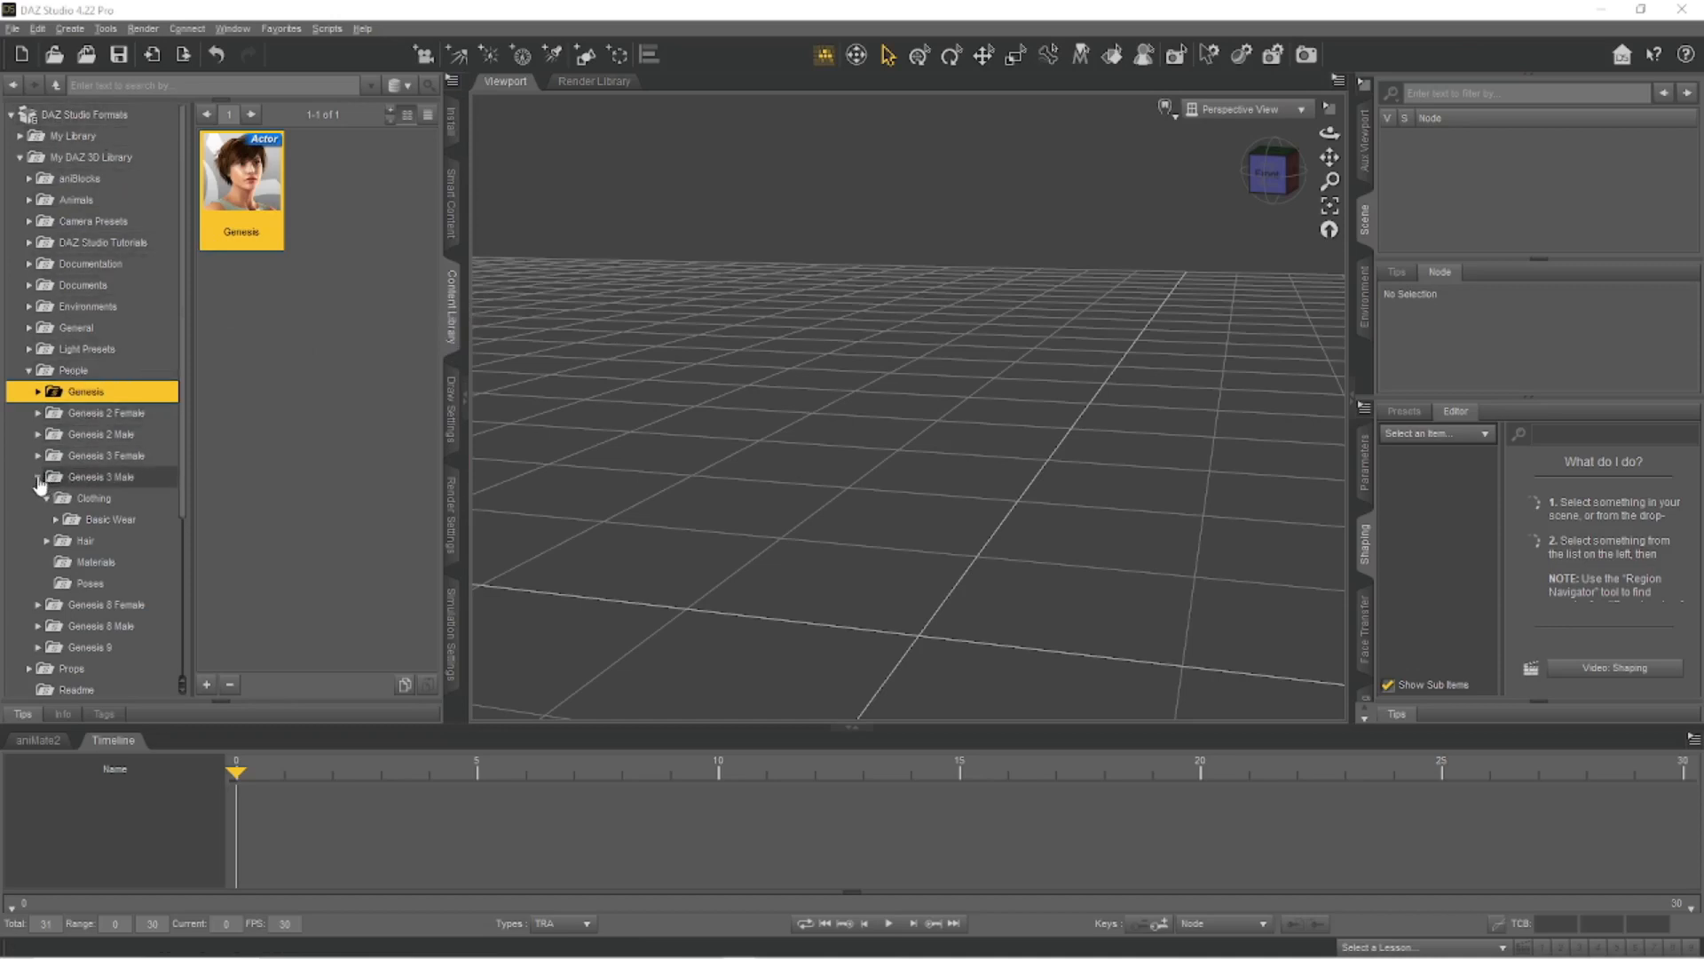
Load the base Genesis figure into the scene and apply its Sample Jeremy - No Gen material.
{"action": "left_click", "coordinate": [37, 478]}
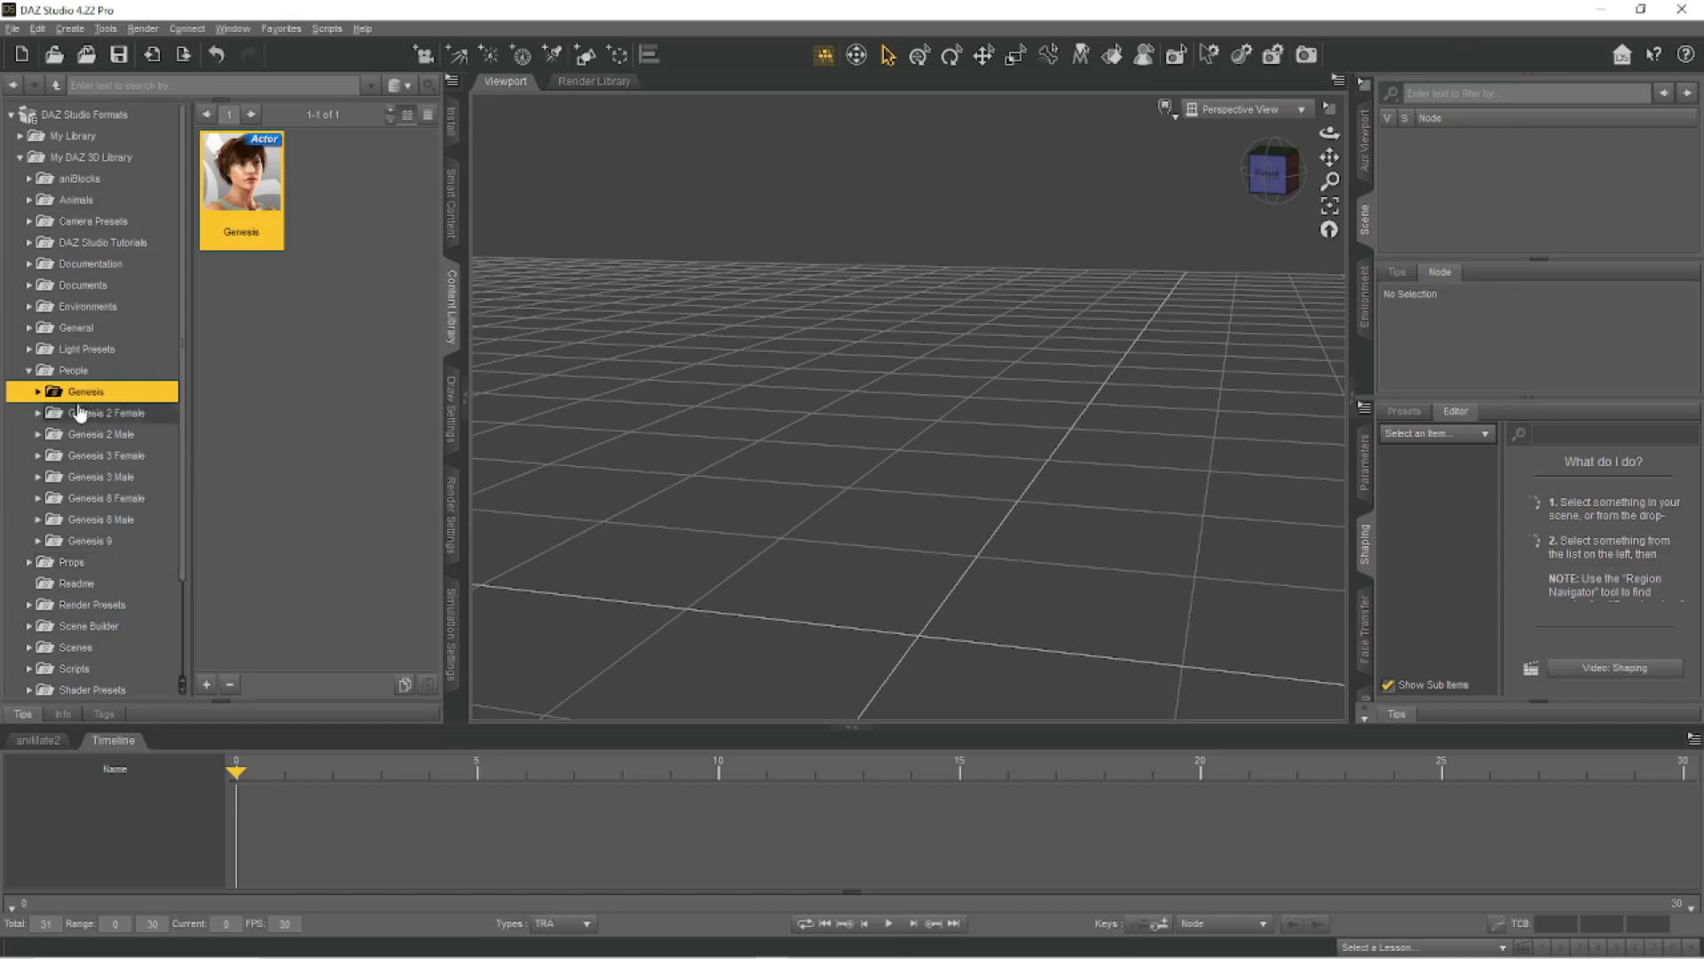
{"action": "double_click", "coordinate": [245, 207]}
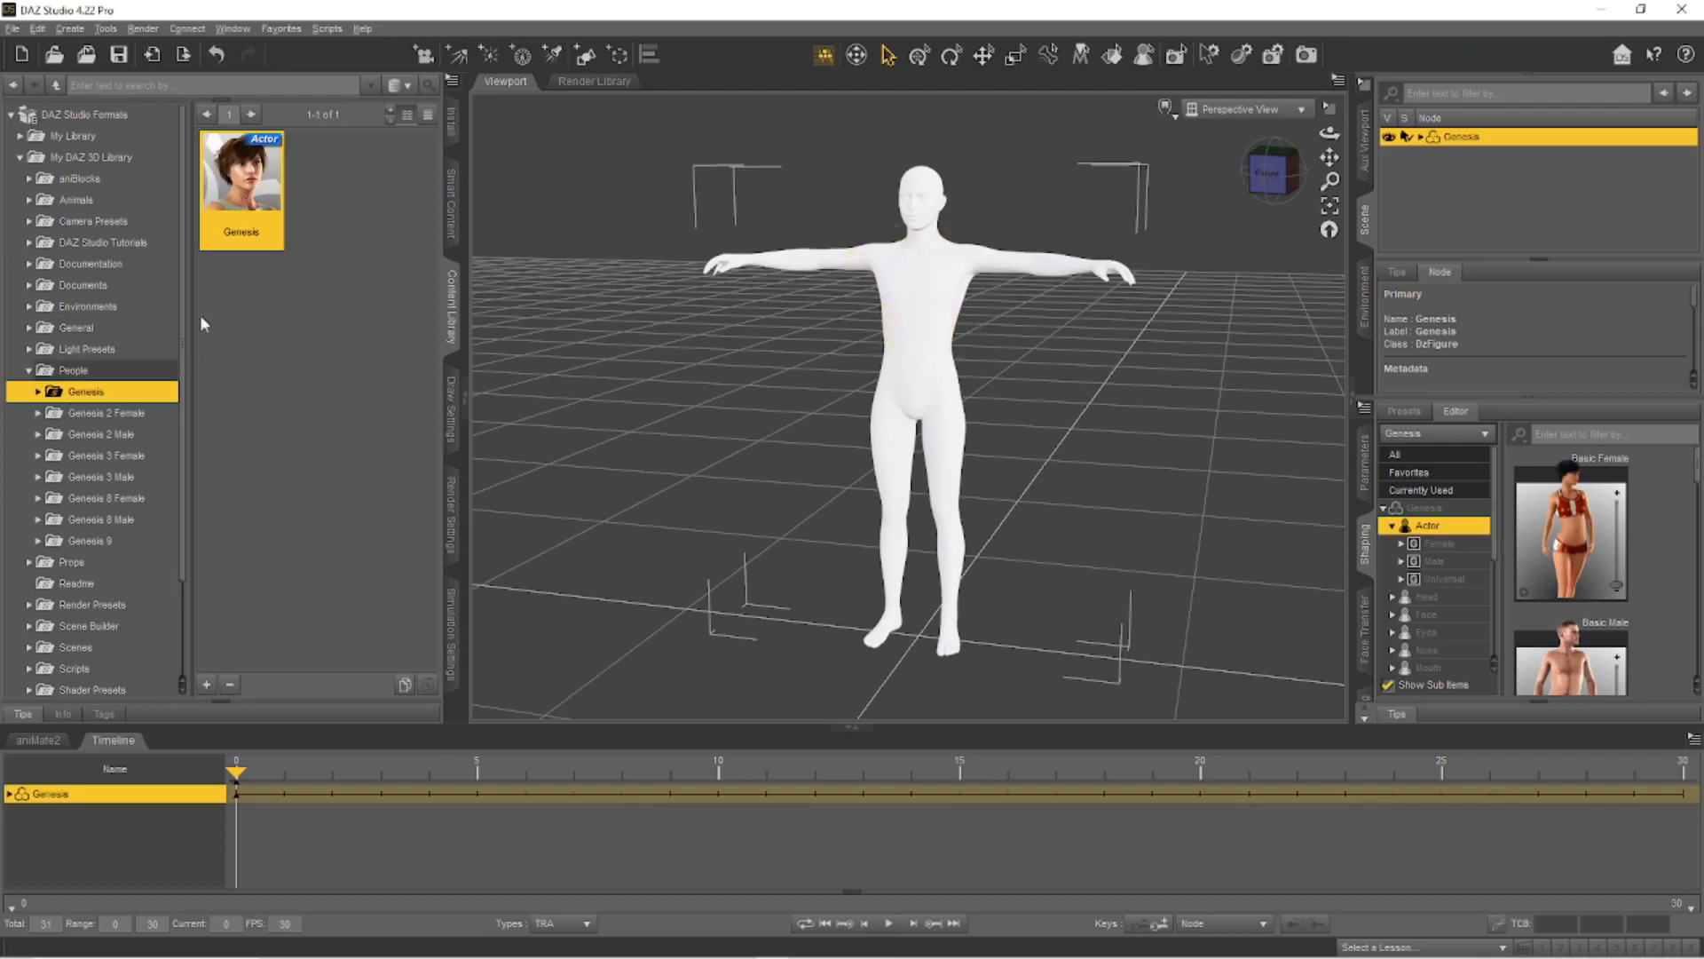
{"action": "left_click", "coordinate": [38, 392]}
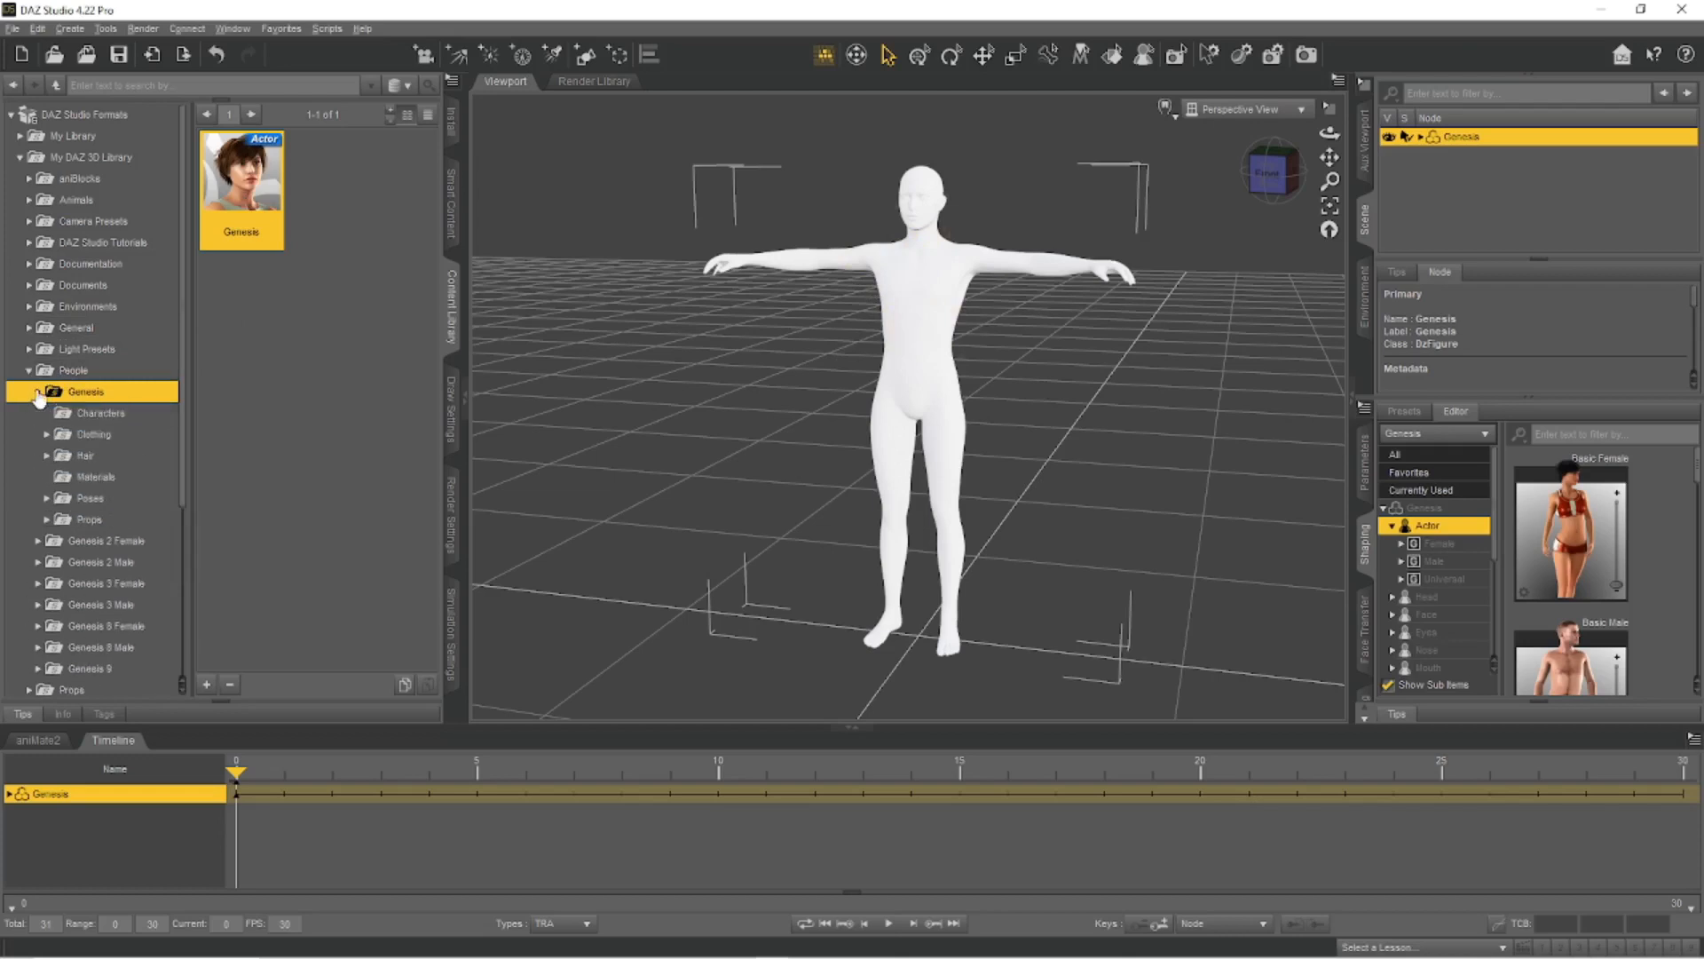
{"action": "left_click", "coordinate": [93, 477]}
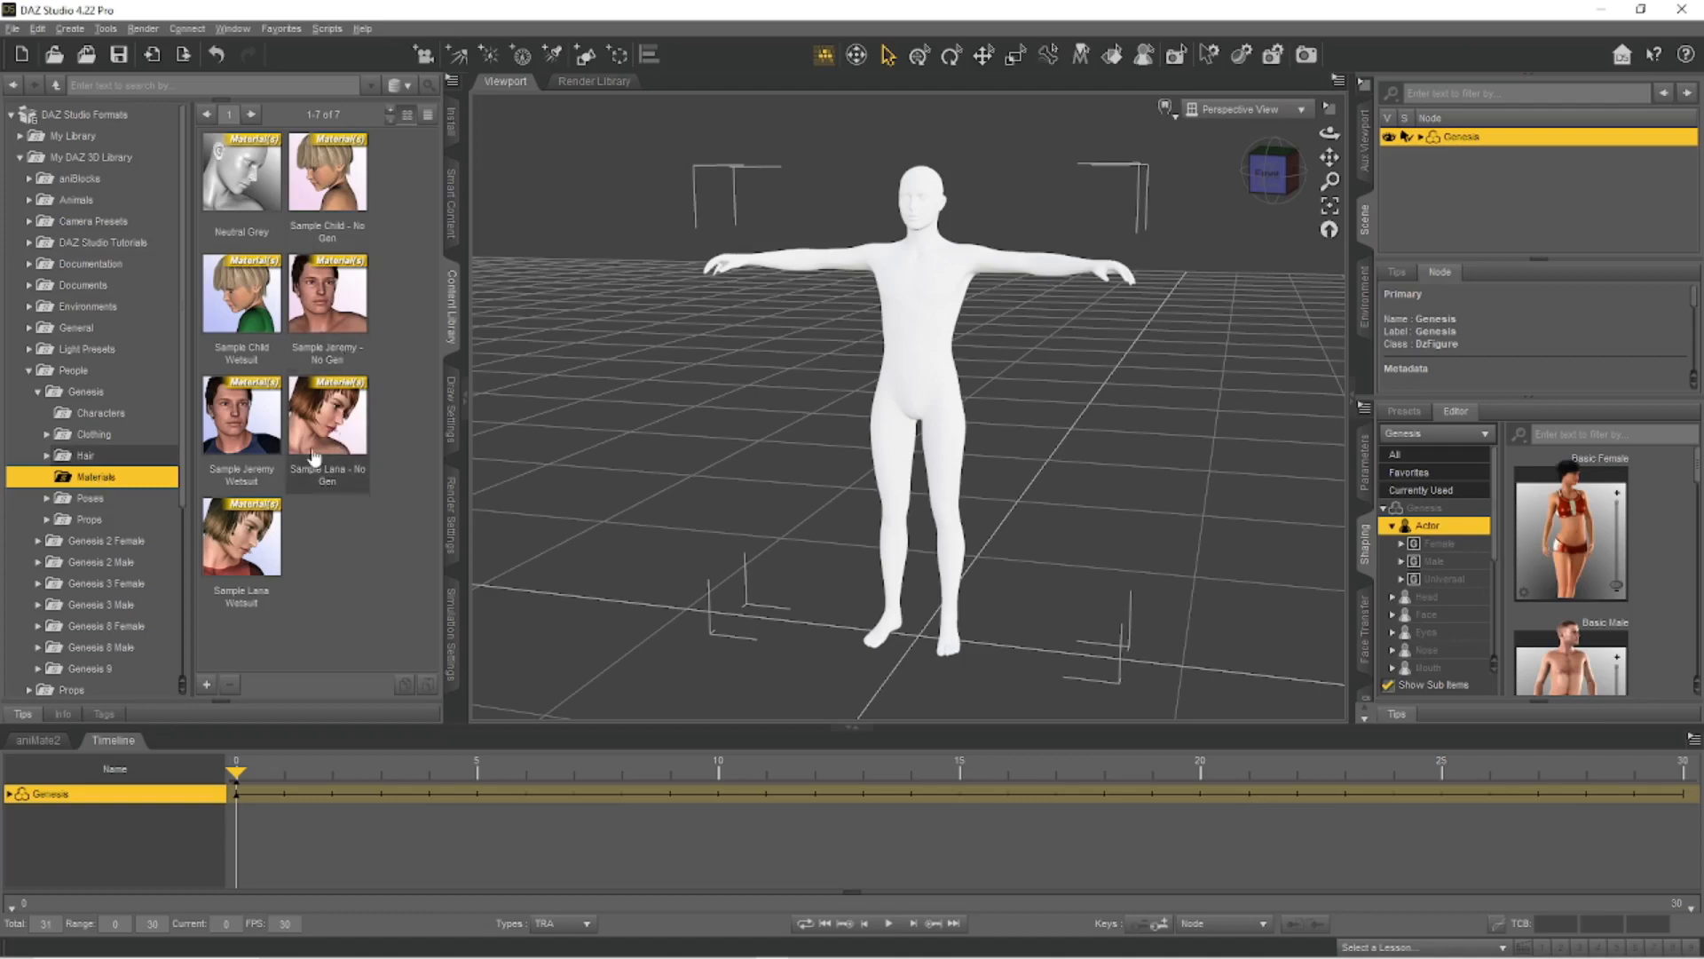
{"action": "double_click", "coordinate": [325, 327]}
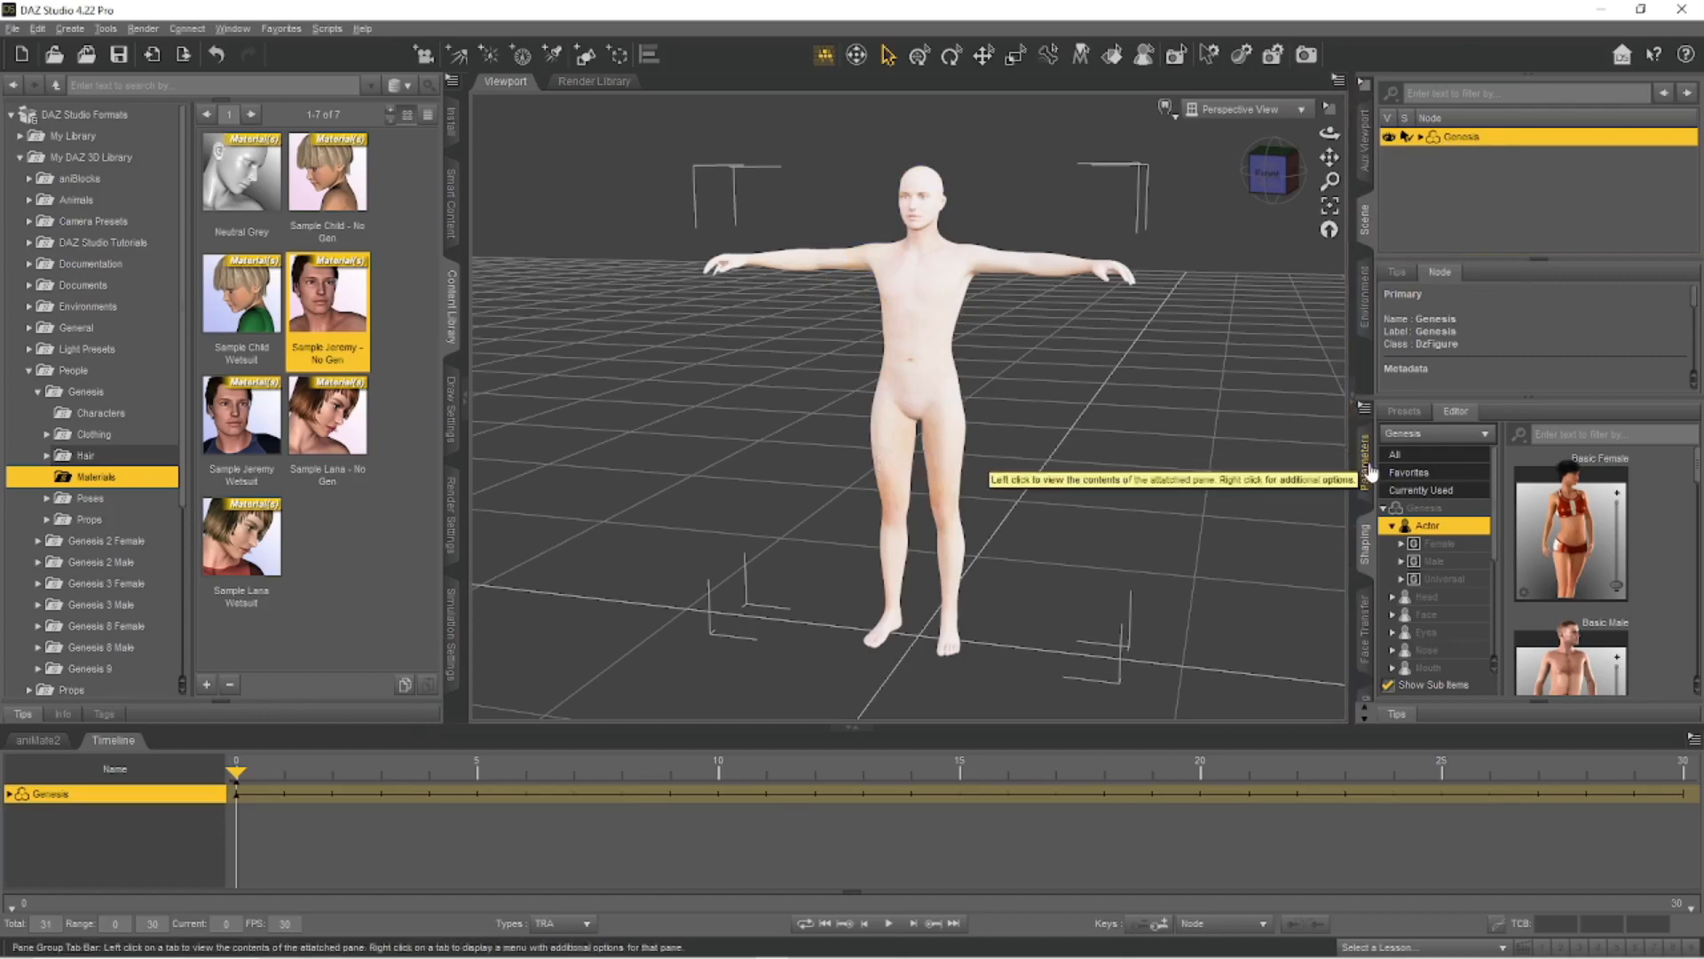
Look through the full-body Actor shapes available for the Genesis figure.
{"action": "left_click", "coordinate": [1367, 554]}
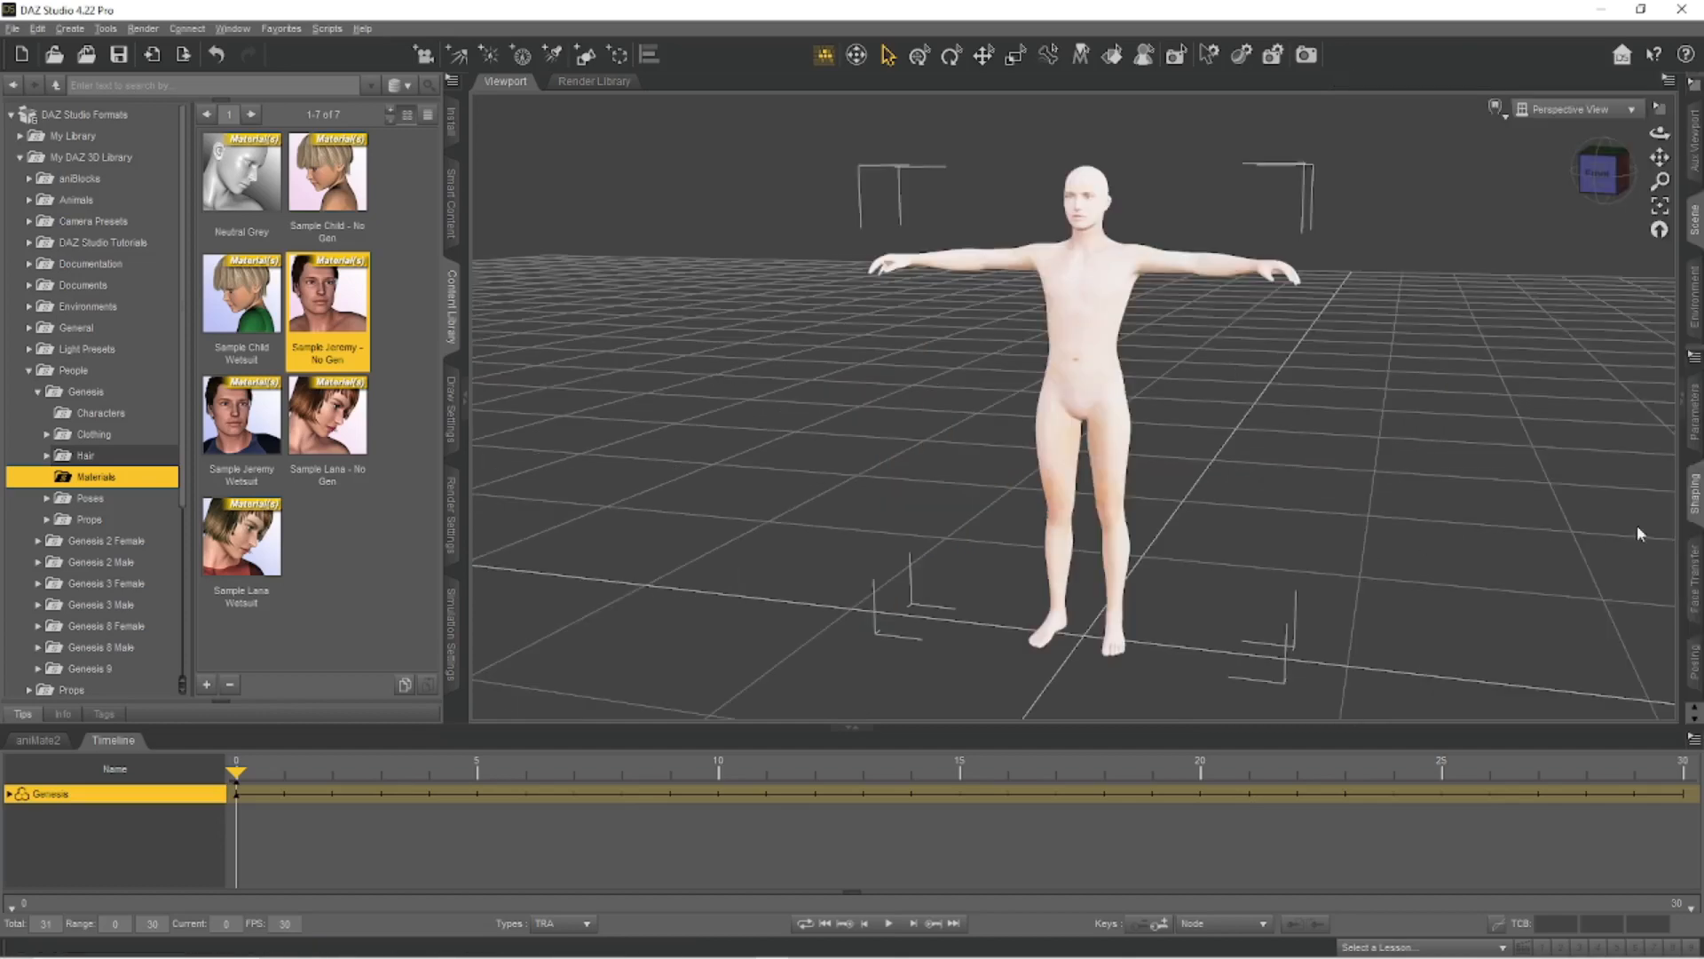
{"action": "left_click", "coordinate": [1695, 501]}
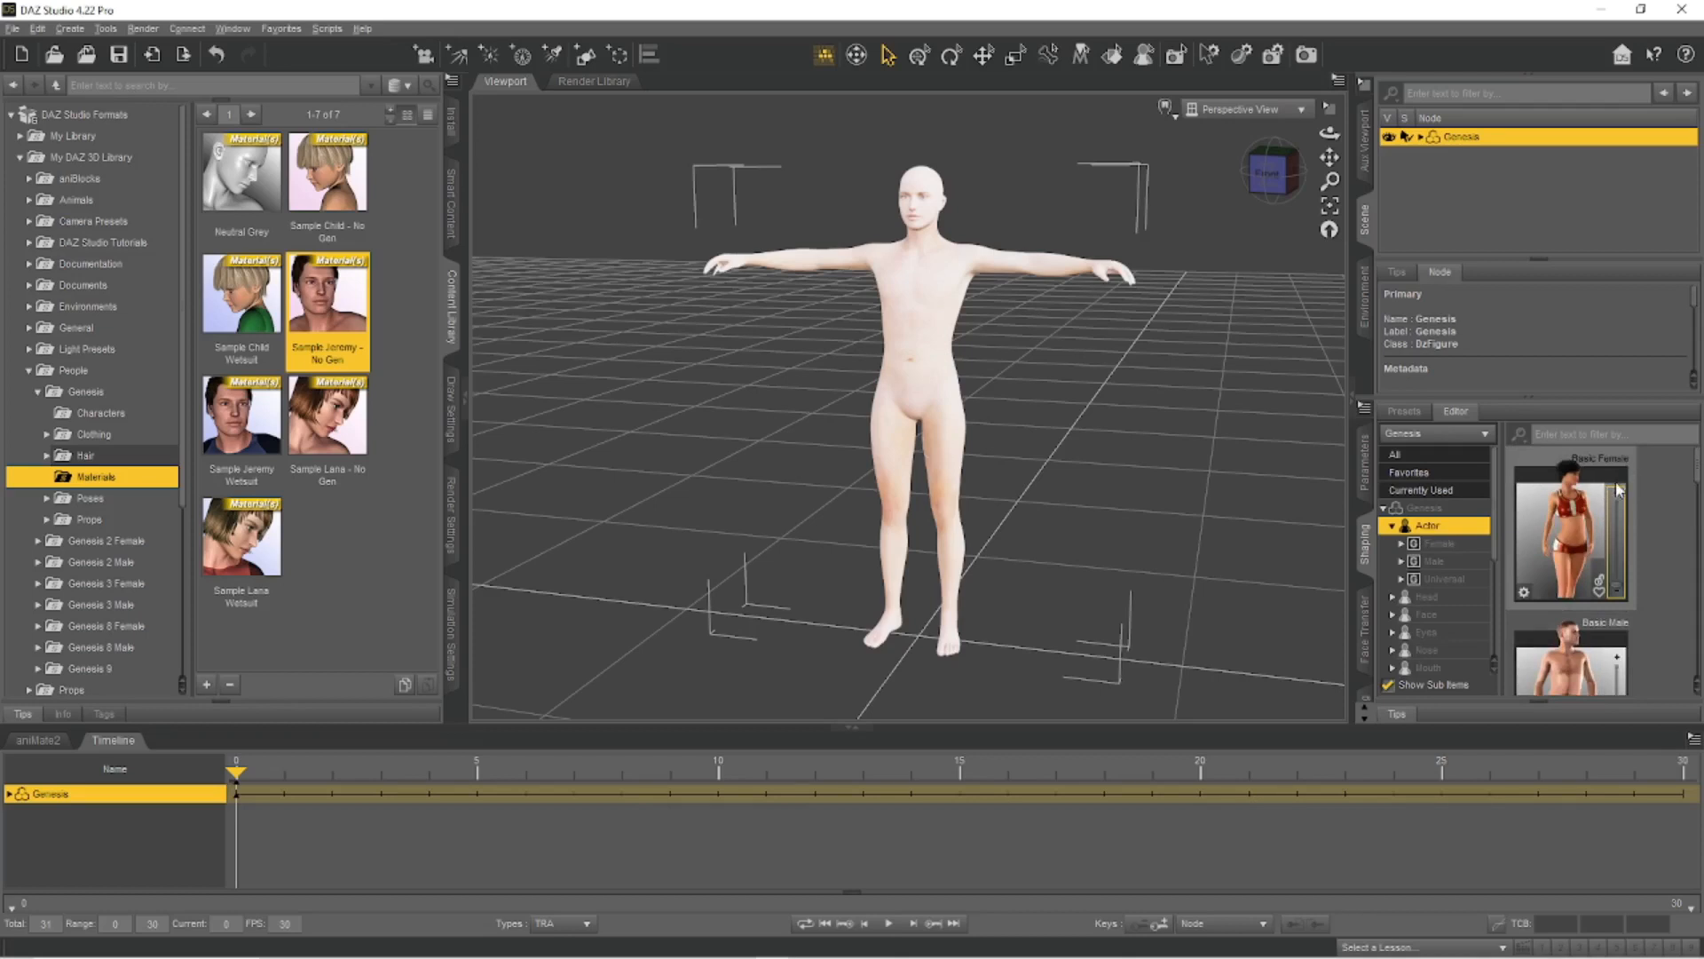
{"action": "scroll", "coordinate": [1615, 499], "scroll_direction": "down", "scroll_amount": 2}
{"action": "scroll", "coordinate": [1613, 498], "scroll_direction": "down", "scroll_amount": 1}
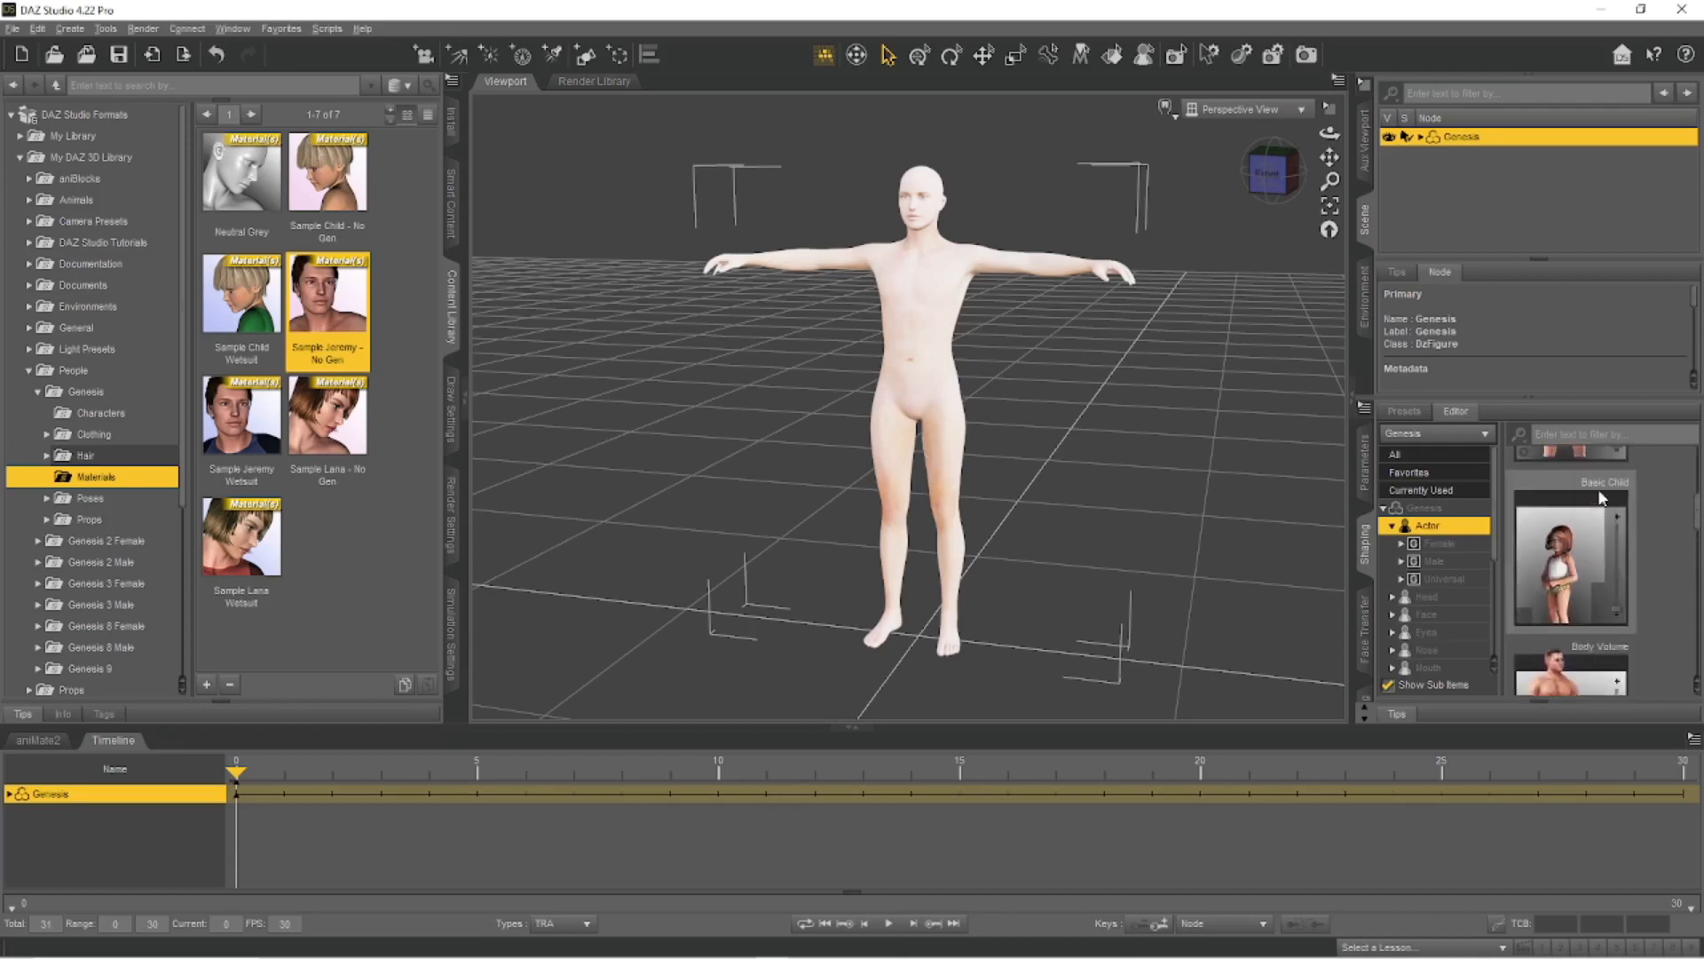
{"action": "scroll", "coordinate": [1637, 560], "scroll_direction": "down", "scroll_amount": 2}
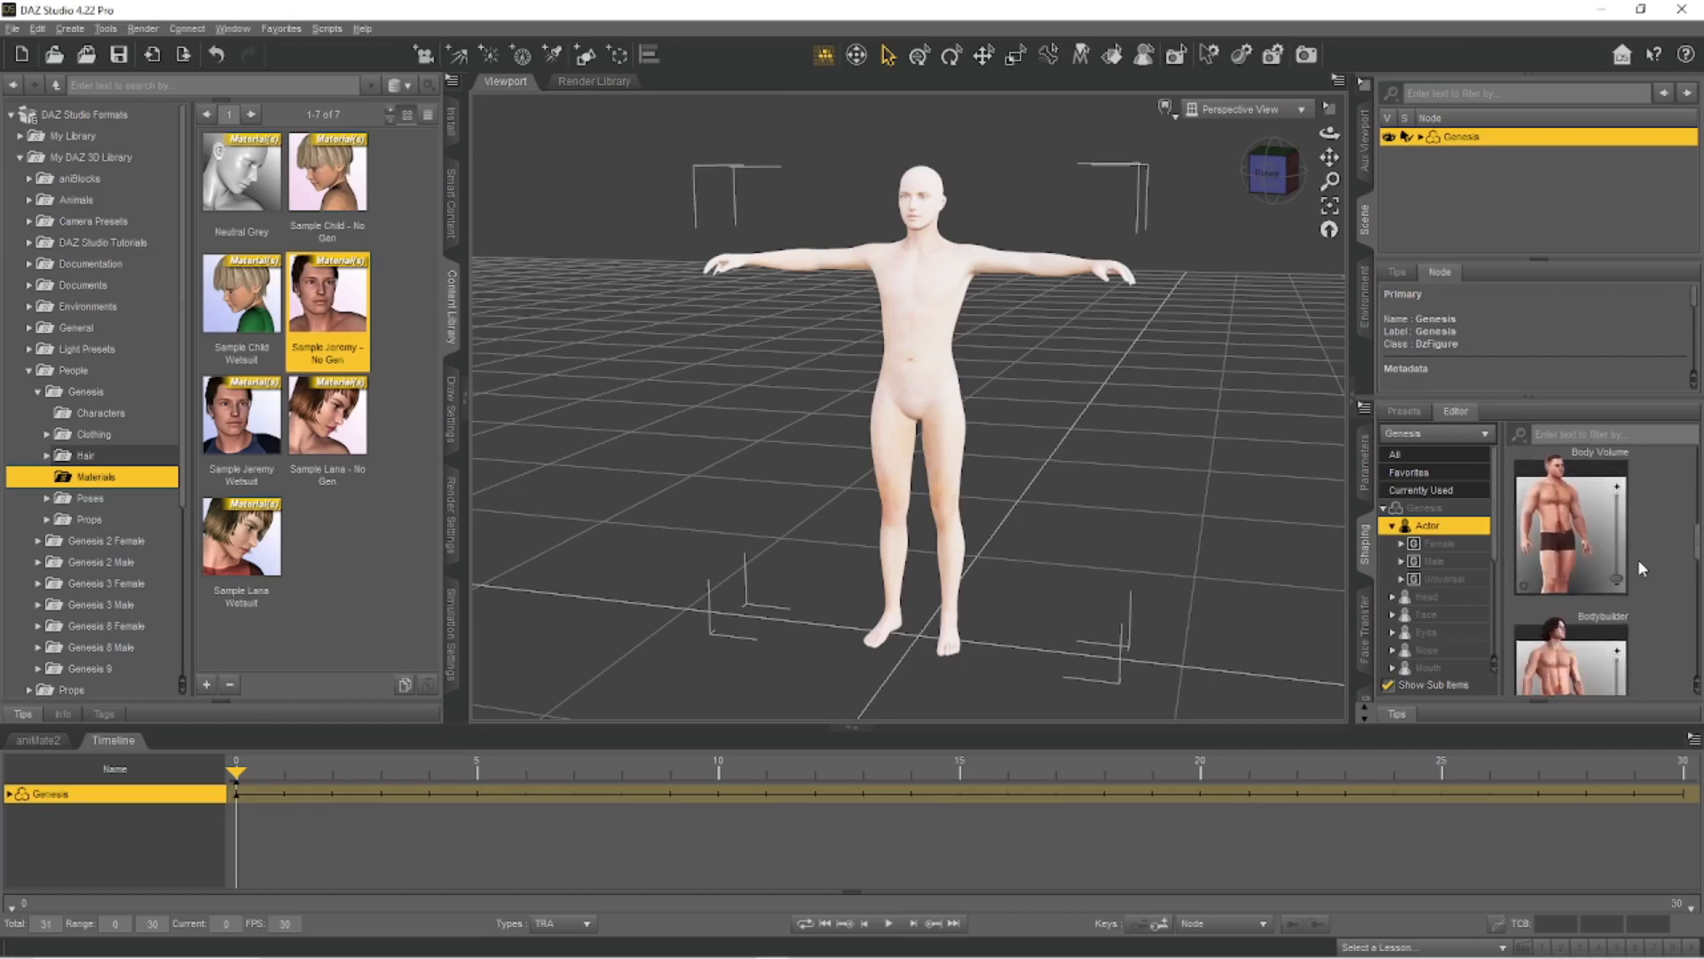
{"action": "scroll", "coordinate": [1637, 559], "scroll_direction": "down", "scroll_amount": 3}
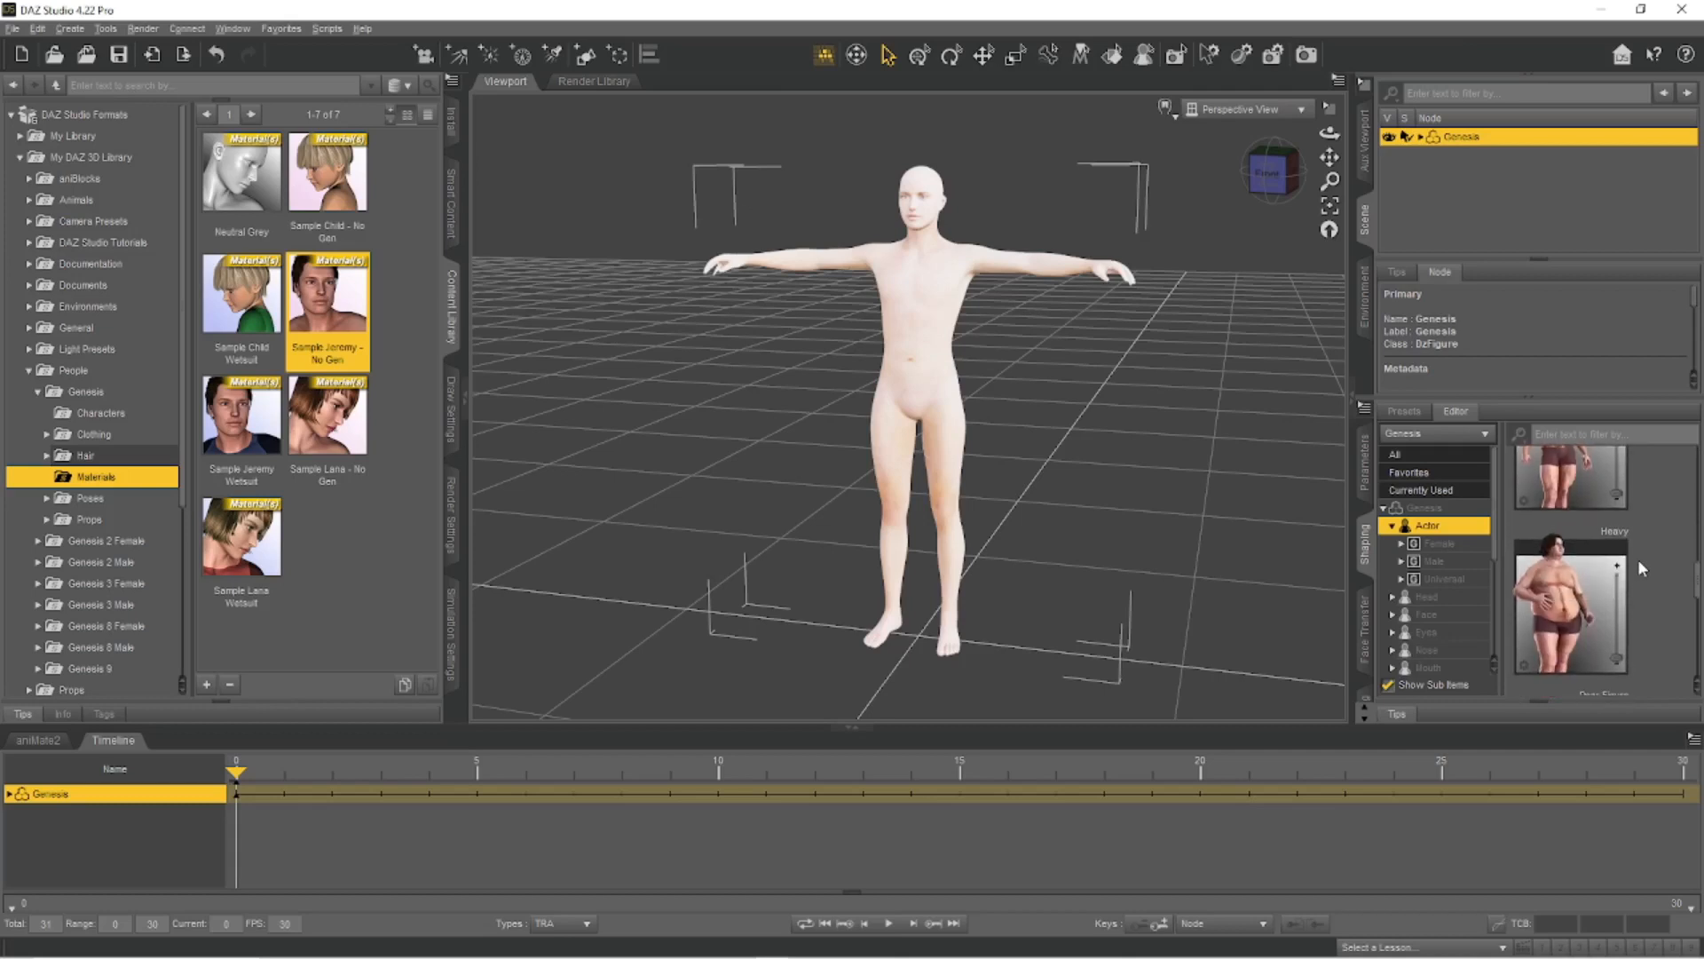
{"action": "scroll", "coordinate": [1637, 560], "scroll_direction": "up", "scroll_amount": 8}
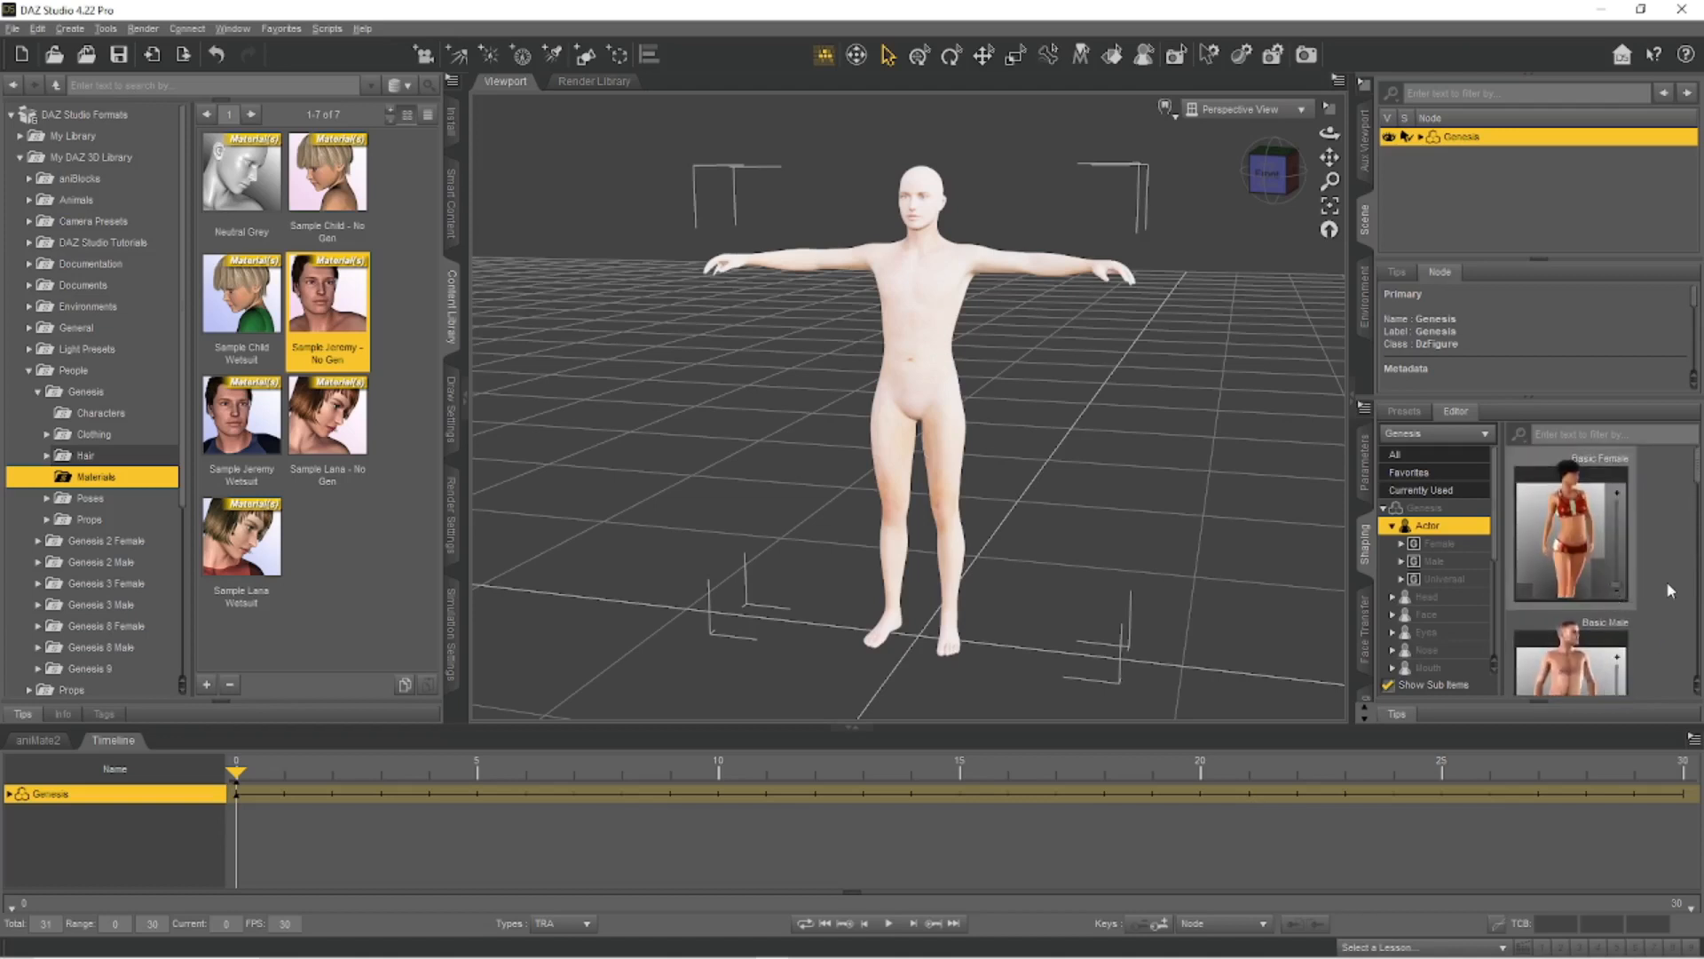
{"action": "scroll", "coordinate": [1667, 575], "scroll_direction": "down", "scroll_amount": 2}
{"action": "scroll", "coordinate": [1667, 577], "scroll_direction": "down", "scroll_amount": 2}
{"action": "scroll", "coordinate": [1667, 577], "scroll_direction": "up", "scroll_amount": 5}
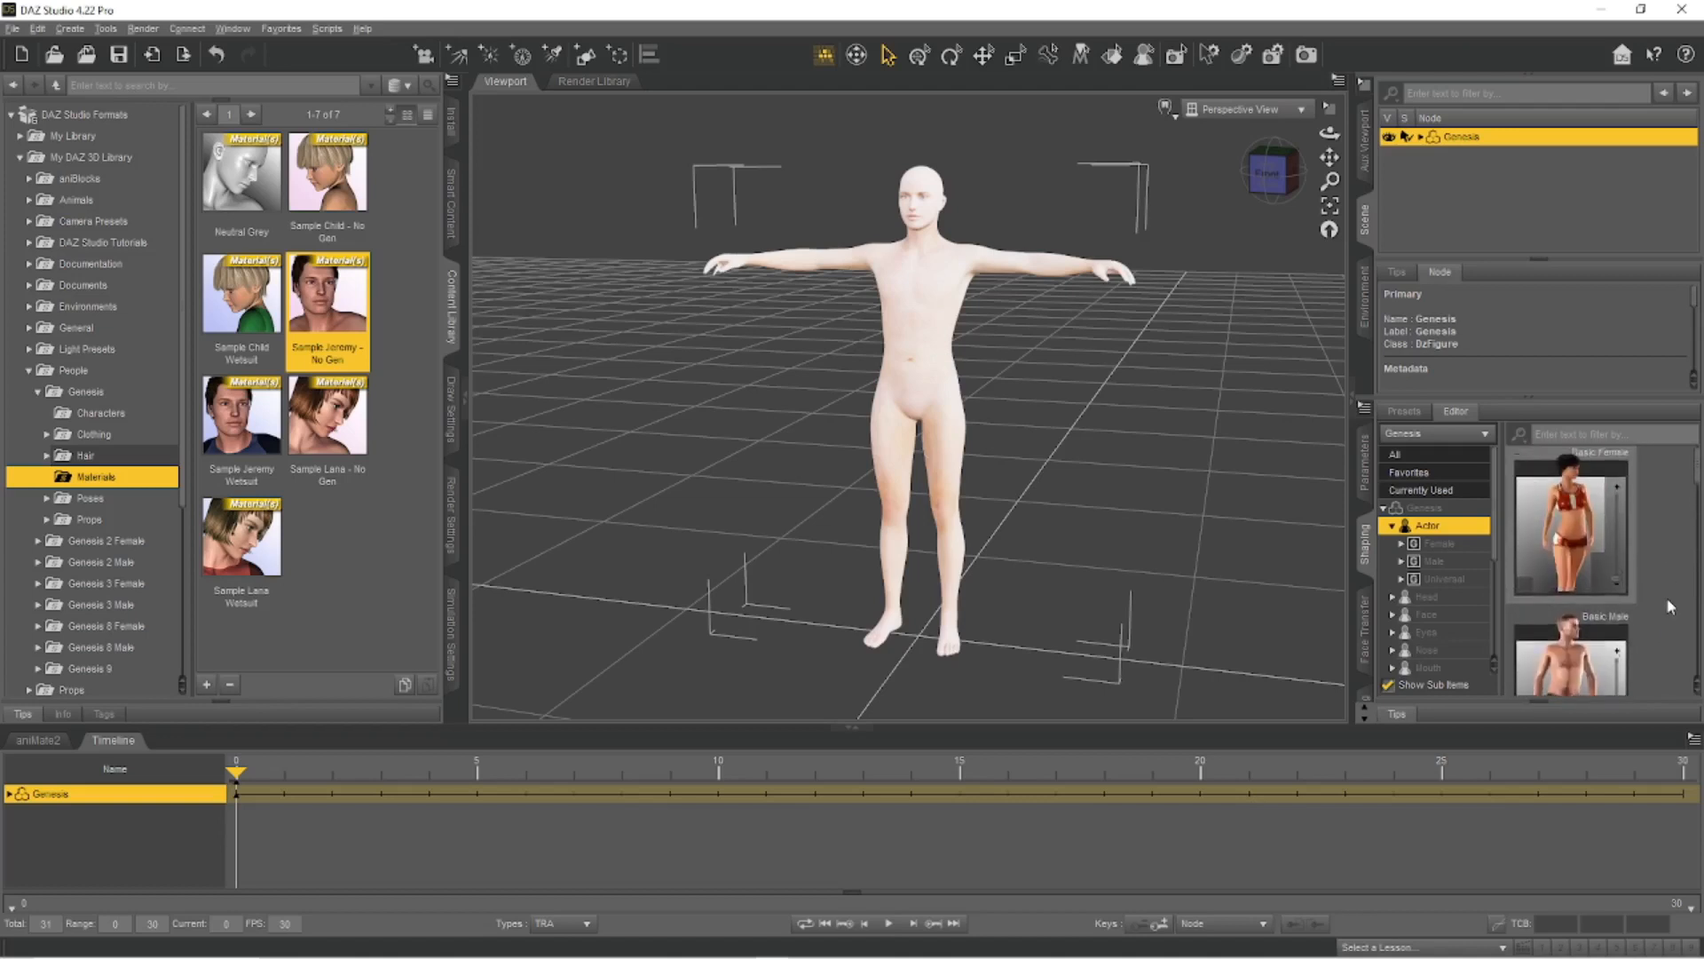
{"action": "scroll", "coordinate": [1629, 668], "scroll_direction": "down", "scroll_amount": 1}
Set the Genesis figure's Basic Male body shape to 1.00.
{"action": "left_click_drag", "start_coordinate": [1613, 675], "coordinate": [1616, 566]}
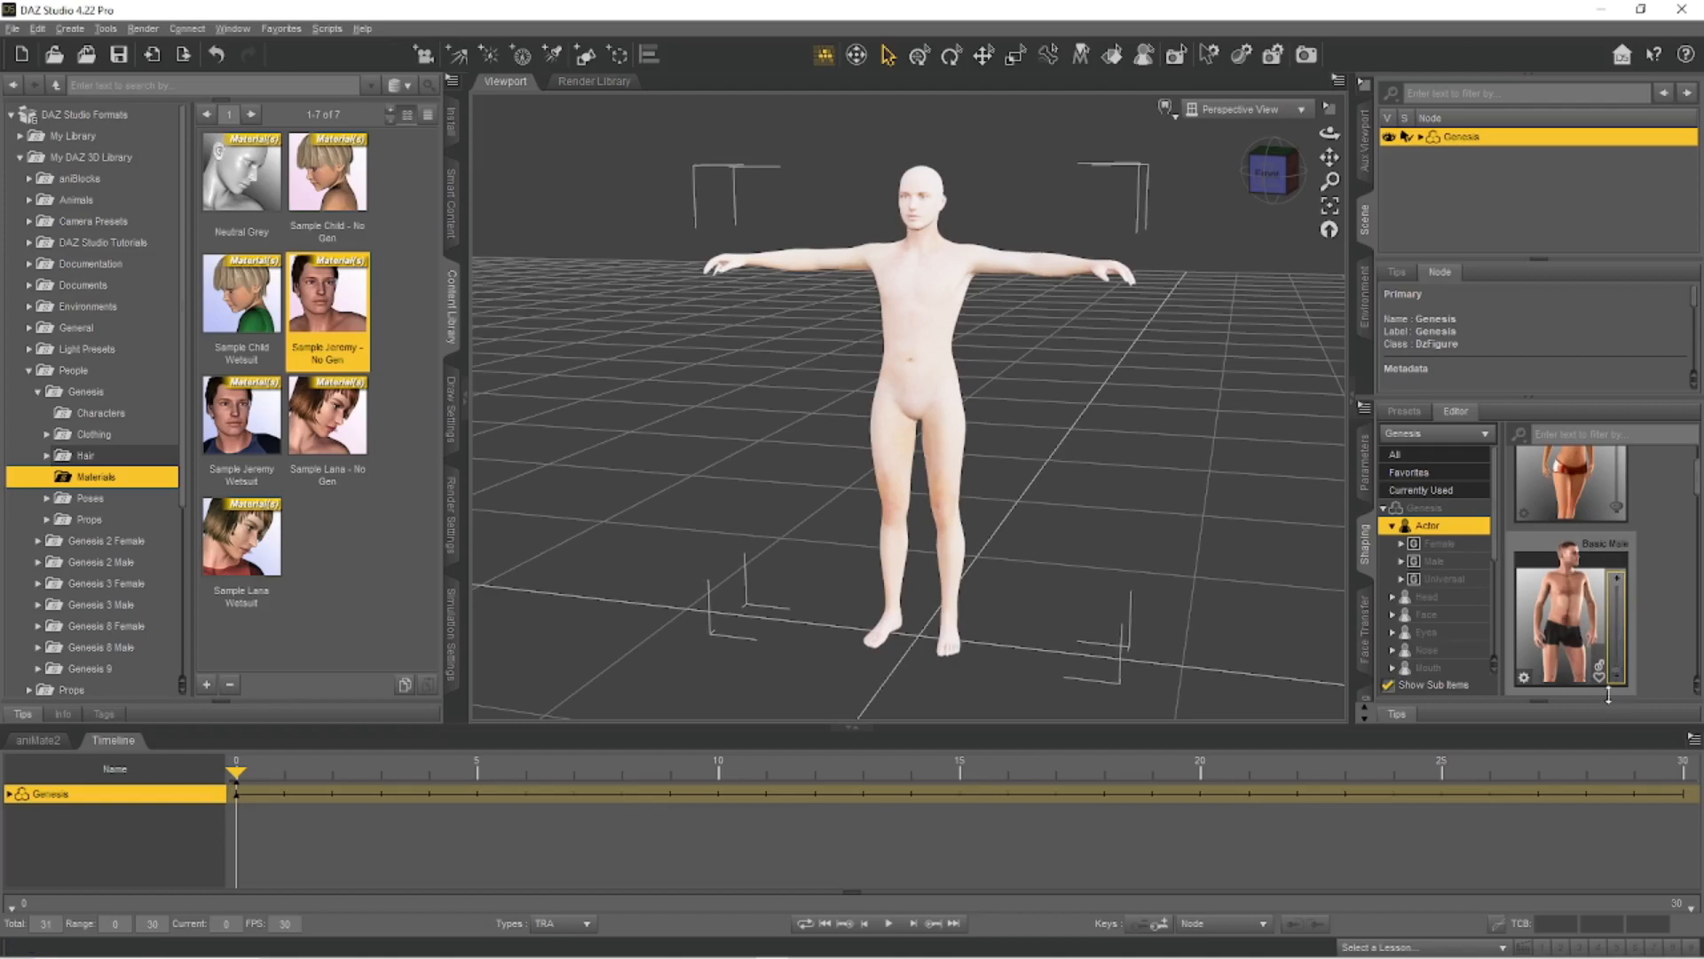
{"action": "scroll", "coordinate": [1603, 535], "scroll_direction": "up", "scroll_amount": 1}
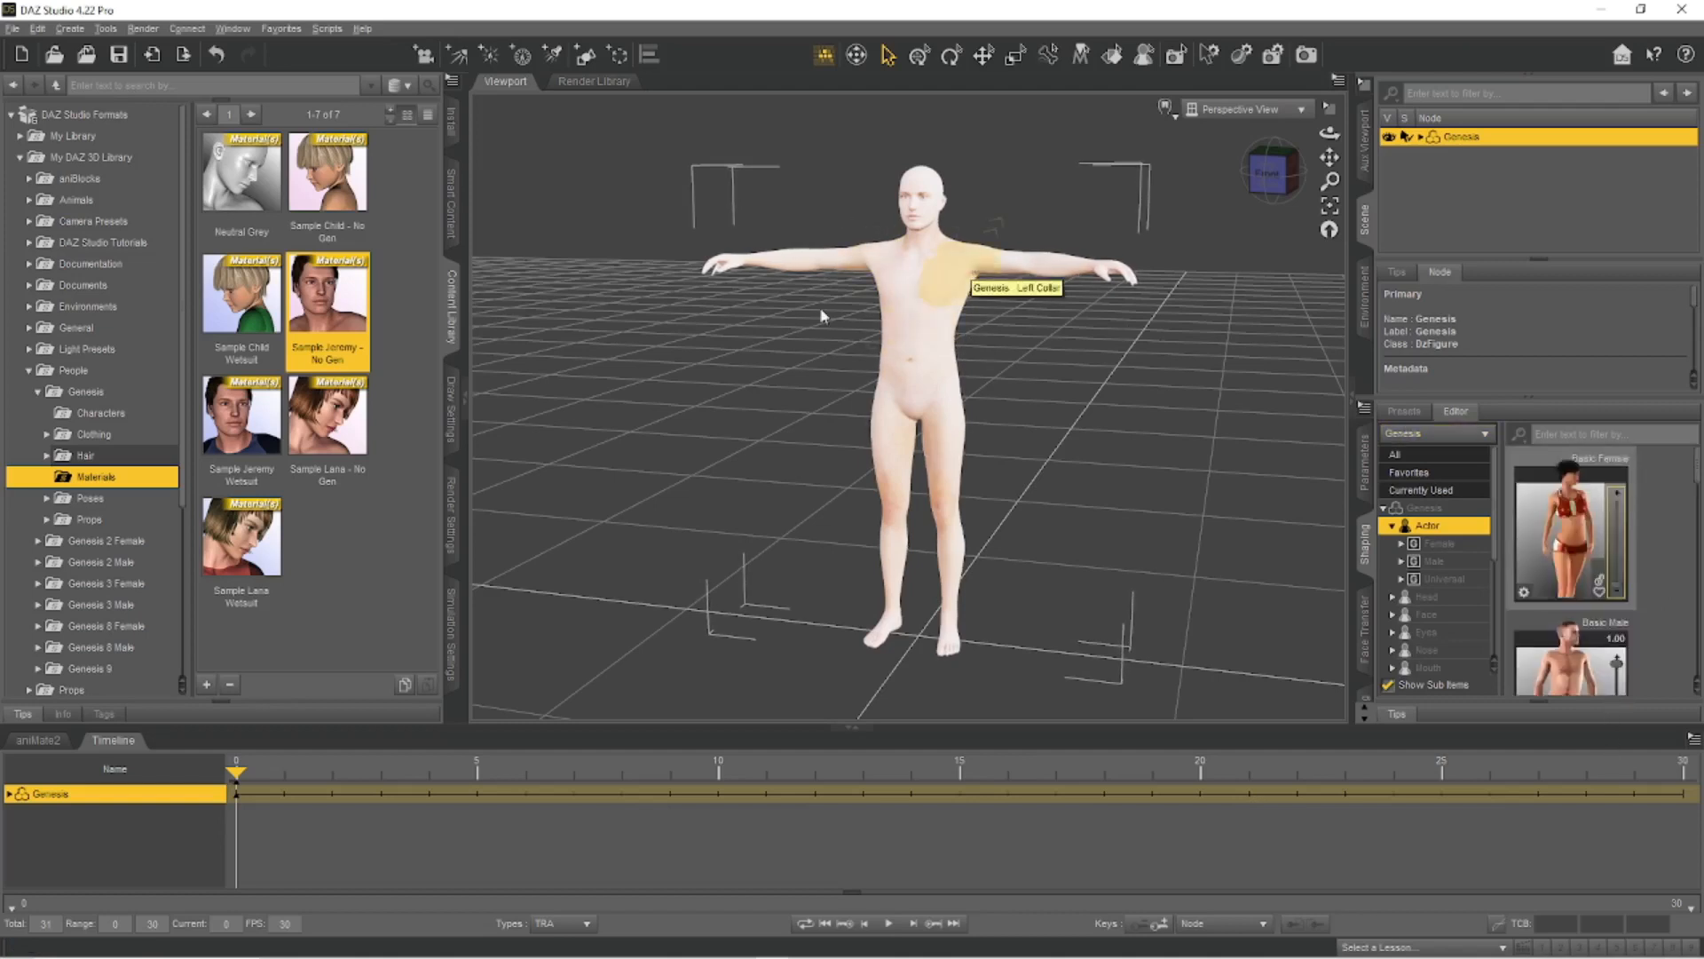
{"action": "scroll", "coordinate": [1588, 577], "scroll_direction": "down", "scroll_amount": 1}
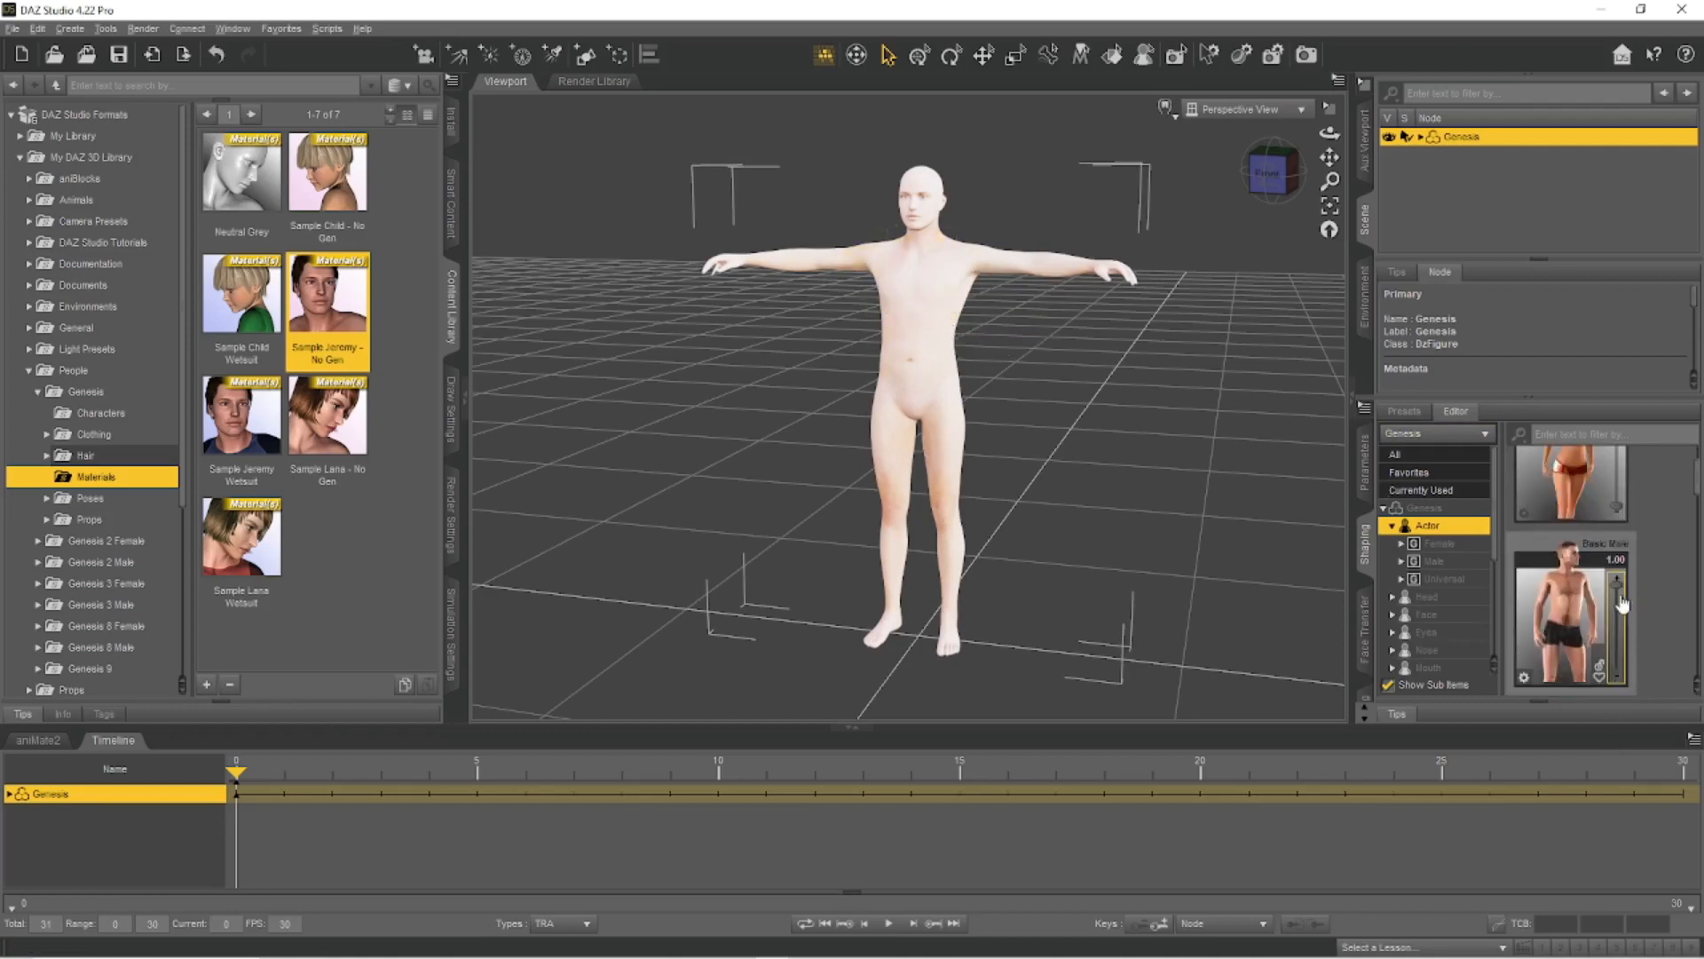
{"action": "left_click_drag", "start_coordinate": [1611, 694], "coordinate": [1596, 532]}
Try the Bodybuilder shape on the Genesis figure.
{"action": "scroll", "coordinate": [1679, 545], "scroll_direction": "down", "scroll_amount": 2}
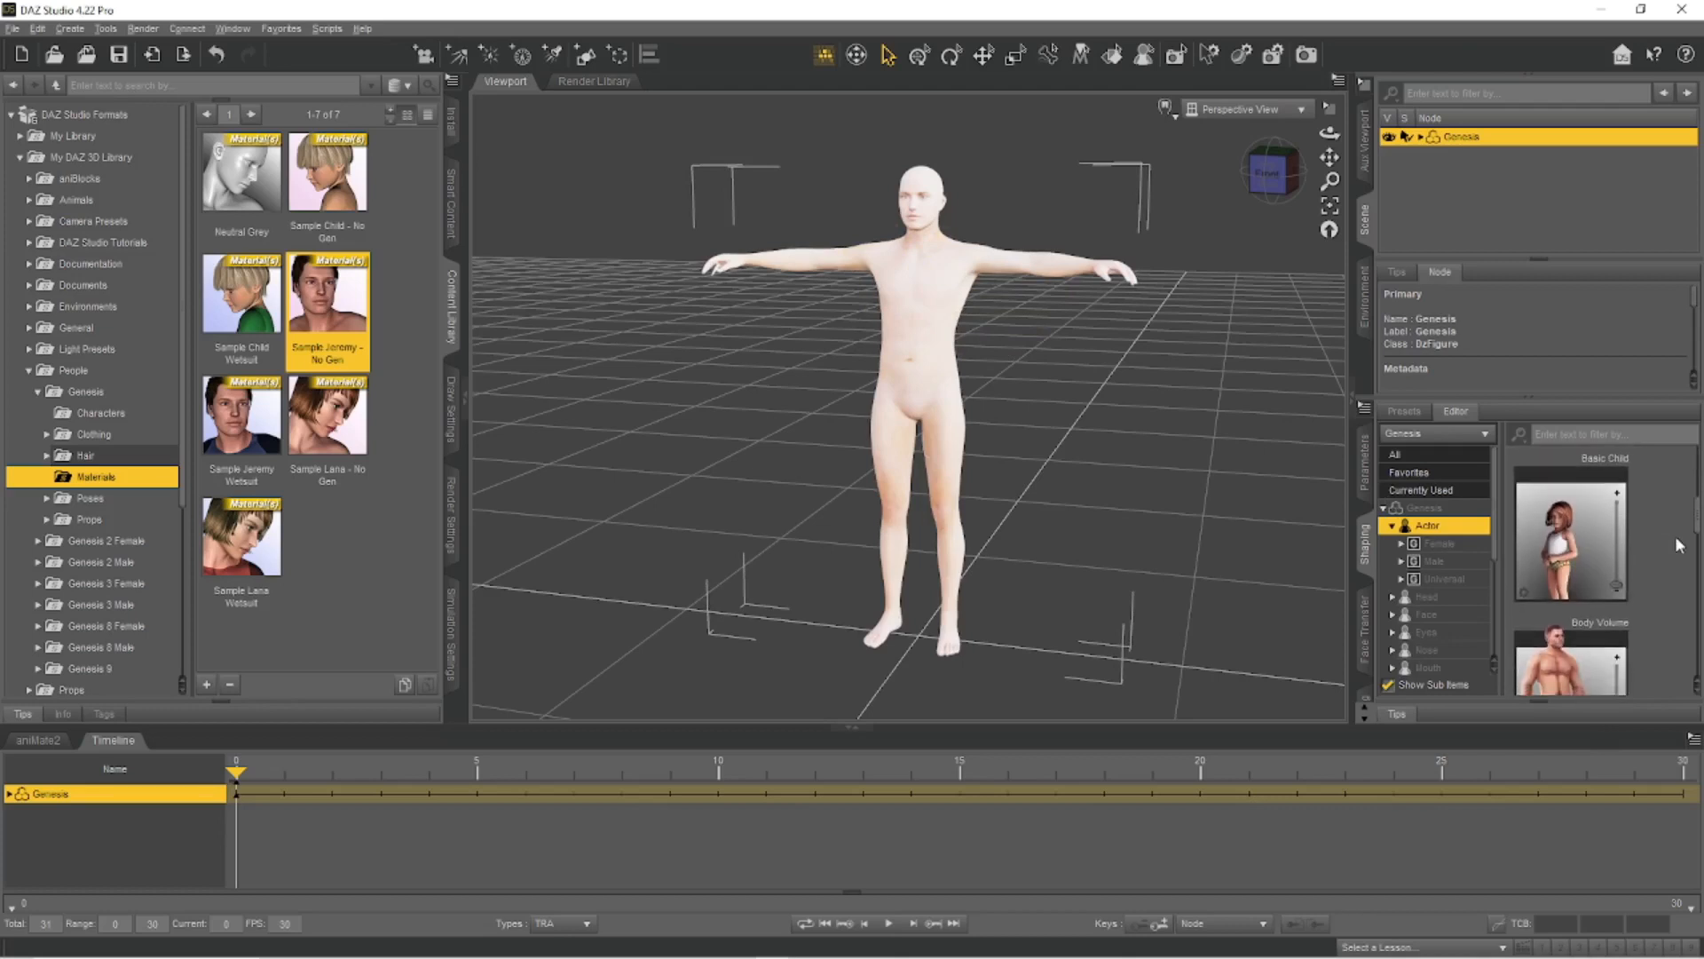
{"action": "scroll", "coordinate": [1680, 545], "scroll_direction": "down", "scroll_amount": 5}
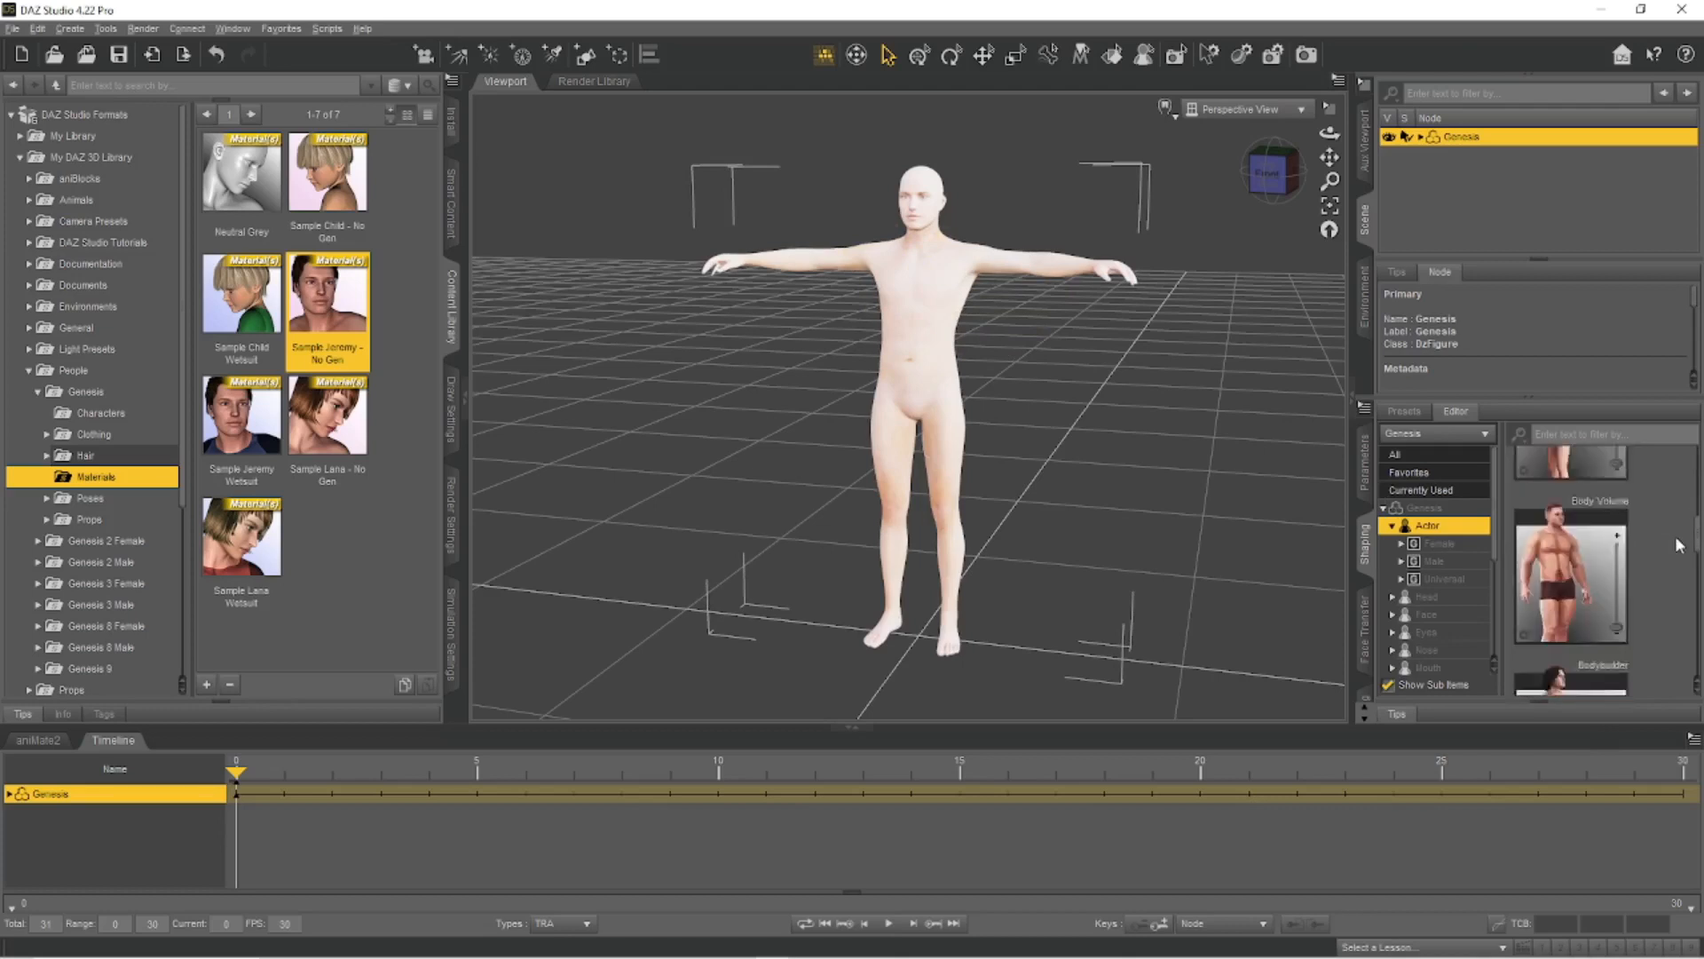
{"action": "scroll", "coordinate": [1679, 545], "scroll_direction": "up", "scroll_amount": 2}
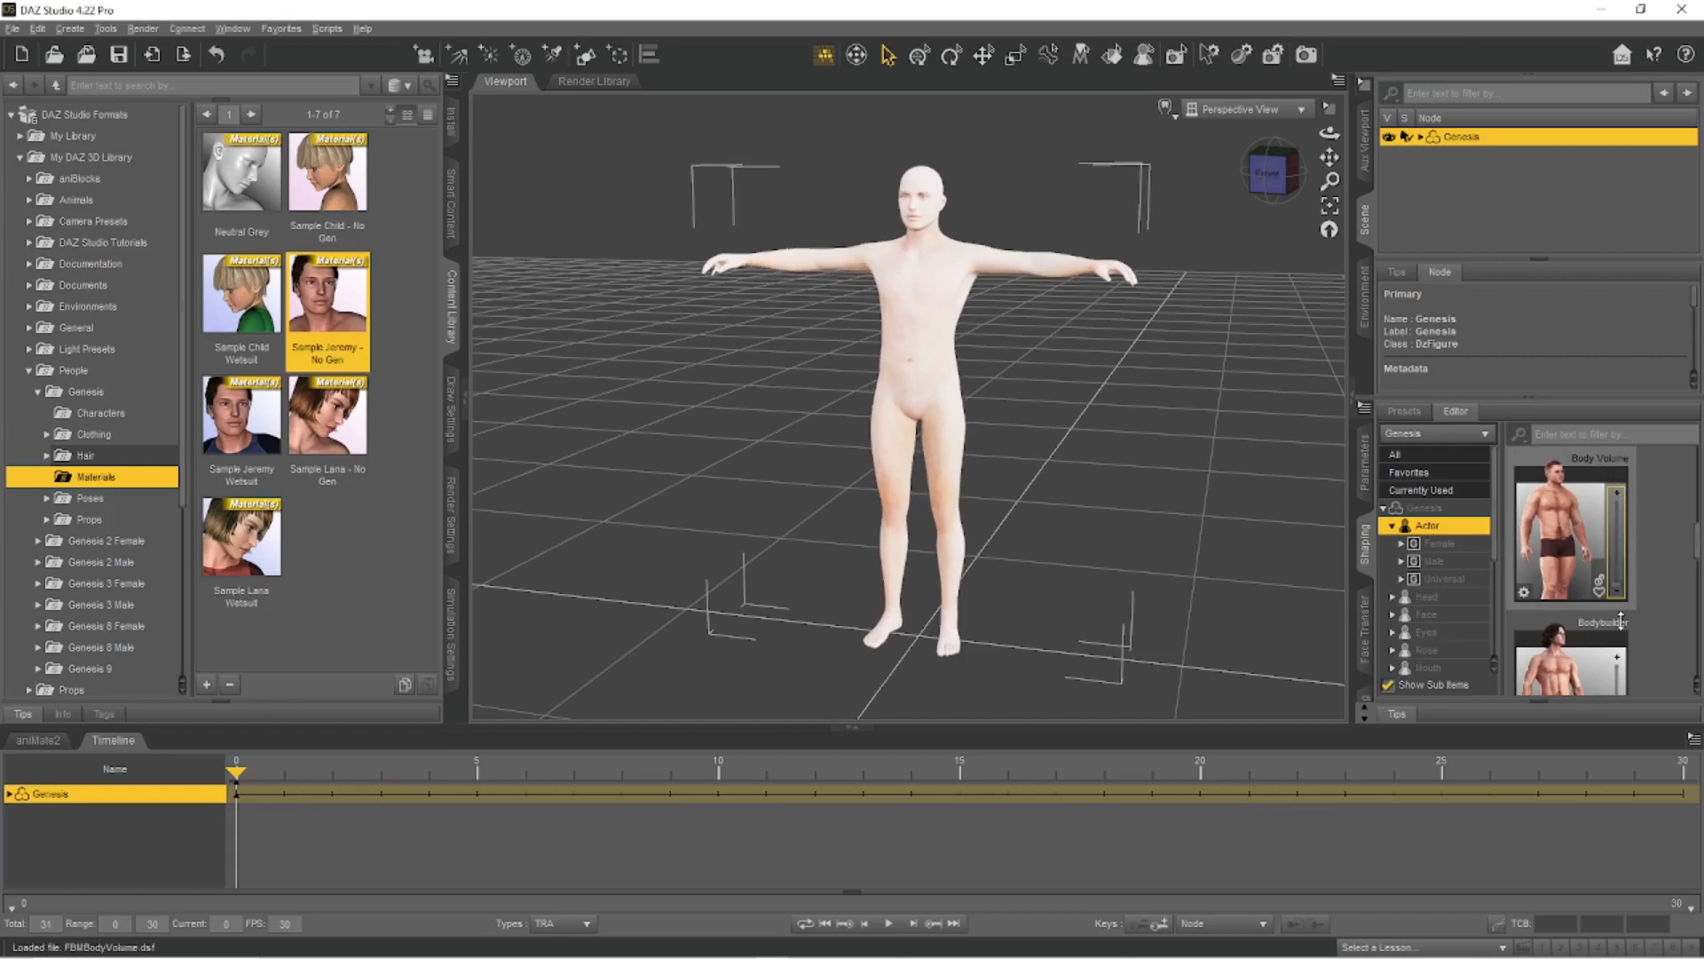
{"action": "scroll", "coordinate": [1626, 621], "scroll_direction": "down", "scroll_amount": 1}
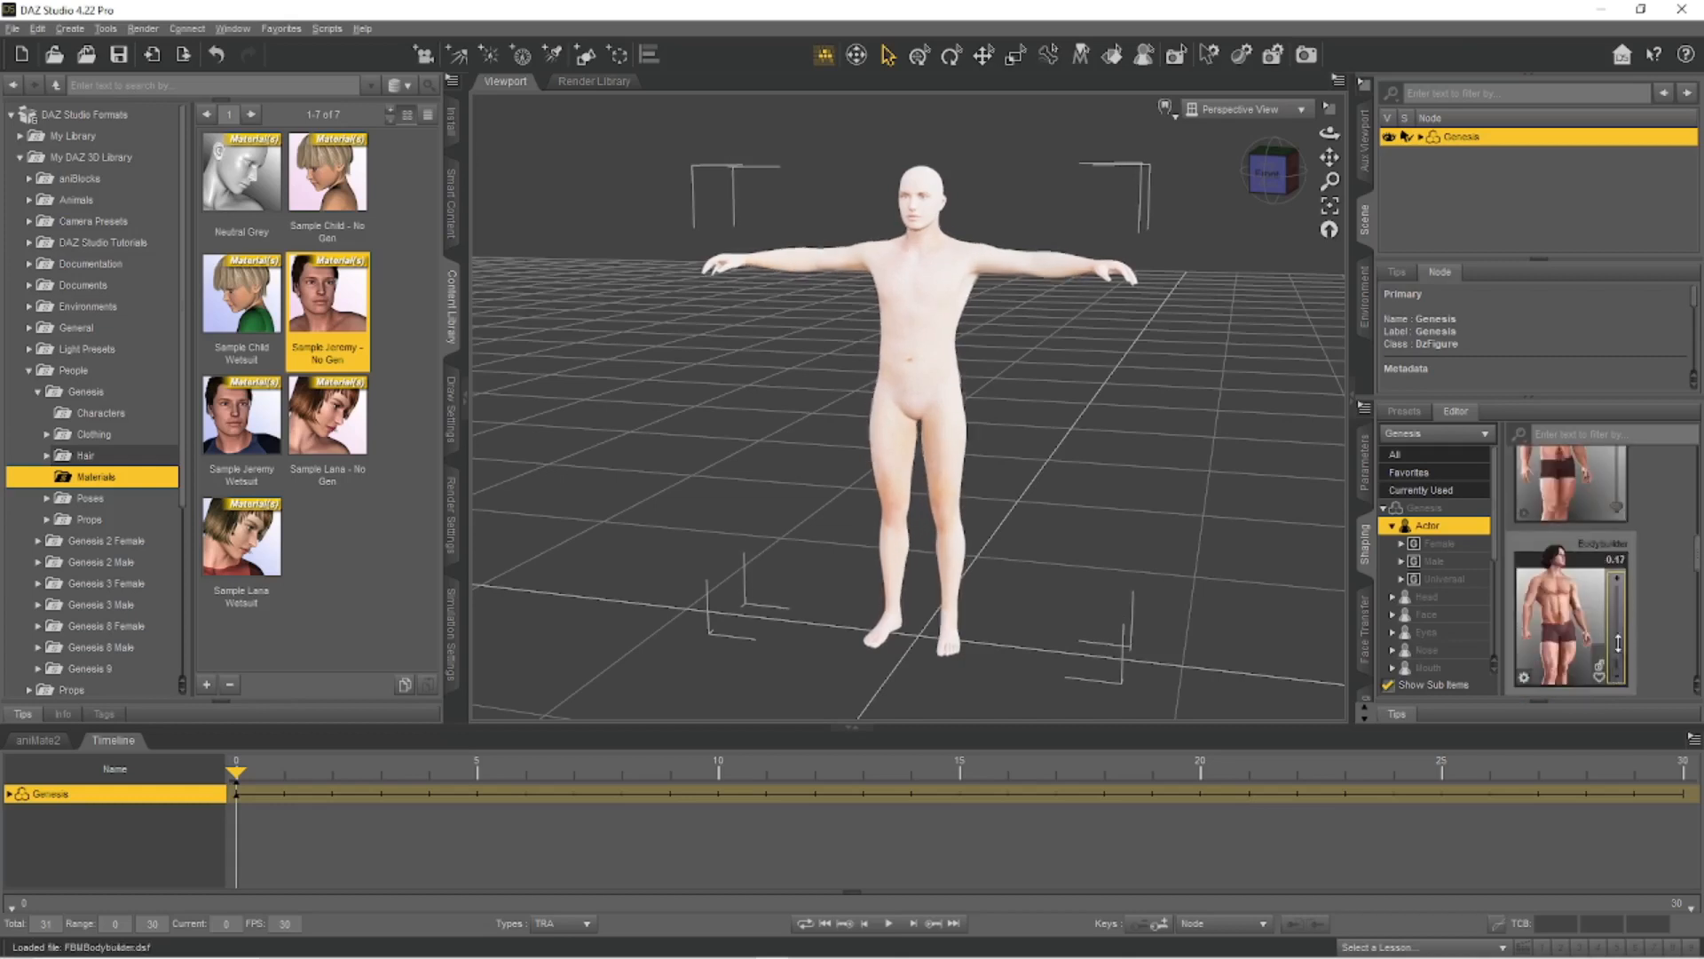
{"action": "left_click_drag", "start_coordinate": [1617, 667], "coordinate": [1617, 624]}
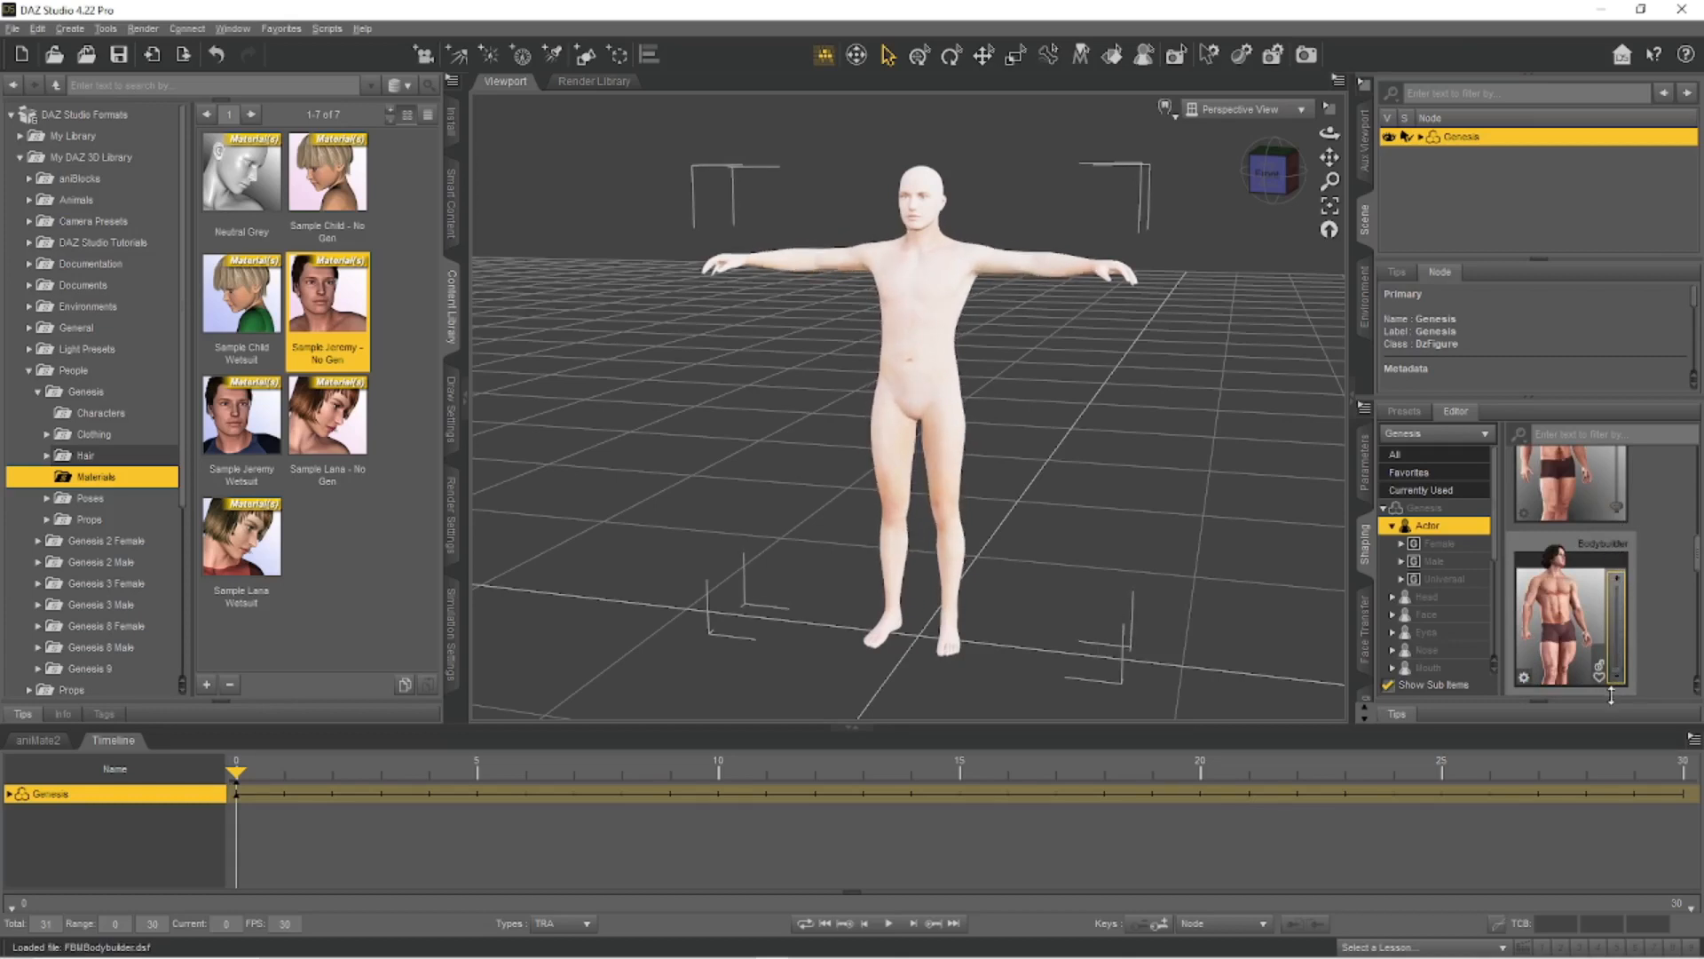
{"action": "scroll", "coordinate": [1675, 605], "scroll_direction": "down", "scroll_amount": 2}
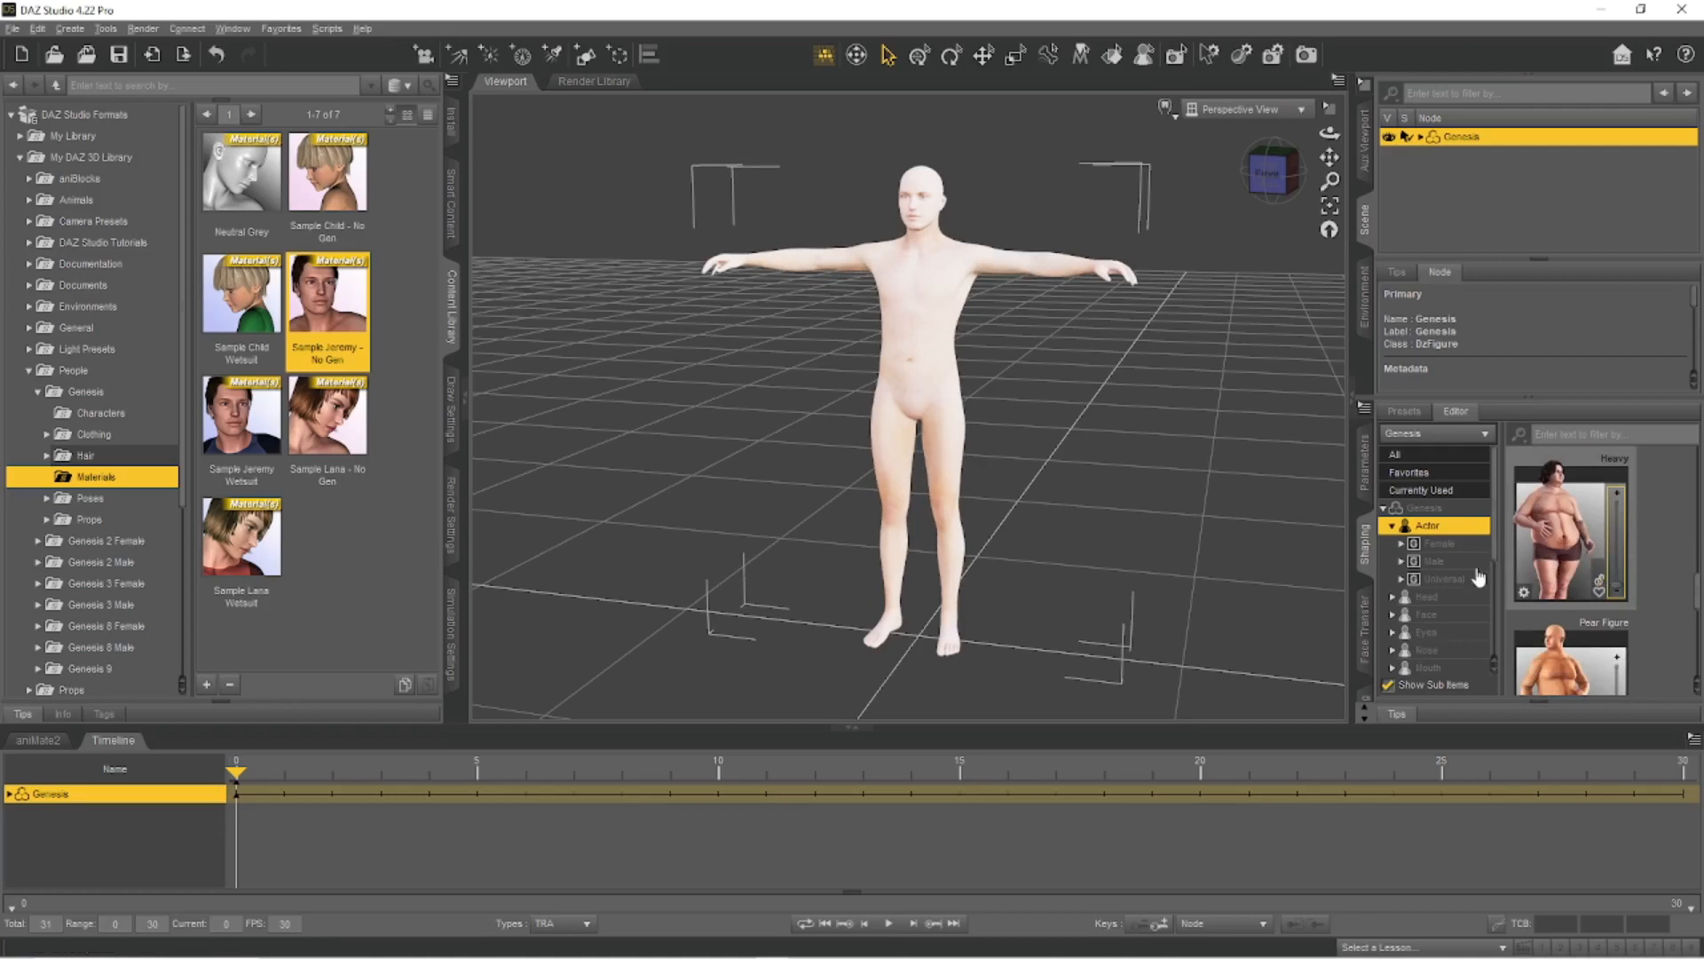
Try the Alien Humanoid and Head Propagating Scale adjustments in the Head region, resetting the propagating scale to 0.
{"action": "scroll", "coordinate": [1438, 550], "scroll_direction": "down", "scroll_amount": 1}
{"action": "left_click", "coordinate": [1433, 546]}
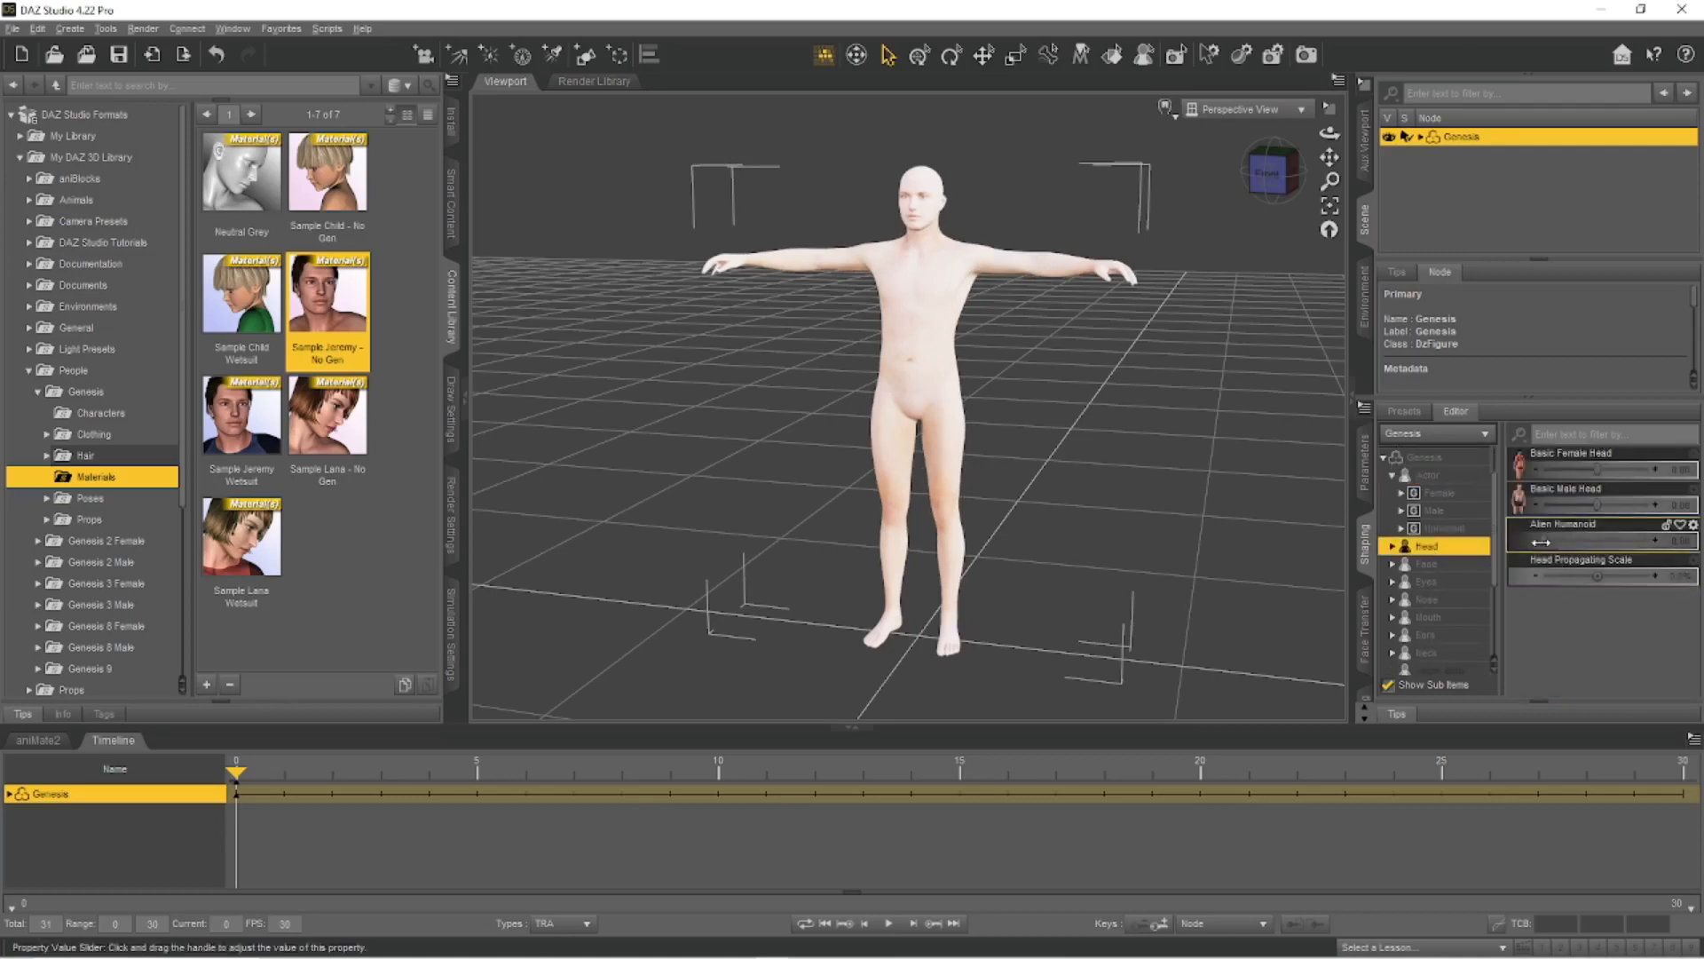
{"action": "left_click_drag", "start_coordinate": [1544, 541], "coordinate": [1466, 551]}
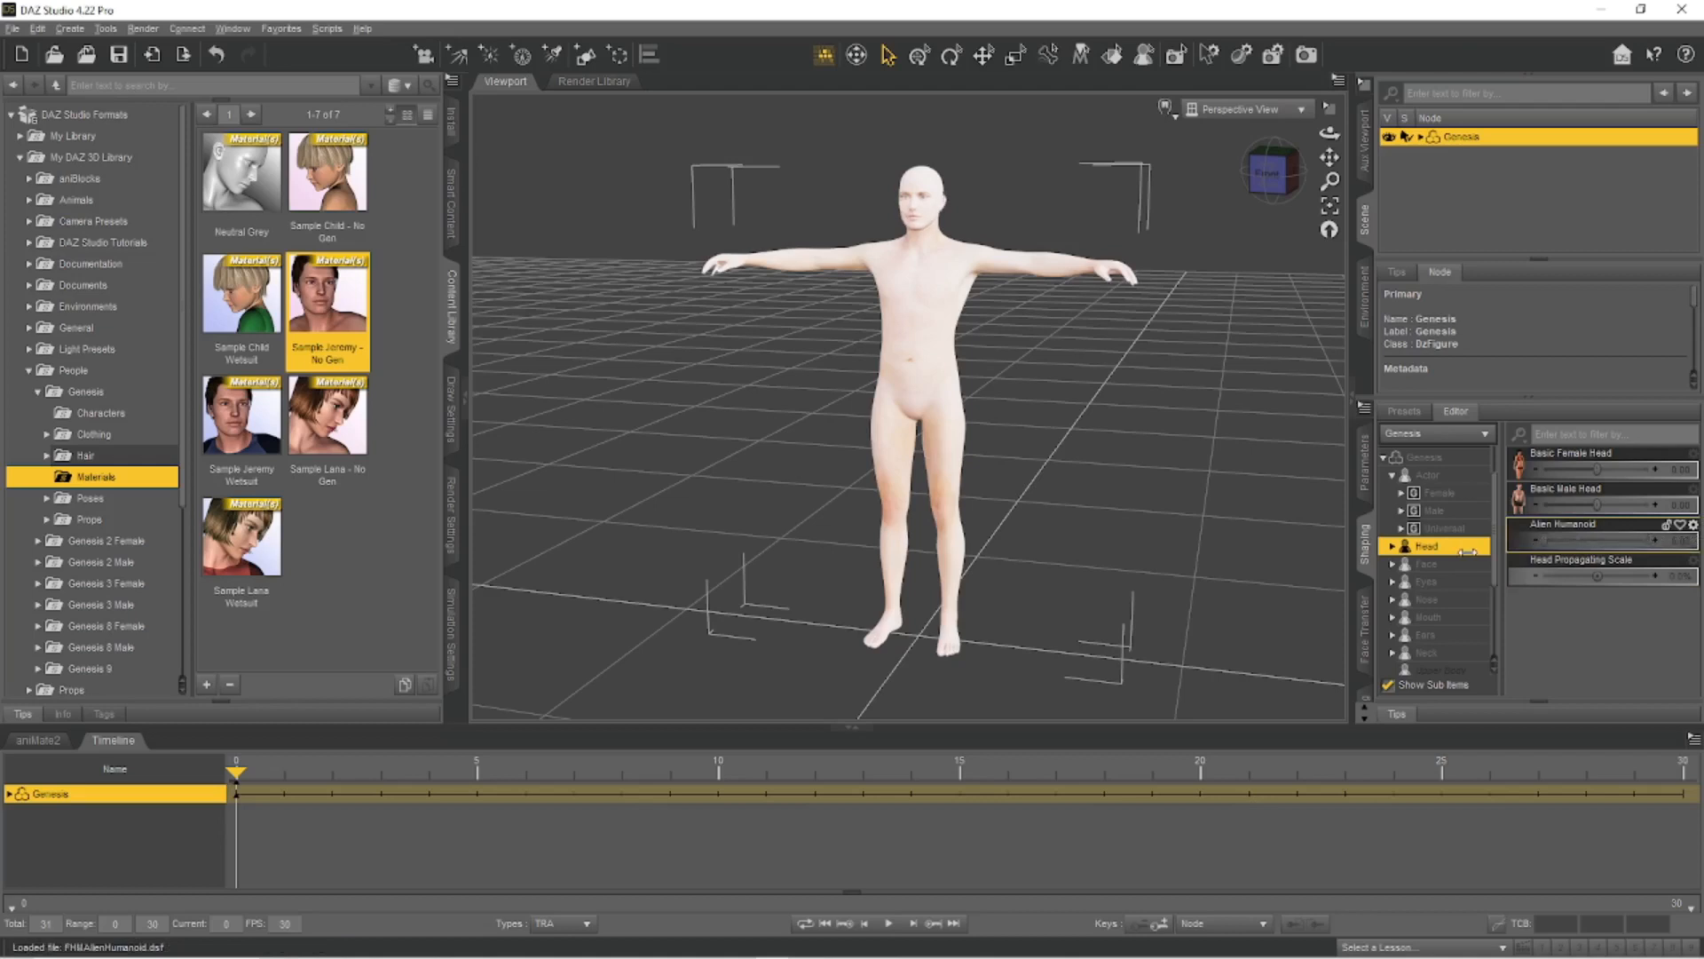
{"action": "mouse_move", "coordinate": [1598, 575]}
{"action": "left_mouse_down"}
{"action": "mouse_move", "coordinate": [1623, 575]}
{"action": "mouse_move", "coordinate": [1600, 575]}
{"action": "left_mouse_up"}
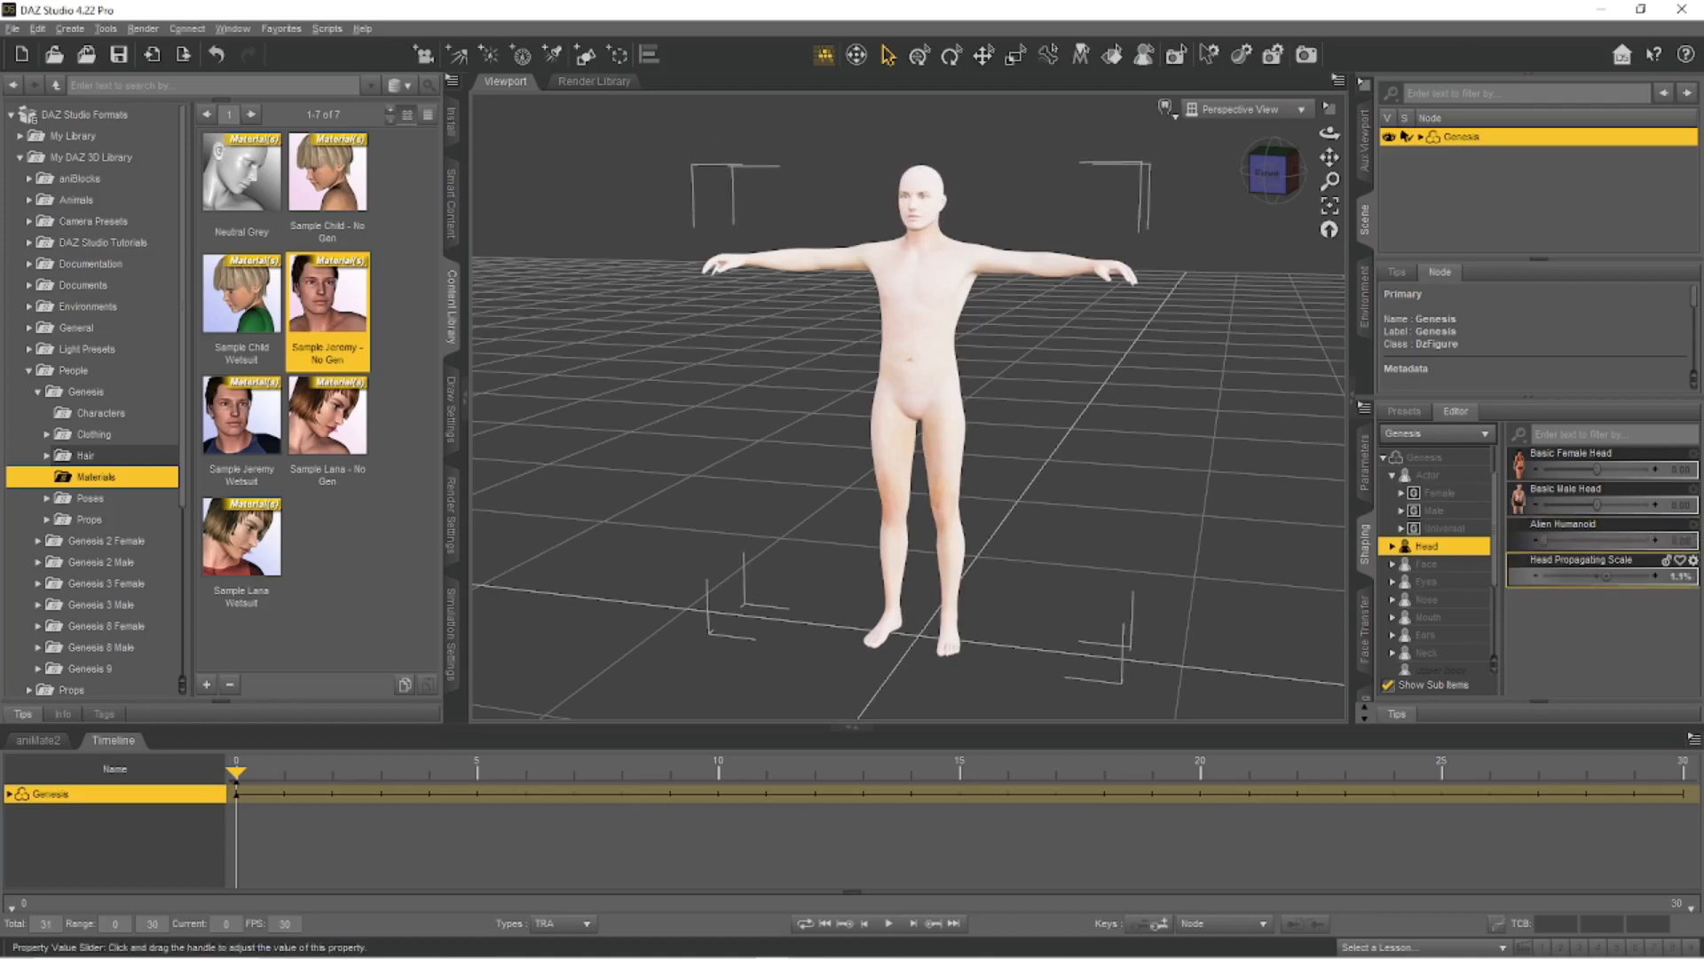
{"action": "left_click", "coordinate": [1601, 575]}
{"action": "type", "text": "0"}
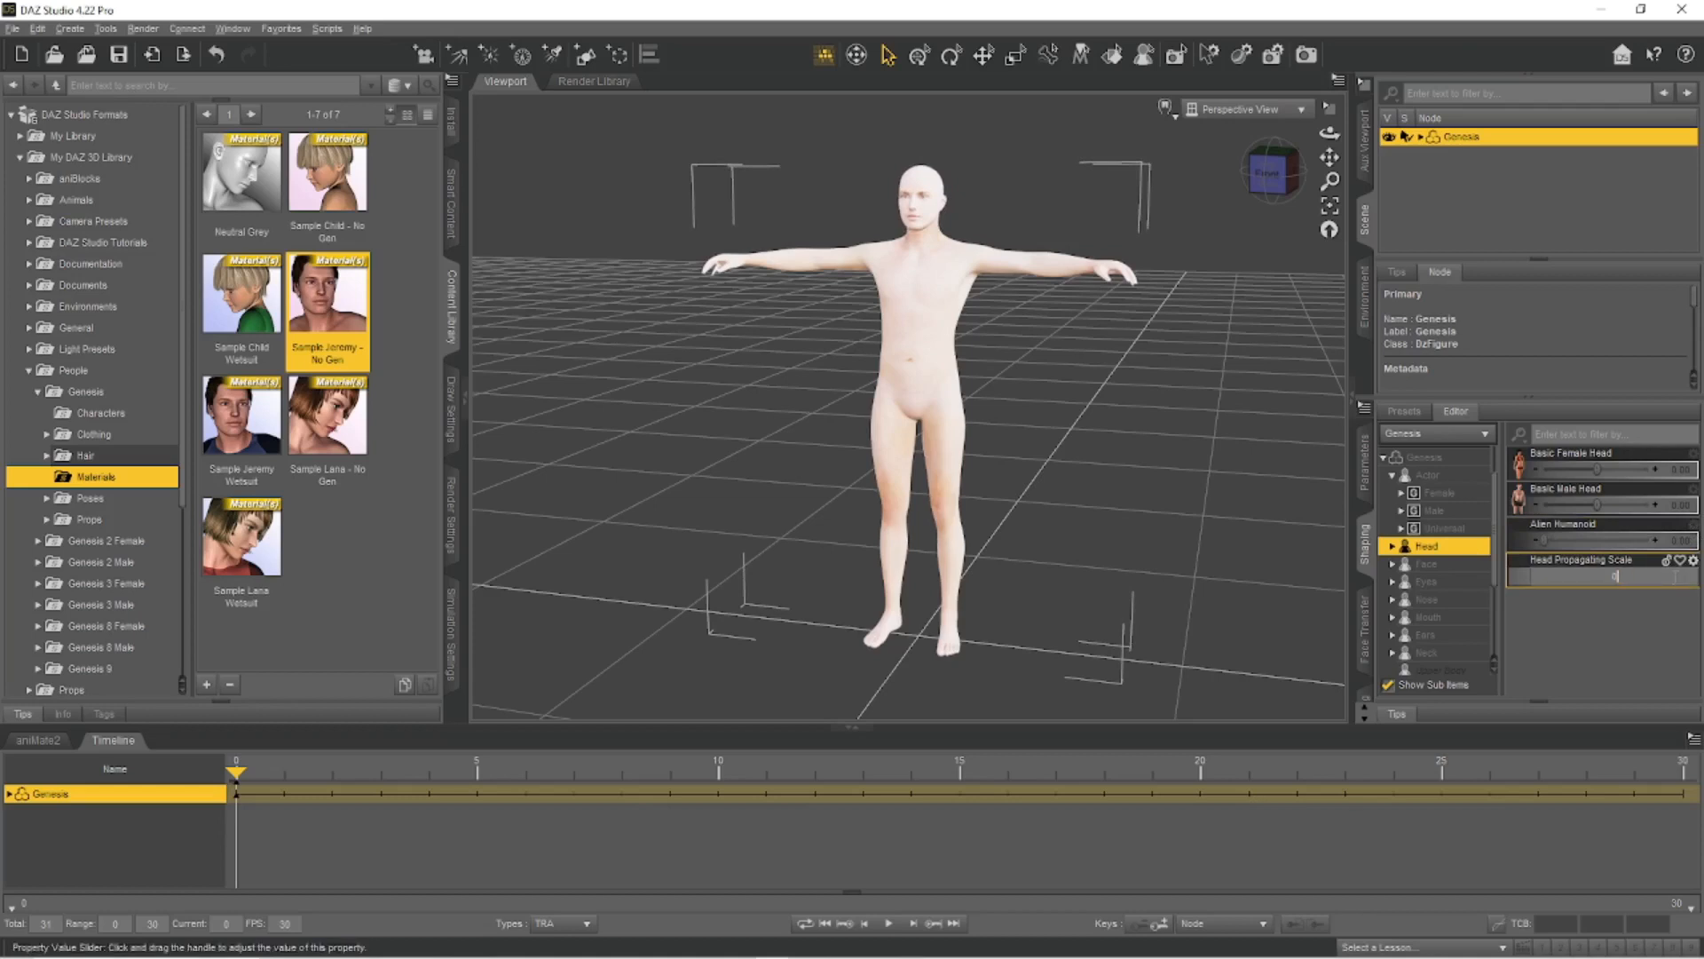
{"action": "key", "text": "Return"}
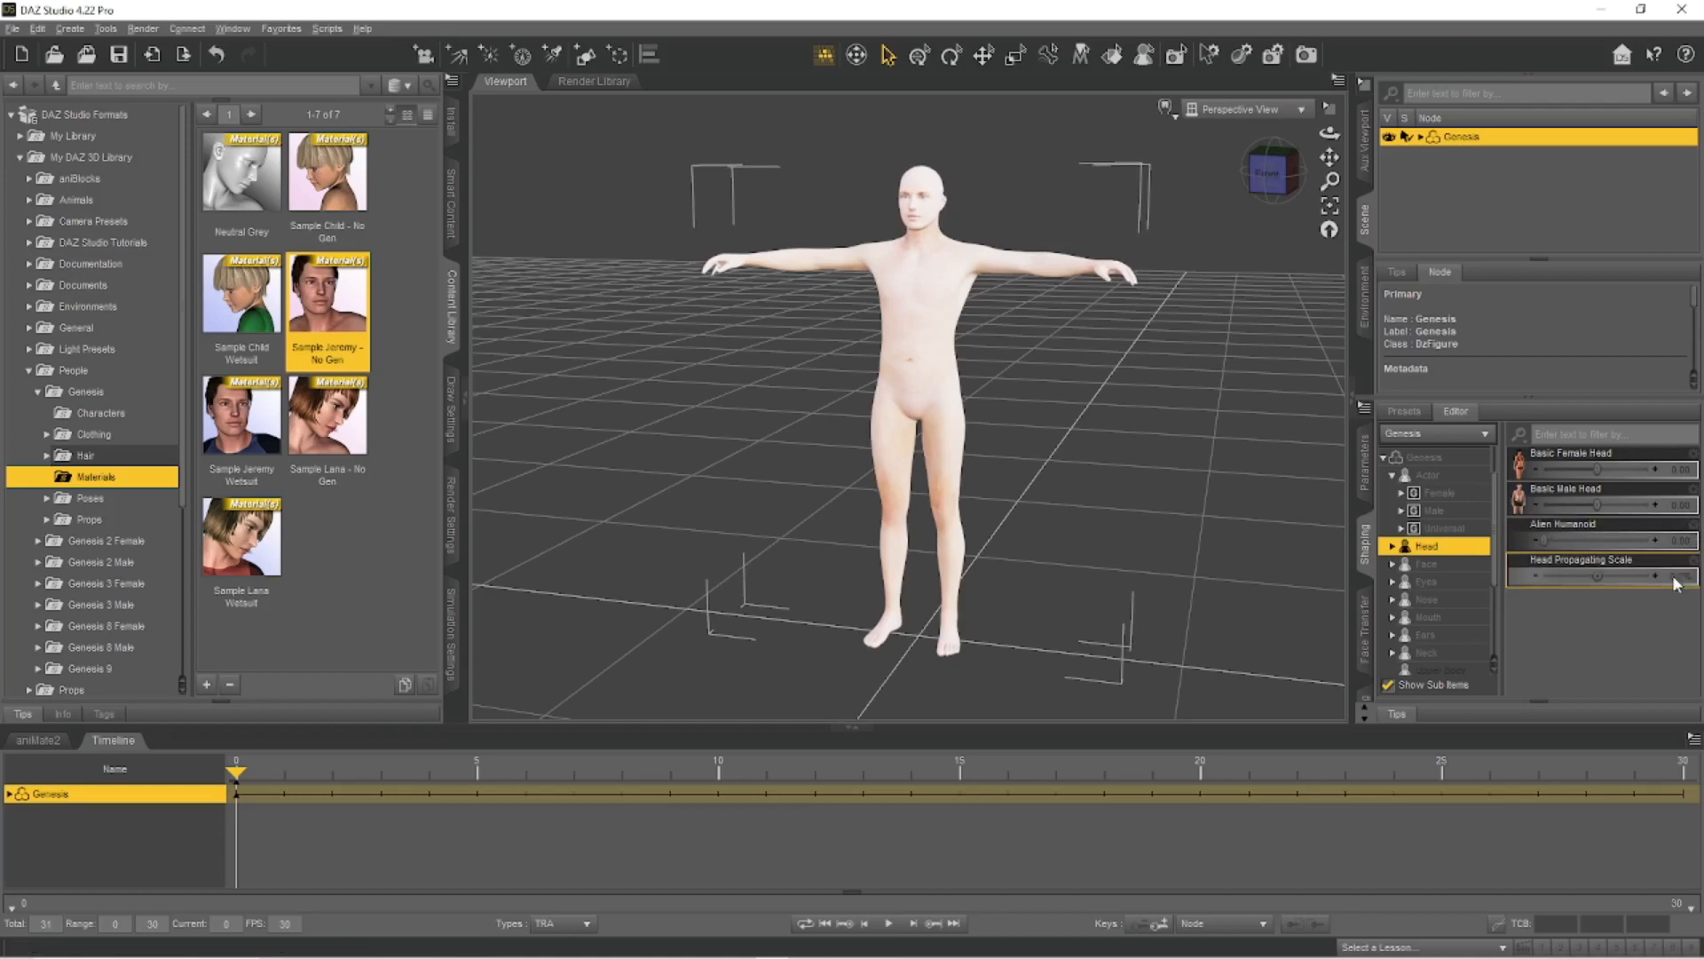
Examine the Face region's shaping options and the list of remaining body regions.
{"action": "left_click", "coordinate": [1445, 565]}
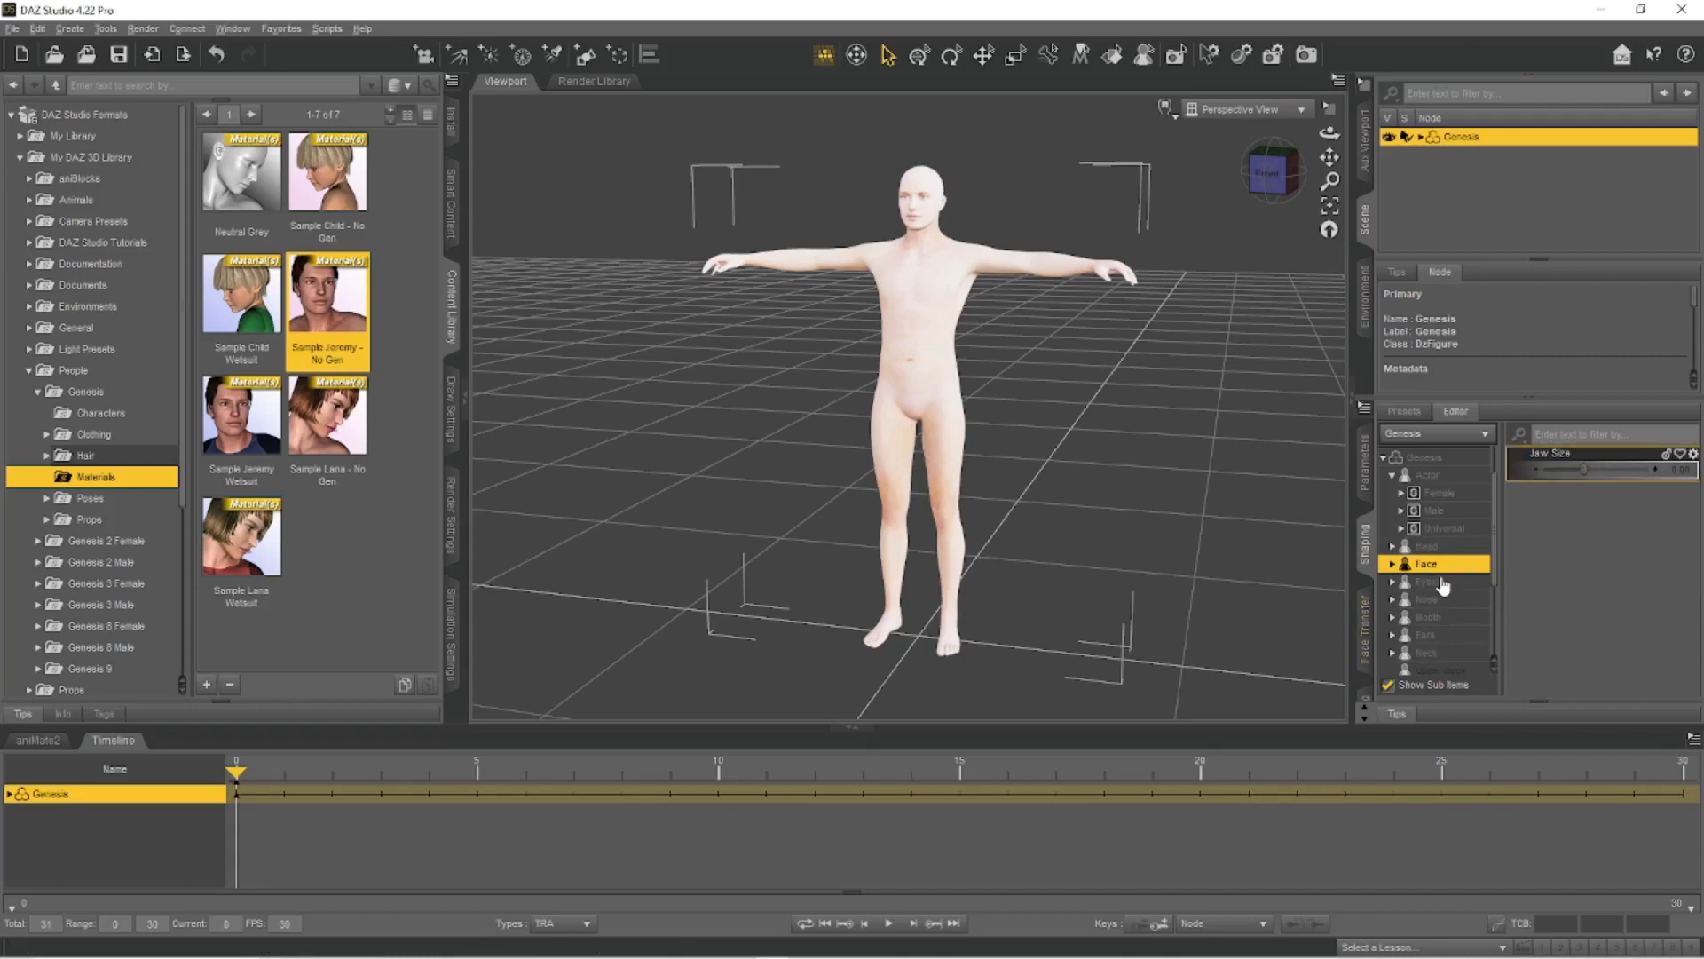
{"action": "left_click", "coordinate": [1393, 565]}
{"action": "left_click", "coordinate": [1393, 565]}
{"action": "scroll", "coordinate": [1462, 600], "scroll_direction": "down", "scroll_amount": 1}
{"action": "scroll", "coordinate": [1461, 605], "scroll_direction": "down", "scroll_amount": 3}
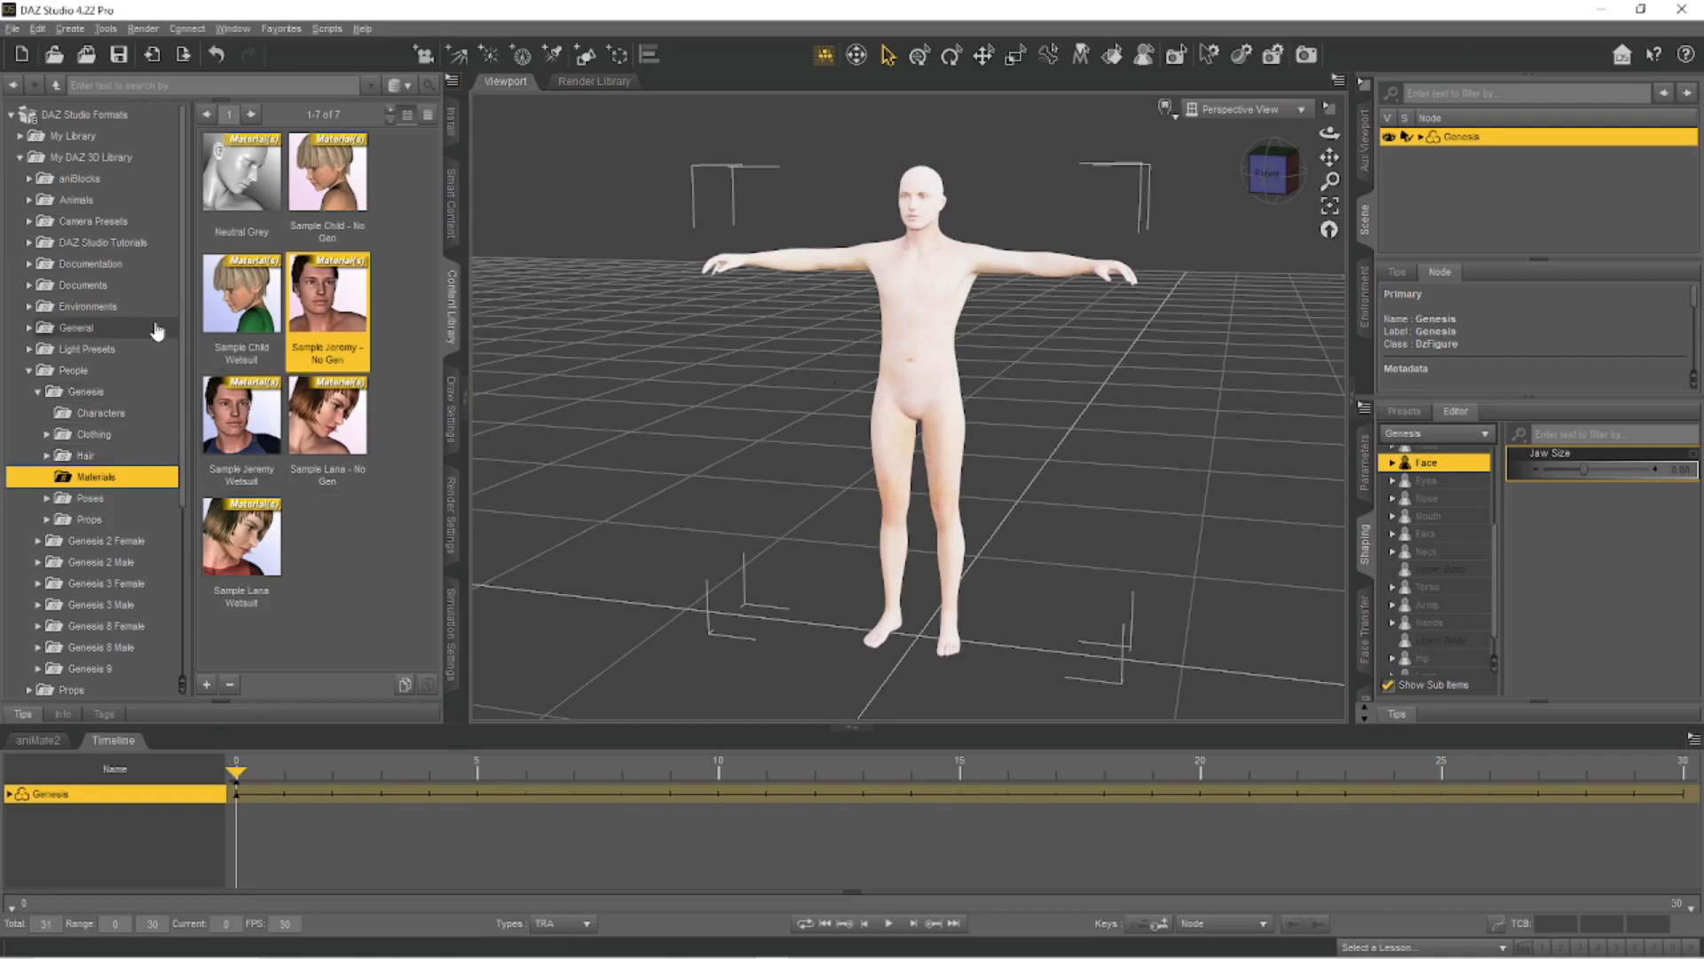
Choose the Wavefront file Cloak05T.obj for import into the scene.
{"action": "left_click", "coordinate": [37, 391]}
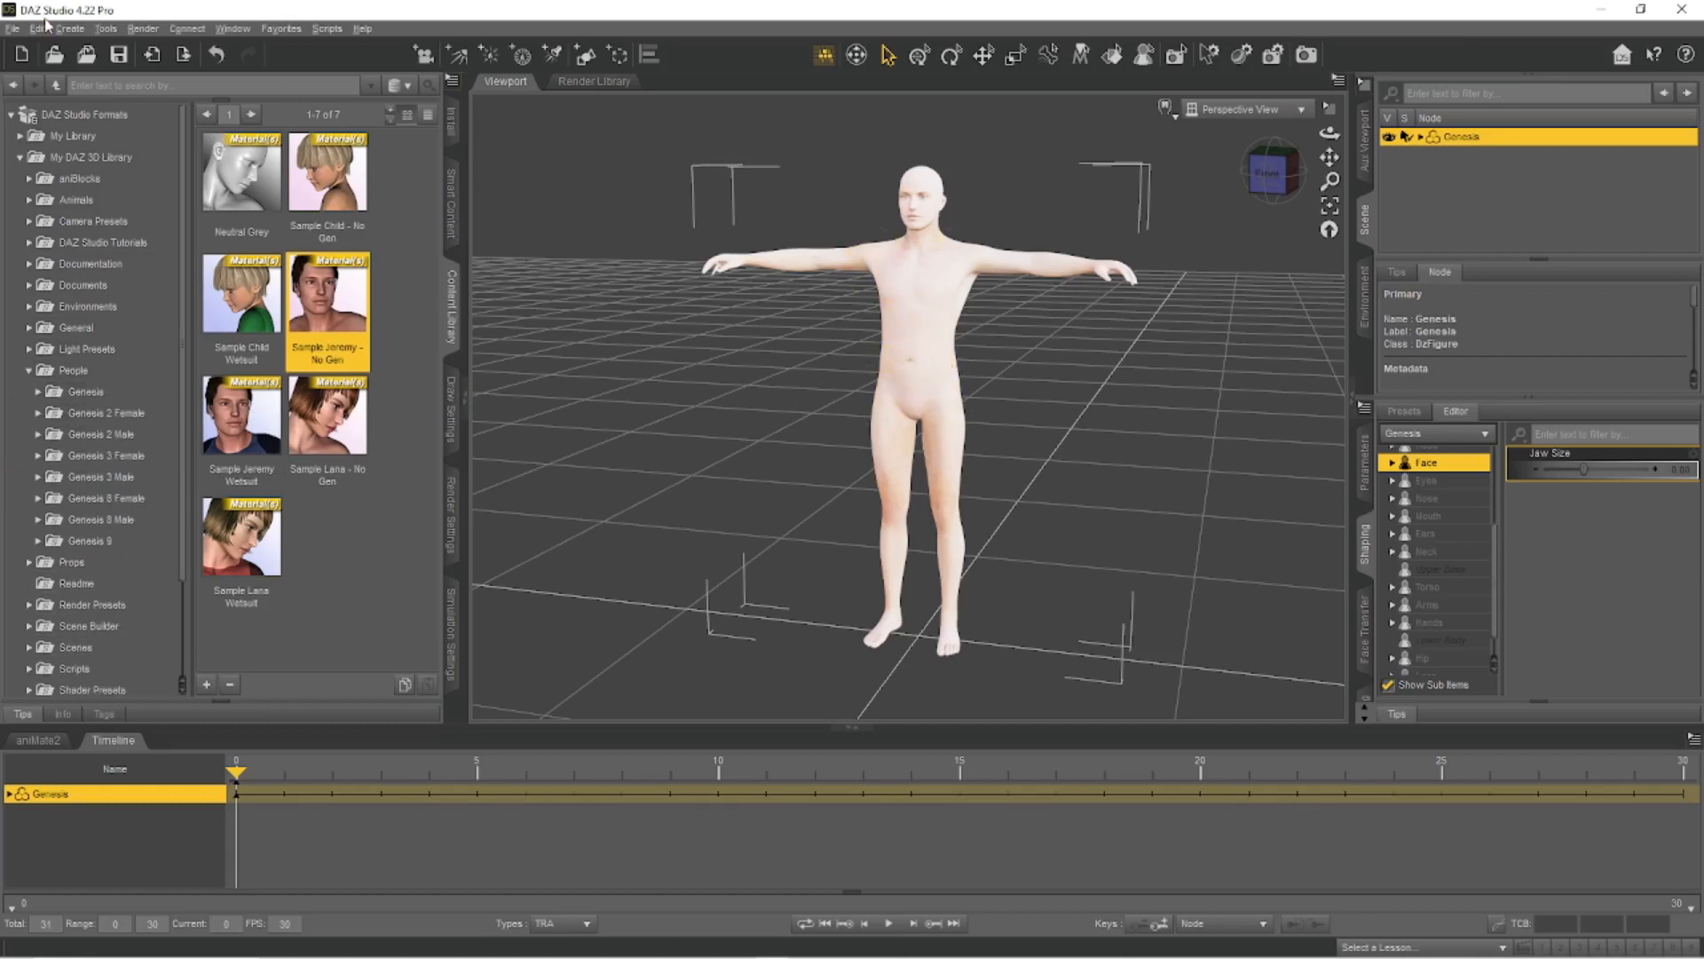
{"action": "left_click", "coordinate": [22, 34]}
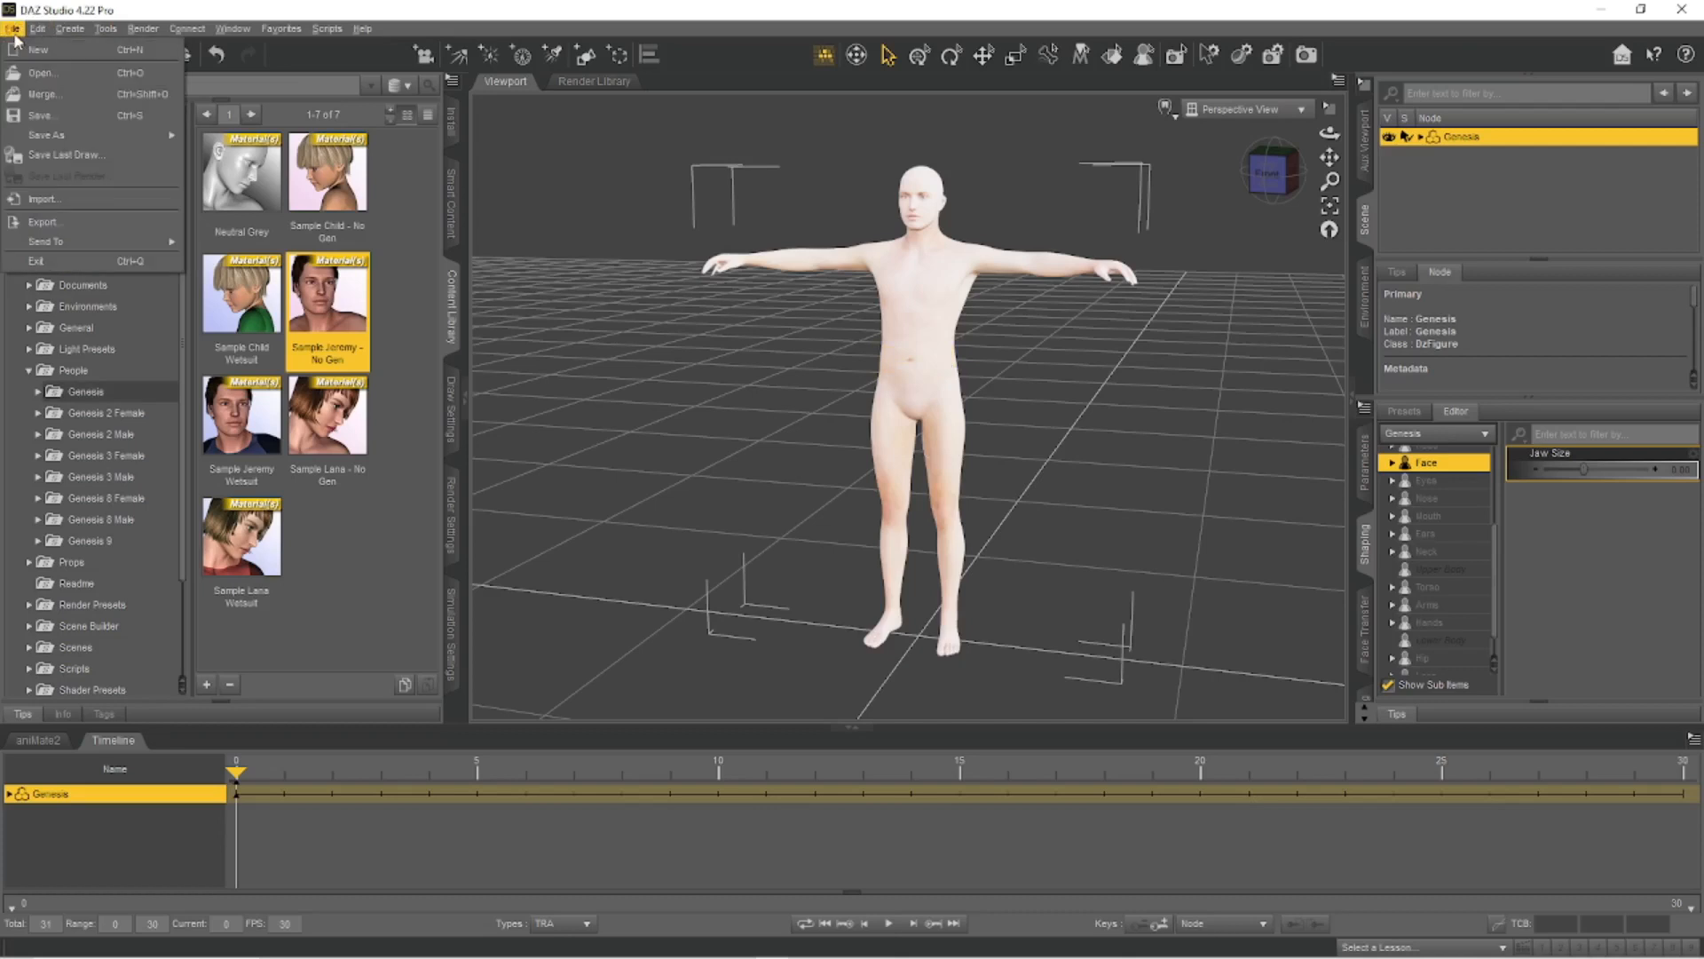
{"action": "left_click", "coordinate": [40, 203]}
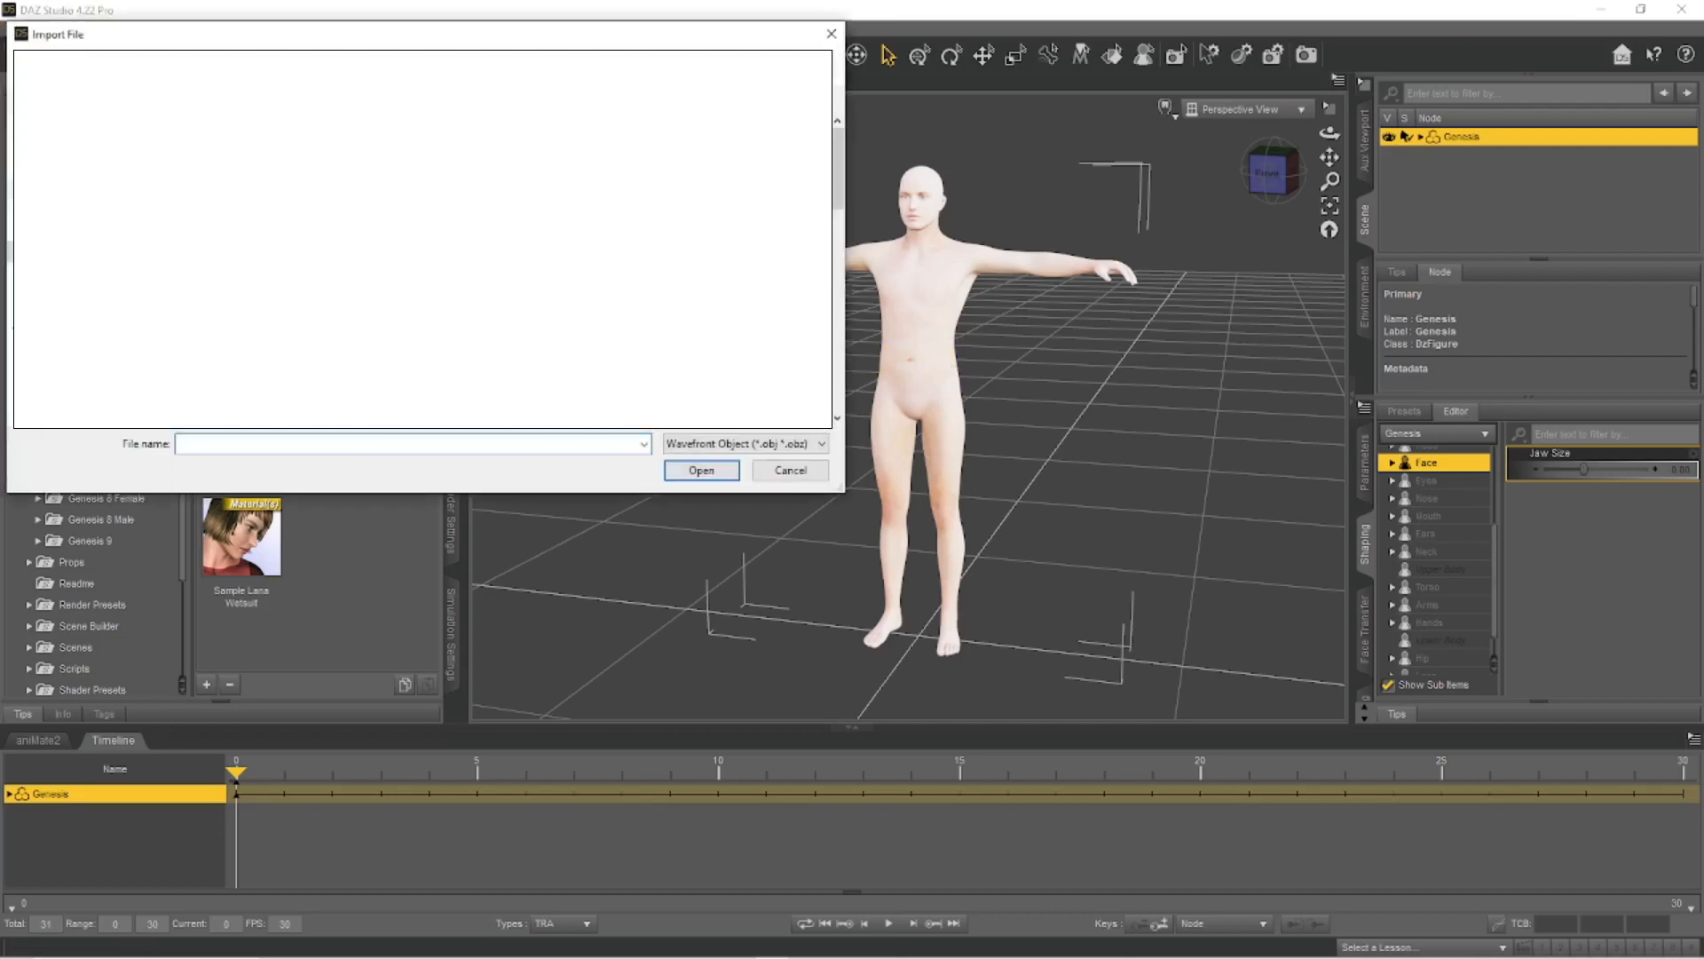
{"action": "type", "text": "clo"}
{"action": "key", "text": "Down"}
{"action": "key", "text": "Down"}
{"action": "key", "text": "Down"}
{"action": "key", "text": "Down"}
{"action": "key", "text": "Down"}
{"action": "key", "text": "Down"}
{"action": "key", "text": "Down"}
{"action": "key", "text": "Down"}
{"action": "key", "text": "Down"}
{"action": "key", "text": "Down"}
{"action": "key", "text": "Down"}
{"action": "key", "text": "Down"}
{"action": "key", "text": "Down"}
{"action": "key", "text": "Down"}
{"action": "key", "text": "Down"}
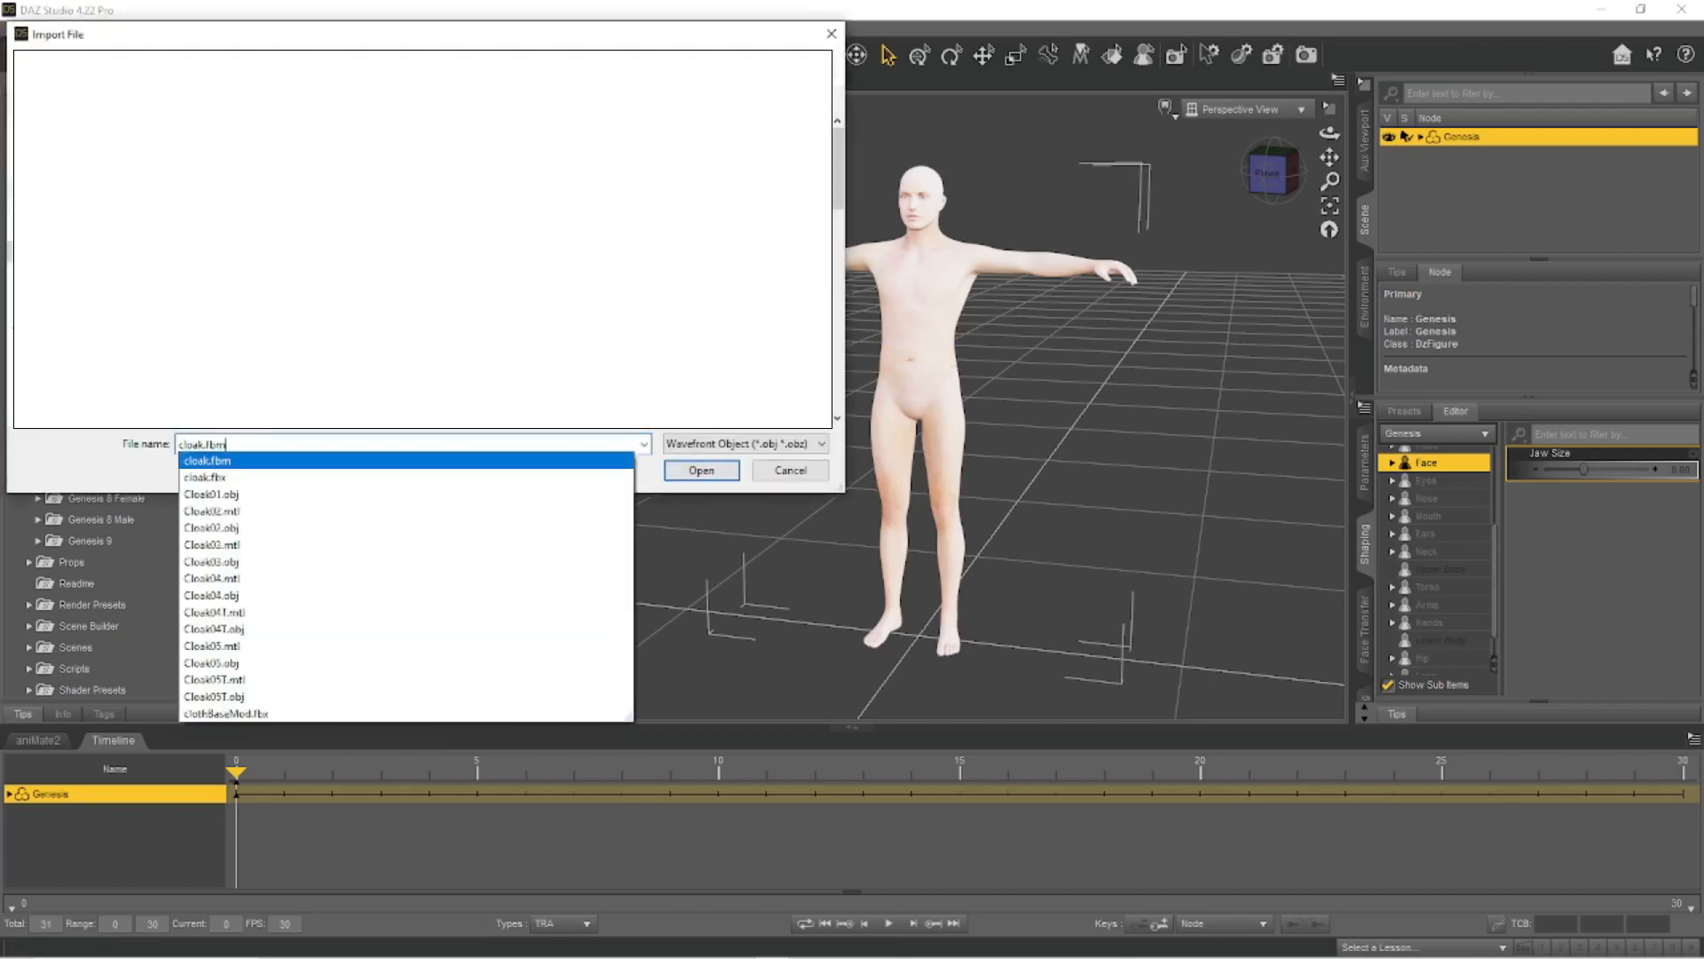
{"action": "key", "text": "Return"}
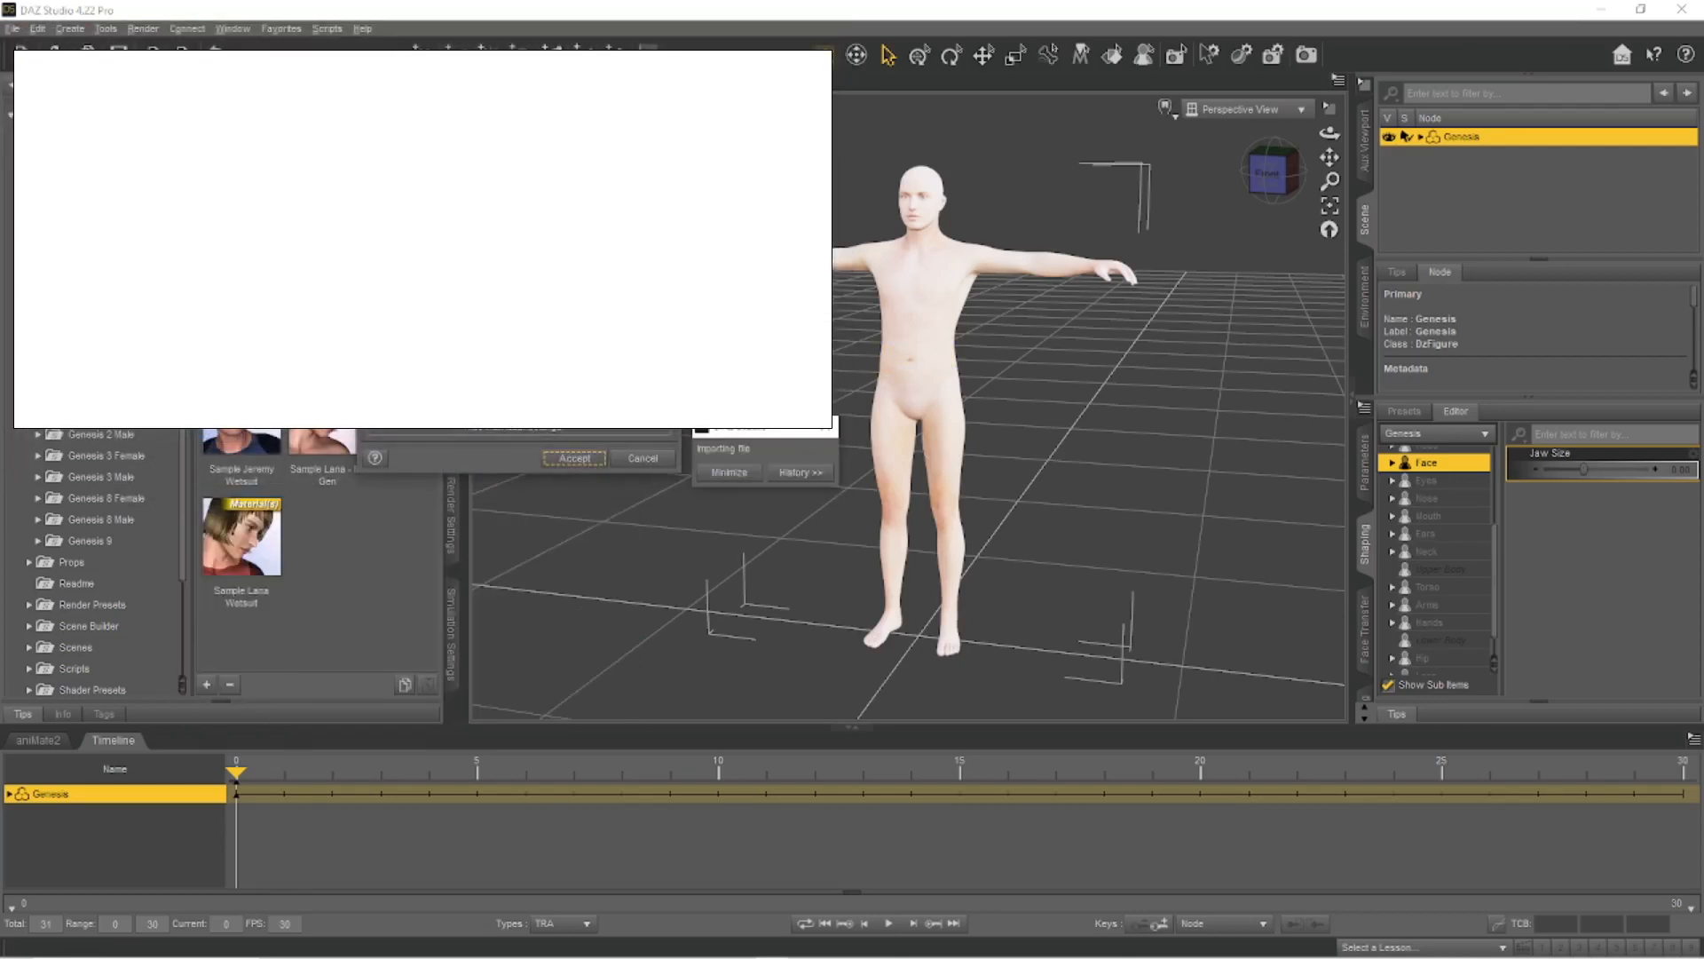
Import the cloak OBJ with the Custom conversion preset at 500% scale.
{"action": "left_click_drag", "start_coordinate": [530, 164], "coordinate": [491, 193]}
{"action": "left_click", "coordinate": [463, 245]}
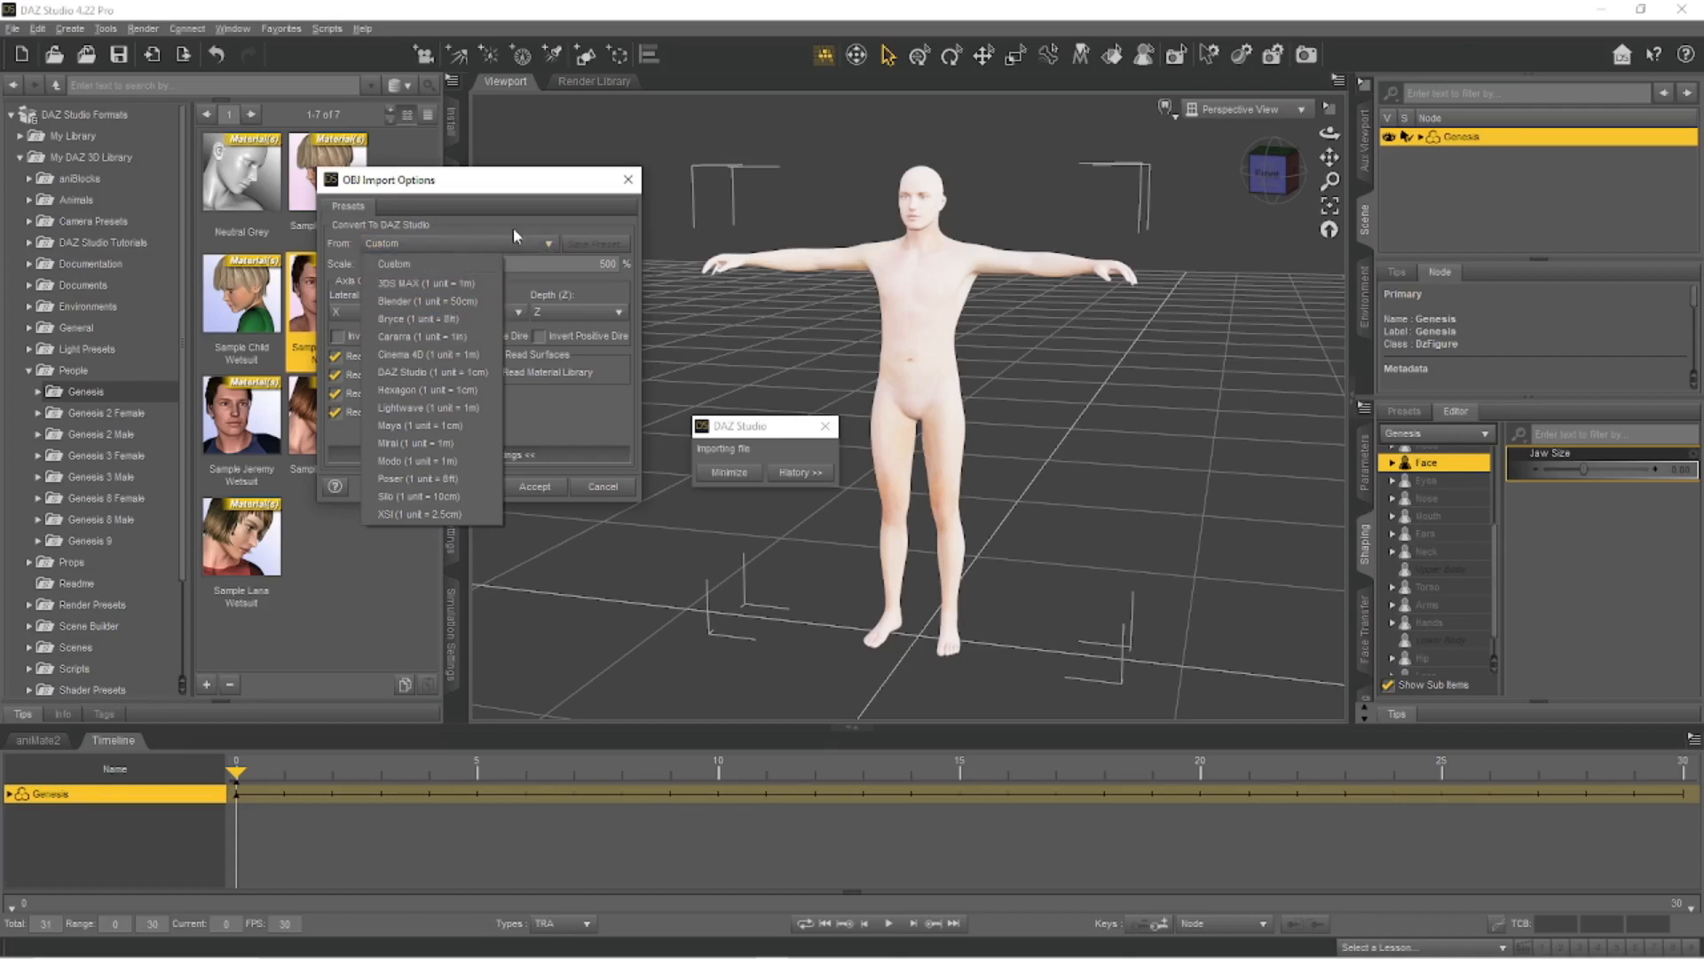
{"action": "left_click", "coordinate": [553, 193]}
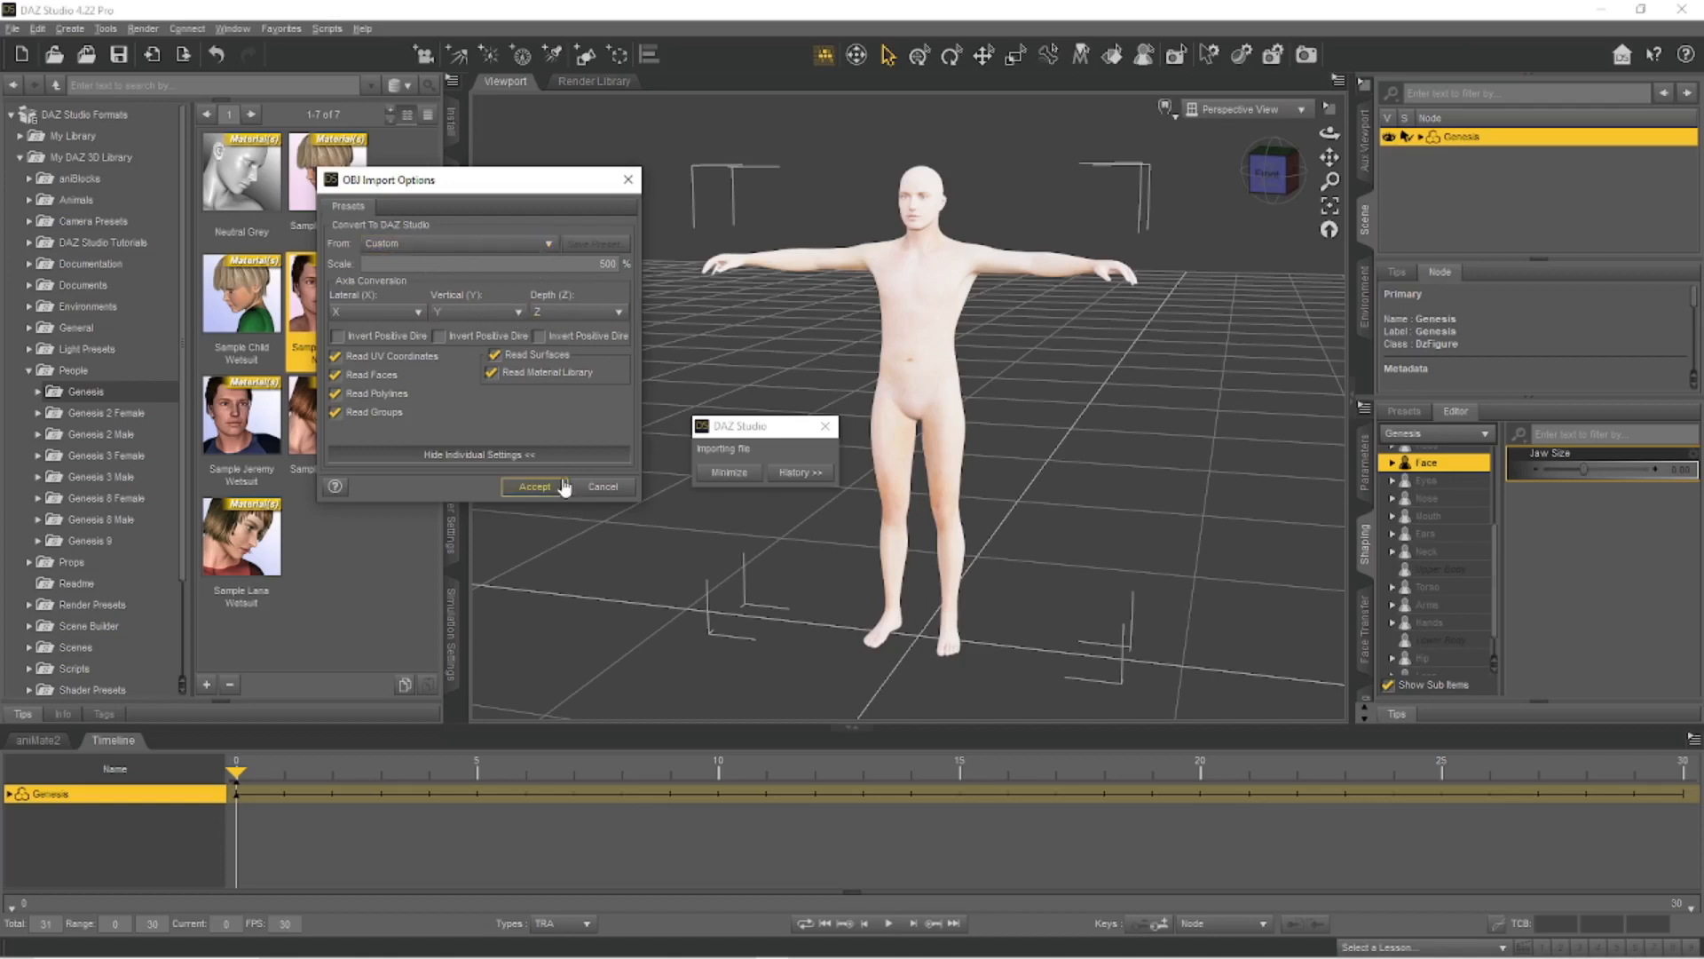
{"action": "left_click", "coordinate": [534, 487]}
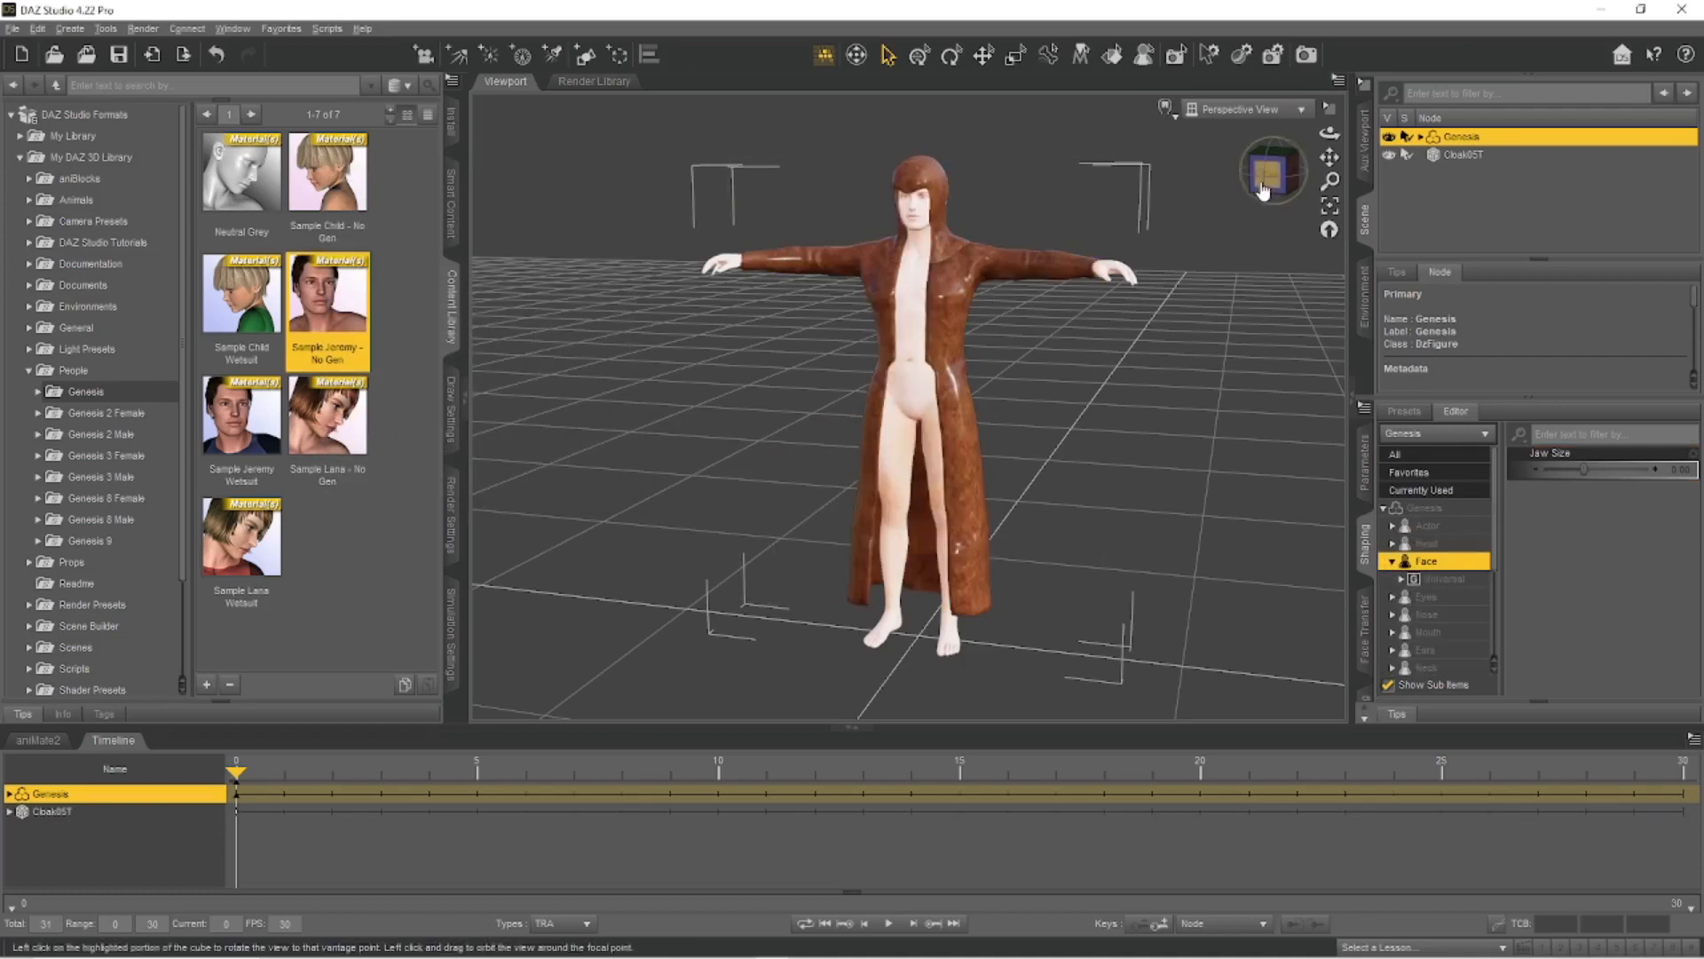
Inspect the cloak's fit on the figure from the side and front, checking the Cloak05T and Genesis scene items separately.
{"action": "left_click_drag", "start_coordinate": [1264, 189], "coordinate": [1224, 191]}
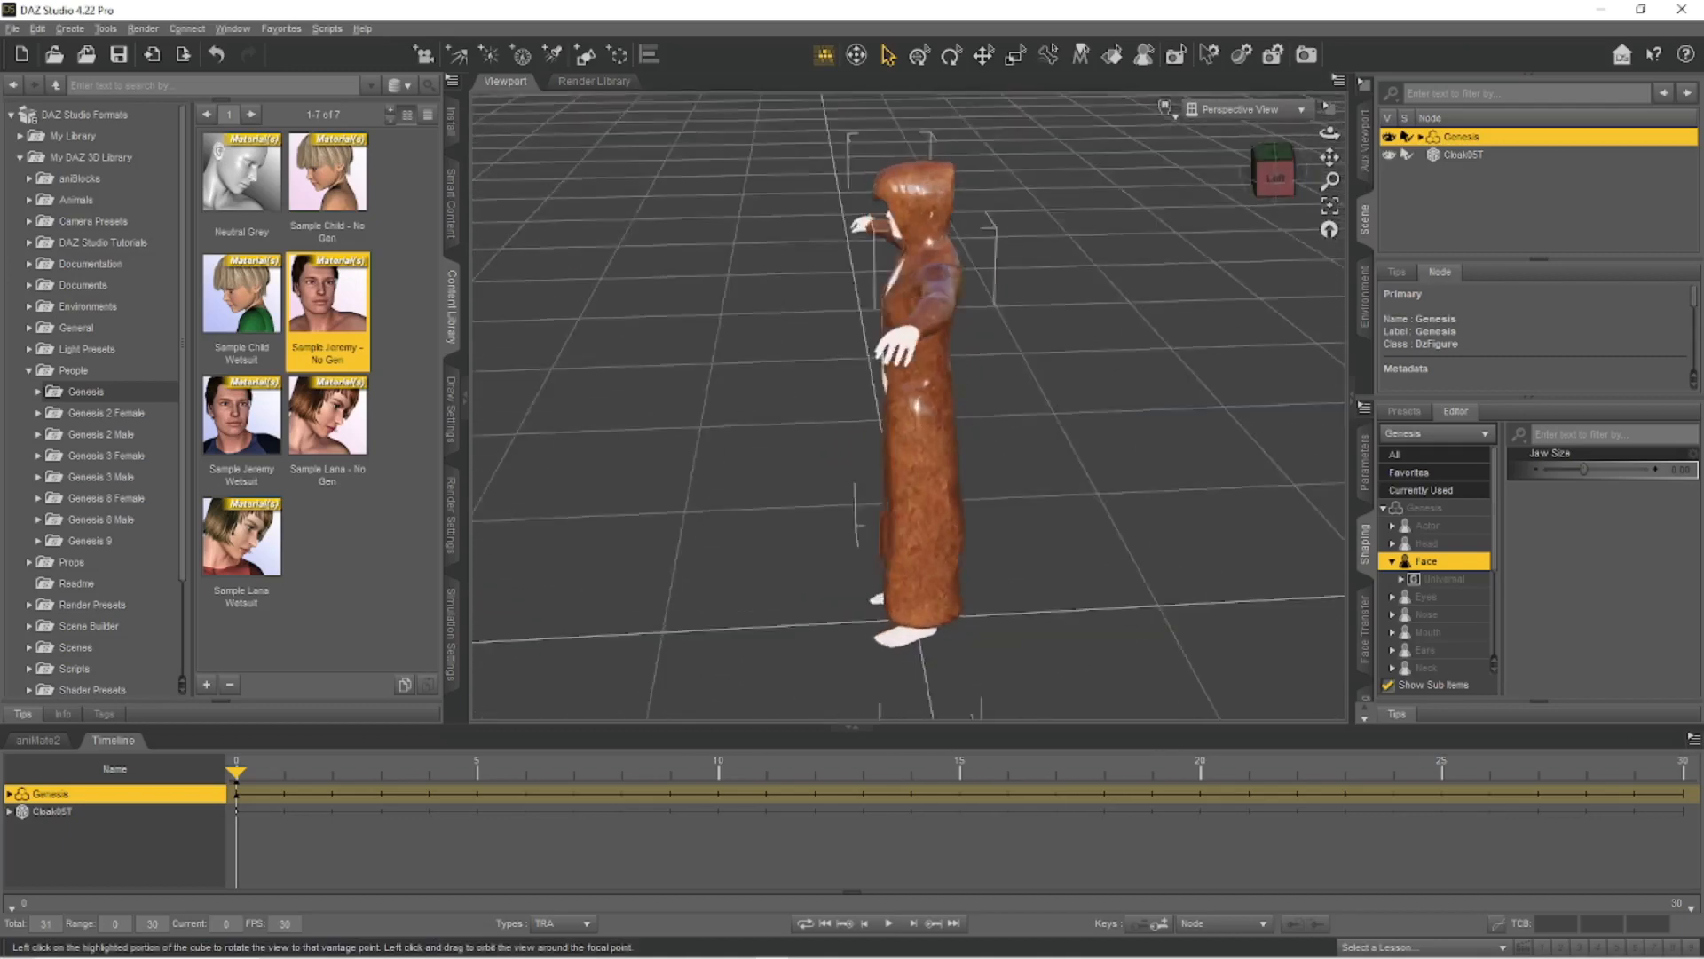
{"action": "left_click", "coordinate": [1264, 189]}
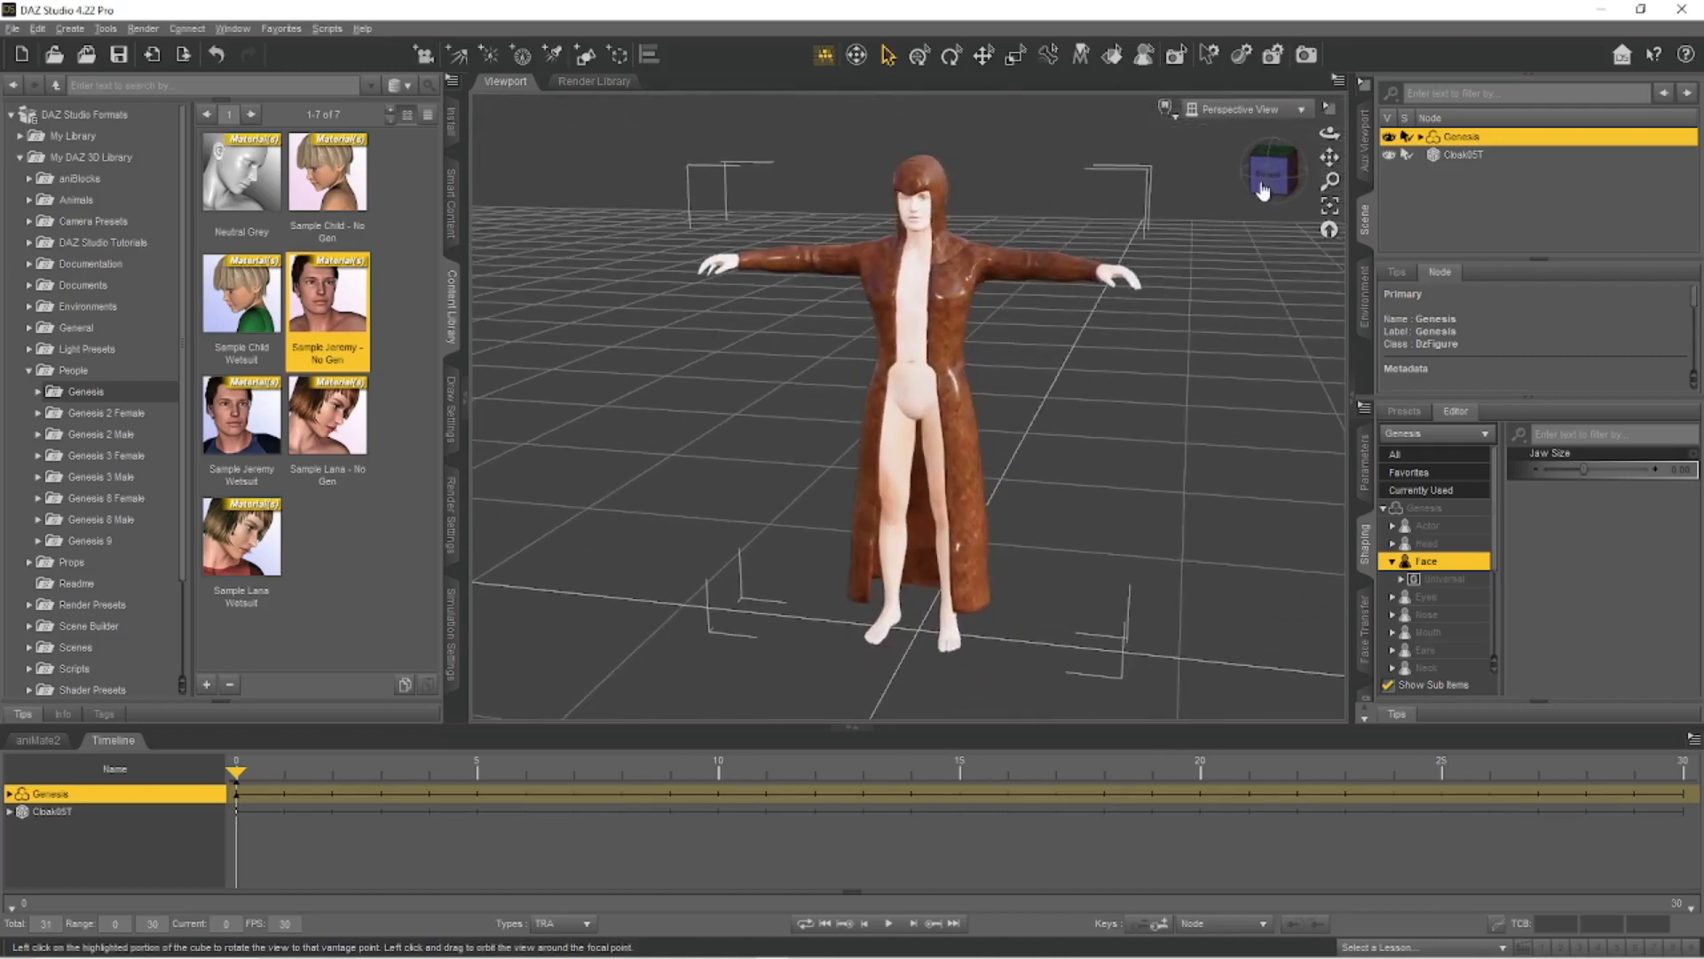
{"action": "left_click", "coordinate": [1464, 156]}
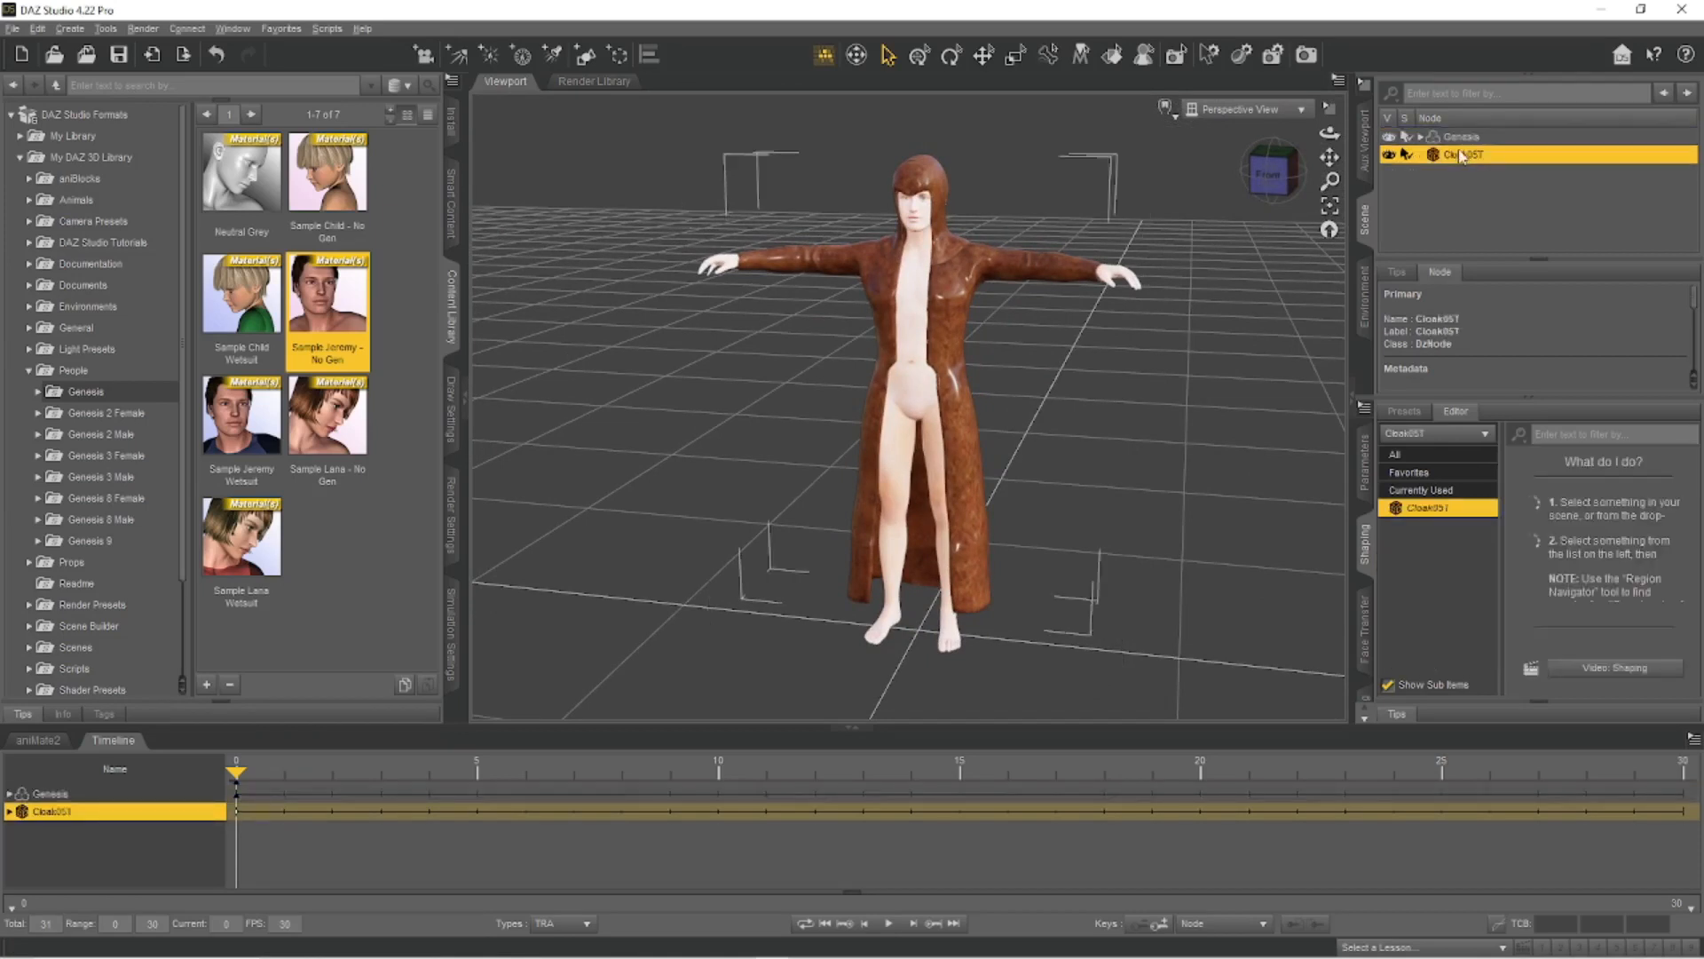
{"action": "left_click", "coordinate": [1460, 146]}
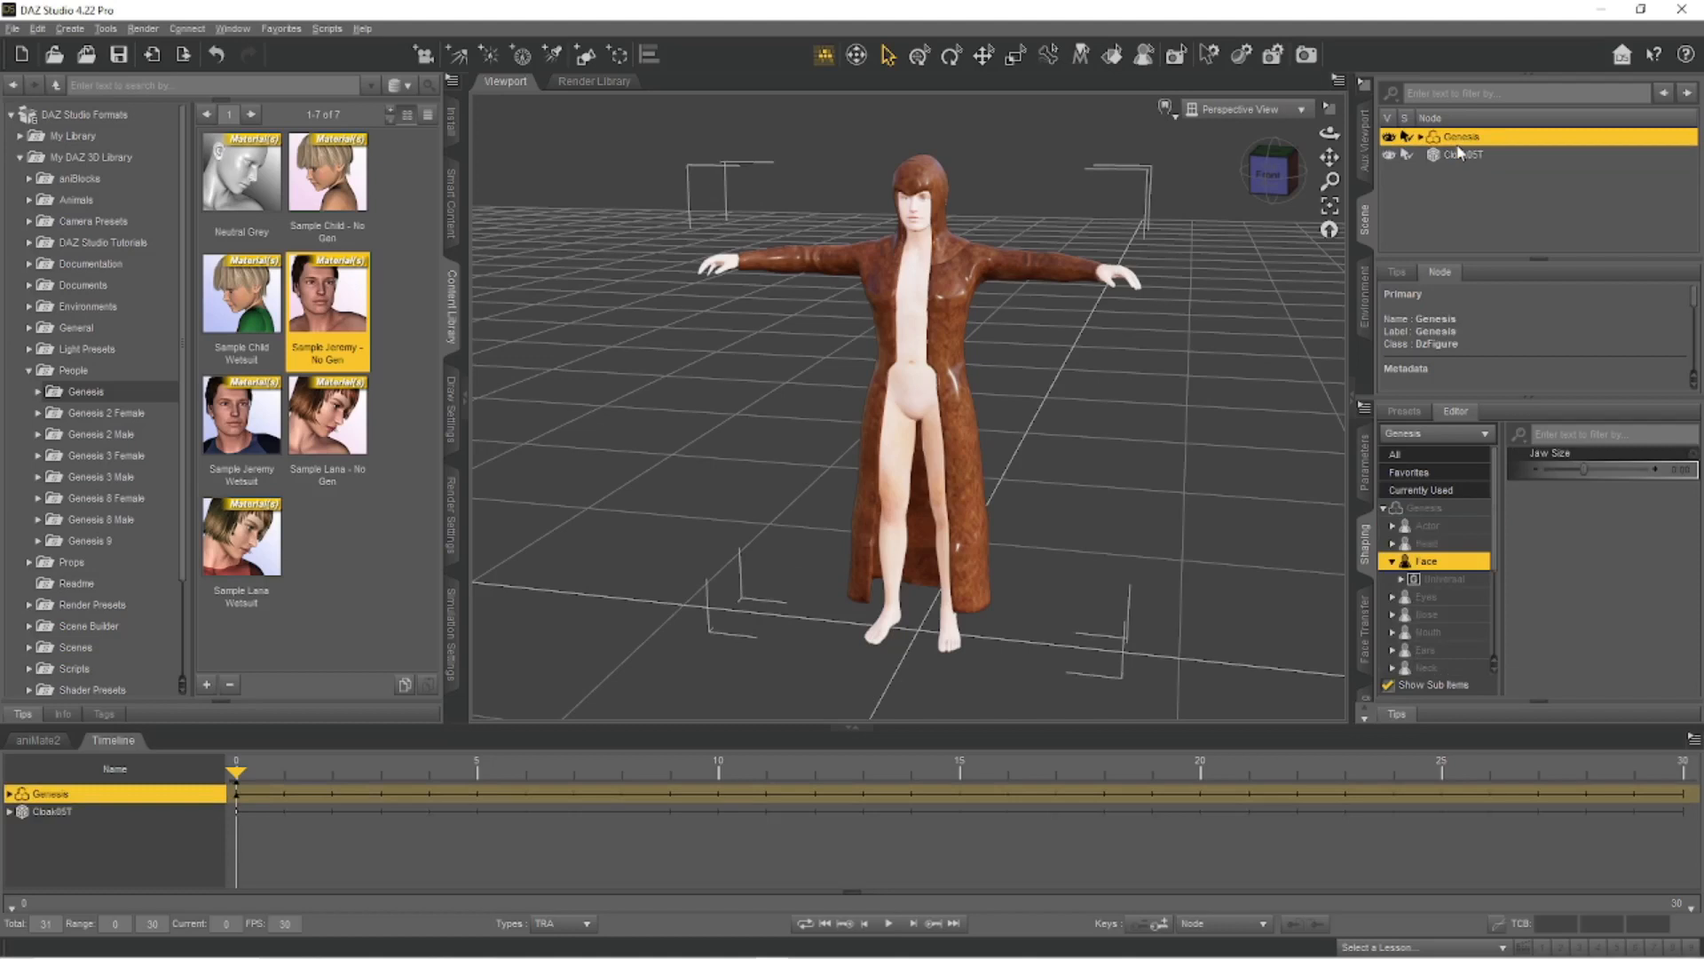
{"action": "left_click", "coordinate": [1460, 154]}
{"action": "left_click", "coordinate": [1460, 138]}
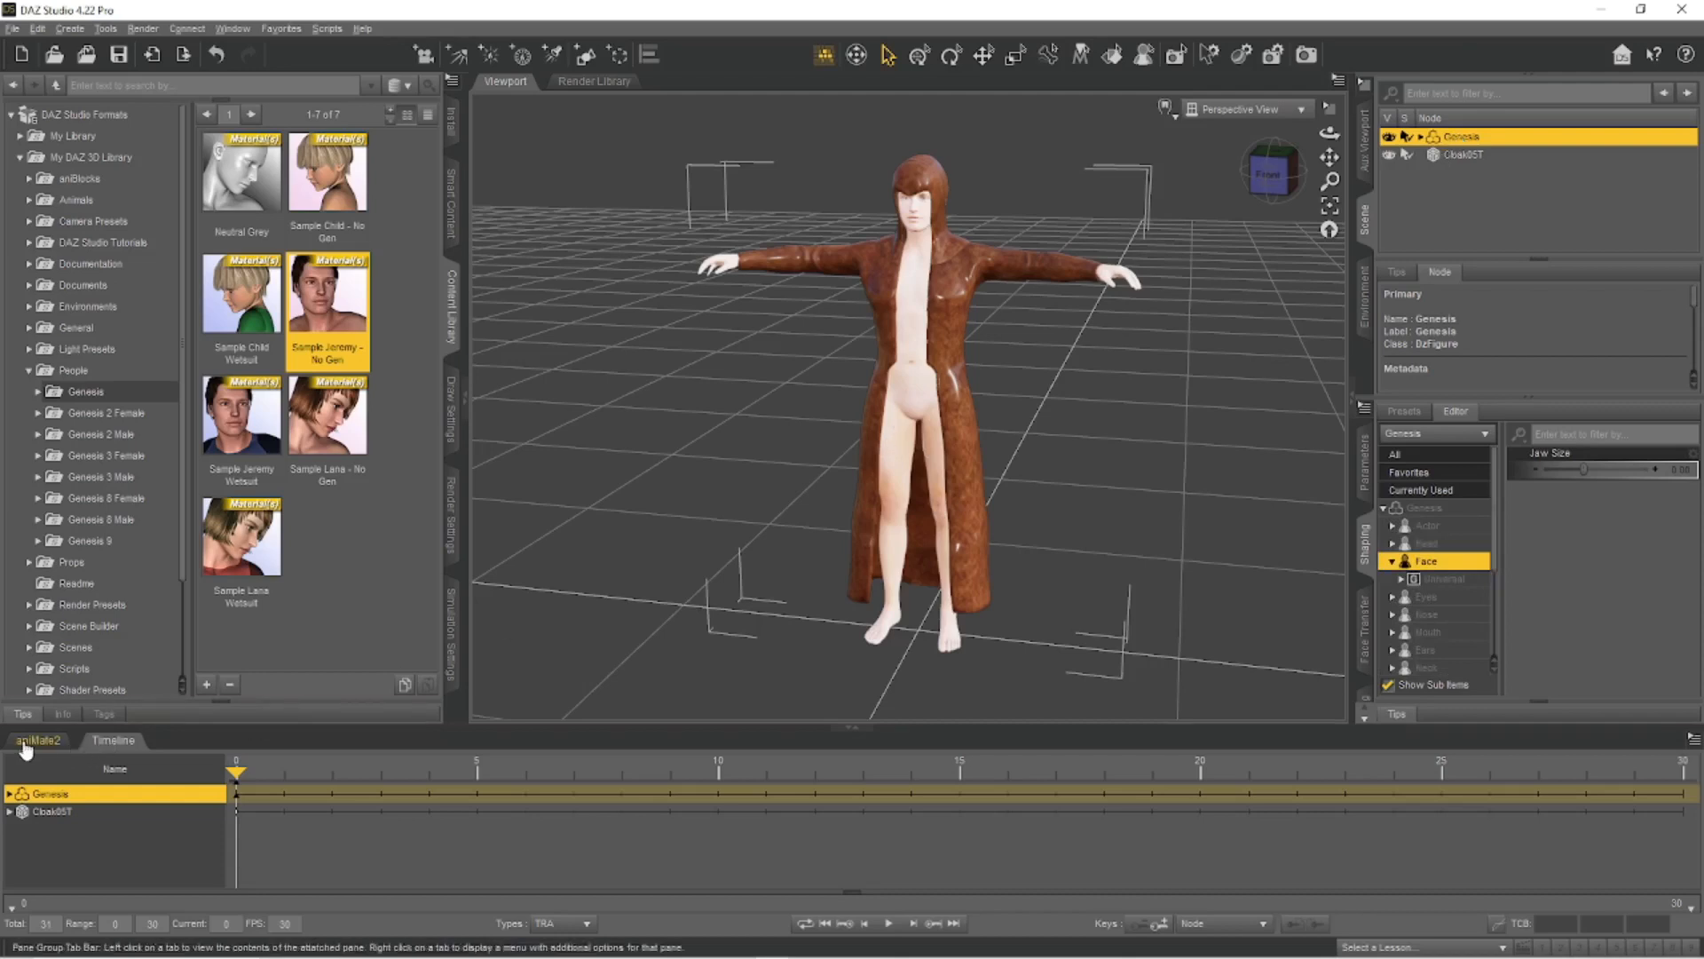
Preview several Fighting aniBlocks on the Genesis figure to check how the imported cloak behaves during movement.
{"action": "left_click", "coordinate": [27, 742]}
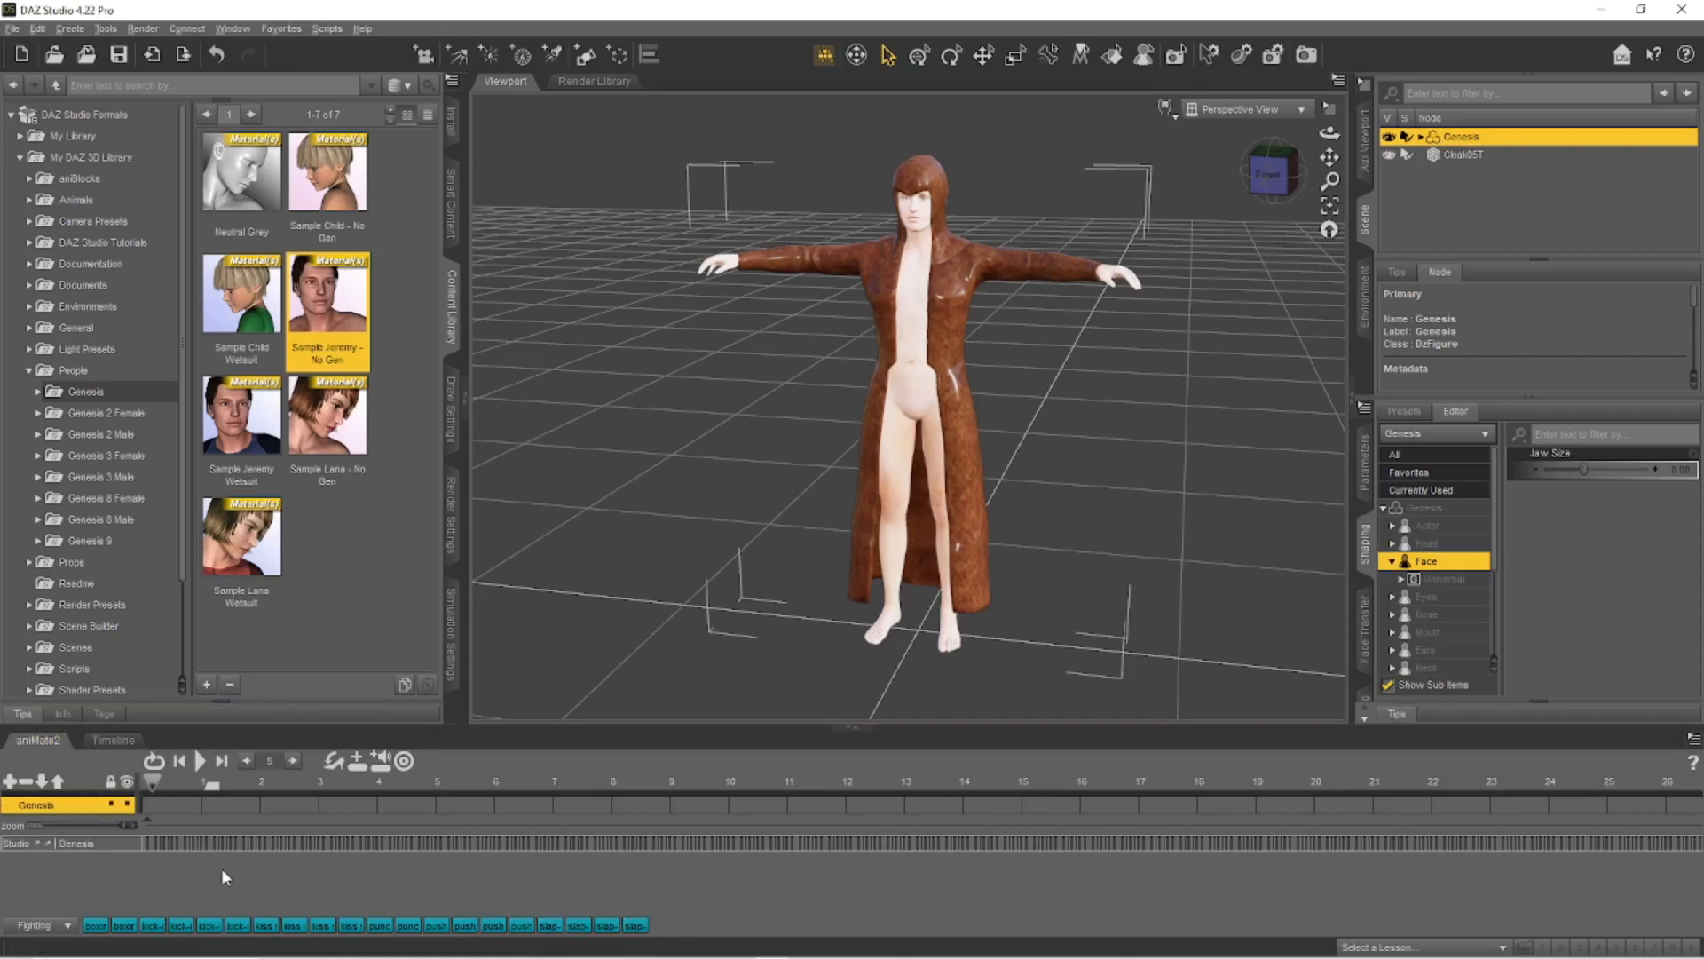
{"action": "mouse_move", "coordinate": [265, 932]}
{"action": "mouse_move", "coordinate": [344, 936]}
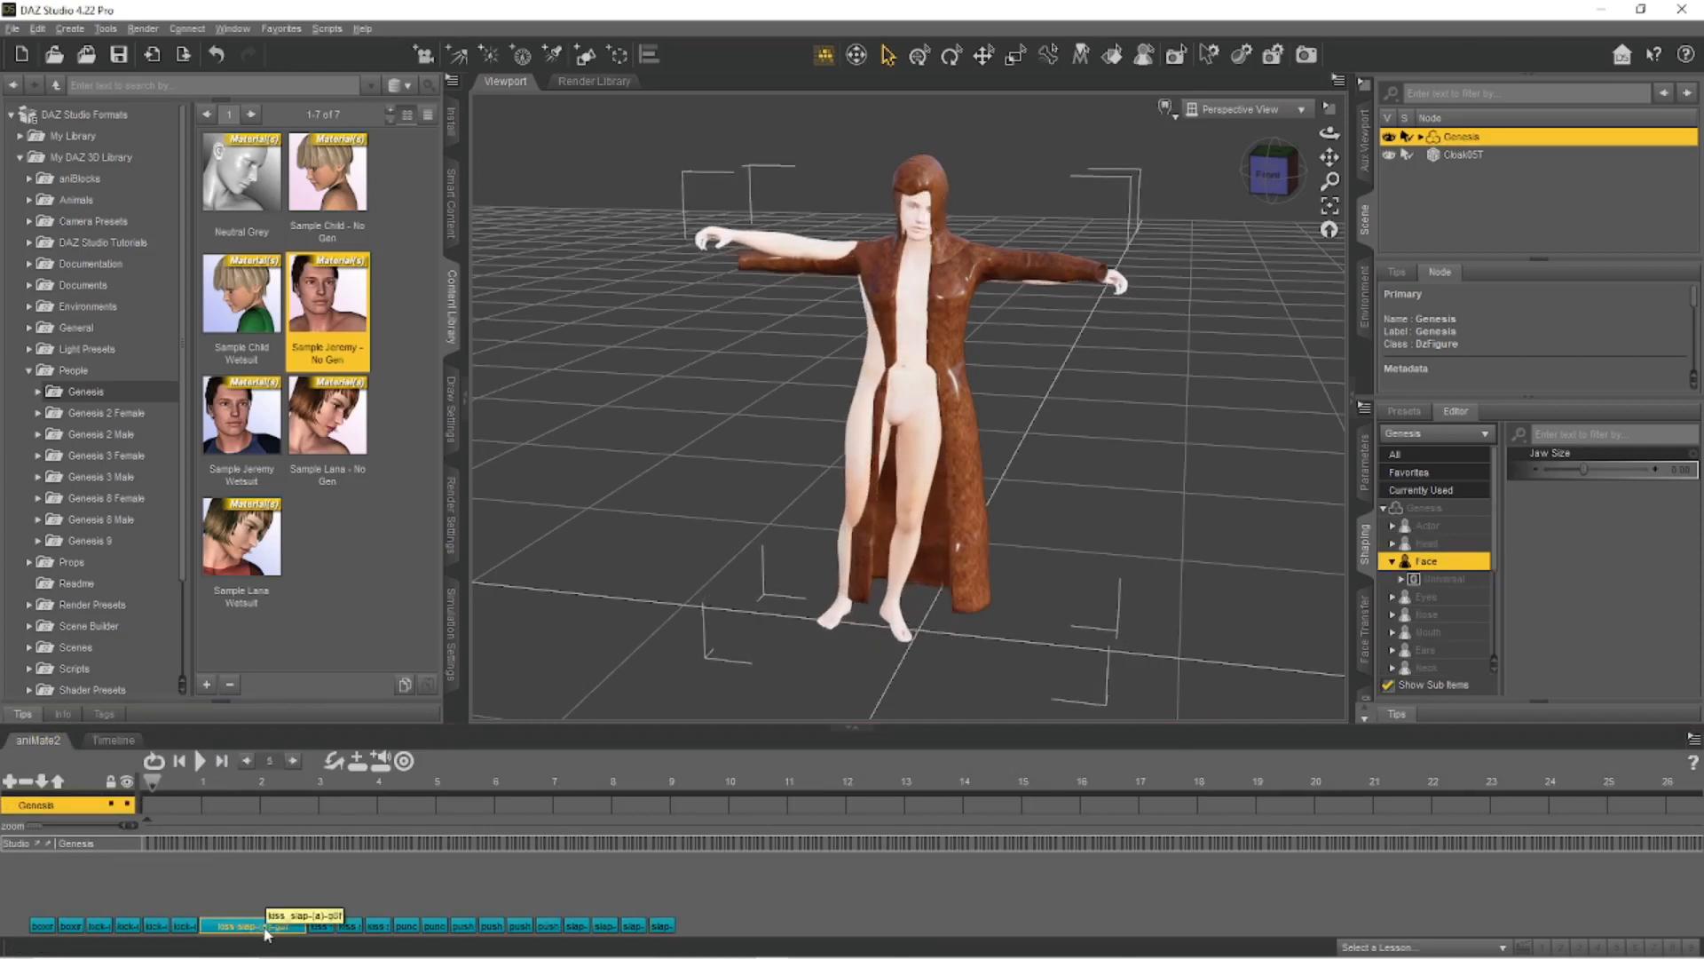
{"action": "mouse_move", "coordinate": [437, 928]}
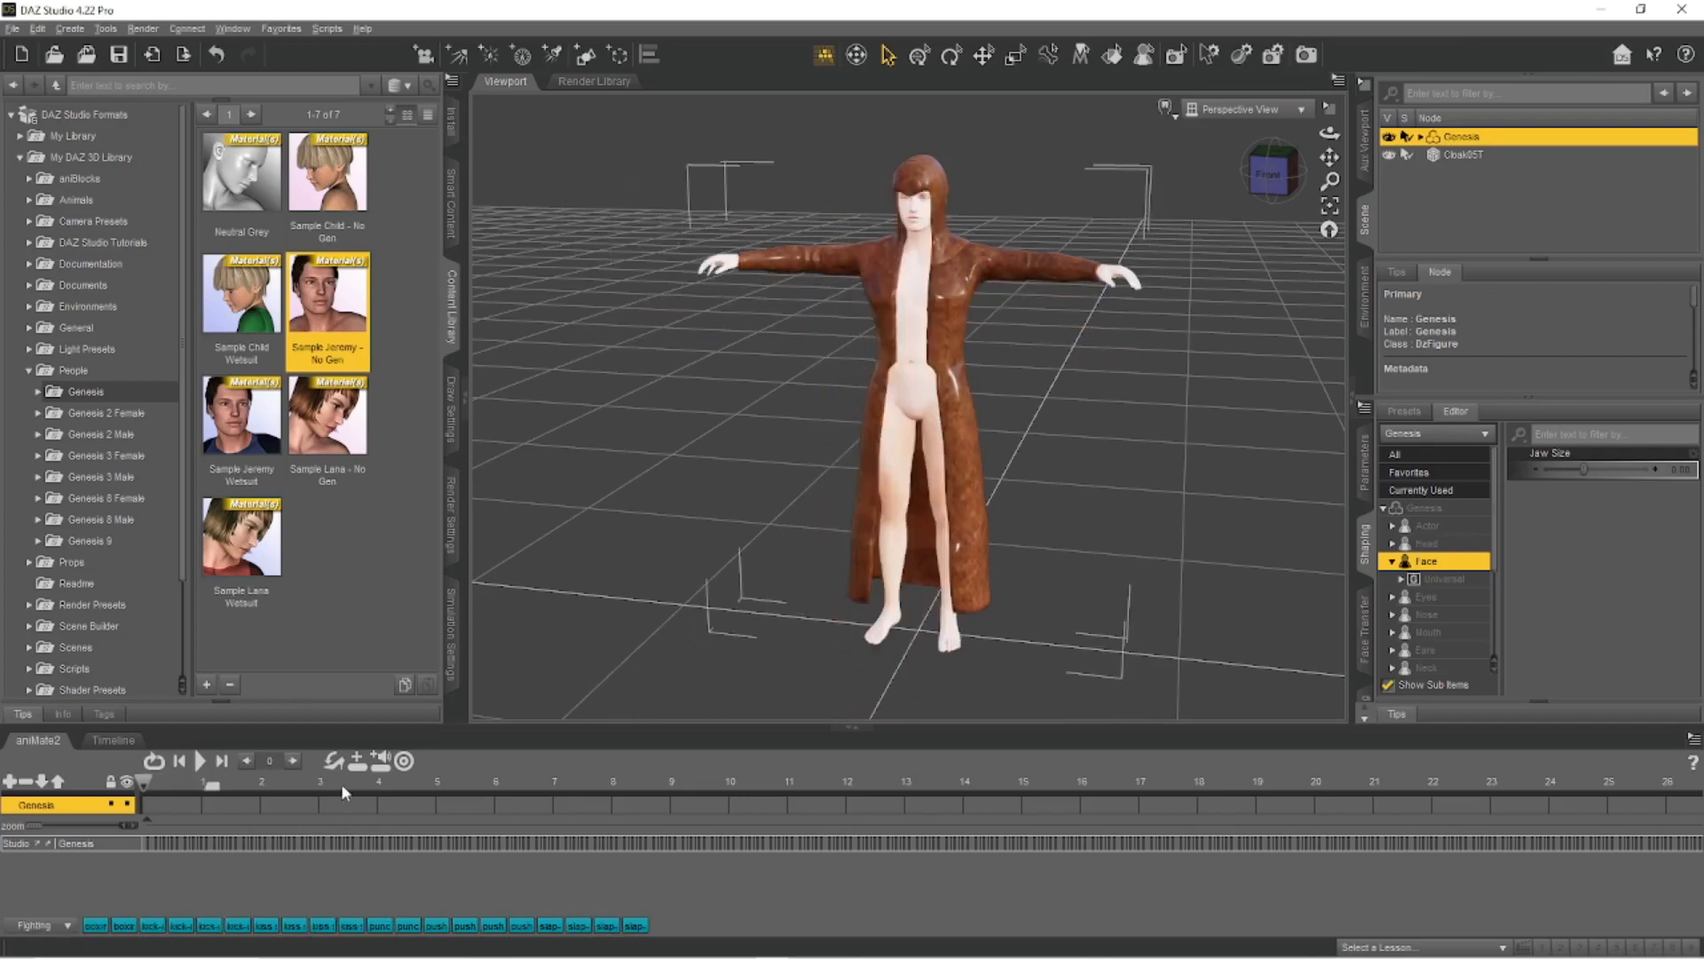
{"action": "left_click", "coordinate": [112, 741]}
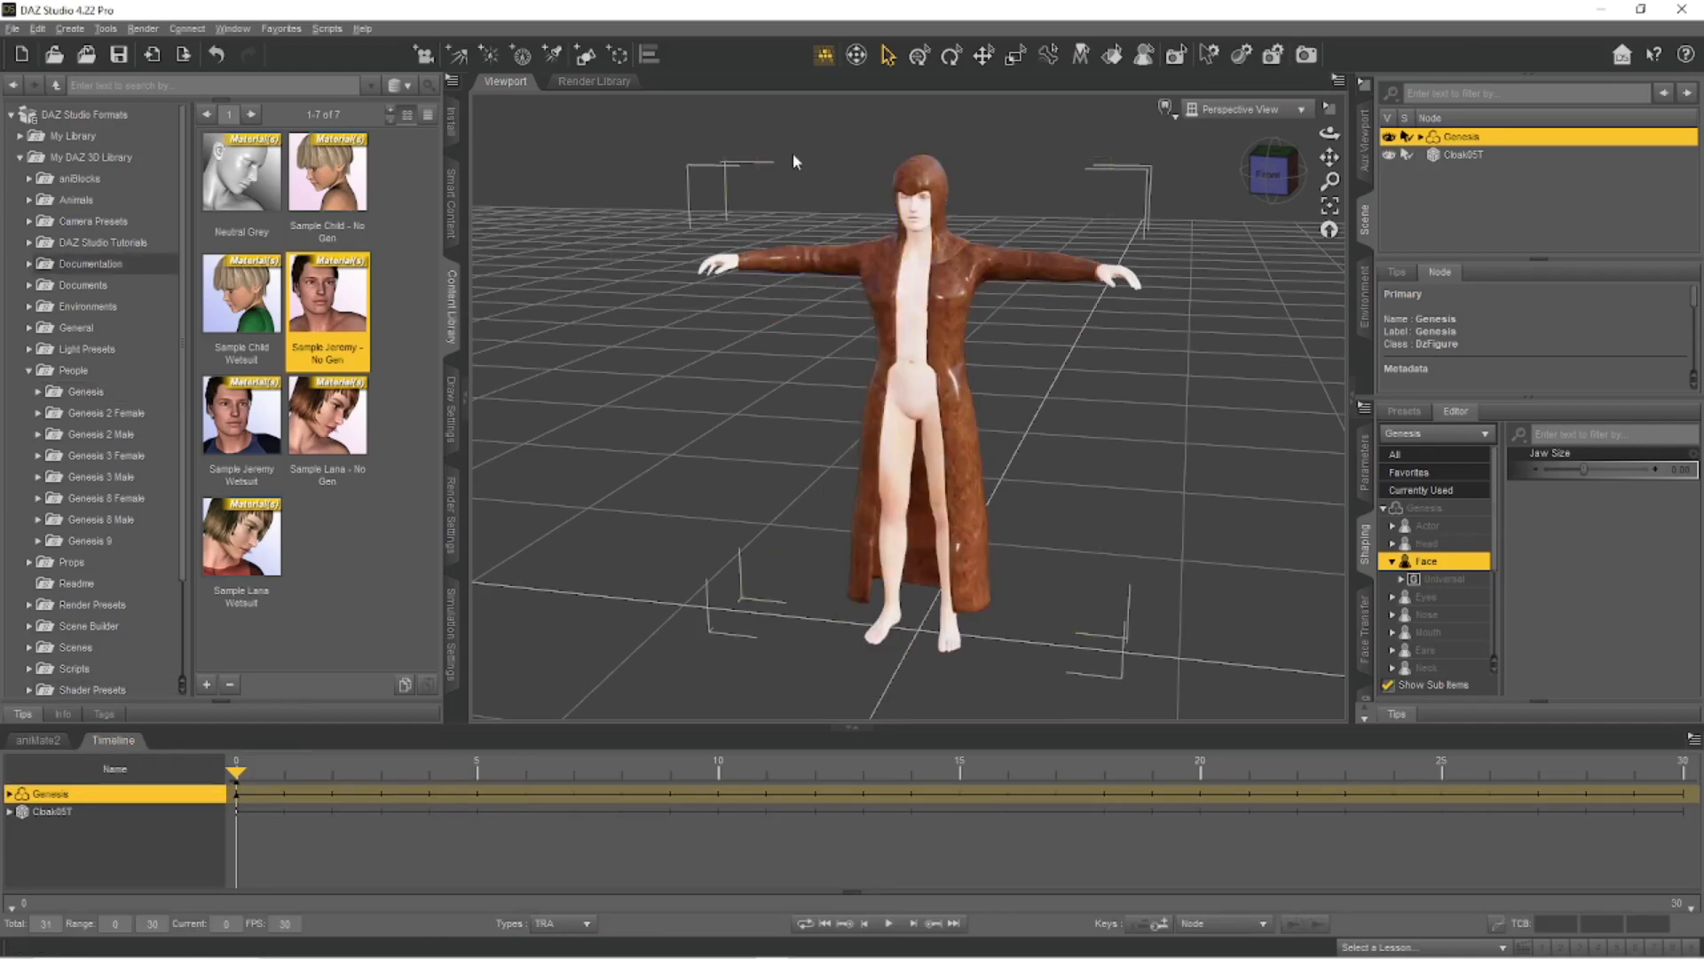
Set up the Transfer Utility for the cloak with Genesis as the source and Cloak05T as the target.
{"action": "left_click", "coordinate": [1460, 155]}
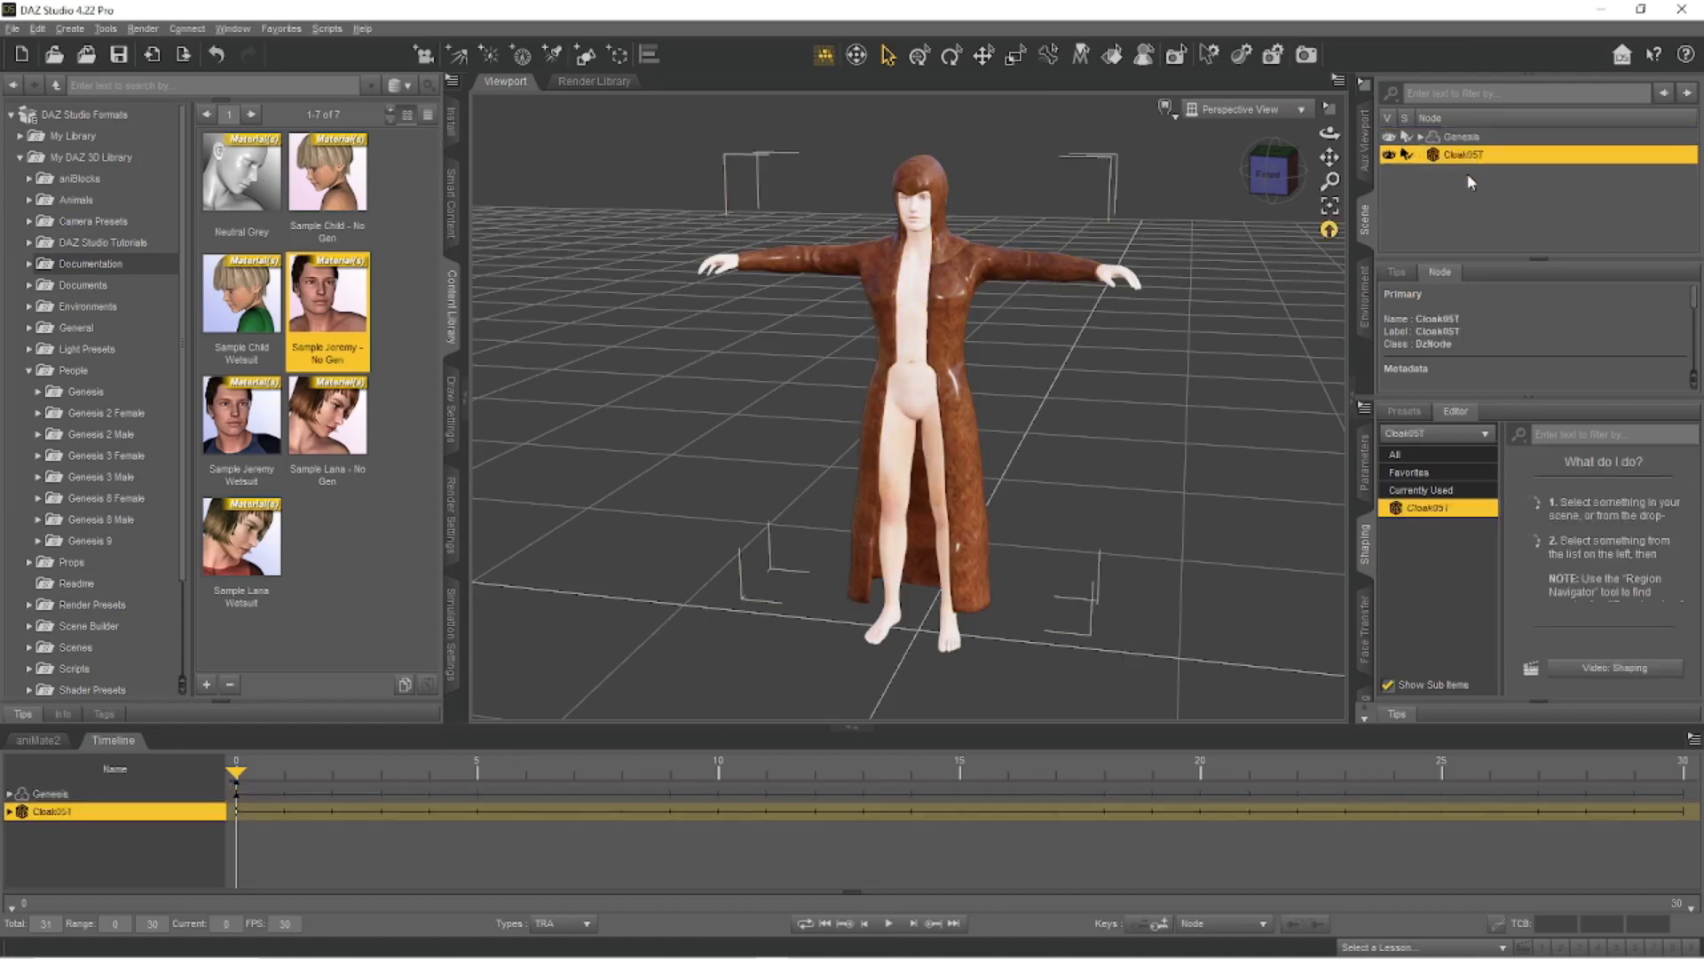
{"action": "left_click", "coordinate": [39, 29]}
{"action": "mouse_move", "coordinate": [71, 167]}
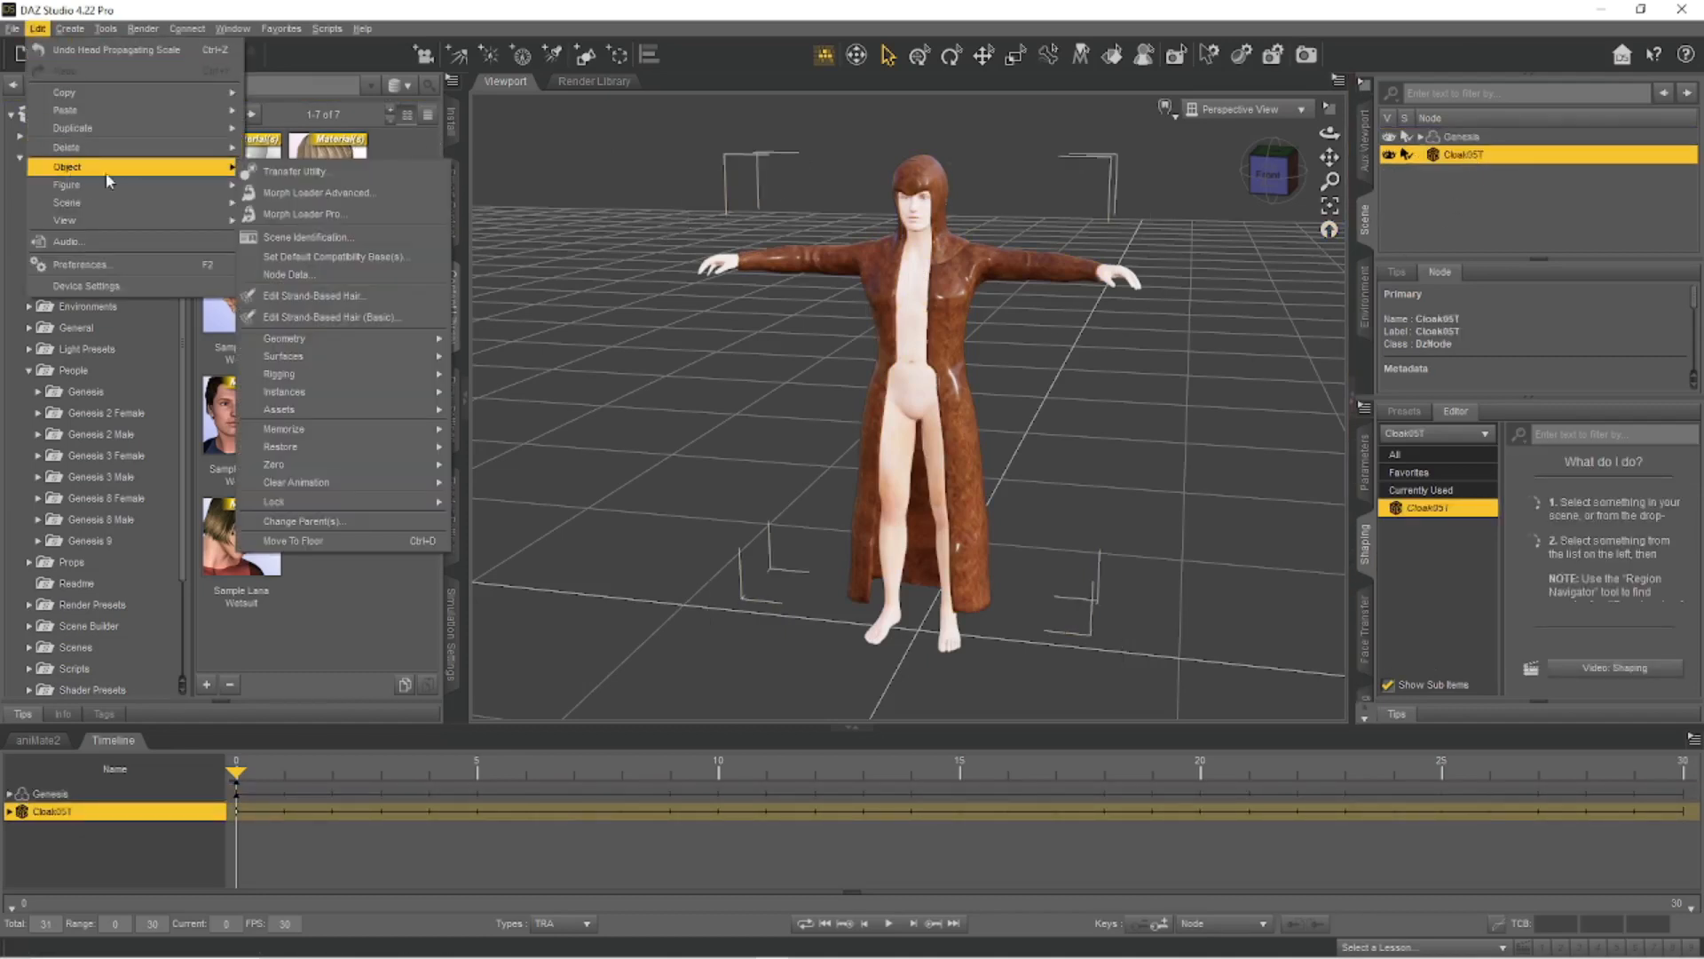
{"action": "left_click", "coordinate": [320, 176]}
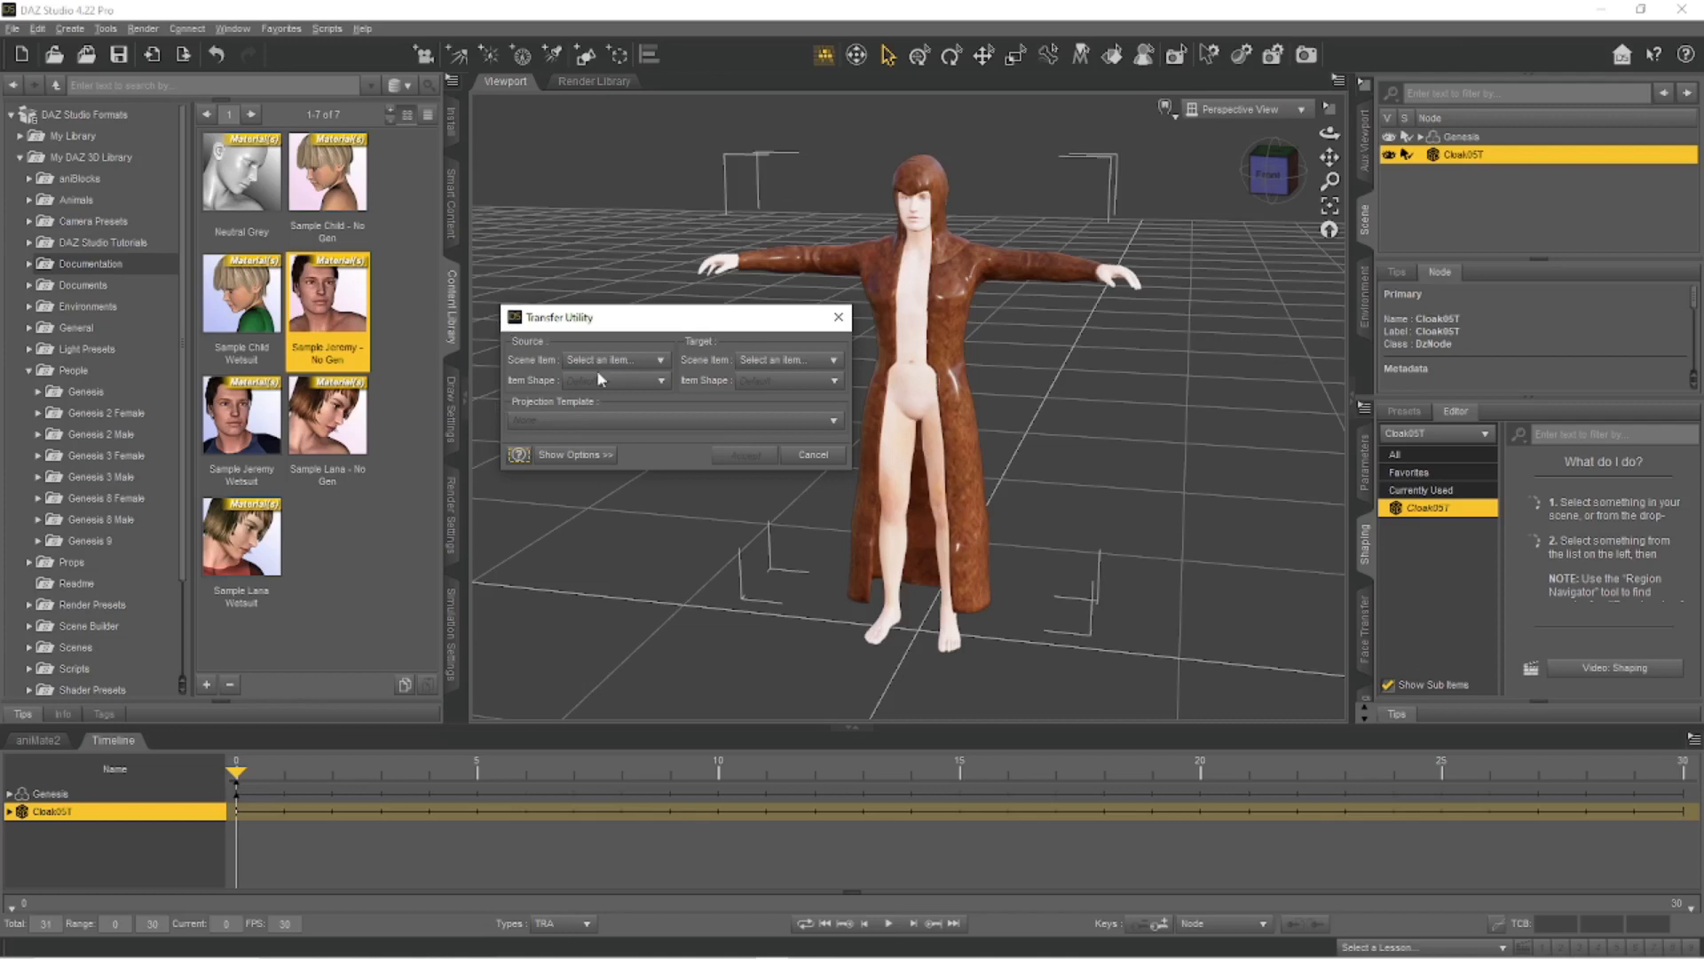
{"action": "left_click", "coordinate": [631, 363]}
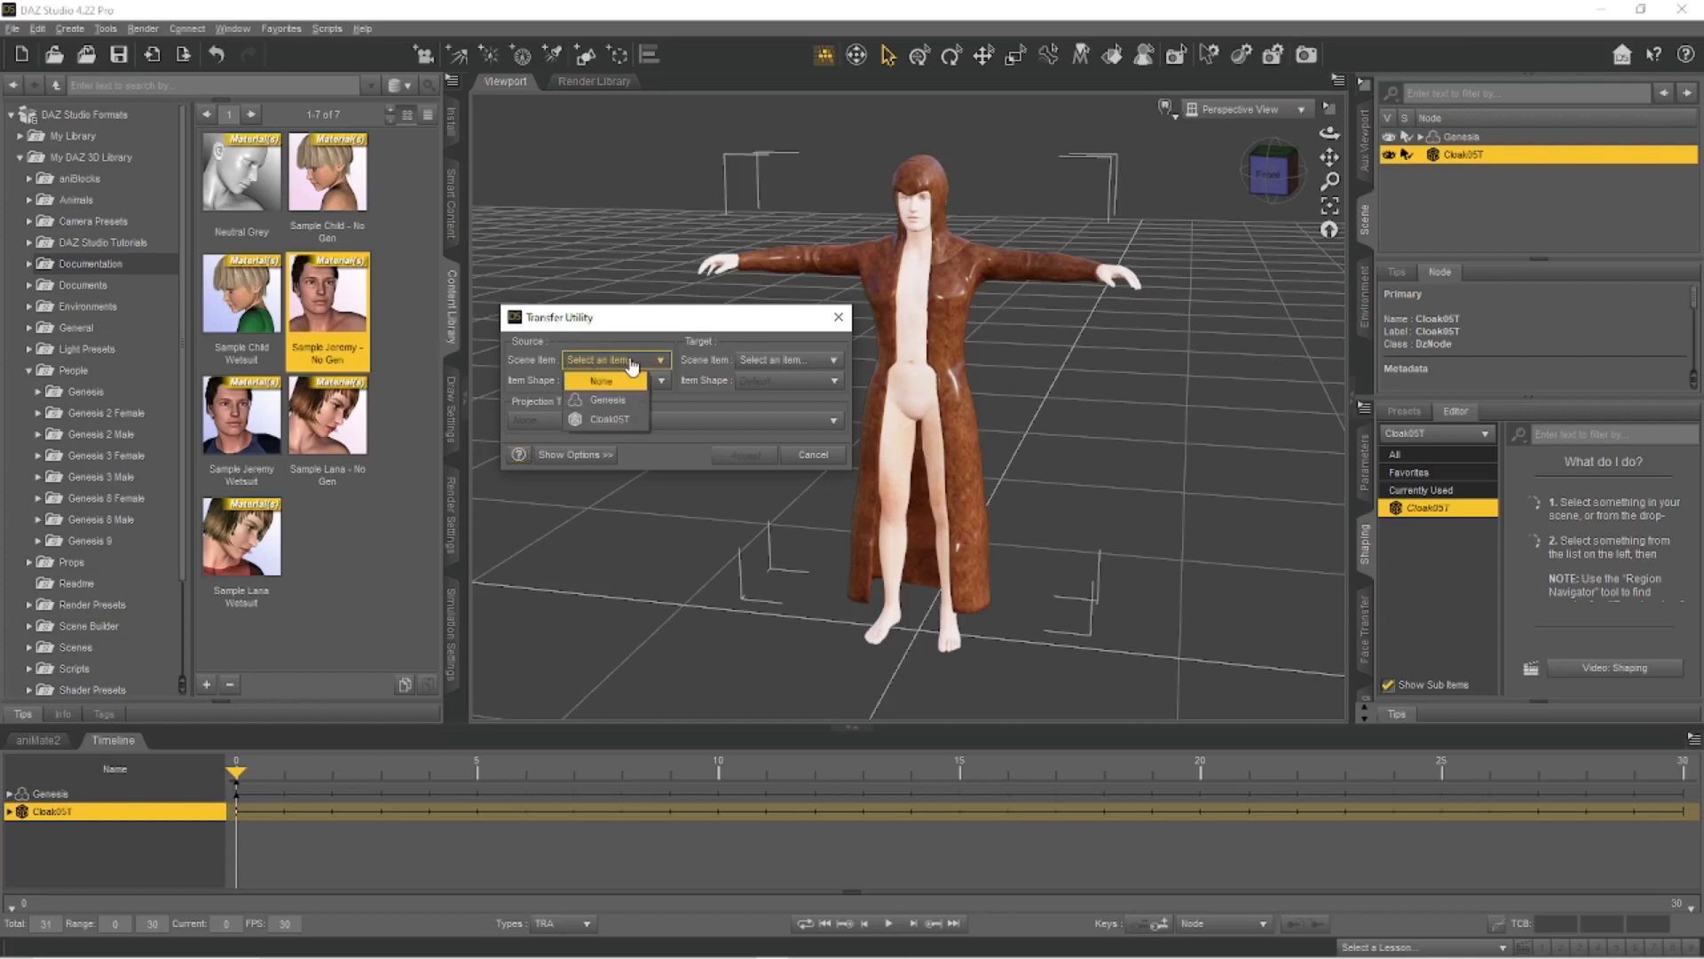
{"action": "left_click", "coordinate": [611, 399]}
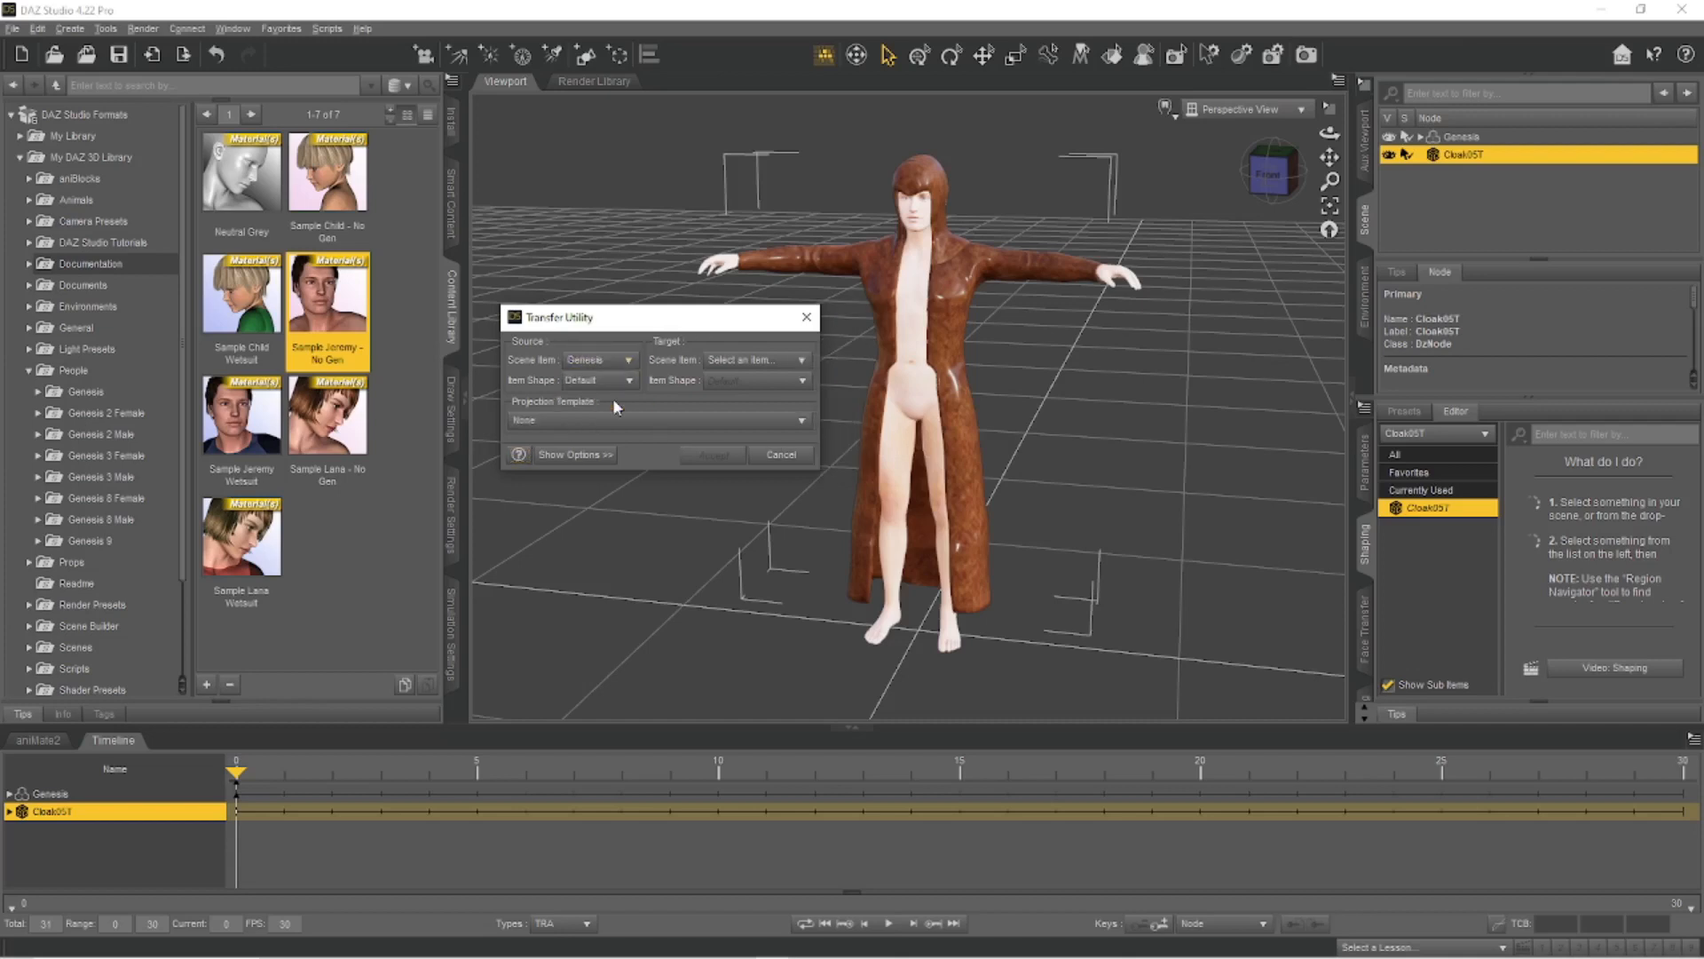
{"action": "left_click", "coordinate": [753, 360]}
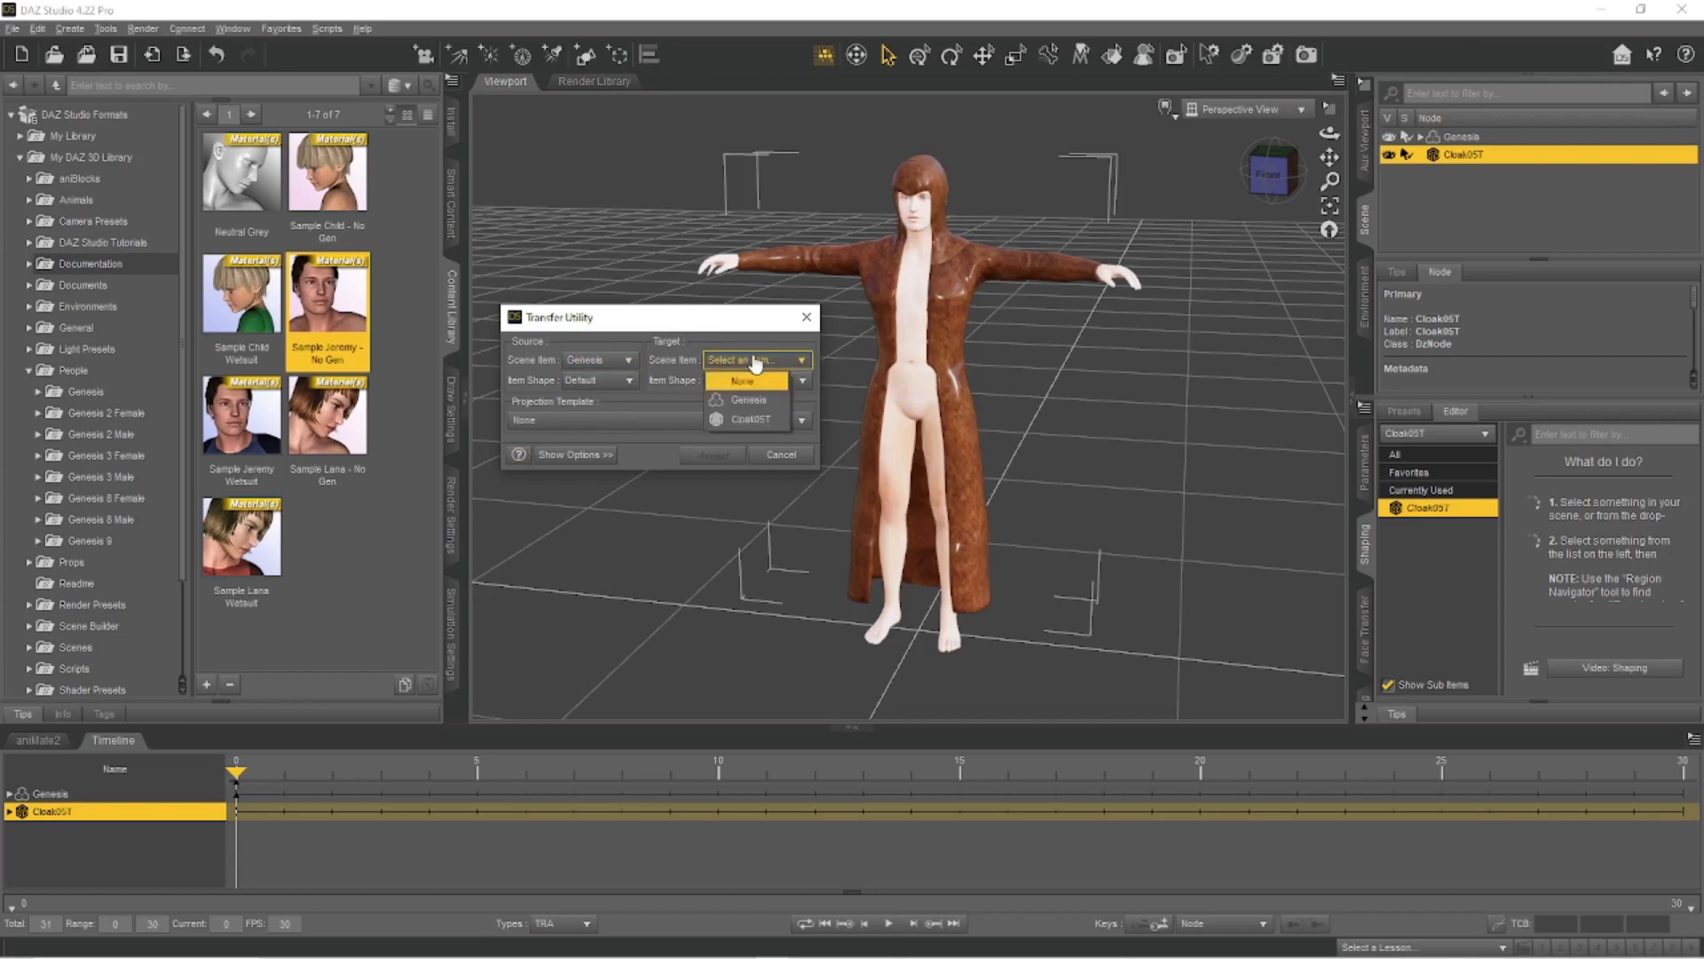
{"action": "left_click", "coordinate": [750, 420]}
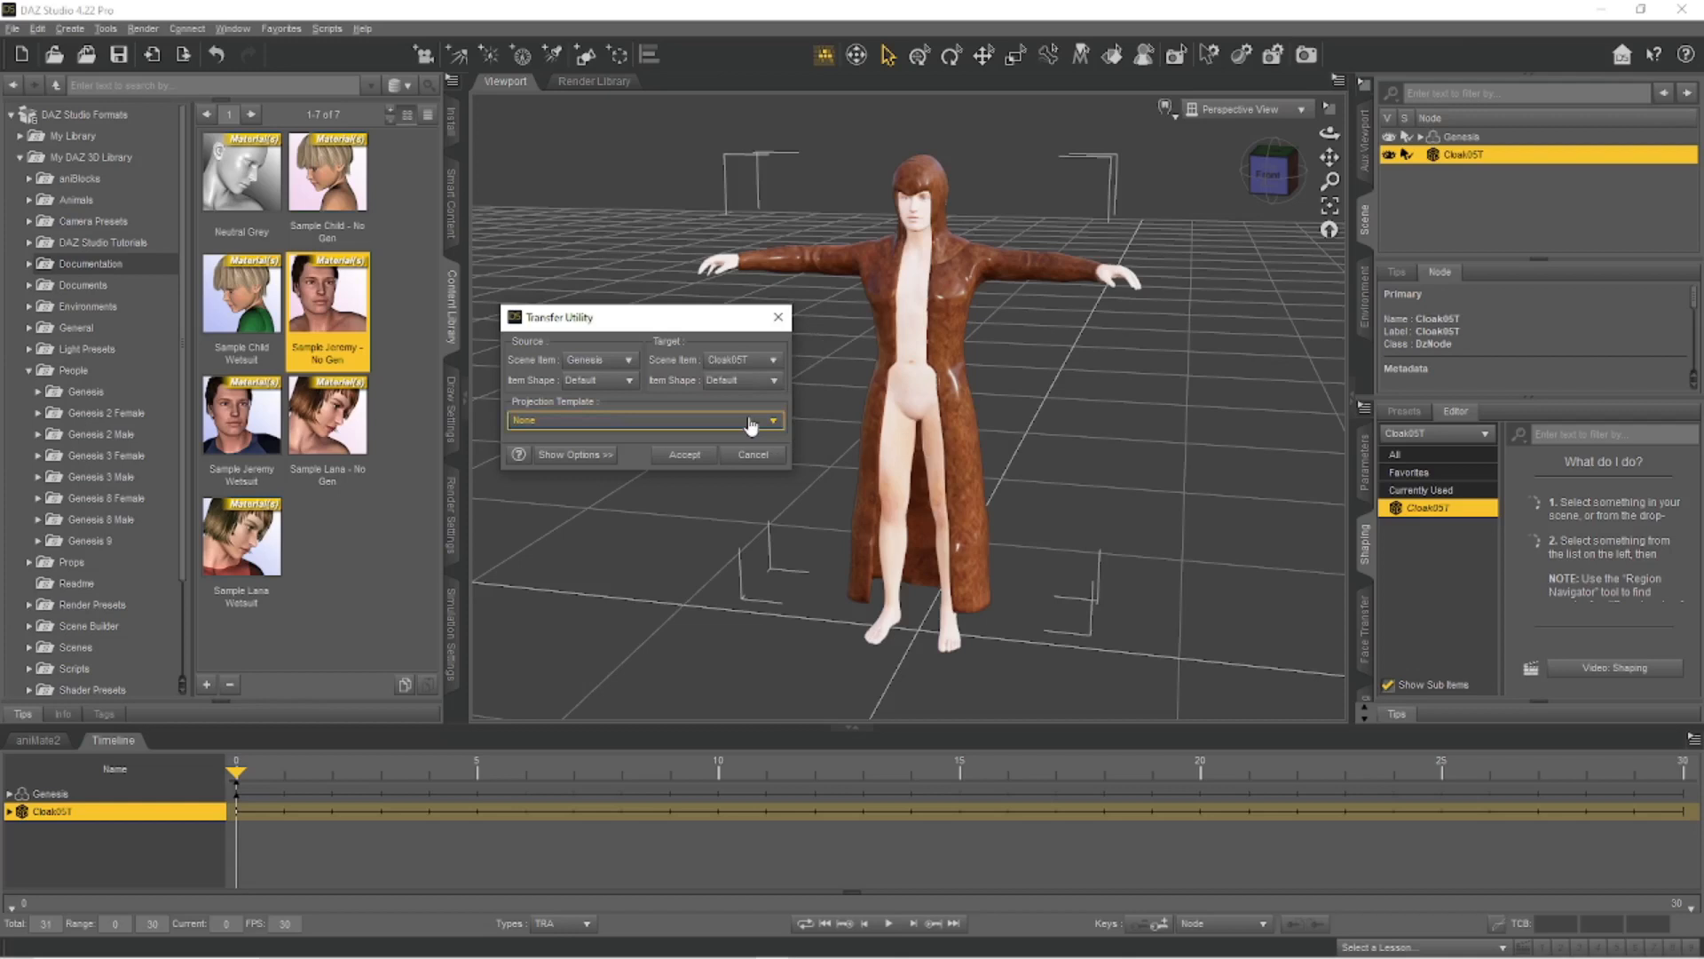
Use the loose Bodysuit projection template and run the transfer from Genesis to the cloak.
{"action": "left_click", "coordinate": [585, 423]}
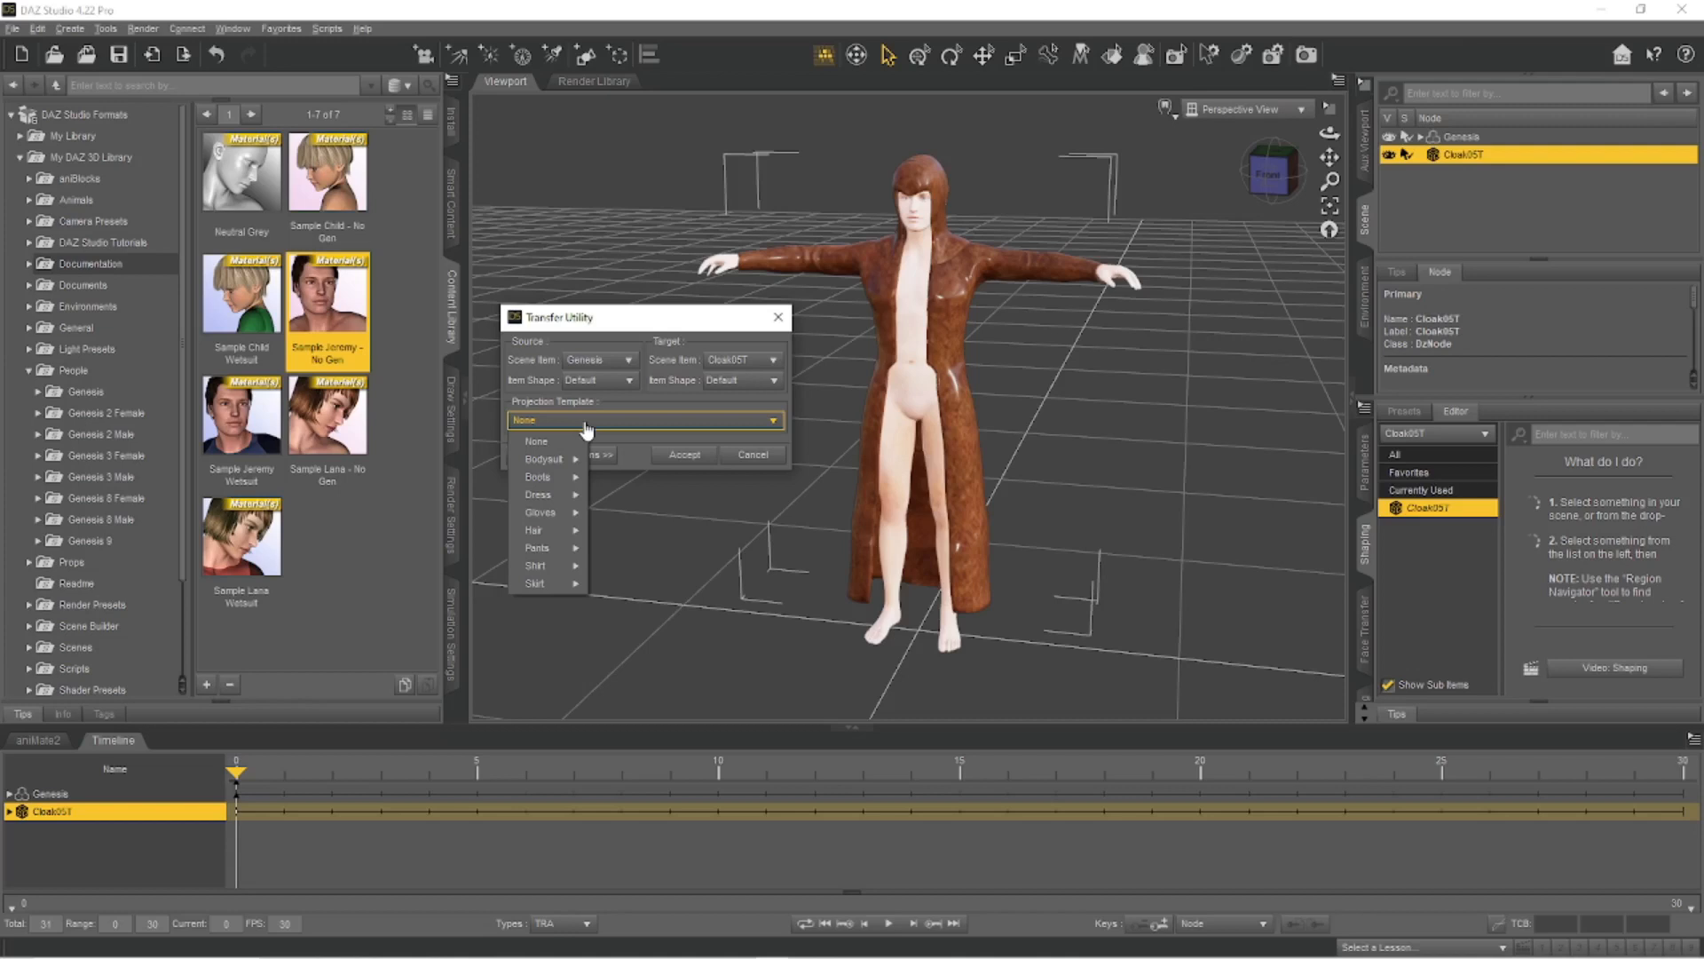
{"action": "mouse_move", "coordinate": [552, 479]}
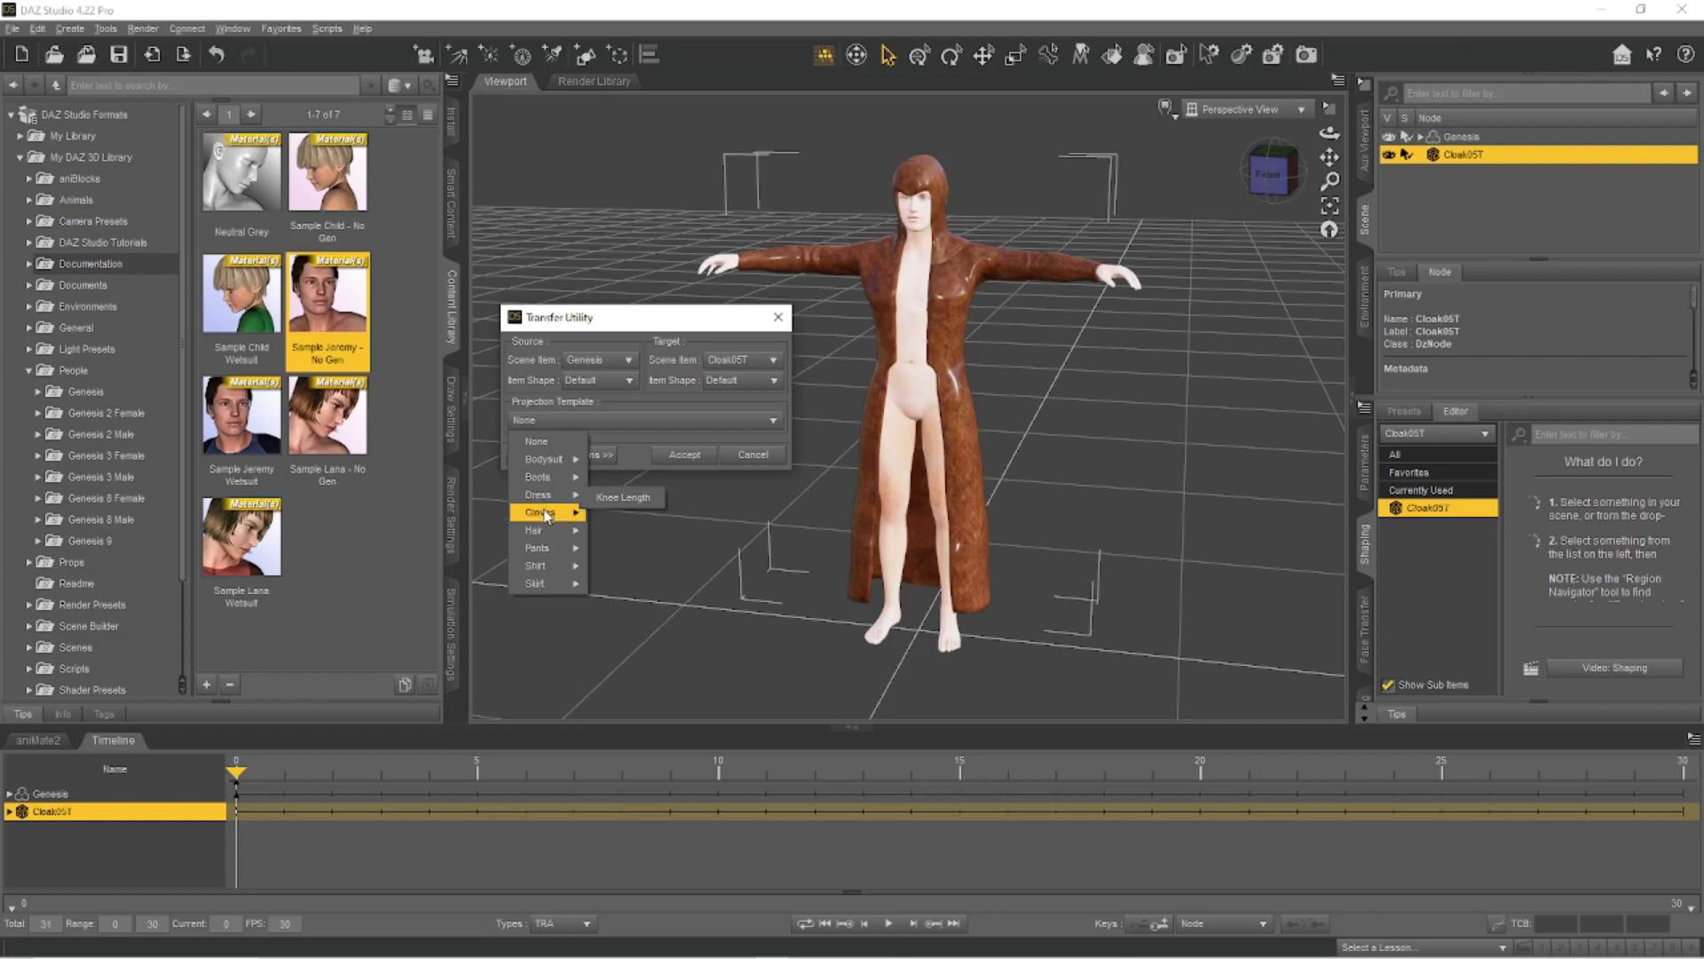
{"action": "mouse_move", "coordinate": [545, 530]}
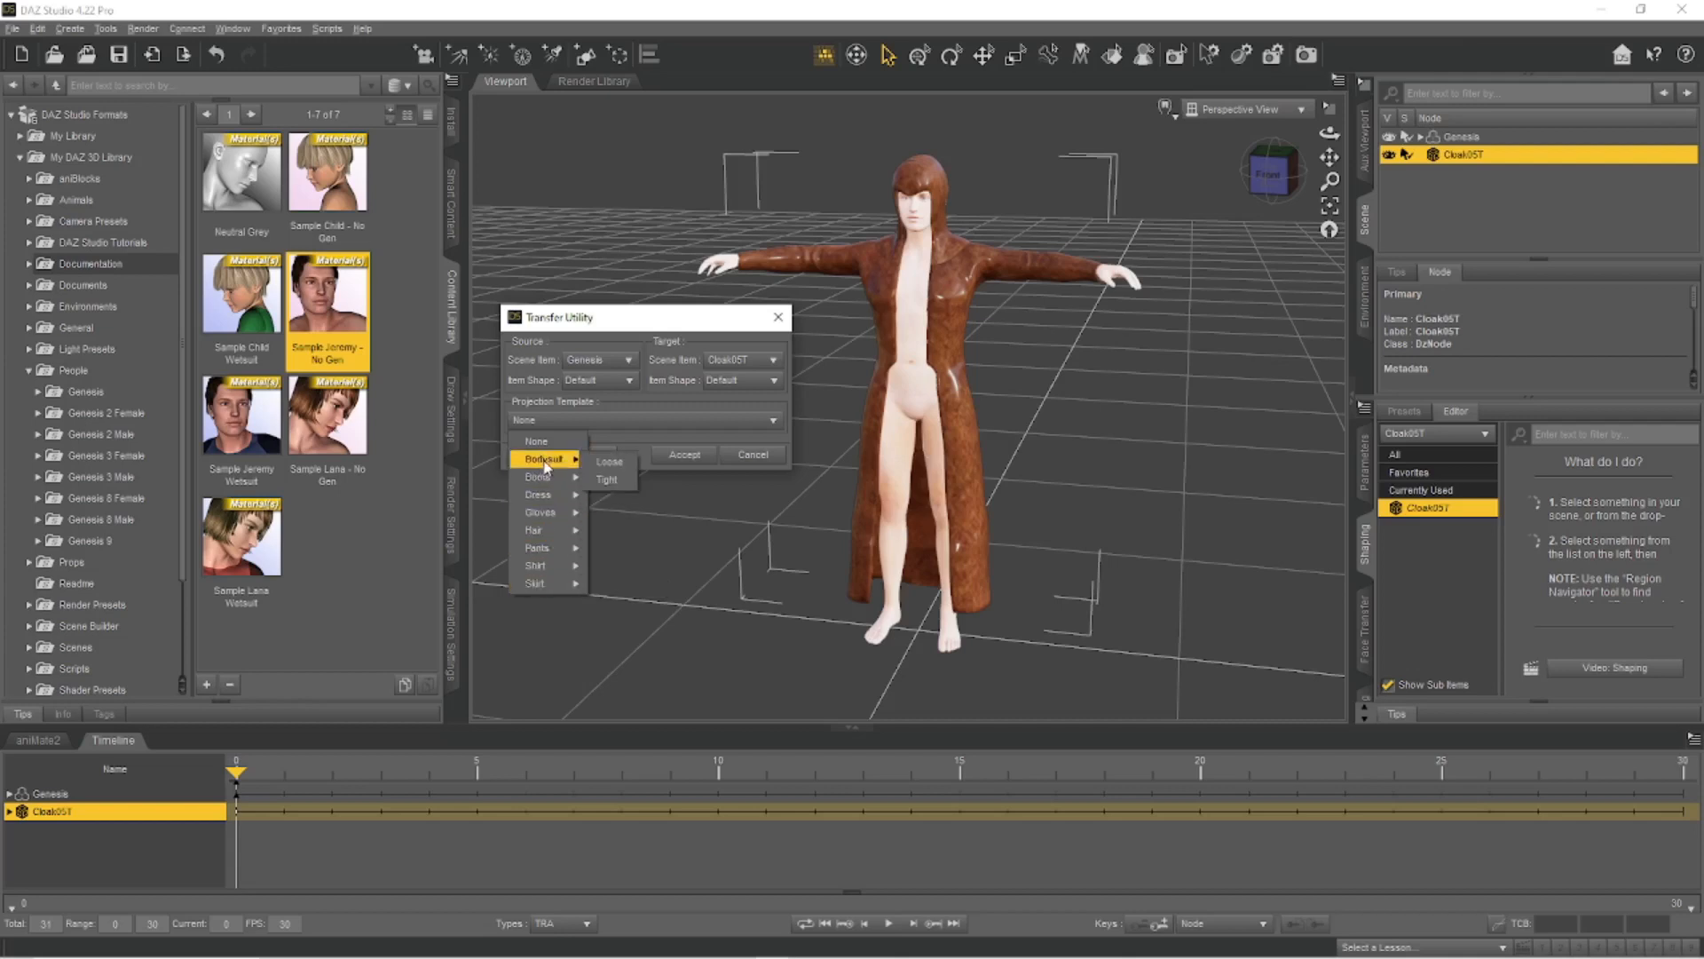
{"action": "left_click", "coordinate": [607, 461]}
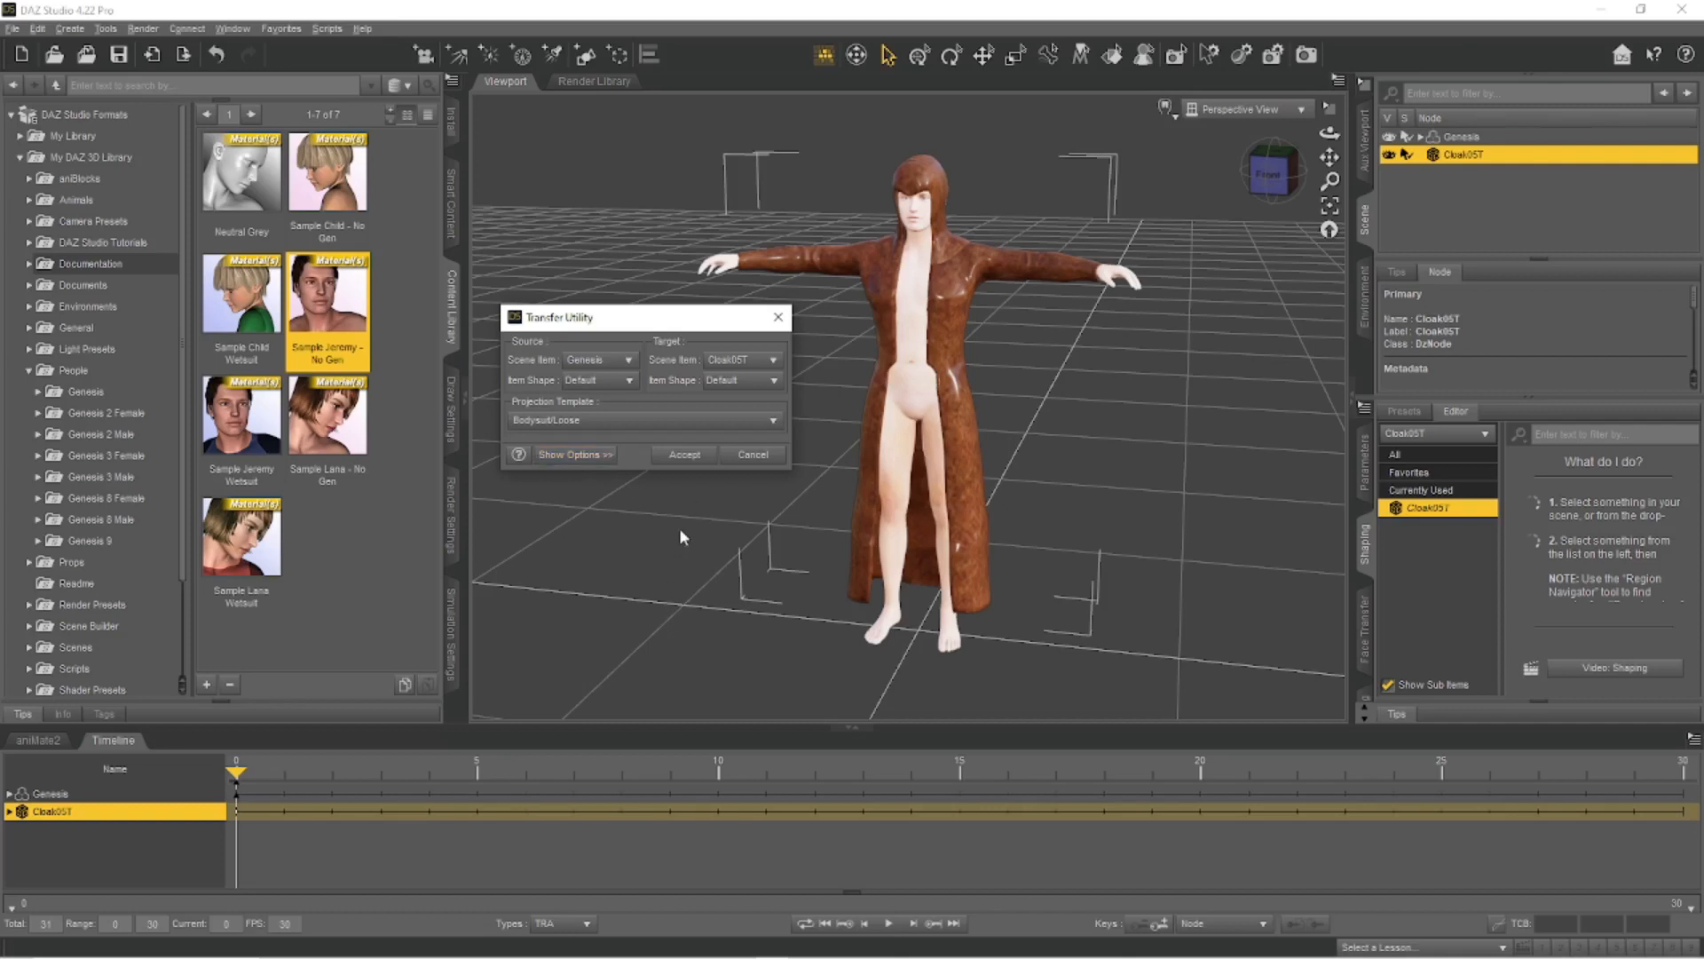
{"action": "left_click", "coordinate": [684, 453]}
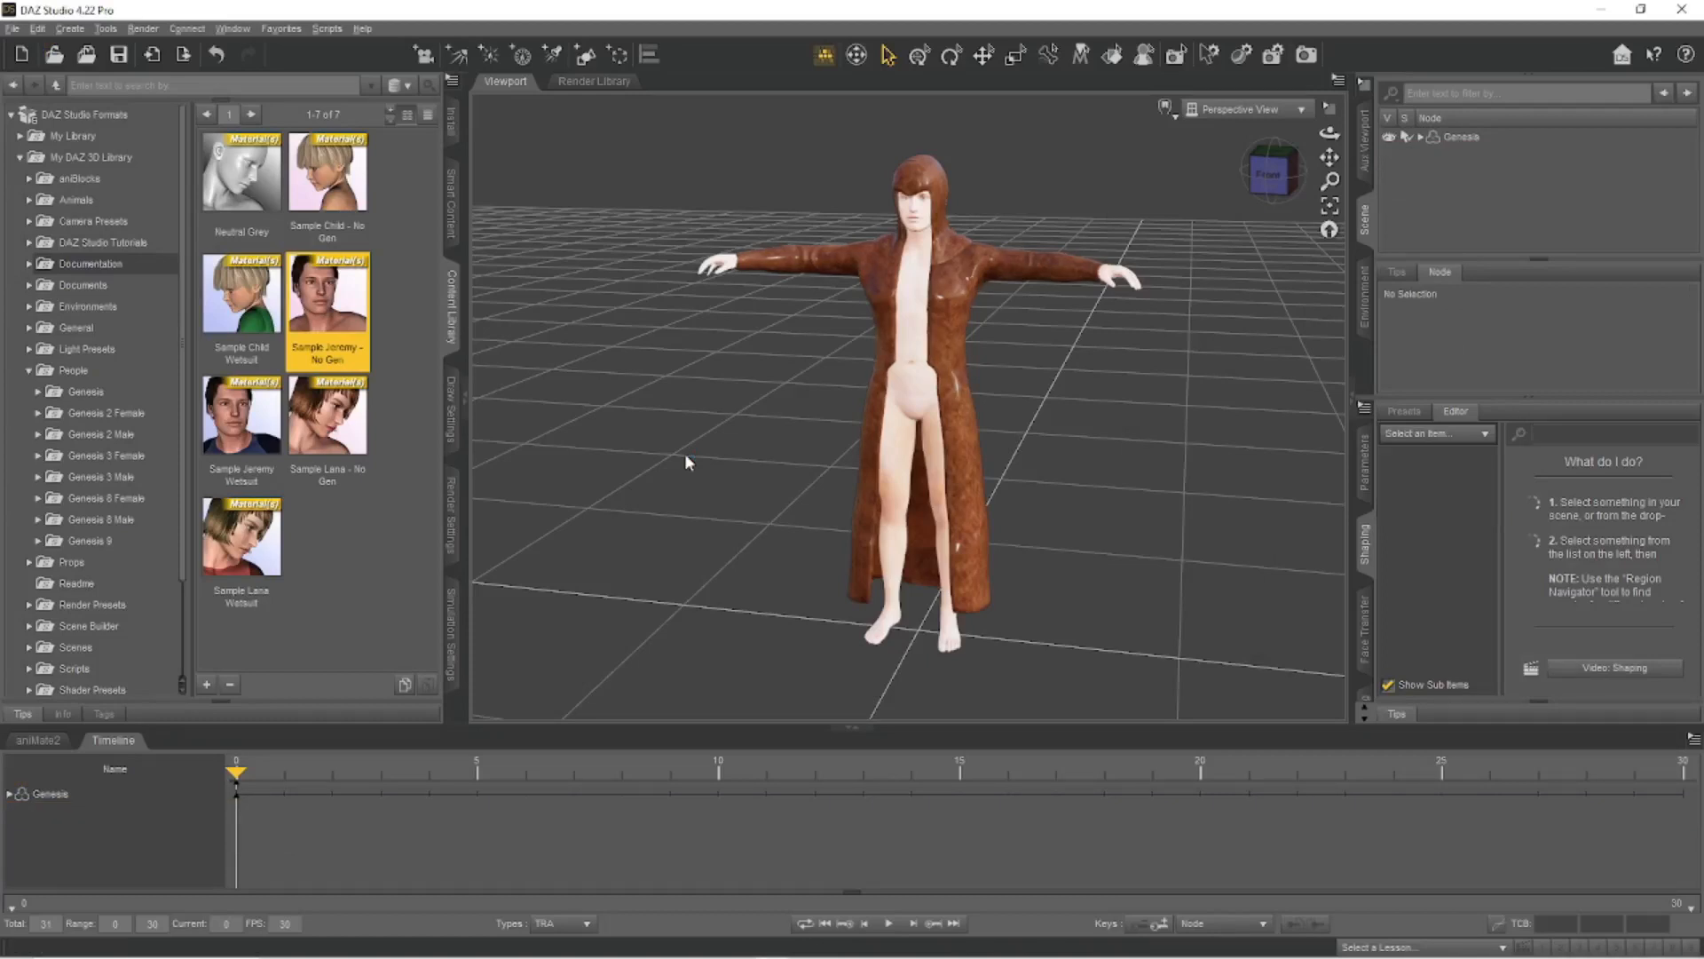
Check the Genesis scene hierarchy and preview the Fighting aniBlocks to see how the rigged cloak follows the figure.
{"action": "left_click", "coordinate": [1479, 136]}
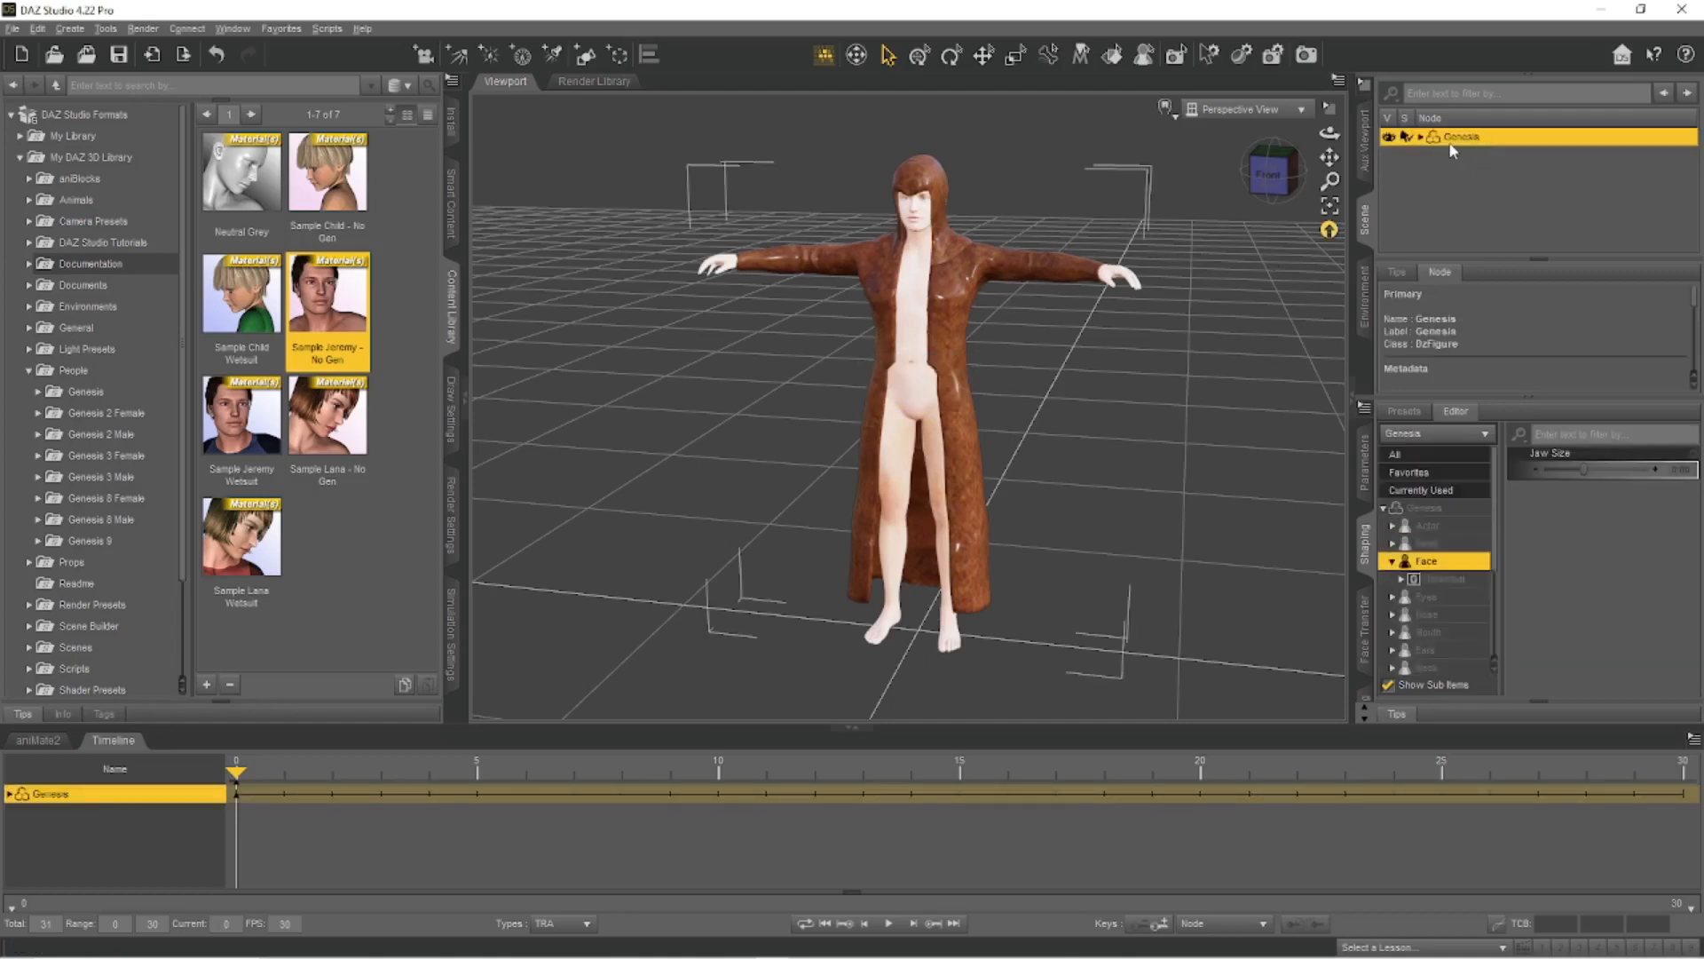
{"action": "left_click", "coordinate": [1420, 137]}
{"action": "left_click", "coordinate": [1421, 138]}
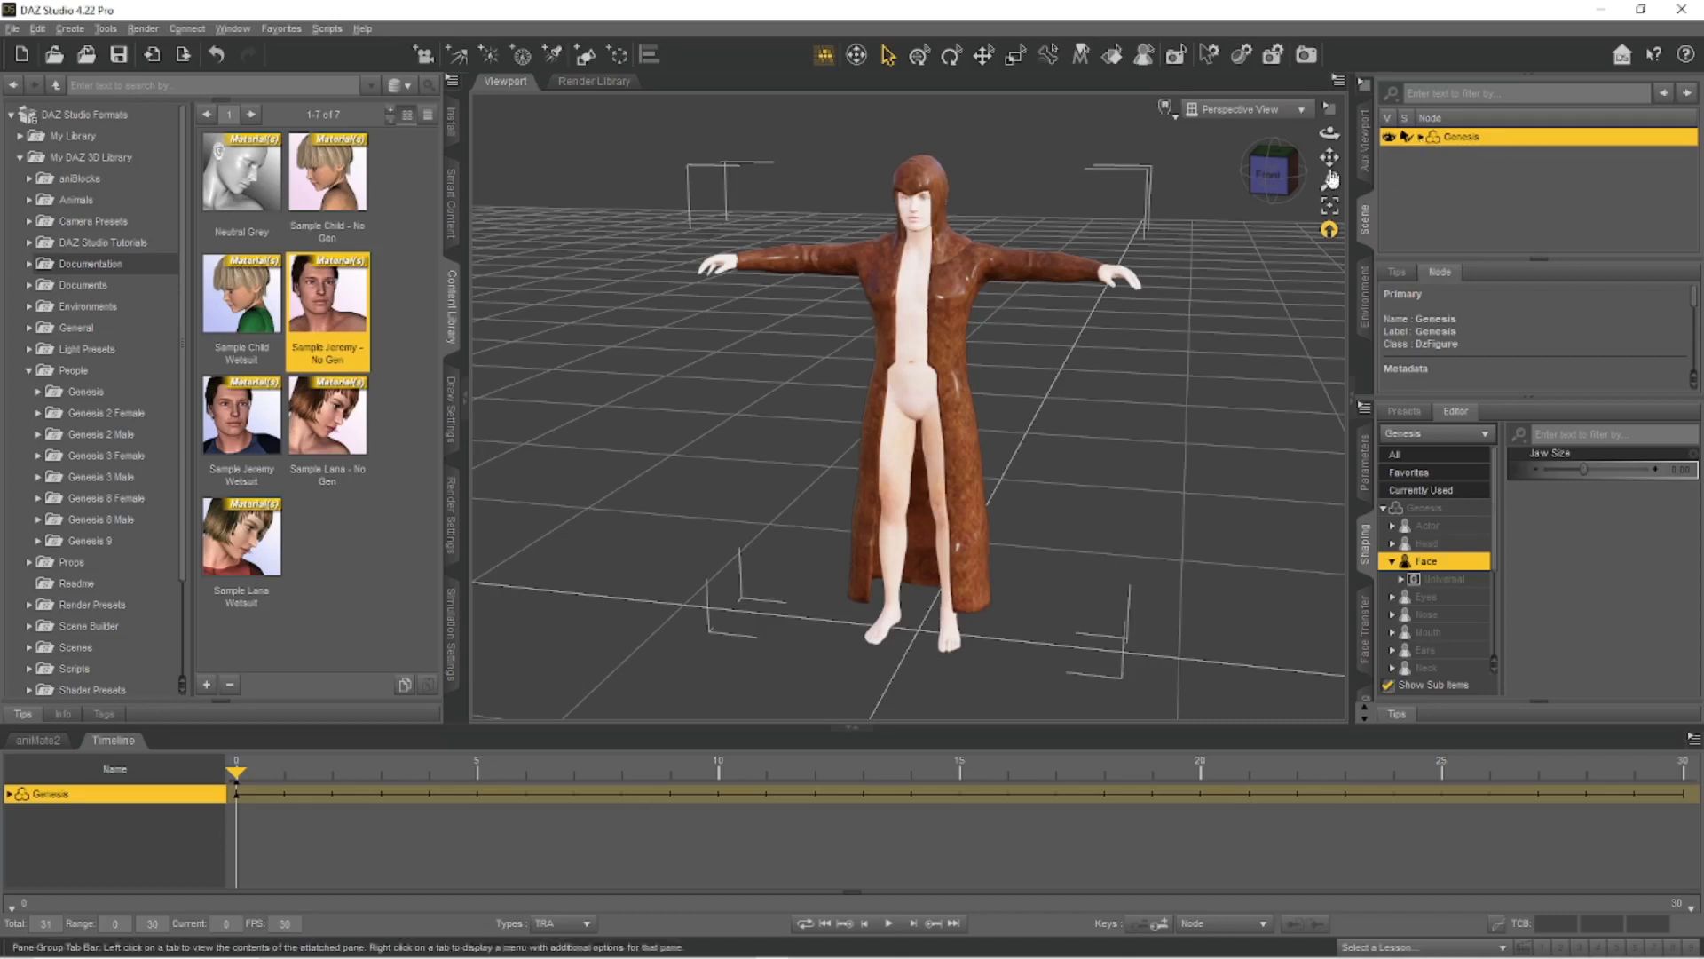
{"action": "left_click", "coordinate": [37, 740]}
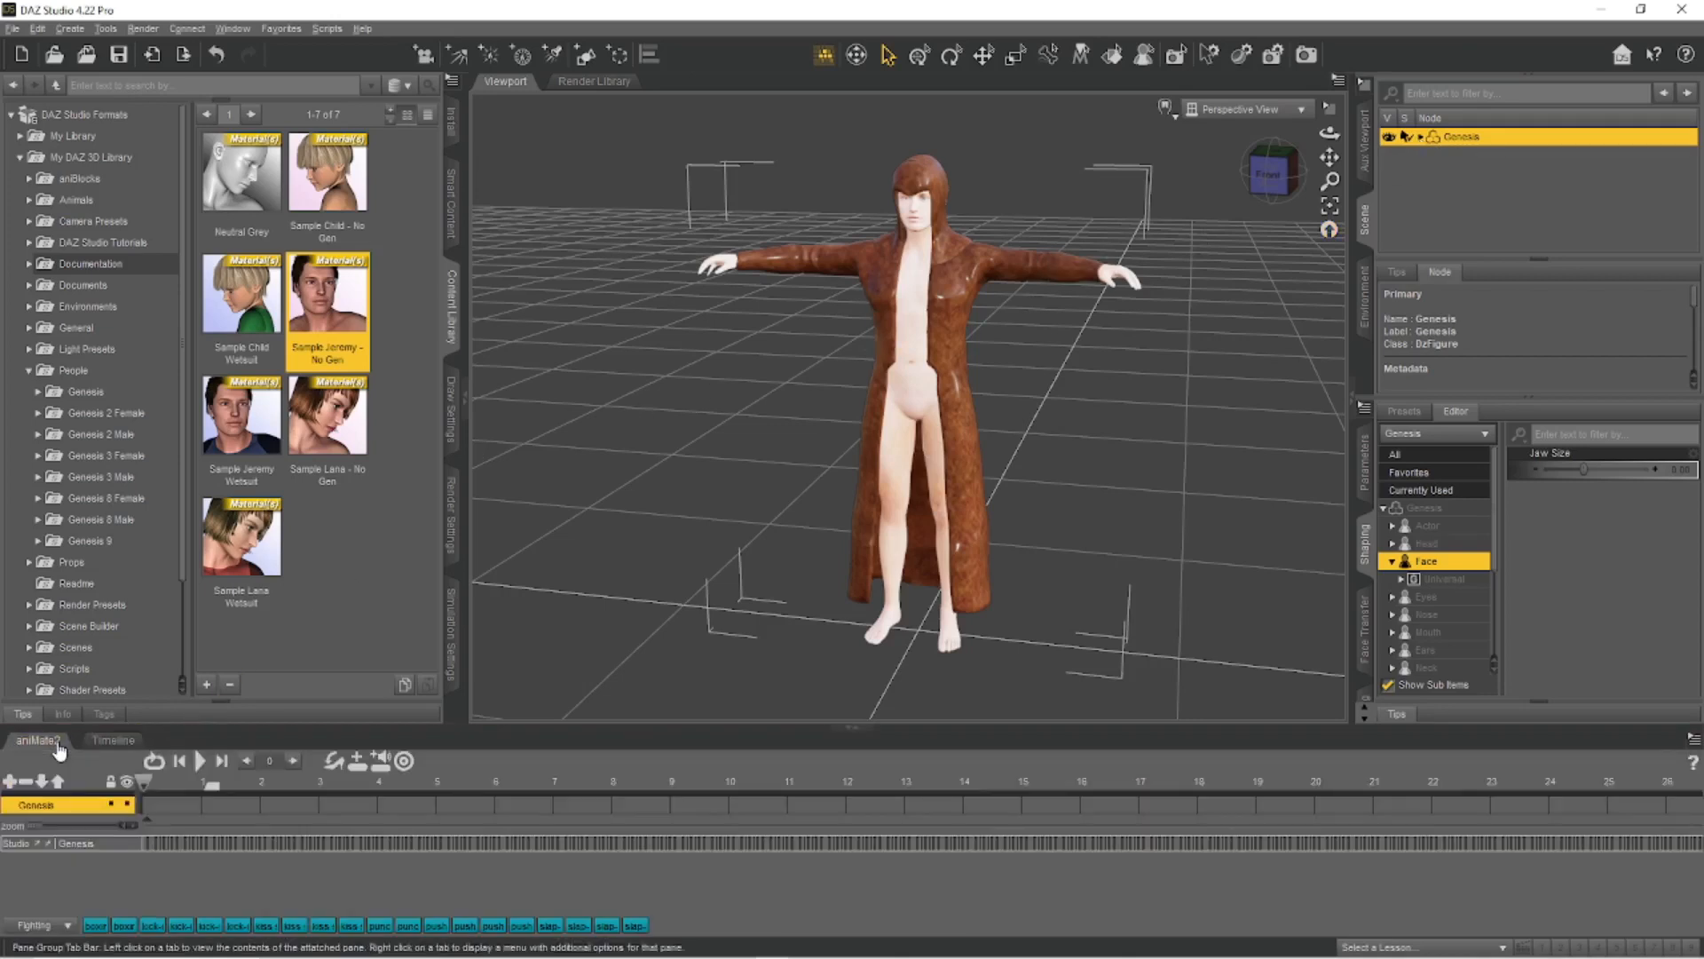
{"action": "mouse_move", "coordinate": [506, 925]}
Review the Genesis figure's Transforms and Actor parameters and its shaping options.
{"action": "left_click", "coordinate": [1364, 484]}
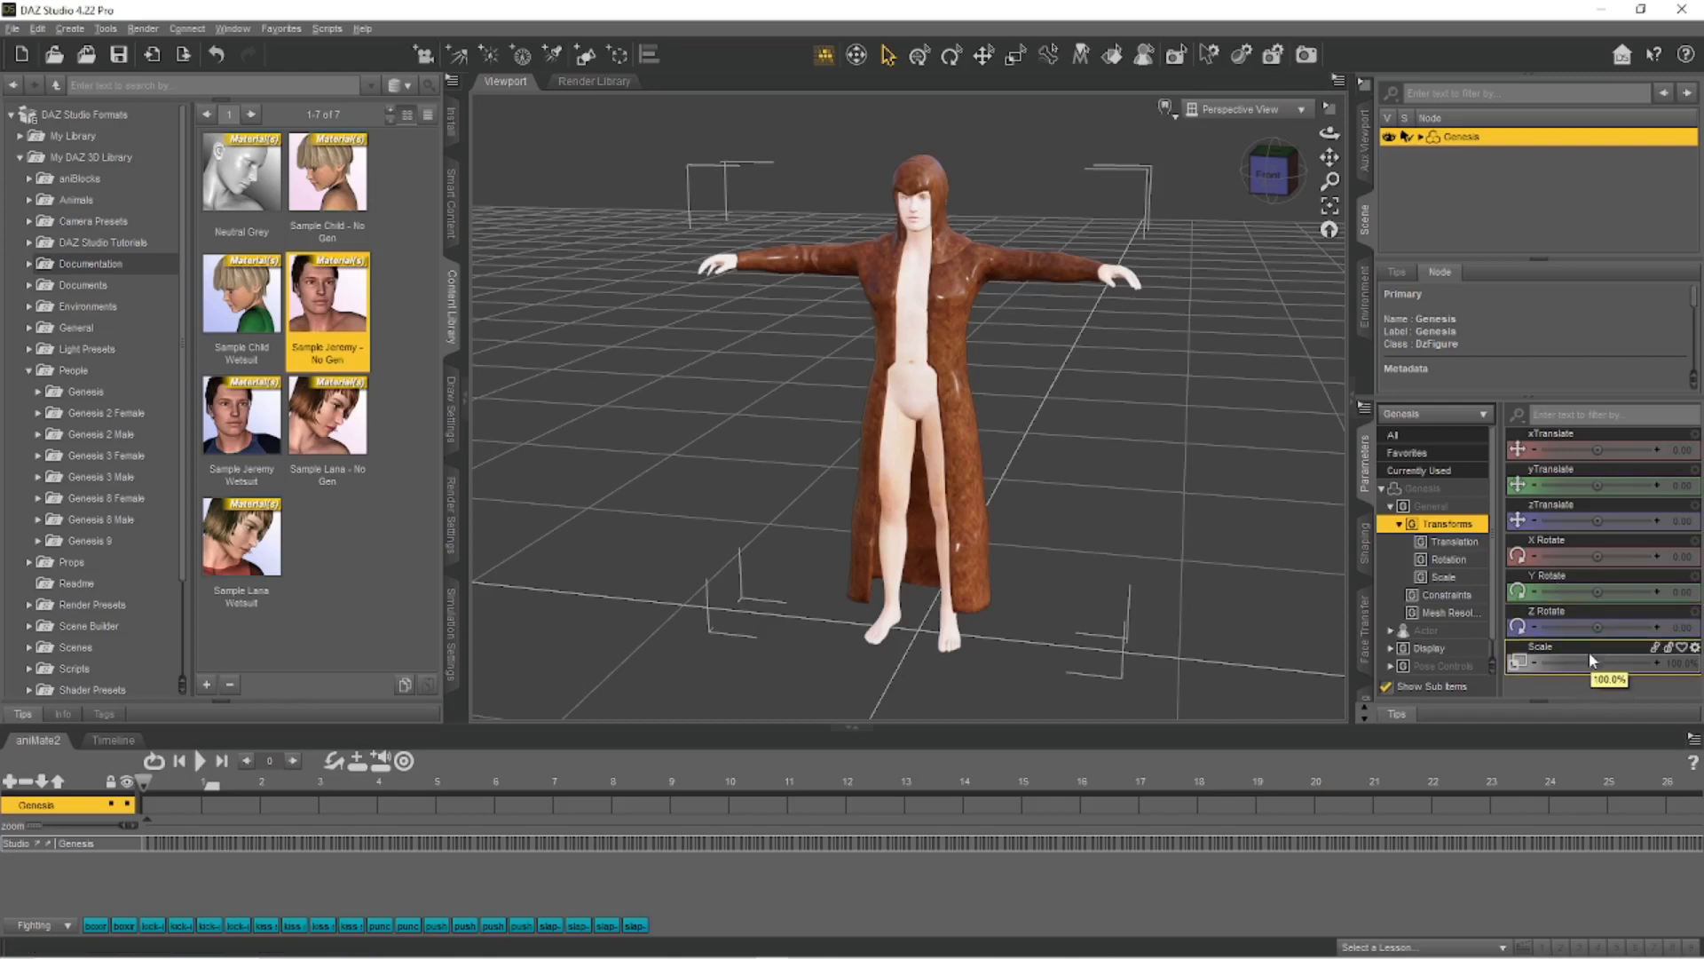
{"action": "left_click", "coordinate": [1427, 631]}
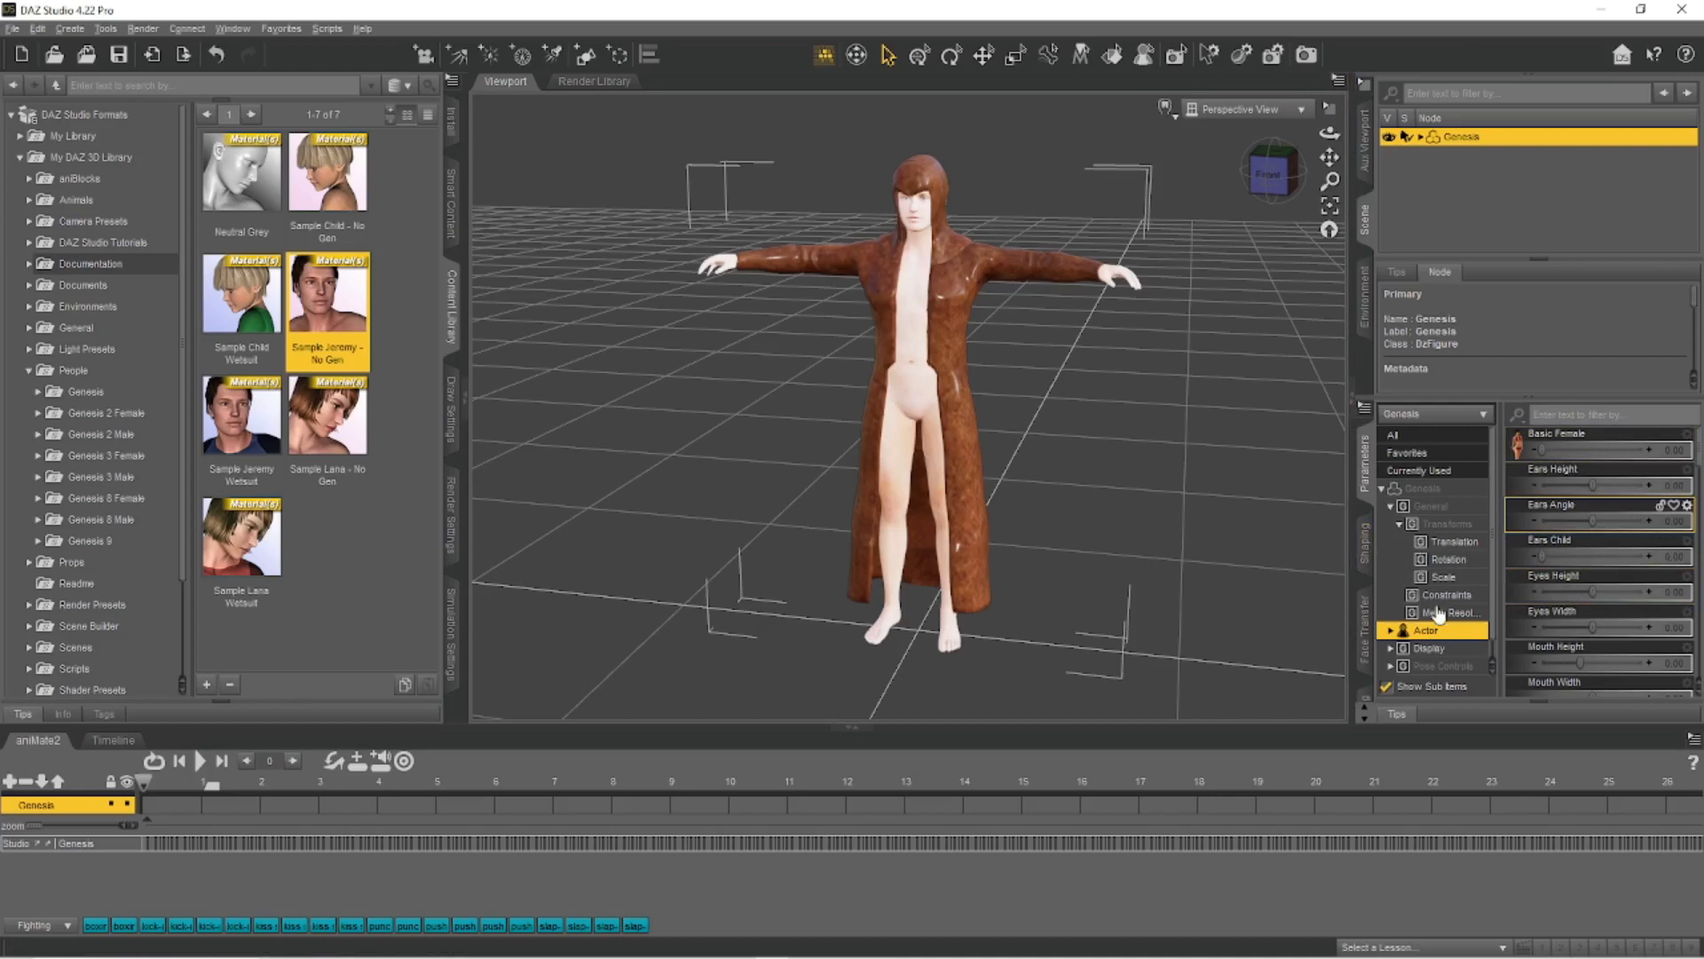
{"action": "left_click", "coordinate": [1366, 555]}
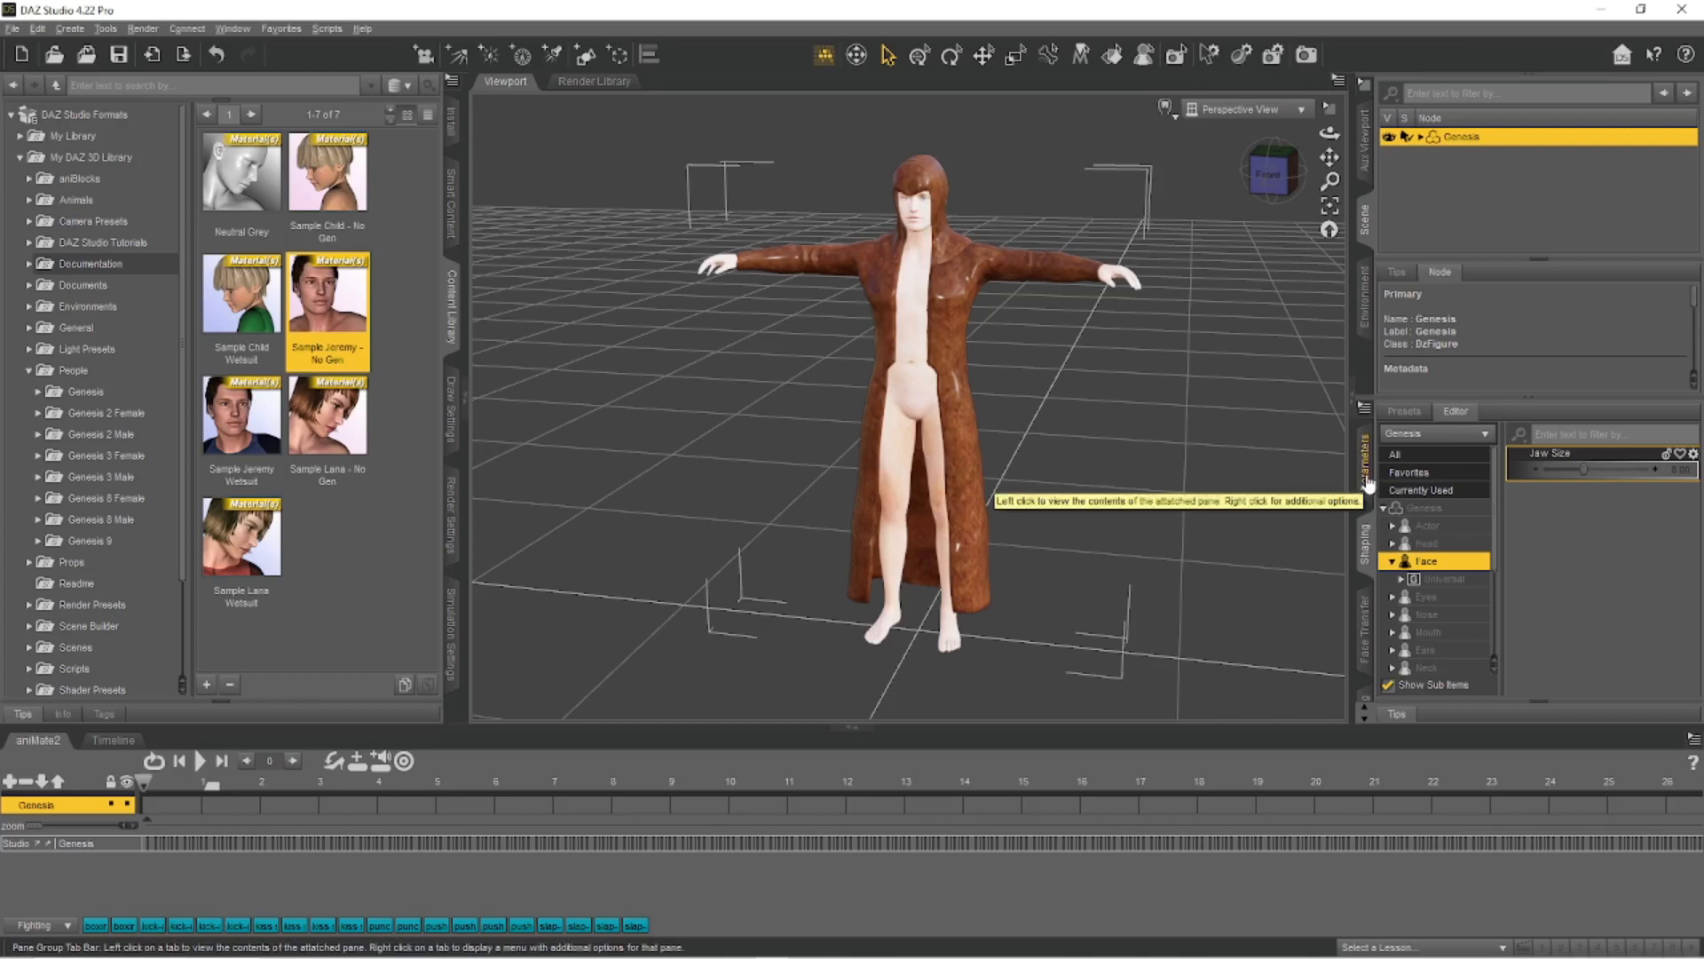
Look through the posing, lights and cameras settings and display the surface properties of Cloak05T.
{"action": "scroll", "coordinate": [1364, 601], "scroll_direction": "down", "scroll_amount": 3}
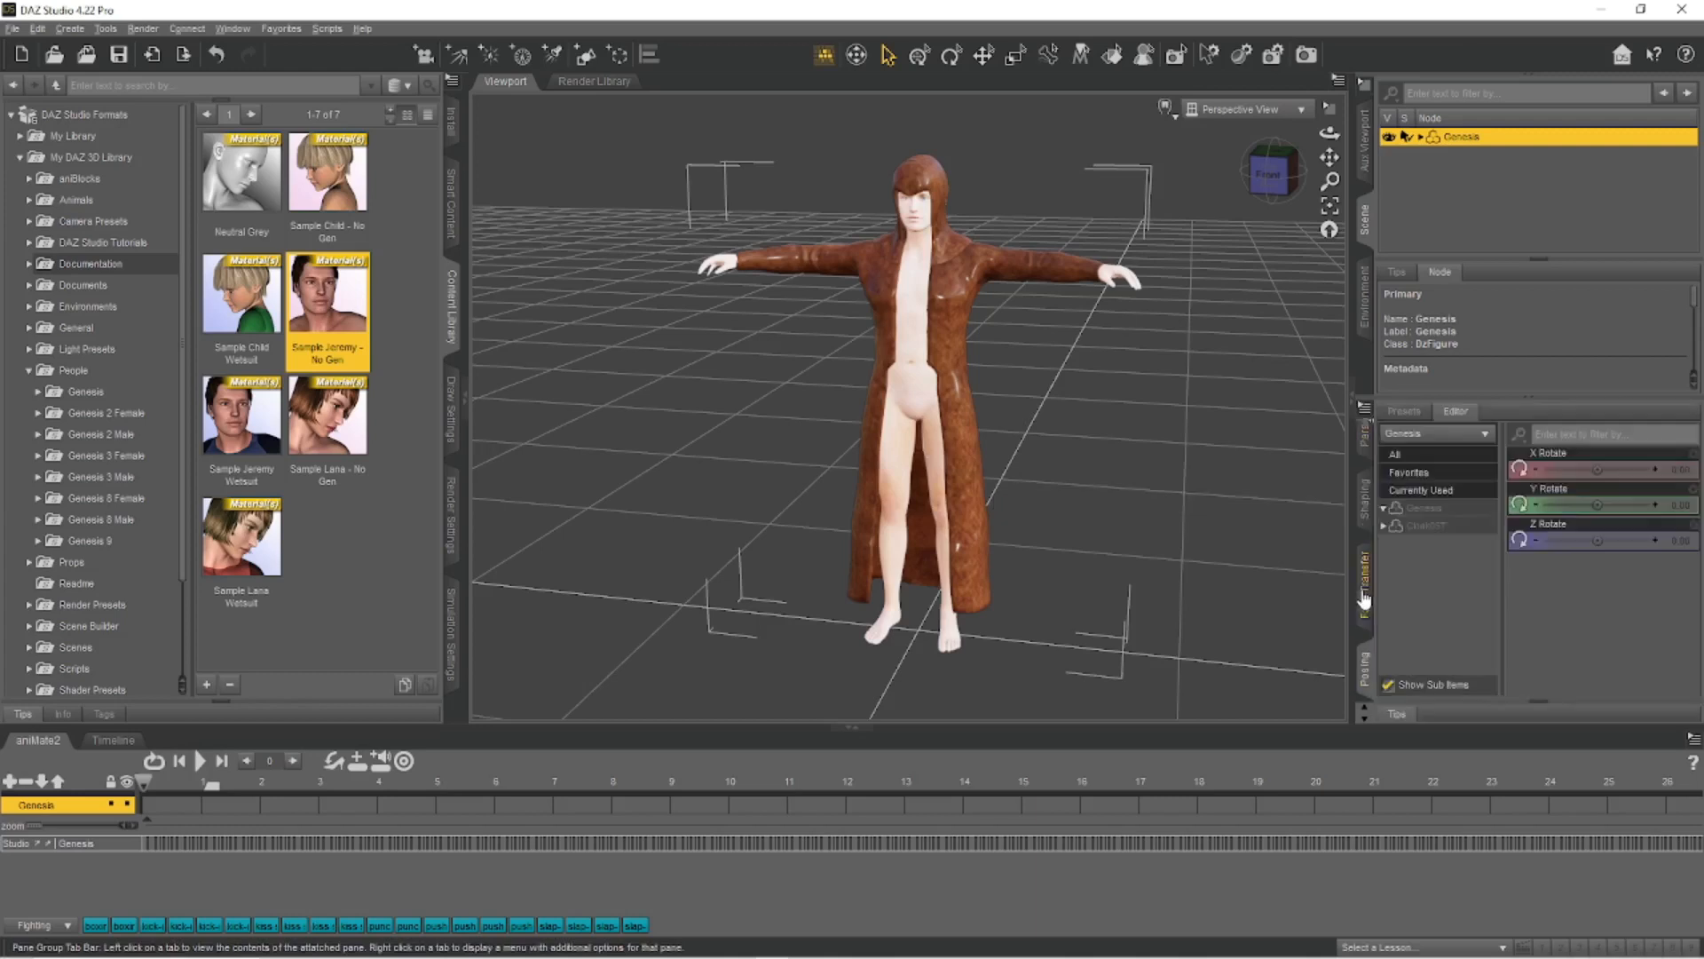
{"action": "scroll", "coordinate": [1364, 600], "scroll_direction": "down", "scroll_amount": 1}
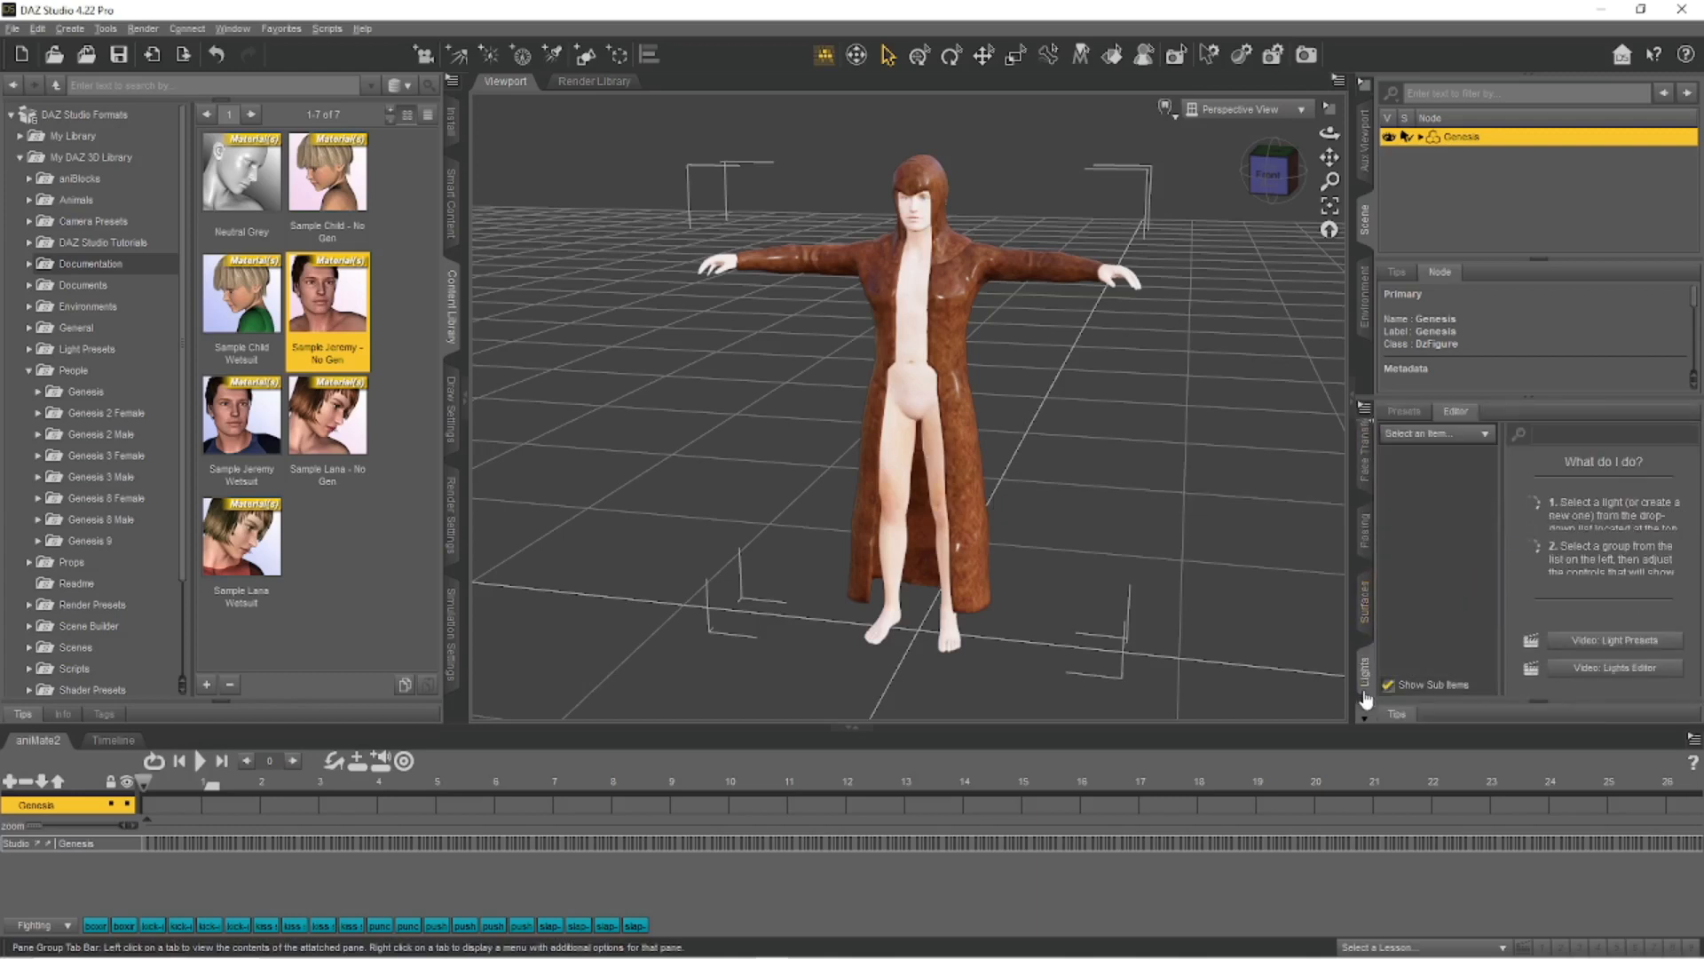
{"action": "scroll", "coordinate": [1366, 691], "scroll_direction": "down", "scroll_amount": 1}
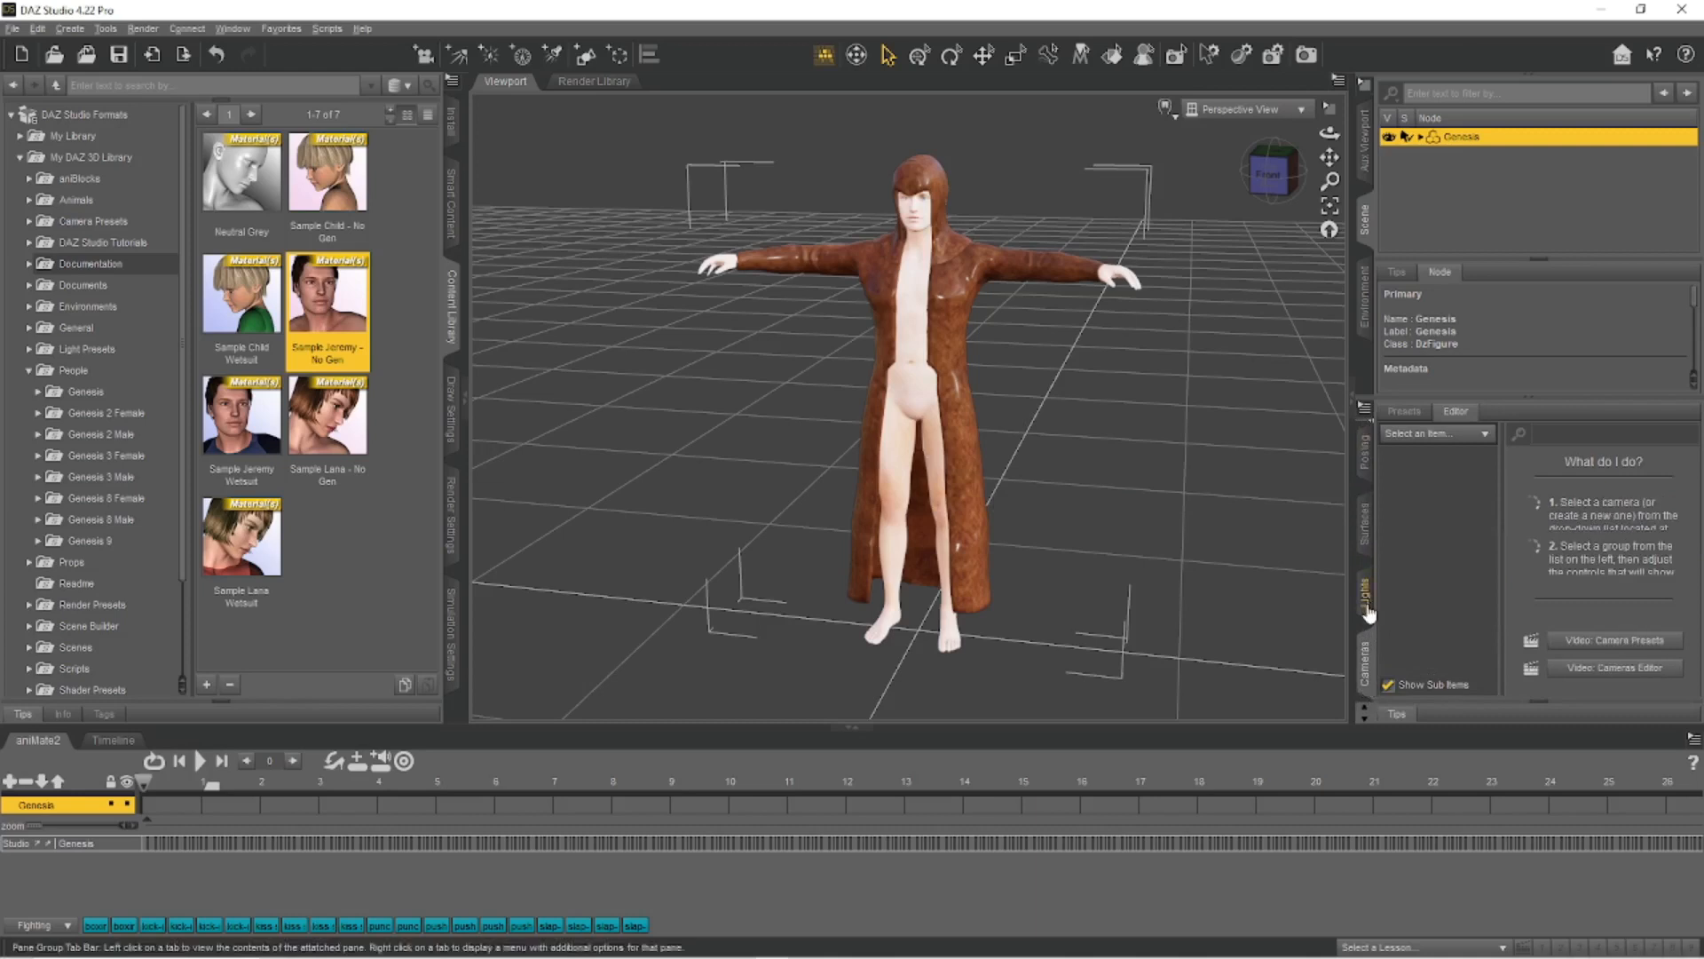
{"action": "left_click", "coordinate": [1368, 527]}
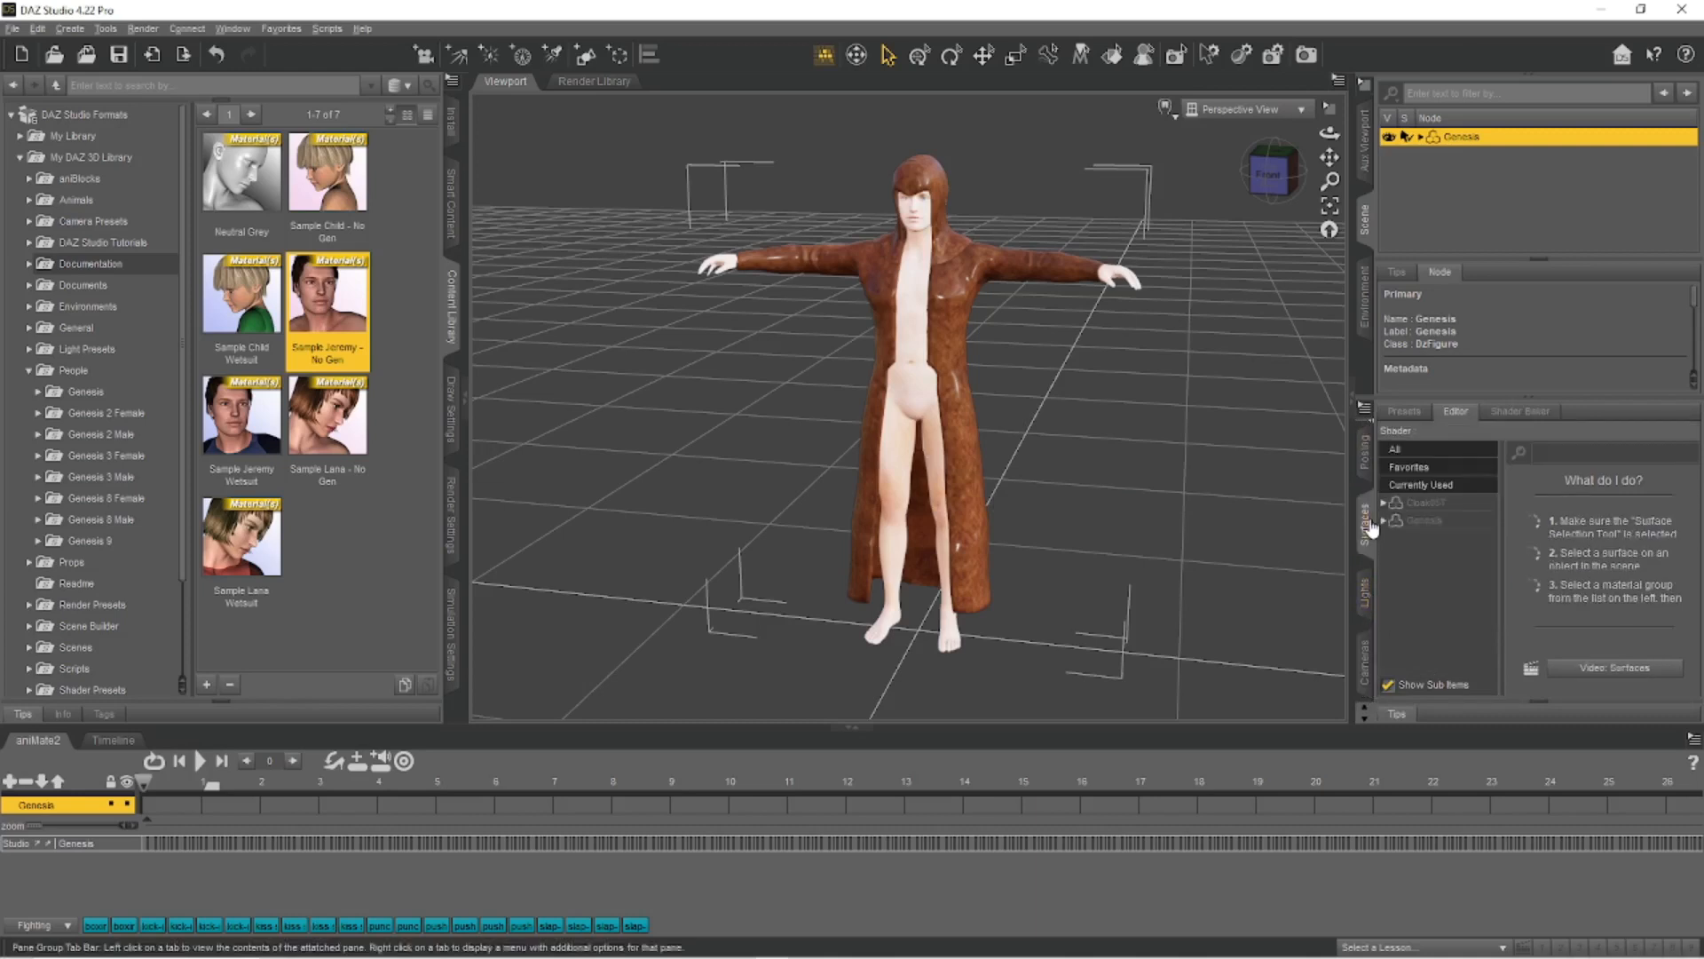
{"action": "left_click", "coordinate": [1427, 504]}
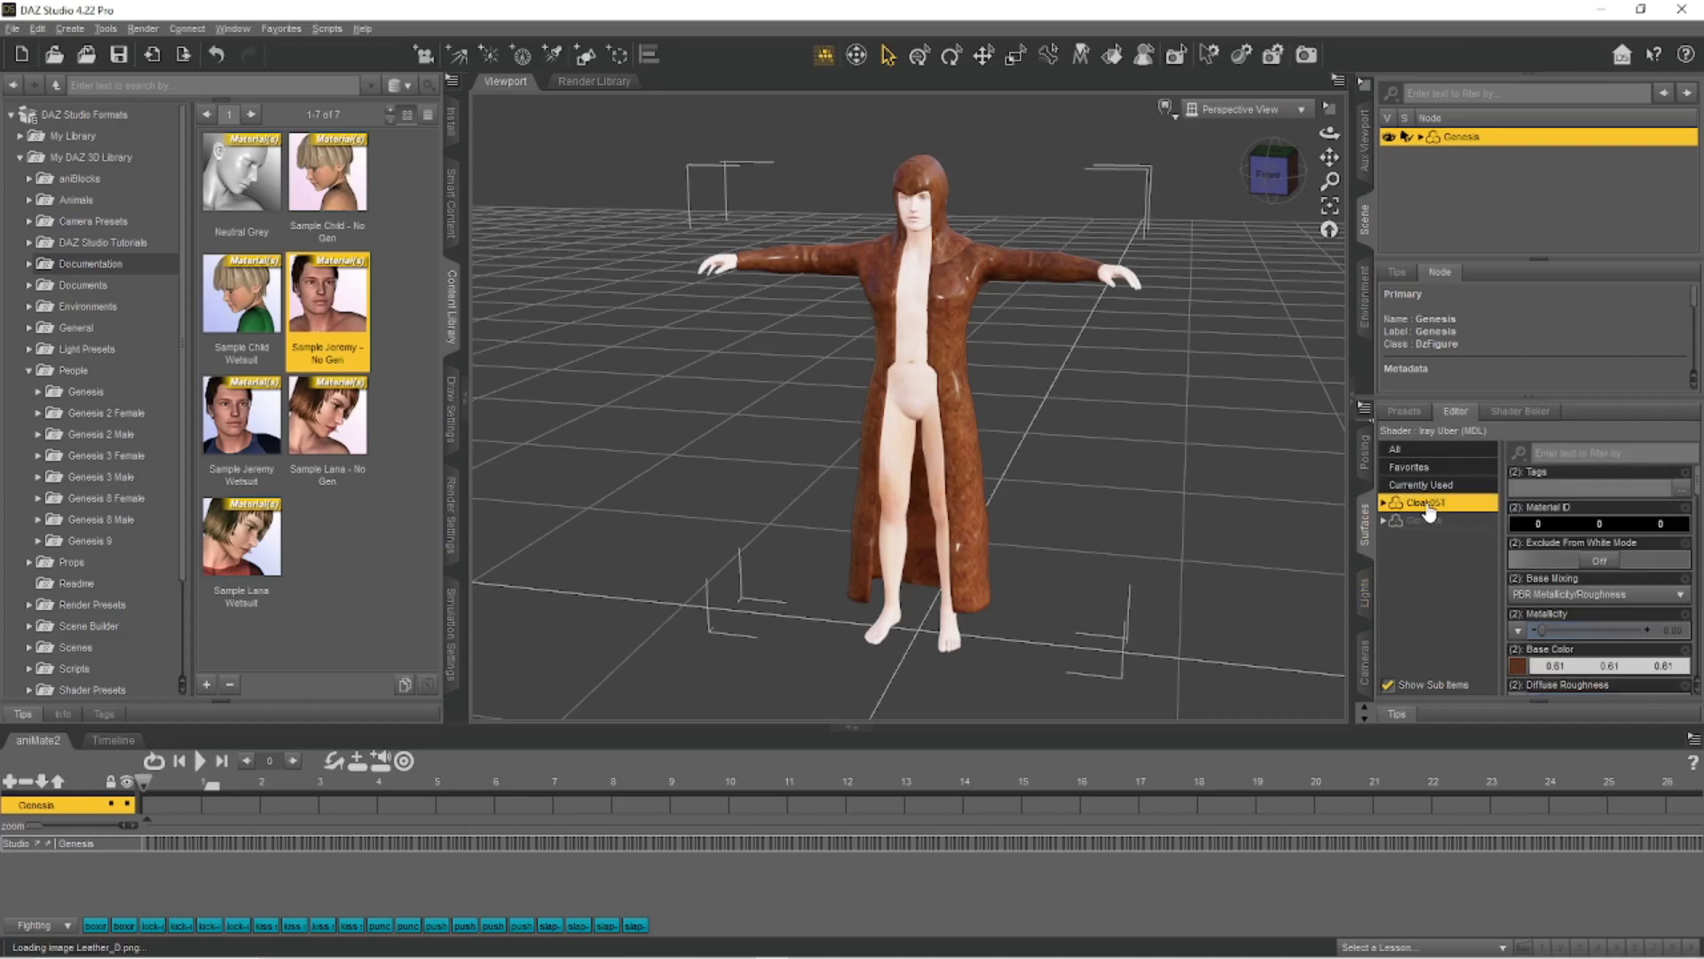
Compare the standard Timeline with the aniMate2 track of the Genesis figure.
{"action": "mouse_move", "coordinate": [1528, 672]}
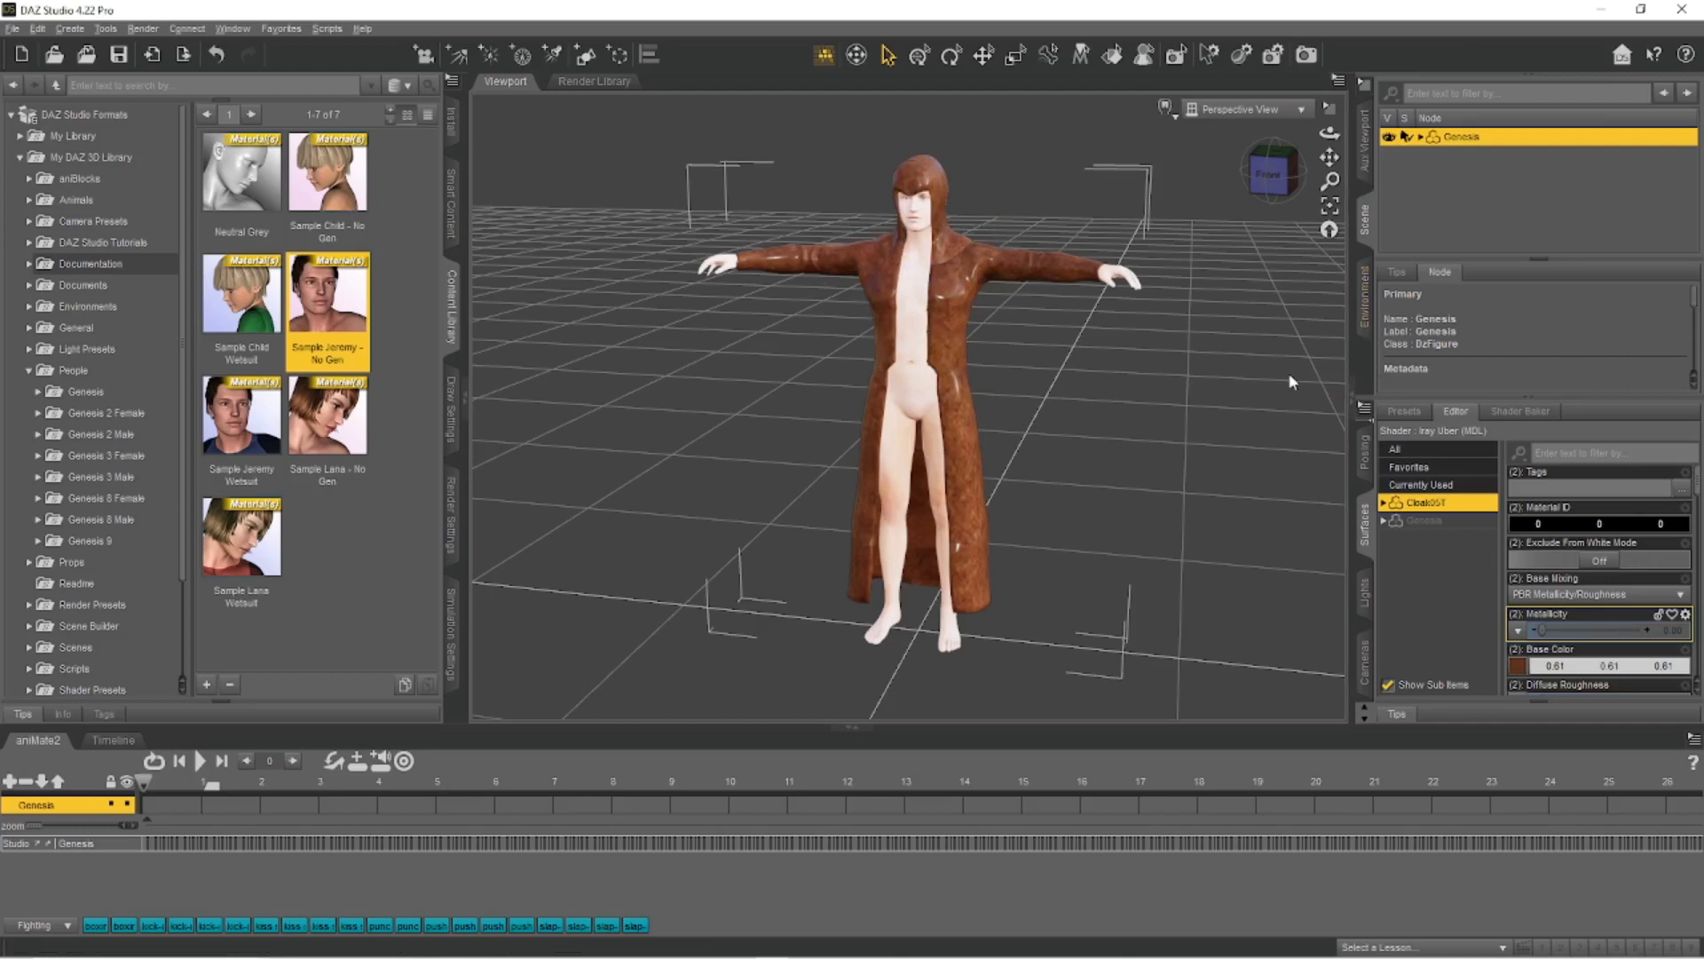
{"action": "left_click", "coordinate": [113, 740]}
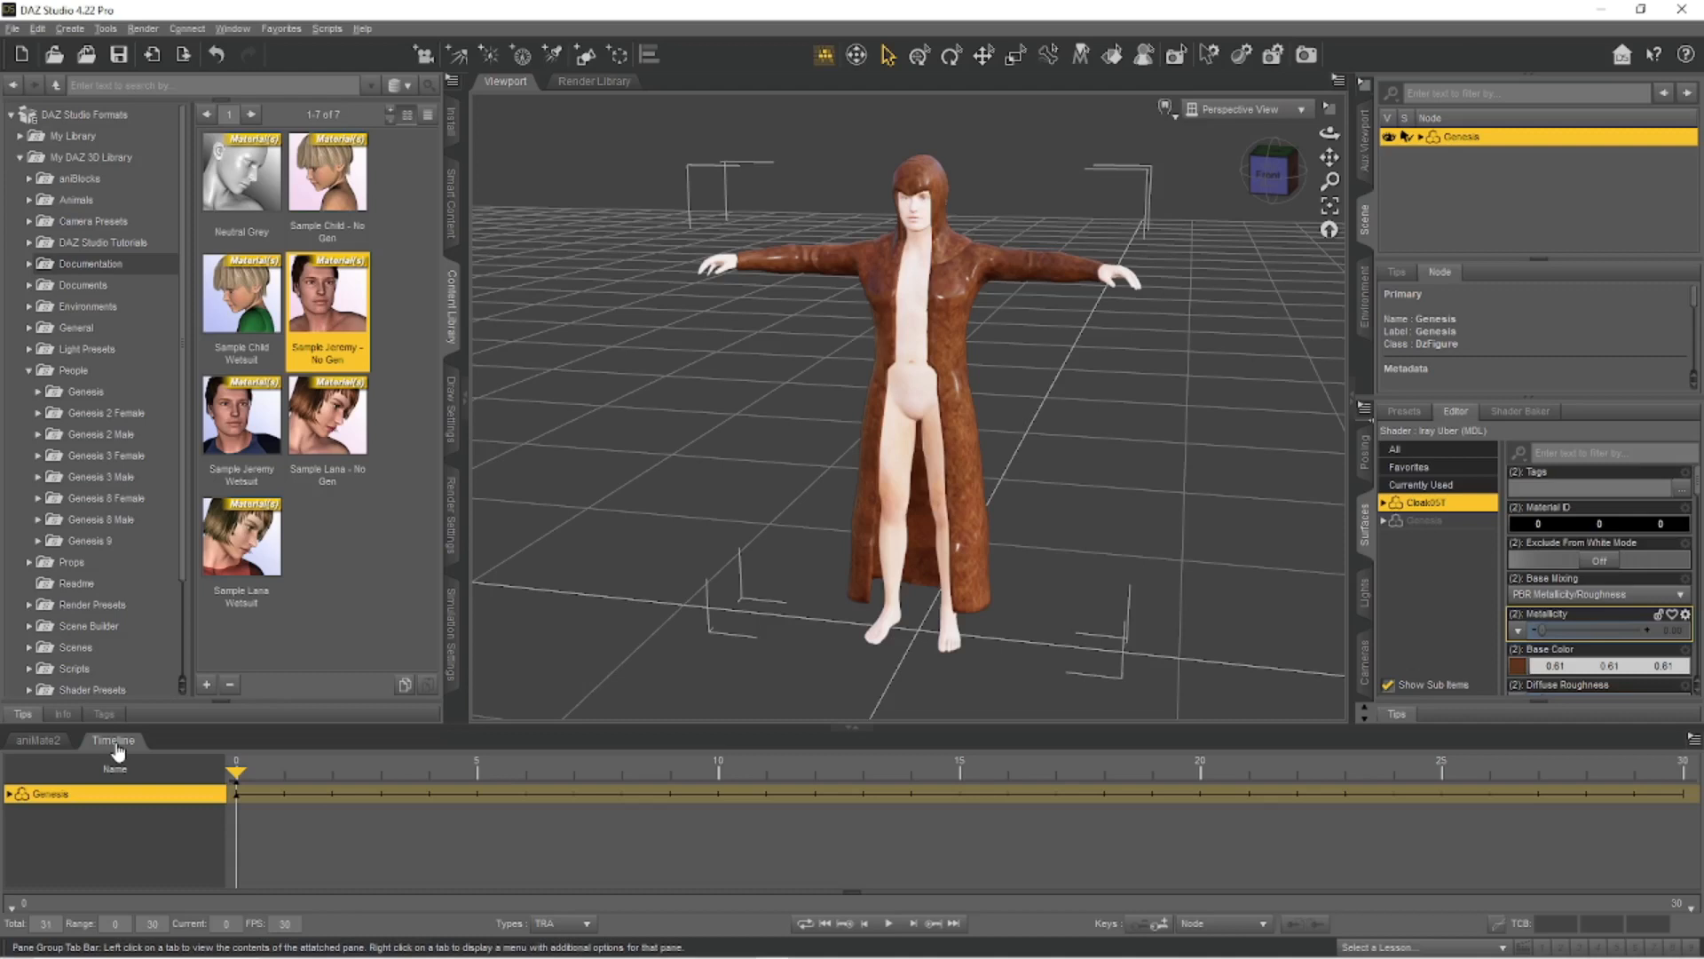
{"action": "left_click", "coordinate": [49, 747]}
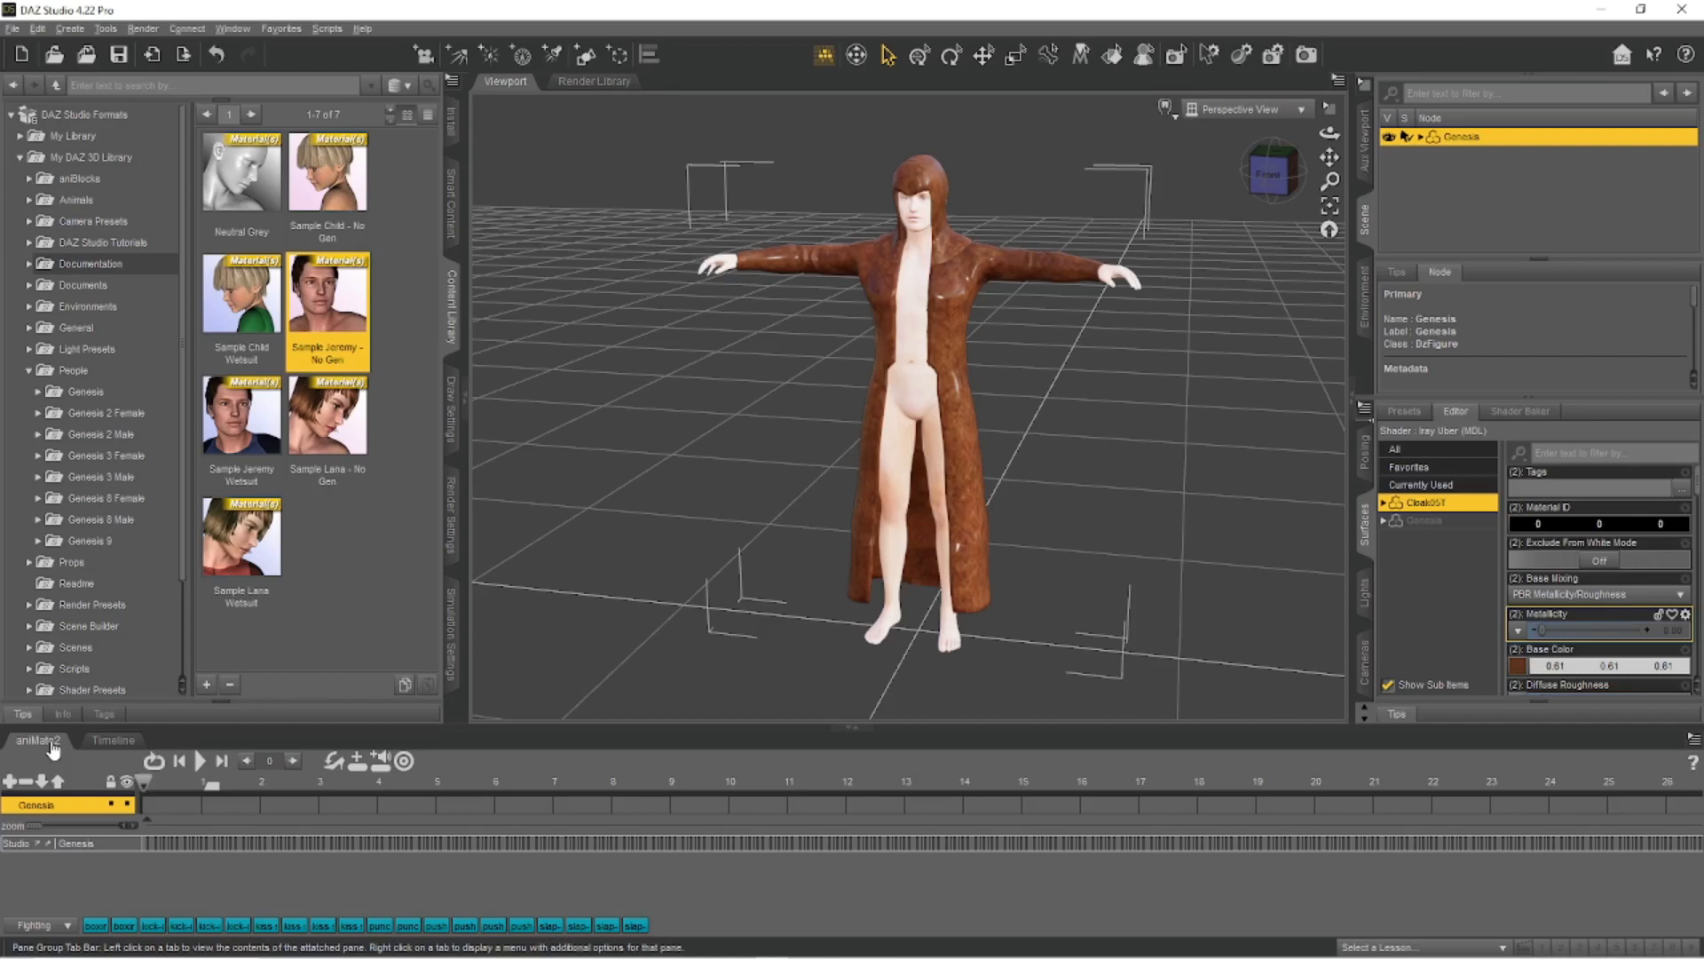
{"action": "left_click", "coordinate": [113, 741]}
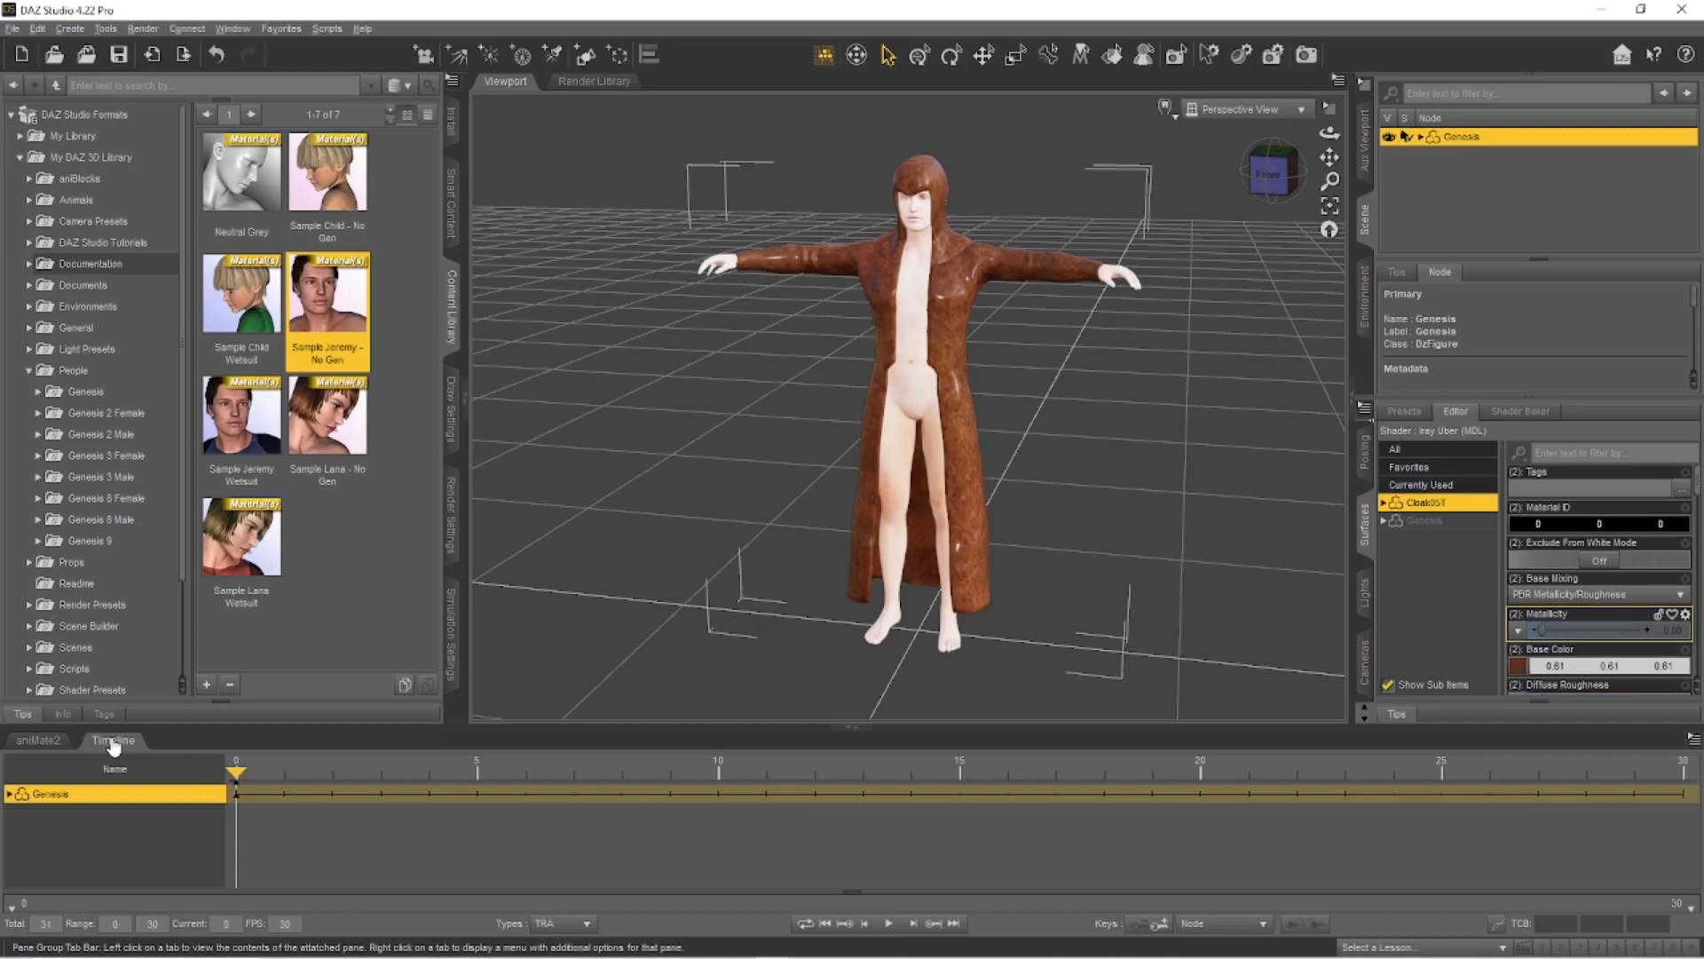
{"action": "left_click", "coordinate": [39, 739]}
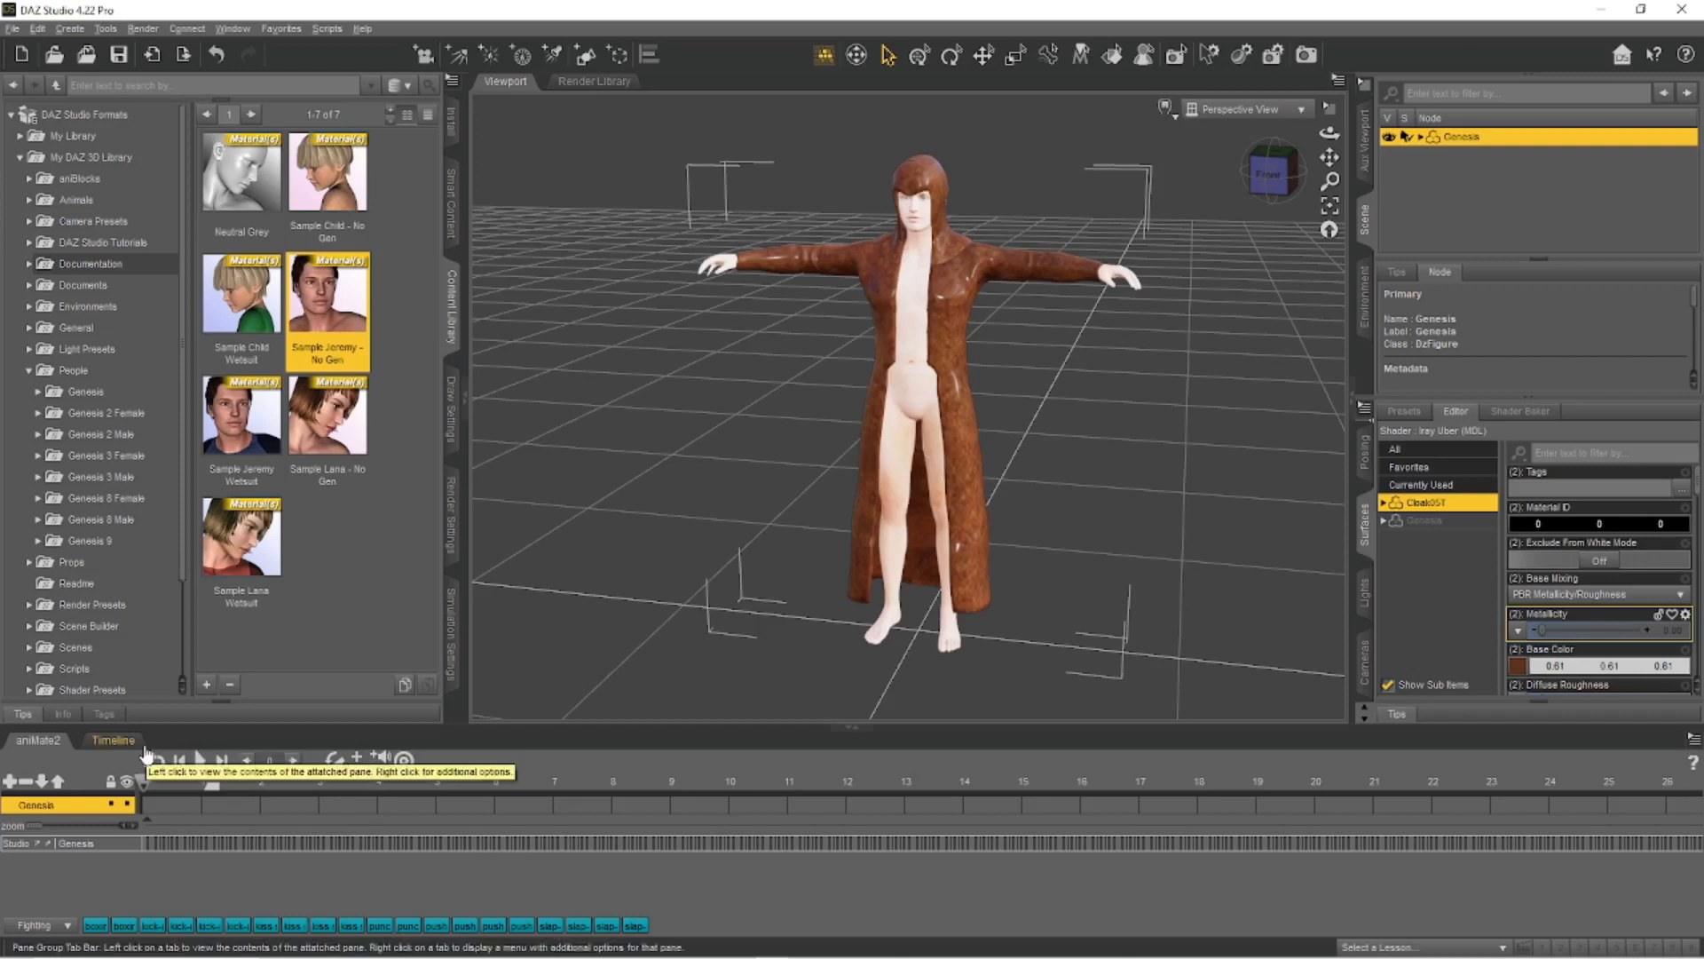
Load the Dance aniBlocks and add ankle touch and point, double touch and point, idle dance, lockin, spin and staying alive blocks to the Genesis track.
{"action": "left_click", "coordinate": [68, 927]}
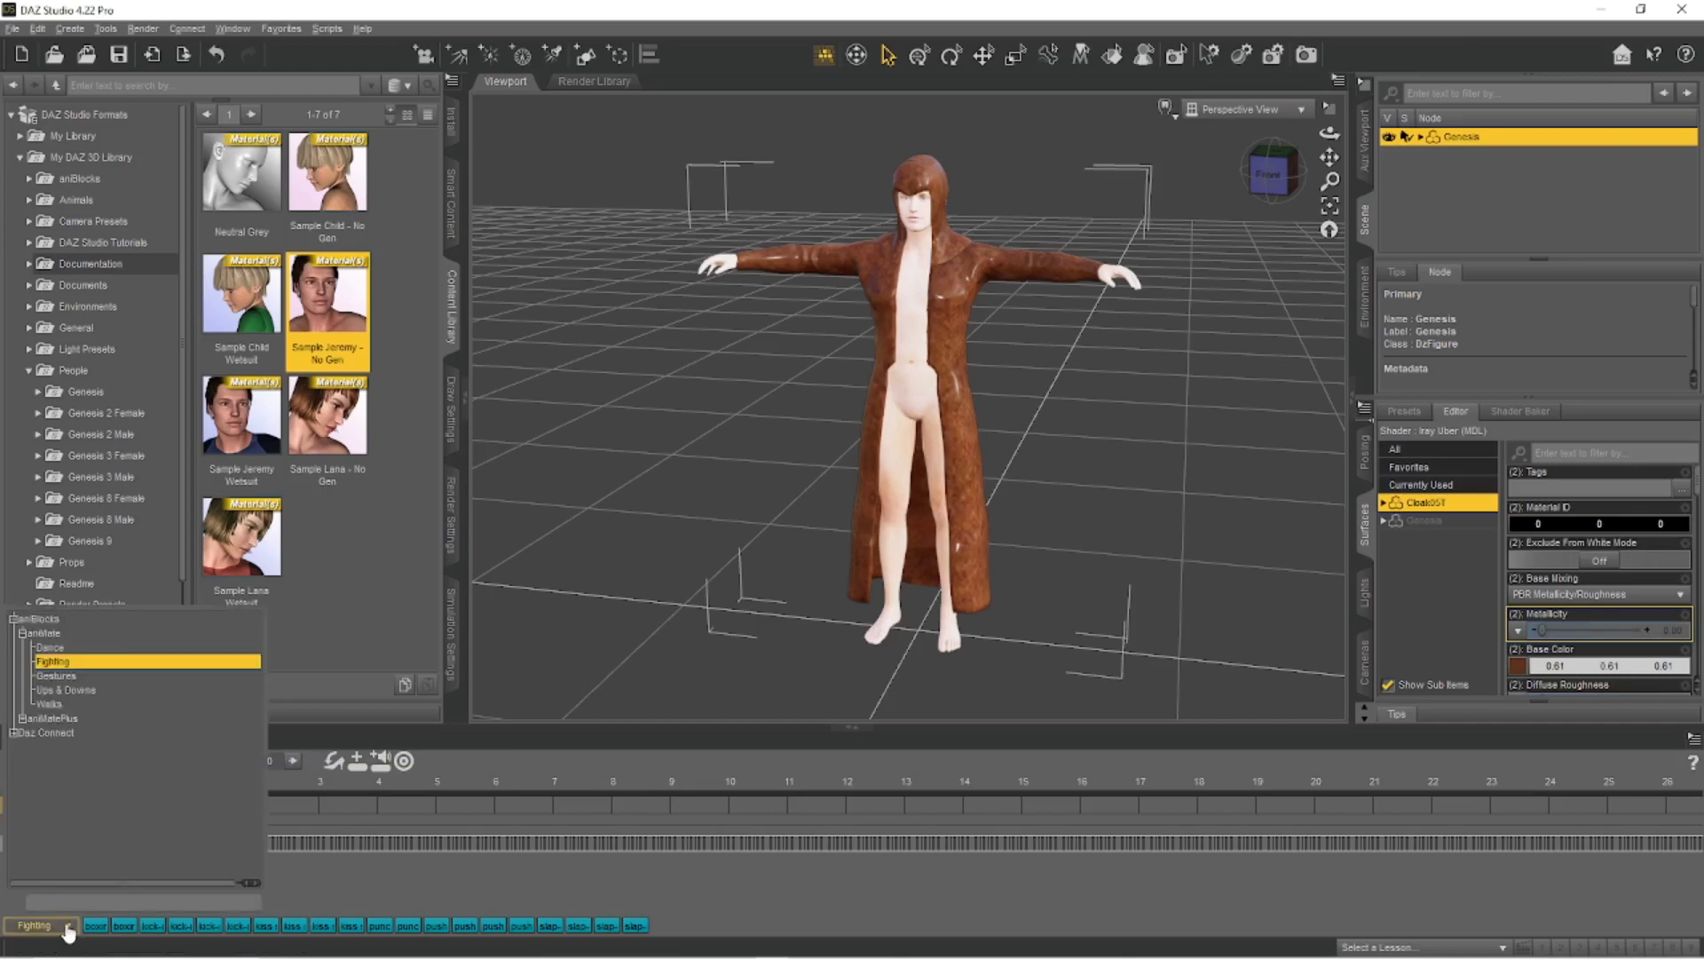
{"action": "left_click", "coordinate": [55, 647]}
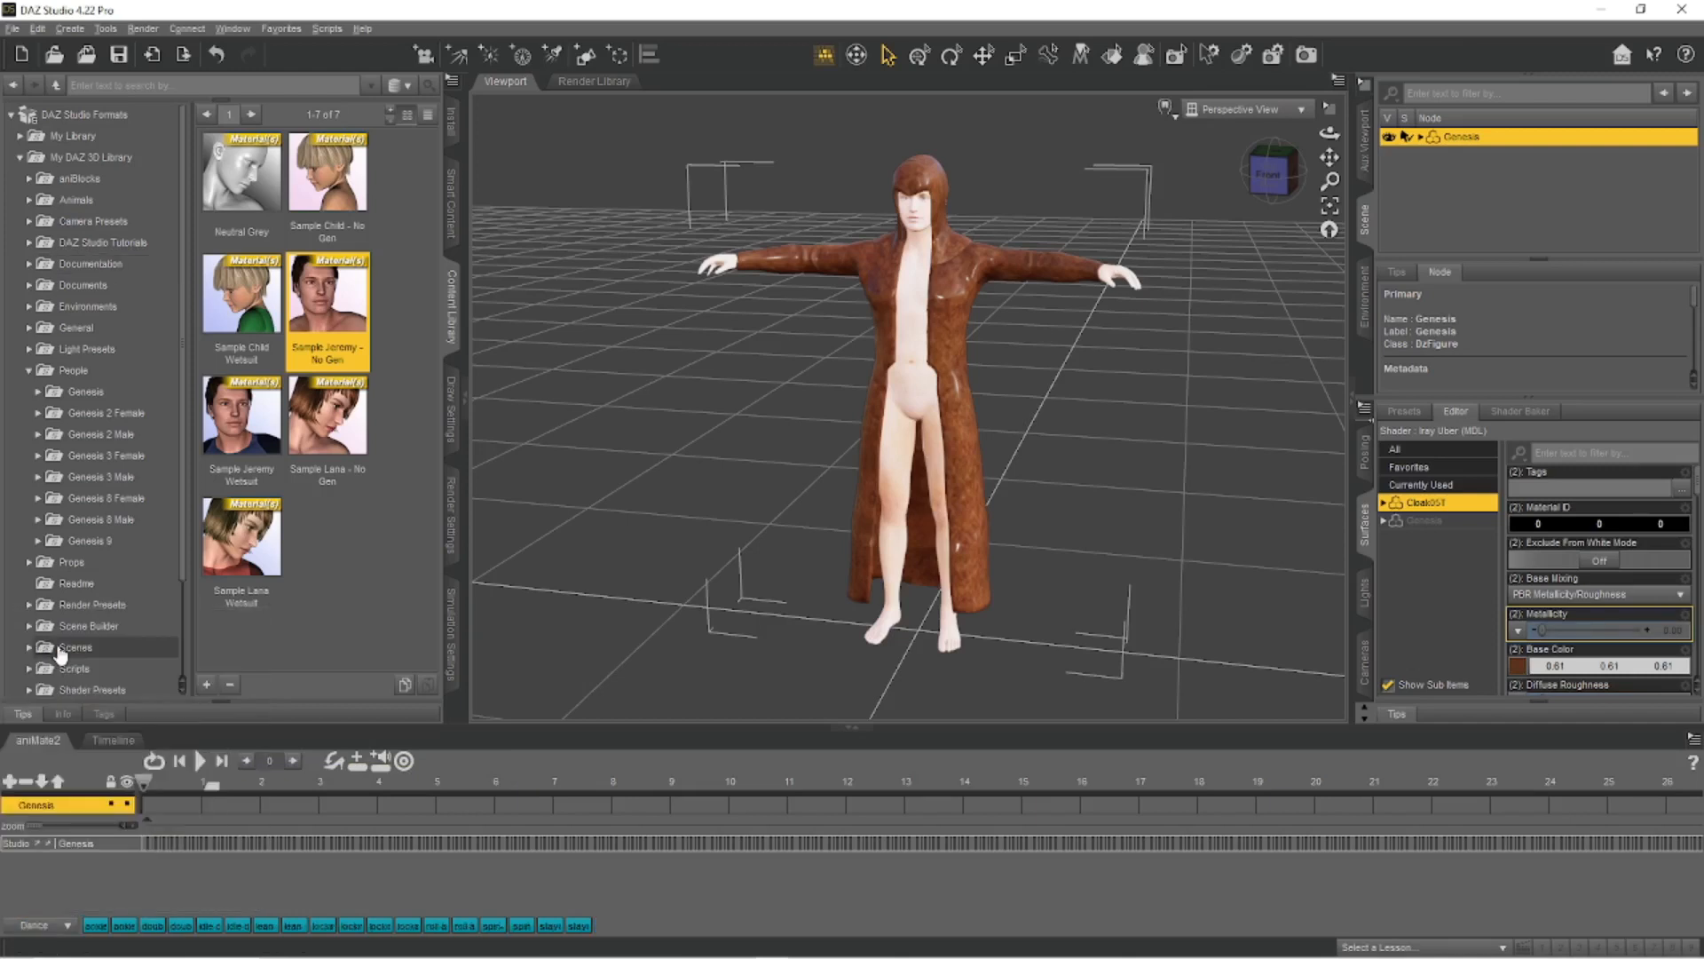
{"action": "left_click", "coordinate": [104, 927]}
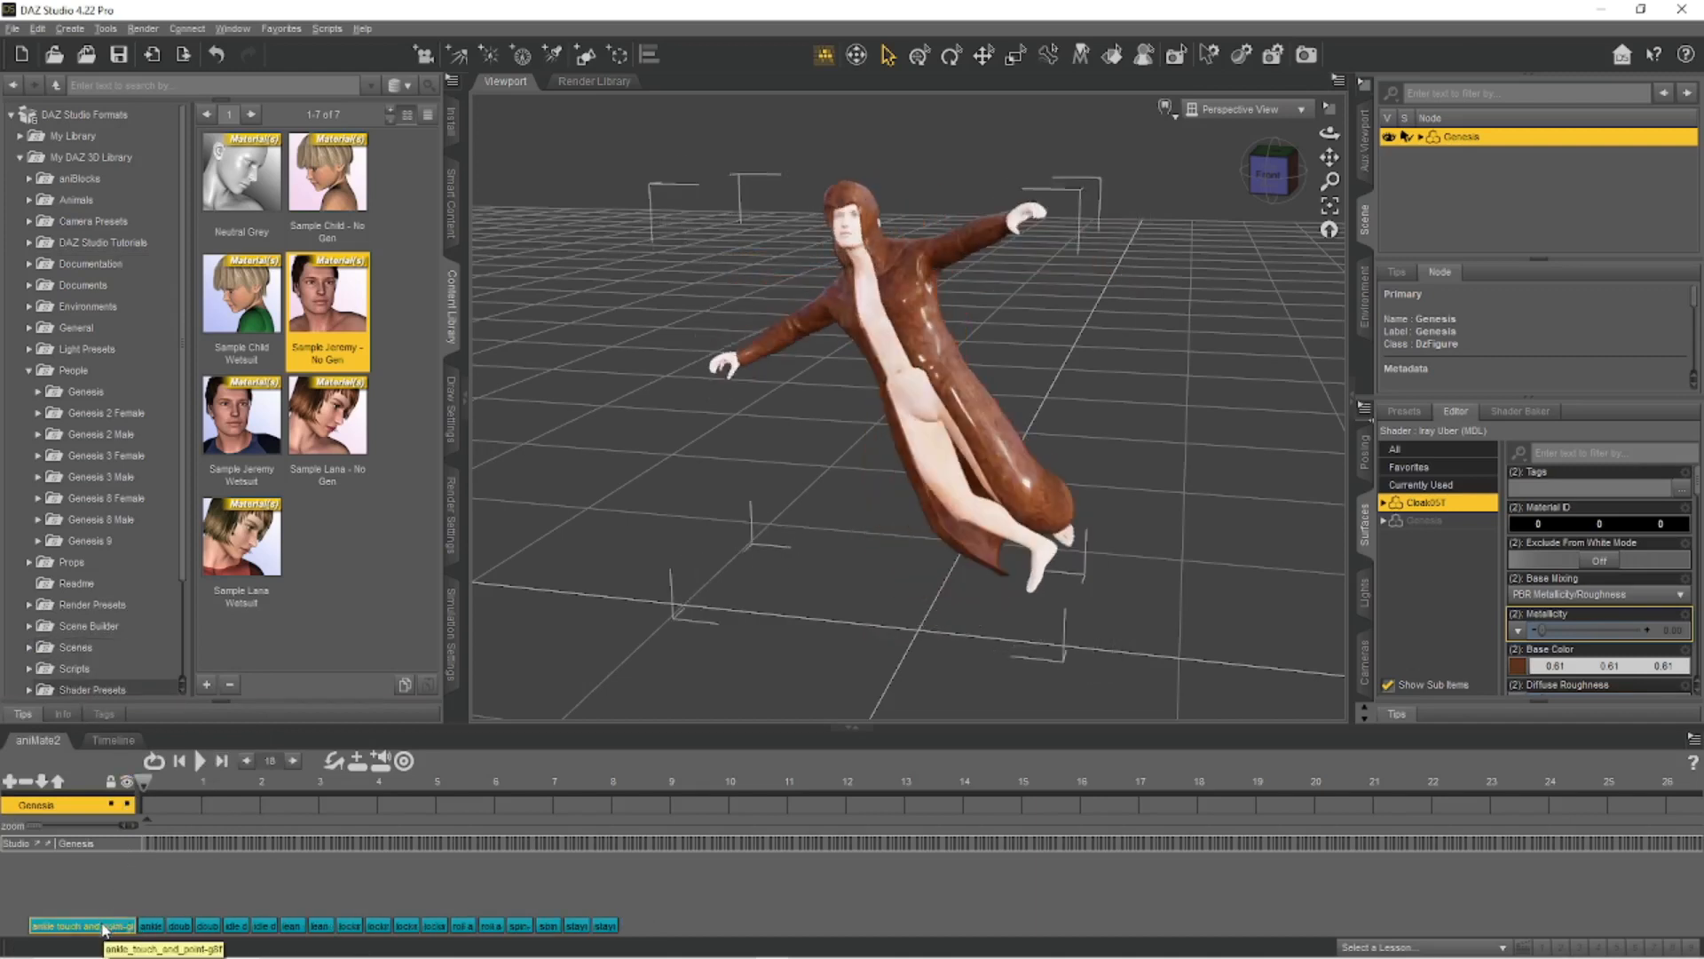
{"action": "double_click", "coordinate": [104, 927]}
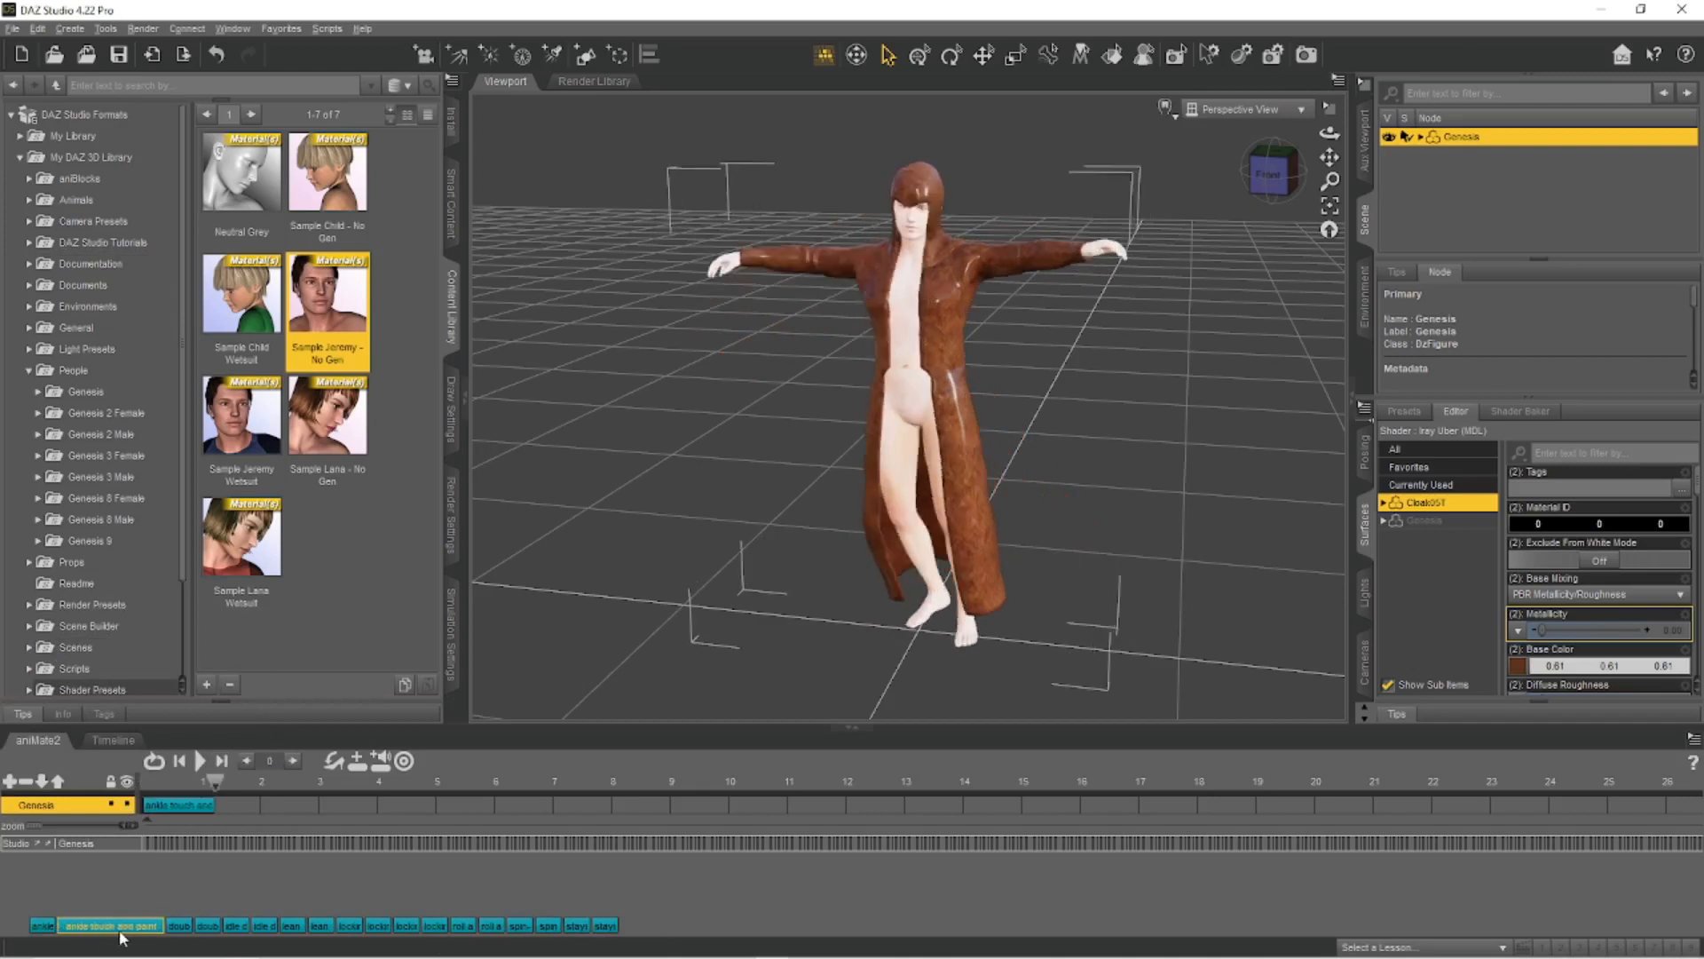
{"action": "double_click", "coordinate": [175, 927]}
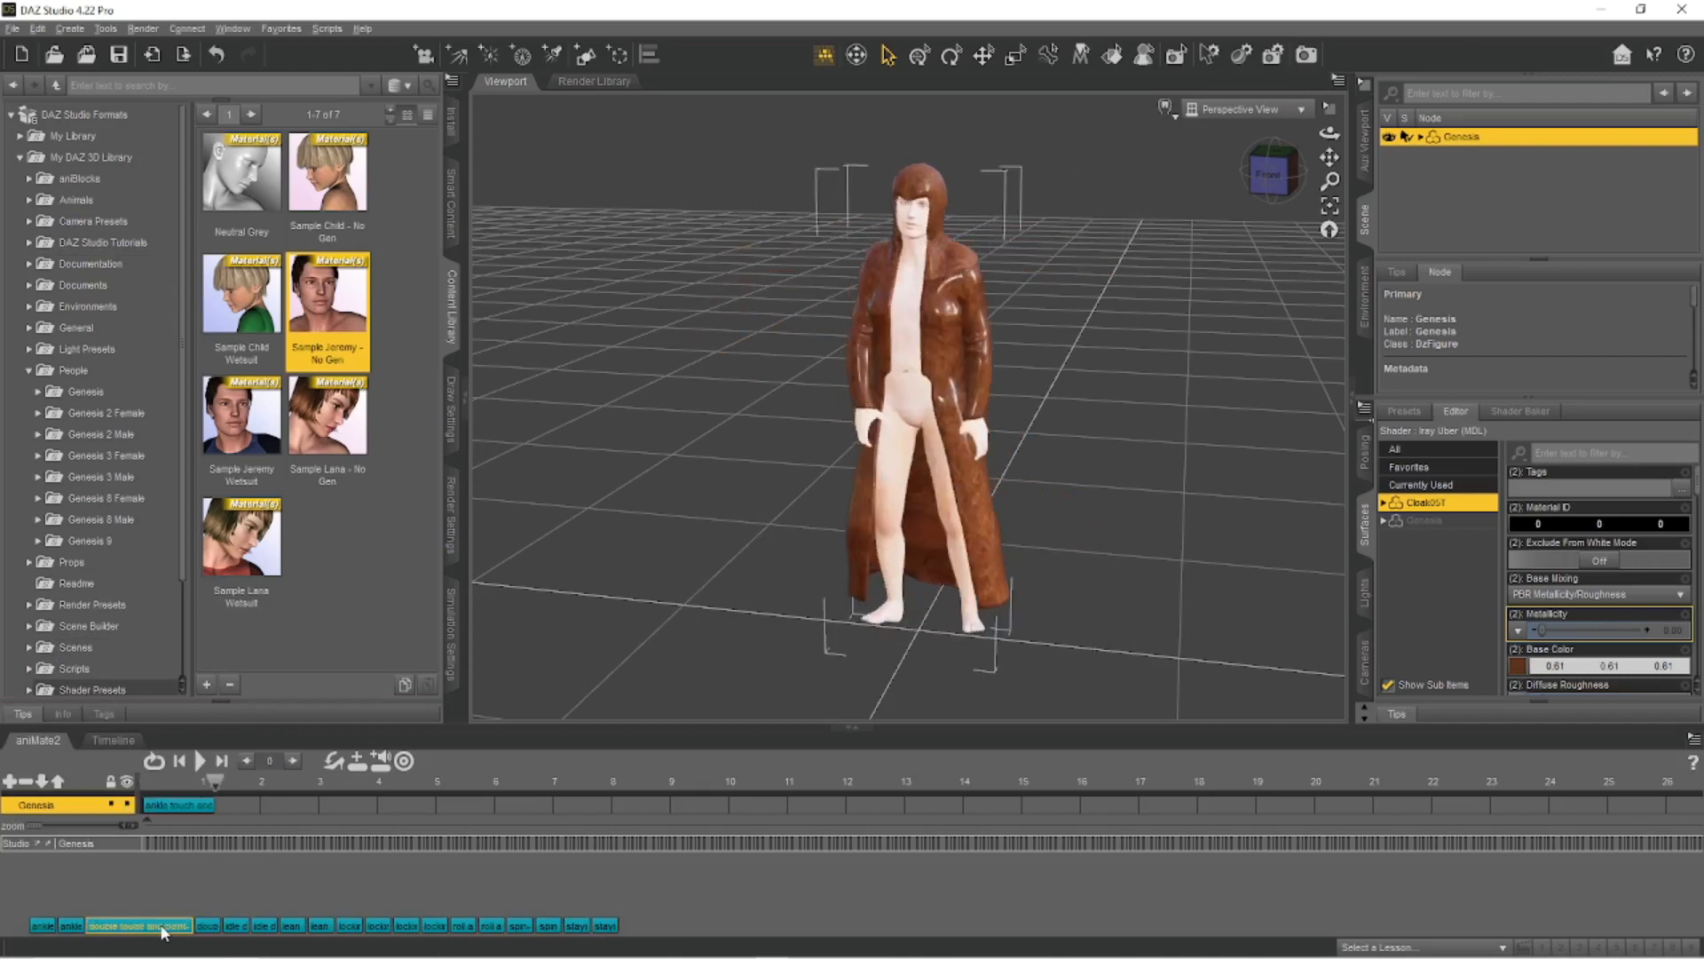
{"action": "double_click", "coordinate": [249, 927]}
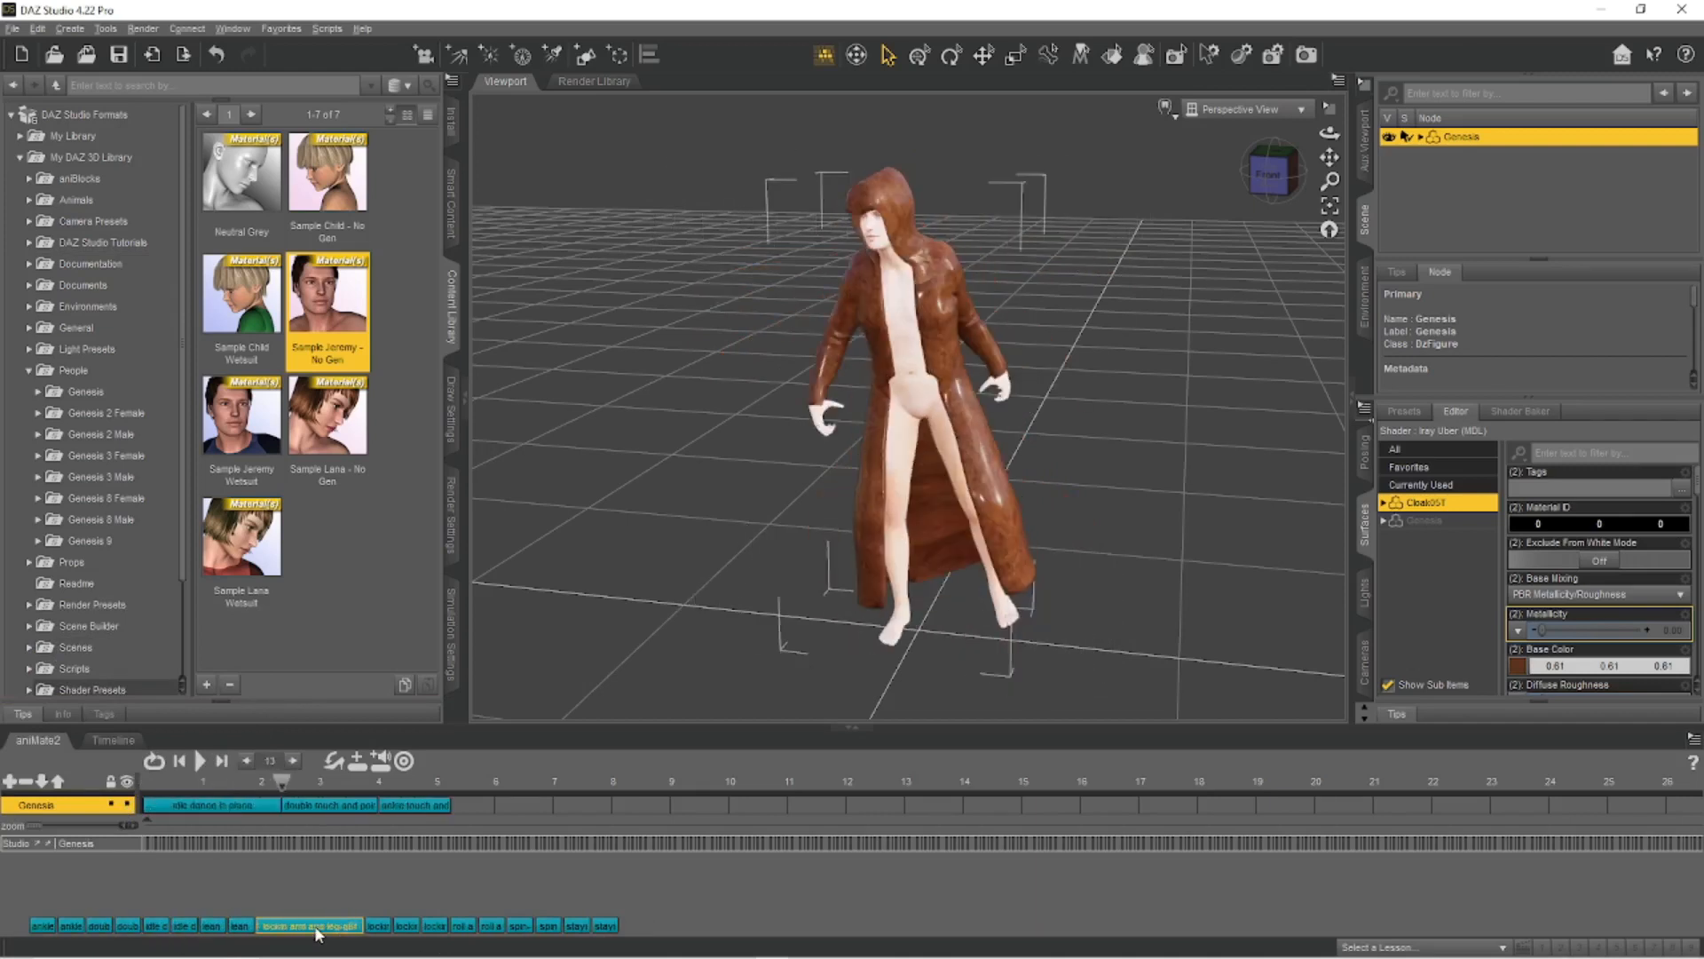
{"action": "double_click", "coordinate": [324, 927]}
{"action": "double_click", "coordinate": [399, 927]}
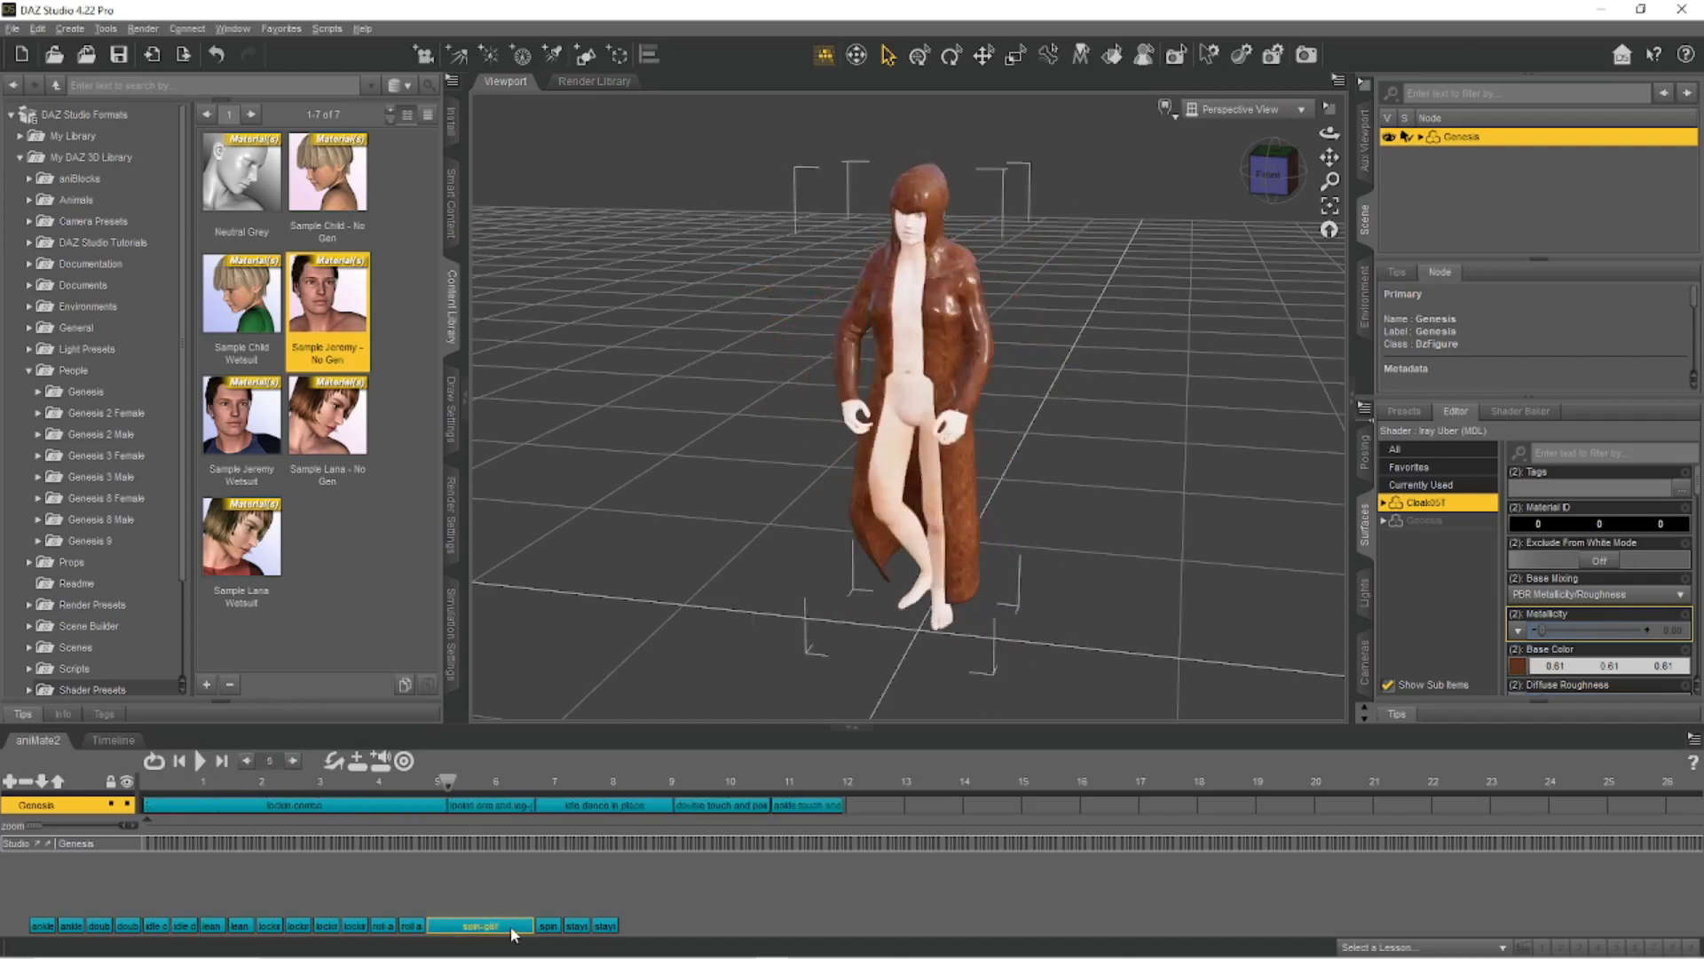
{"action": "double_click", "coordinate": [510, 927]}
{"action": "double_click", "coordinate": [577, 926]}
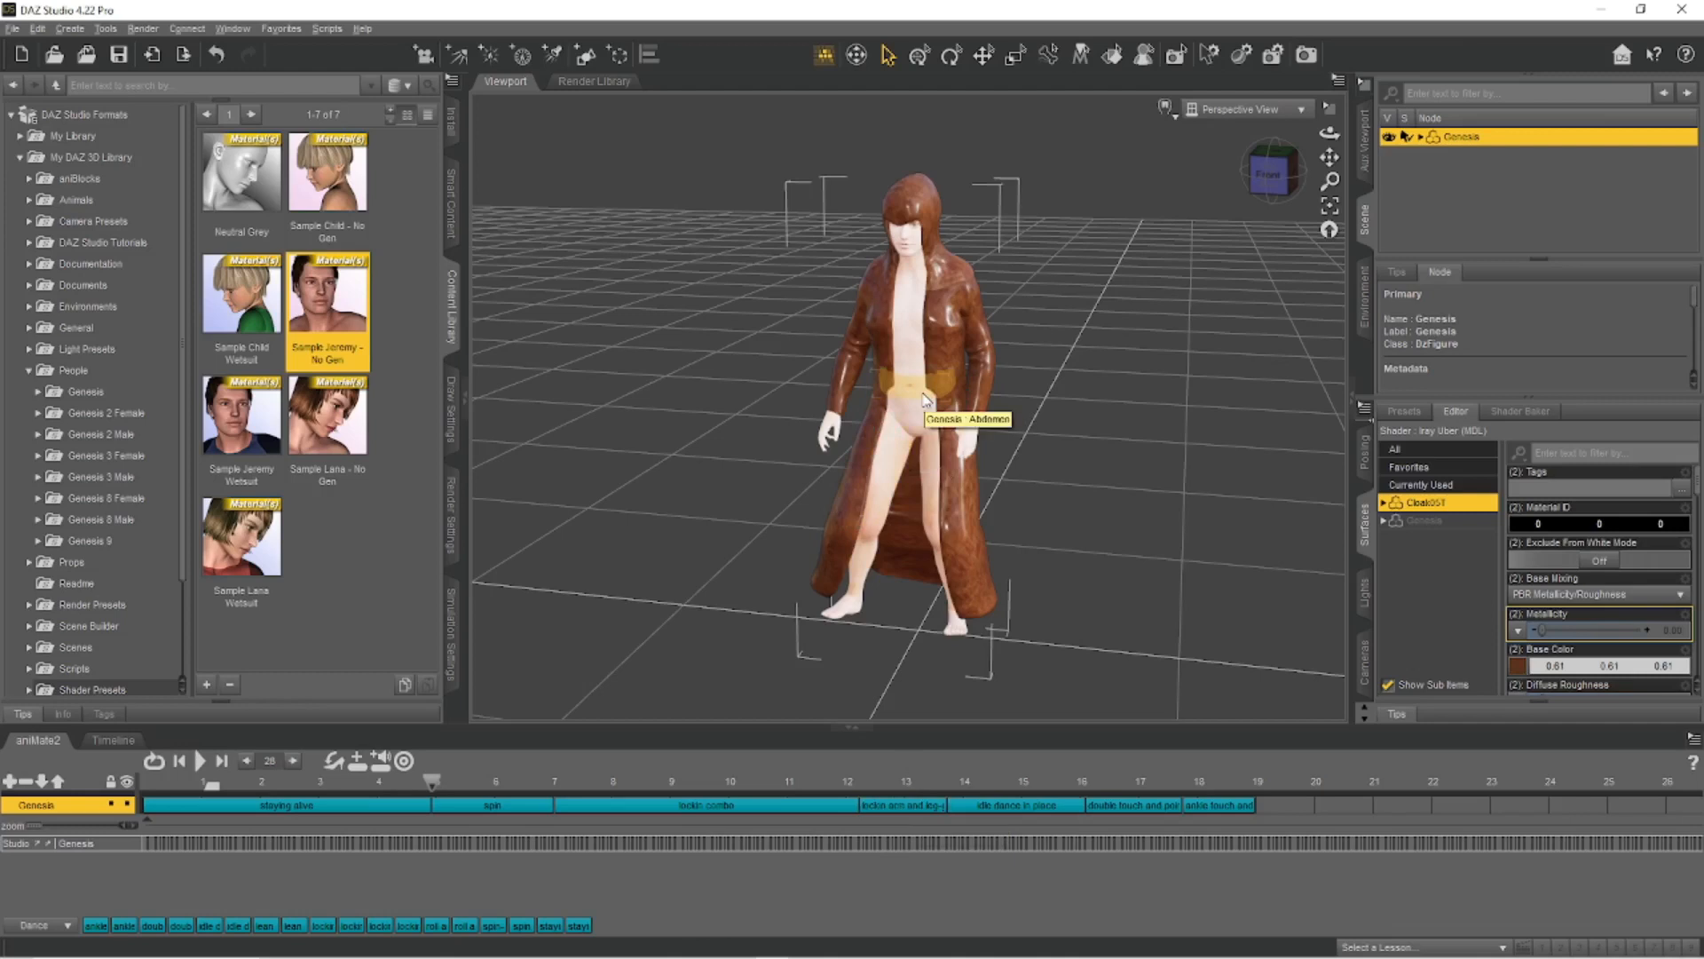
Play the dance sequence to check the cloak's movement, stop it and return to the first frame.
{"action": "left_click", "coordinate": [201, 764]}
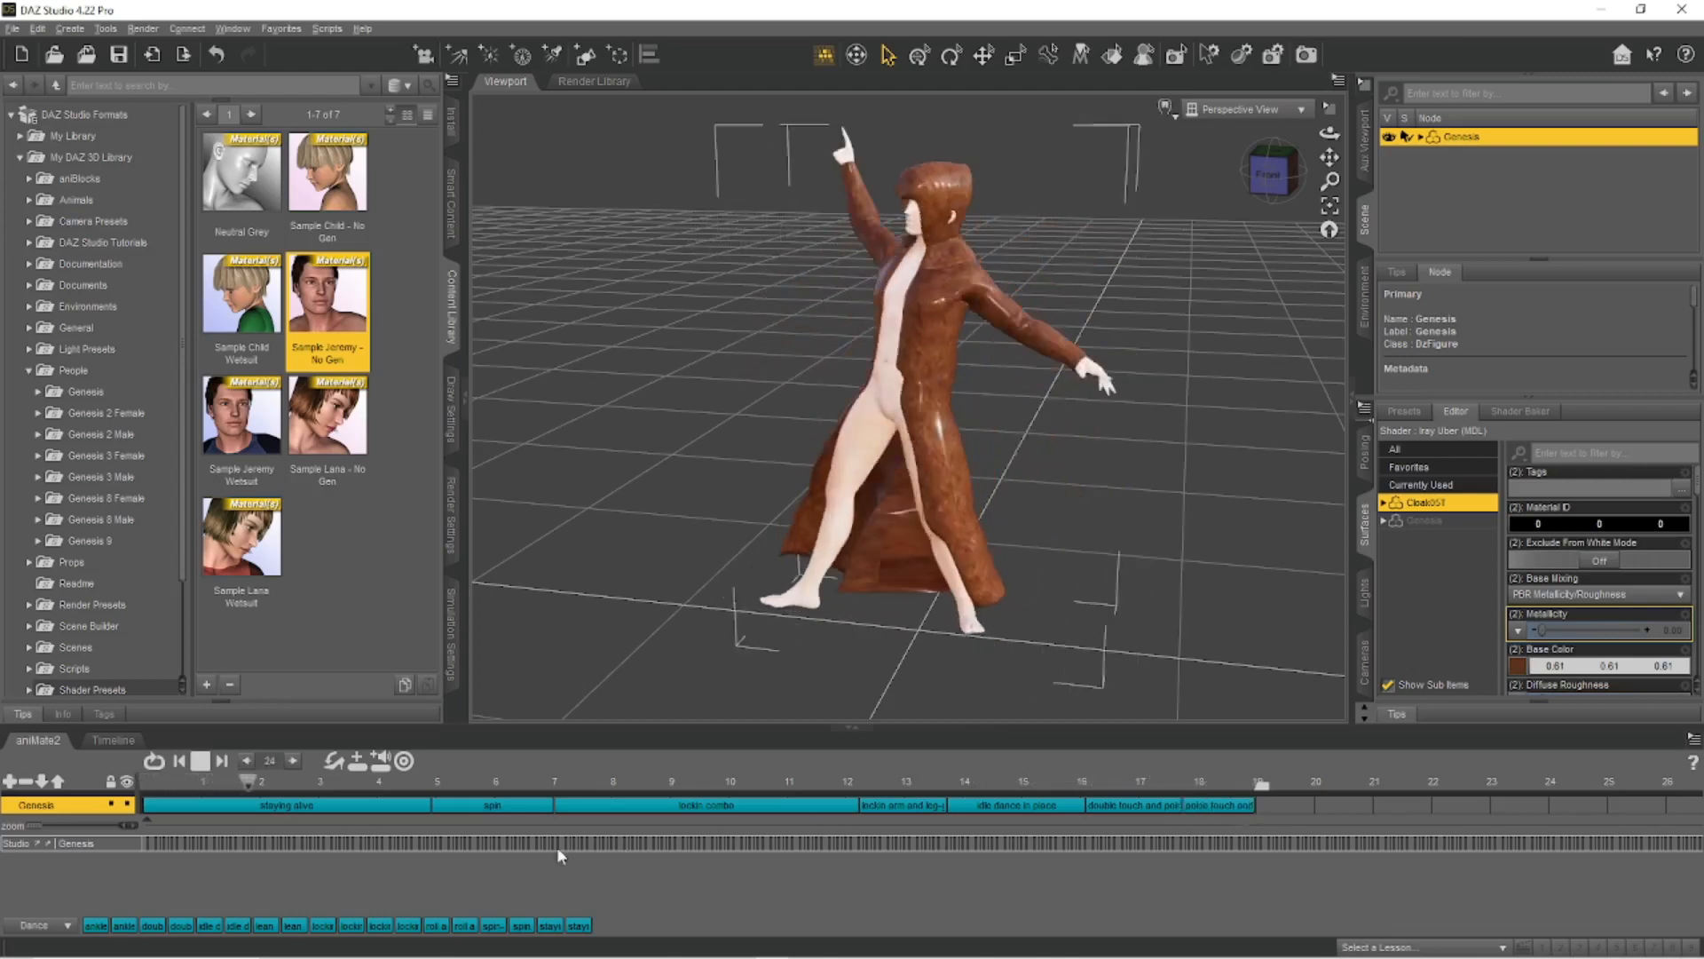
{"action": "left_click", "coordinate": [199, 761]}
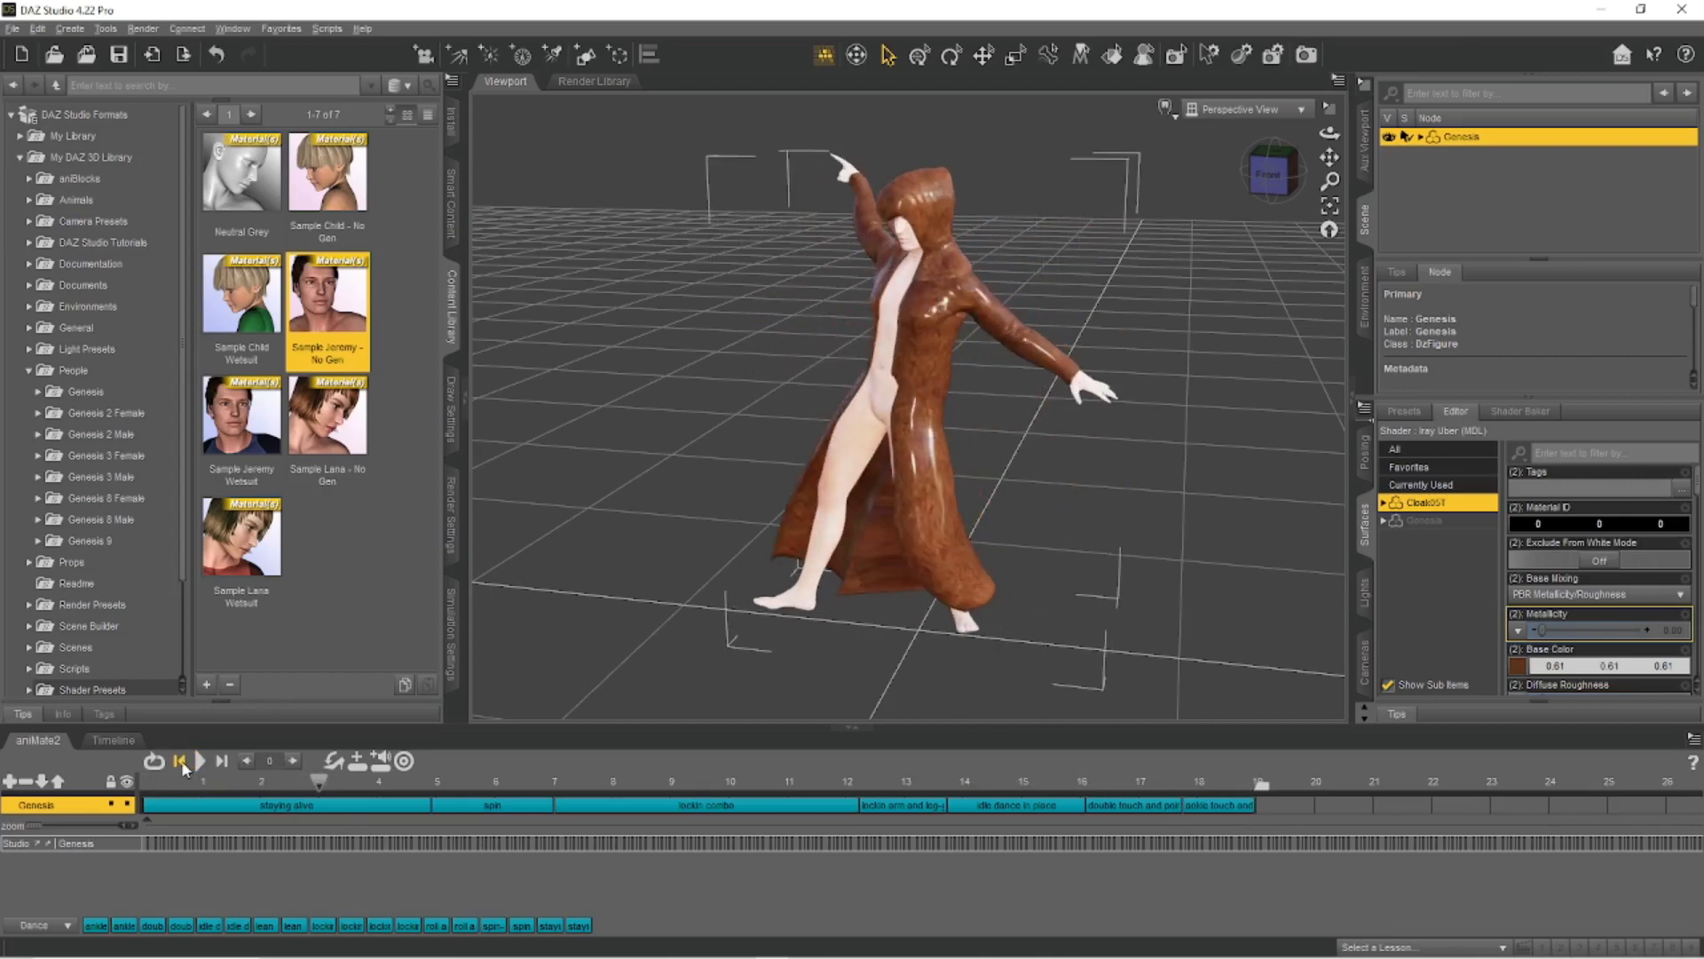
{"action": "left_click", "coordinate": [181, 761]}
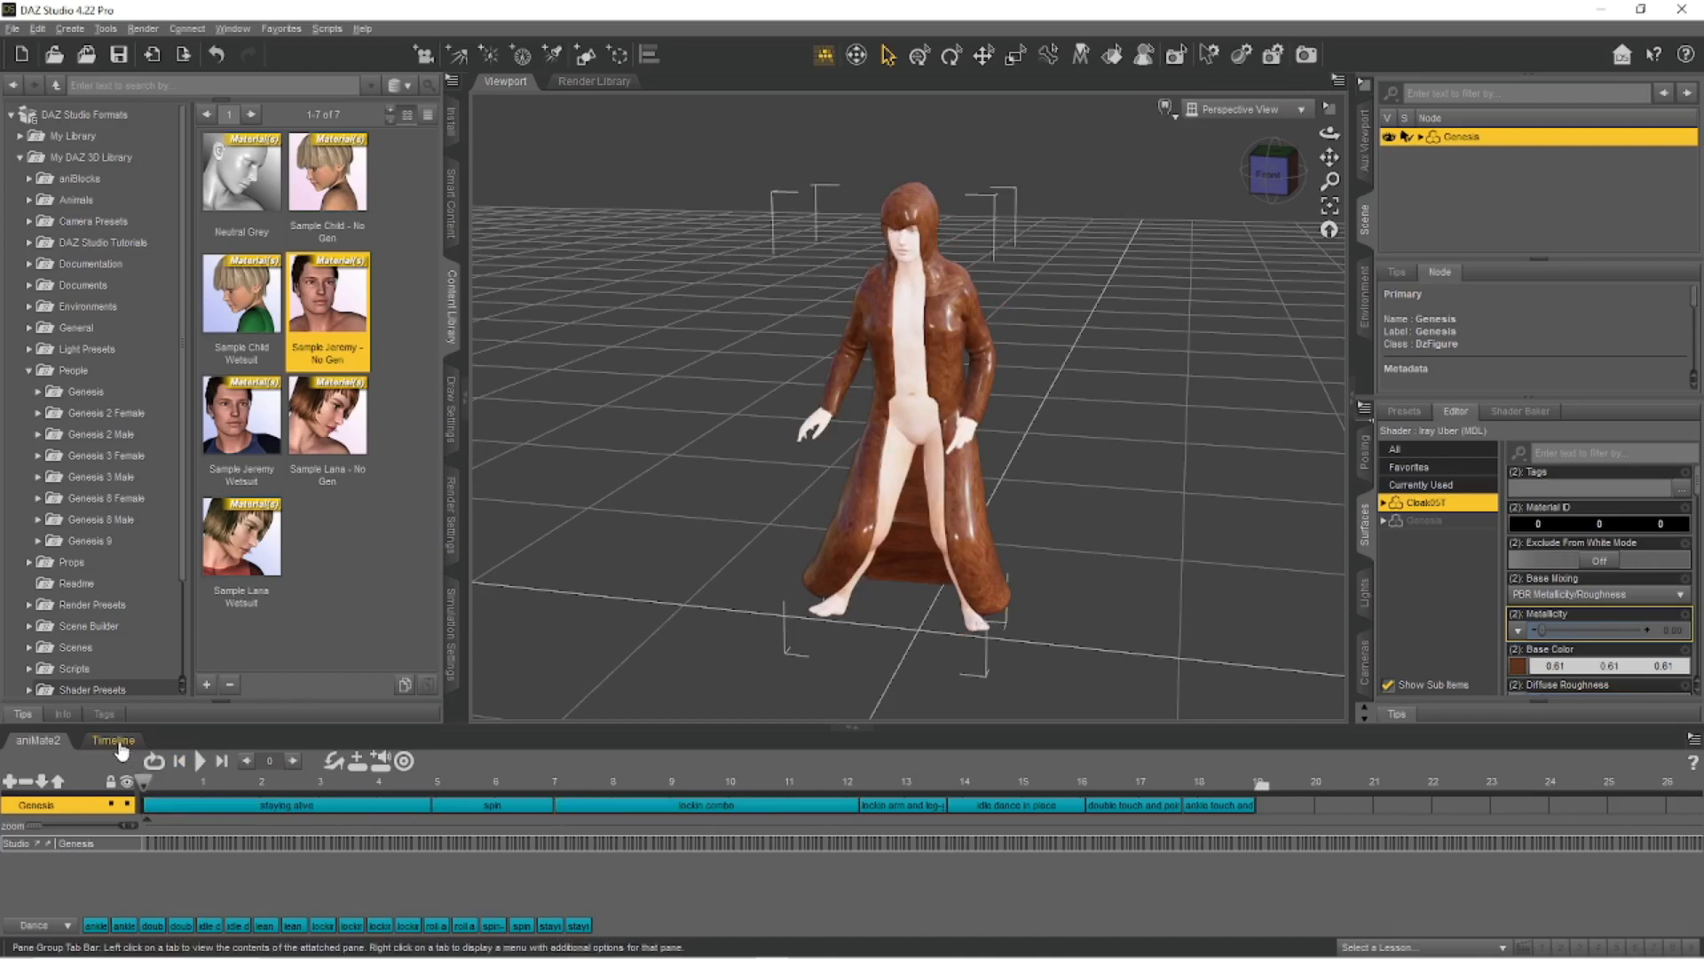
Bake the aniMate2 dance sequence to Studio keyframes and move the Timeline playhead back to frame 0.
{"action": "right_click", "coordinate": [510, 873]}
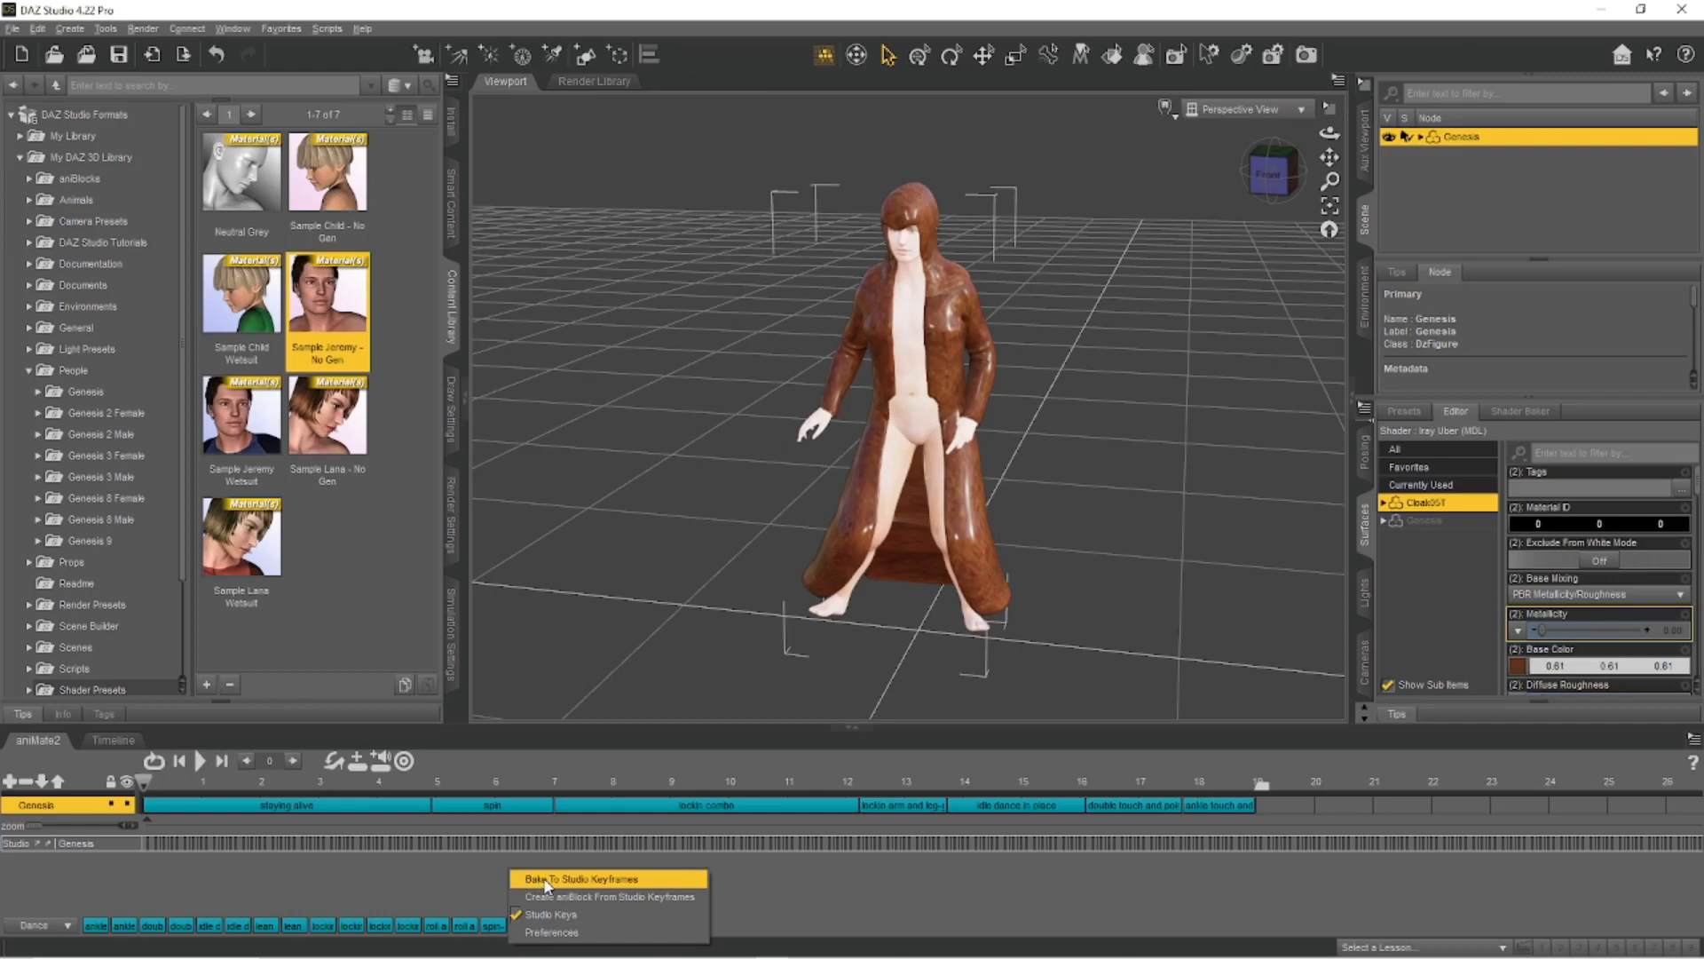
{"action": "left_click", "coordinate": [547, 880]}
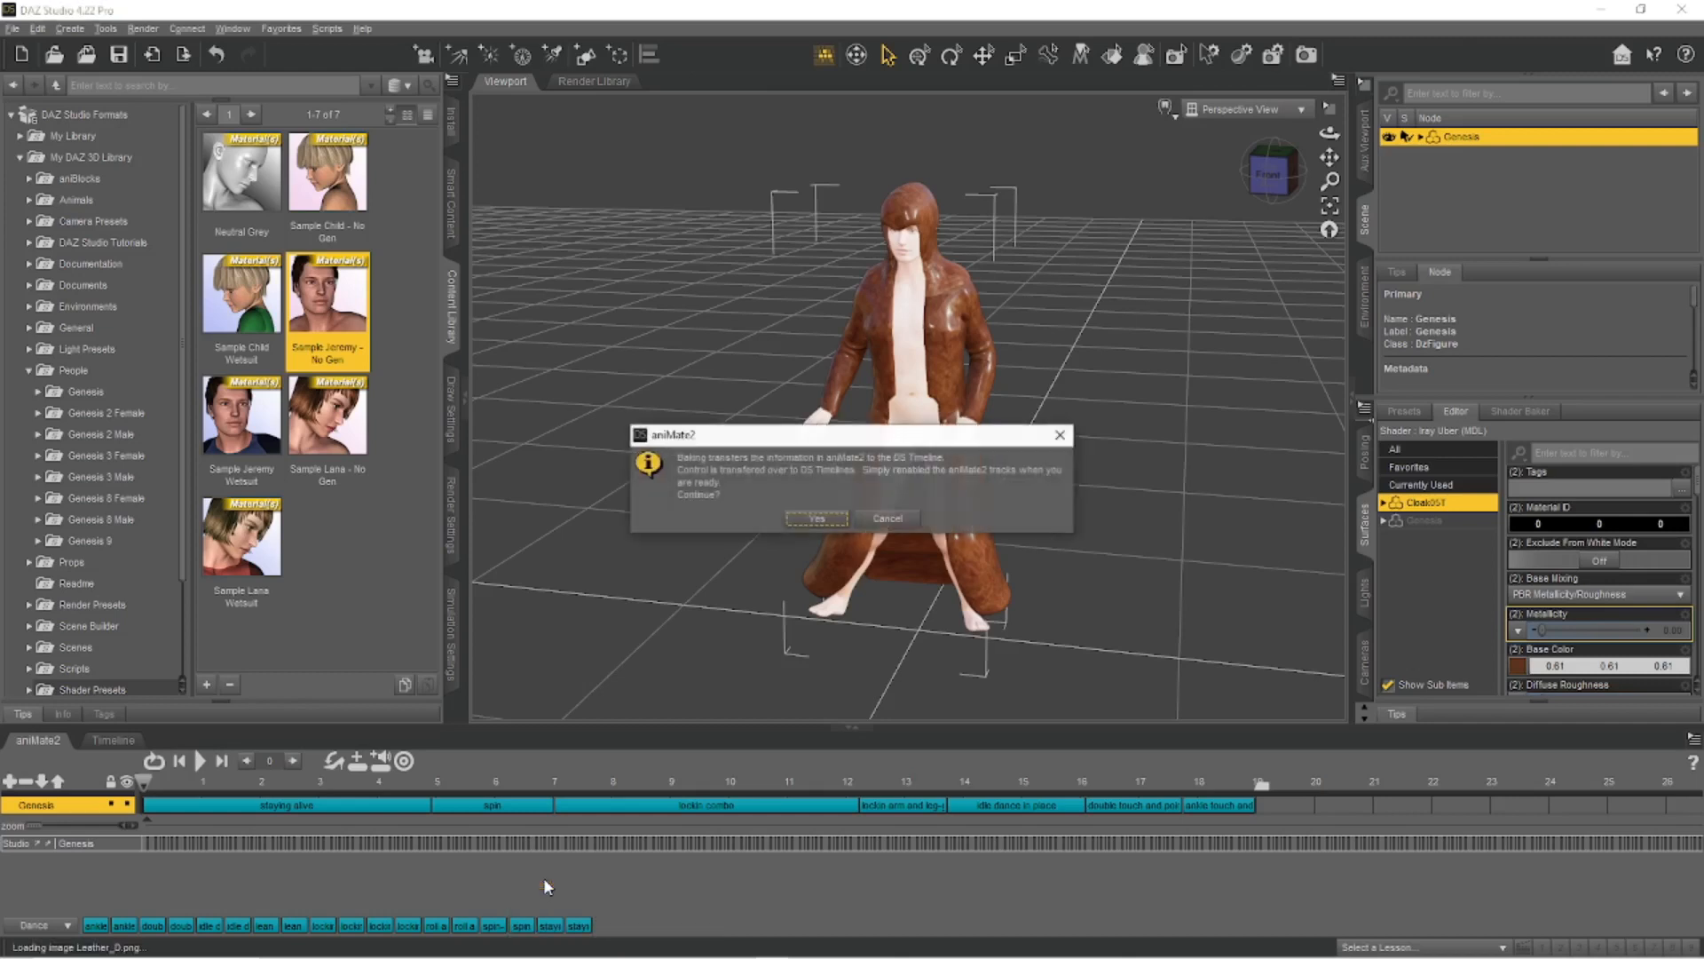
{"action": "left_click", "coordinate": [814, 518]}
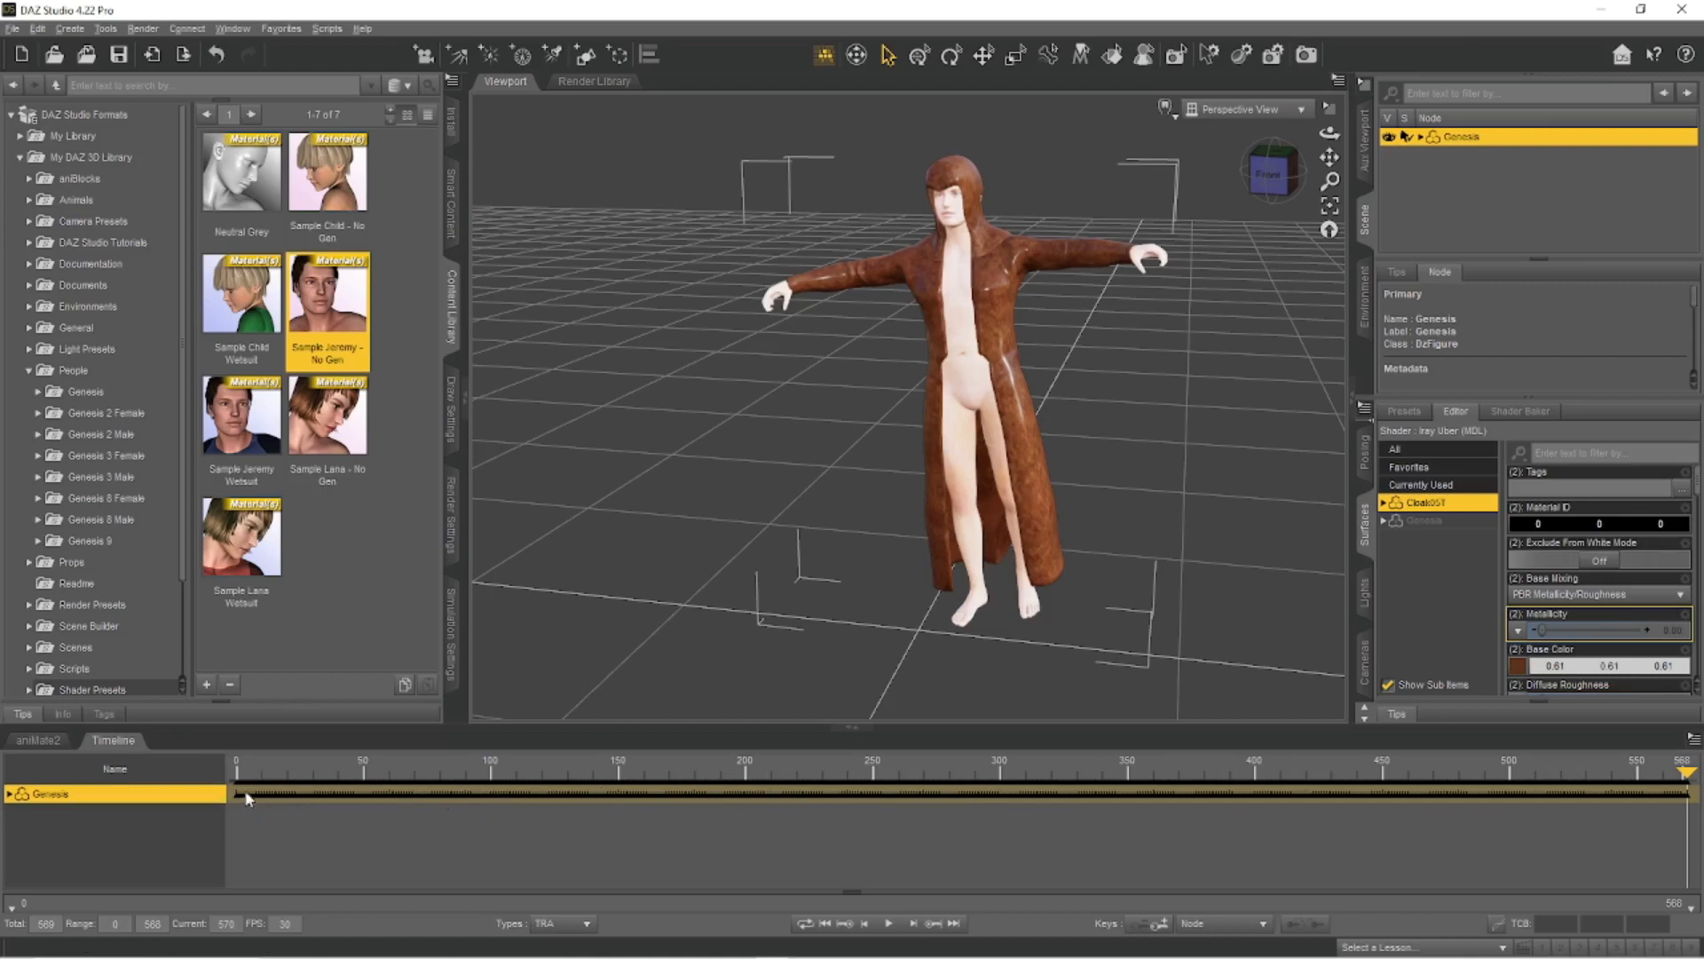
{"action": "left_click", "coordinate": [1683, 771]}
{"action": "left_click_drag", "start_coordinate": [1641, 785], "coordinate": [212, 810]}
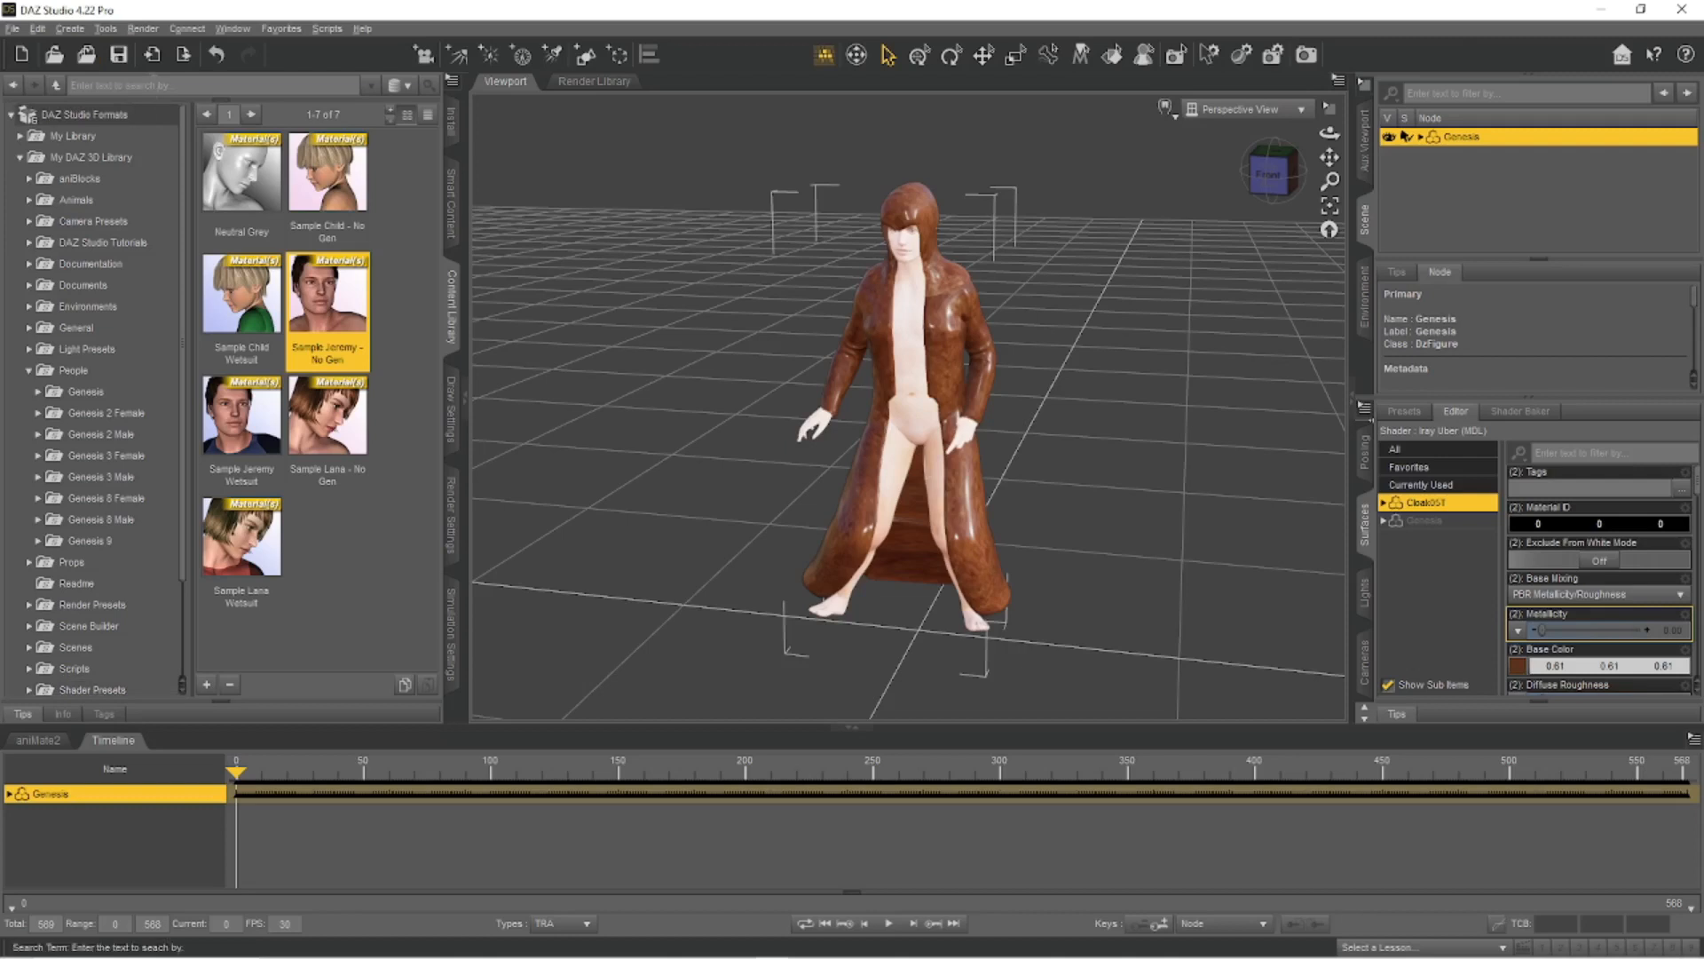
Open the Daz To Unity bridge for Genesis, show its advanced settings and choose the 2020+ HDRP plugin version.
{"action": "left_click", "coordinate": [13, 28]}
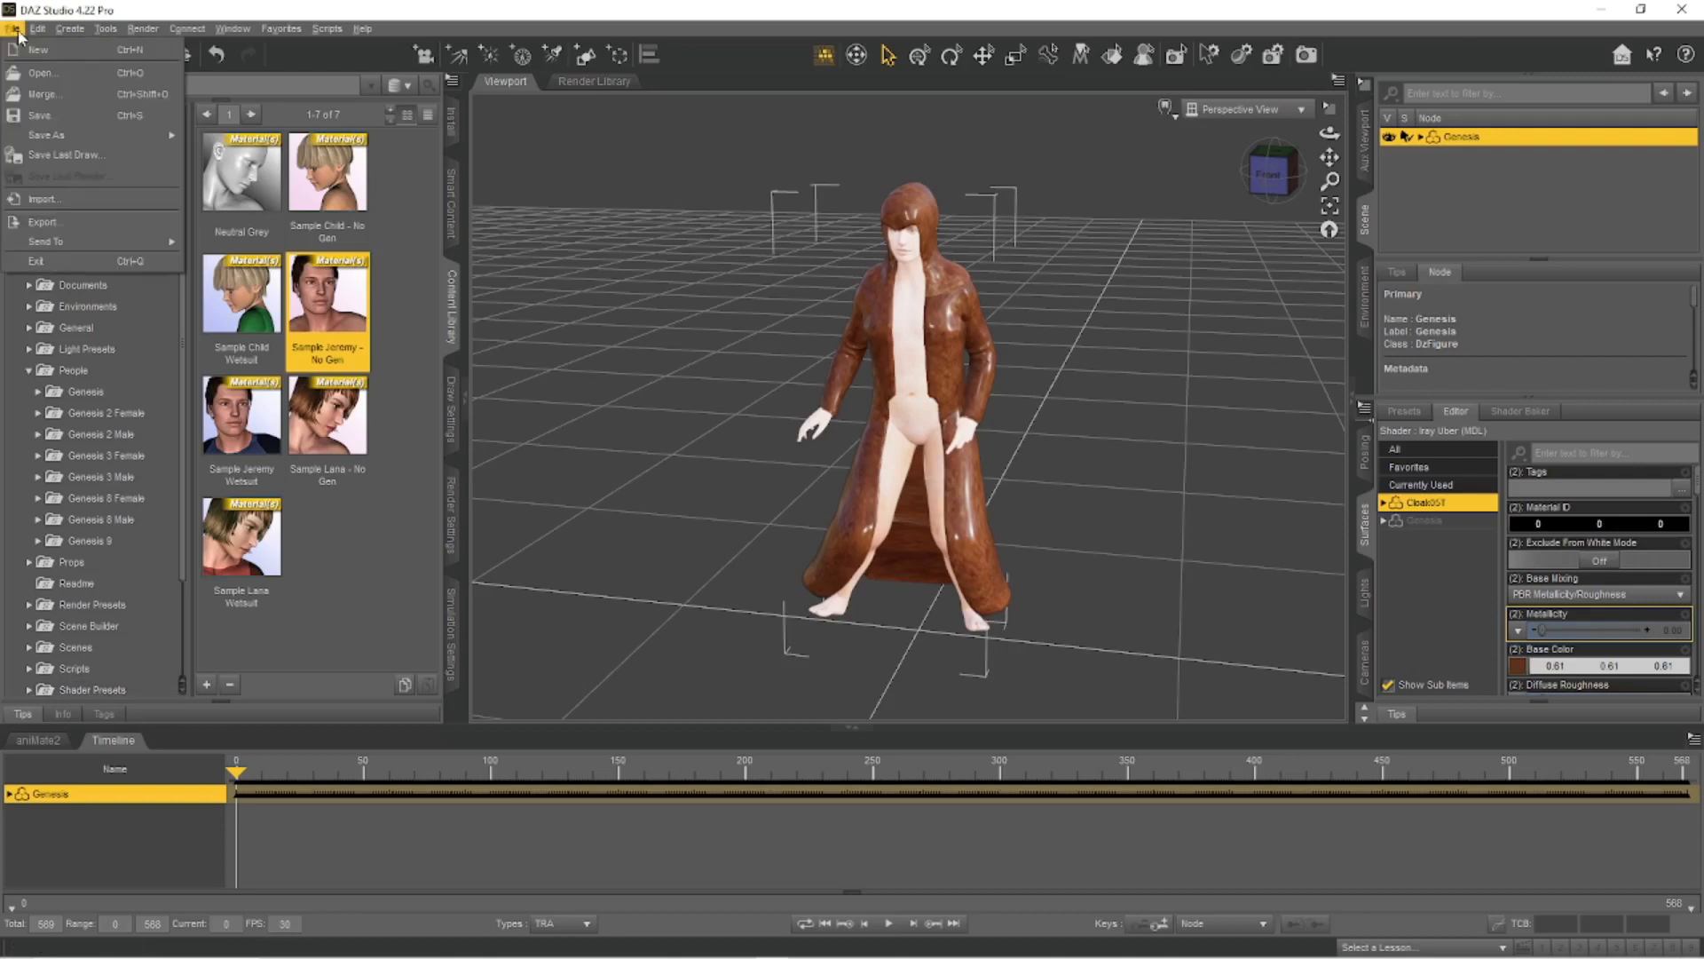
{"action": "mouse_move", "coordinate": [45, 243]}
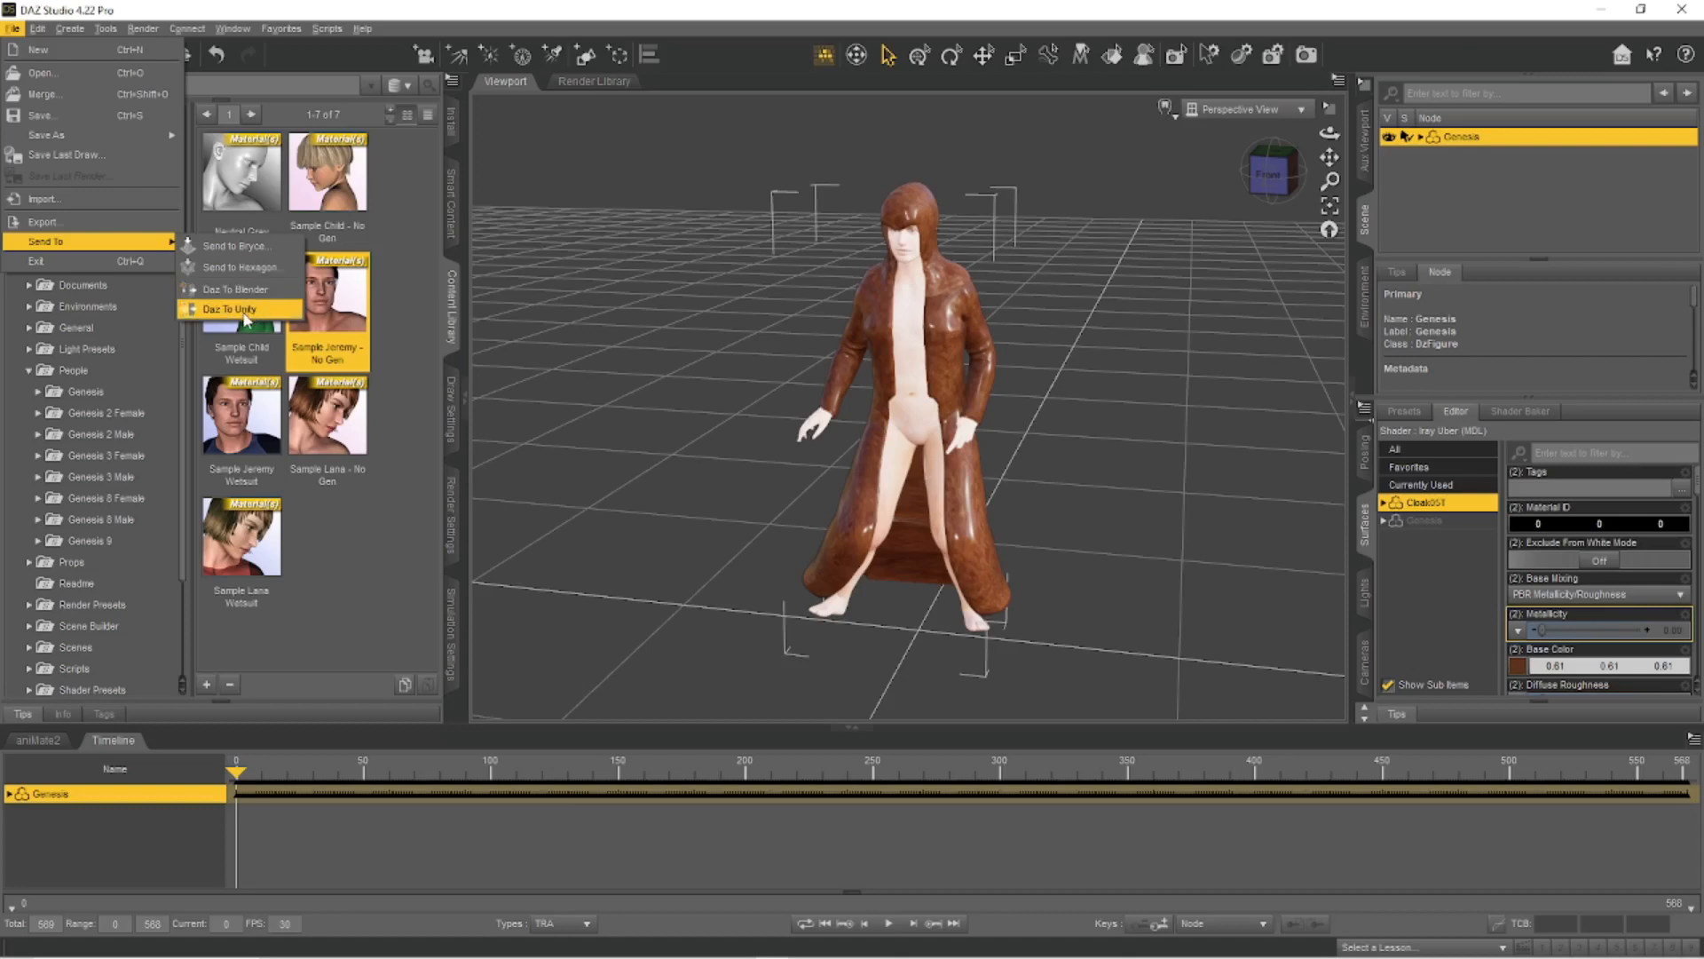
{"action": "left_click", "coordinate": [233, 310]}
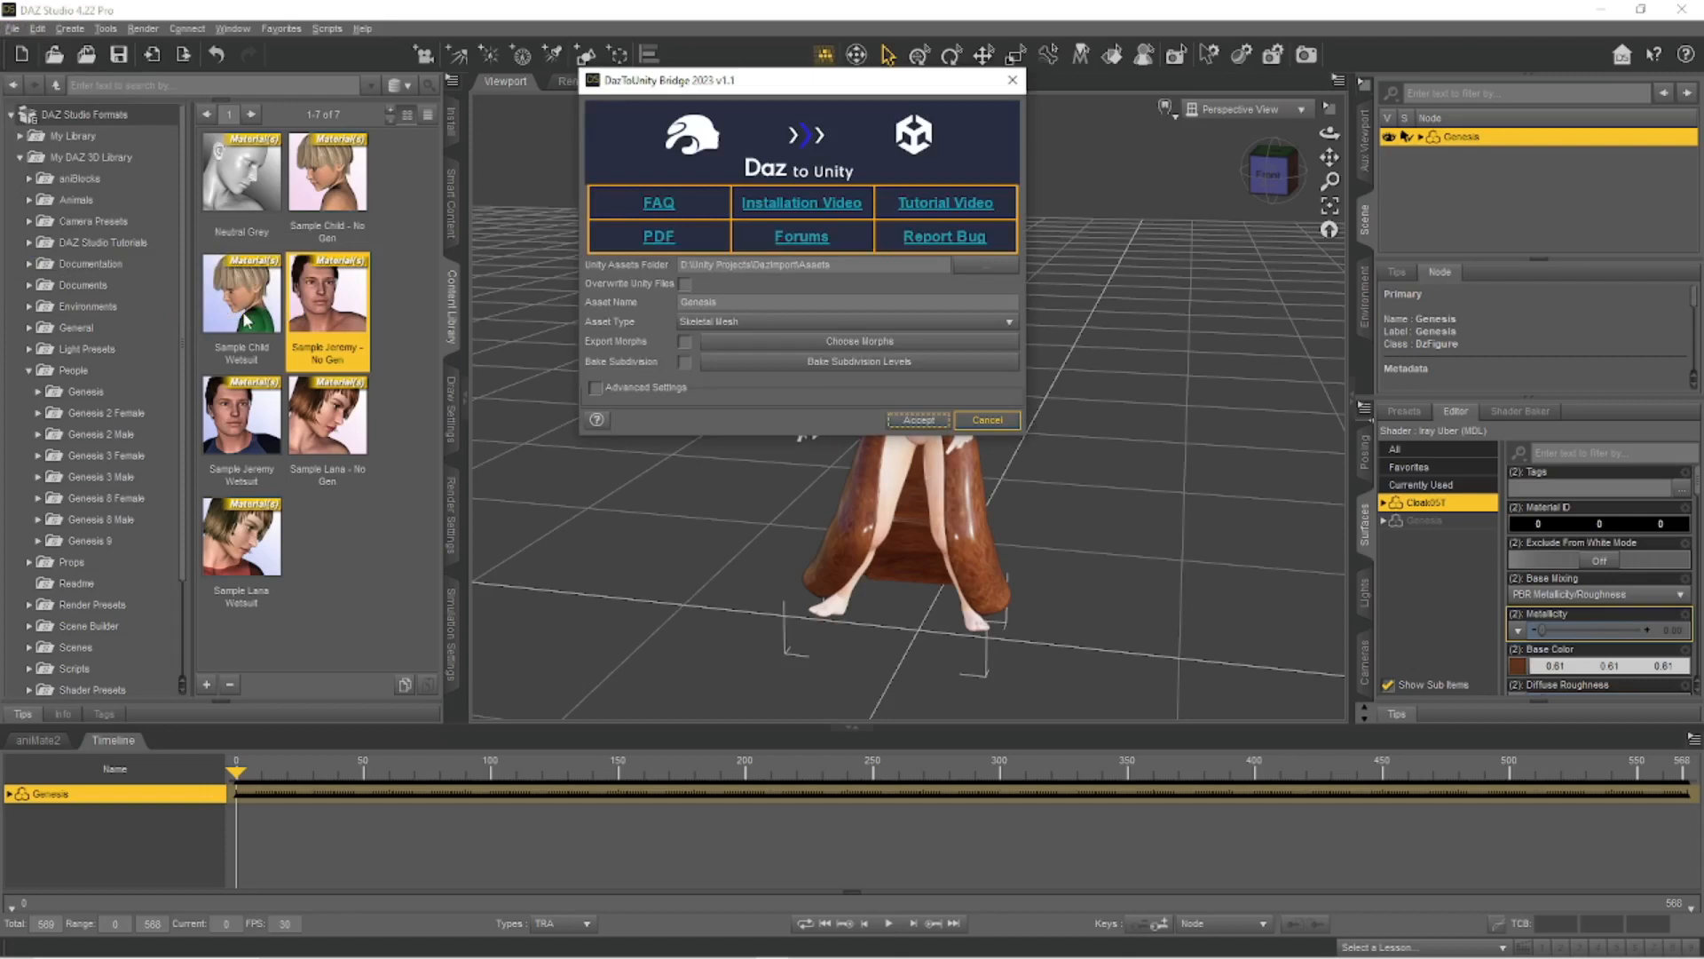
{"action": "left_click_drag", "start_coordinate": [767, 79], "coordinate": [640, 124]}
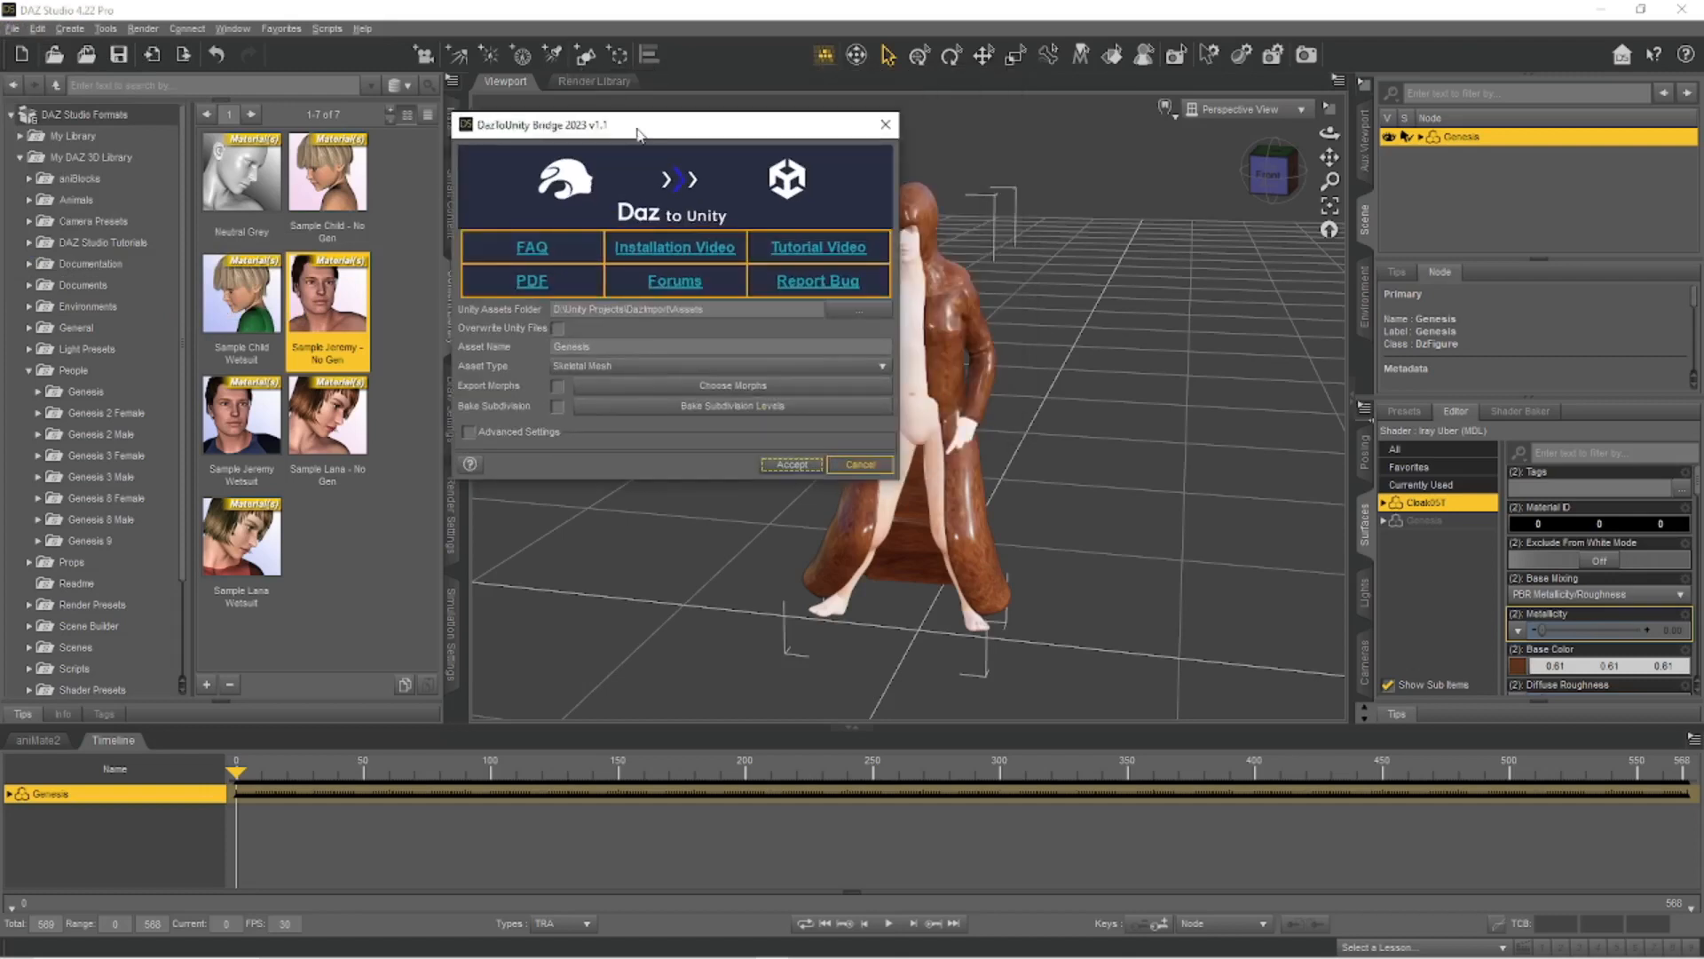
{"action": "left_click", "coordinate": [468, 432]}
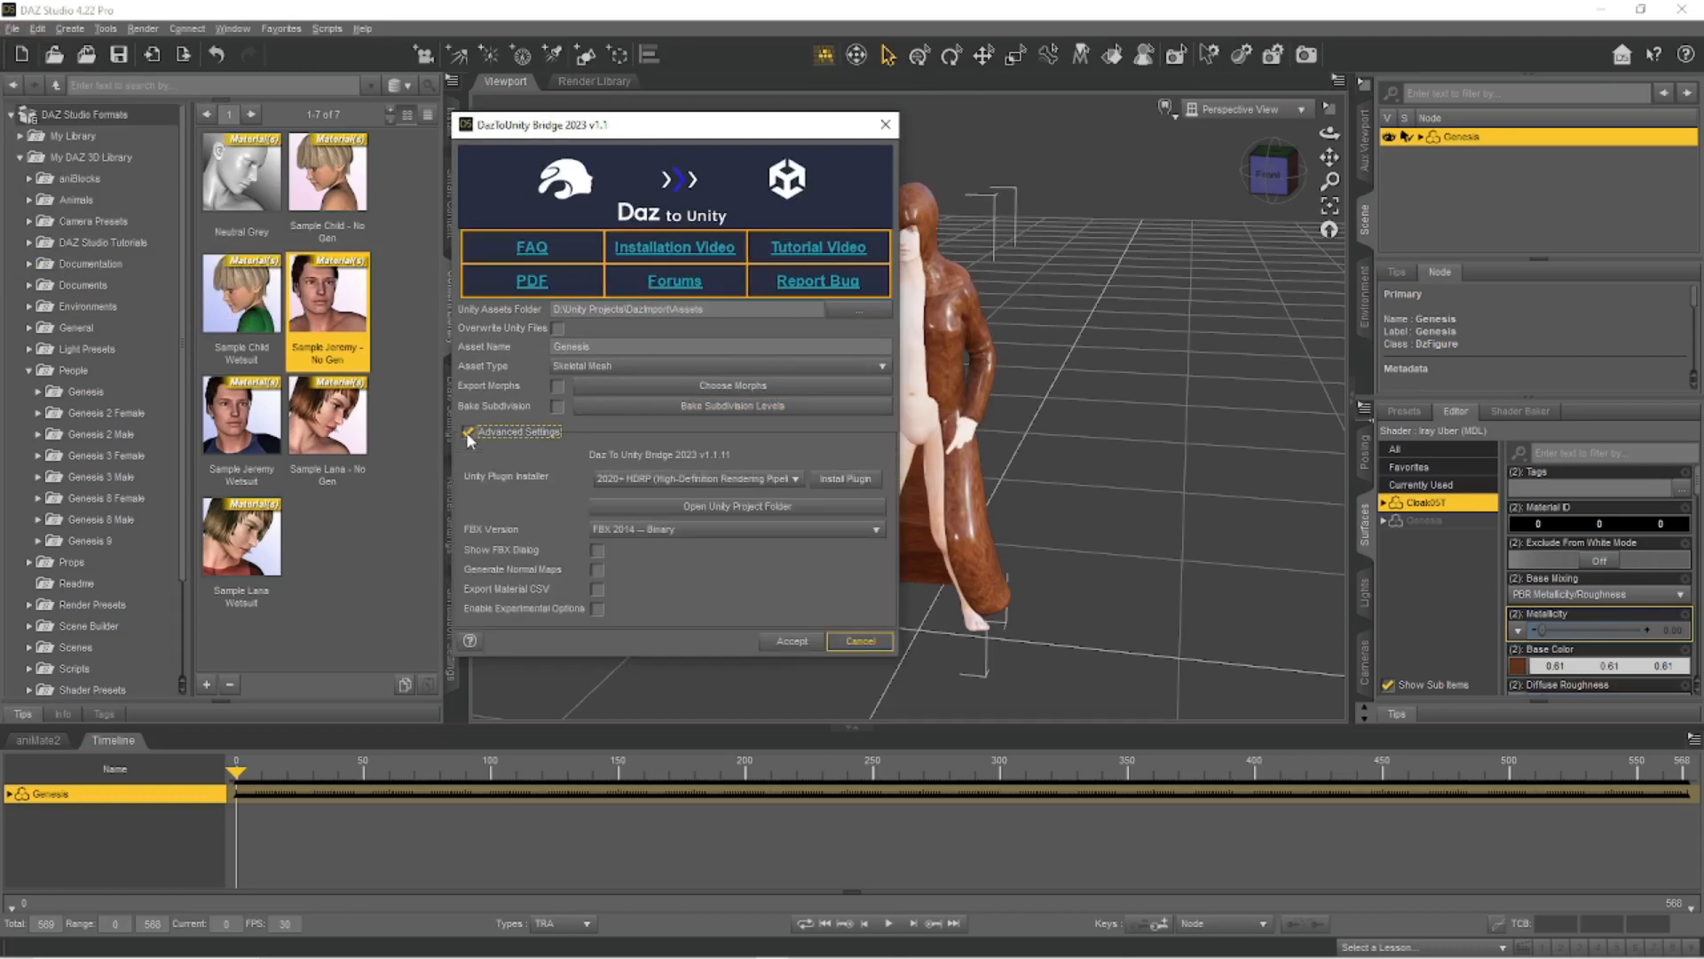
{"action": "left_click", "coordinate": [629, 484]}
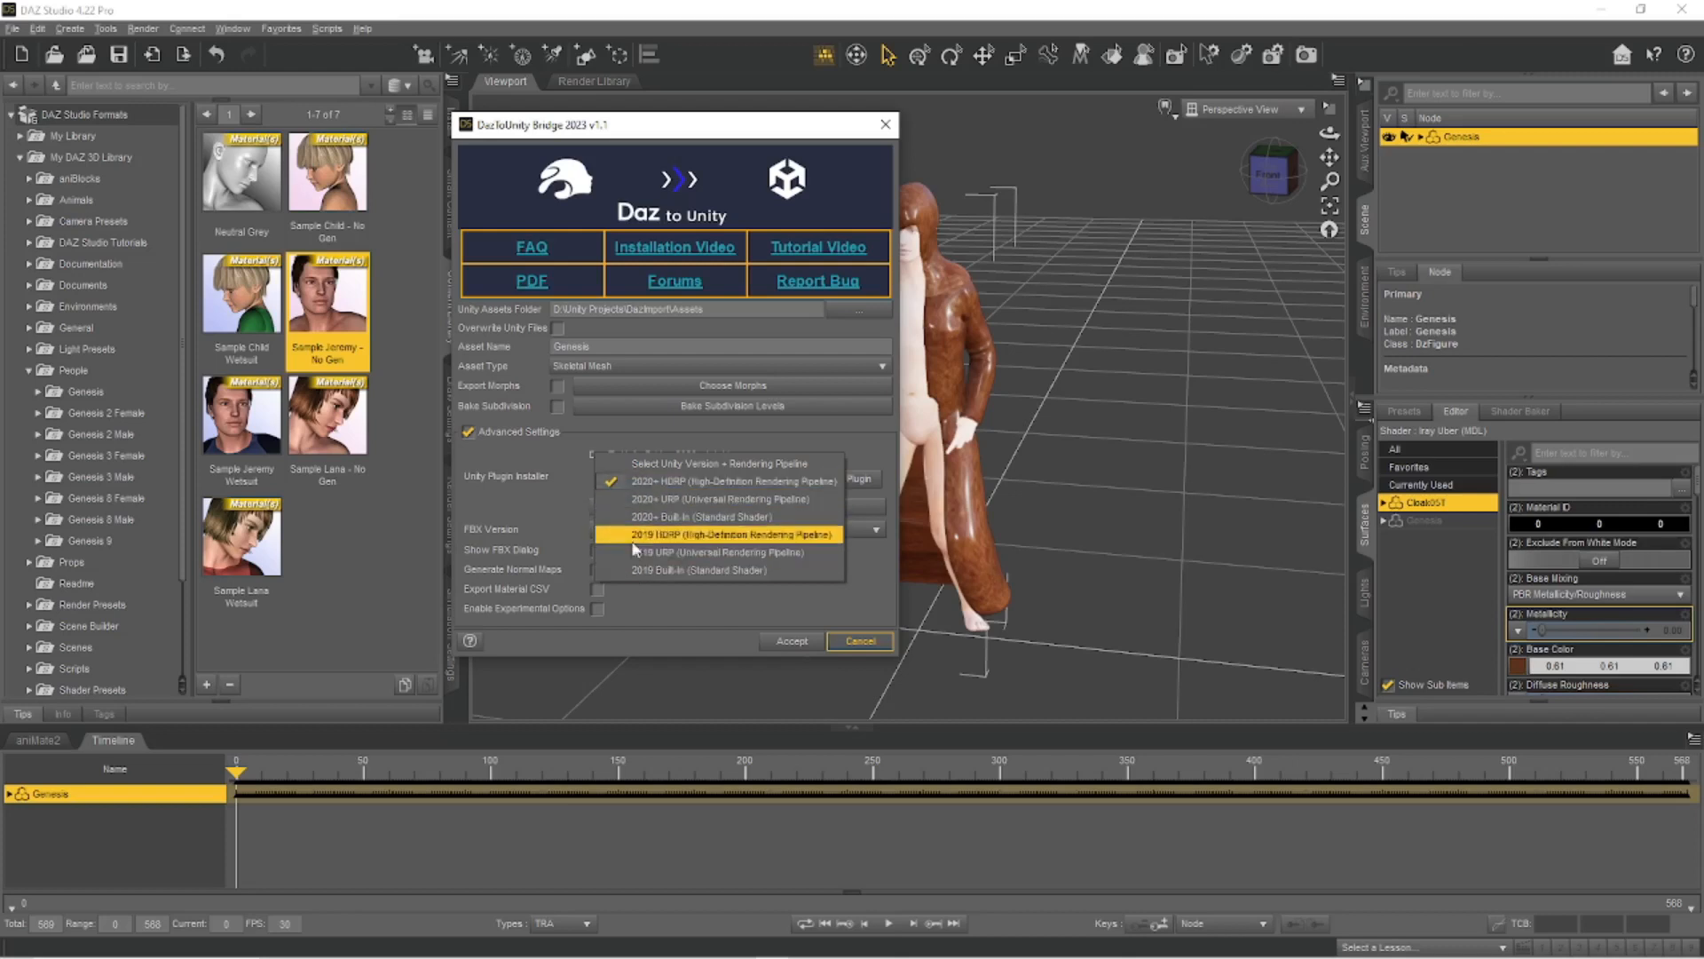
{"action": "left_click", "coordinate": [676, 487]}
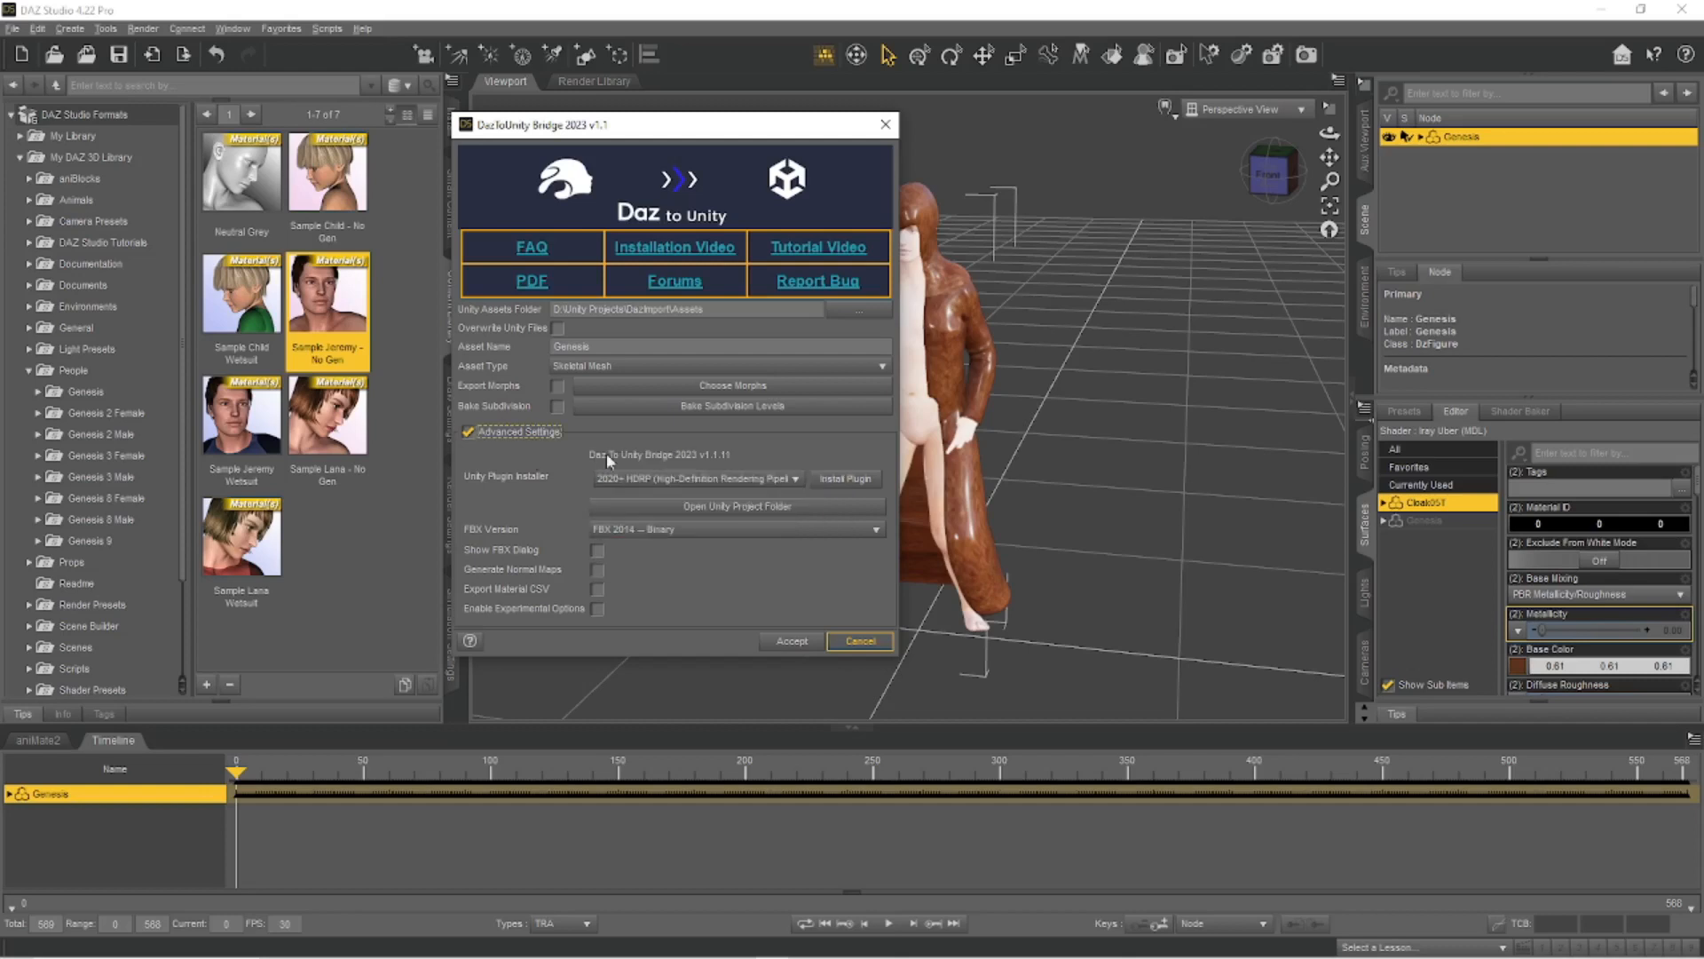
Set the asset type to Animation, check the Unity assets folder path and export Genesis through the bridge.
{"action": "left_click", "coordinate": [631, 371]}
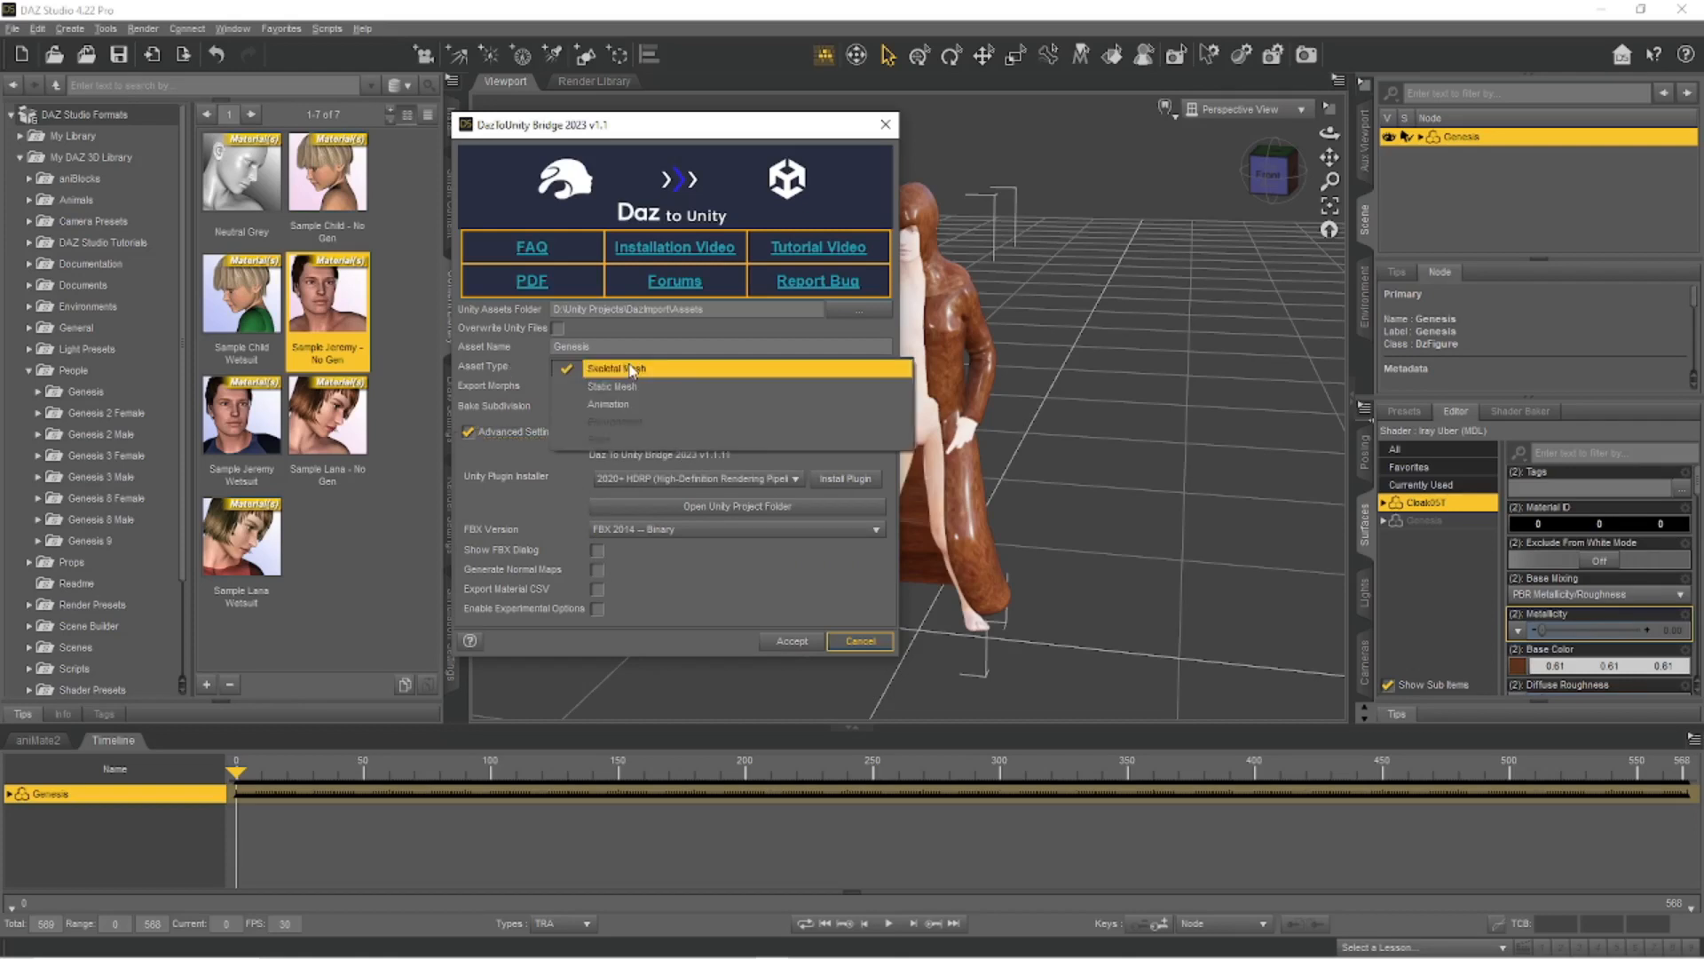
{"action": "left_click", "coordinate": [619, 409]}
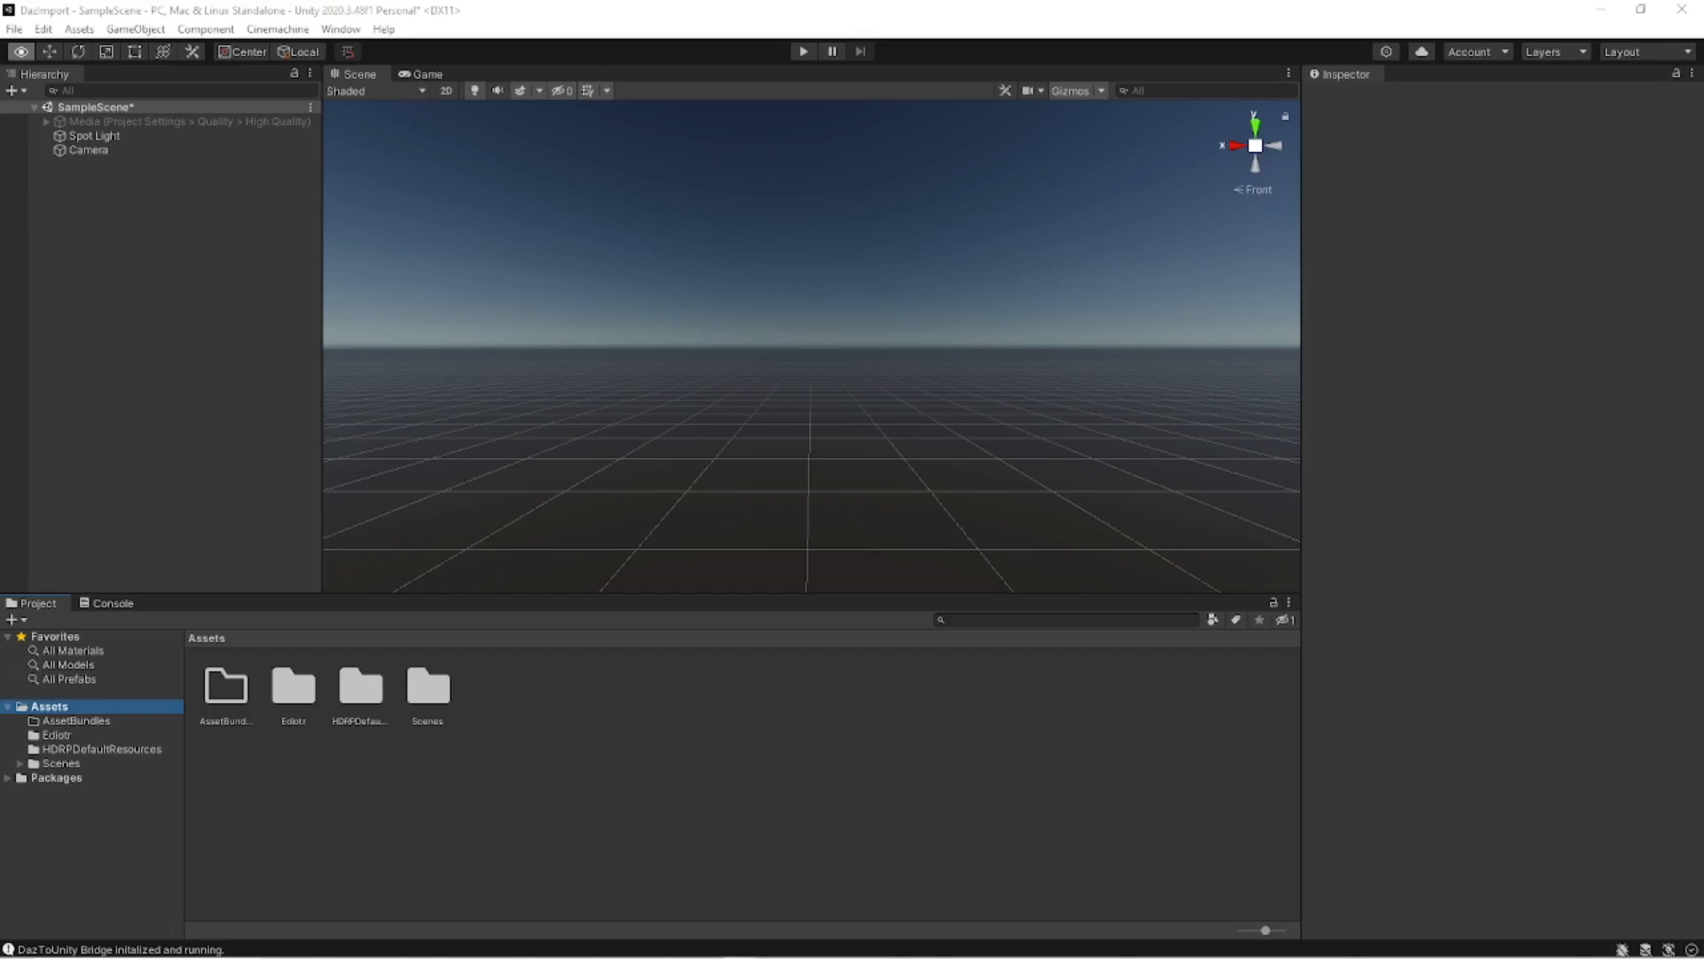
{"action": "key", "text": "w"}
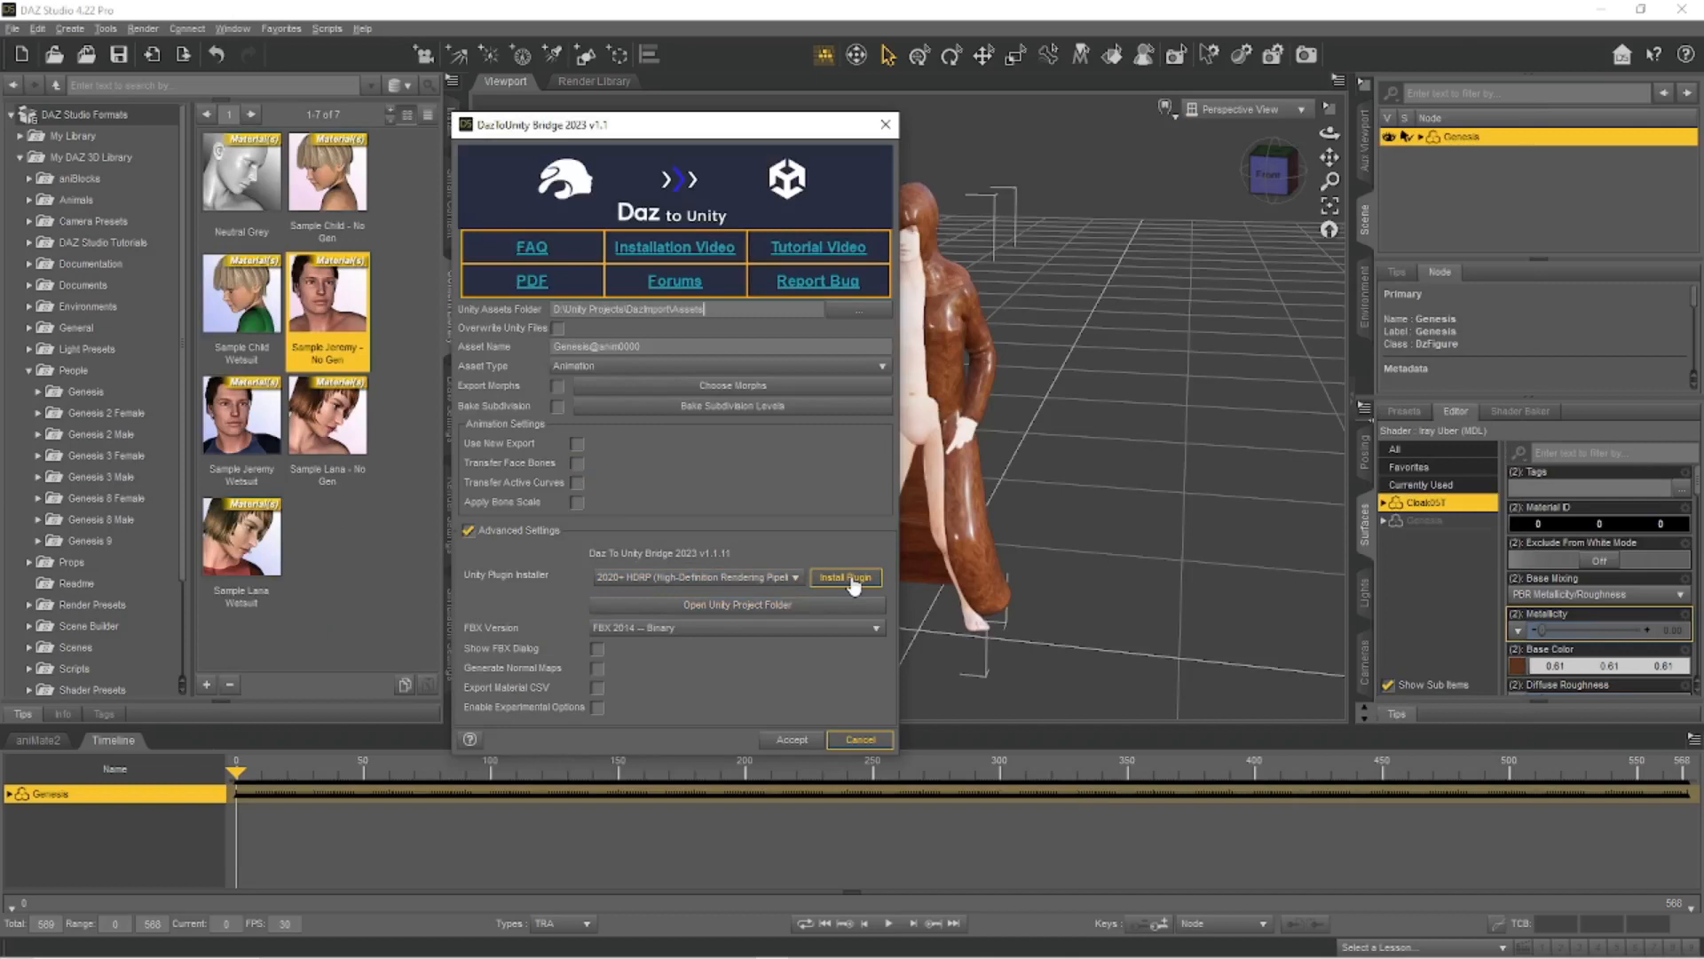
{"action": "left_click", "coordinate": [713, 310]}
{"action": "left_click_drag", "start_coordinate": [715, 309], "coordinate": [548, 310]}
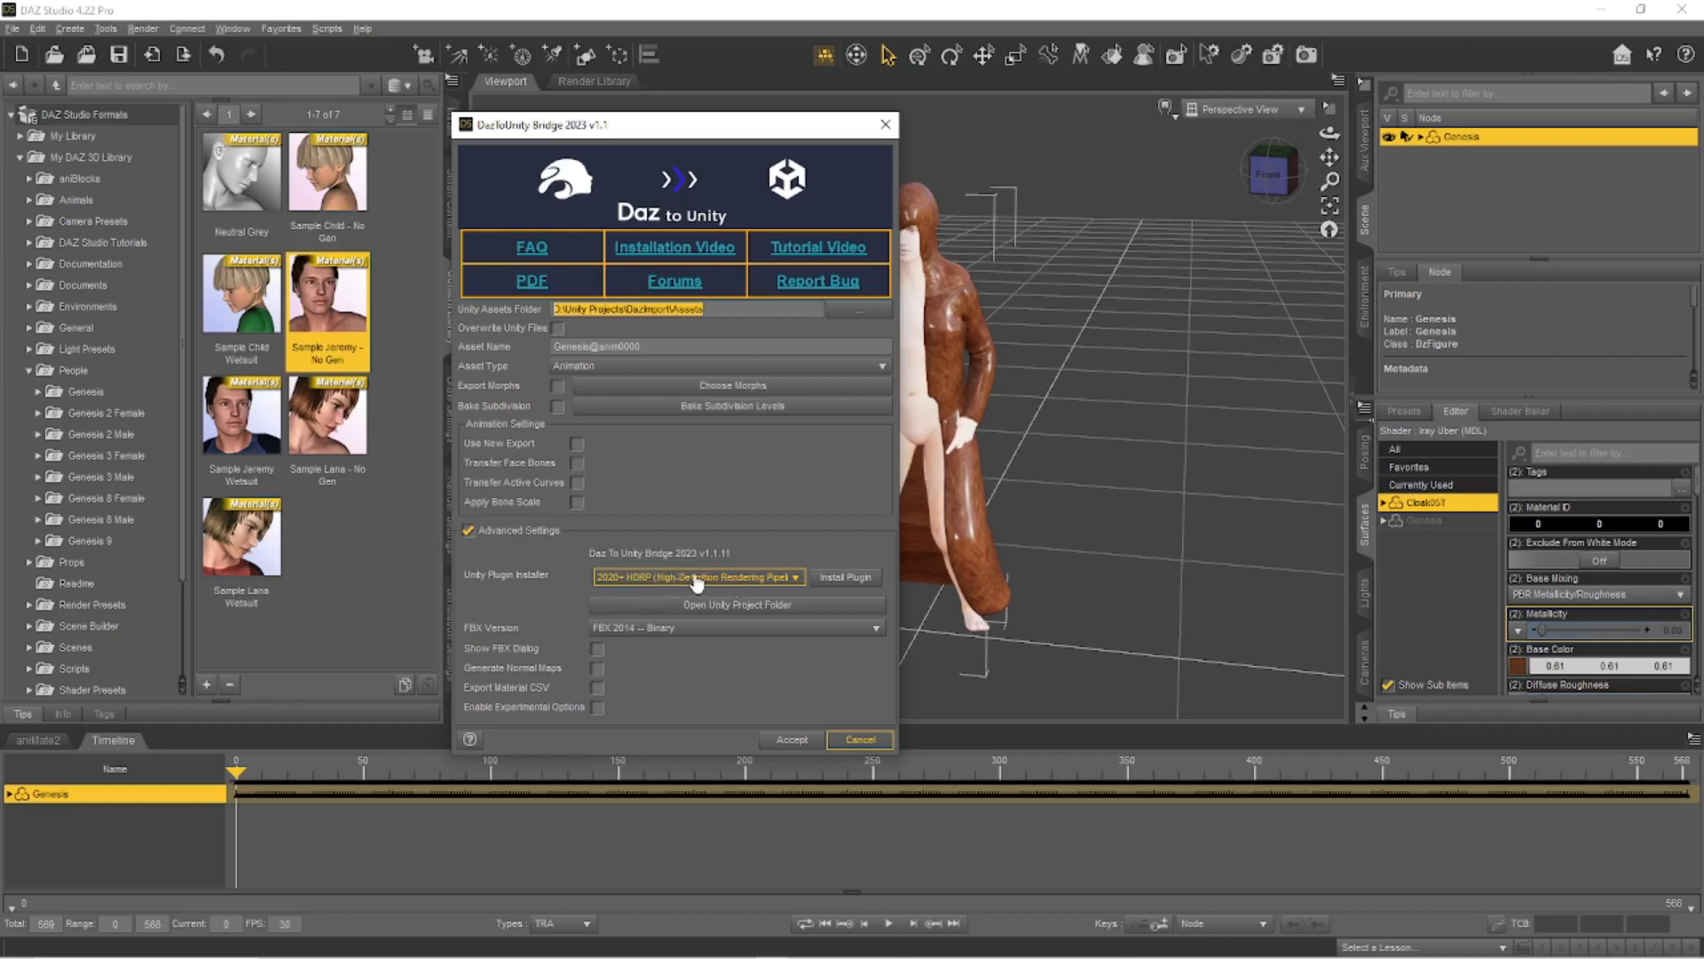
{"action": "left_click", "coordinate": [789, 740]}
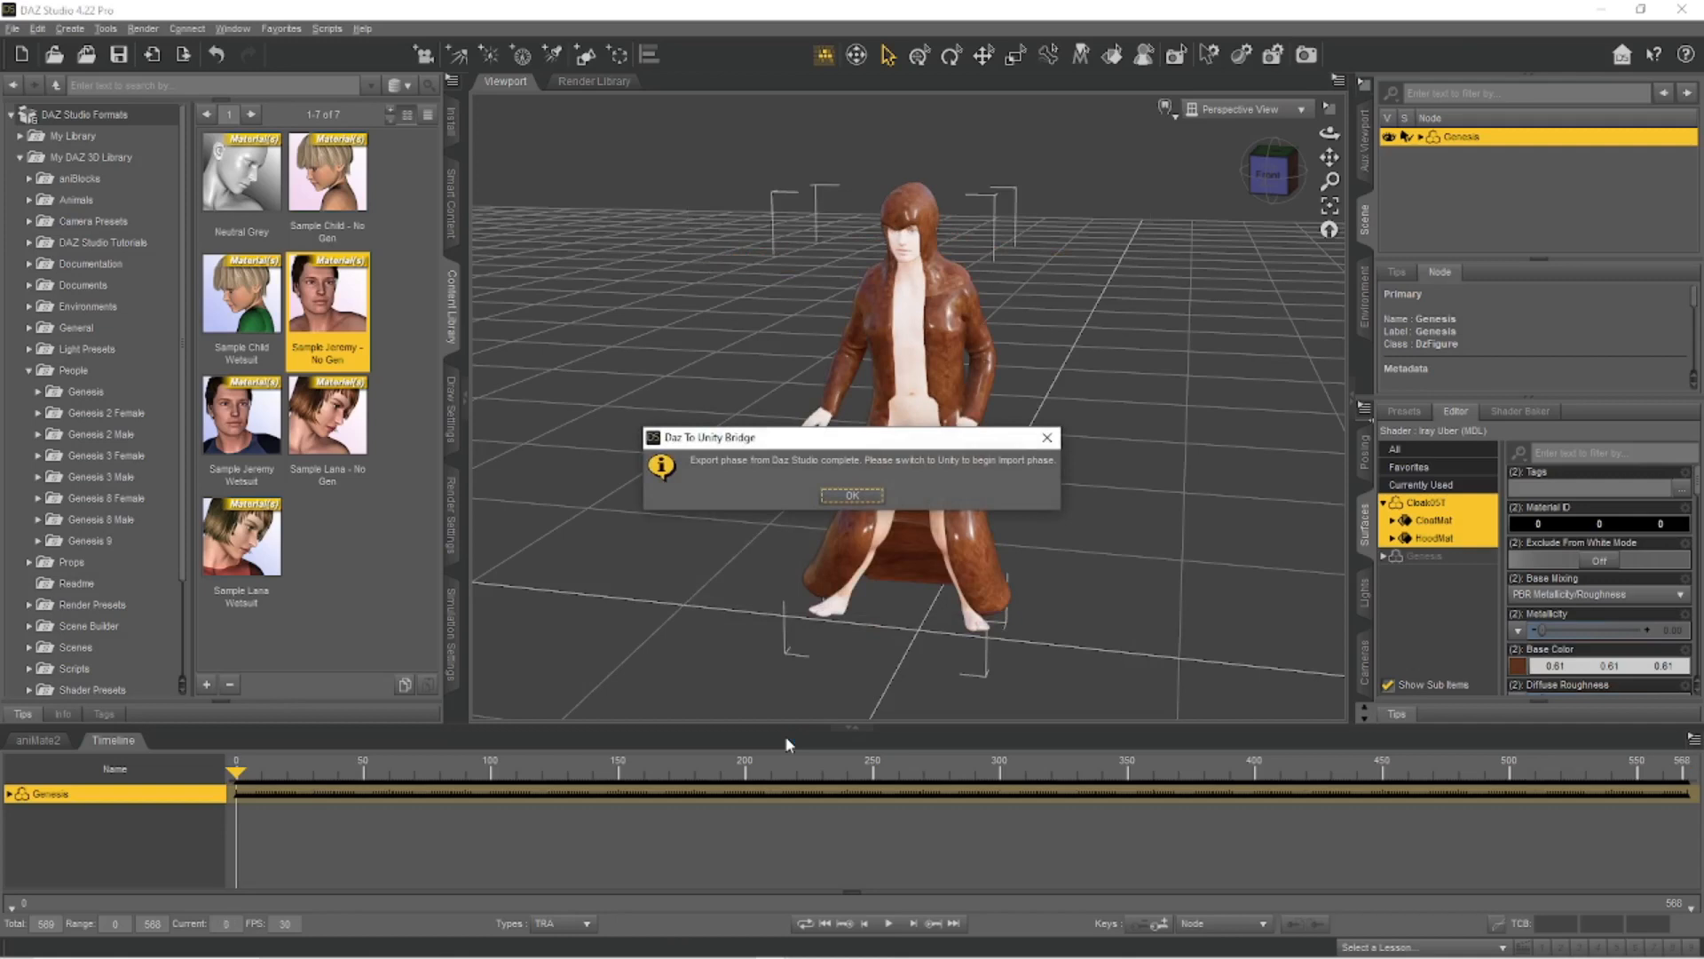
{"action": "left_click", "coordinate": [851, 497]}
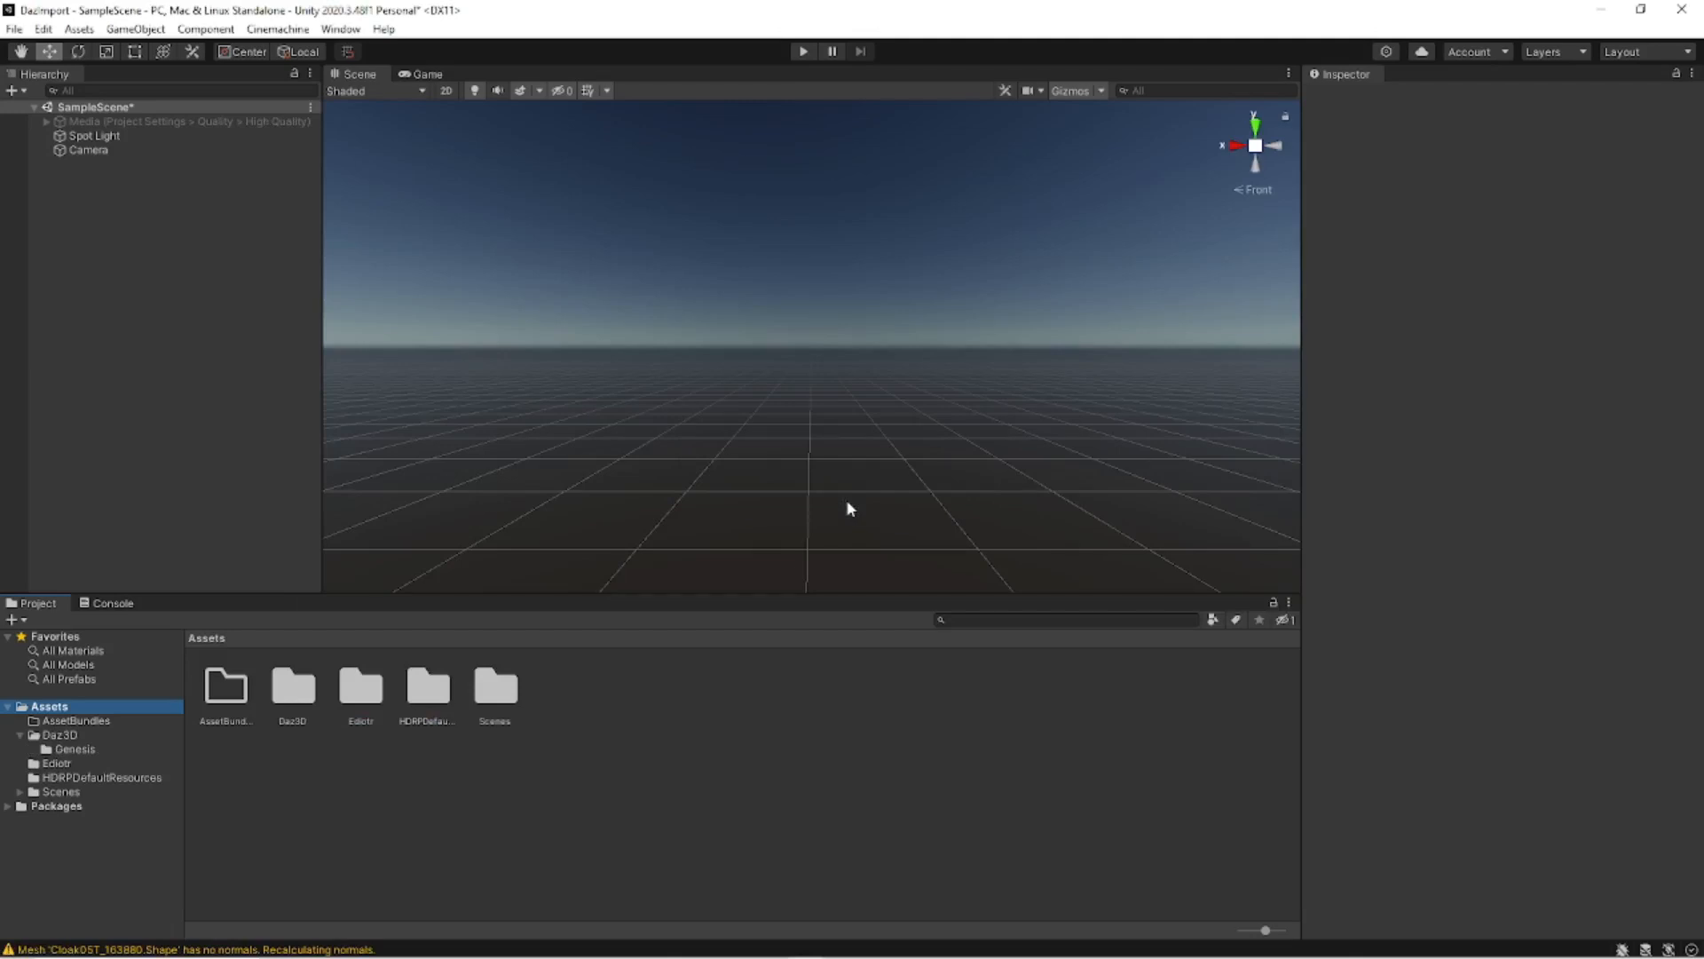
Switch to Unity and open the Genesis folder inside the Daz3D assets.
{"action": "left_click", "coordinate": [61, 736]}
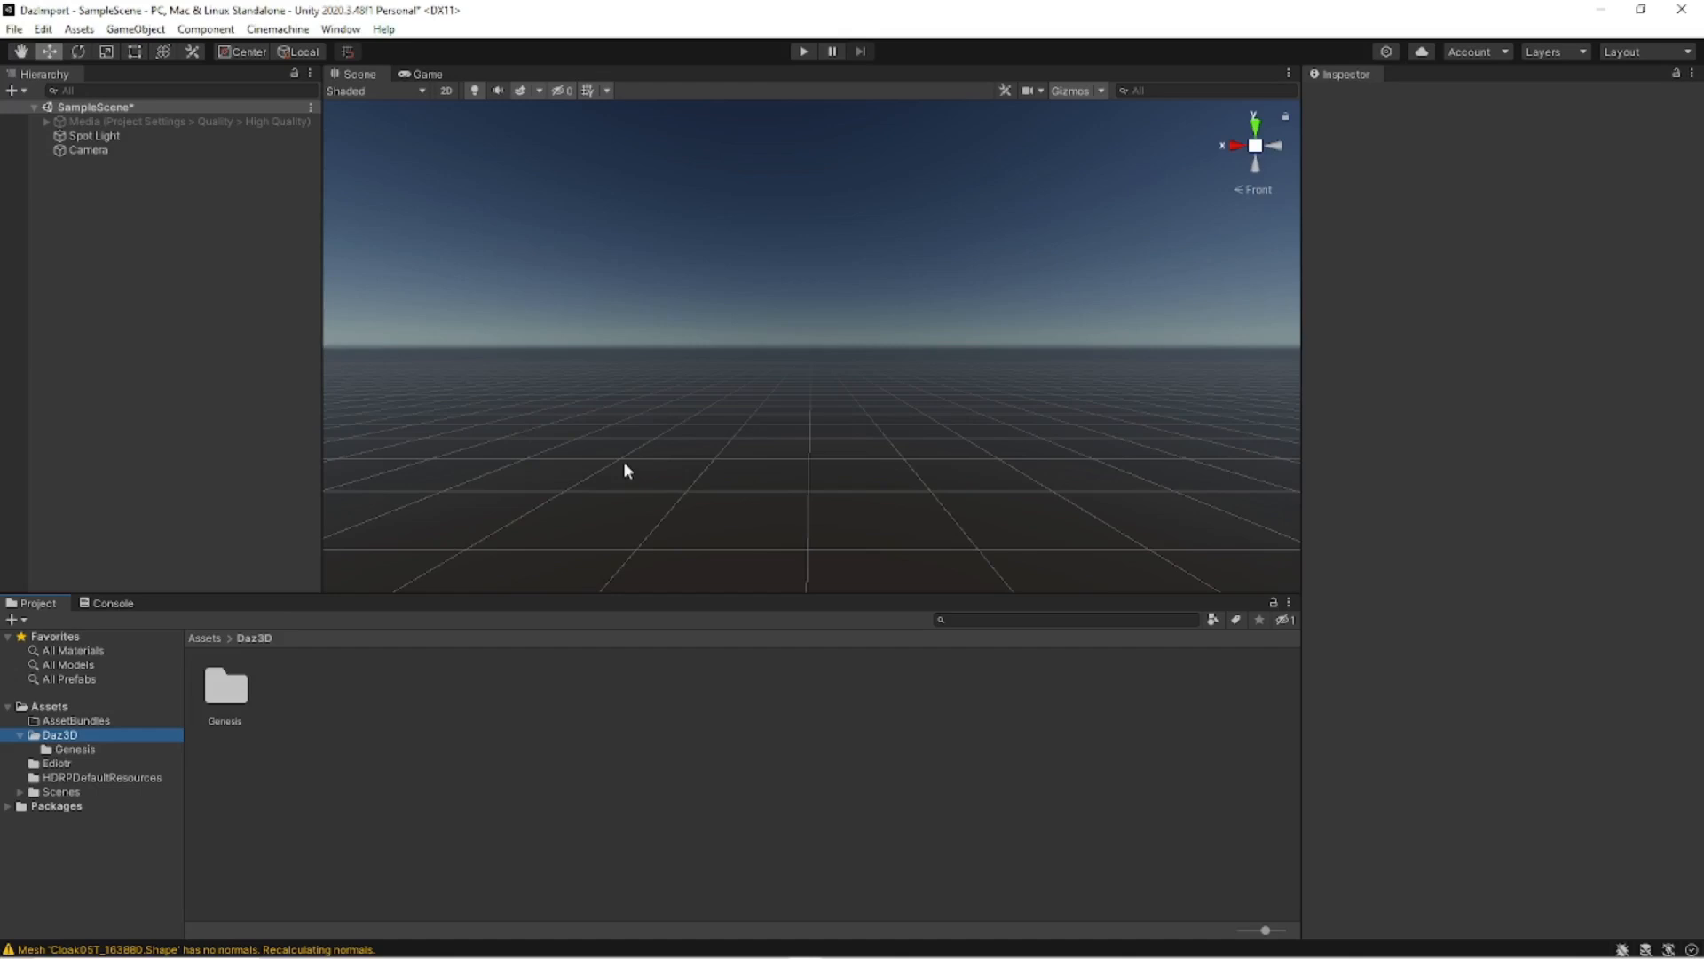
{"action": "key", "text": "Up"}
{"action": "left_click", "coordinate": [63, 738]}
{"action": "left_click", "coordinate": [80, 748]}
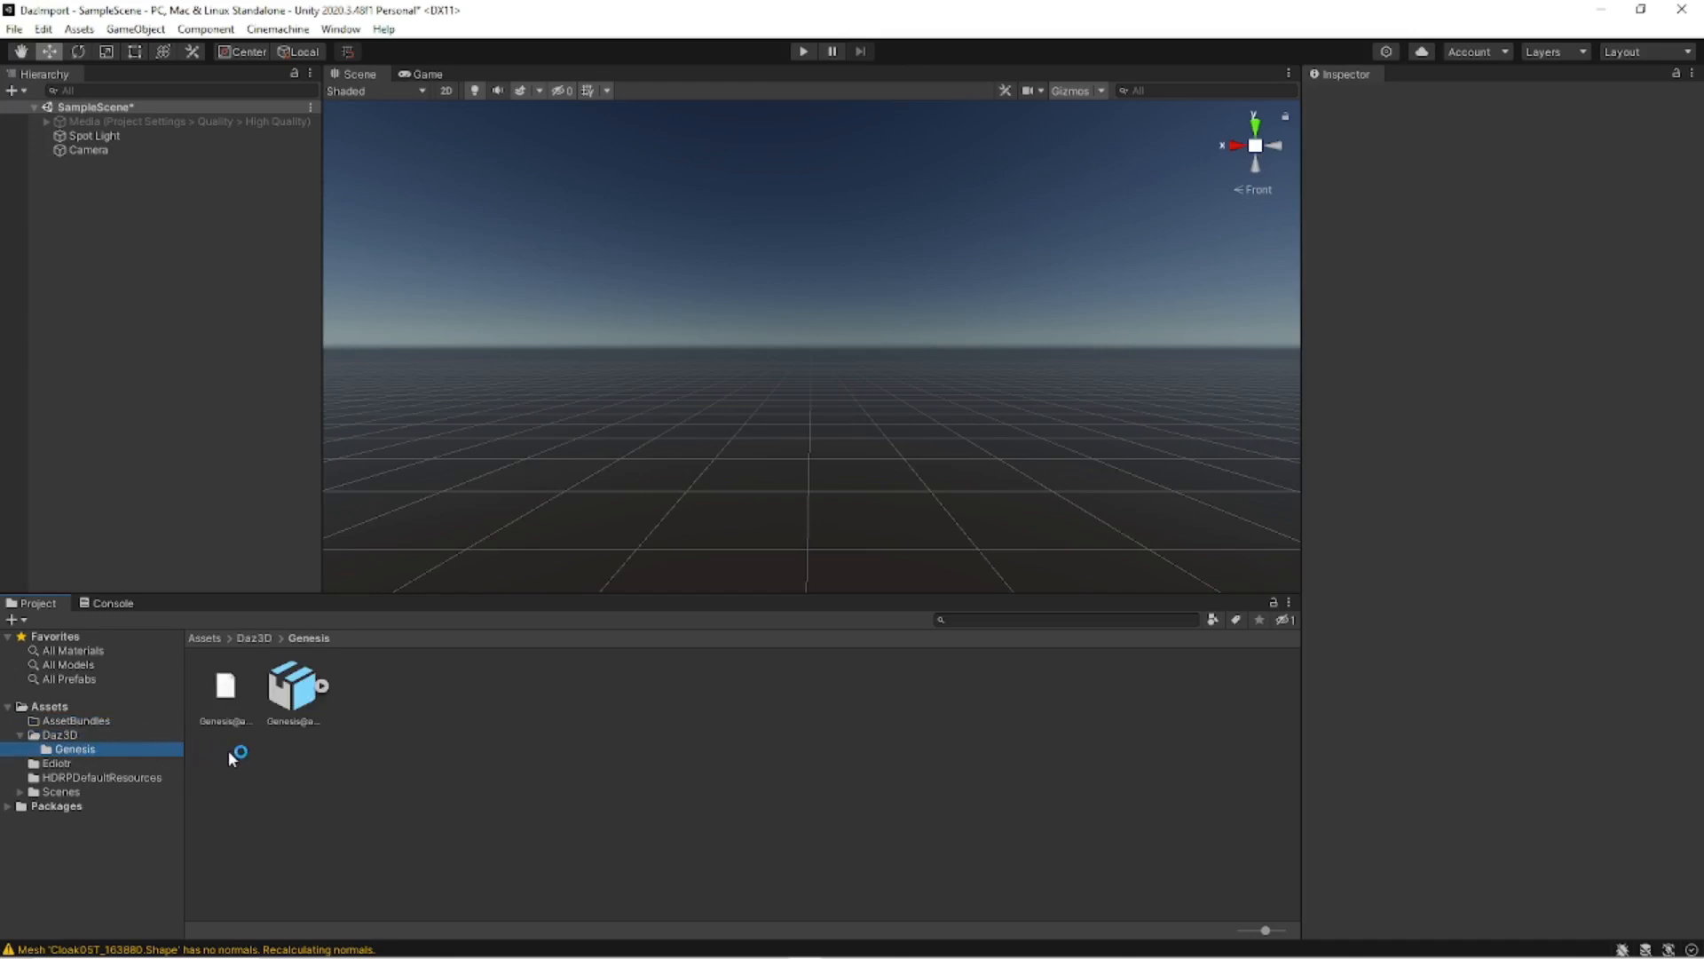
Add the imported Genesis@anim0000 model from the Genesis folder to the SampleScene hierarchy.
{"action": "left_click", "coordinate": [282, 688]}
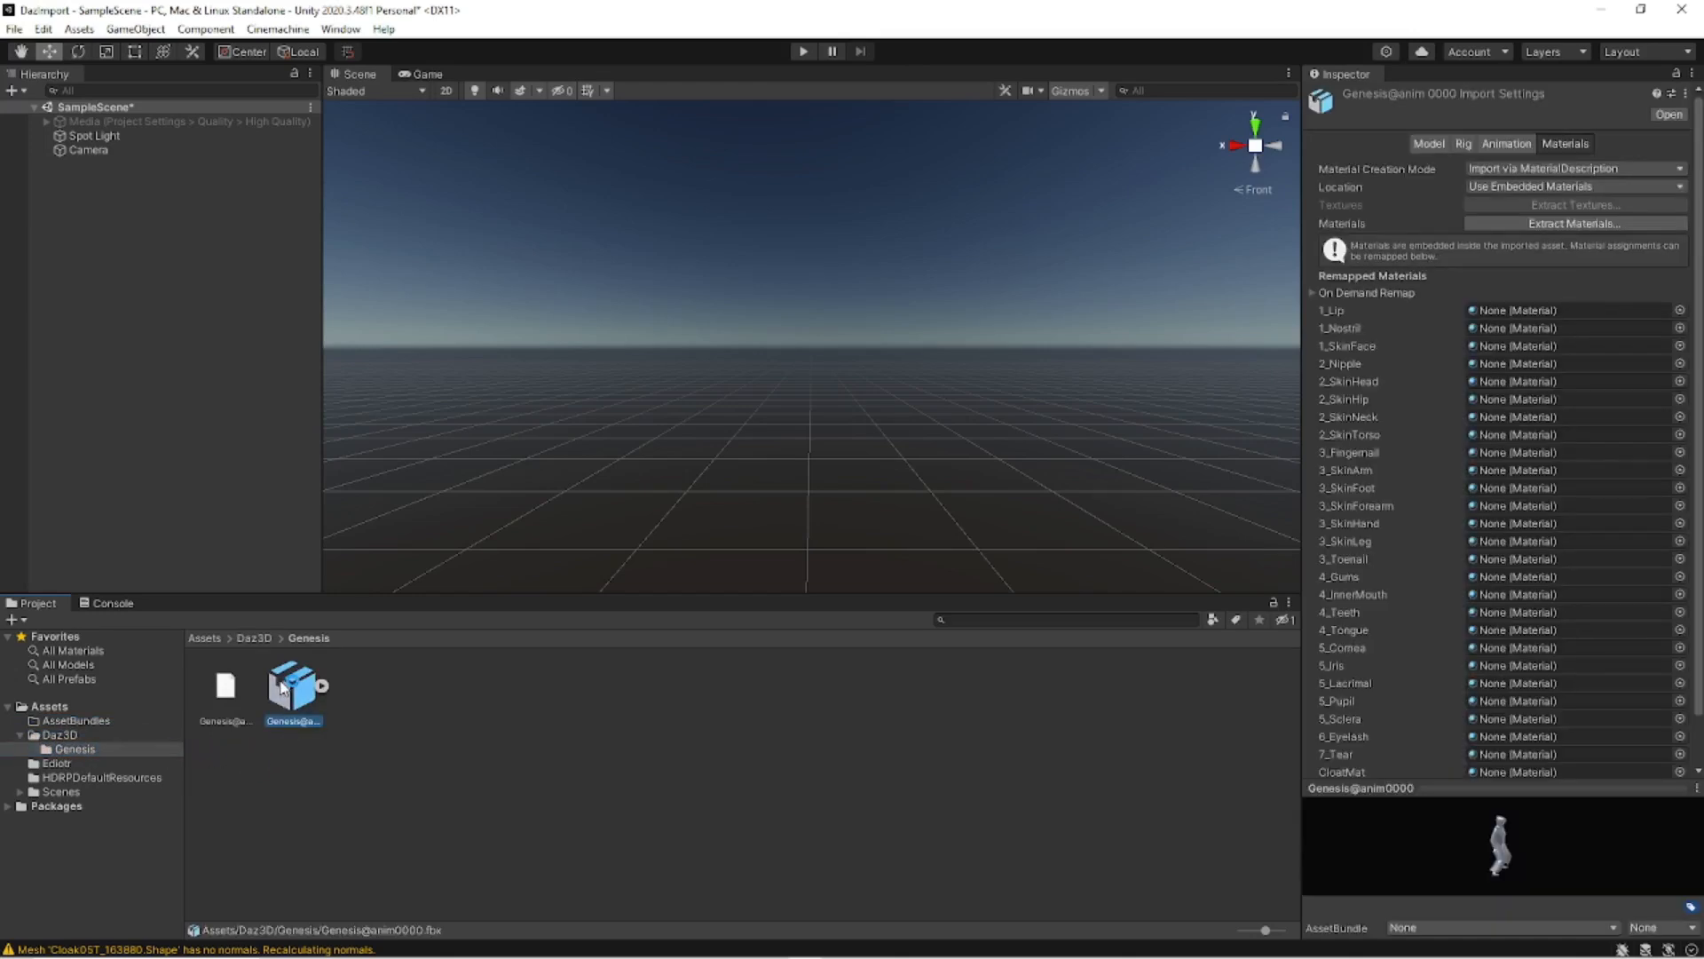
{"action": "left_click_drag", "start_coordinate": [282, 687], "coordinate": [122, 142]}
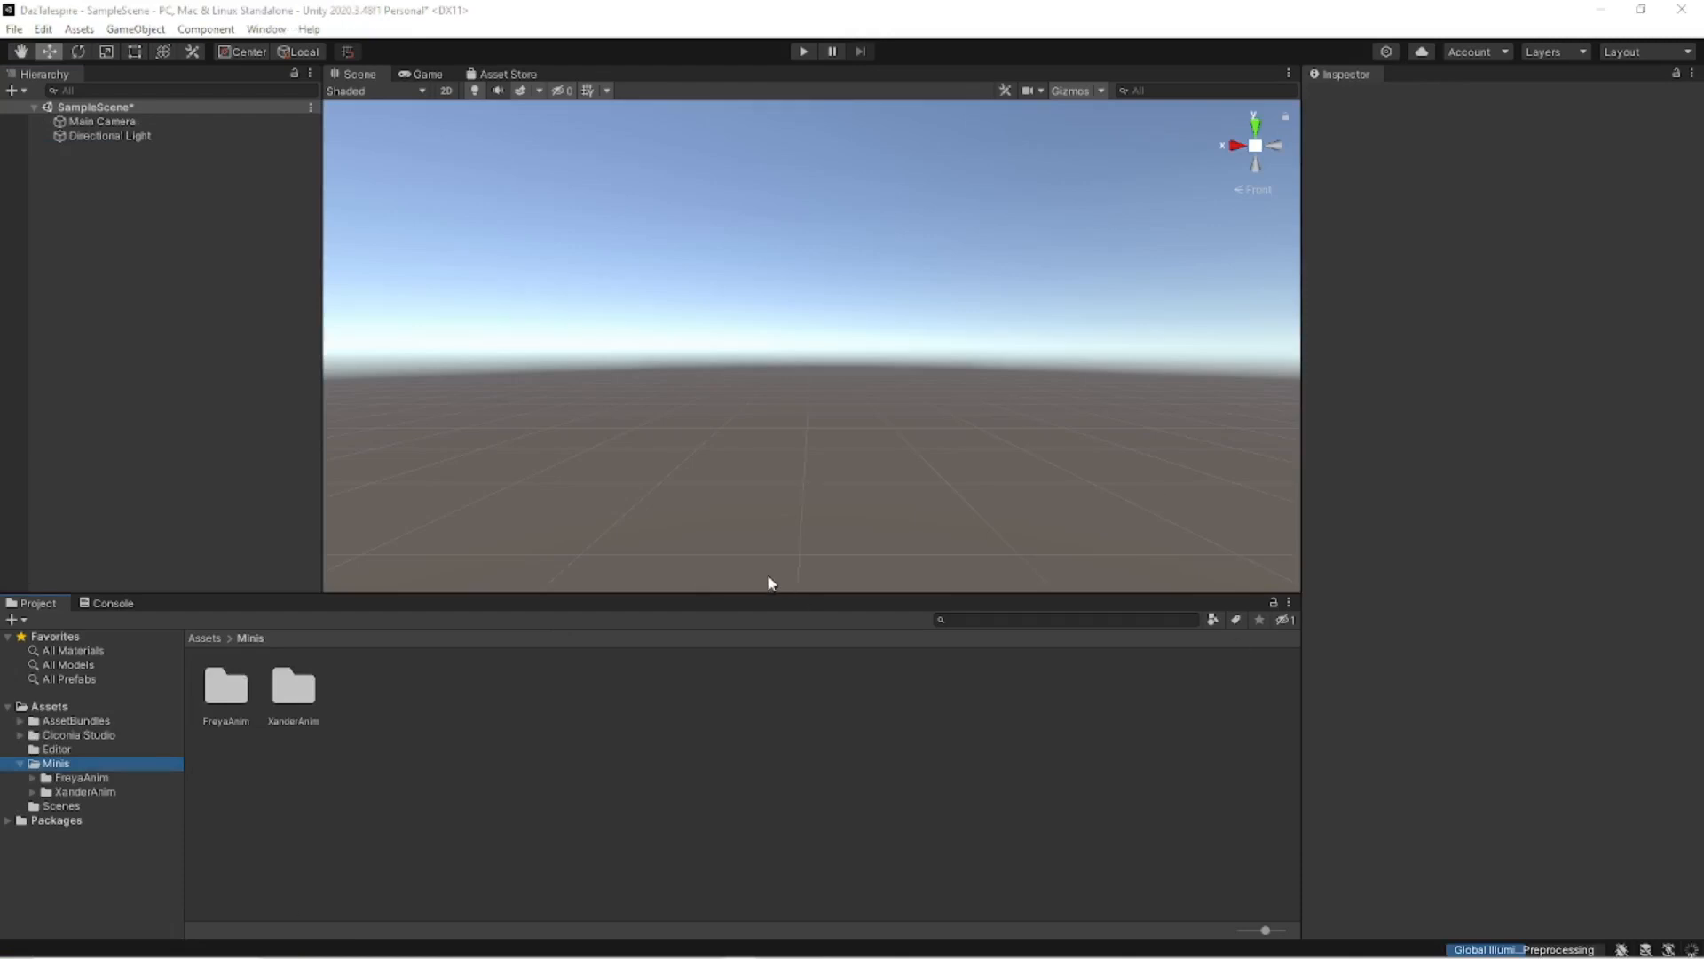
Create a folder named Tutorial inside the Minis assets folder and open it.
{"action": "left_click", "coordinate": [238, 702]}
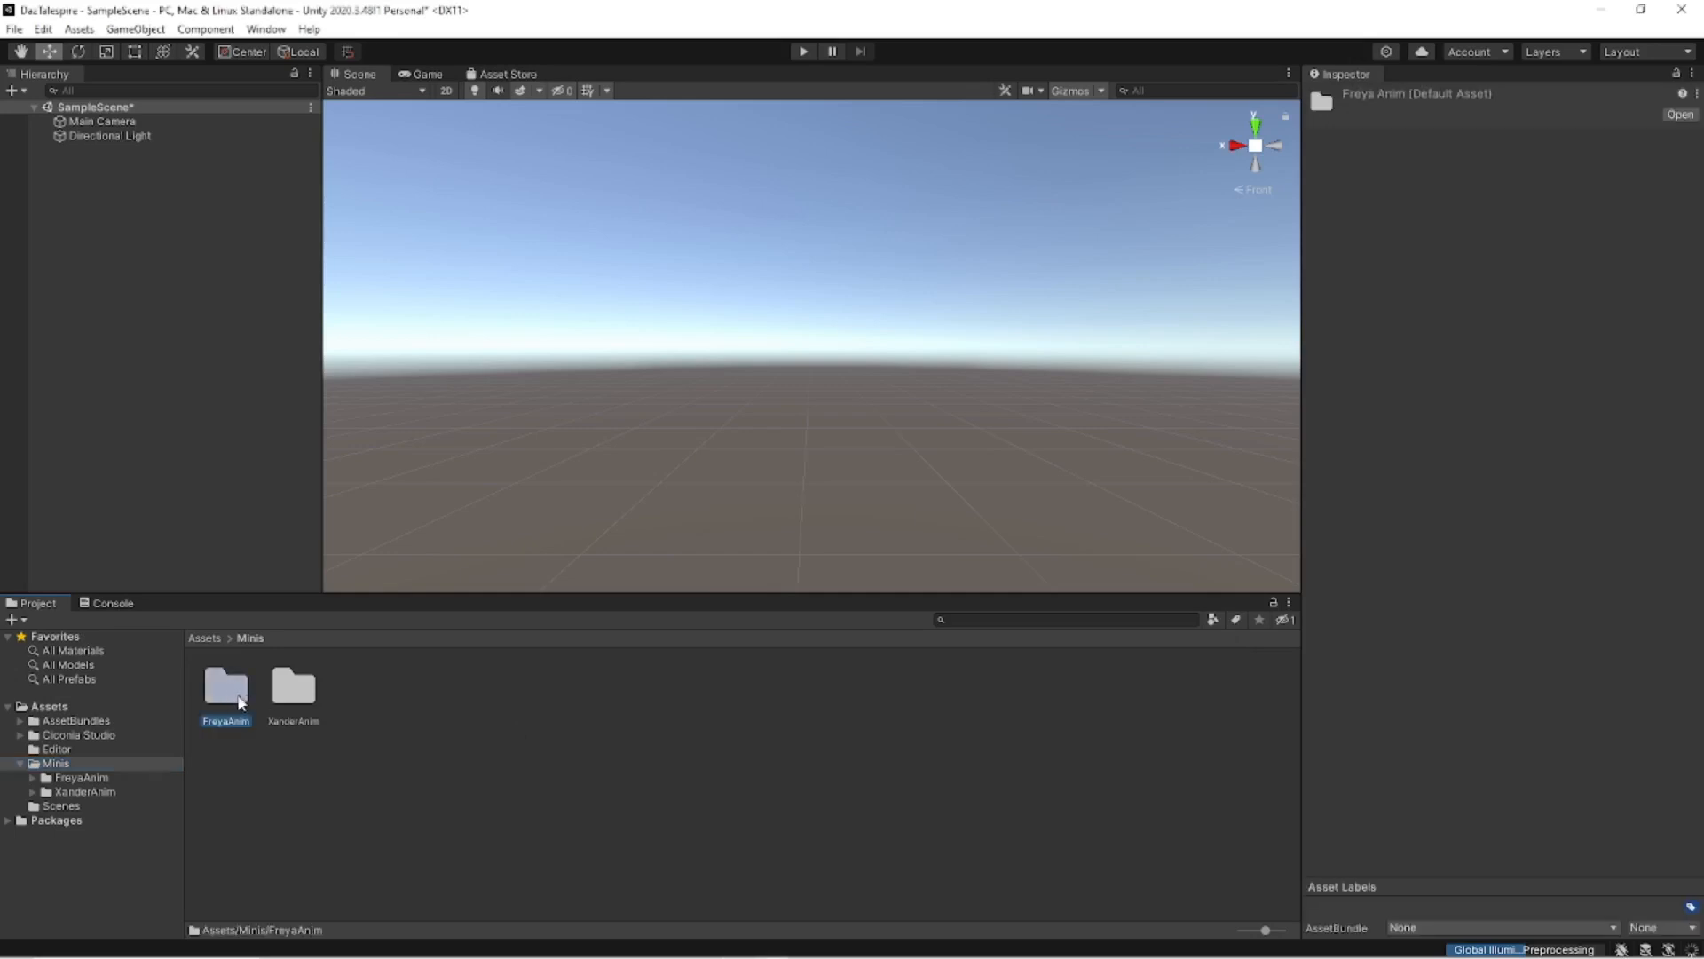
{"action": "left_click", "coordinate": [293, 697]}
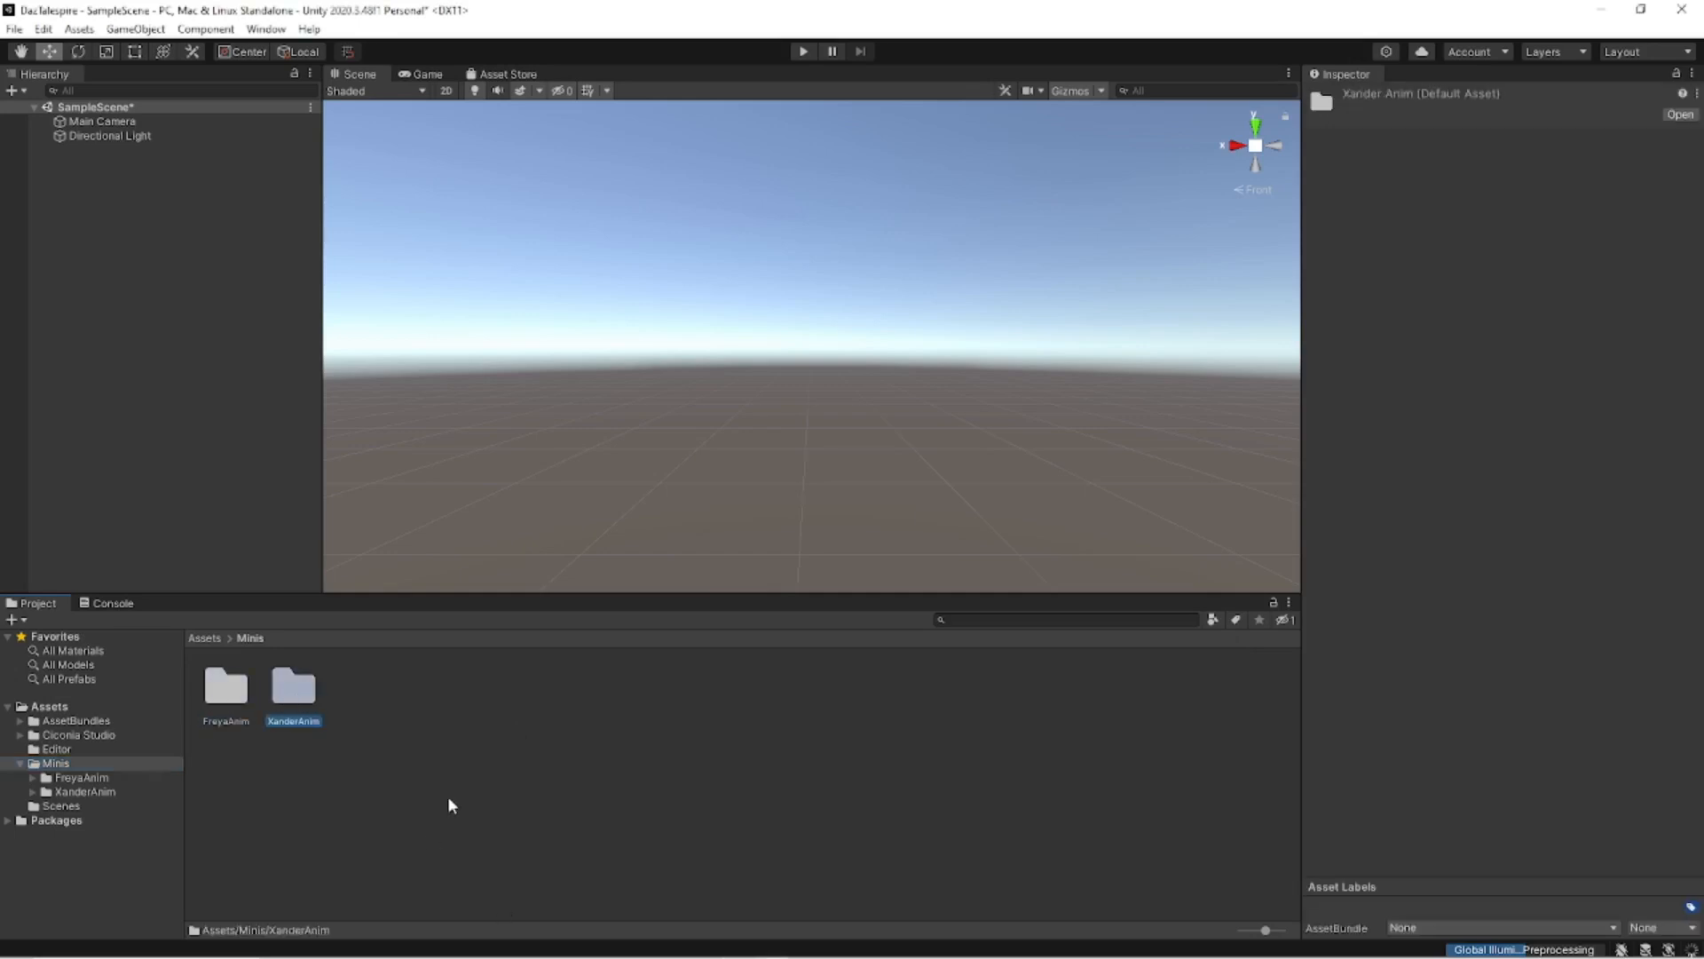
{"action": "right_click", "coordinate": [376, 690]}
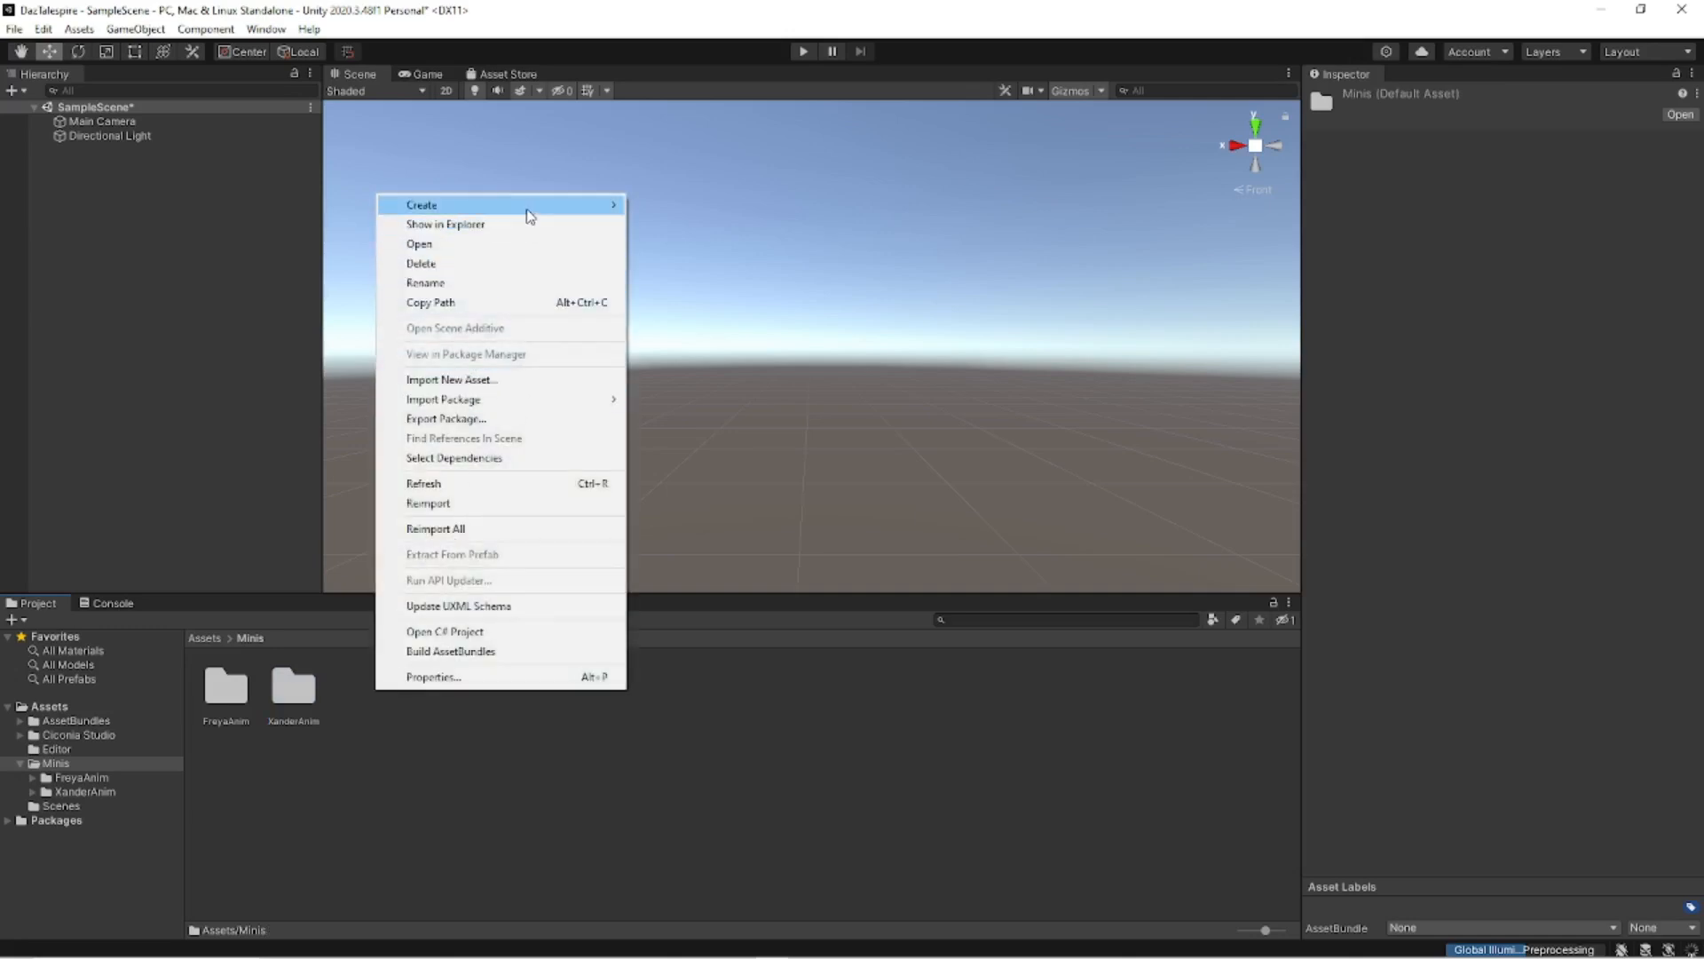
{"action": "mouse_move", "coordinate": [524, 208]}
{"action": "left_click", "coordinate": [666, 205]}
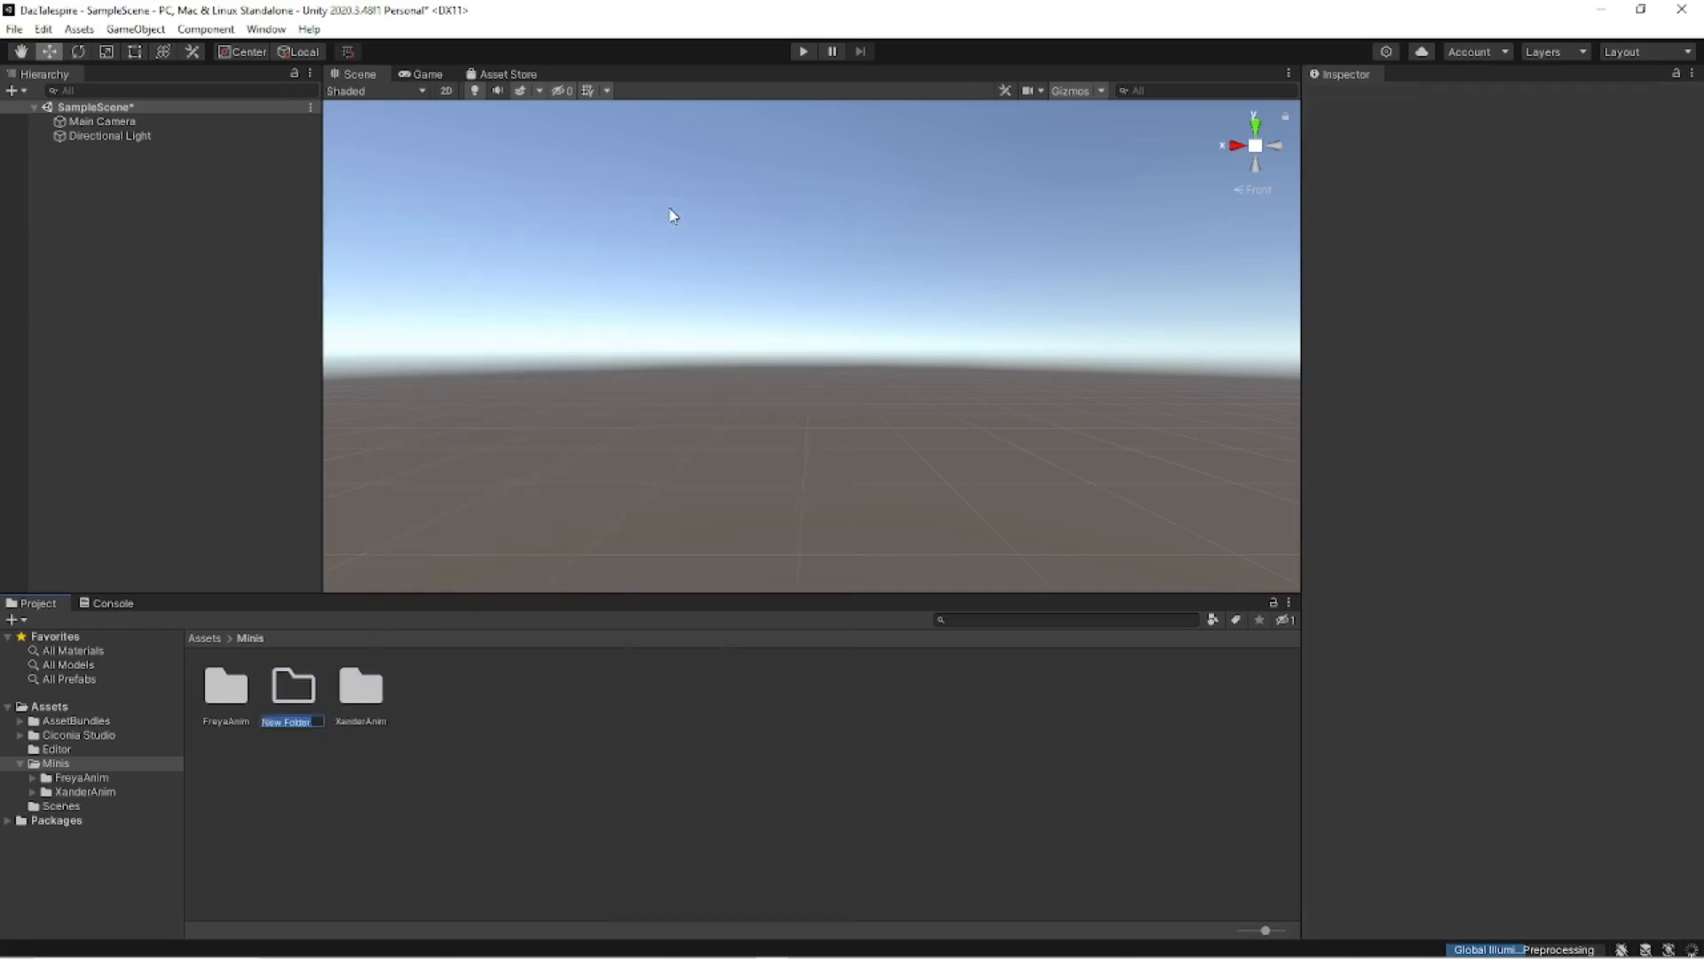
{"action": "type", "text": "Rus"}
{"action": "key", "text": "BackSpace"}
{"action": "type", "text": "Tutorial"}
{"action": "key", "text": "Return"}
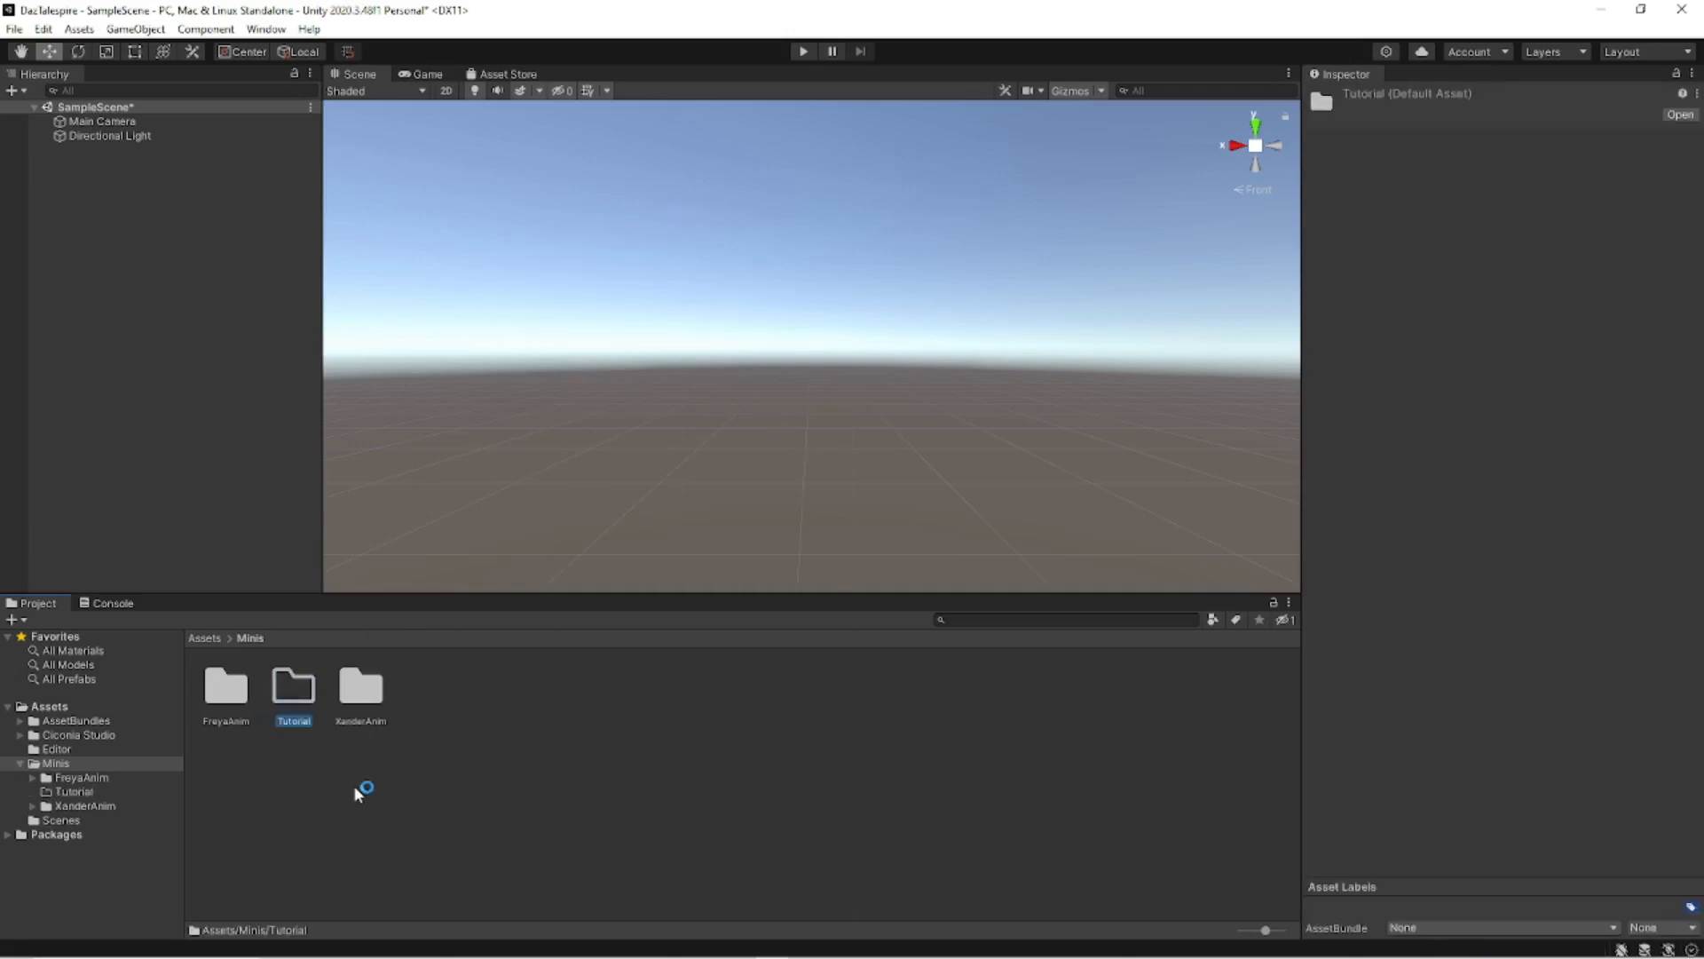
{"action": "double_click", "coordinate": [304, 684]}
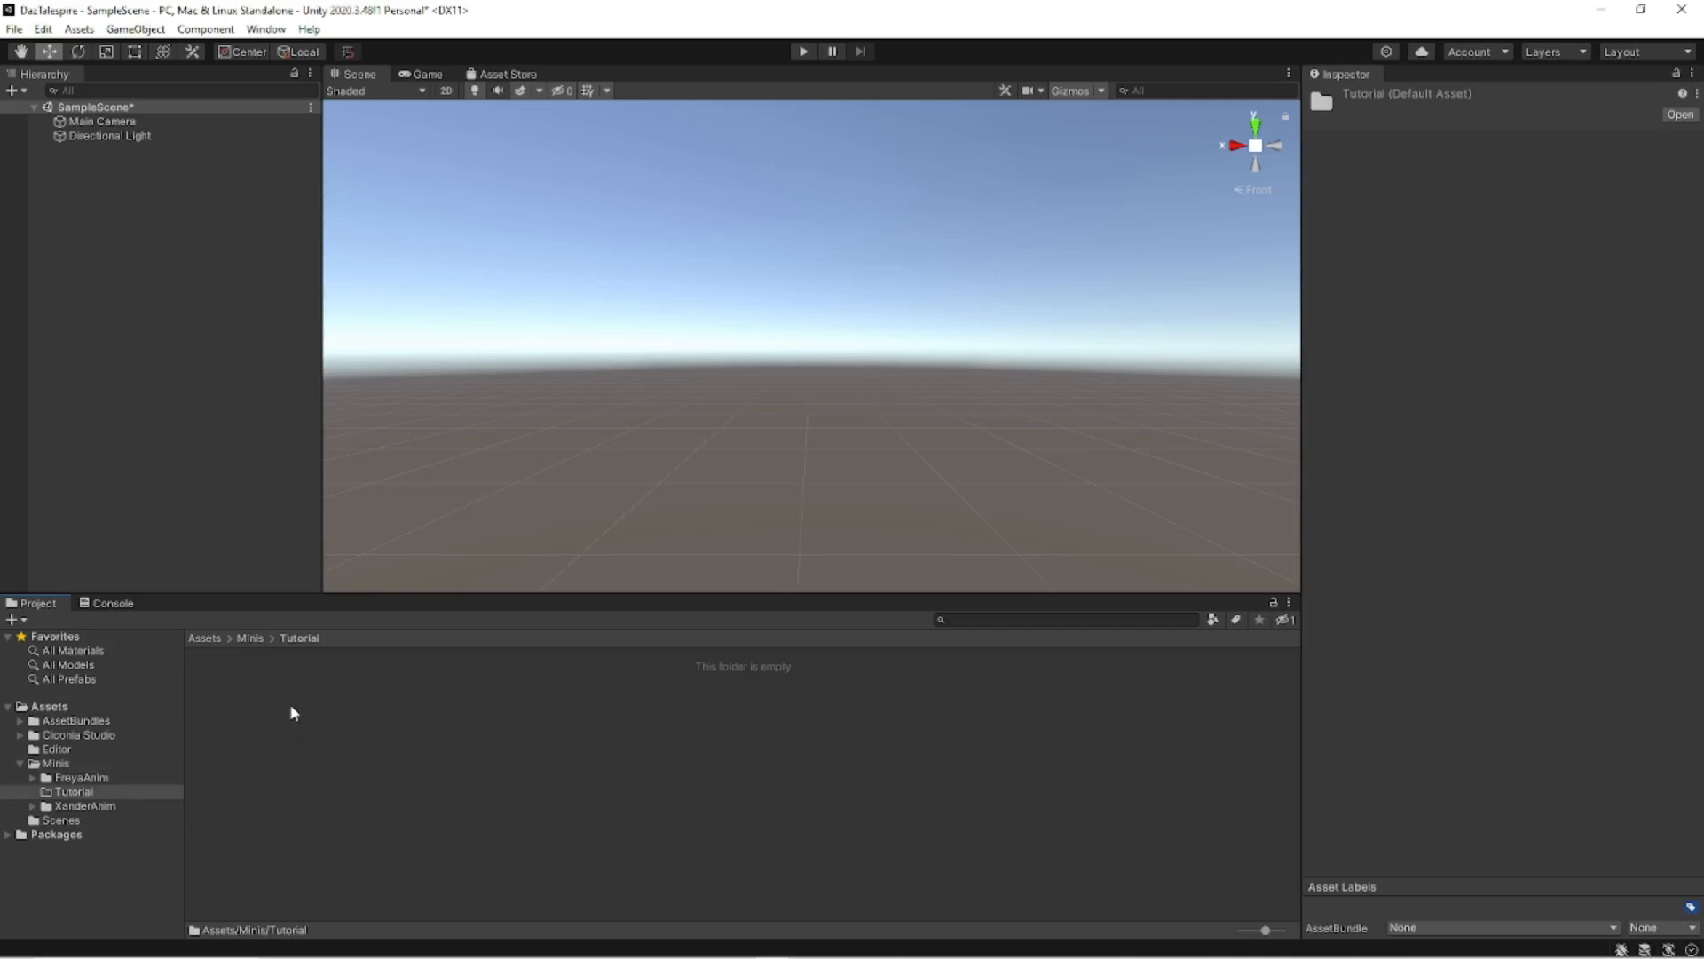
Create two subfolders named audio and mat inside the Tutorial folder.
{"action": "right_click", "coordinate": [291, 707]}
{"action": "mouse_move", "coordinate": [422, 221]}
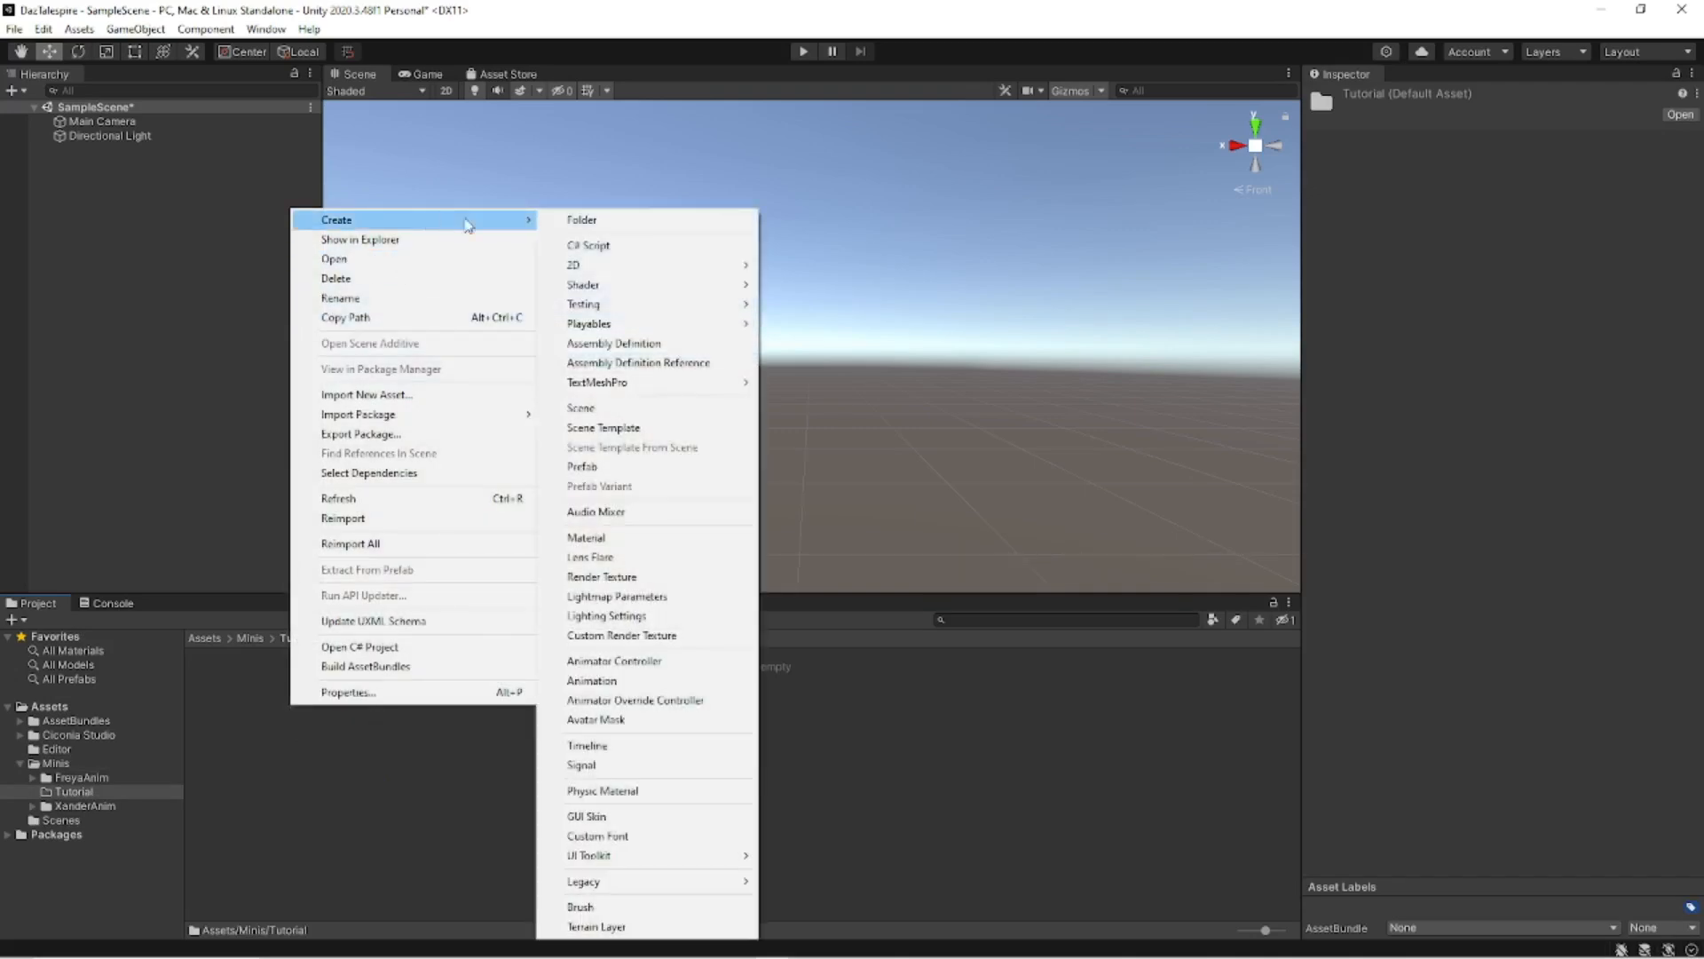
{"action": "left_click", "coordinate": [590, 228]}
{"action": "type", "text": "audio"}
{"action": "key", "text": "Return"}
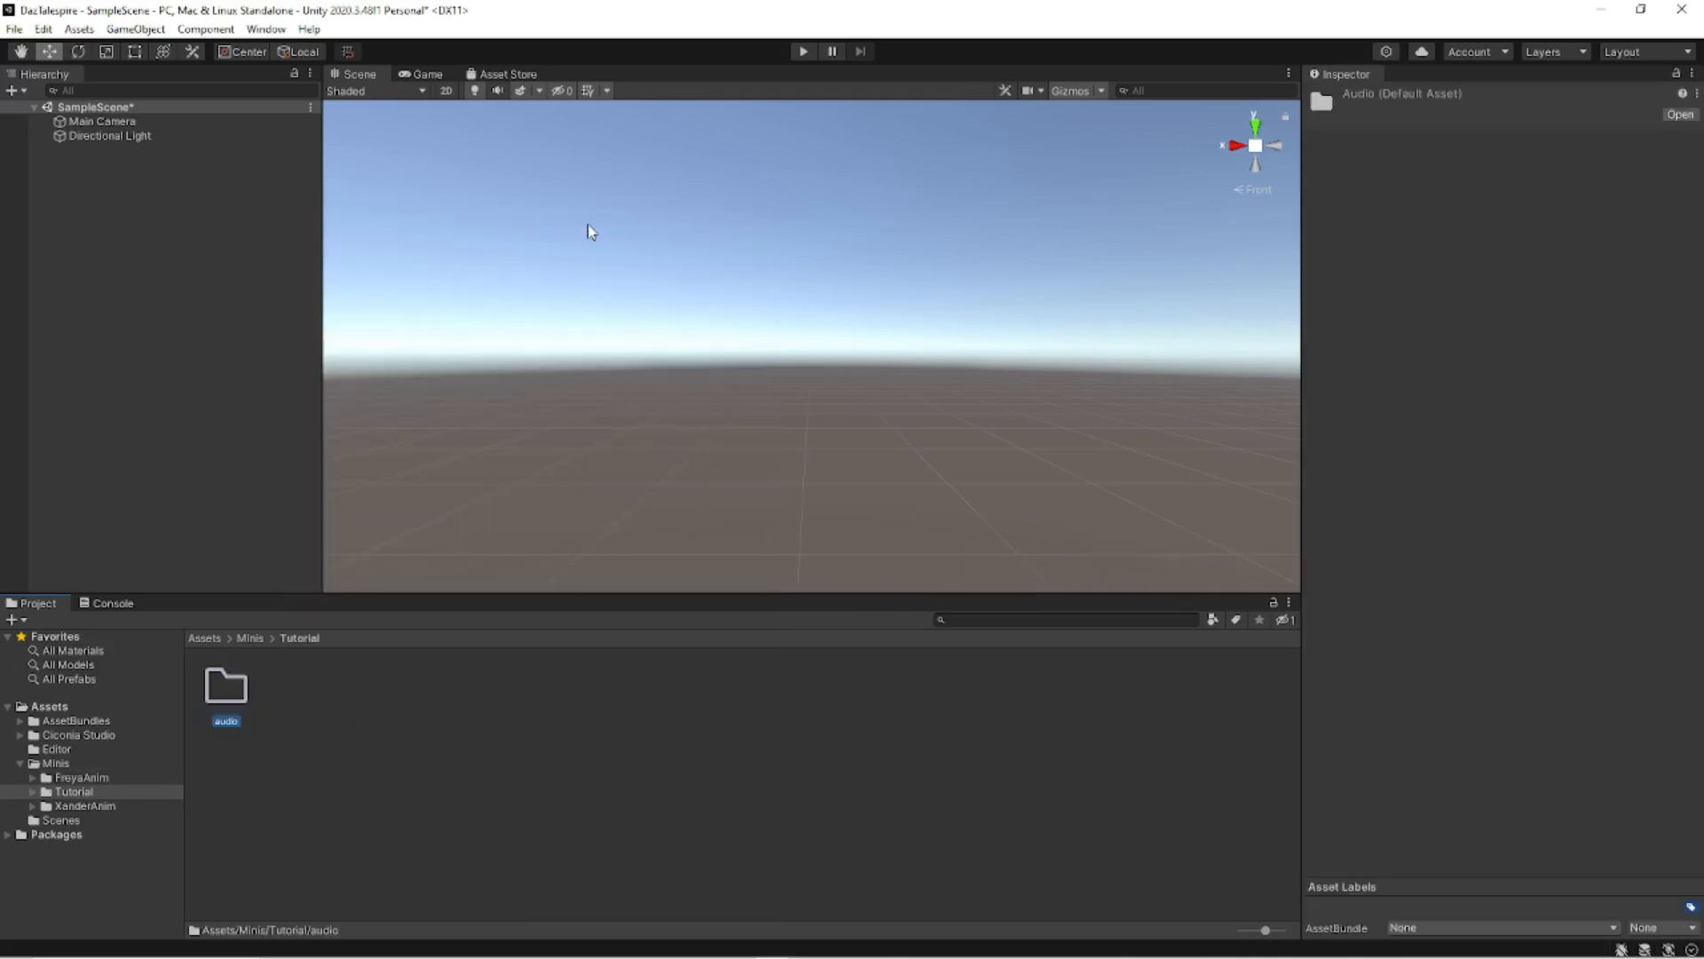
{"action": "right_click", "coordinate": [303, 700]}
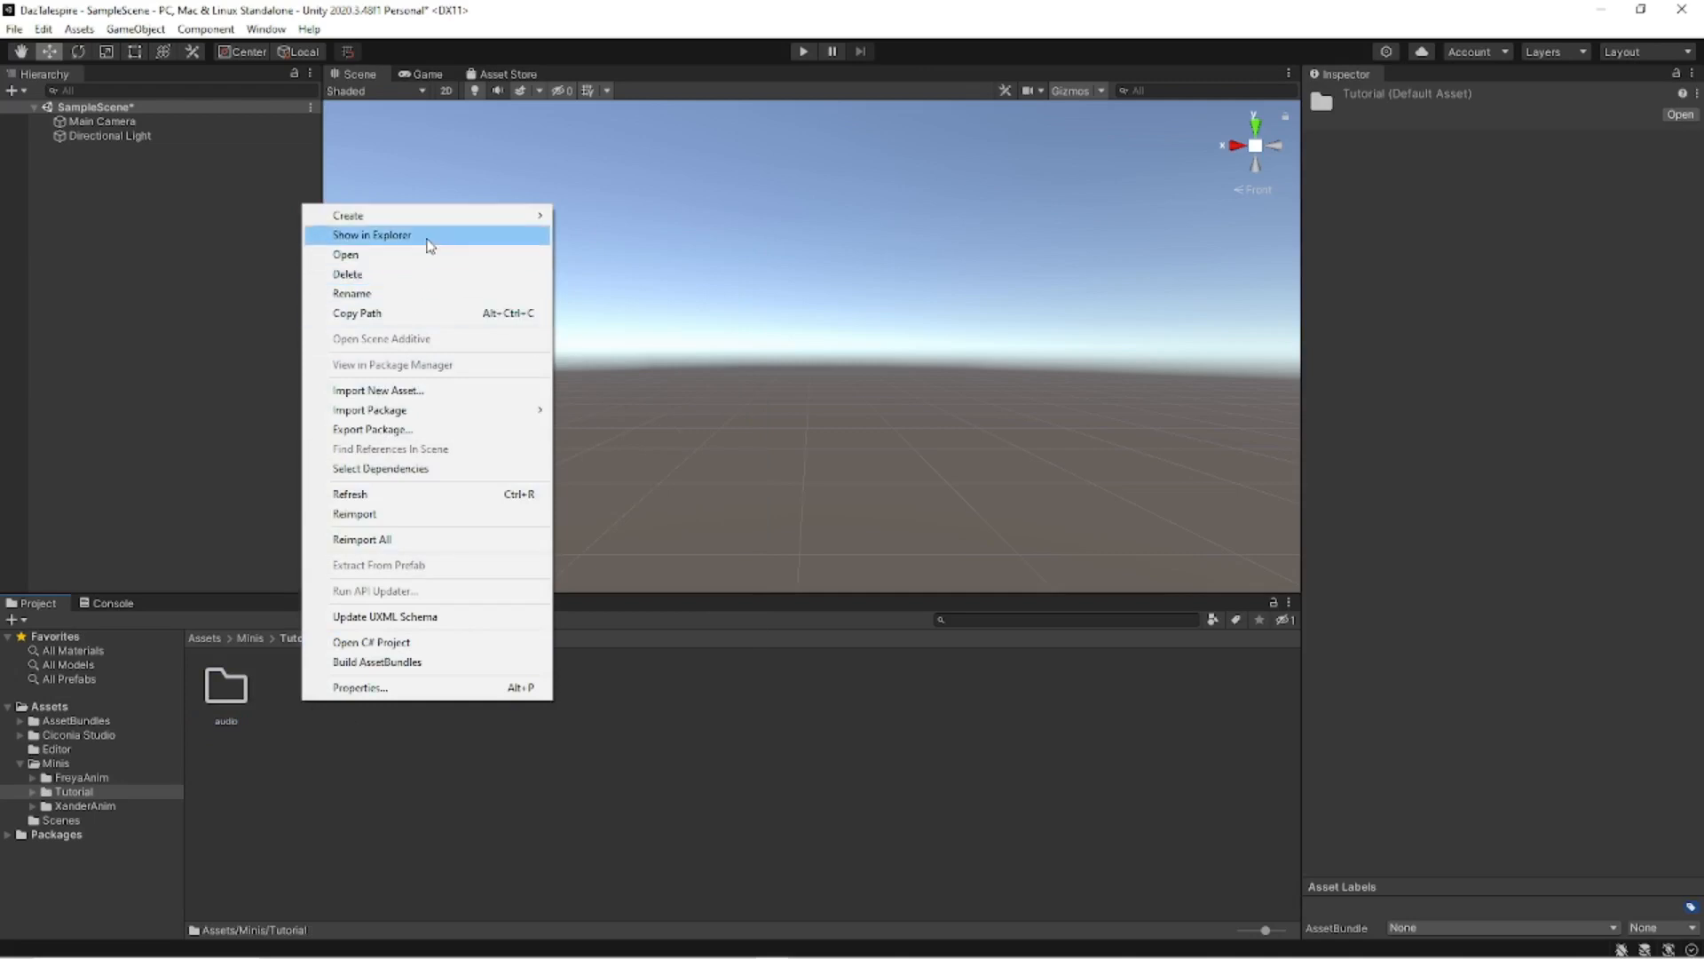
{"action": "mouse_move", "coordinate": [435, 225]}
{"action": "left_click", "coordinate": [628, 217]}
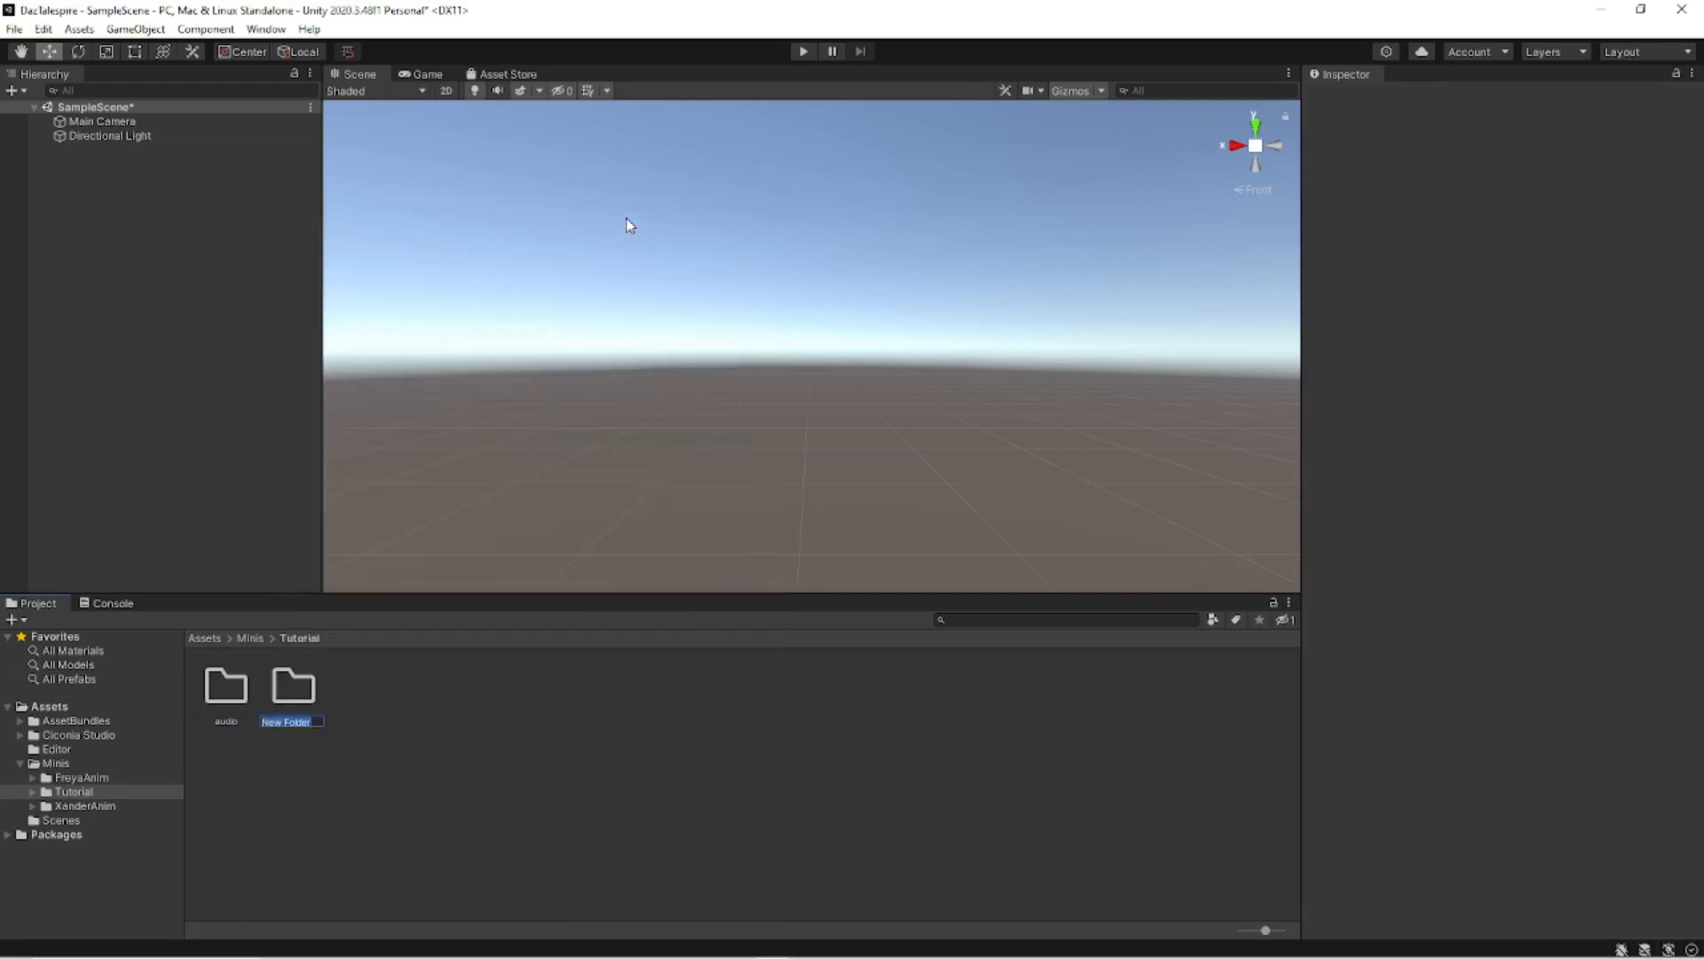
{"action": "type", "text": "mat"}
{"action": "key", "text": "Return"}
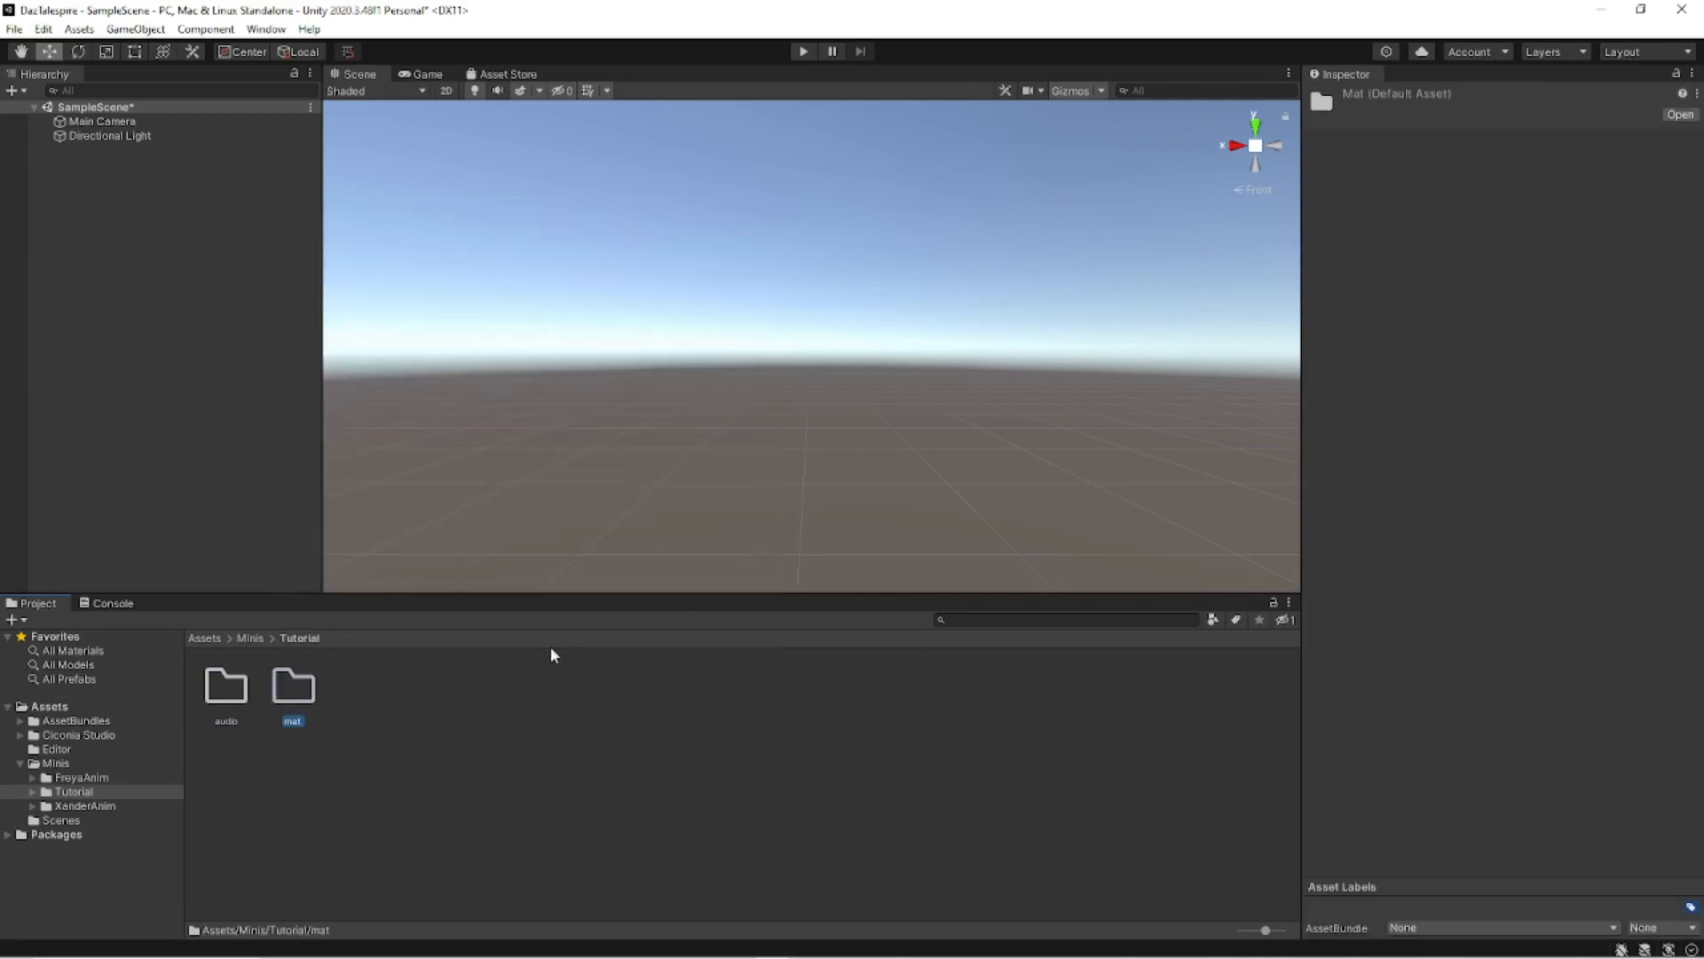
Create two more subfolders named mesh and tex inside the Tutorial folder.
{"action": "right_click", "coordinate": [331, 724]}
{"action": "mouse_move", "coordinate": [467, 247]}
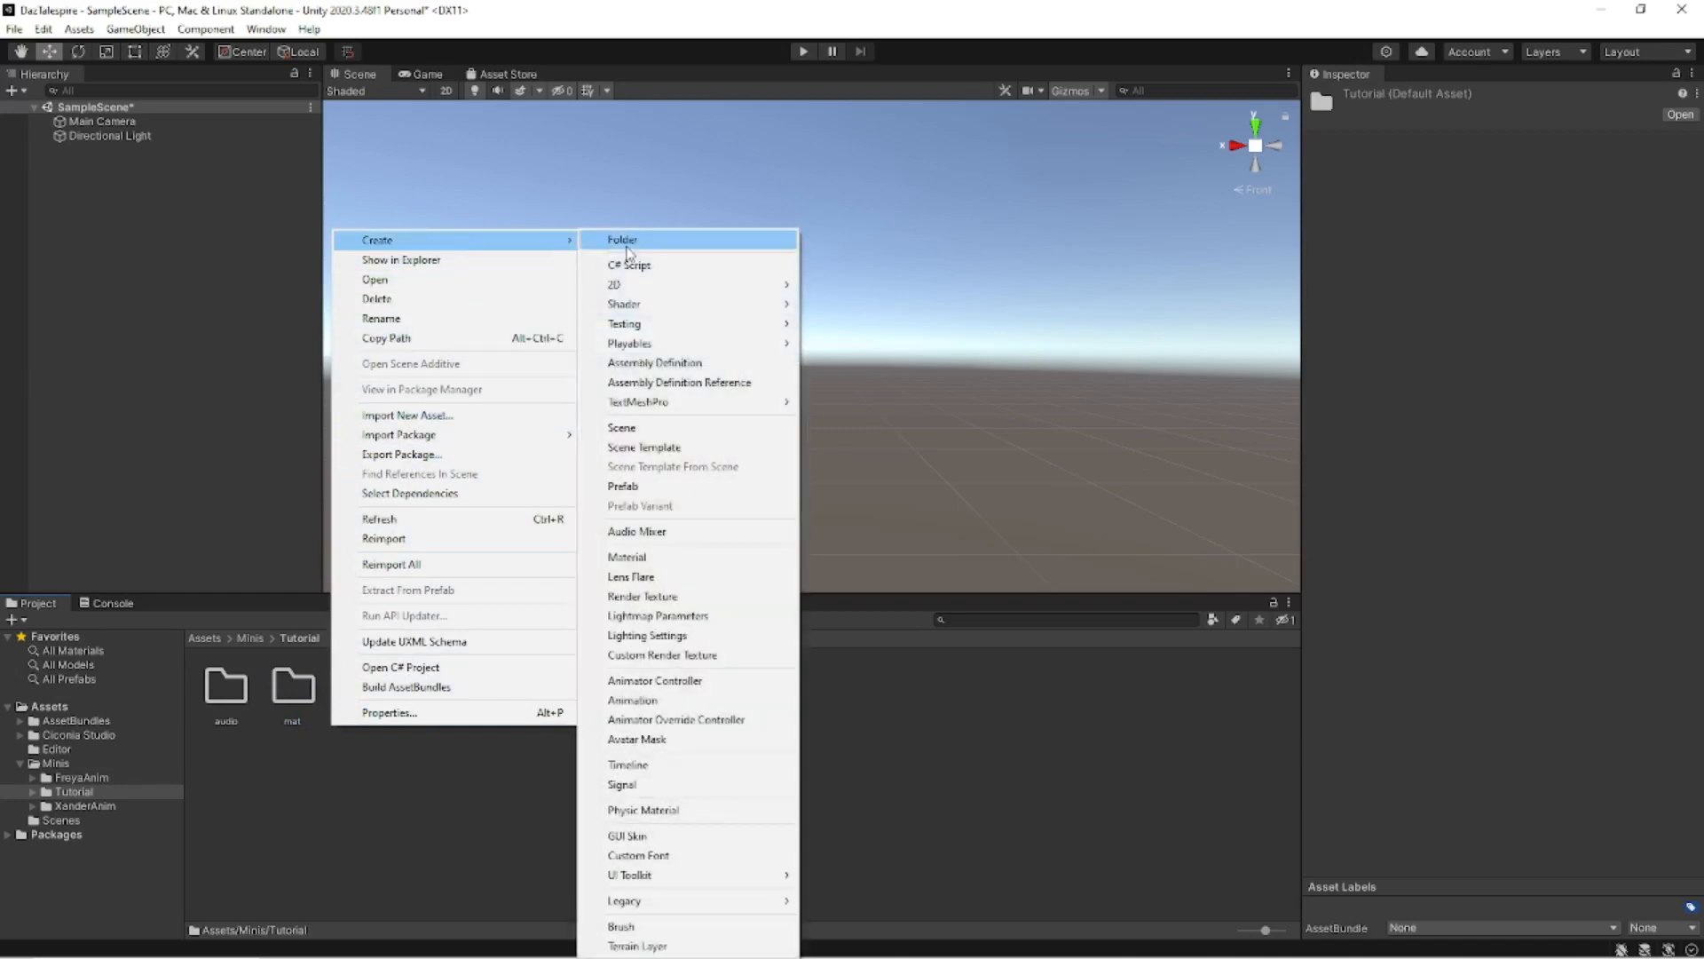
{"action": "left_click", "coordinate": [632, 245]}
{"action": "type", "text": "mesh"}
{"action": "key", "text": "Return"}
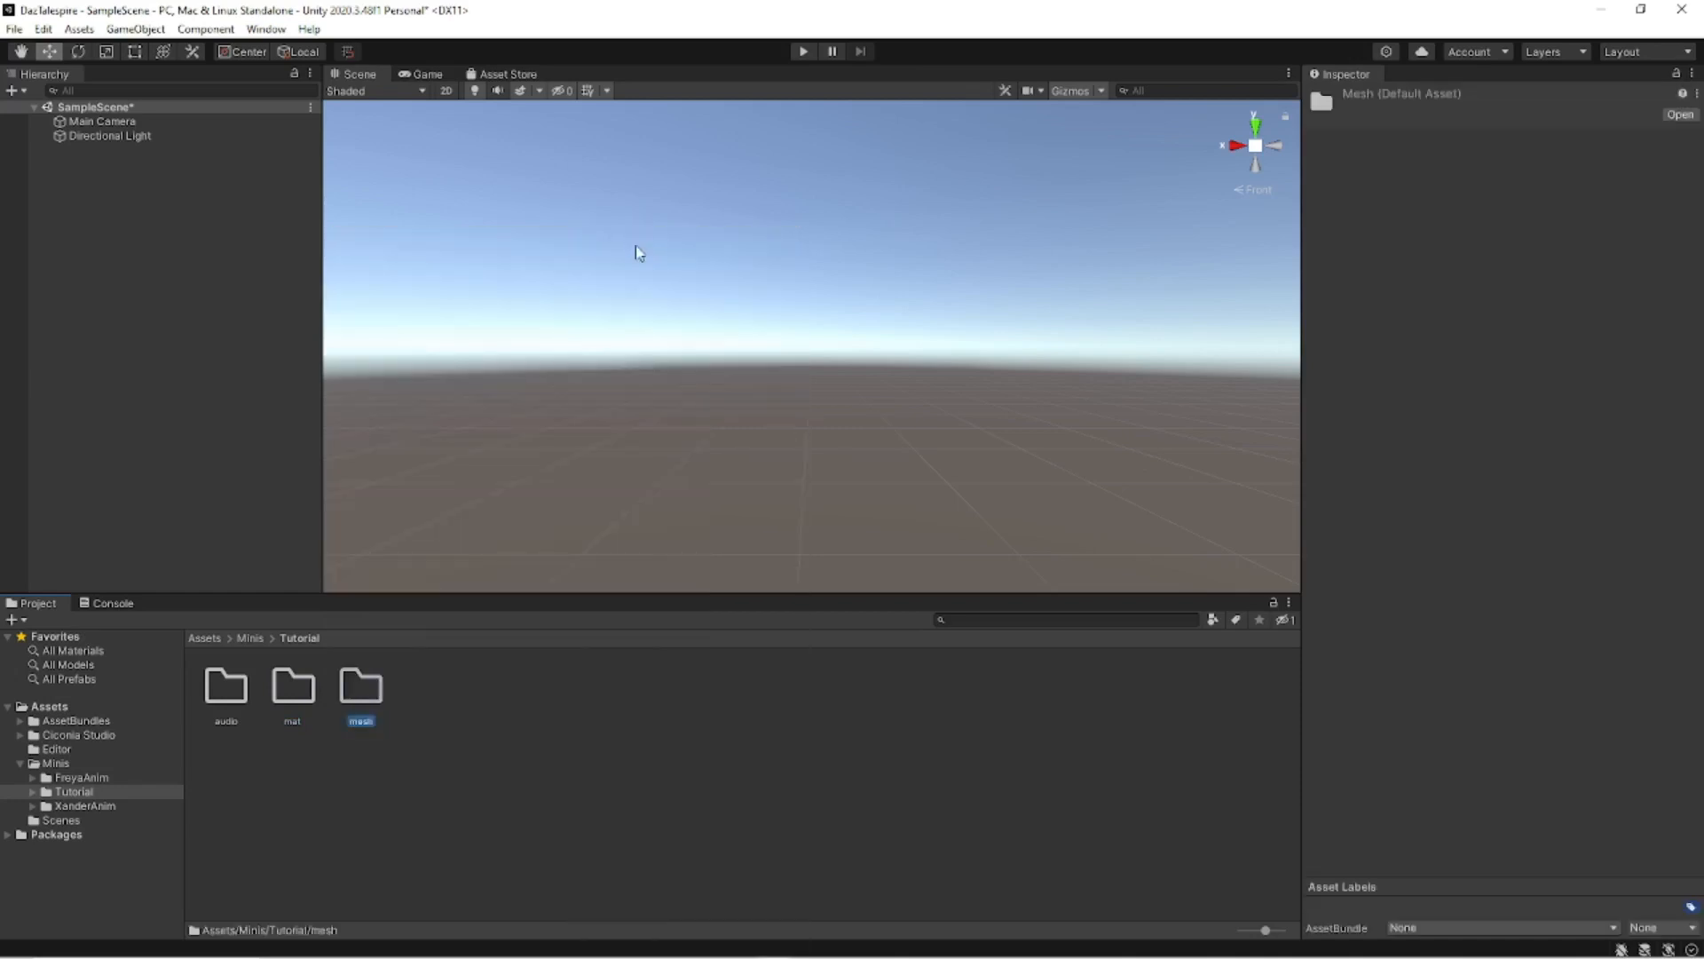
{"action": "right_click", "coordinate": [415, 702]}
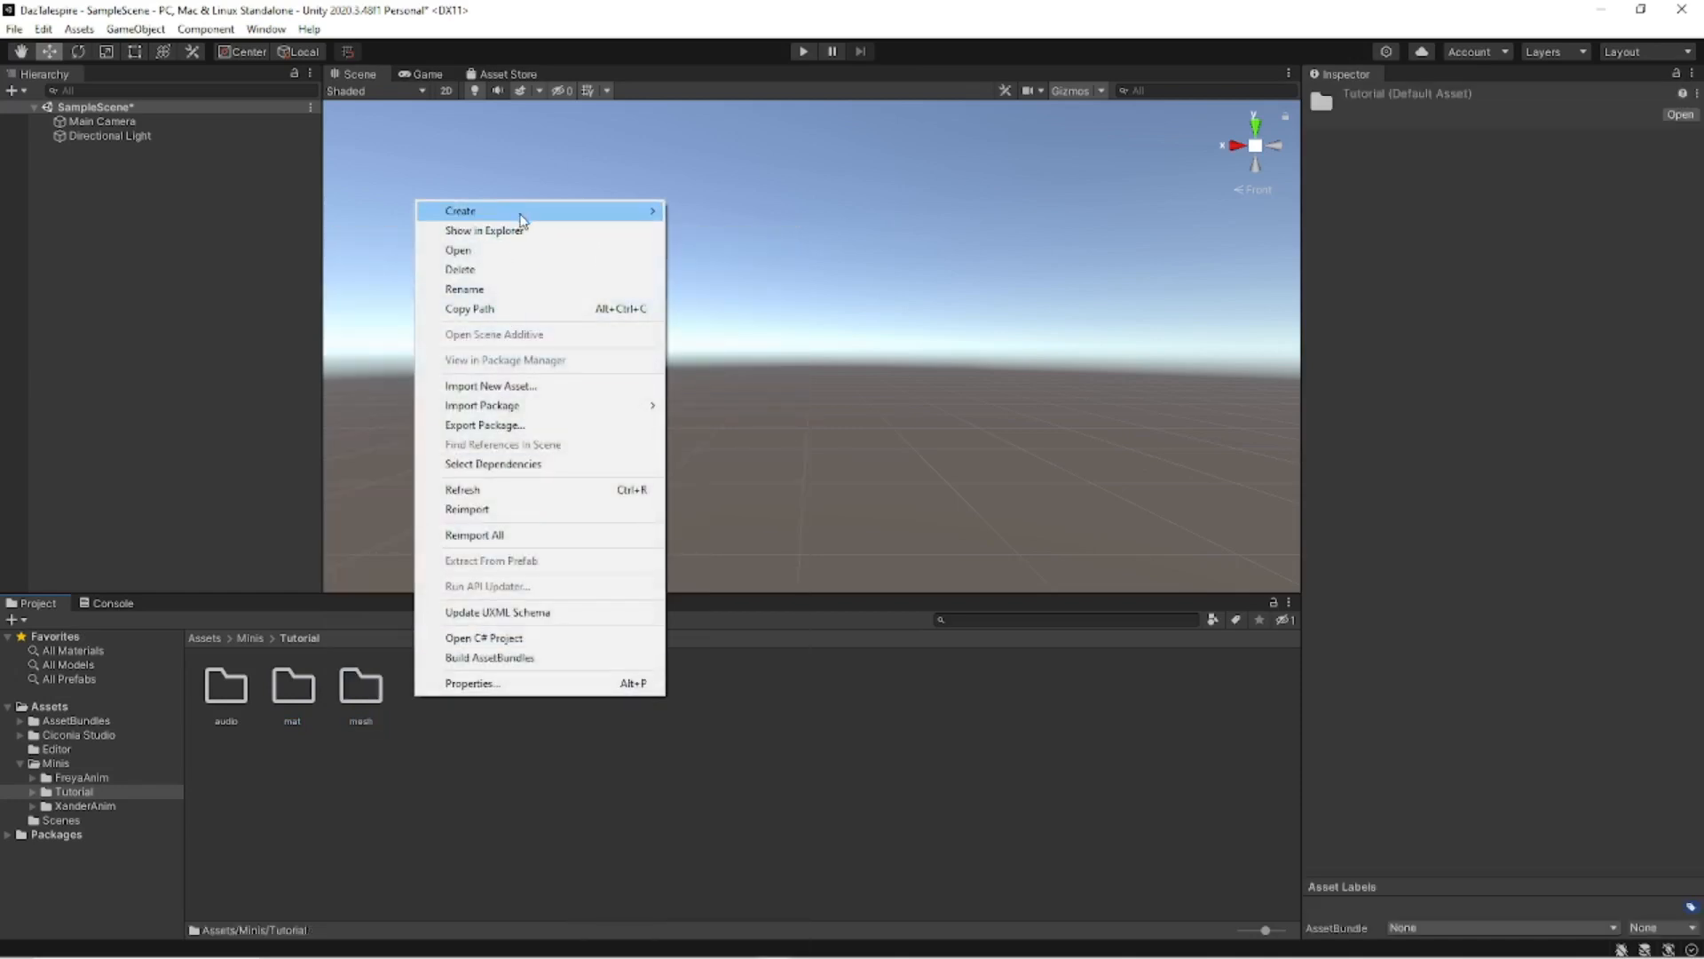
{"action": "mouse_move", "coordinate": [523, 213]}
{"action": "left_click", "coordinate": [706, 211]}
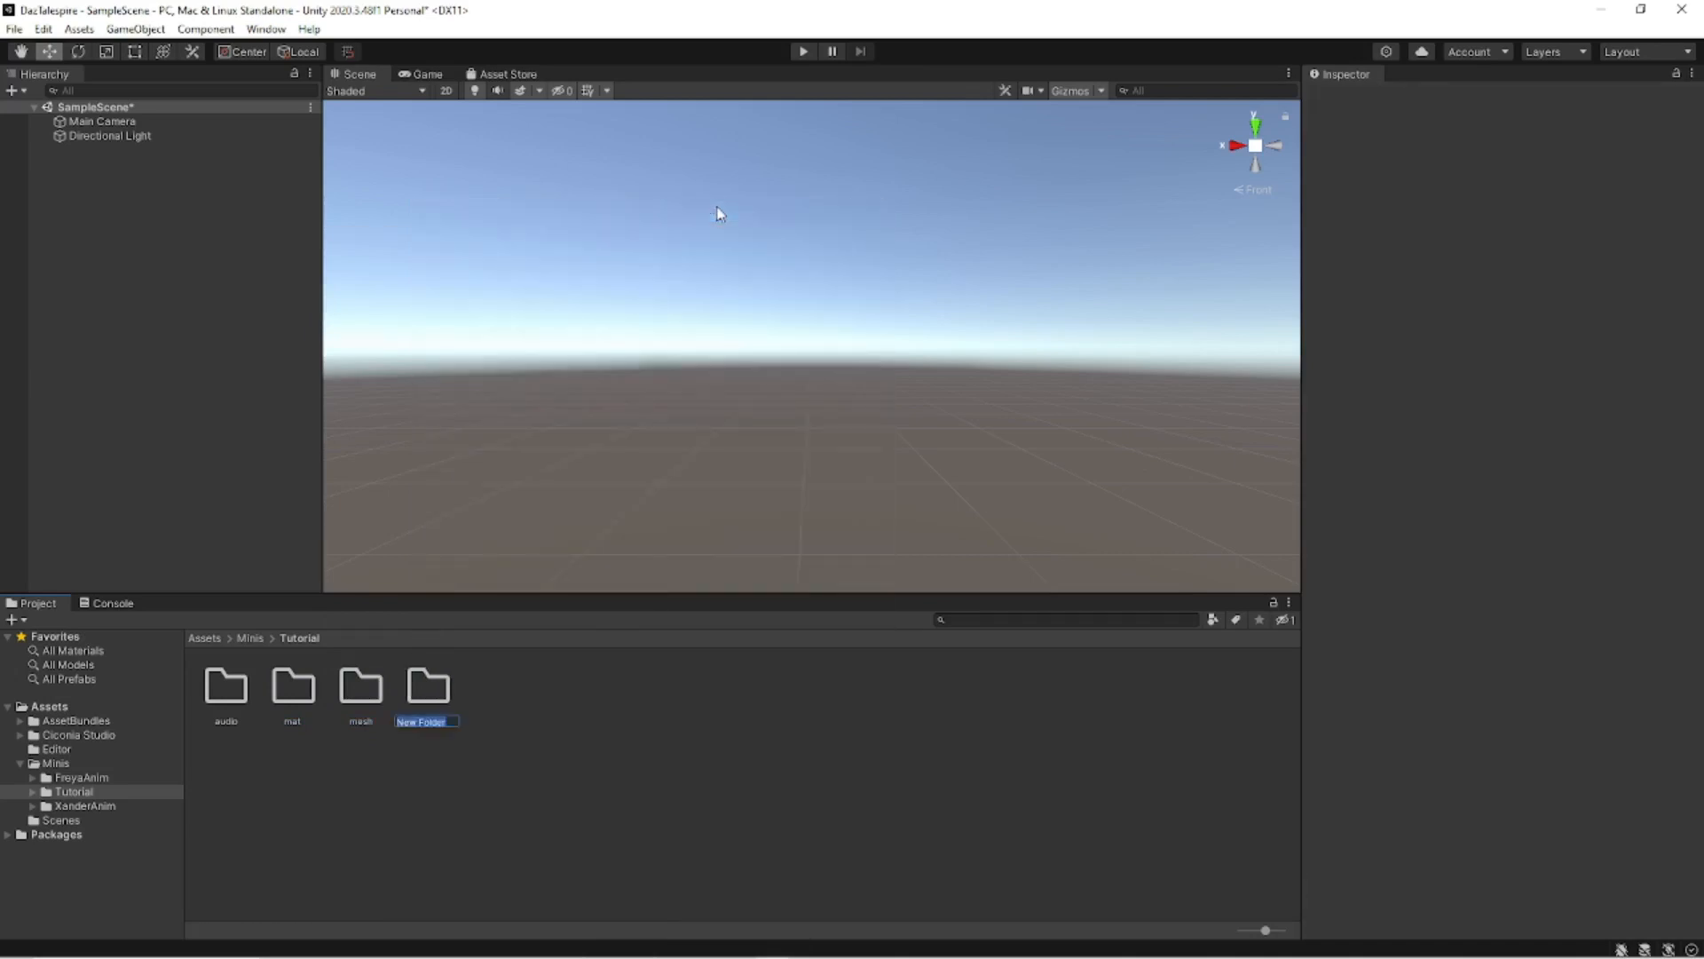
{"action": "type", "text": "tex"}
{"action": "key", "text": "Return"}
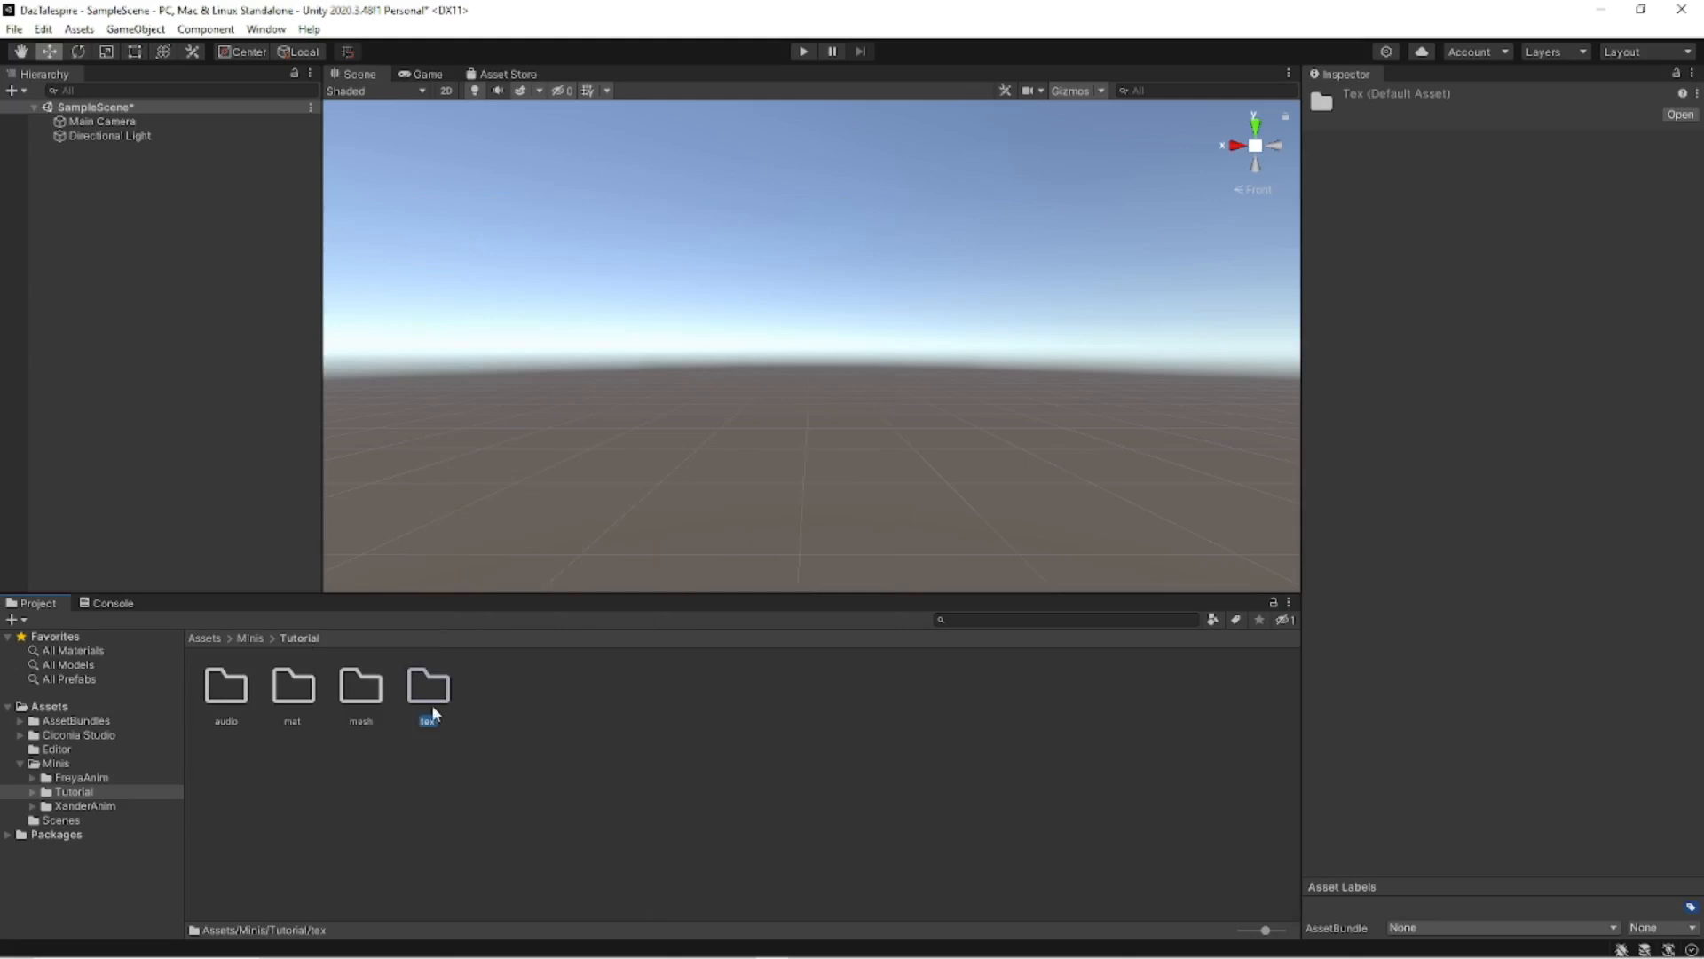
{"action": "double_click", "coordinate": [360, 688]}
{"action": "right_click", "coordinate": [391, 770]}
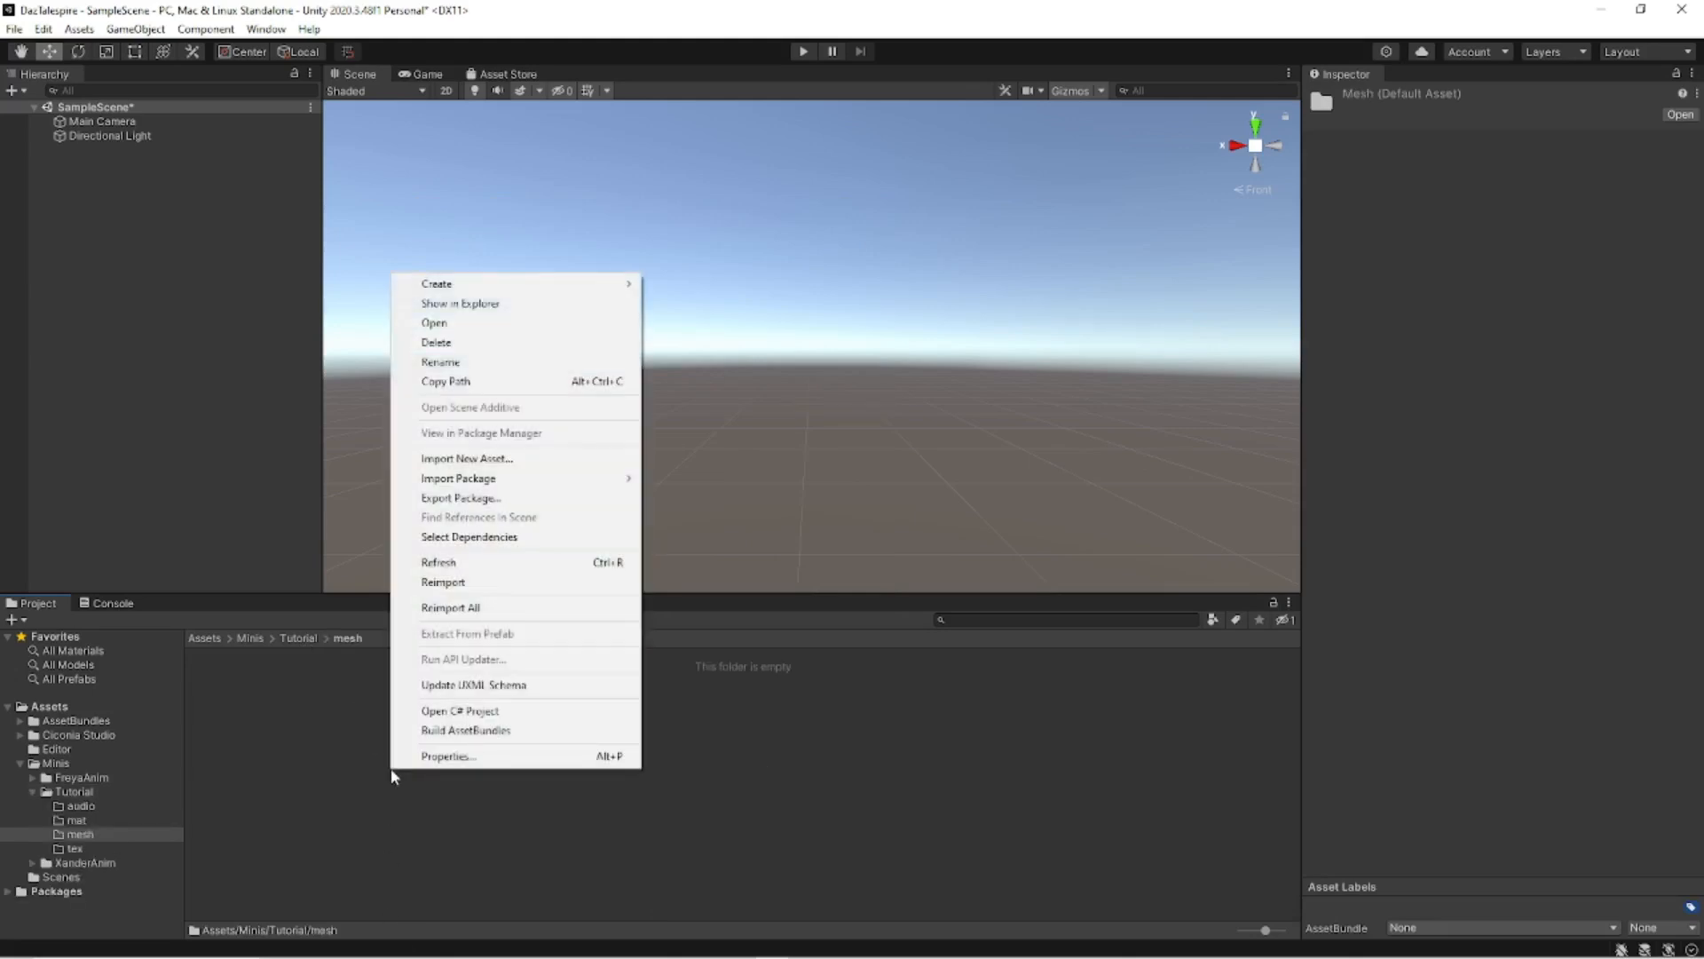
{"action": "left_click", "coordinate": [506, 461]}
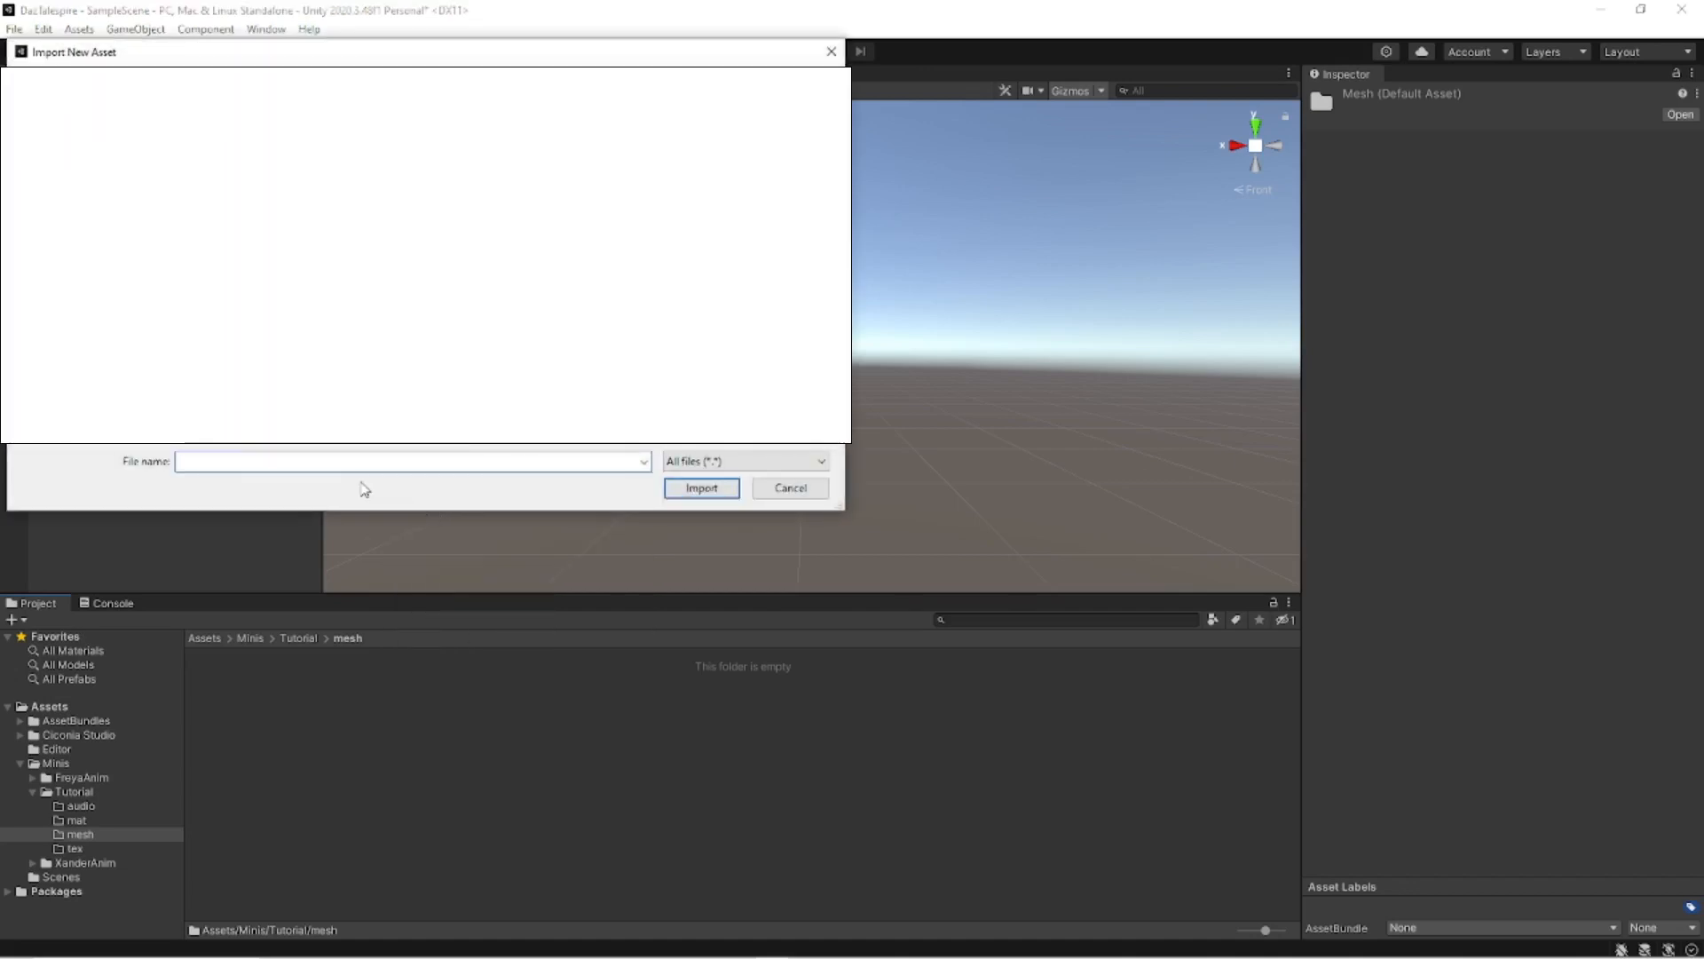
{"action": "type", "text": "D:\\u"}
{"action": "key", "text": "Down"}
{"action": "key", "text": "Down"}
{"action": "key", "text": "Return"}
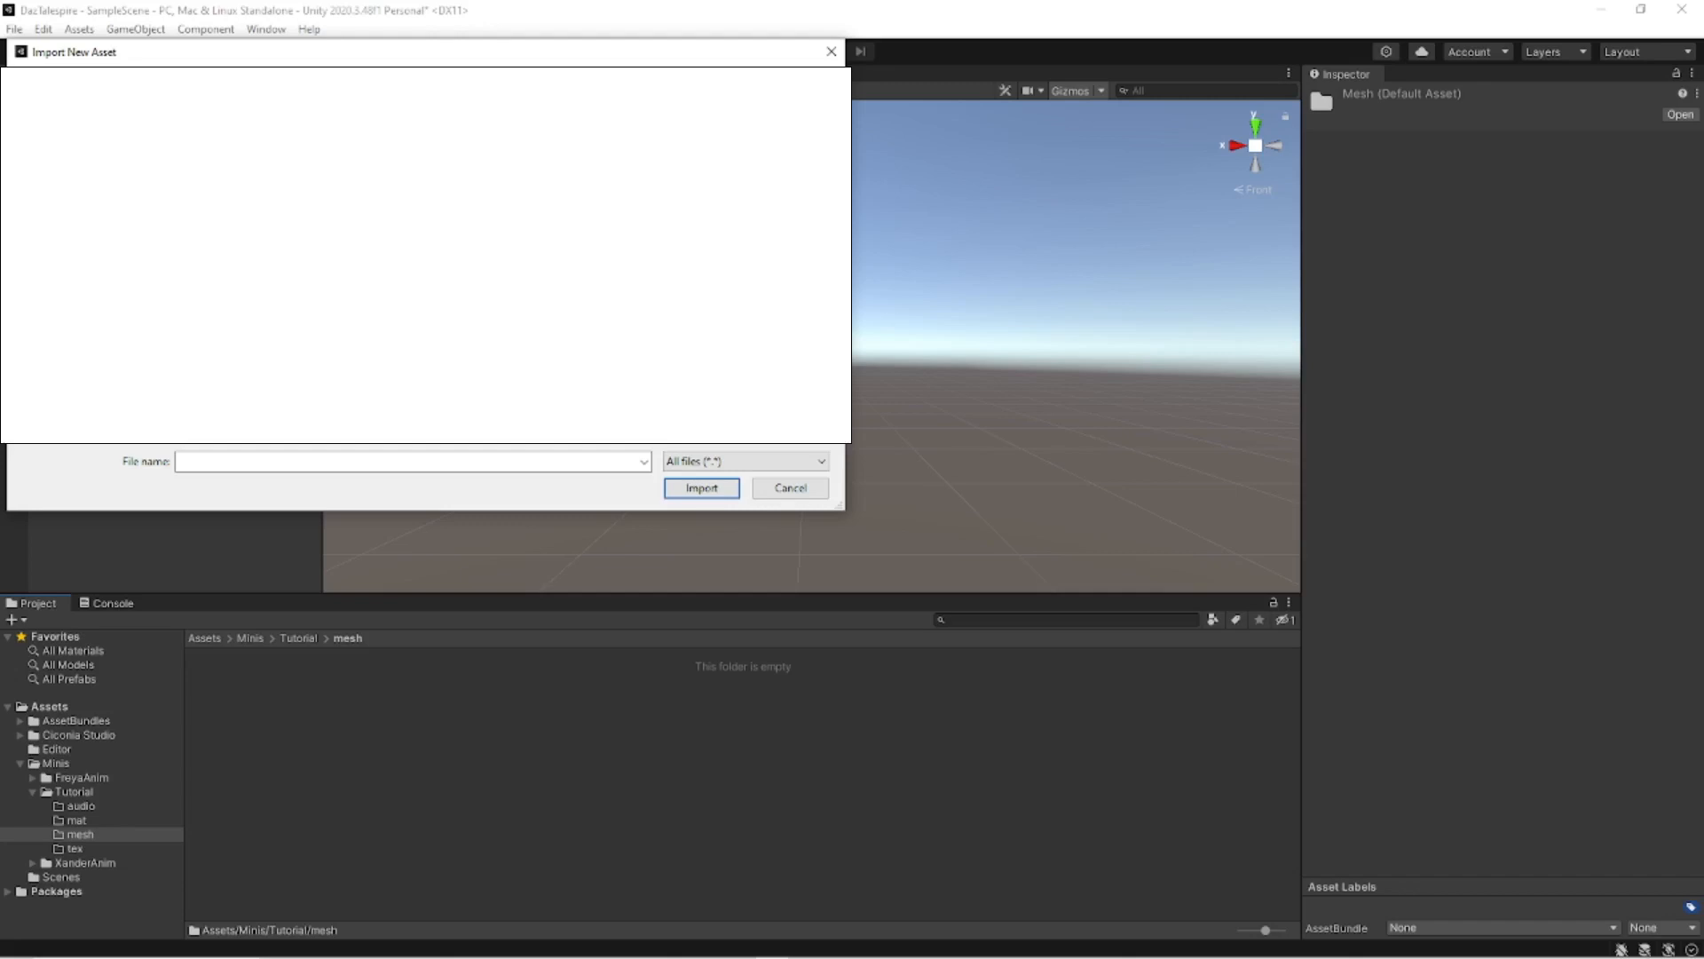
{"action": "key", "text": "ctrl+v"}
{"action": "left_click", "coordinate": [702, 488]}
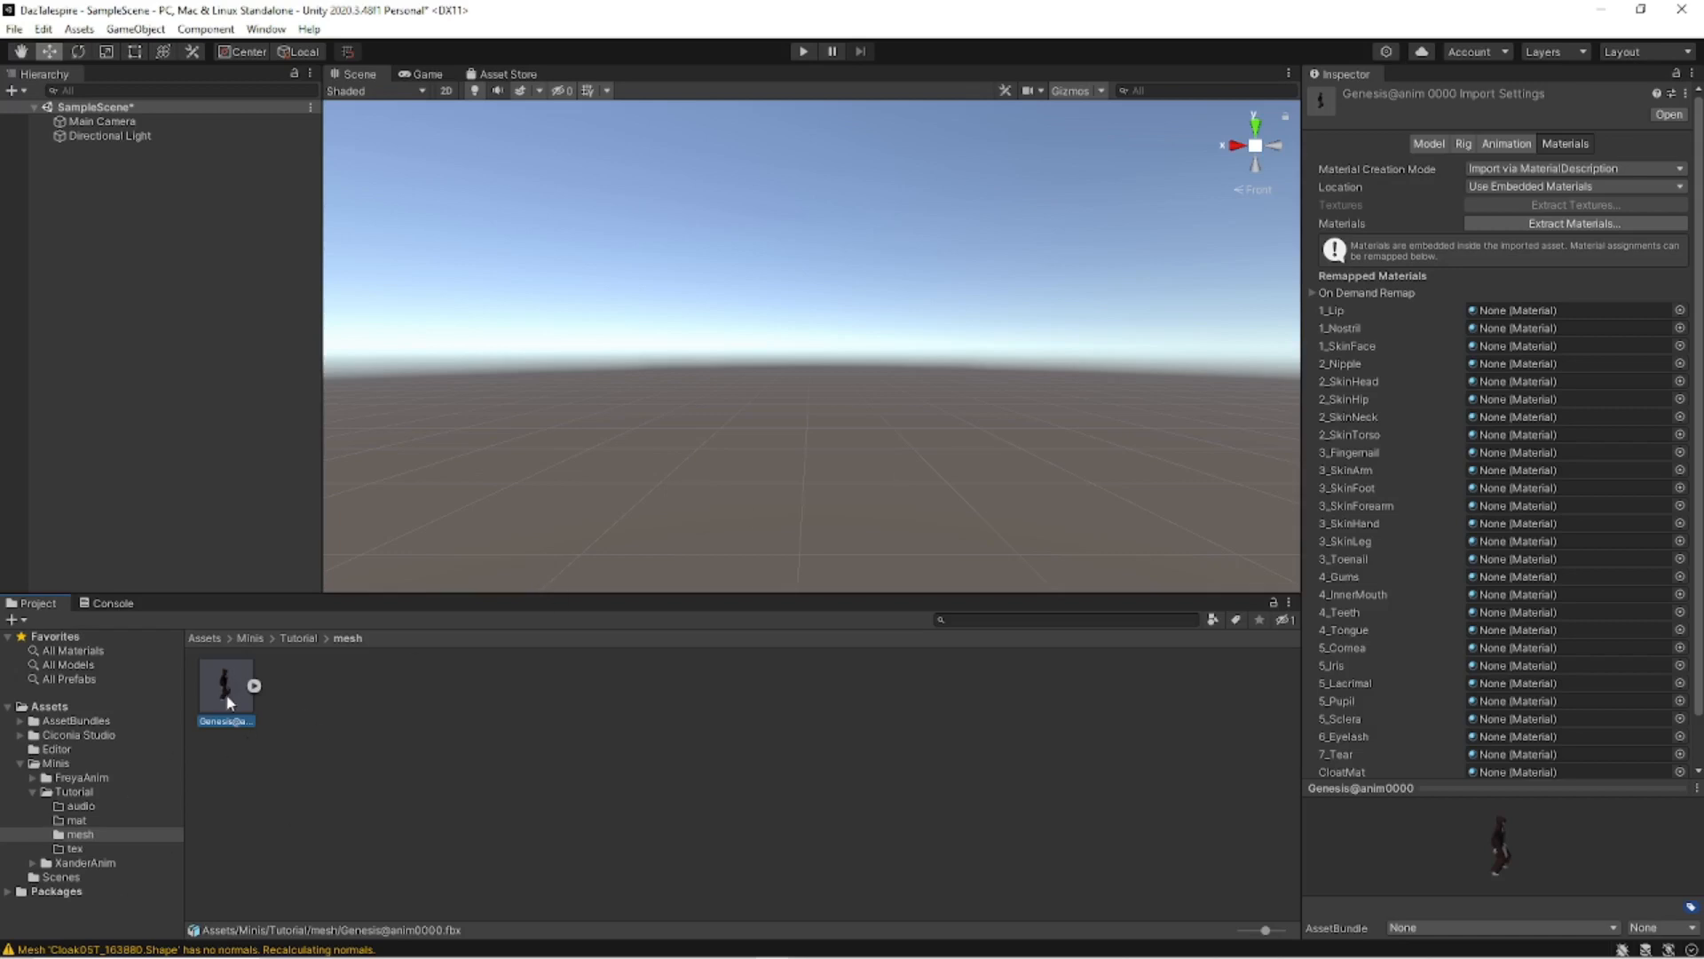
Enable Preserve Hierarchy and Read/Write for the Genesis@anim0000 model, disable importing its BlendShapes, visibility, cameras and lights, and apply the import settings.
{"action": "left_click", "coordinate": [320, 738]}
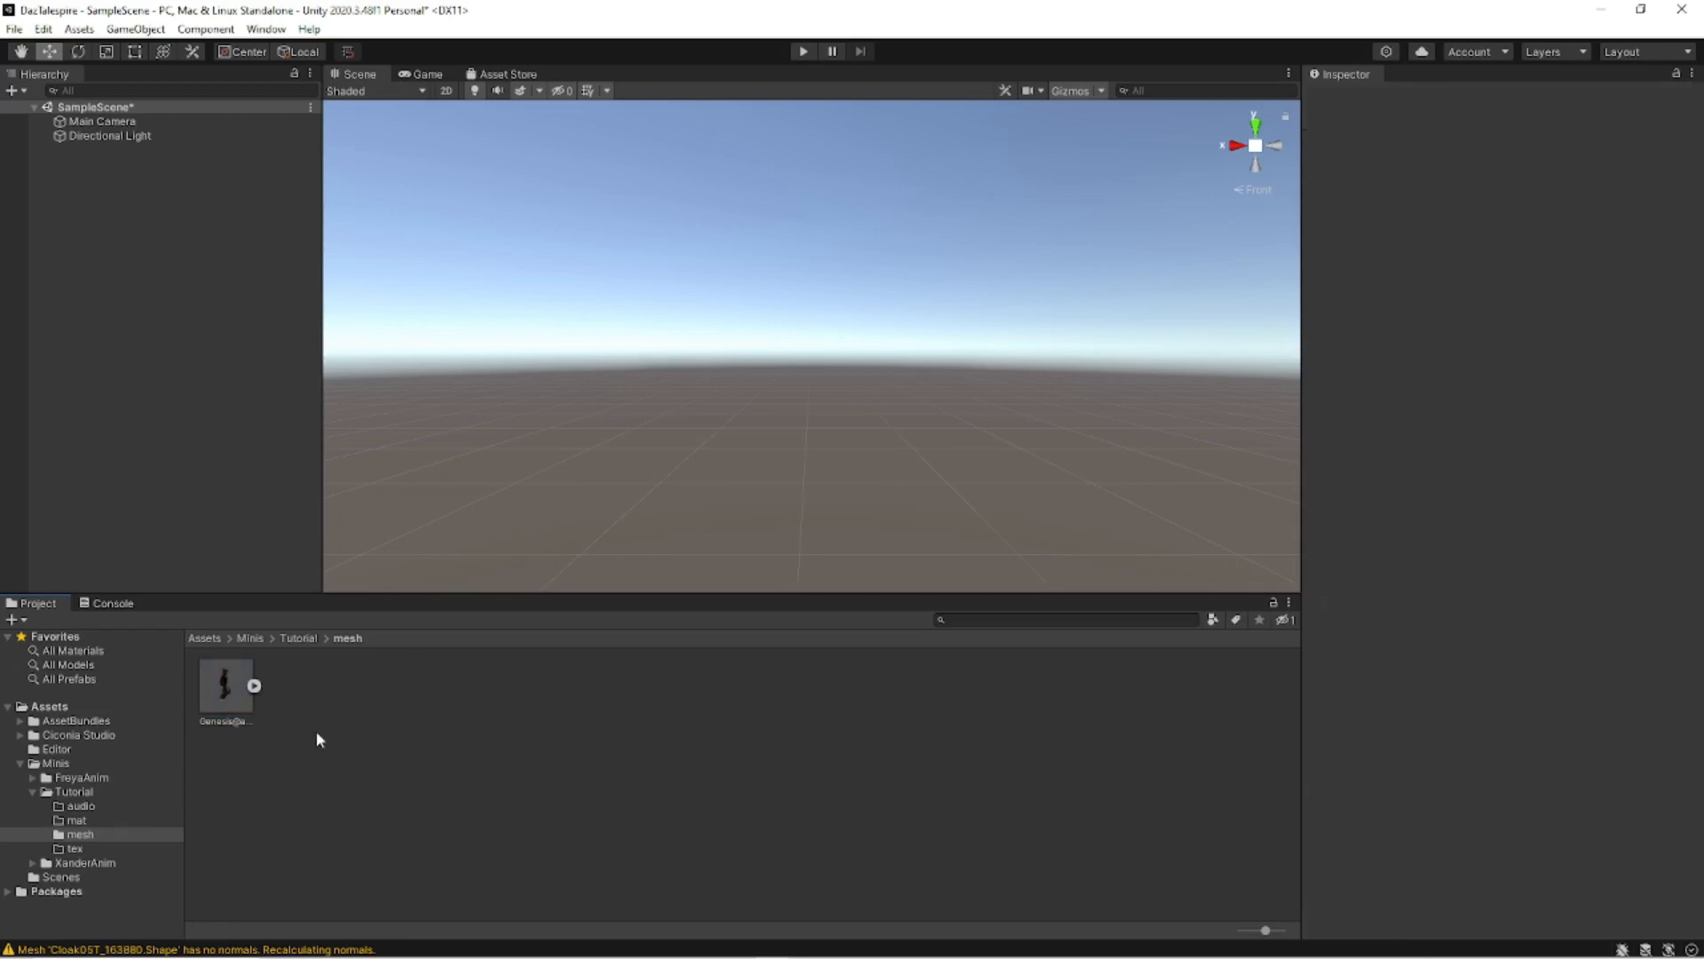
{"action": "left_click", "coordinate": [225, 706]}
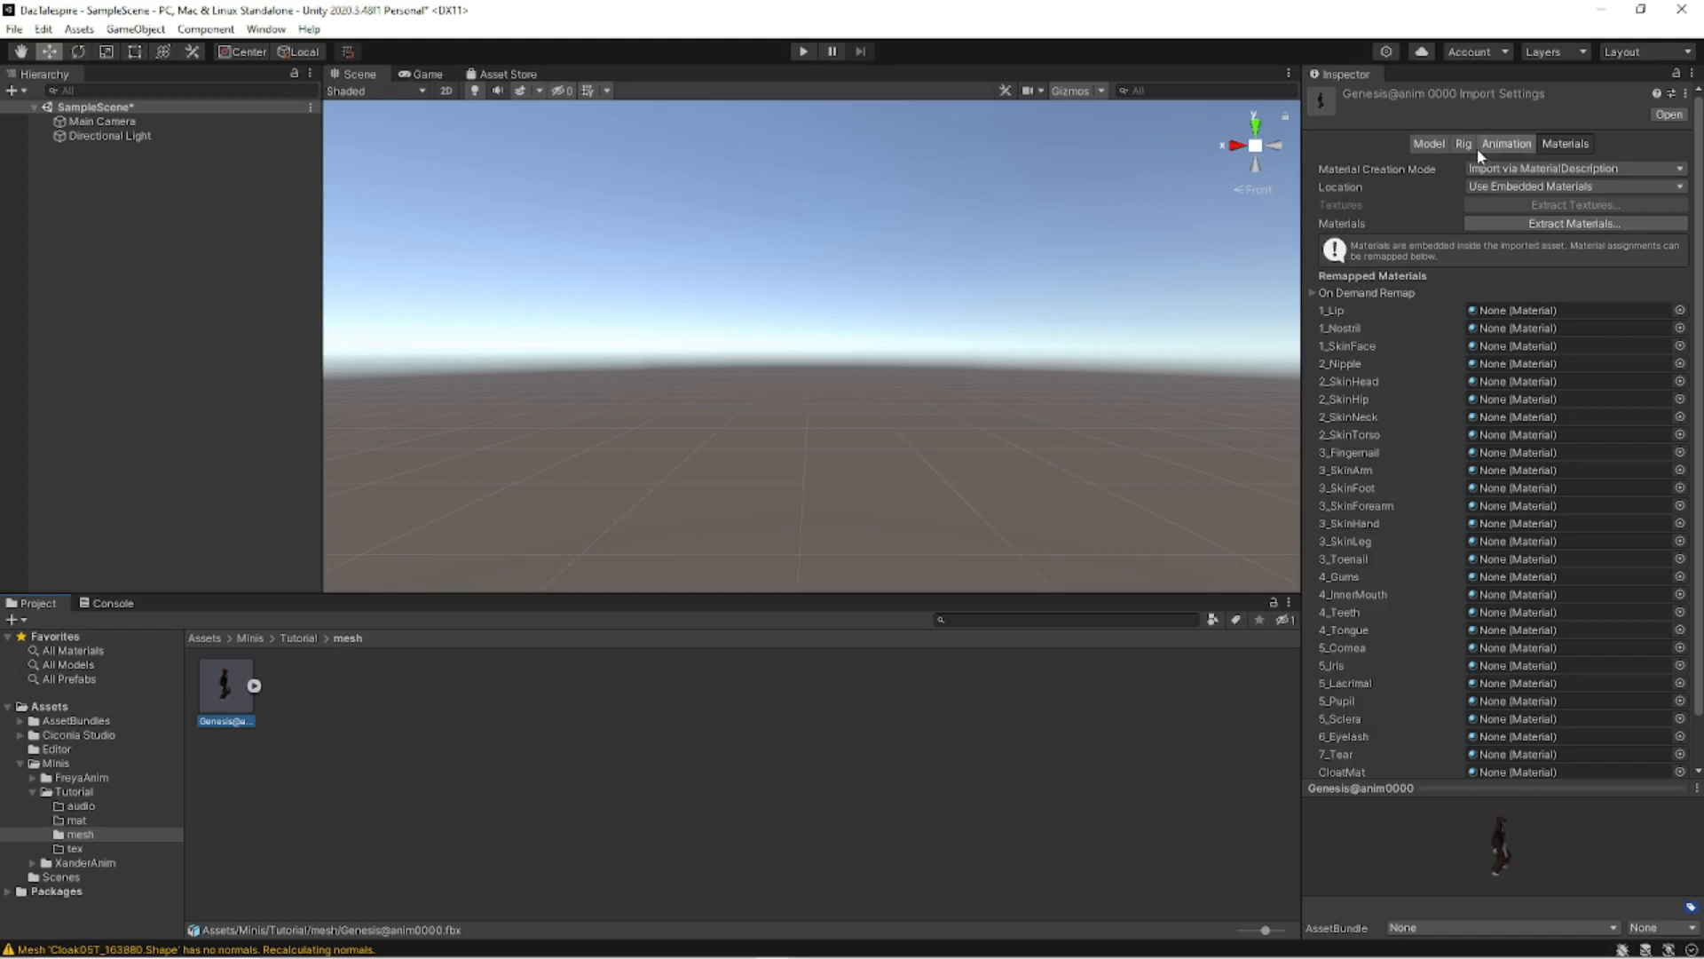
{"action": "left_click", "coordinate": [1433, 142]}
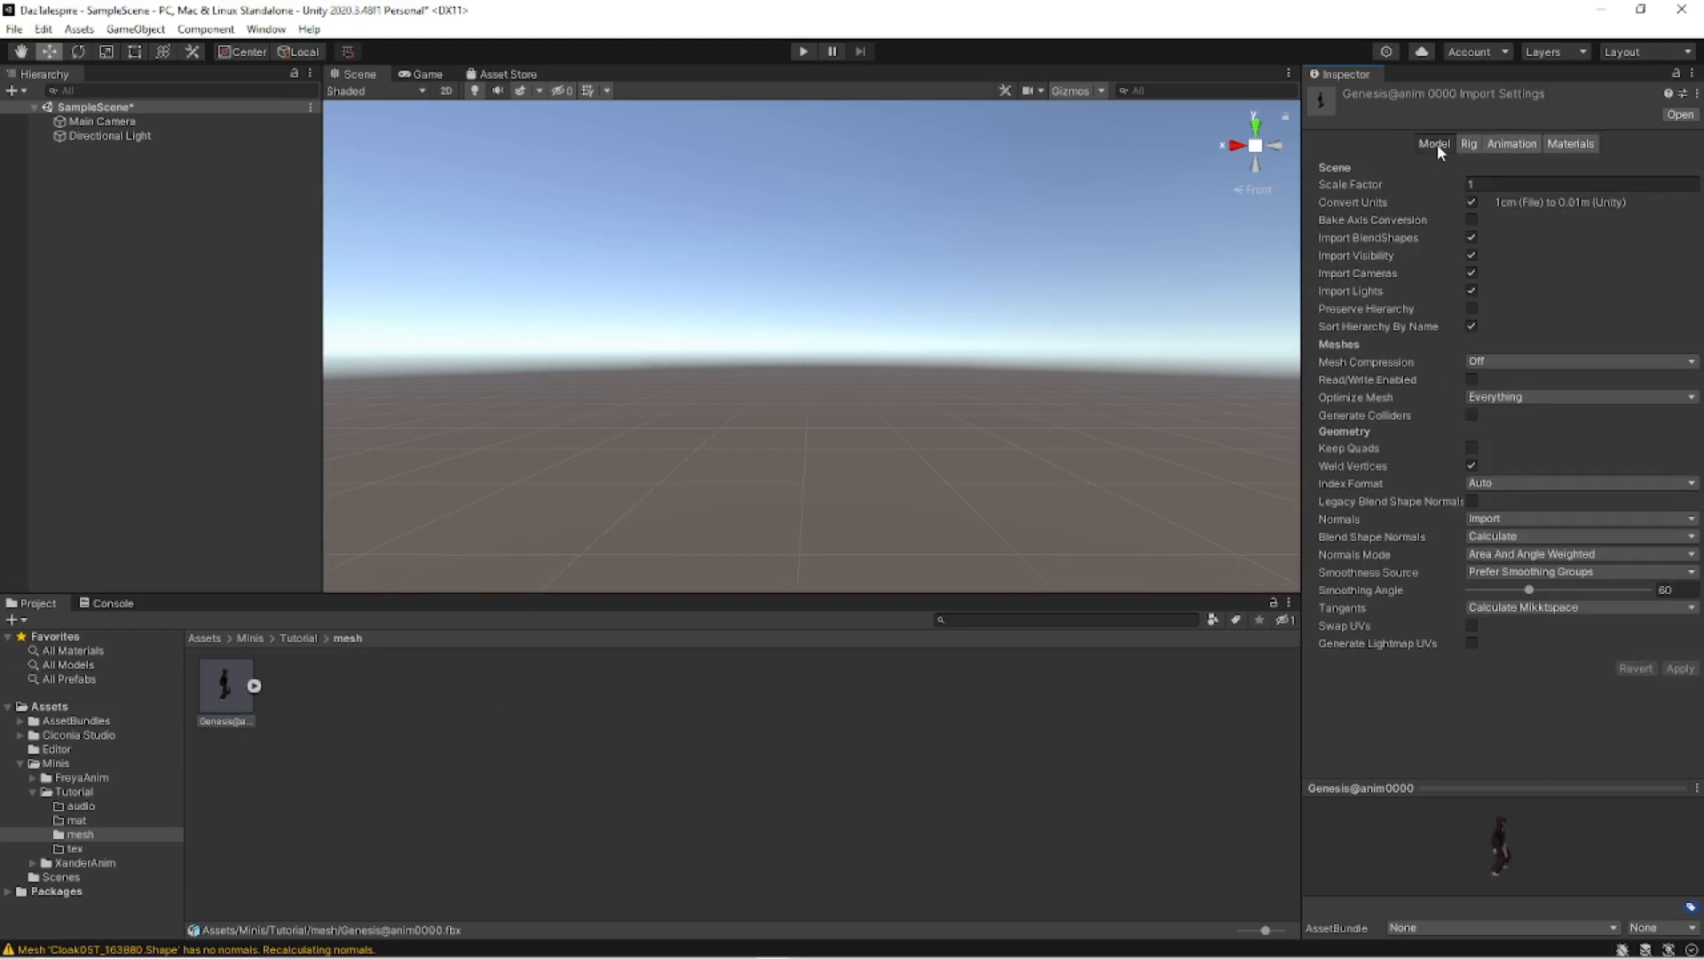
{"action": "left_click", "coordinate": [1471, 308]}
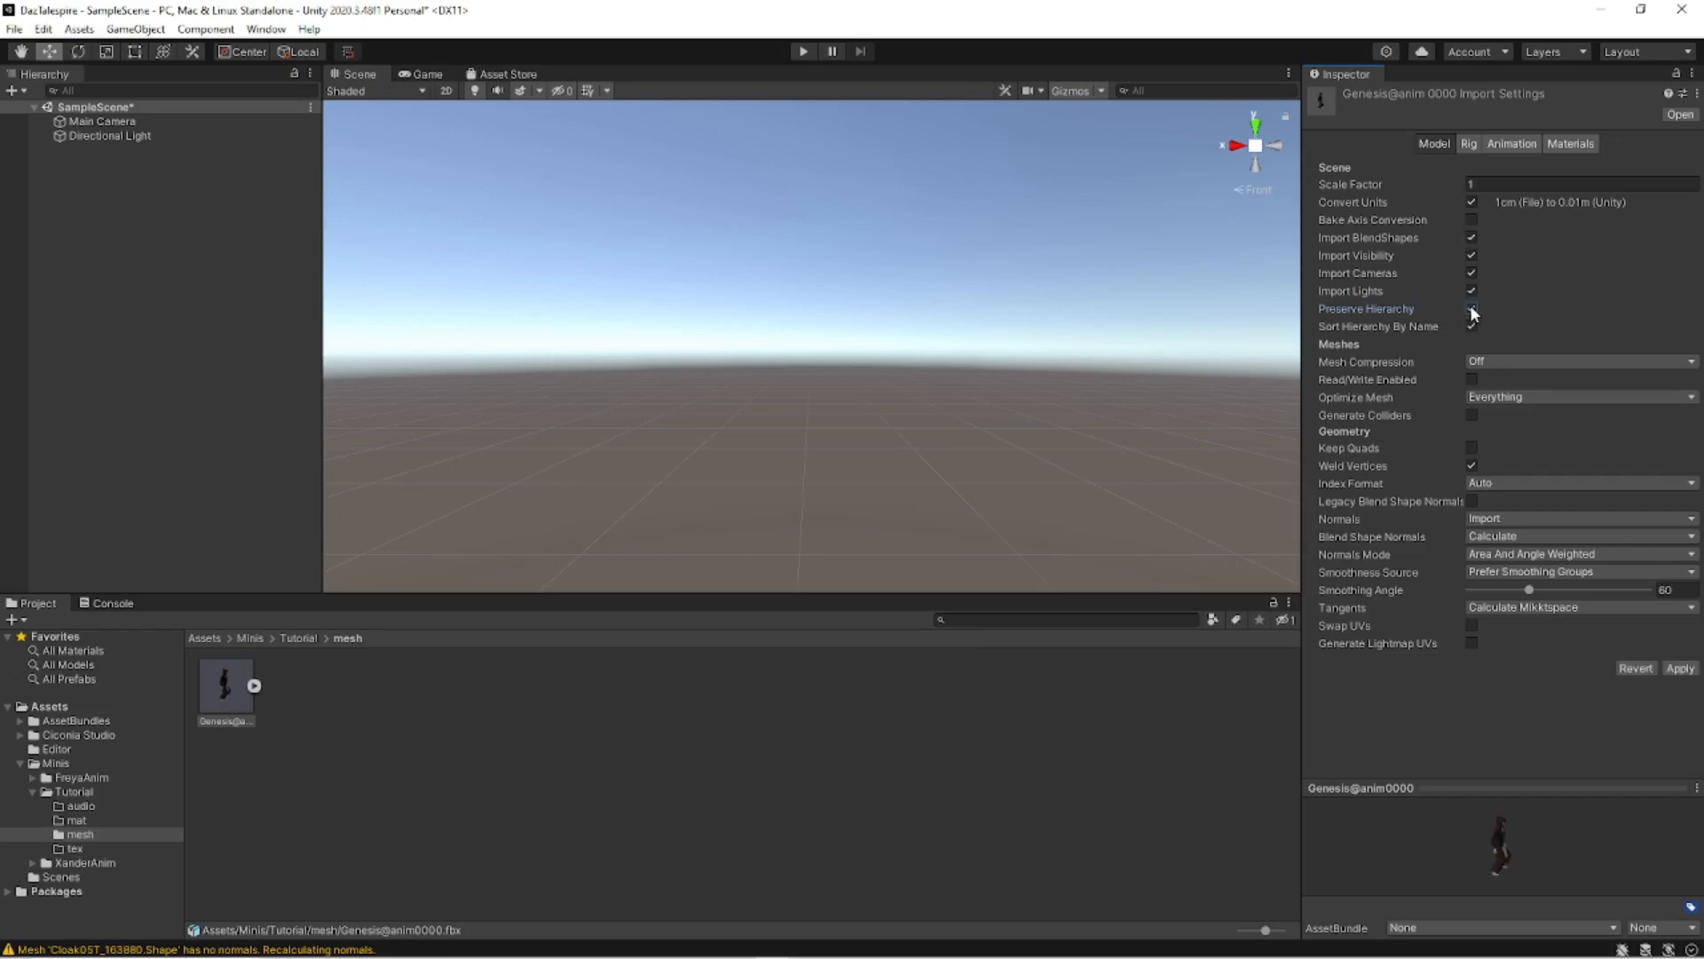
{"action": "left_click", "coordinate": [1472, 380]}
{"action": "left_click", "coordinate": [1469, 274]}
{"action": "left_click", "coordinate": [1470, 255]}
{"action": "left_click", "coordinate": [1472, 237]}
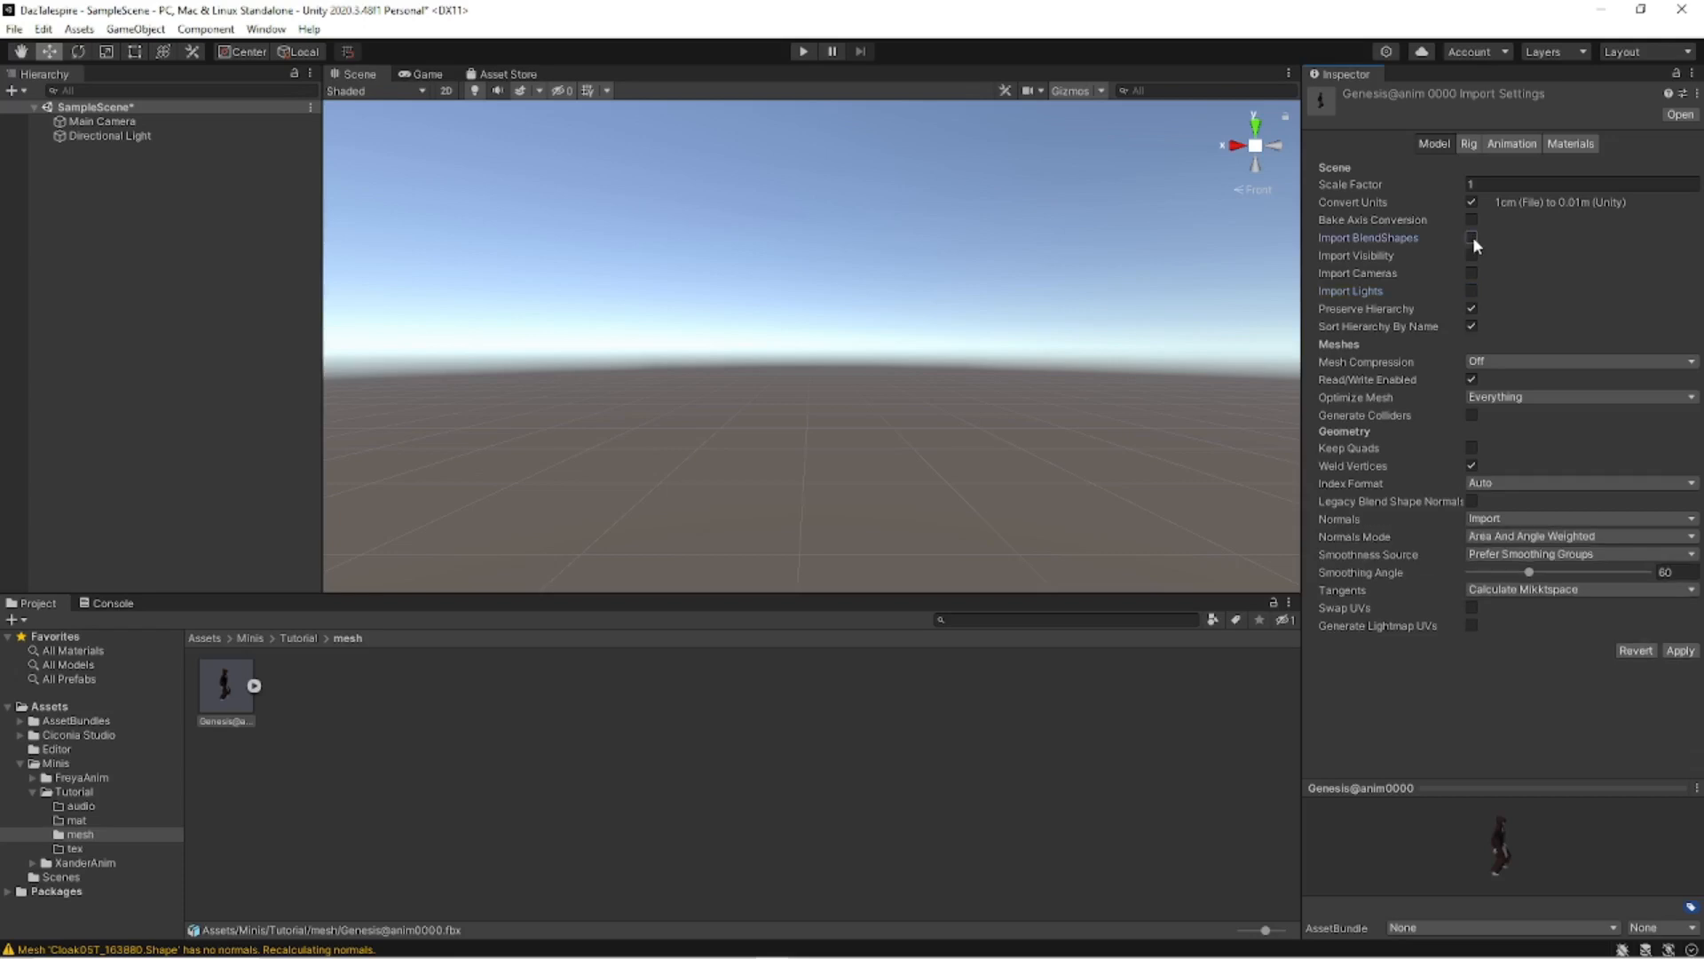
{"action": "left_click", "coordinate": [1681, 652]}
{"action": "left_click", "coordinate": [1680, 651]}
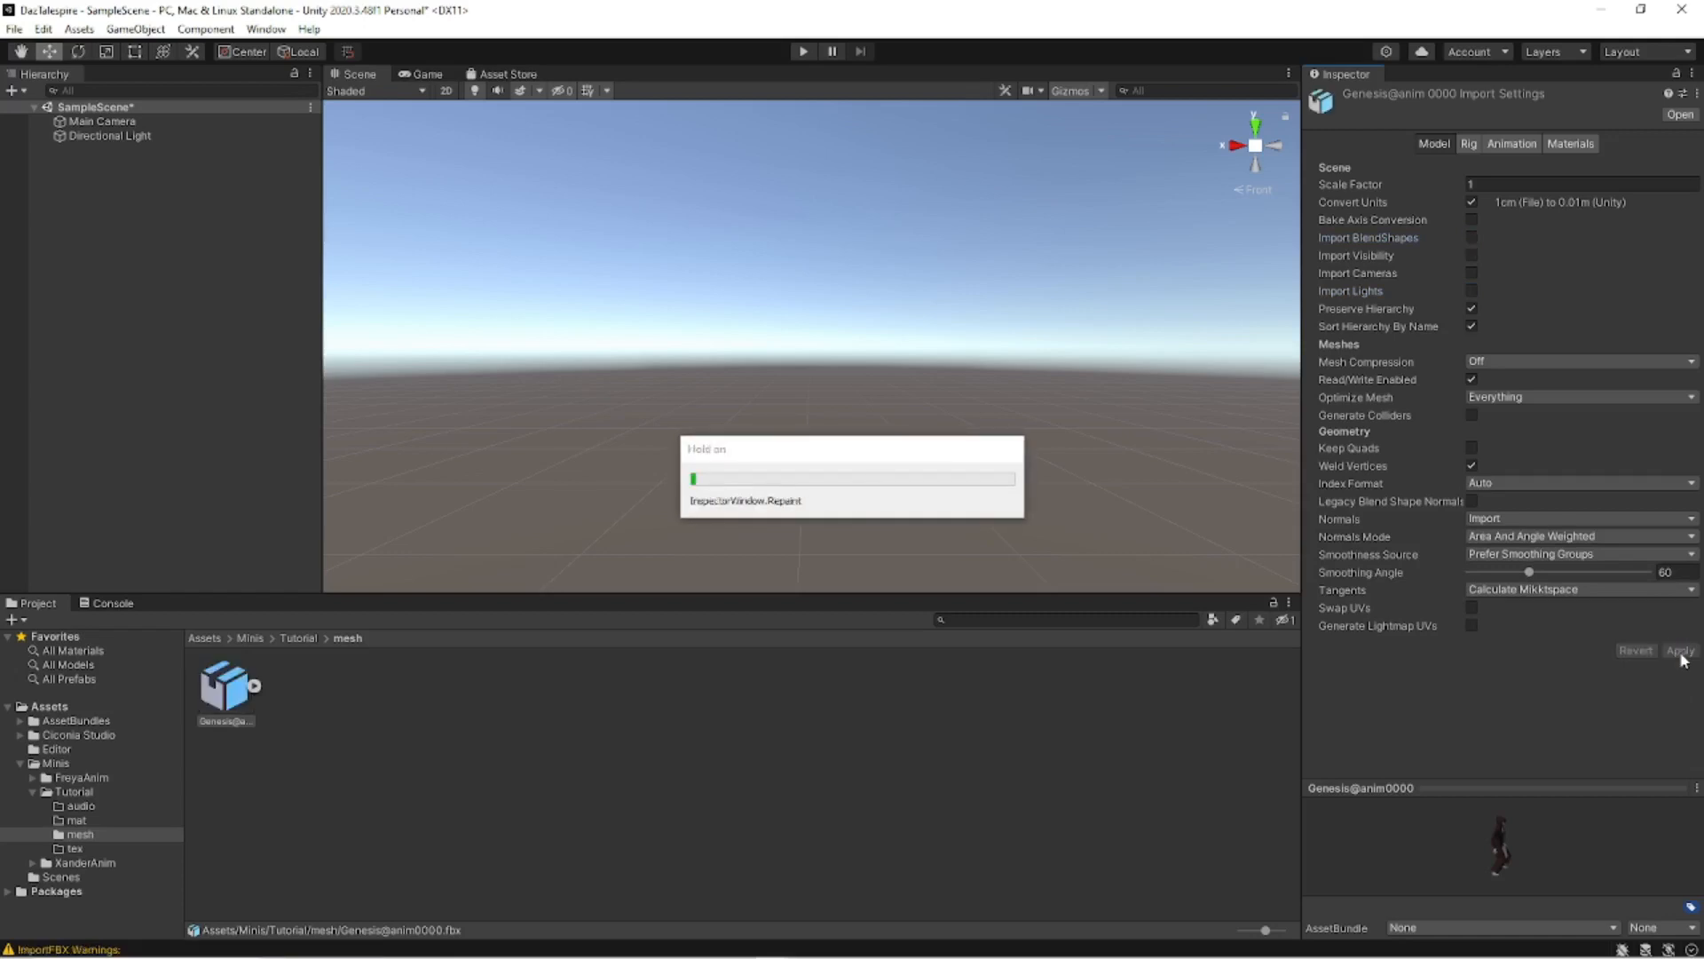
Set the rig's animation type to Legacy for the Genesis@anim0000 model and apply it.
{"action": "left_click", "coordinate": [1469, 145]}
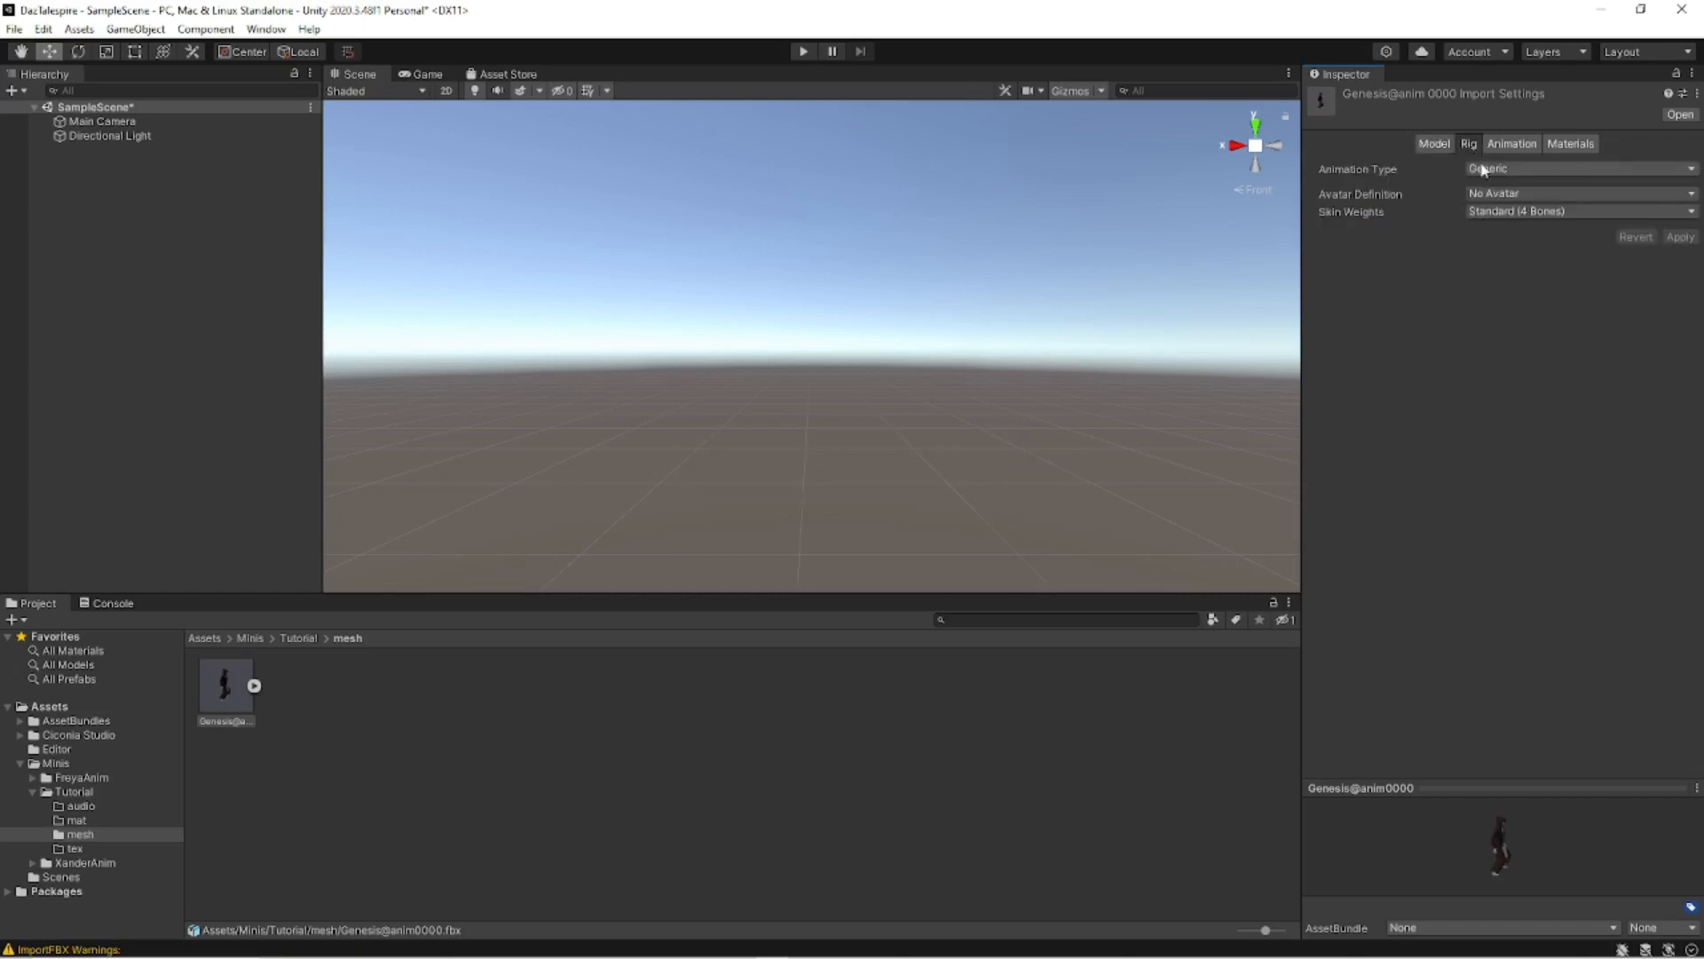
{"action": "left_click", "coordinate": [1525, 168]}
{"action": "left_click", "coordinate": [1509, 210]}
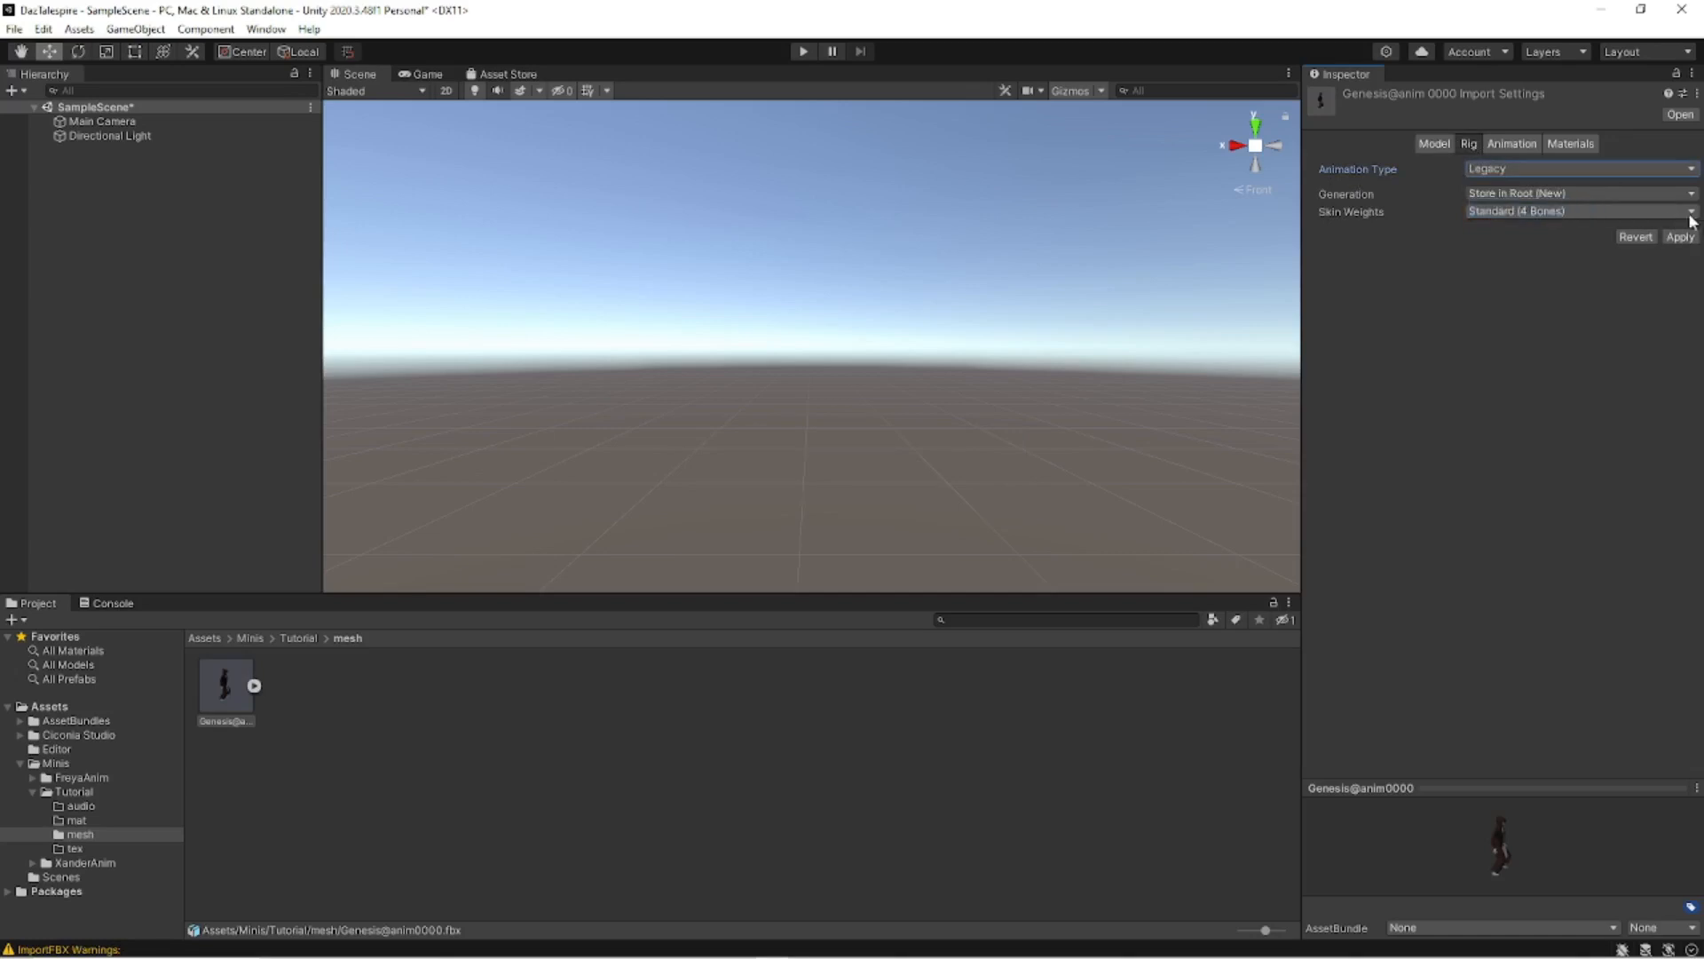
{"action": "left_click", "coordinate": [1680, 237]}
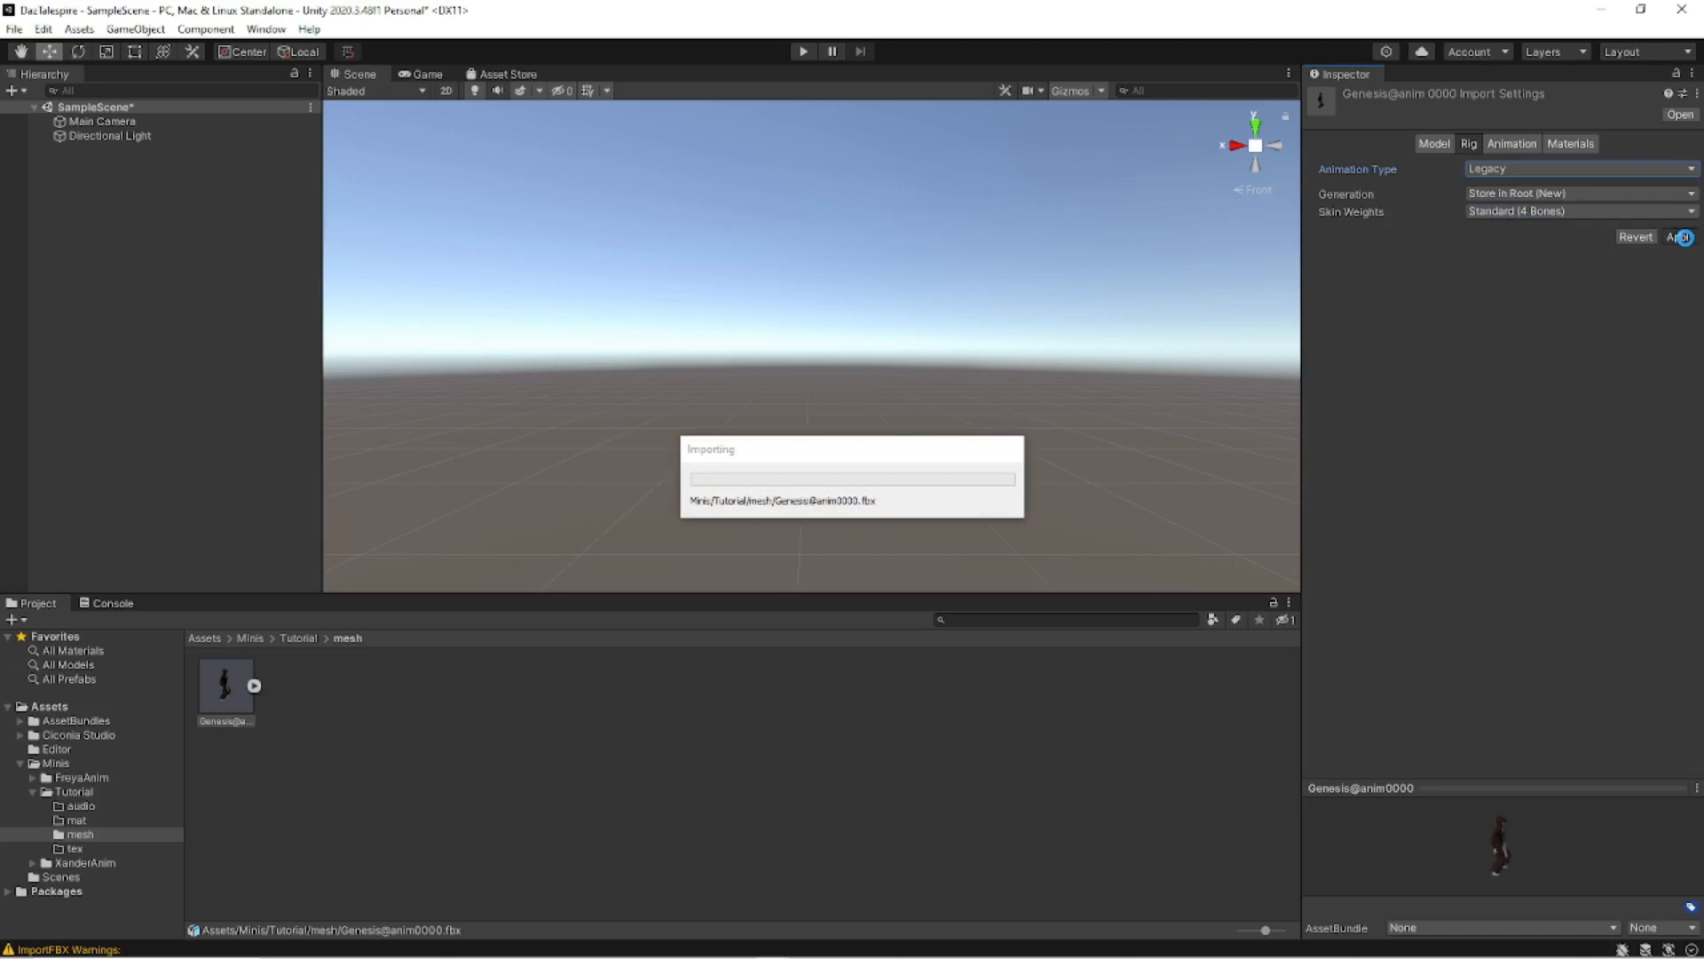
Add two more animation clips beside anim0000 in the model's animation import settings.
{"action": "left_click", "coordinate": [1511, 143]}
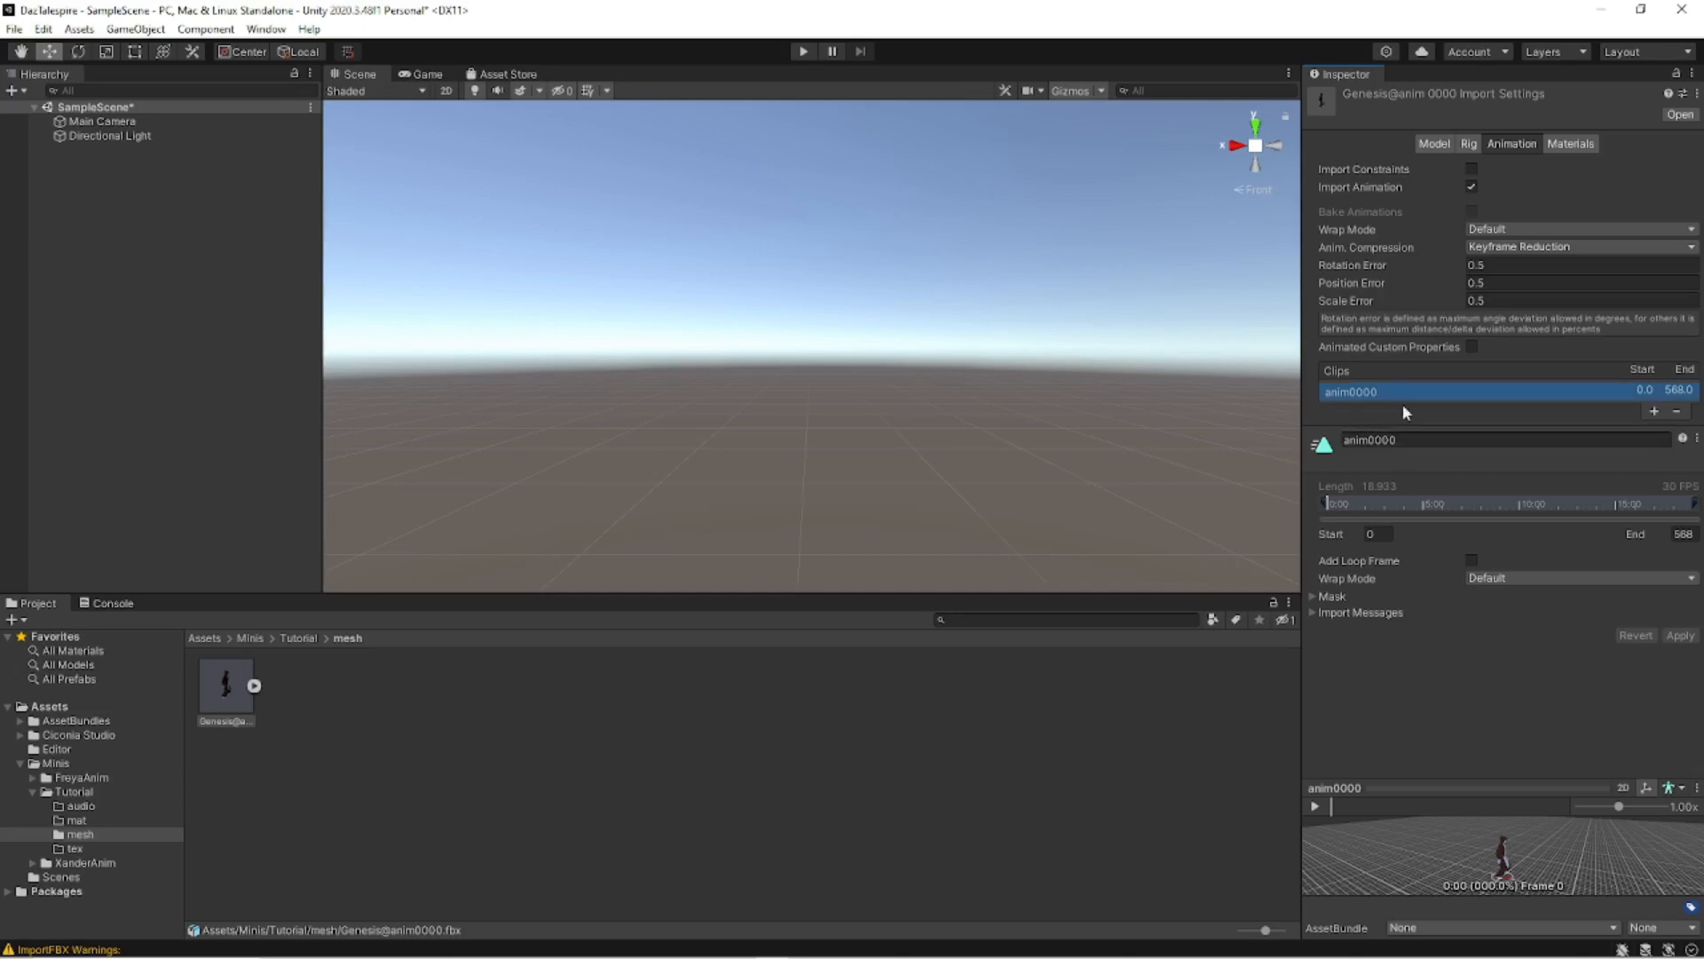
{"action": "left_click", "coordinate": [1408, 444]}
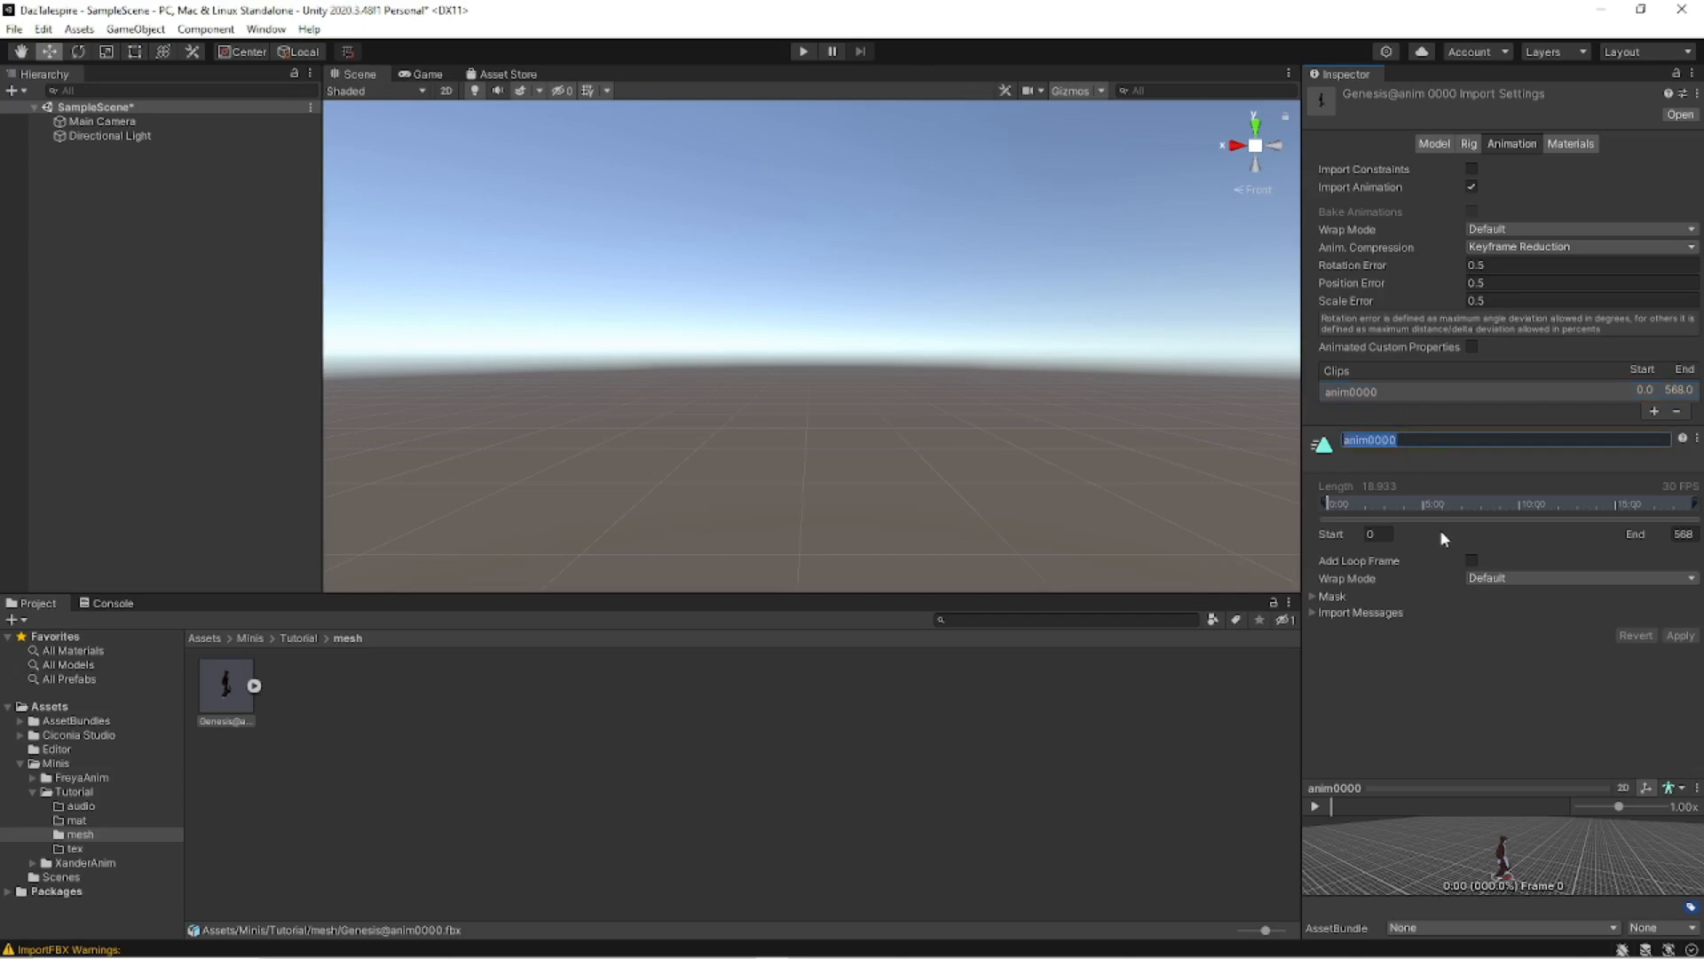
{"action": "left_click", "coordinate": [1654, 411]}
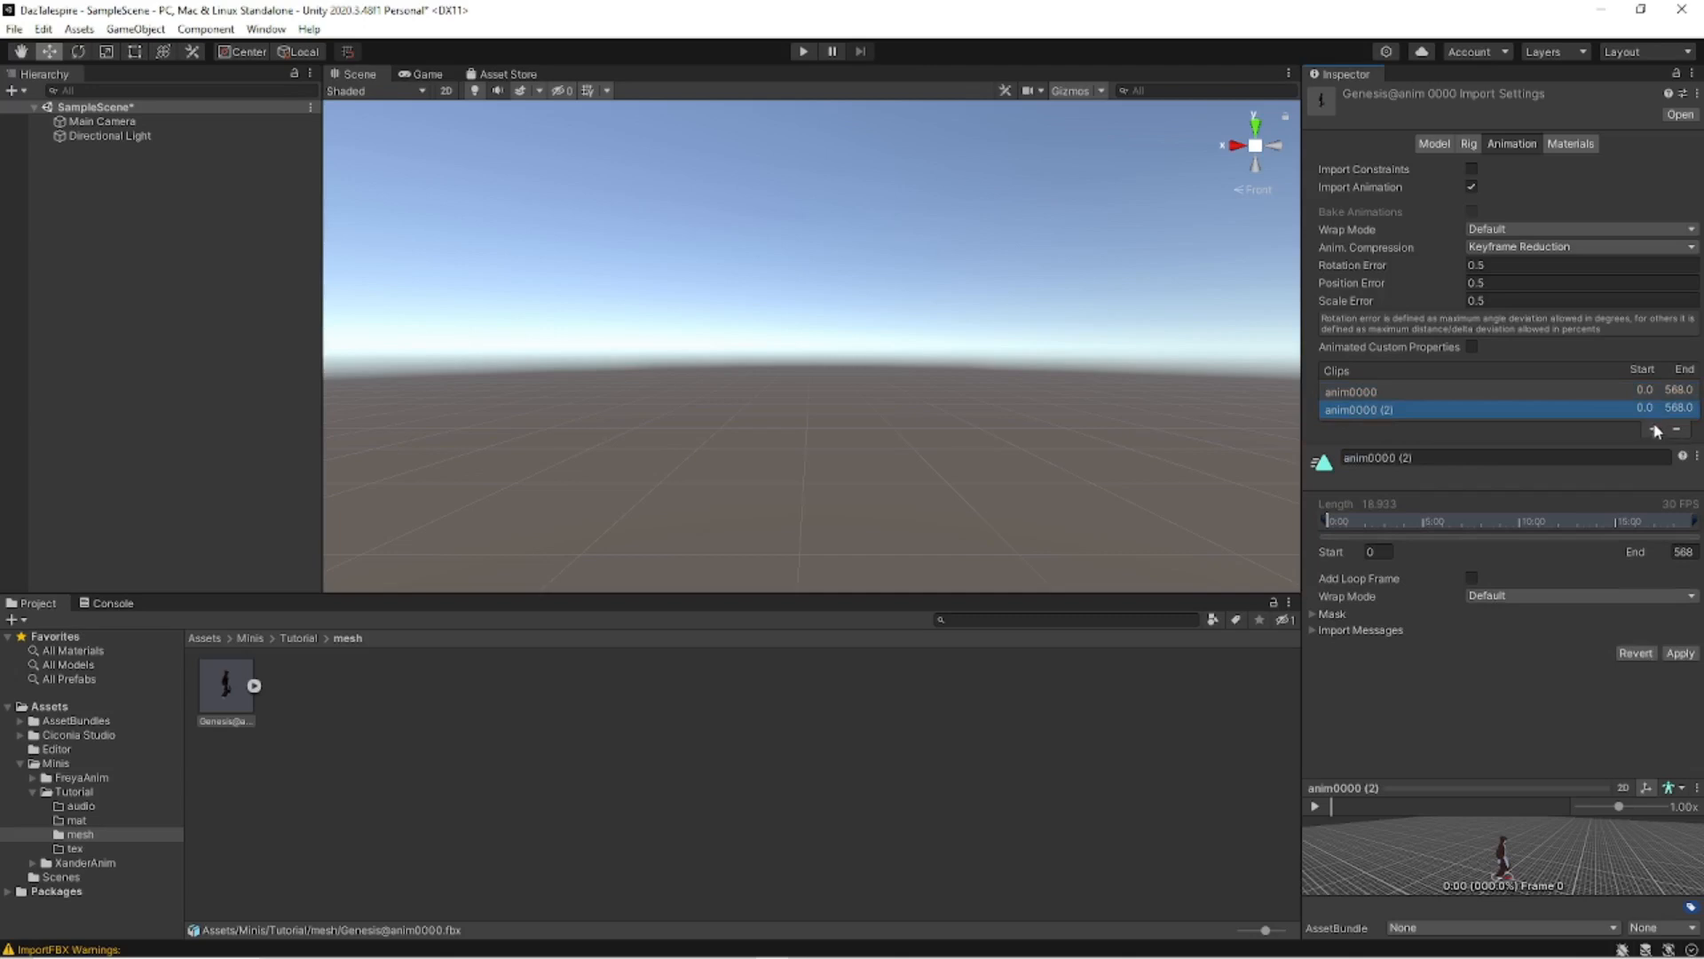
{"action": "left_click", "coordinate": [1655, 428]}
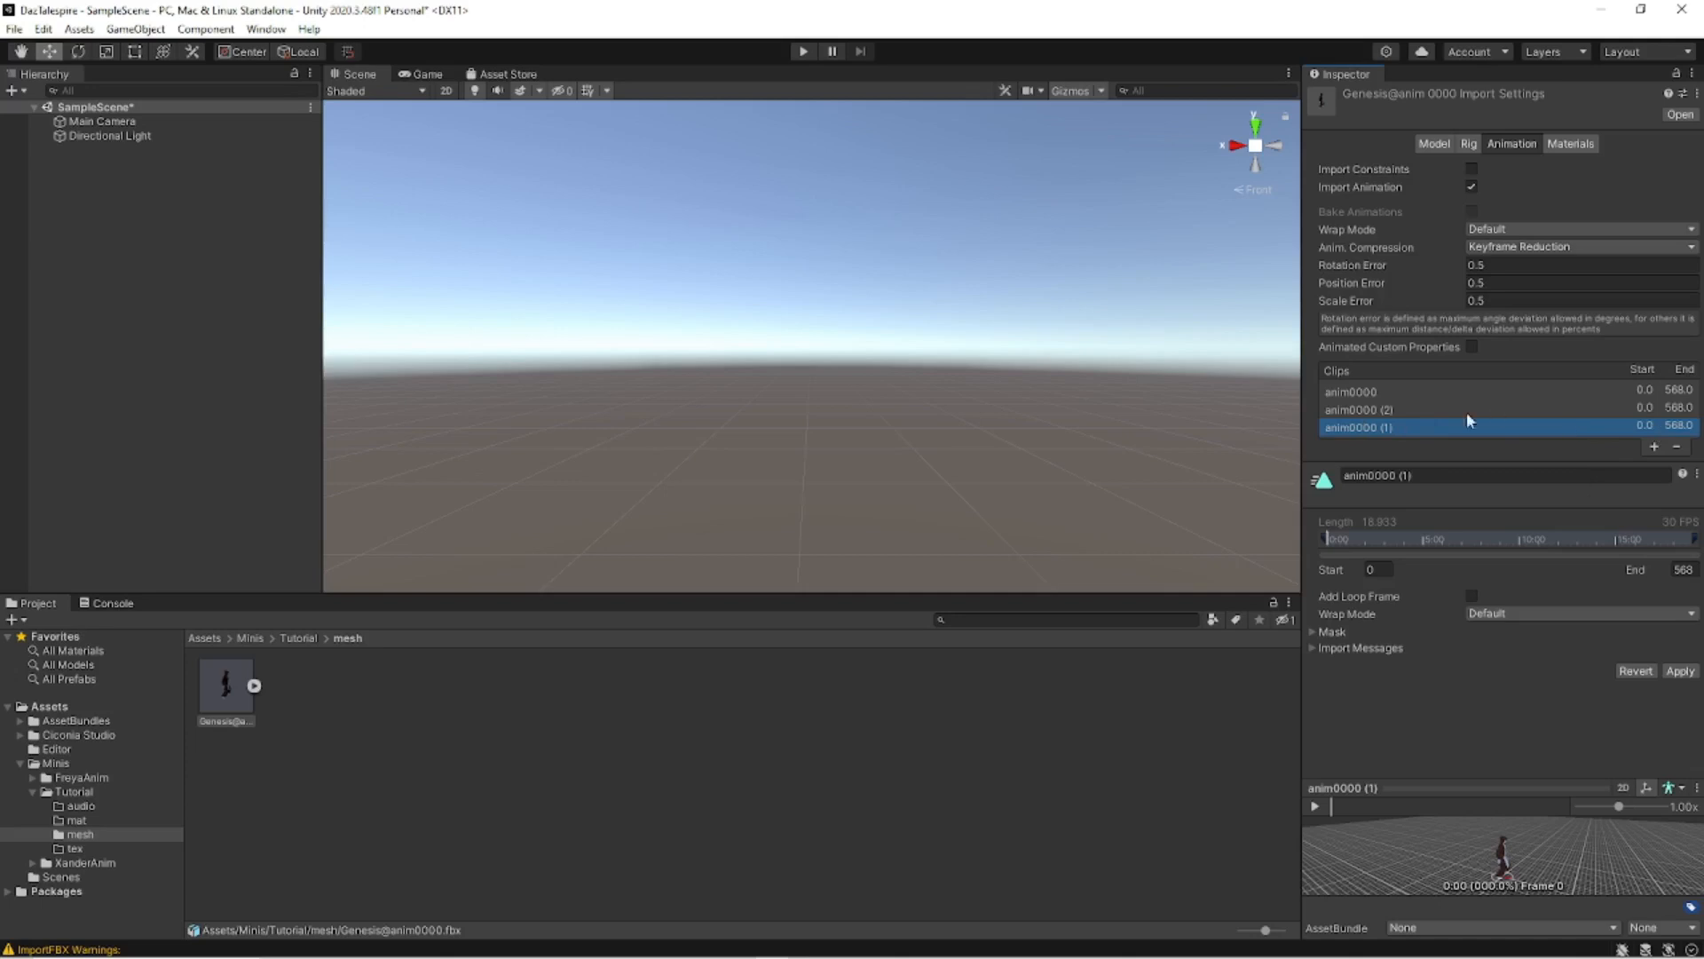
Rename the anim0000 clip to Dance1 and set its end frame to 100.
{"action": "left_click", "coordinate": [1363, 395]}
{"action": "left_click", "coordinate": [1414, 476]}
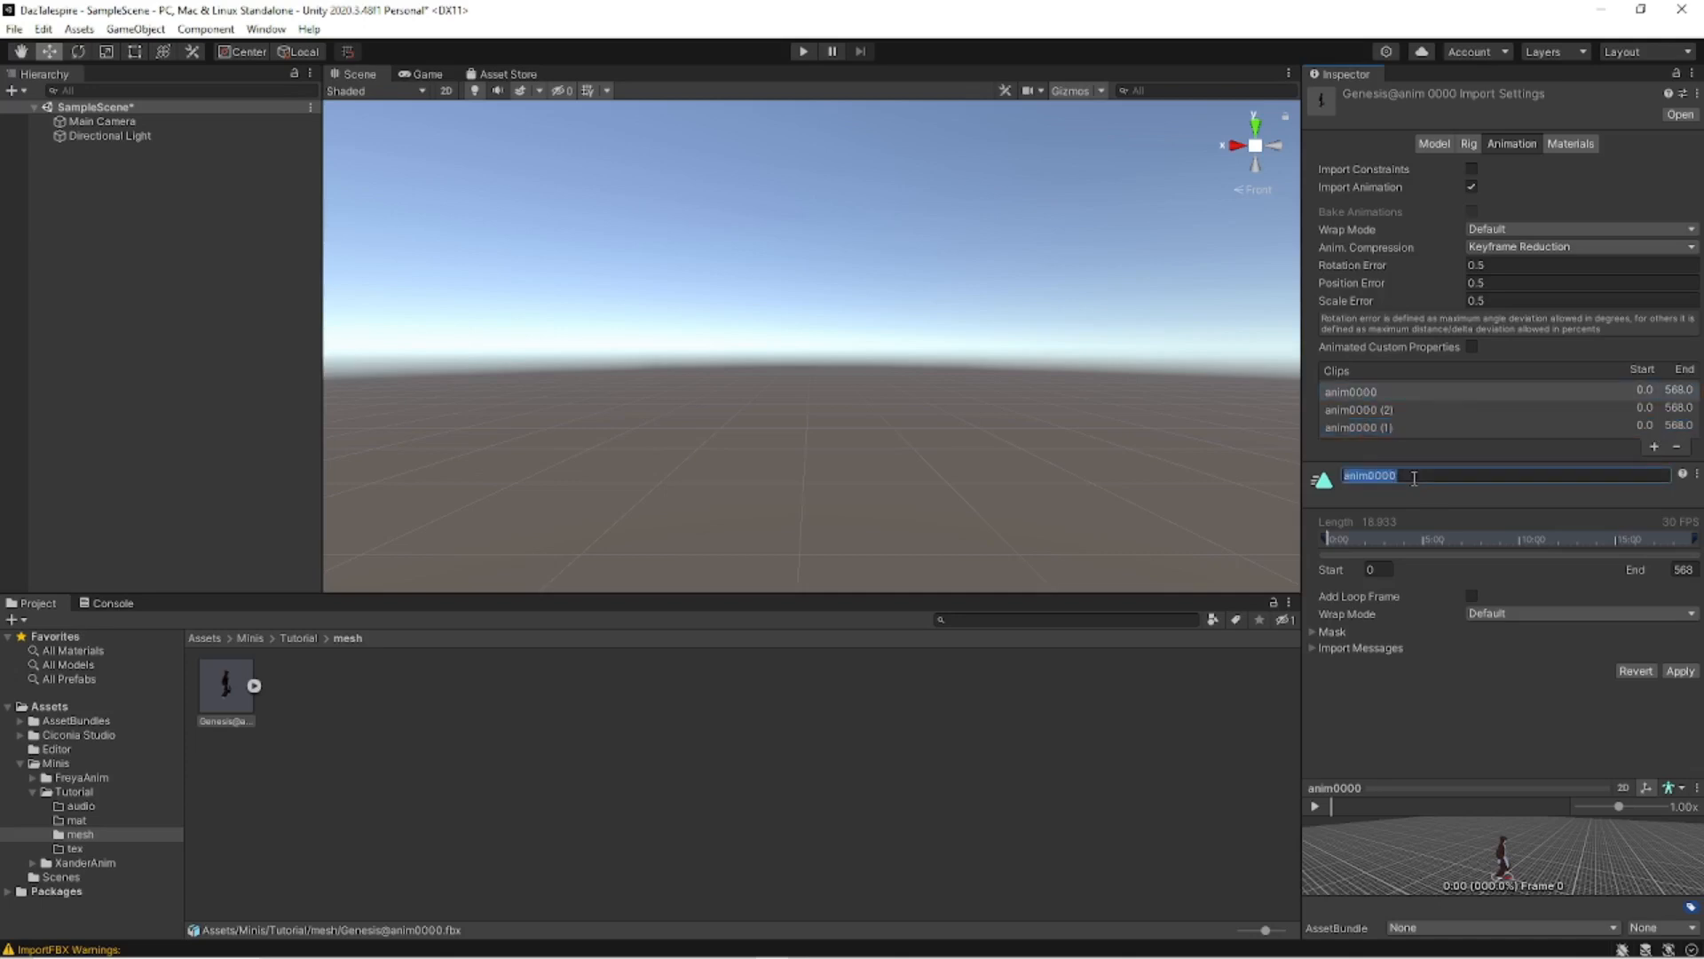
{"action": "type", "text": "Danm"}
{"action": "key", "text": "BackSpace"}
{"action": "type", "text": "ce1"}
{"action": "key", "text": "Return"}
{"action": "left_click", "coordinate": [1381, 569]}
{"action": "left_click", "coordinate": [1684, 569]}
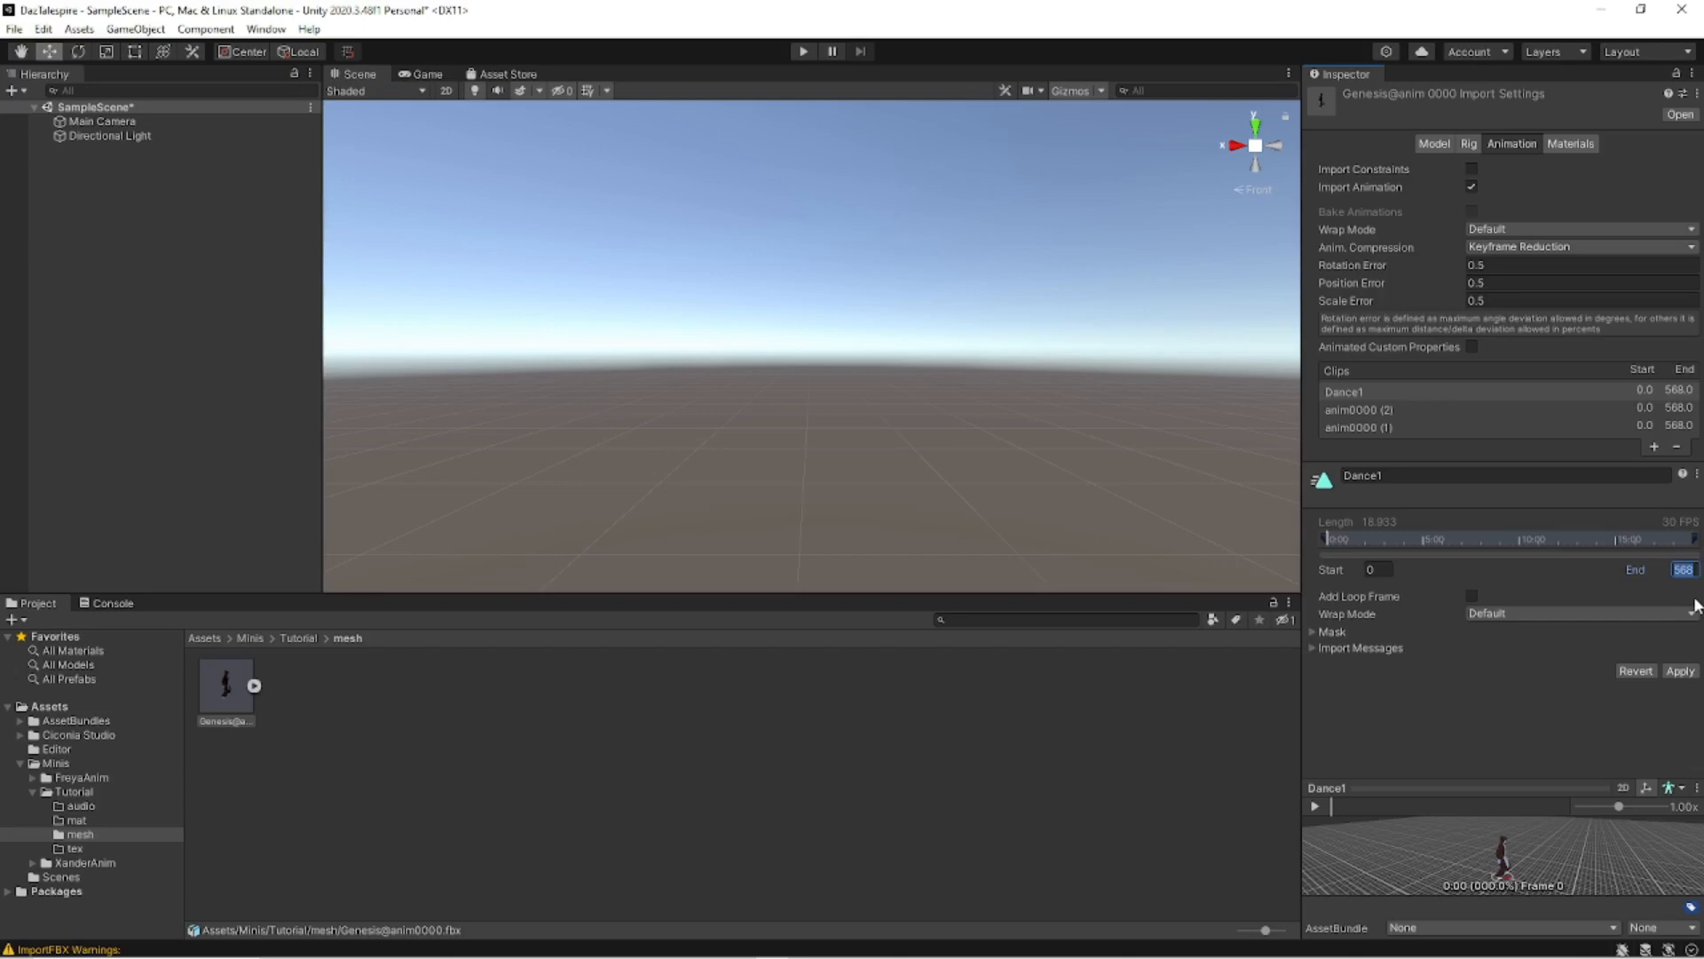
{"action": "type", "text": "100"}
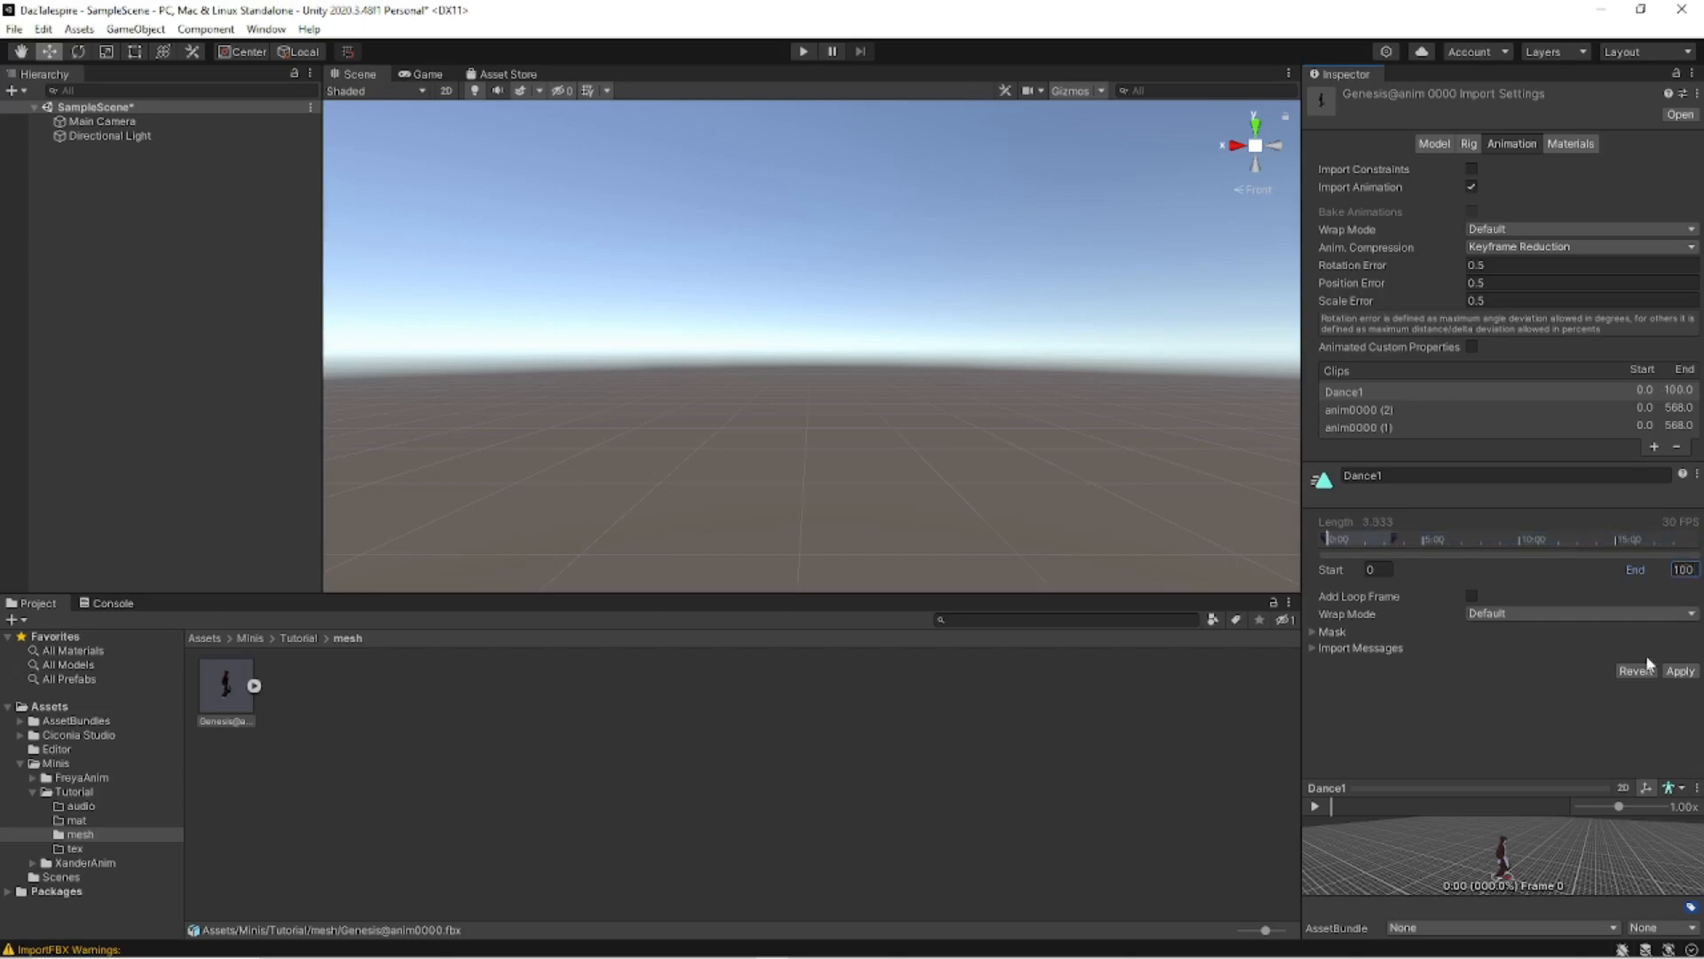
Set the Dance1 clip's wrap mode to Once and apply the import settings.
{"action": "left_click", "coordinate": [1521, 616]}
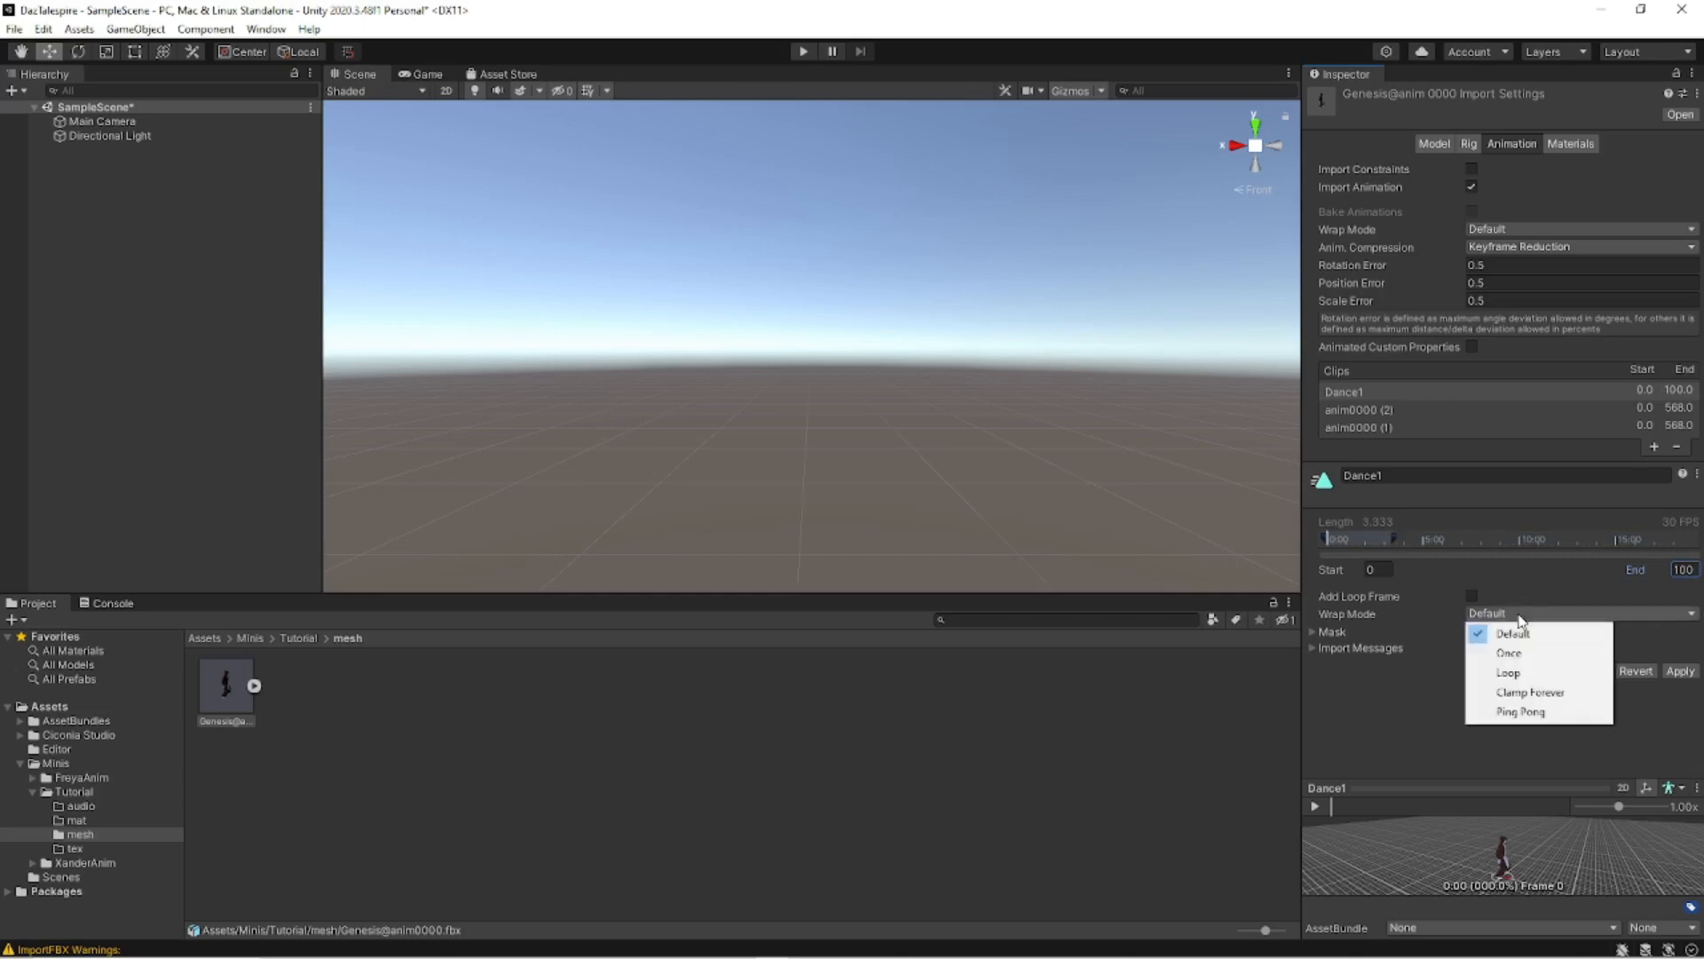
{"action": "left_click", "coordinate": [1516, 653]}
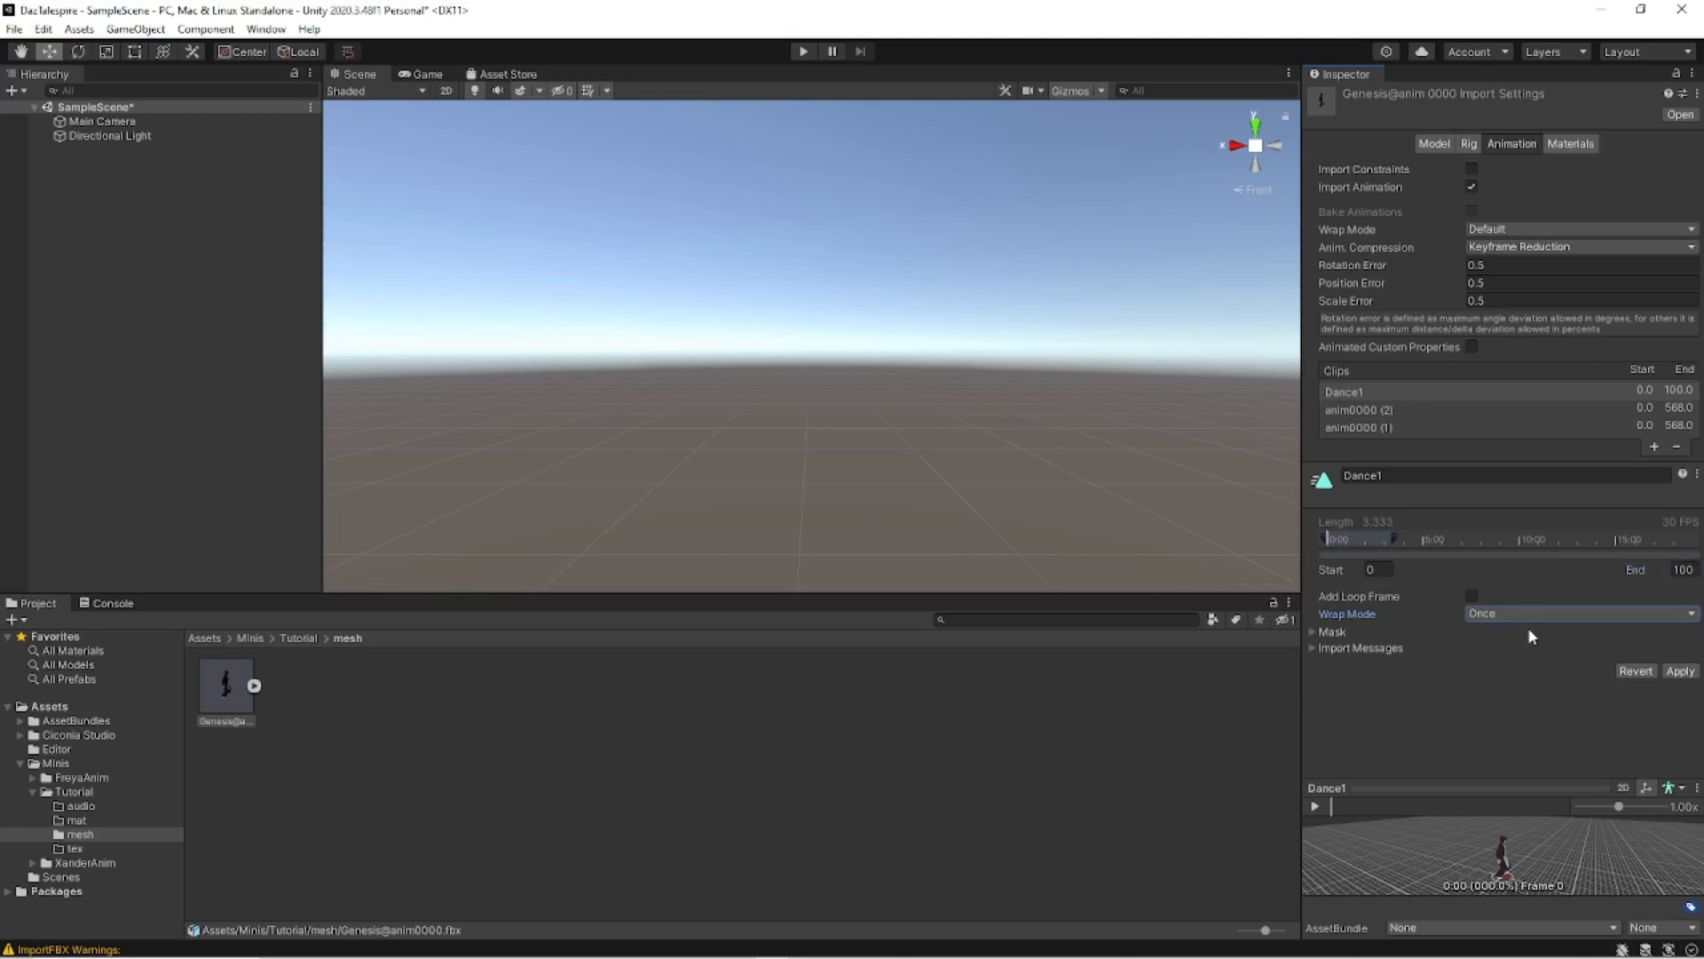
{"action": "left_click", "coordinate": [1523, 613]}
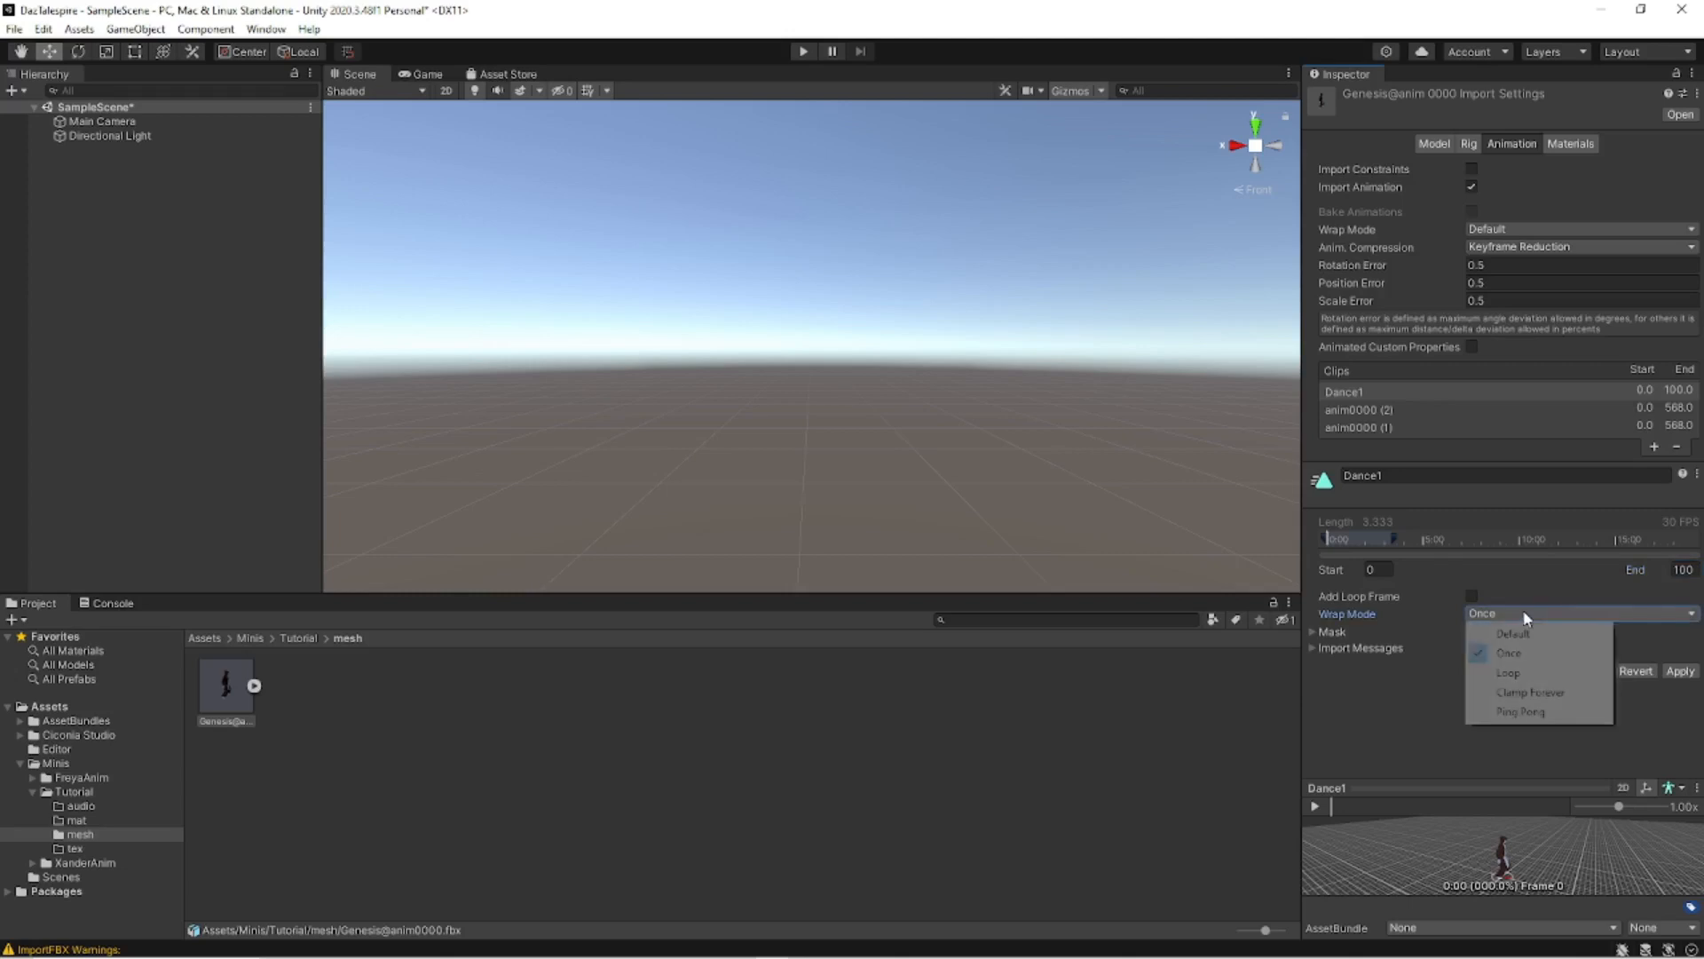
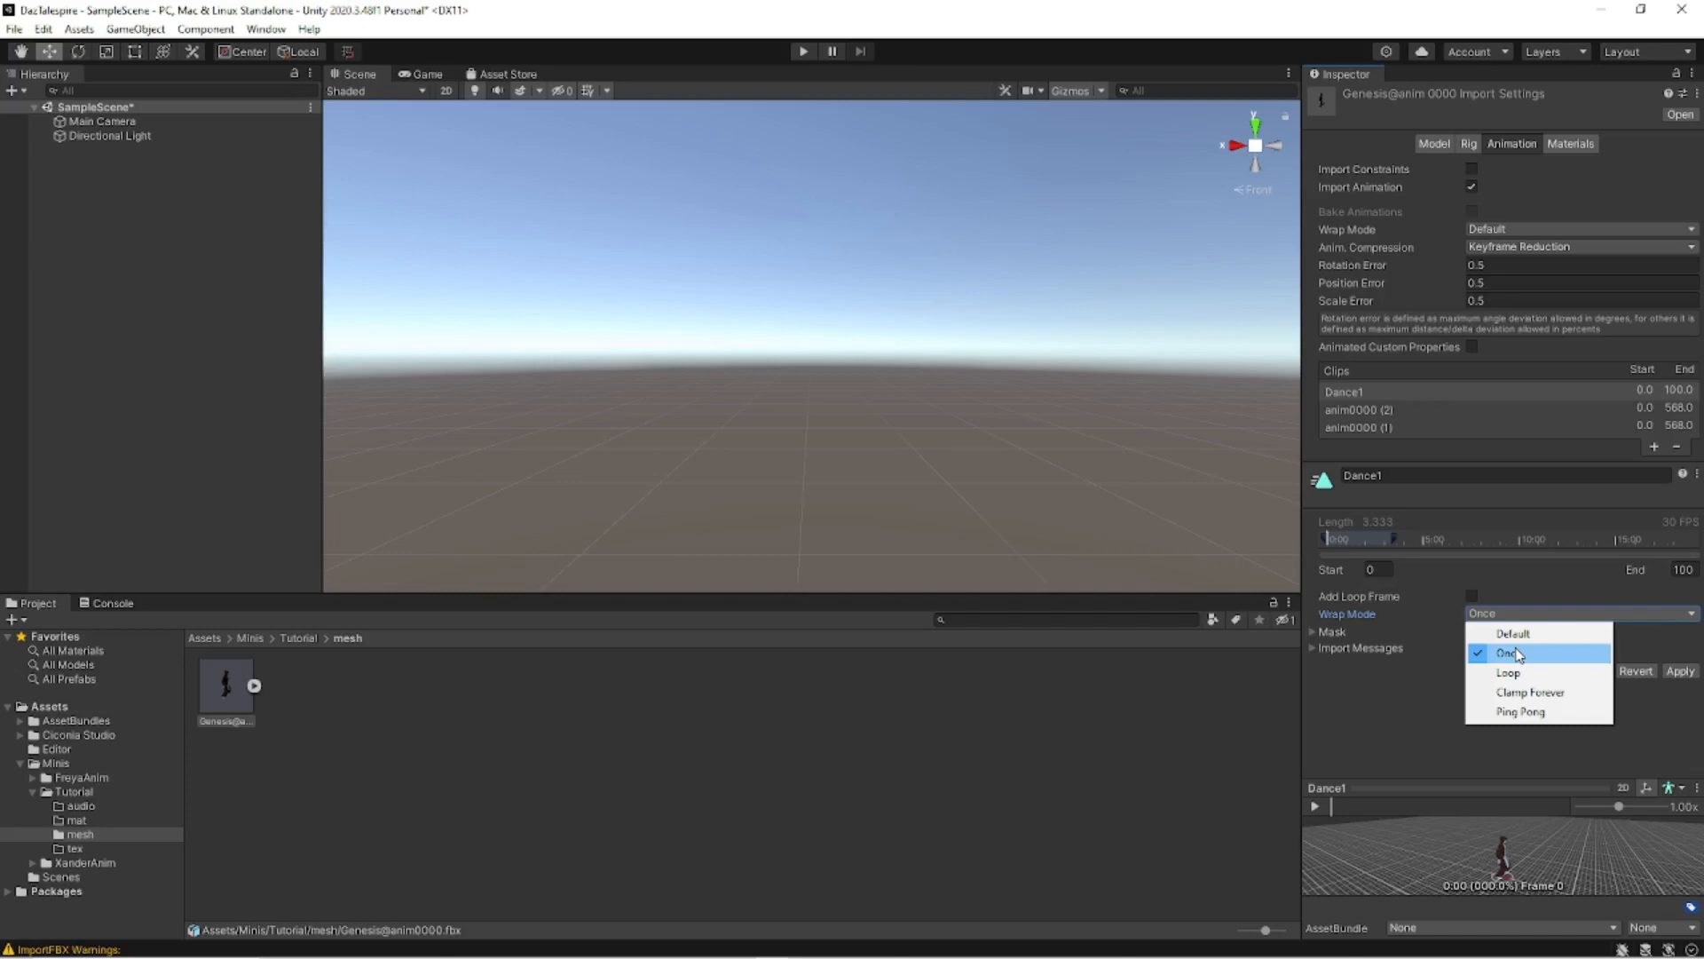
{"action": "left_click", "coordinate": [1518, 657]}
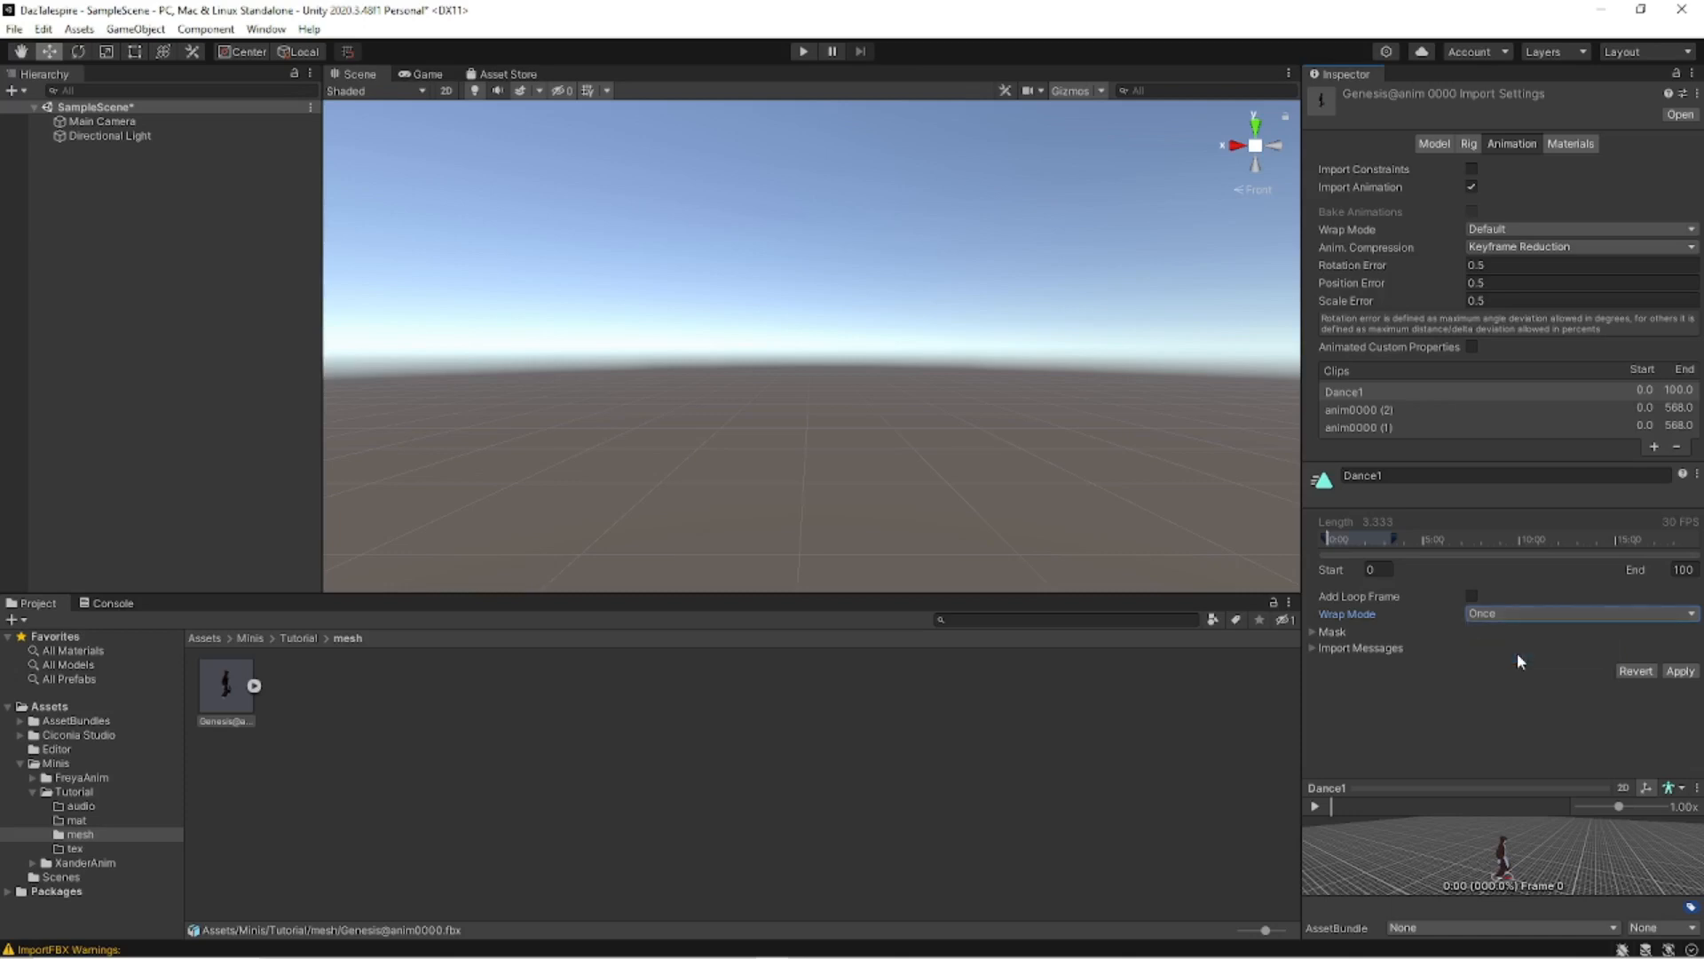
{"action": "left_click", "coordinate": [1680, 671]}
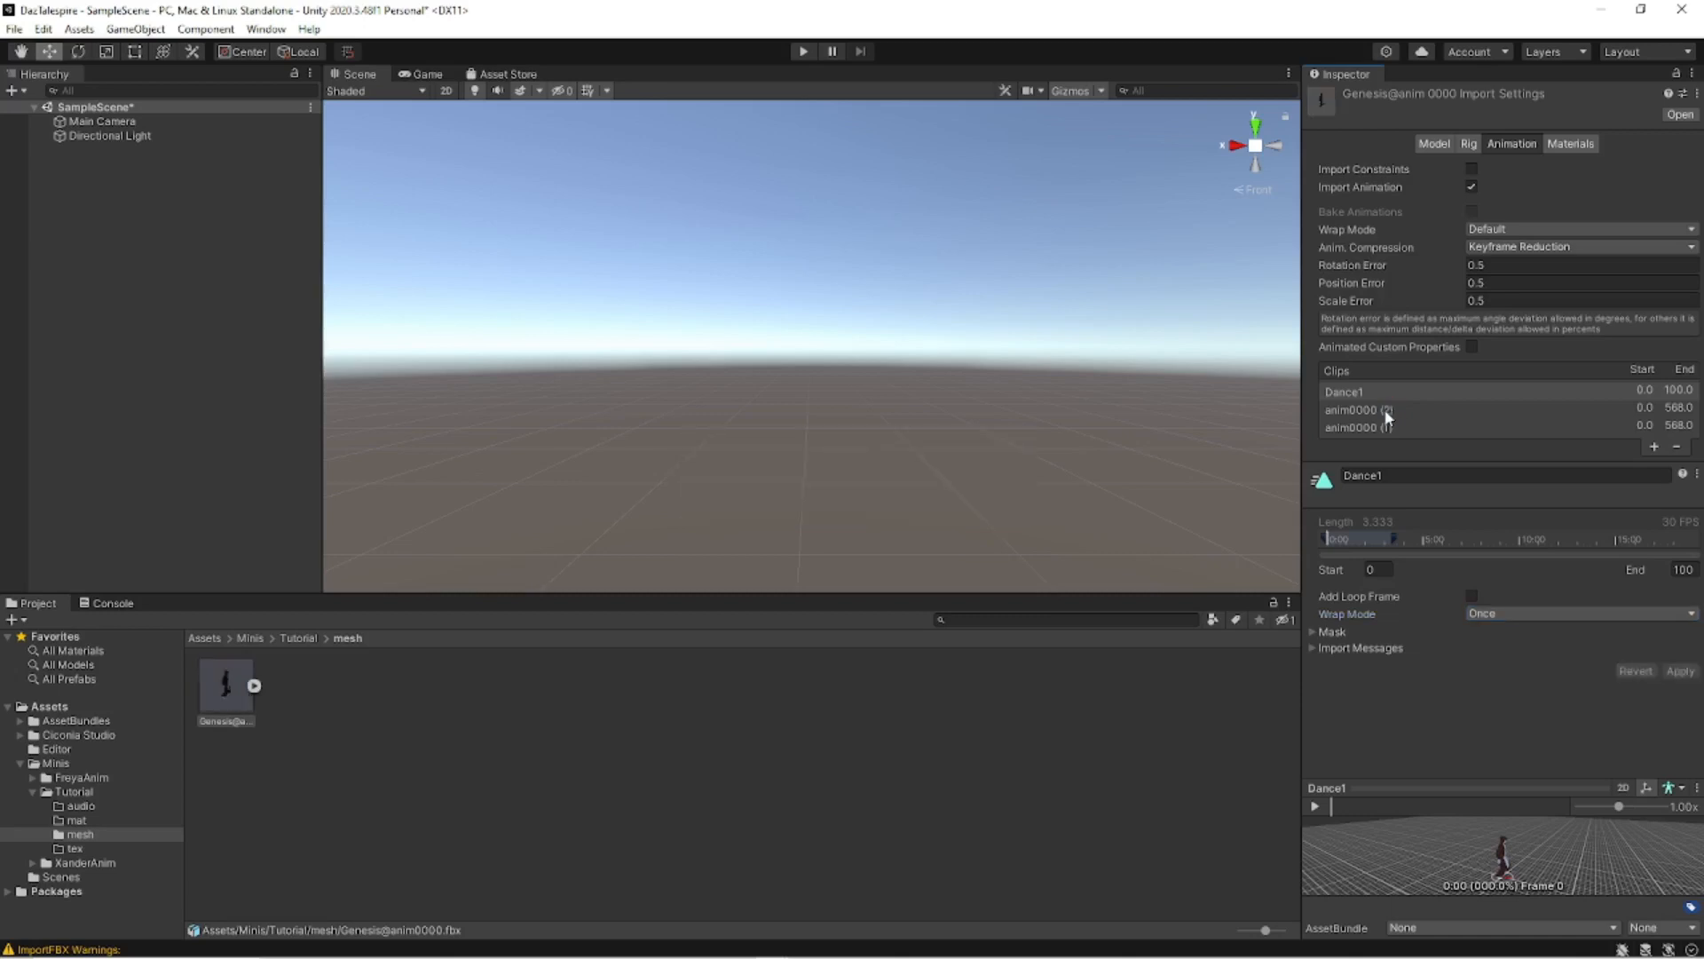
Rename the anim0000 (2) clip to Dance2 and set its range from frame 101 to 200.
{"action": "left_click", "coordinate": [1390, 409]}
{"action": "left_click", "coordinate": [1431, 470]}
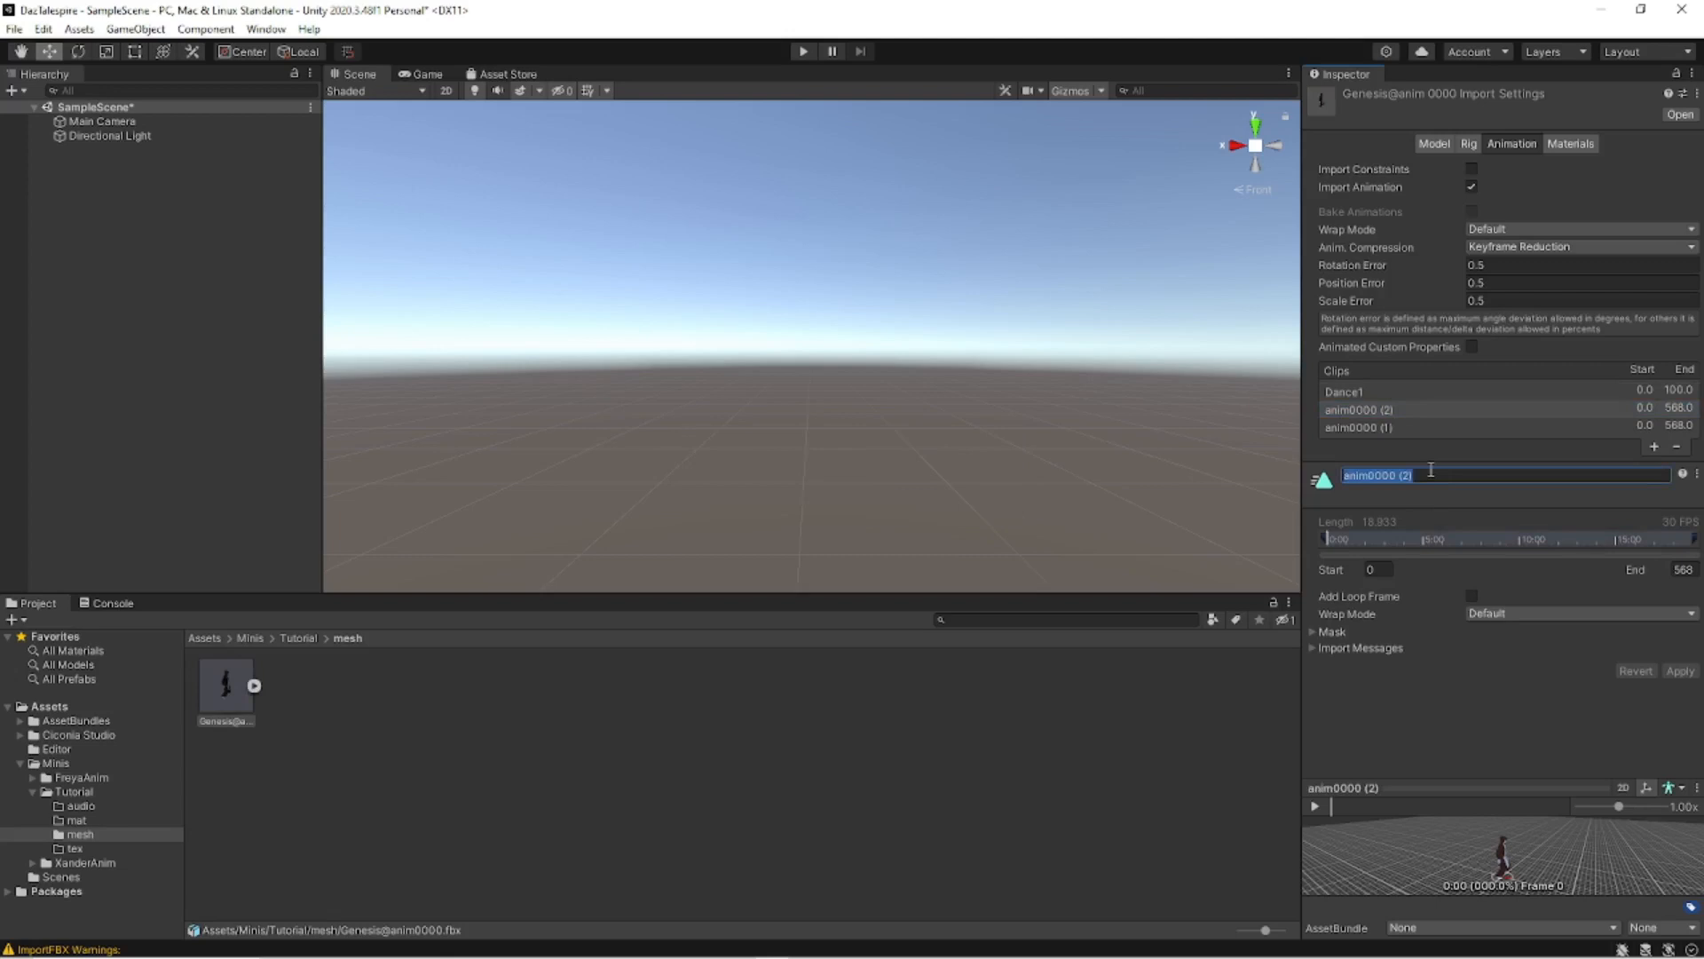
{"action": "type", "text": "Dance2"}
{"action": "key", "text": "Return"}
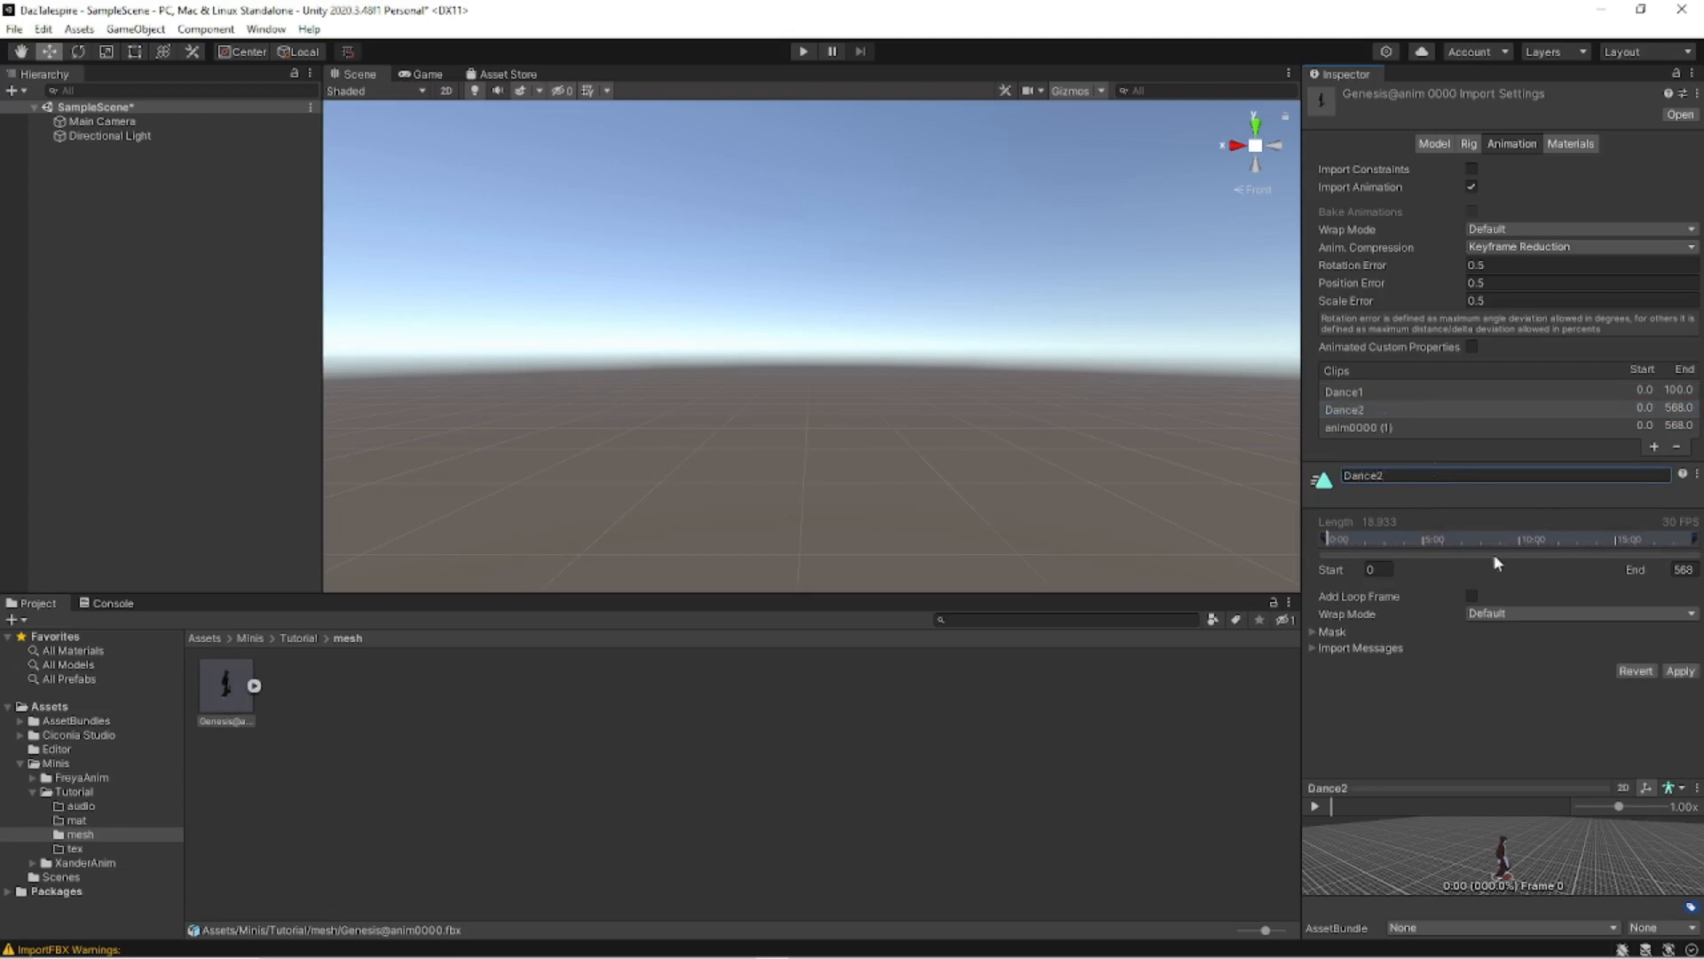
{"action": "left_click", "coordinate": [1386, 572]}
{"action": "type", "text": "101"}
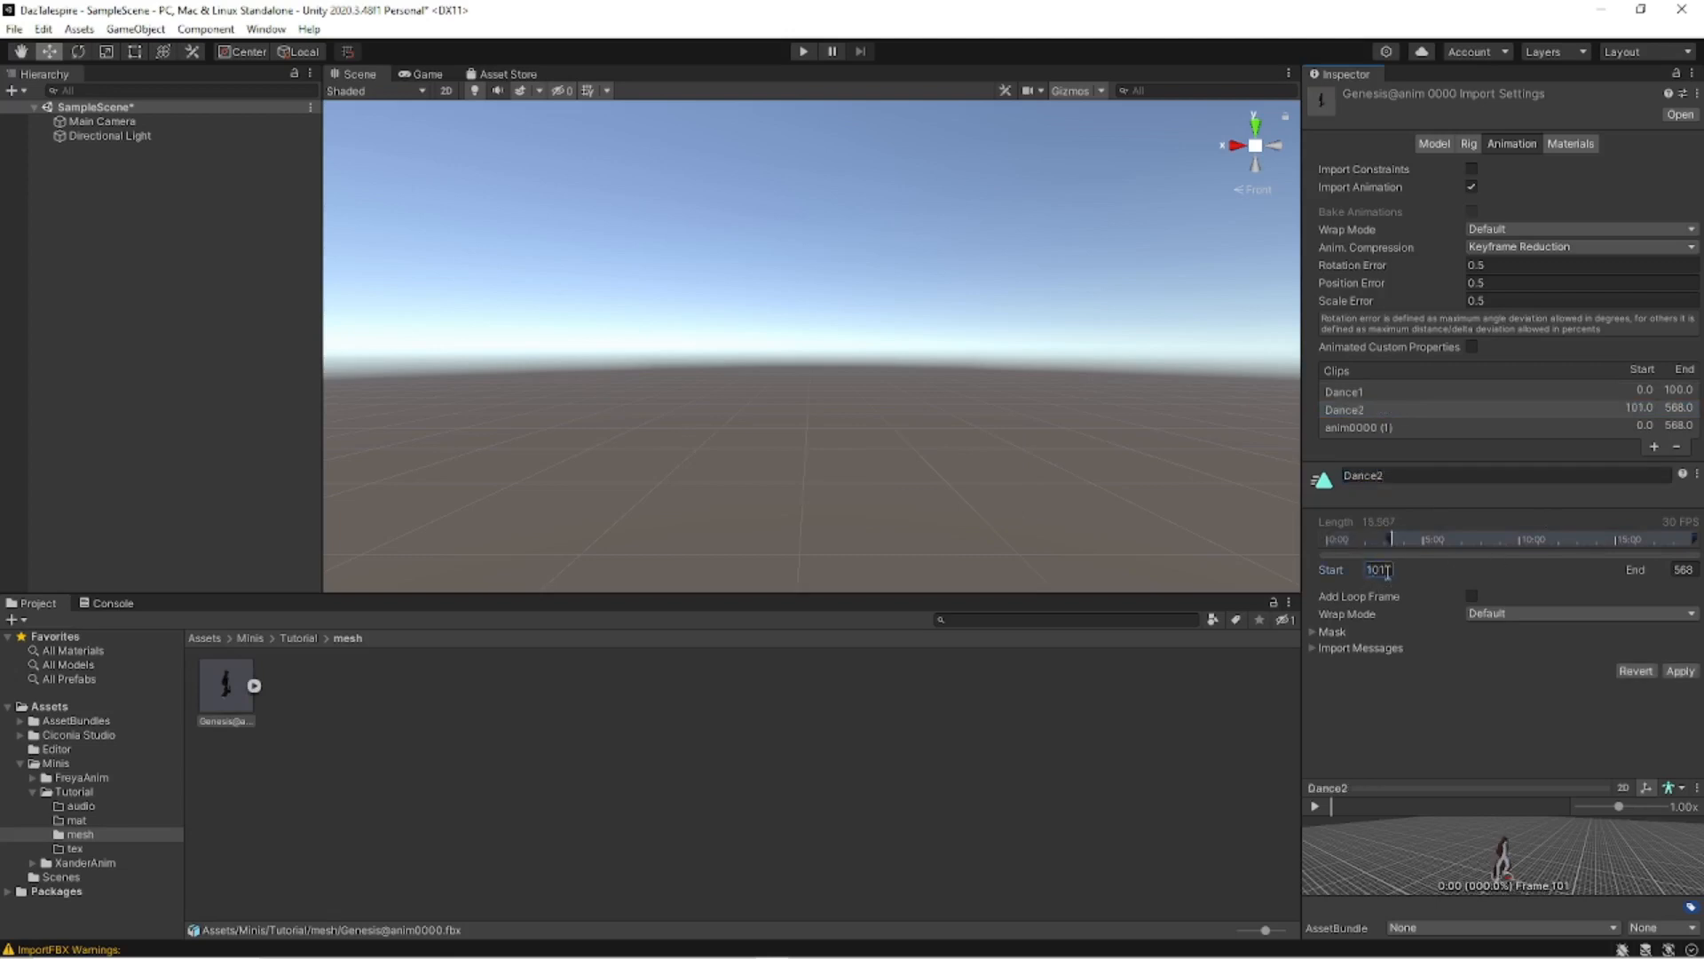
{"action": "left_click", "coordinate": [1677, 570]}
{"action": "type", "text": "200"}
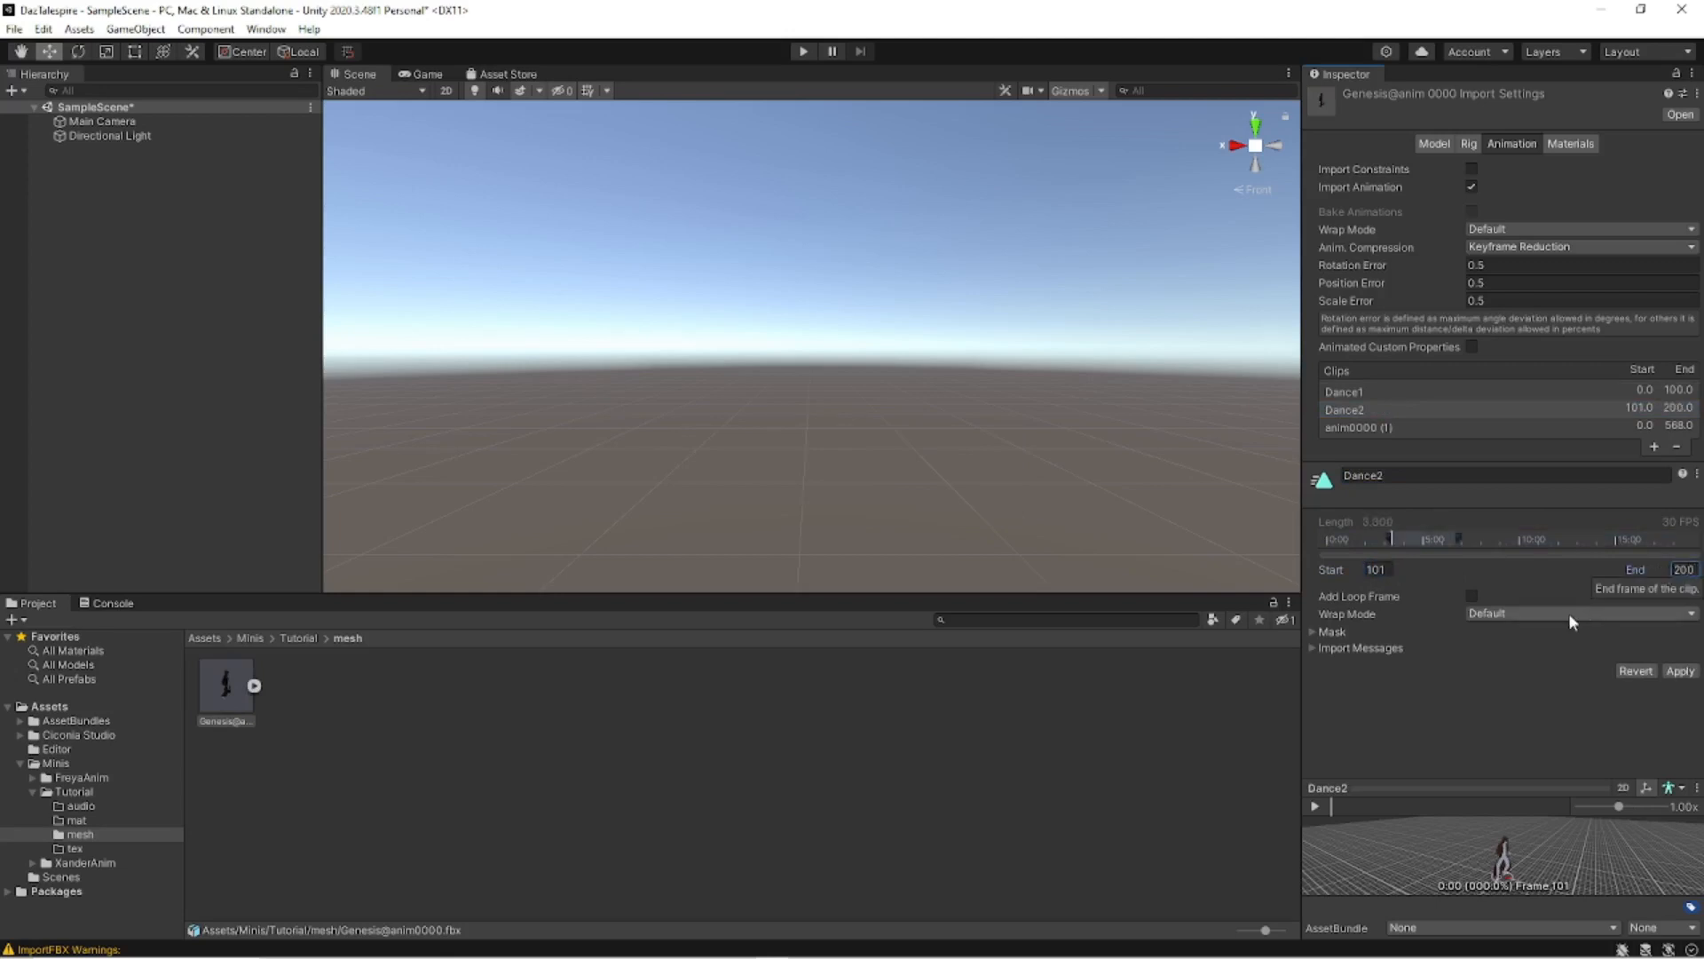
Set the Dance2 clip's wrap mode to Once, apply the import settings and preview its animation briefly.
{"action": "left_click", "coordinate": [1571, 615]}
{"action": "left_click", "coordinate": [1509, 652]}
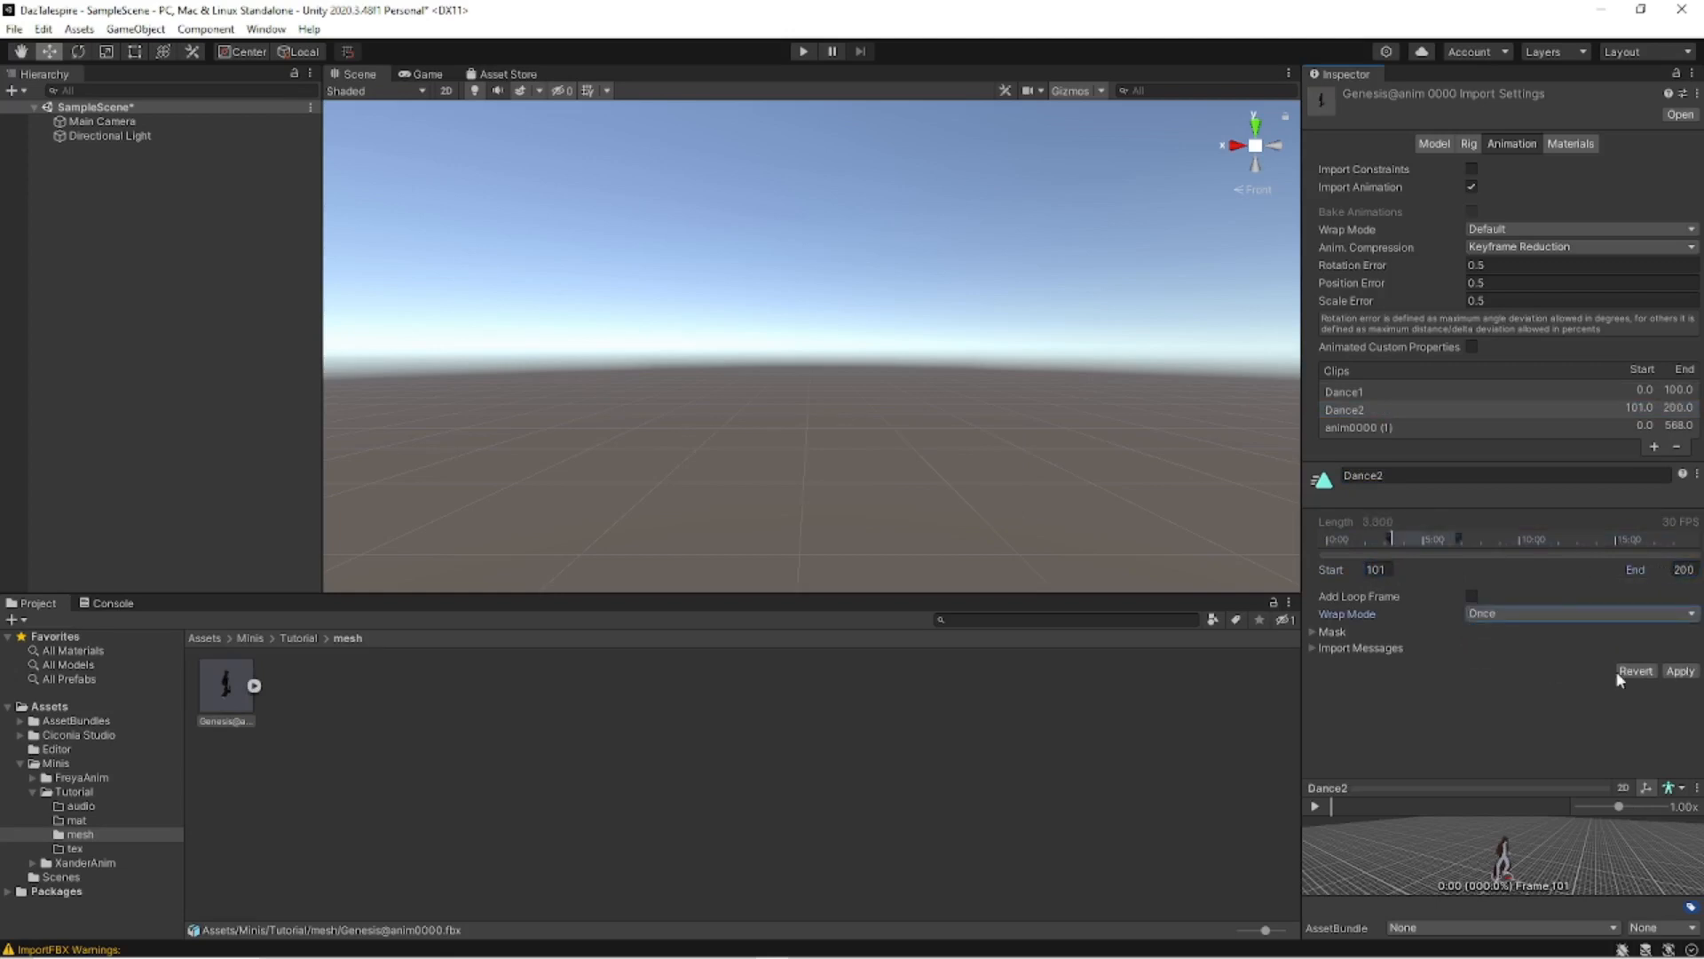
{"action": "left_click", "coordinate": [1679, 672]}
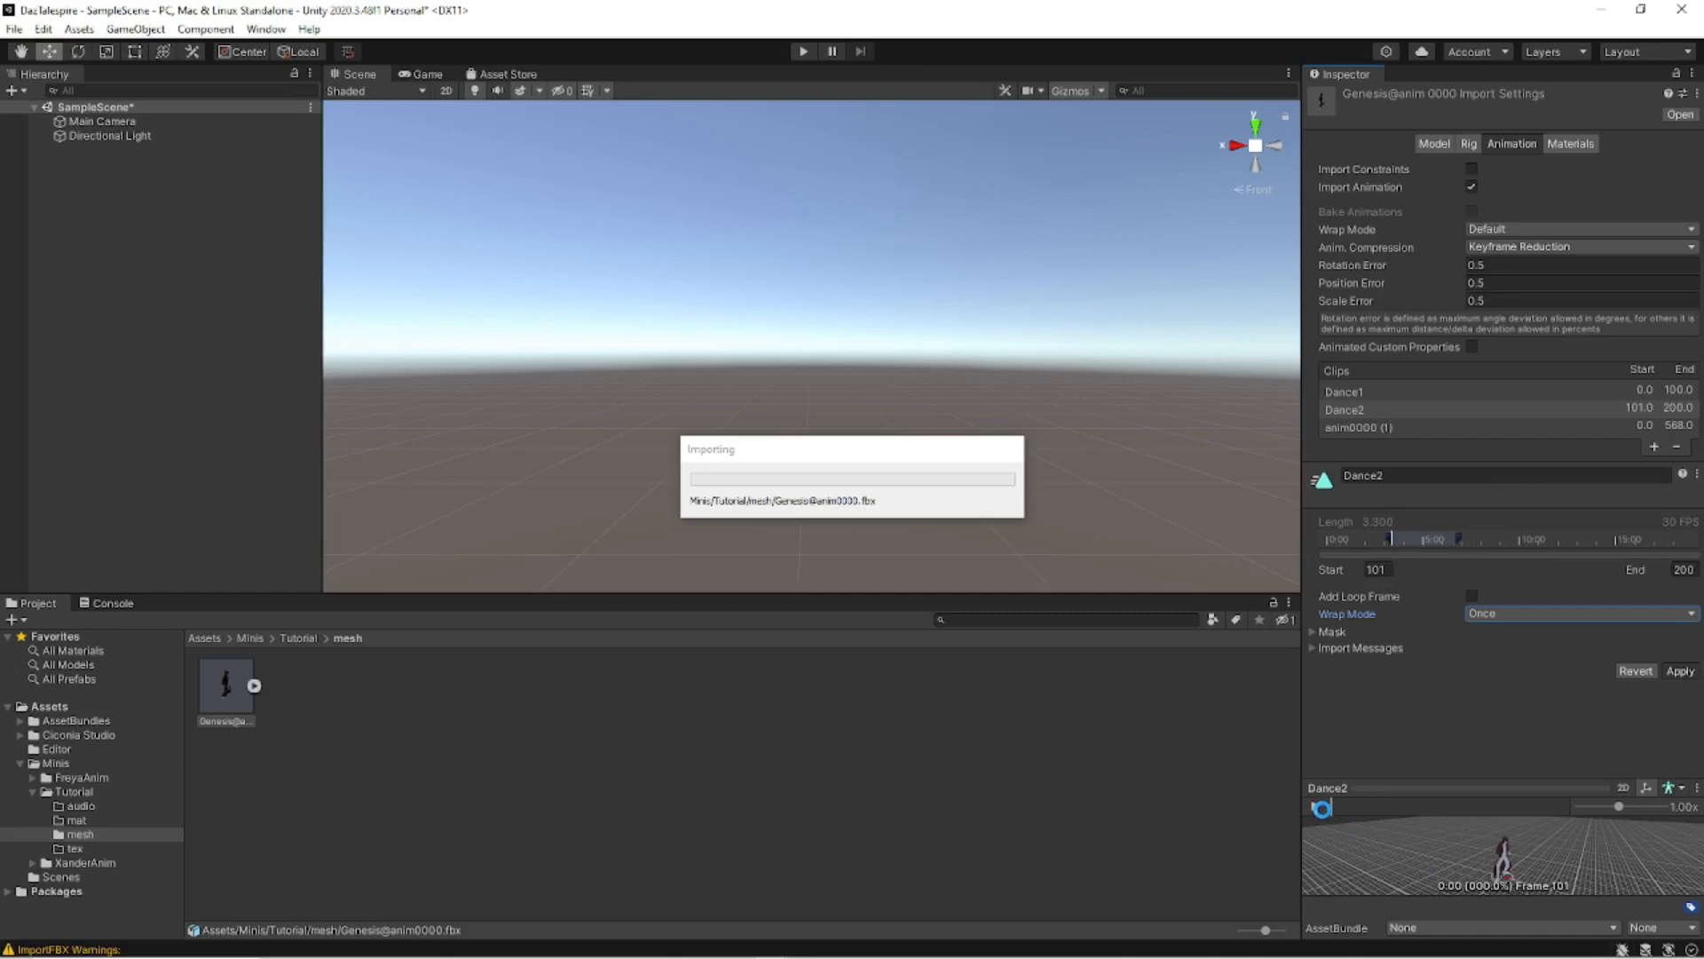
{"action": "left_click", "coordinate": [1317, 805]}
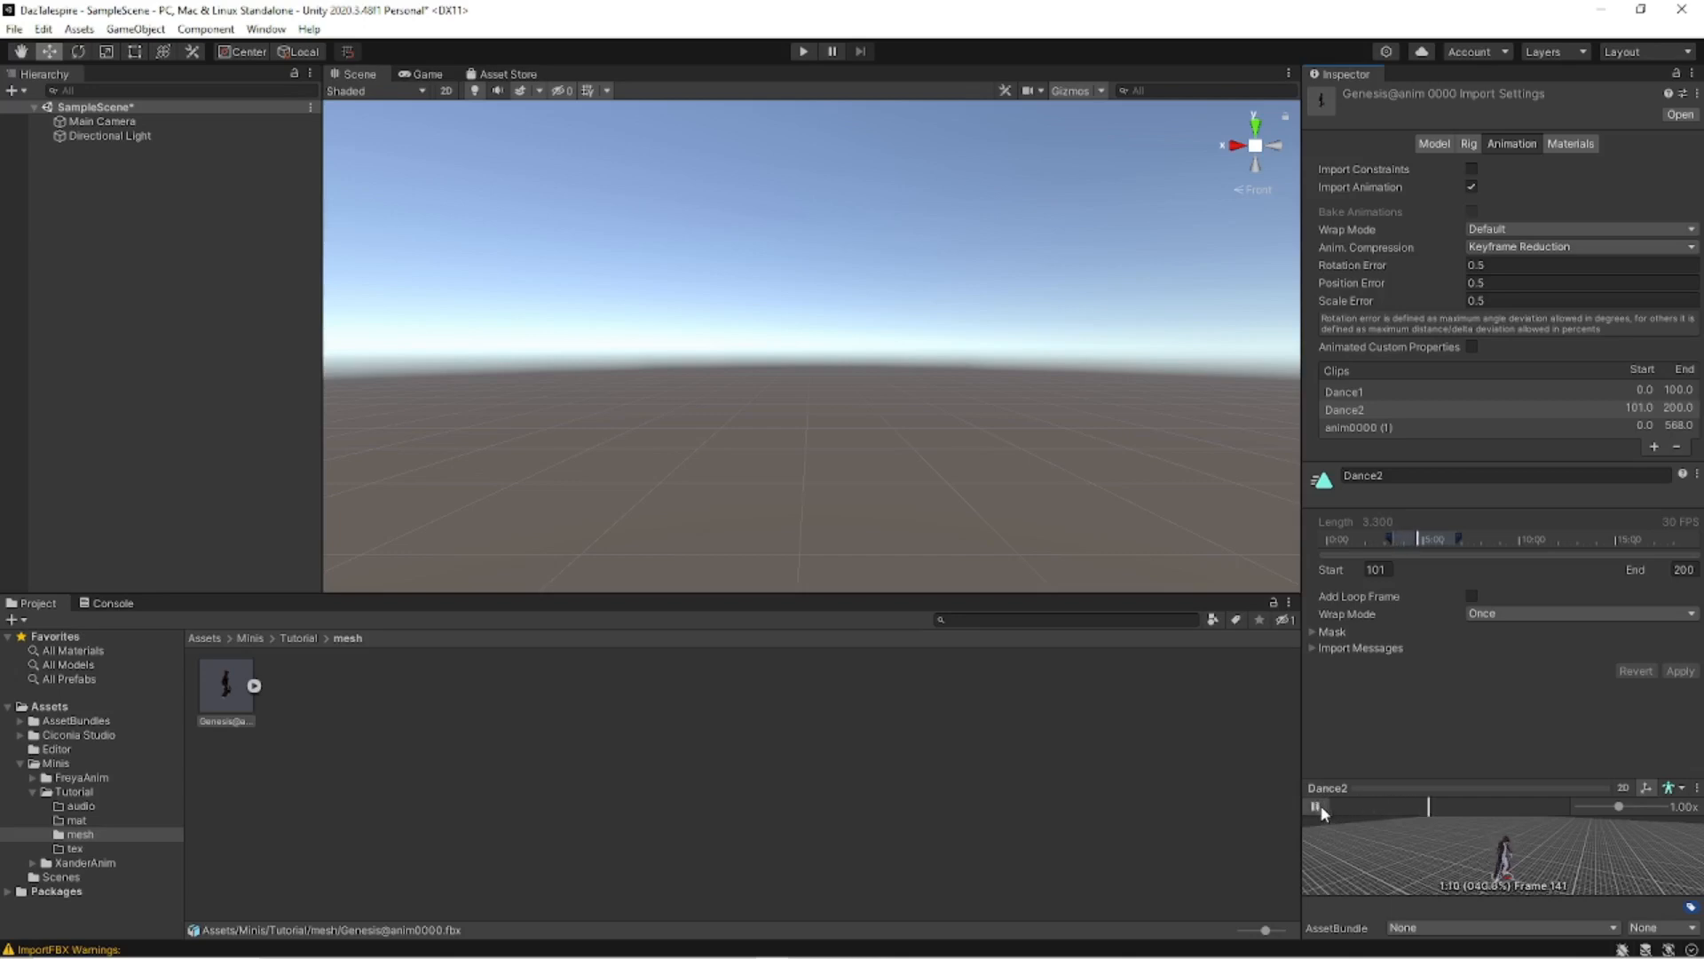
{"action": "left_click", "coordinate": [1319, 806]}
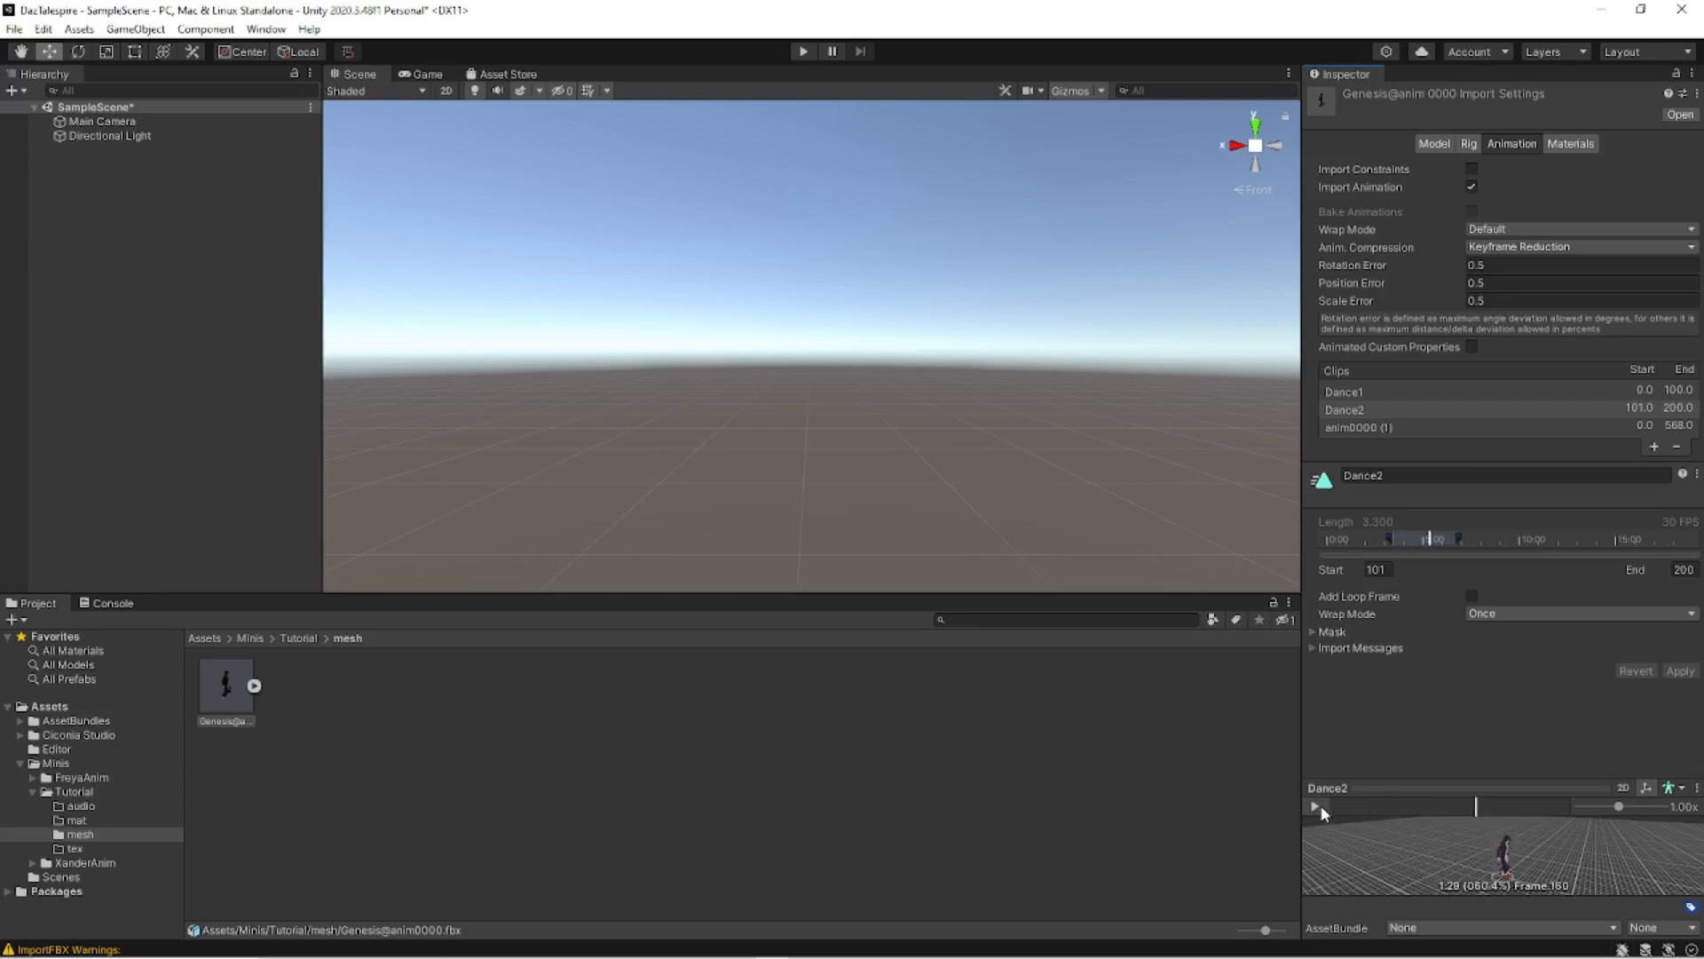
Rename the anim0000 (1) clip to Dance3 and set its start frame to 201.
{"action": "left_click", "coordinate": [1382, 427]}
{"action": "left_click", "coordinate": [1405, 469]}
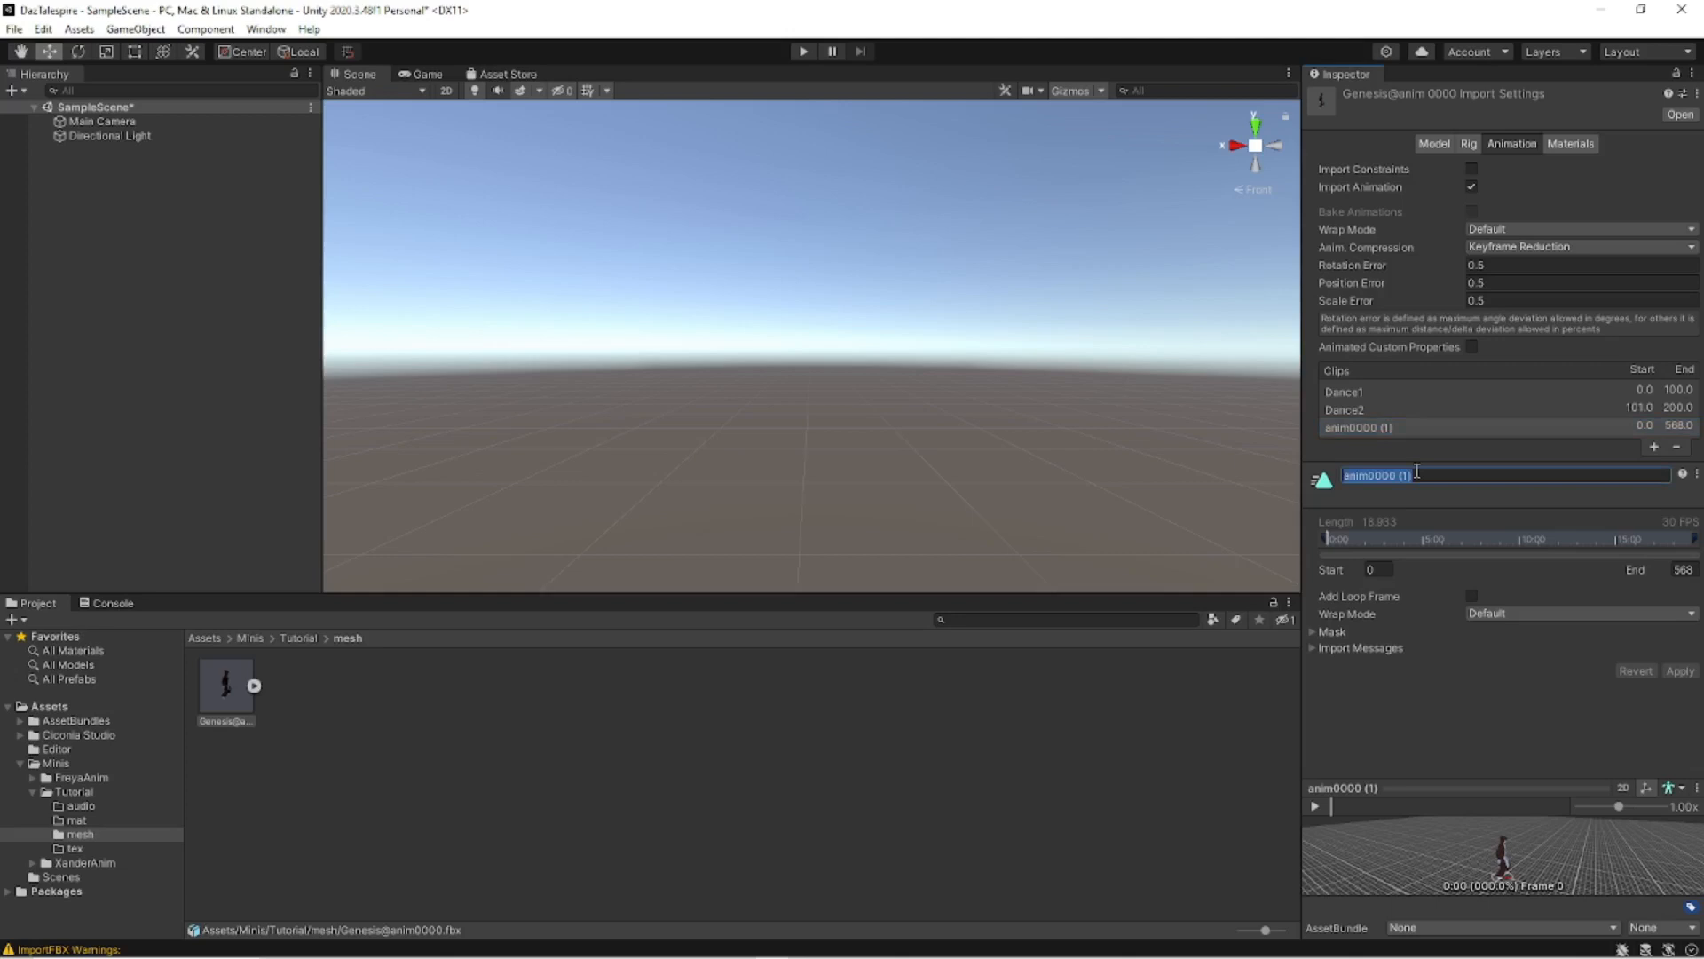
{"action": "type", "text": "Dance3"}
{"action": "key", "text": "Return"}
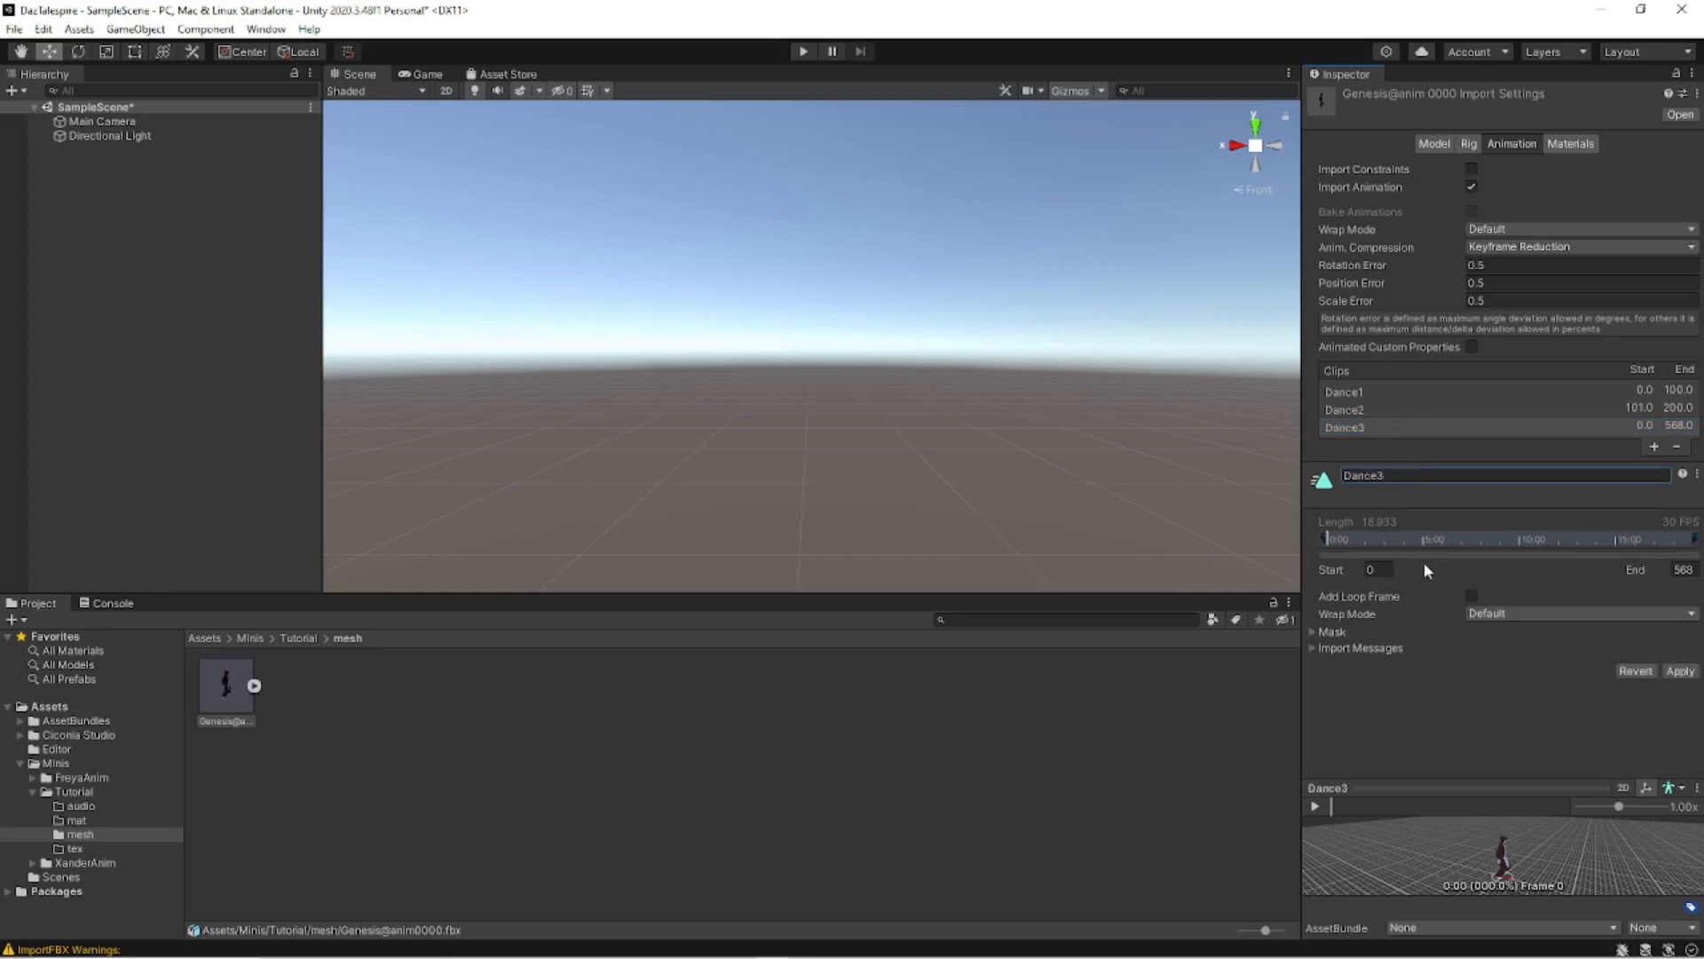
{"action": "left_click", "coordinate": [1378, 569]}
{"action": "type", "text": "2"}
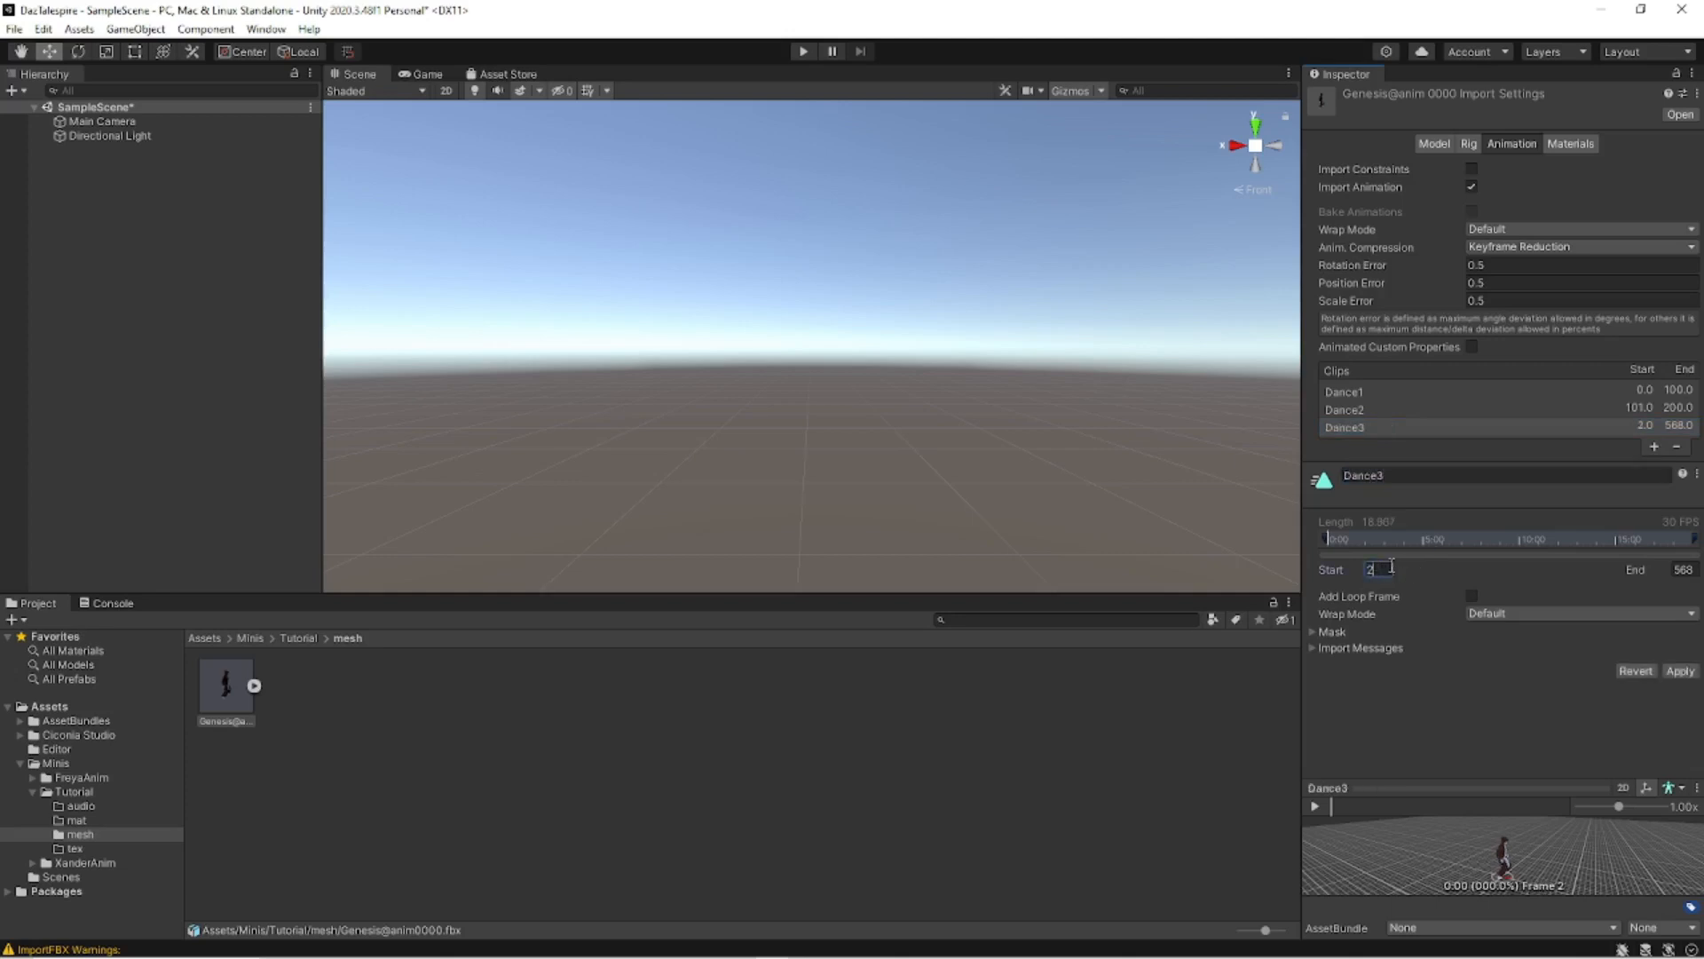
{"action": "type", "text": "01"}
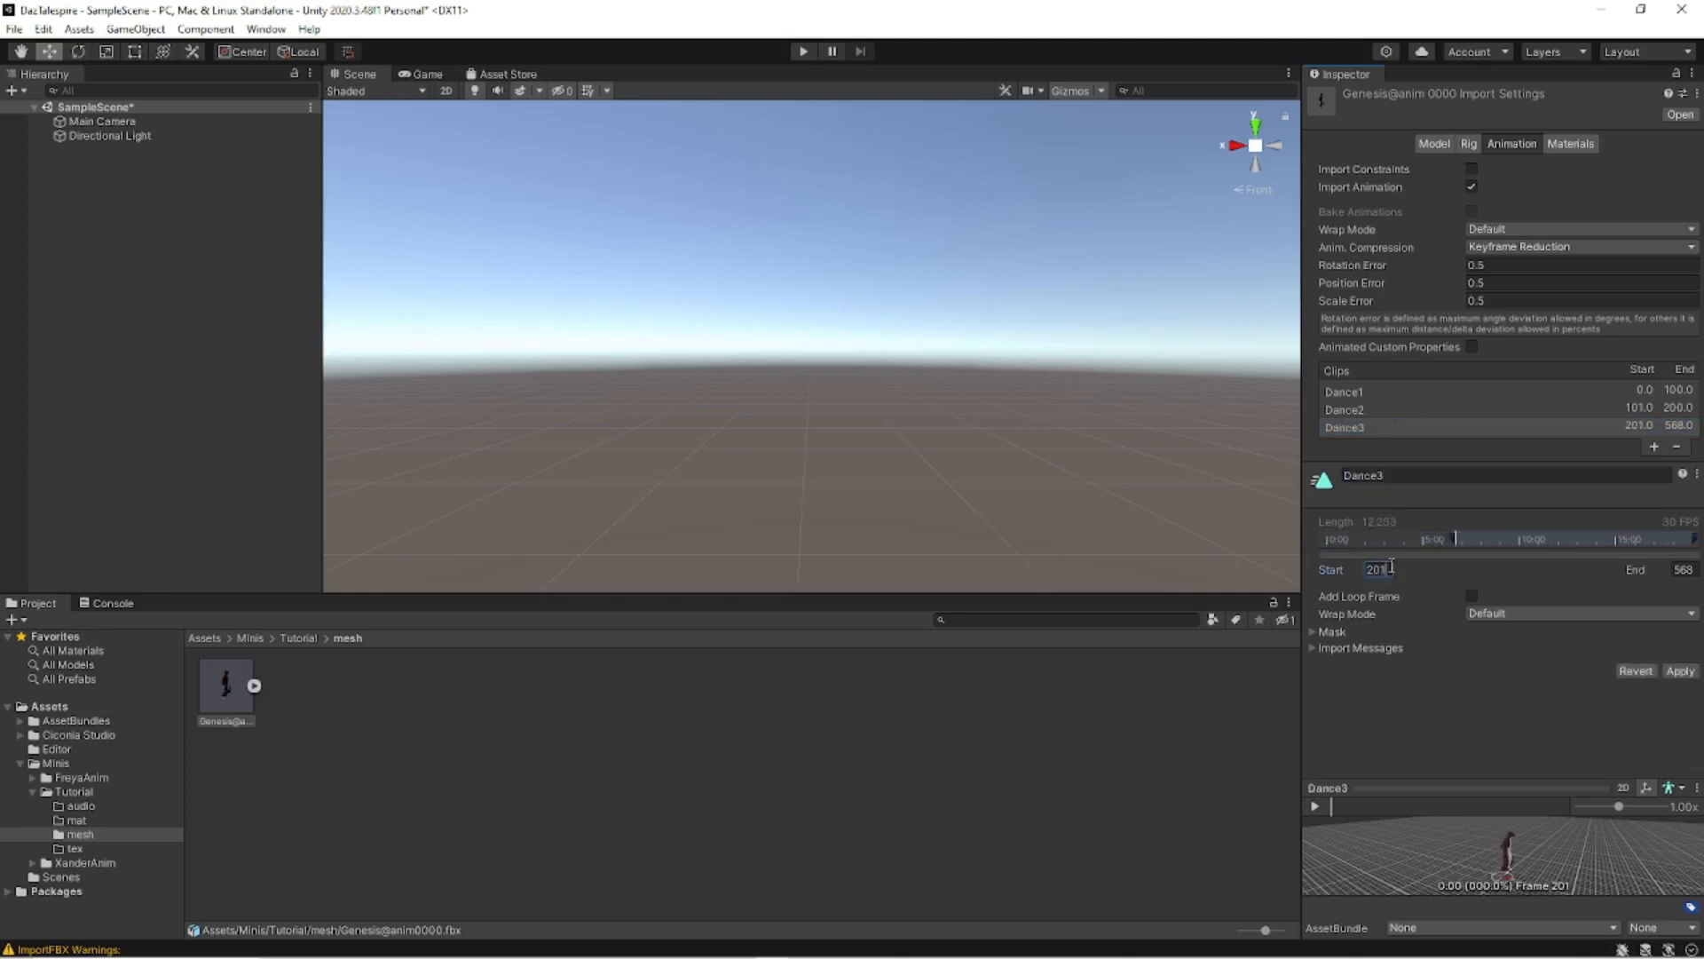
Set the Dance3 clip's wrap mode to Once and apply the import settings.
{"action": "left_click", "coordinate": [1512, 614]}
{"action": "left_click", "coordinate": [1506, 652]}
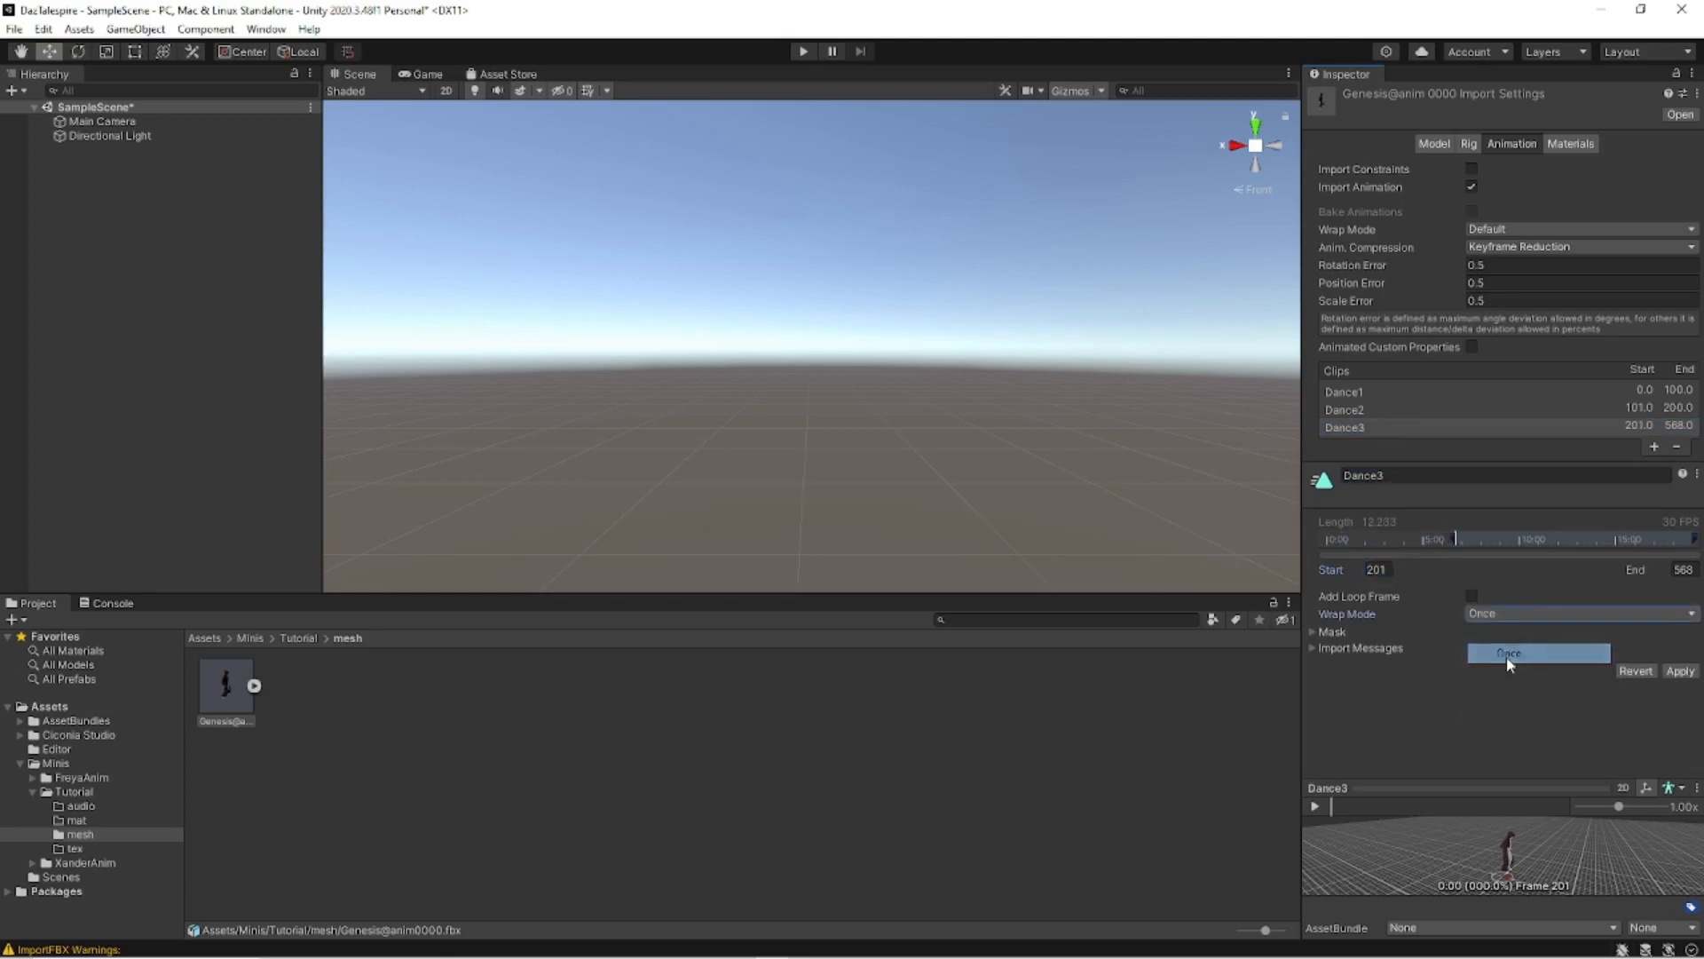
{"action": "left_click", "coordinate": [1672, 670]}
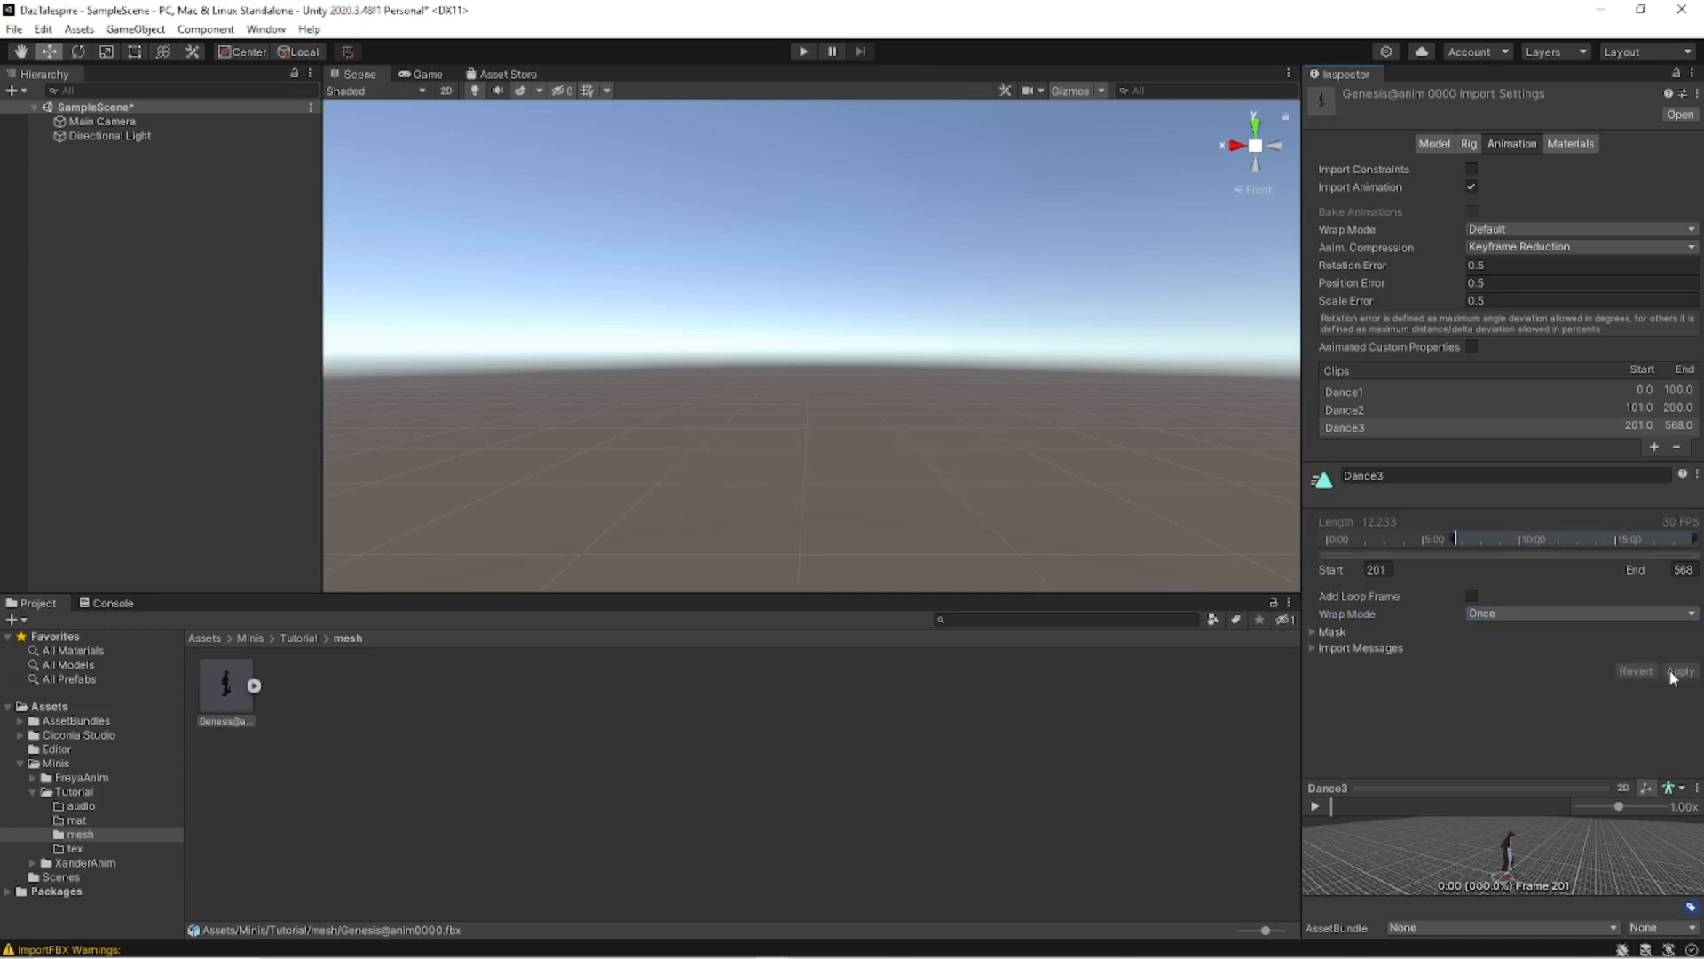
Extract the Genesis@anim0000 model's embedded materials into the Tutorial project's mat folder.
{"action": "left_click", "coordinate": [1578, 145]}
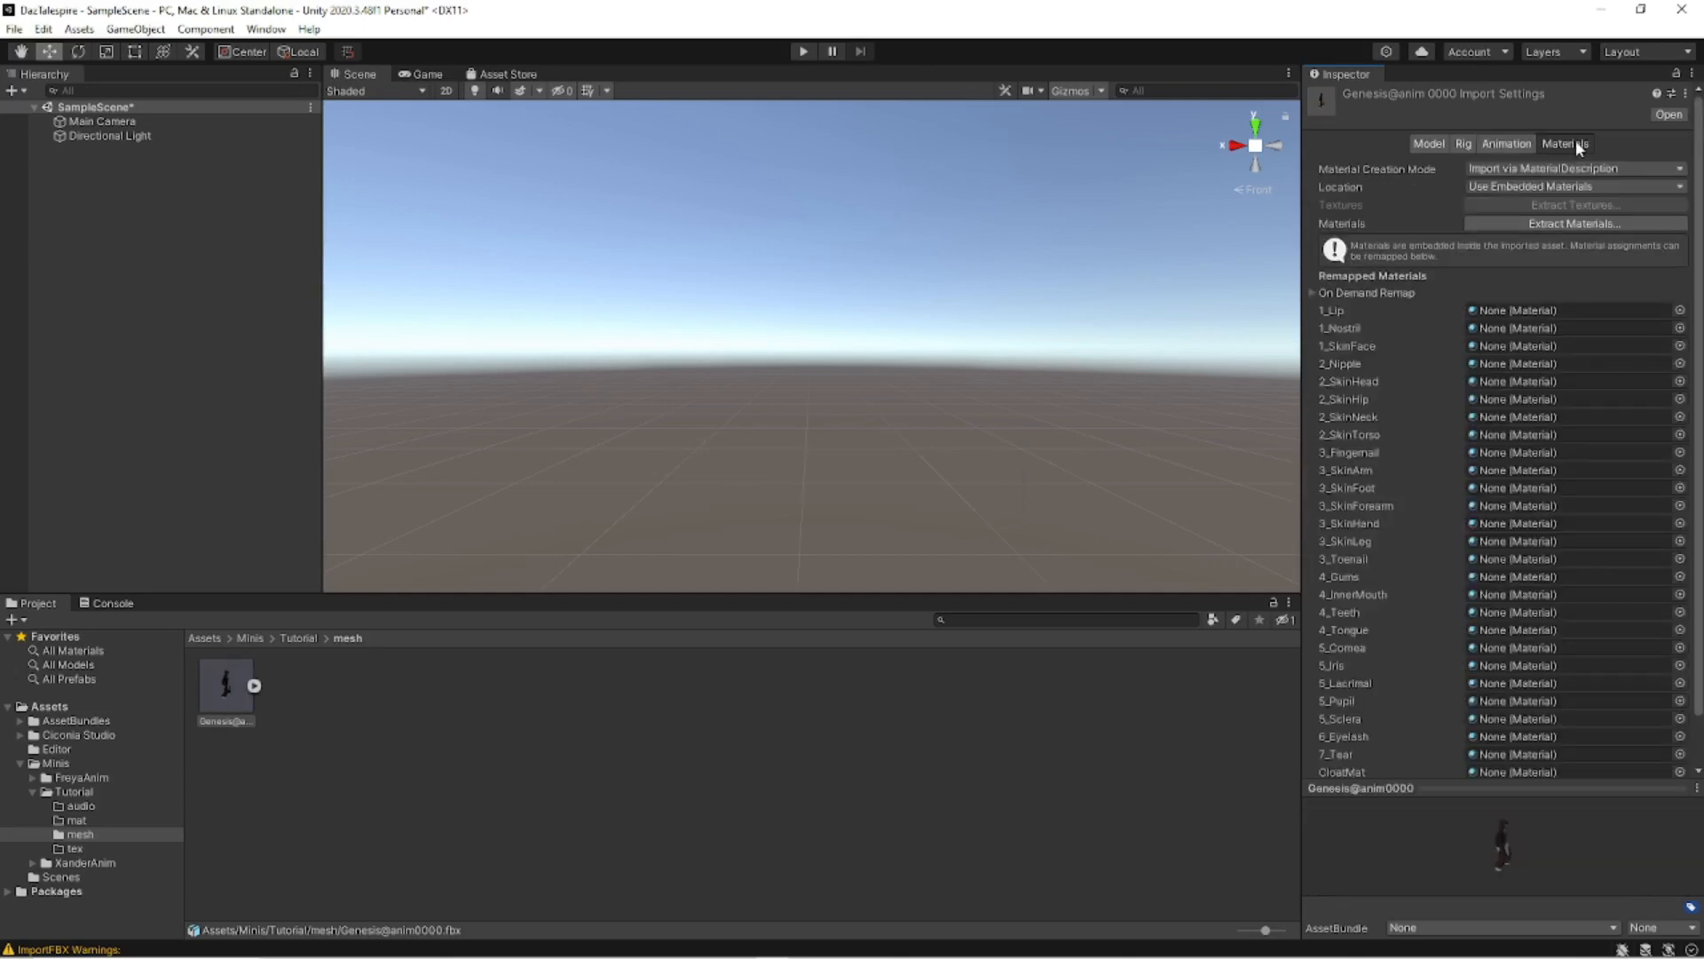
{"action": "left_click", "coordinate": [1564, 222]}
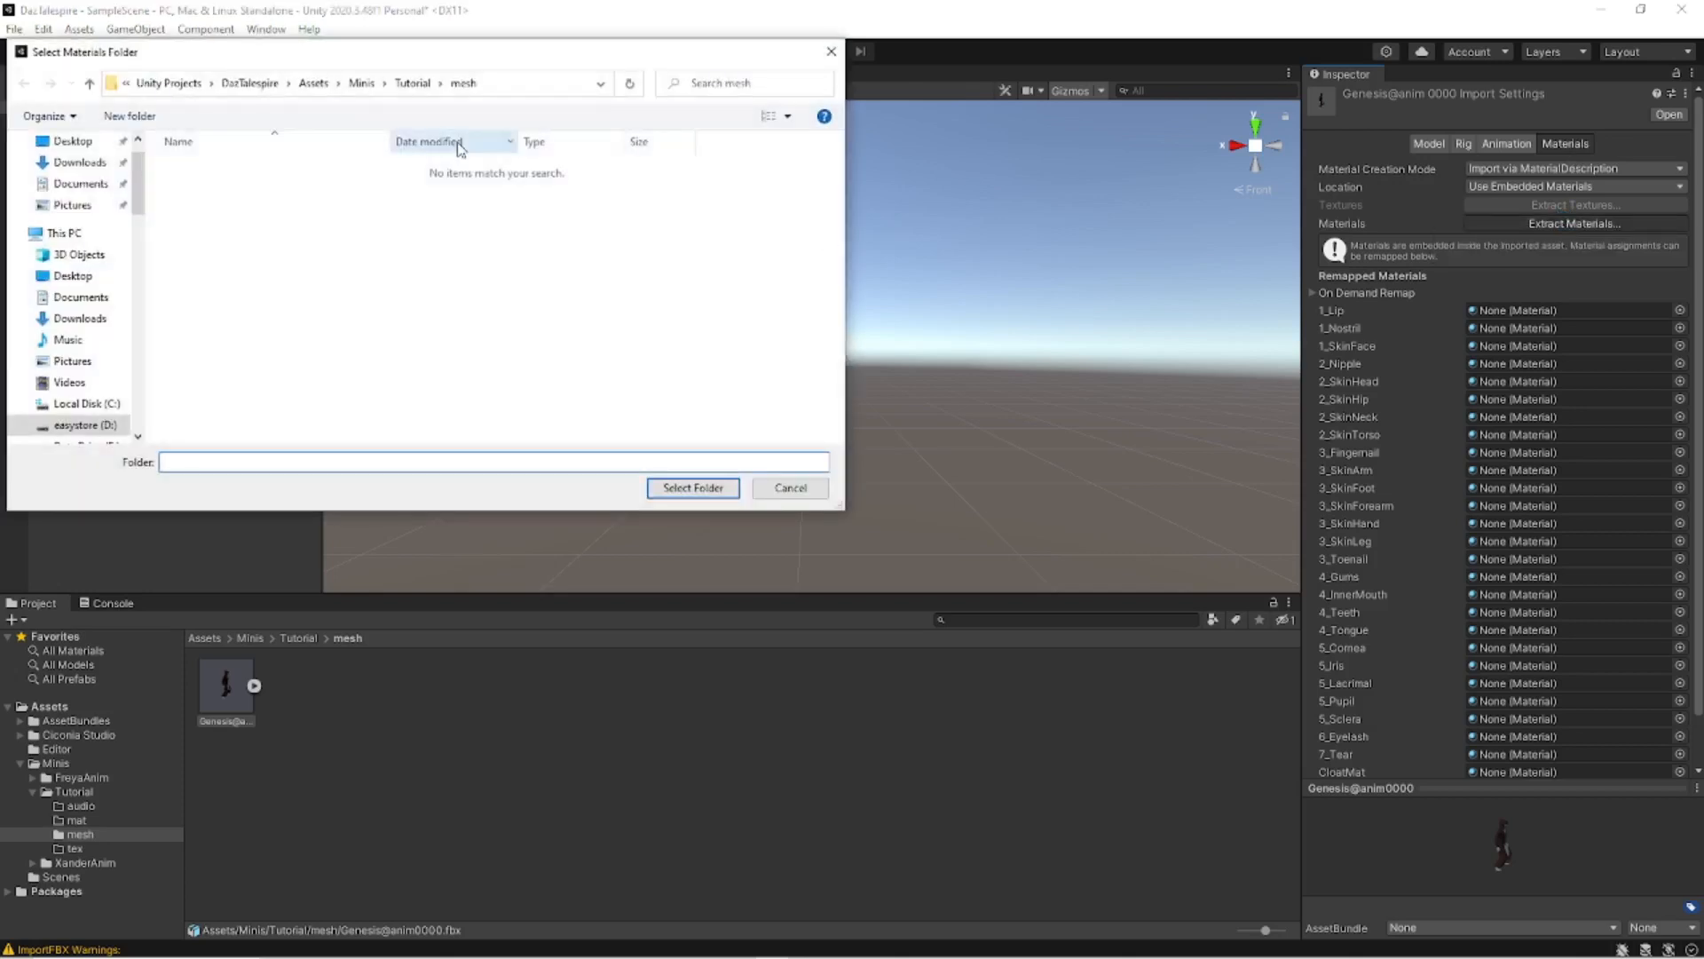
{"action": "left_click", "coordinate": [407, 83]}
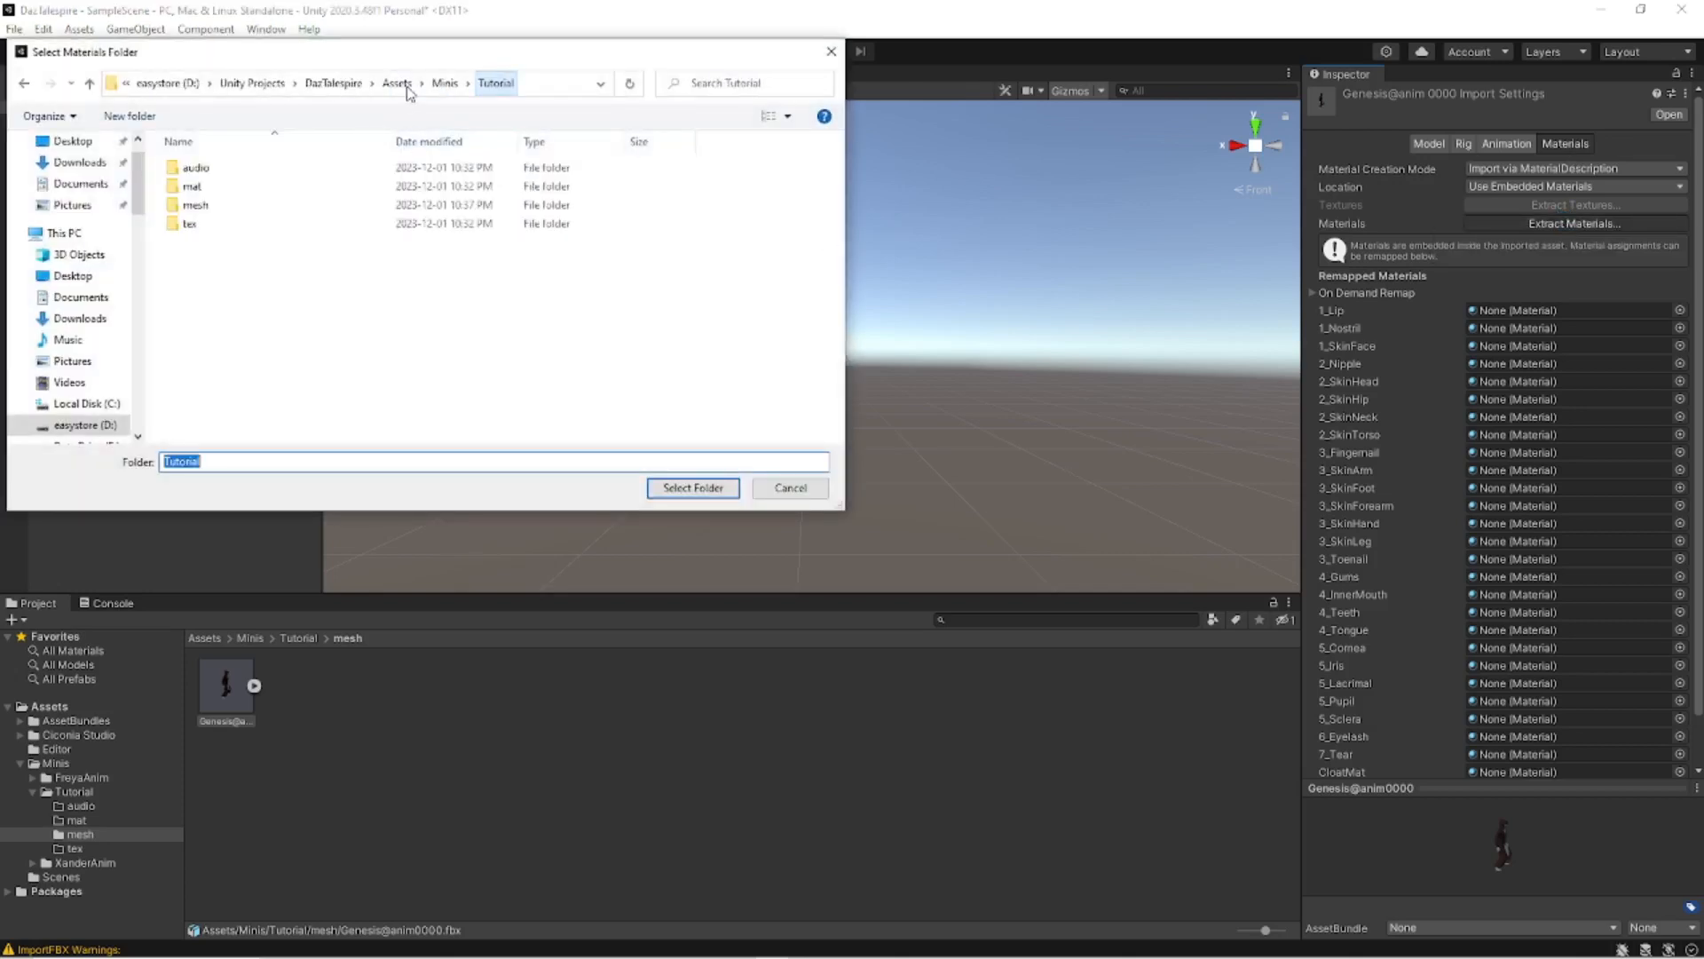
{"action": "left_click", "coordinate": [206, 187]}
{"action": "left_click", "coordinate": [685, 489]}
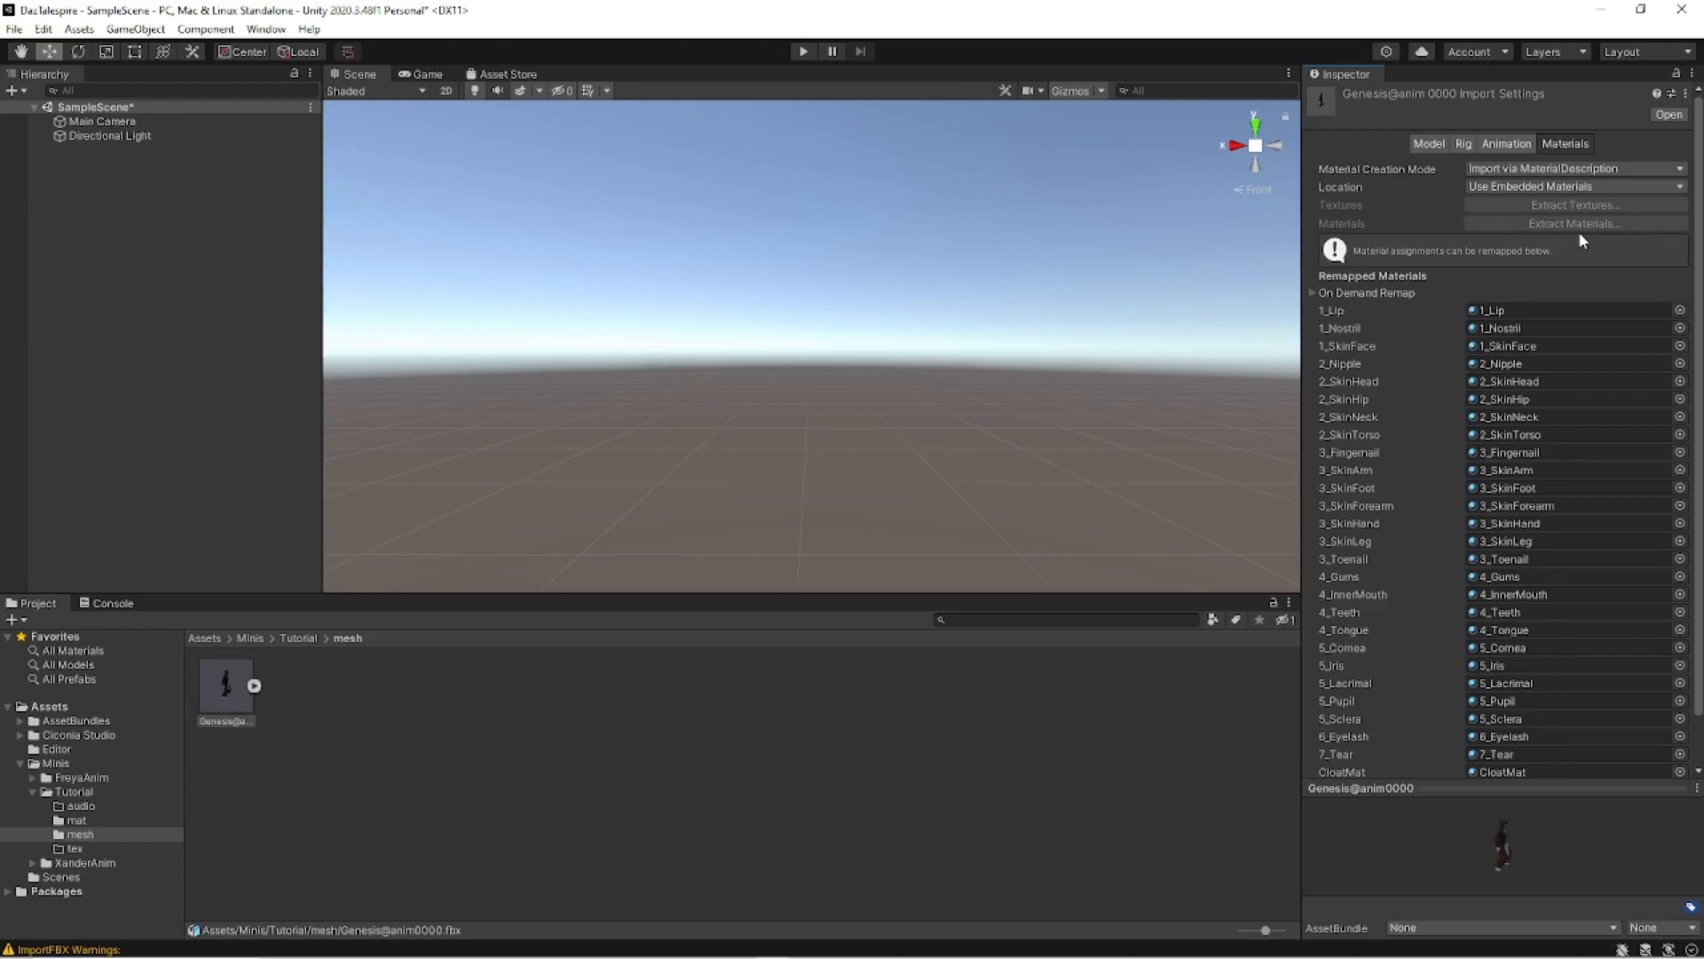
Examine the extracted materials in the mat folder, including CloatMat, and check the contents of the mesh and tex folders.
{"action": "left_click", "coordinate": [78, 822]}
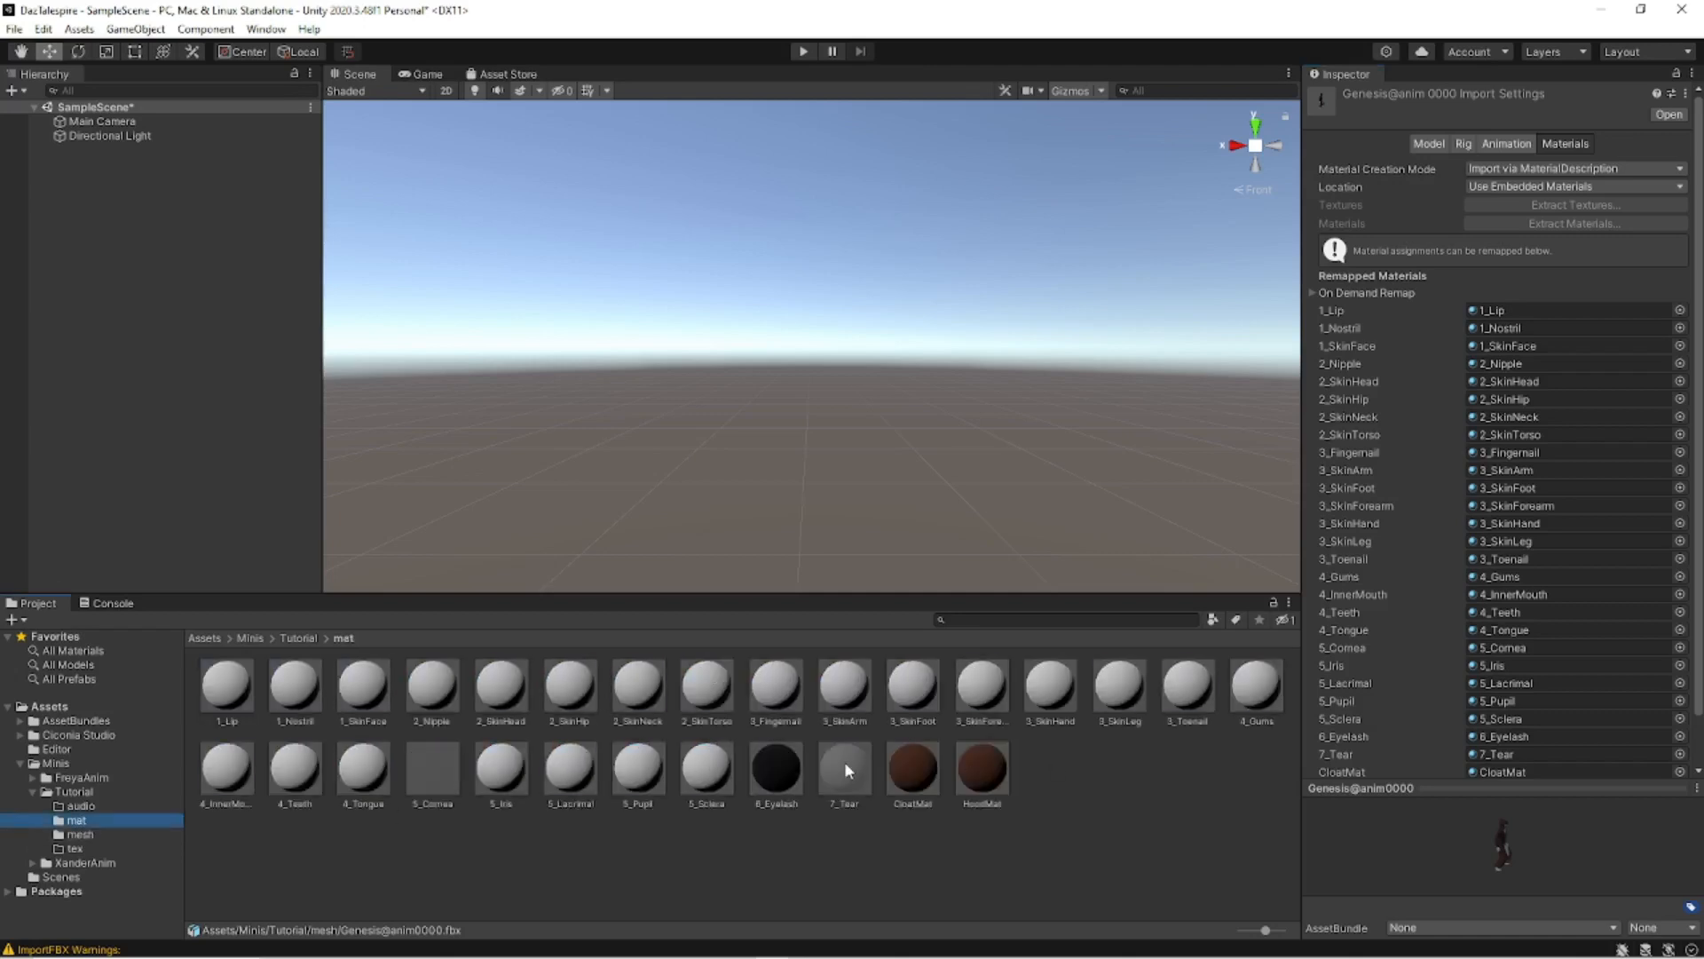
{"action": "left_click", "coordinate": [923, 792]}
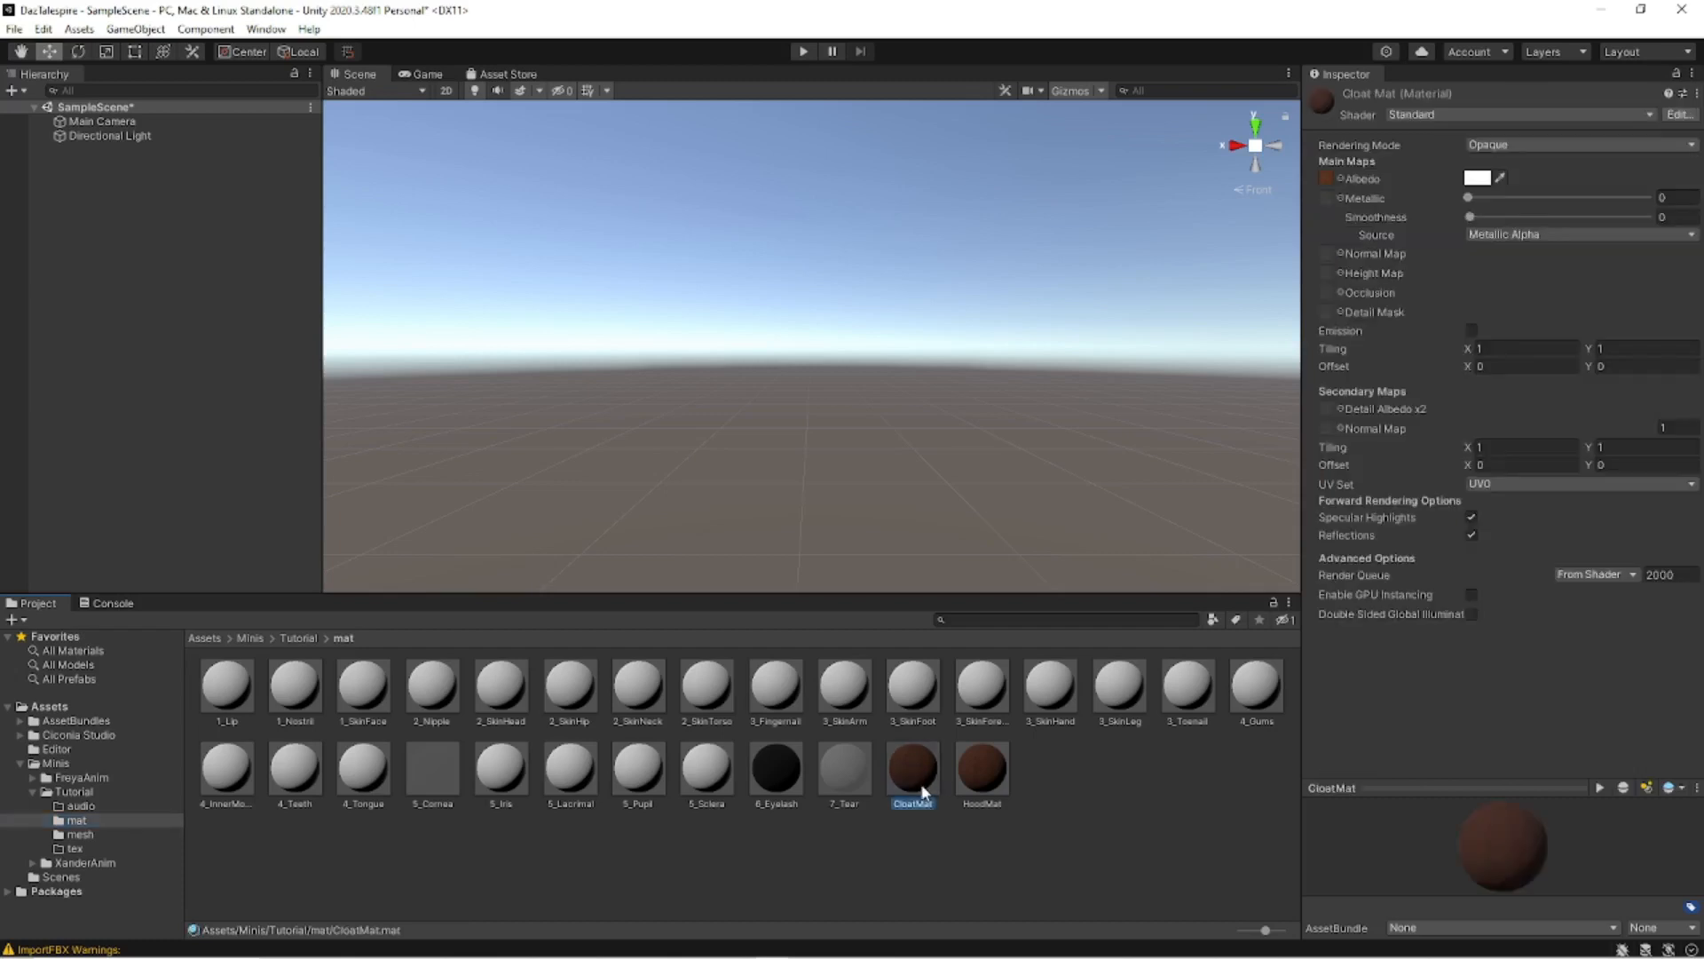
{"action": "left_click", "coordinate": [85, 849]}
{"action": "left_click", "coordinate": [84, 837]}
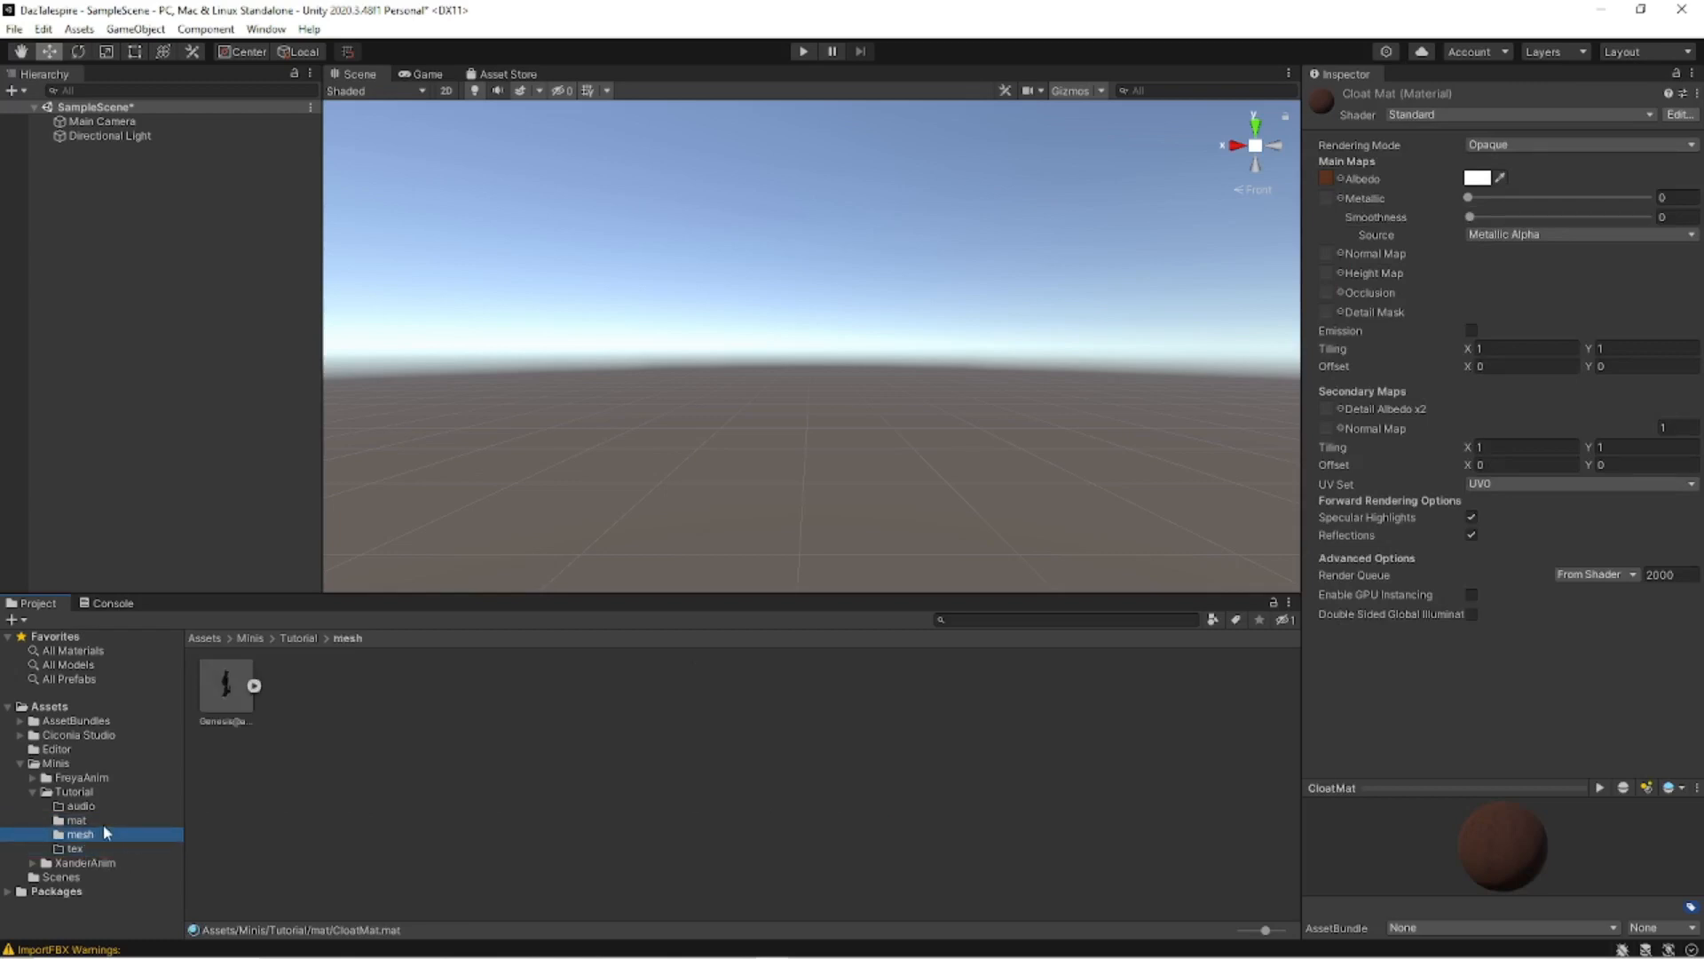
{"action": "left_click", "coordinate": [89, 820]}
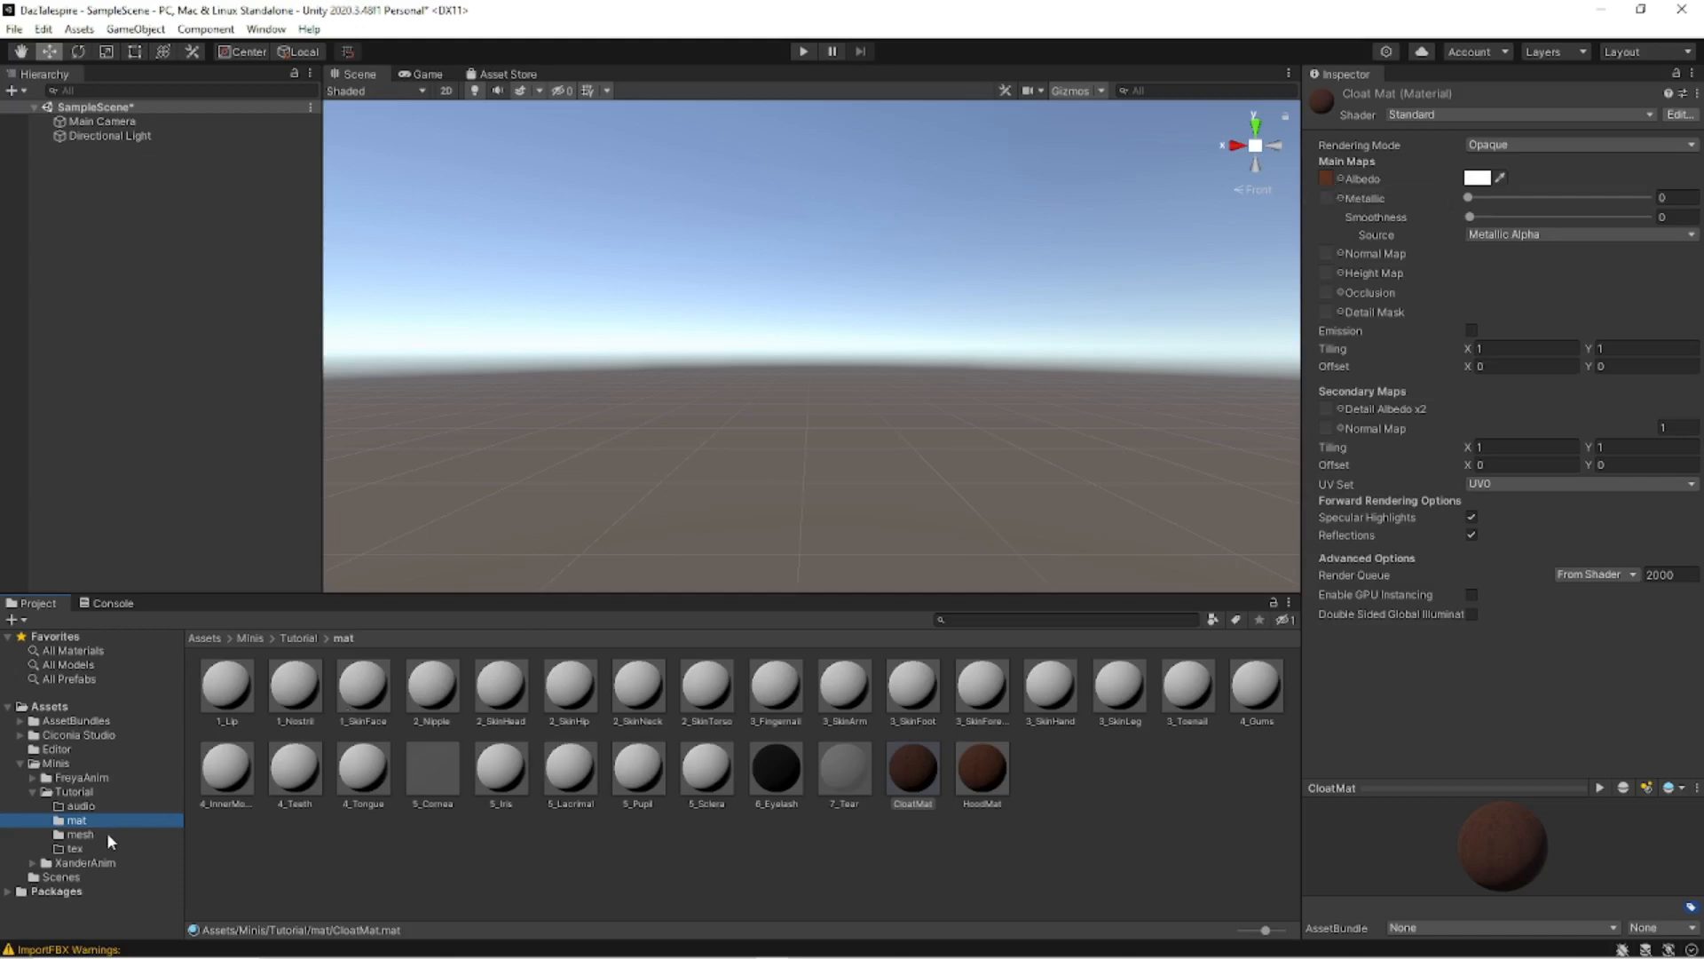
{"action": "left_click", "coordinate": [75, 848]}
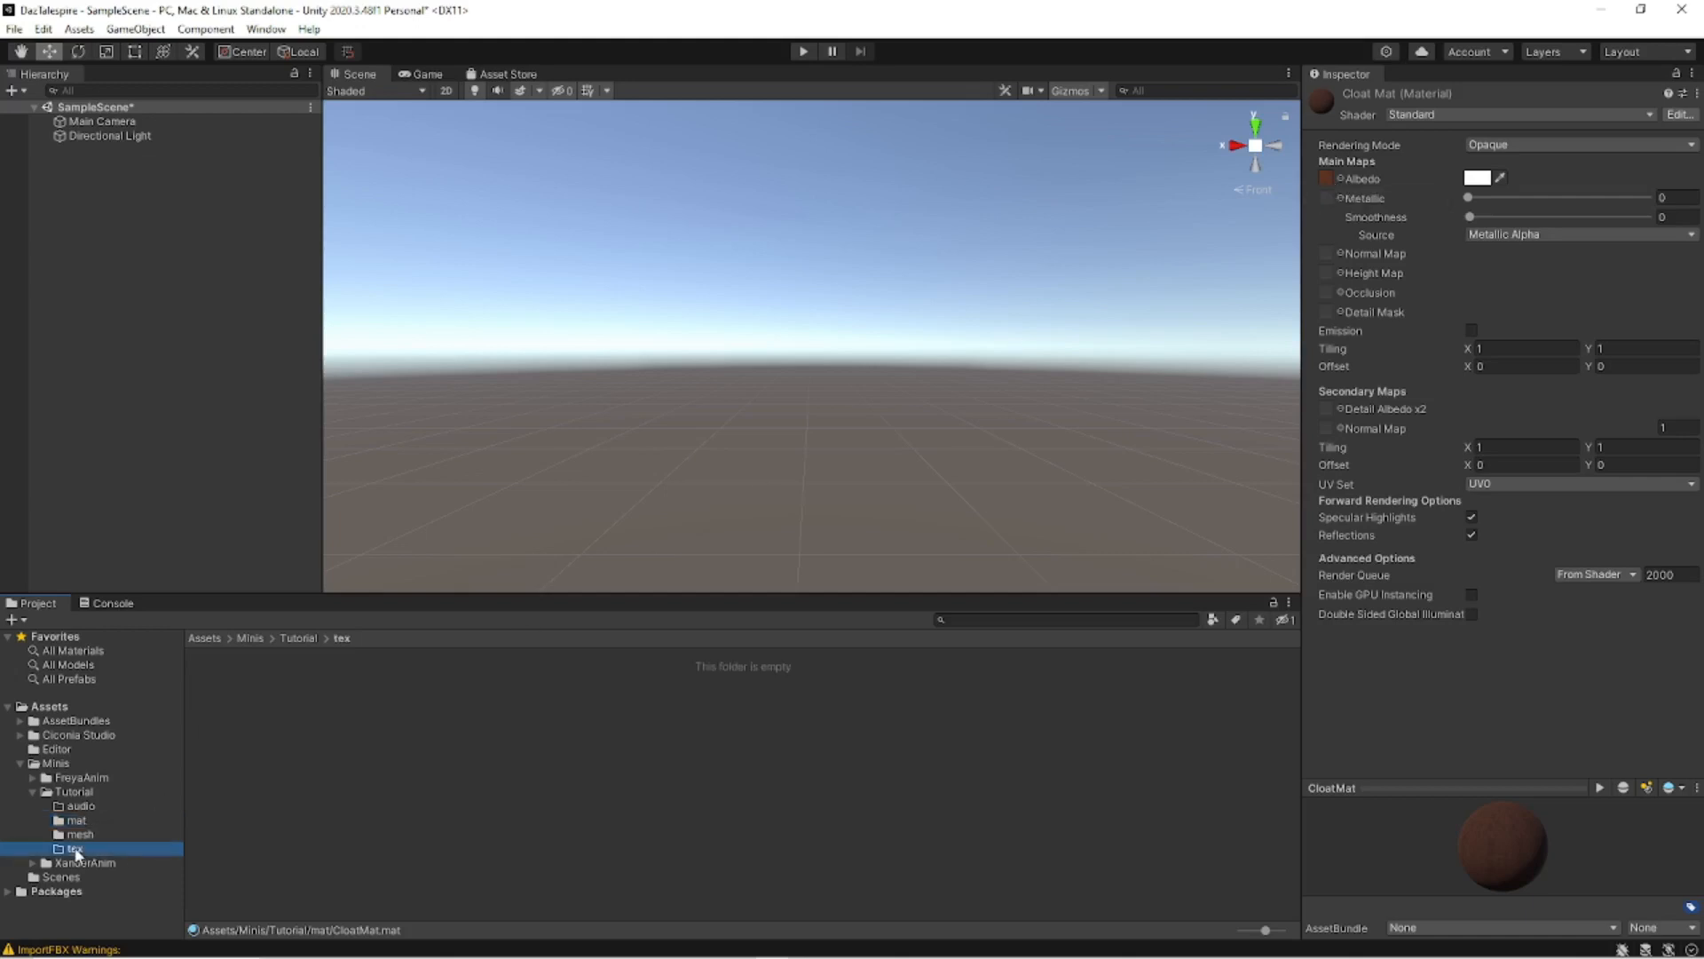
{"action": "left_click", "coordinate": [77, 835]}
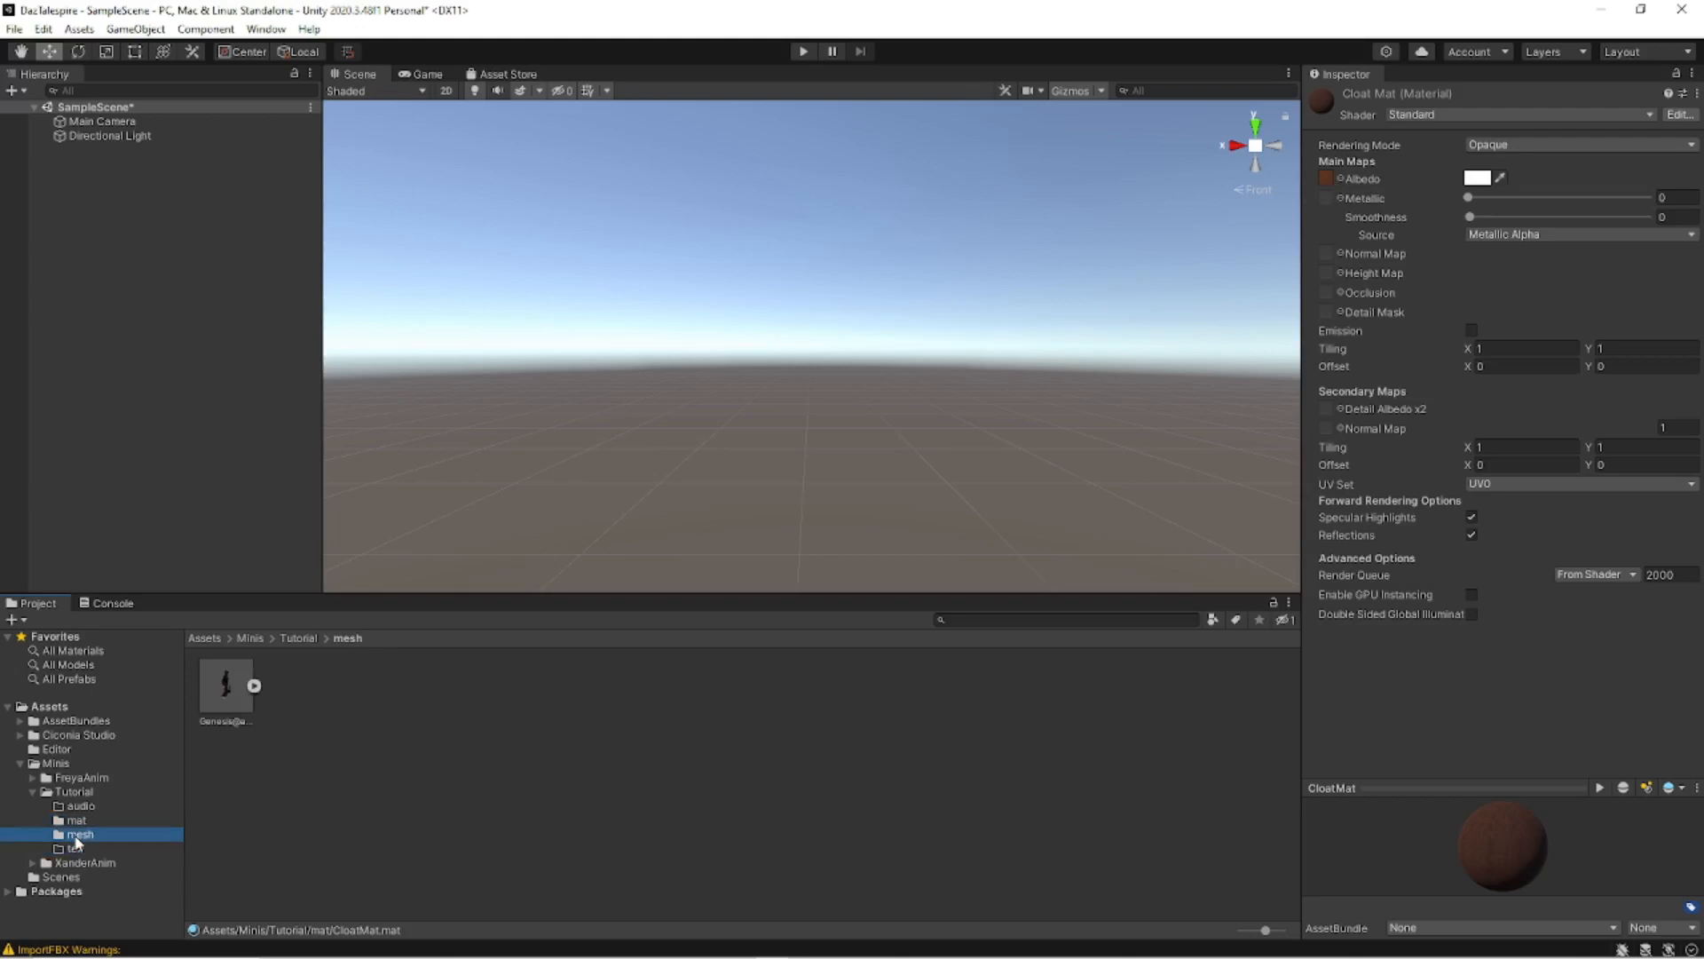
{"action": "left_click", "coordinate": [79, 821]}
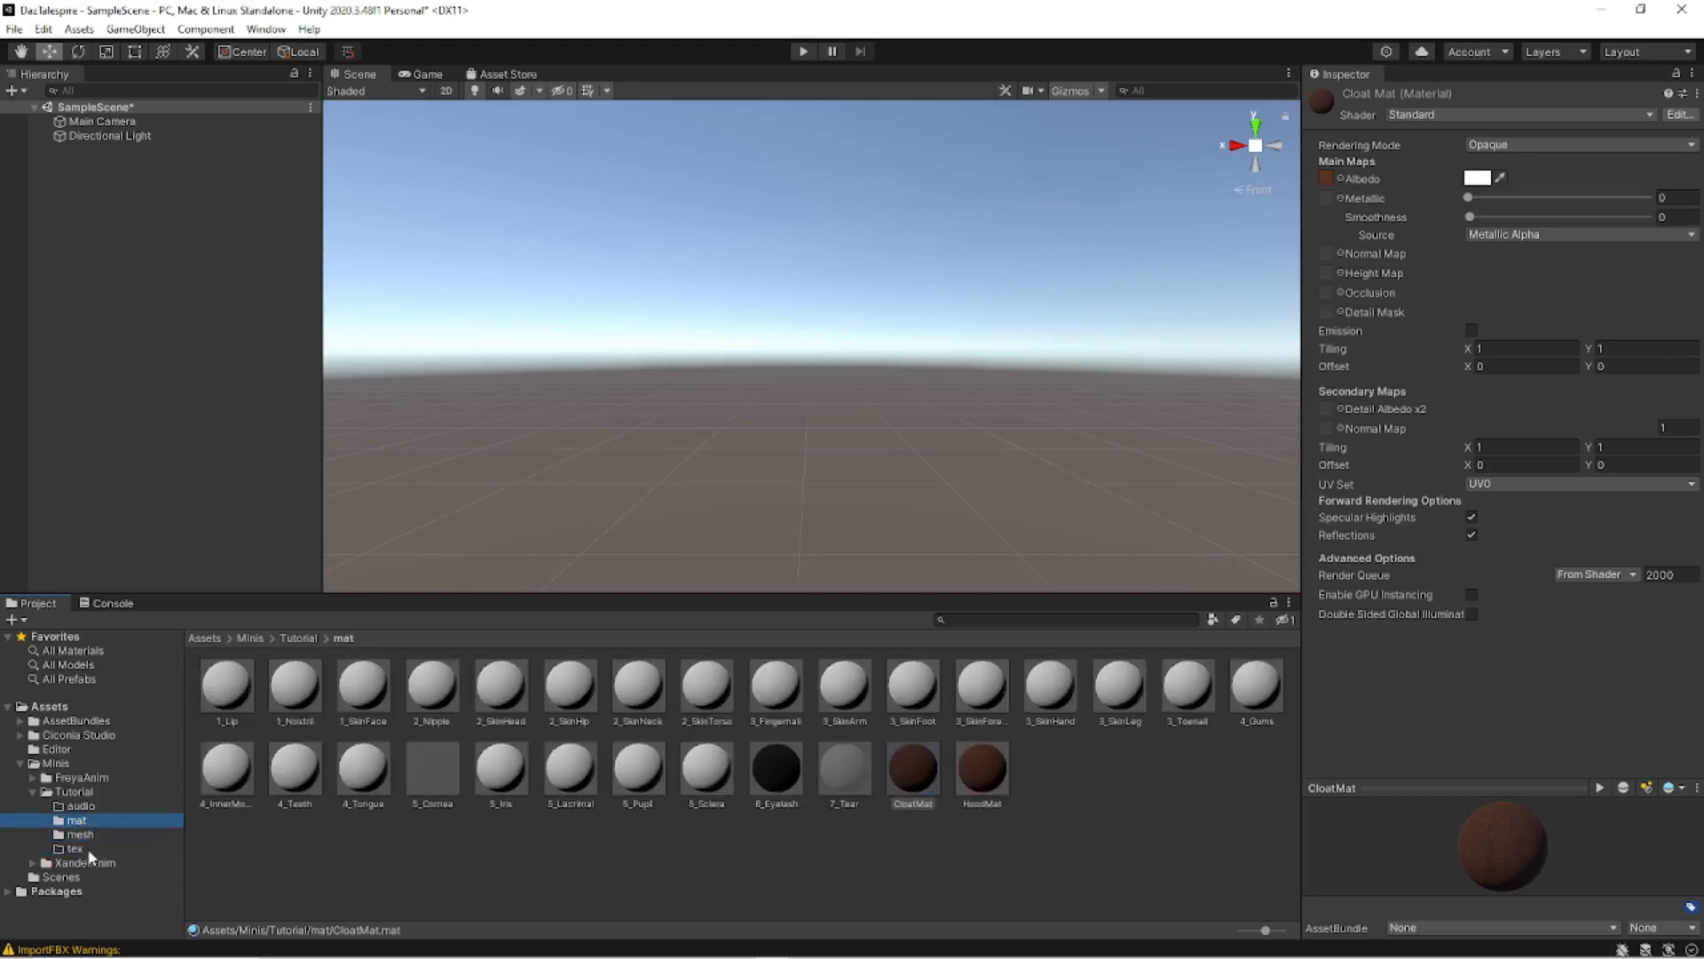
{"action": "left_click", "coordinate": [81, 850]}
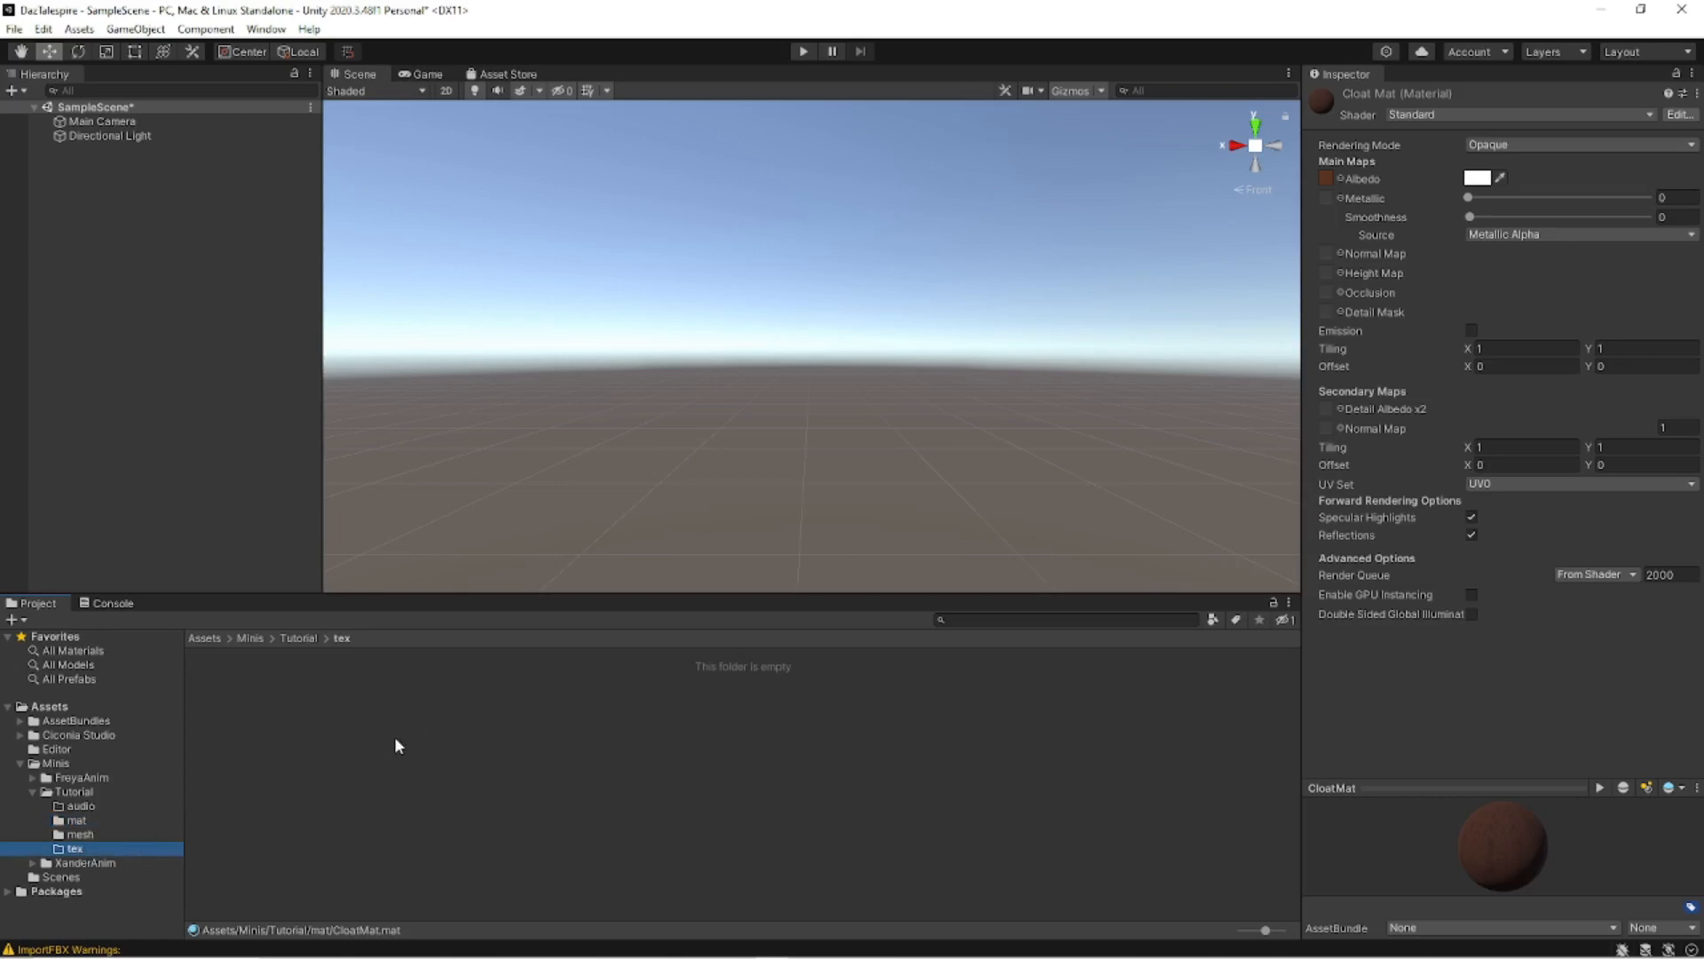
Import the 1_Shirt_D.png texture into the Tutorial project's tex folder.
{"action": "left_click", "coordinate": [99, 818]}
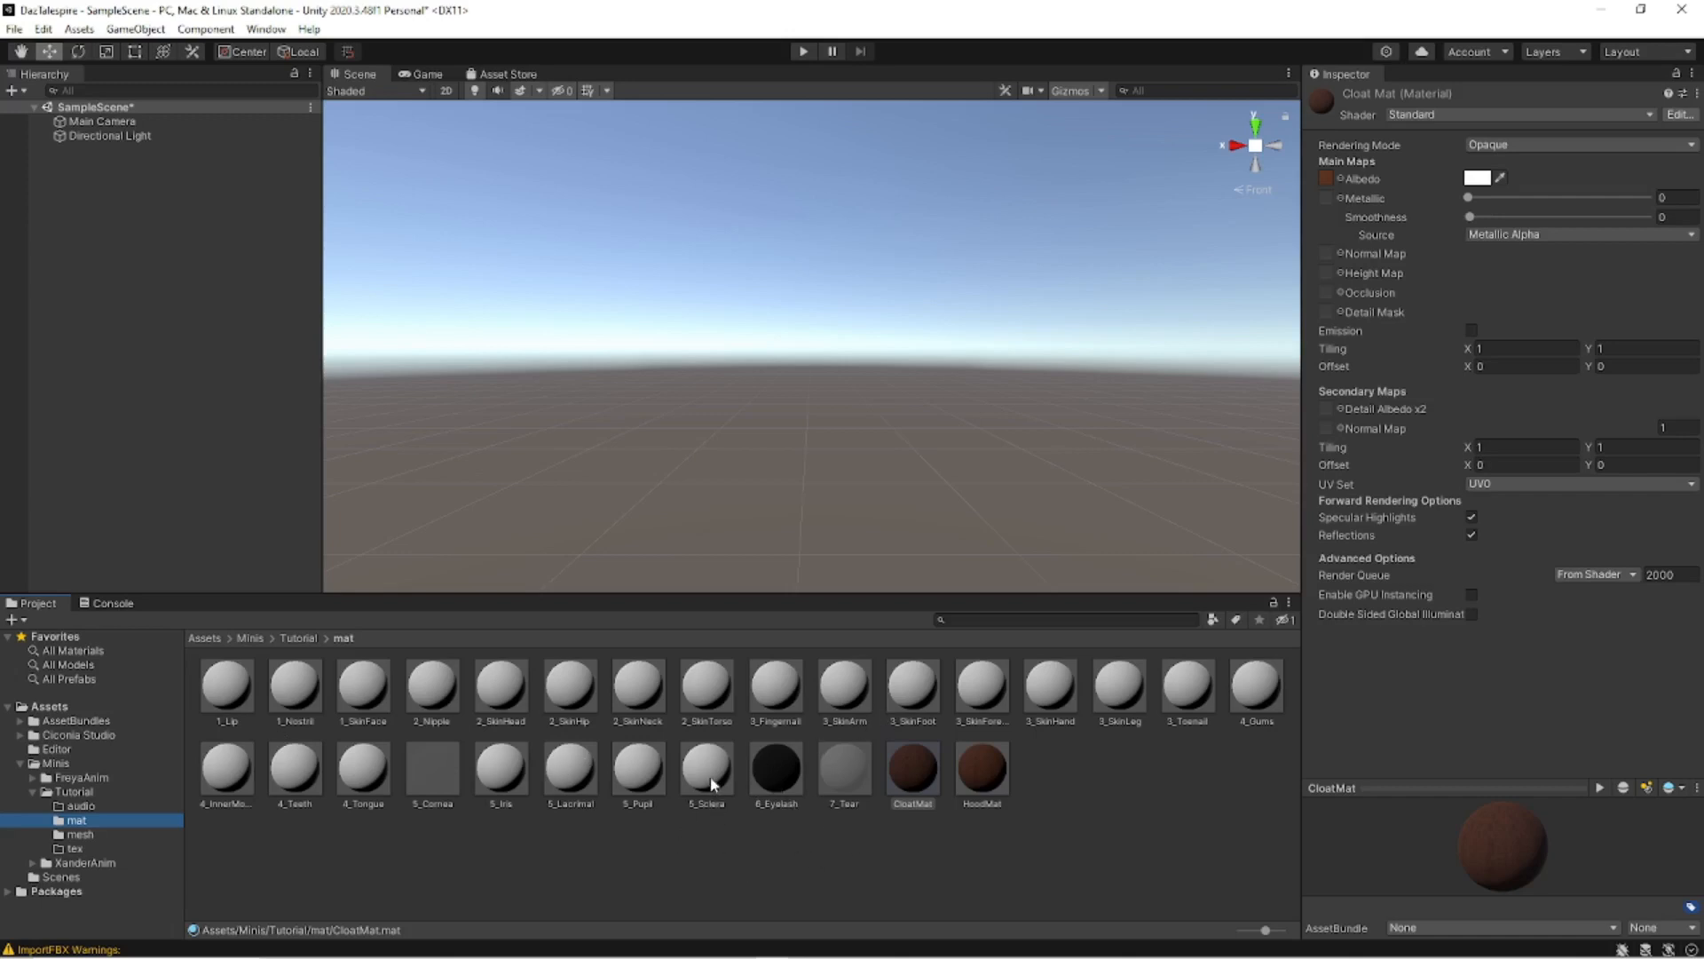
{"action": "left_click", "coordinate": [75, 848]}
{"action": "right_click", "coordinate": [347, 769]}
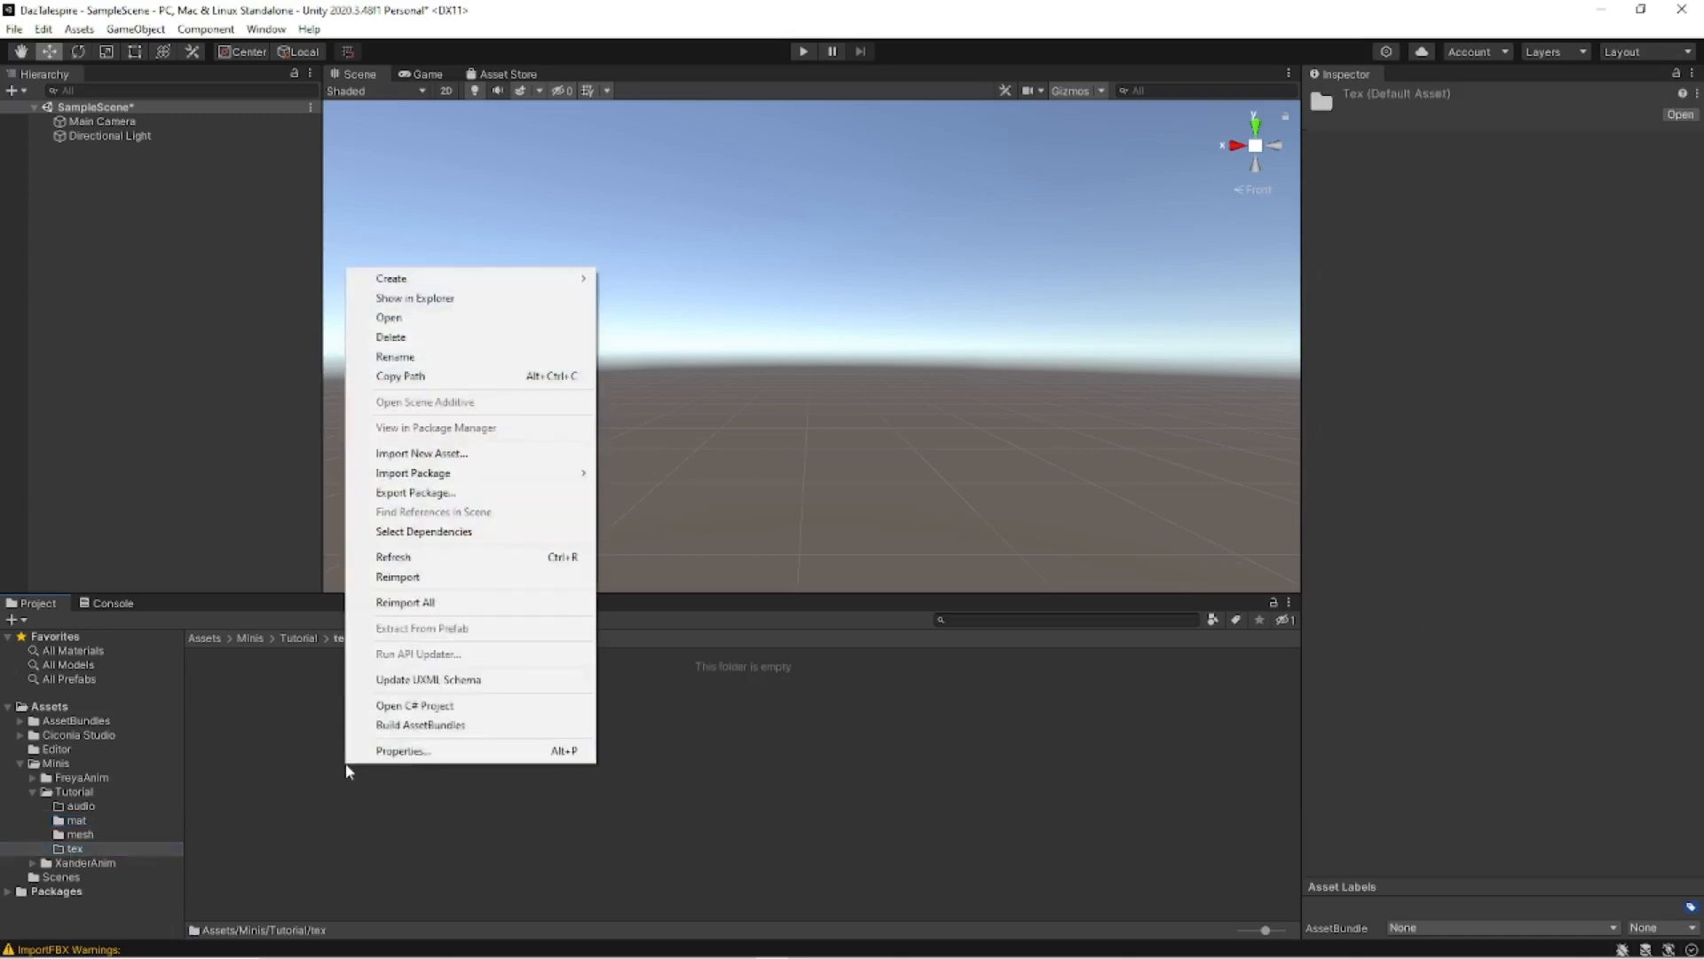
{"action": "left_click", "coordinate": [422, 453]}
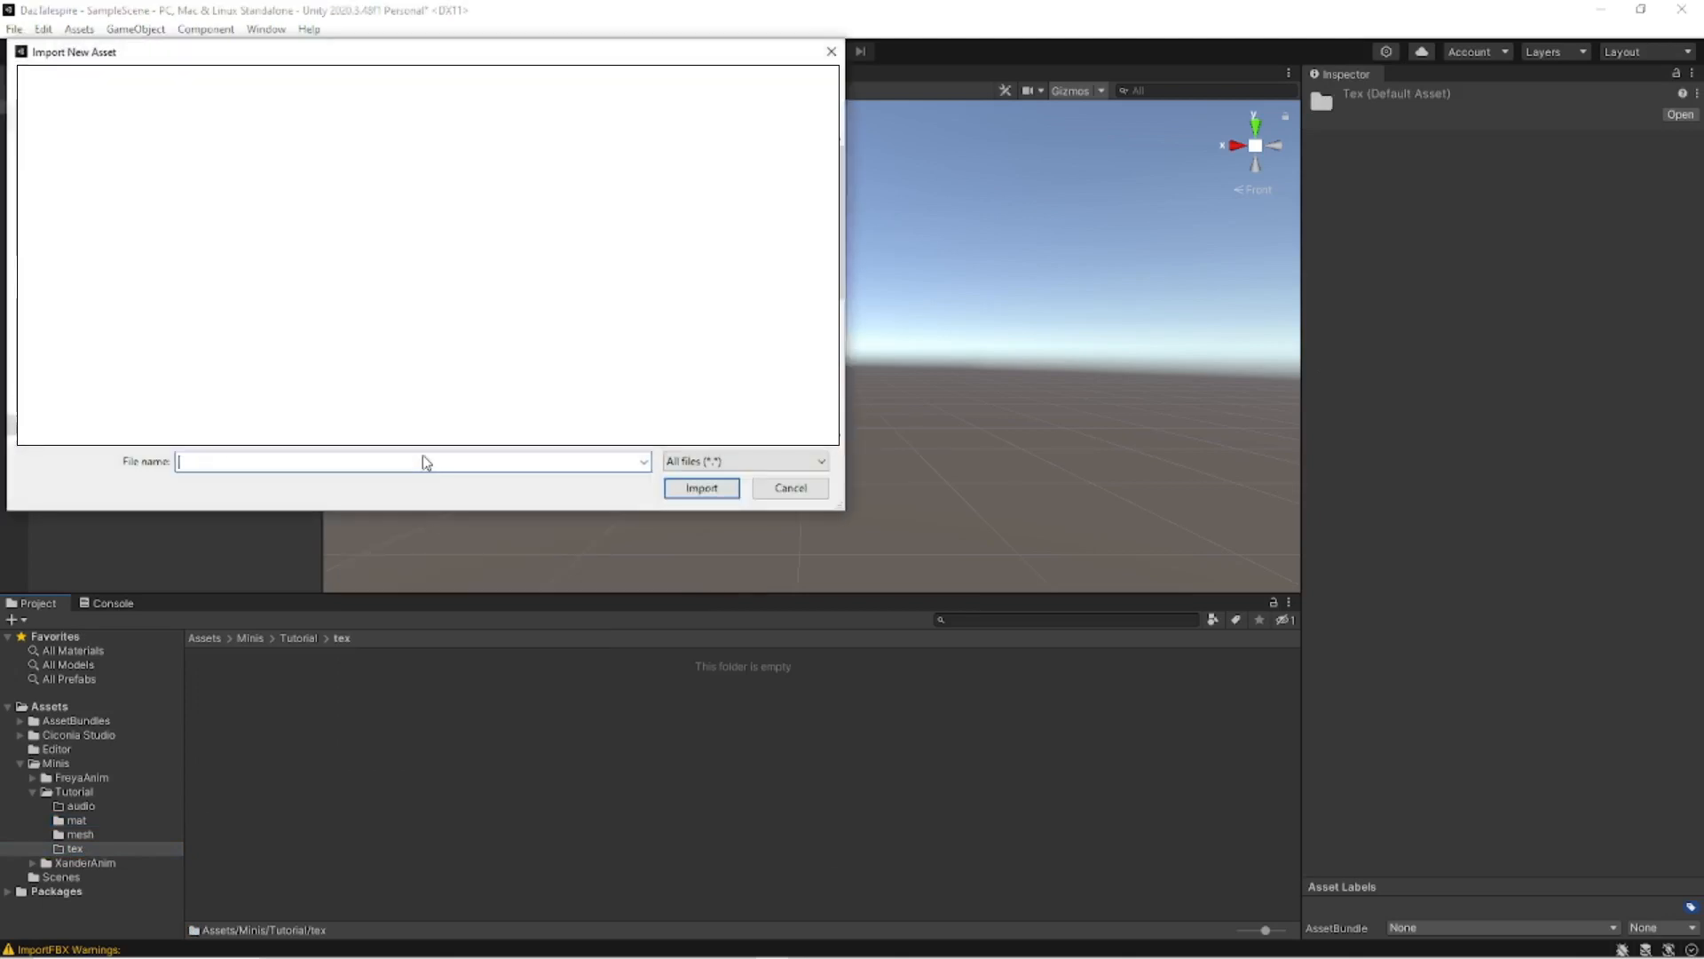
{"action": "type", "text": "D:\\tm.p"}
{"action": "double_click", "coordinate": [426, 460]}
{"action": "key", "text": "BackSpace"}
{"action": "type", "text": "1_Shirt_D.png"}
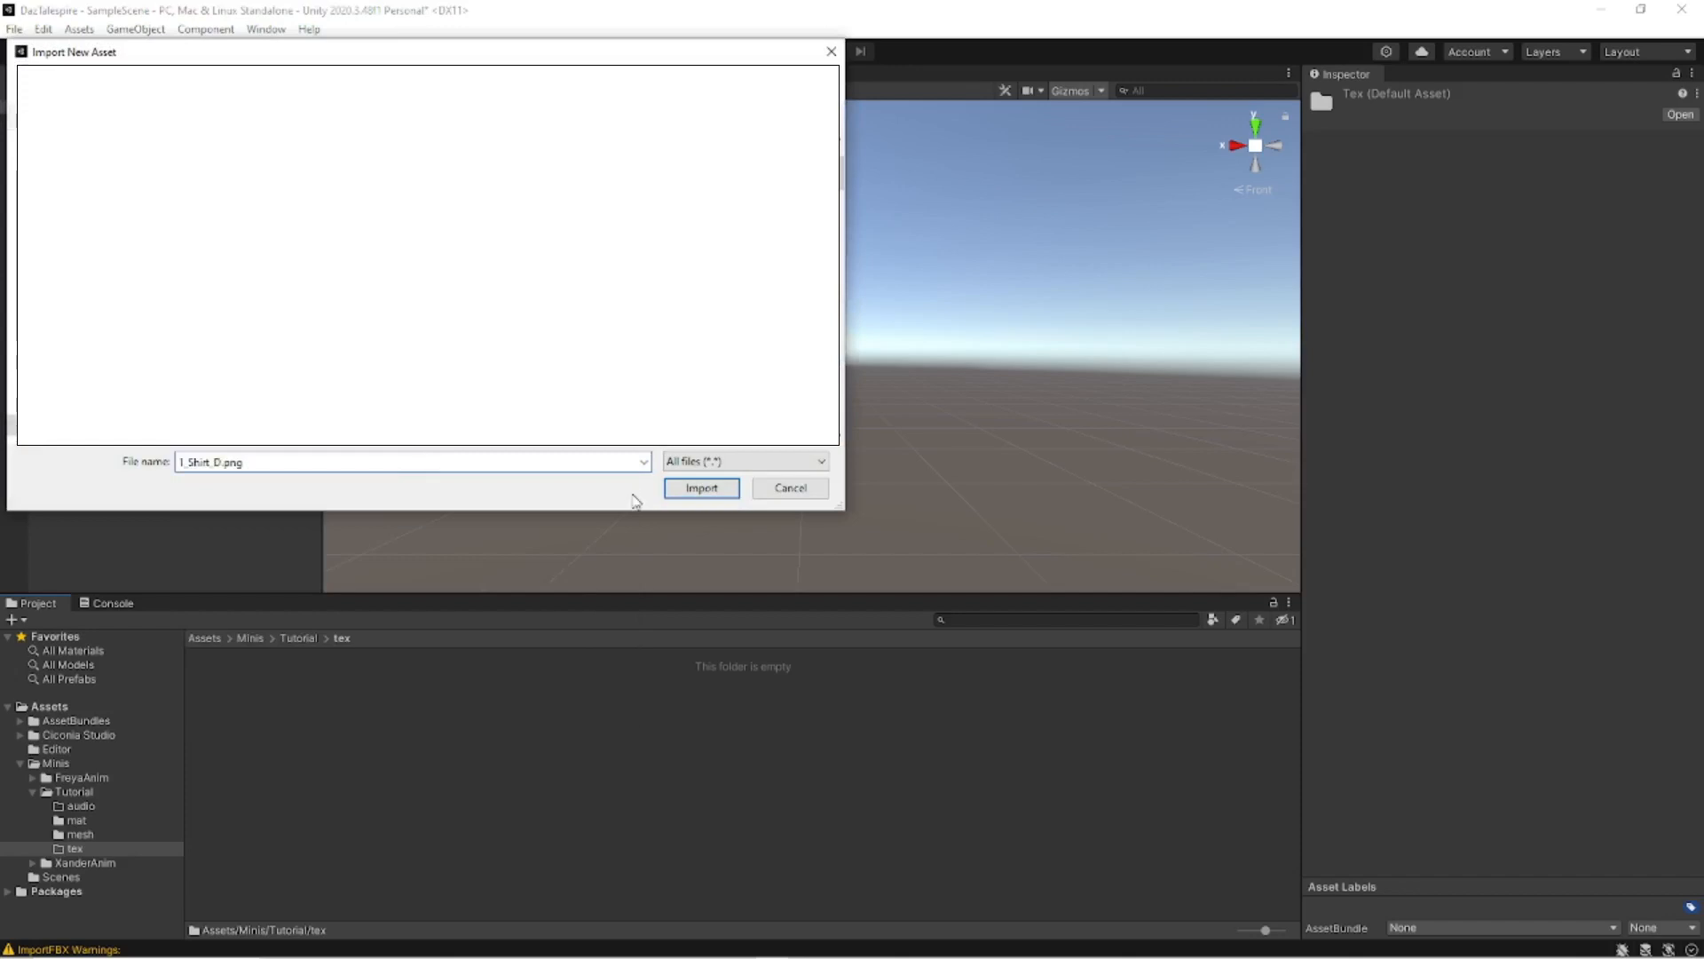
{"action": "left_click", "coordinate": [672, 488]}
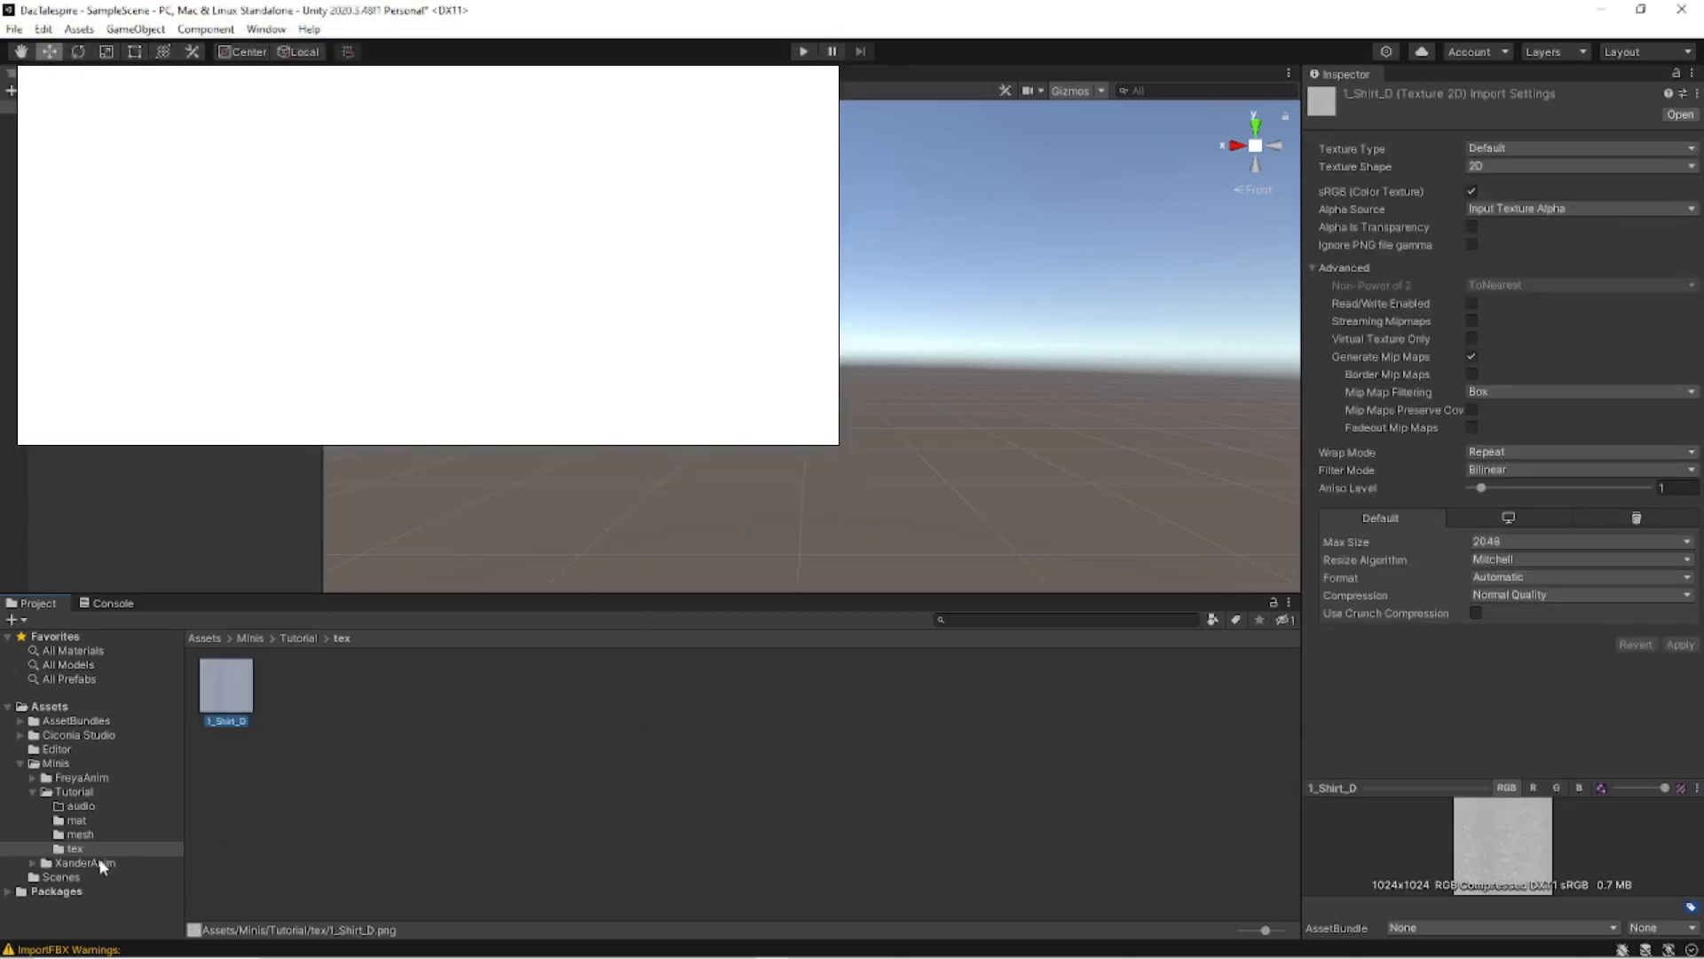
Assign the 1_Shirt_D texture to the 2_Nipple material's albedo map, leaving its metallic map empty.
{"action": "left_click", "coordinate": [82, 837]}
{"action": "left_click", "coordinate": [75, 822]}
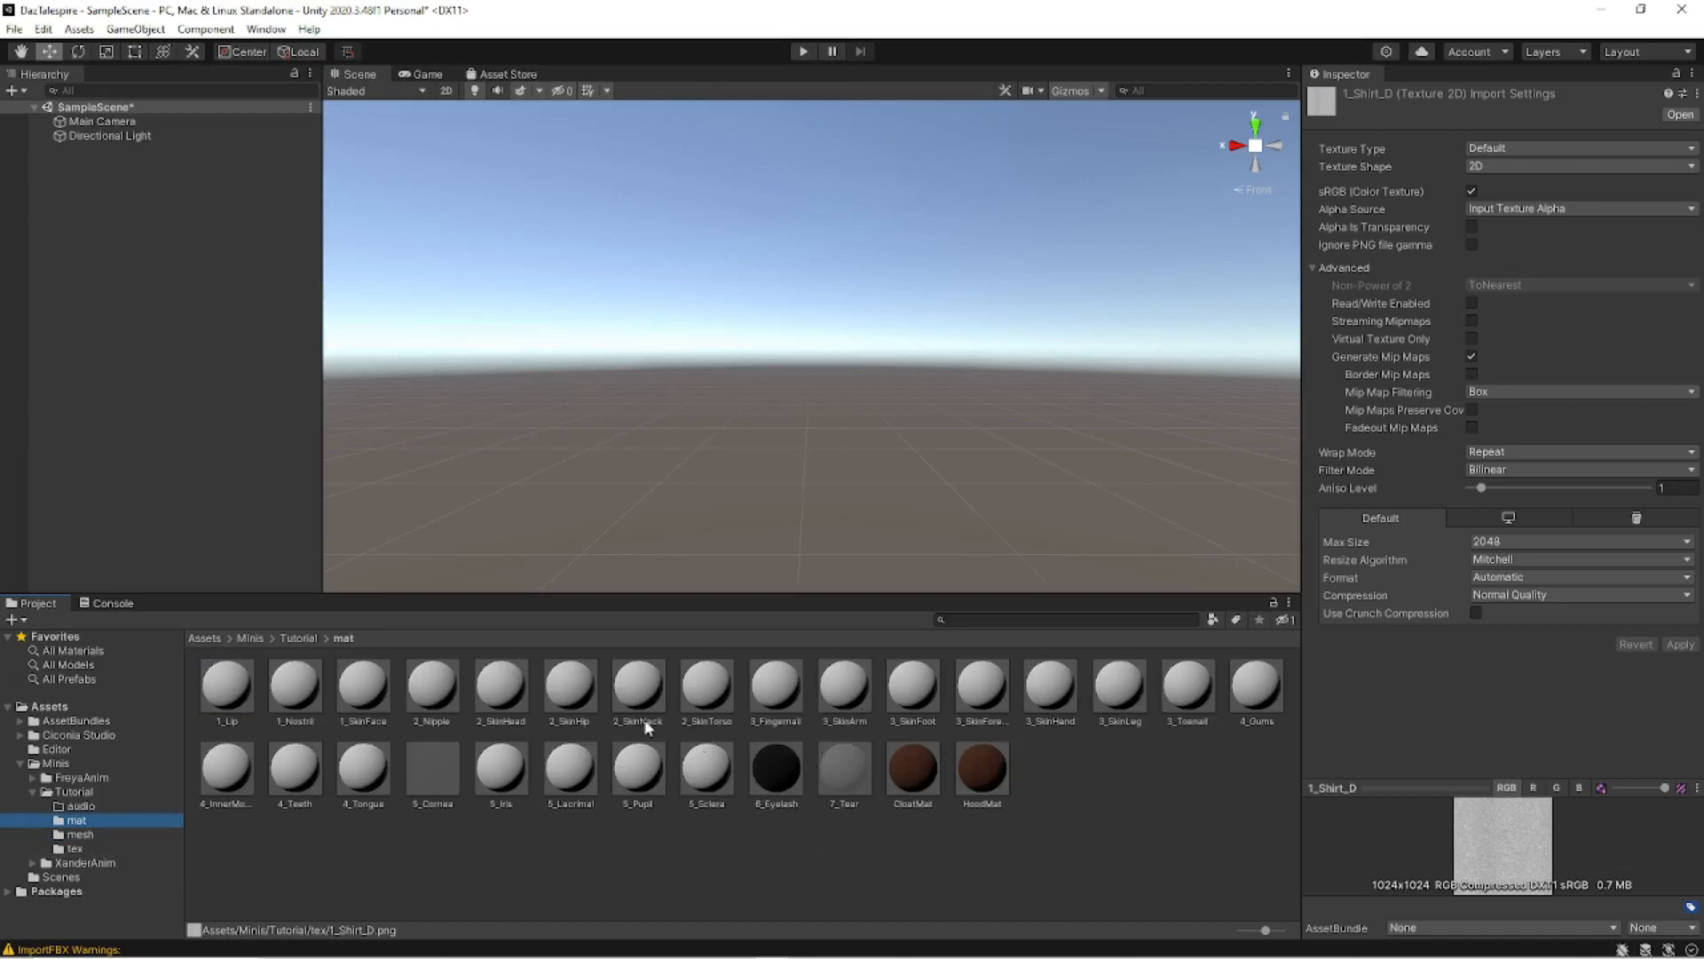
{"action": "left_click", "coordinate": [435, 693]}
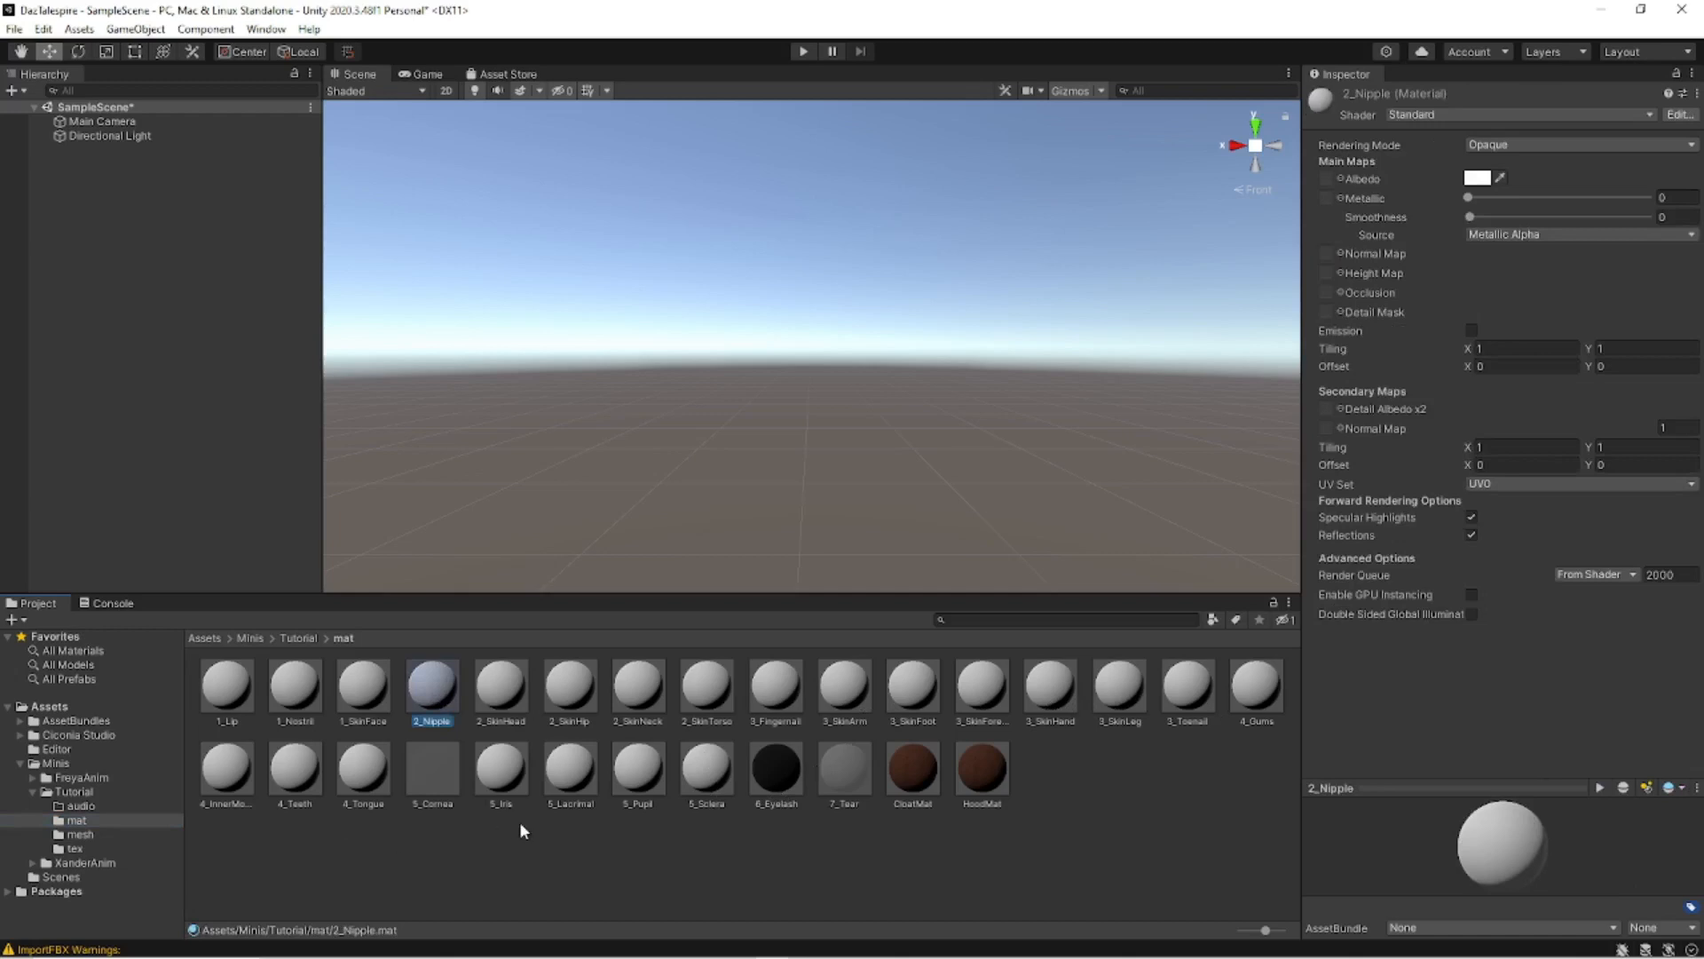
{"action": "left_click", "coordinate": [76, 848]}
{"action": "left_click_drag", "start_coordinate": [232, 712], "coordinate": [1328, 198]}
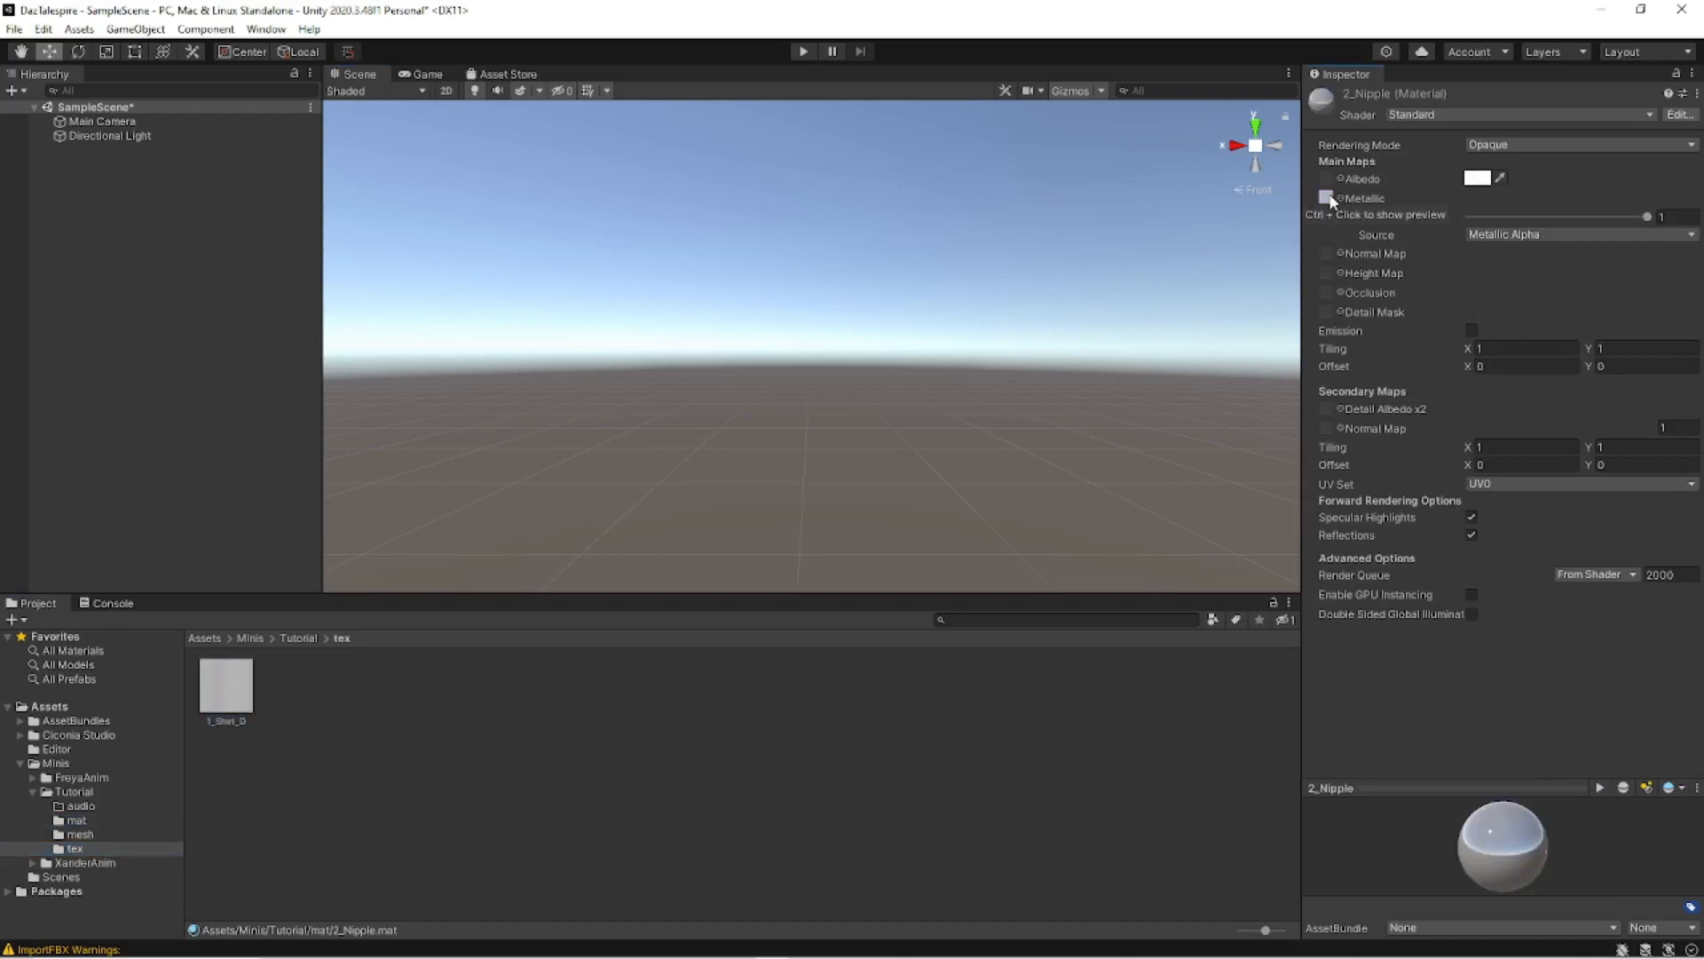
{"action": "left_click", "coordinate": [1336, 197]}
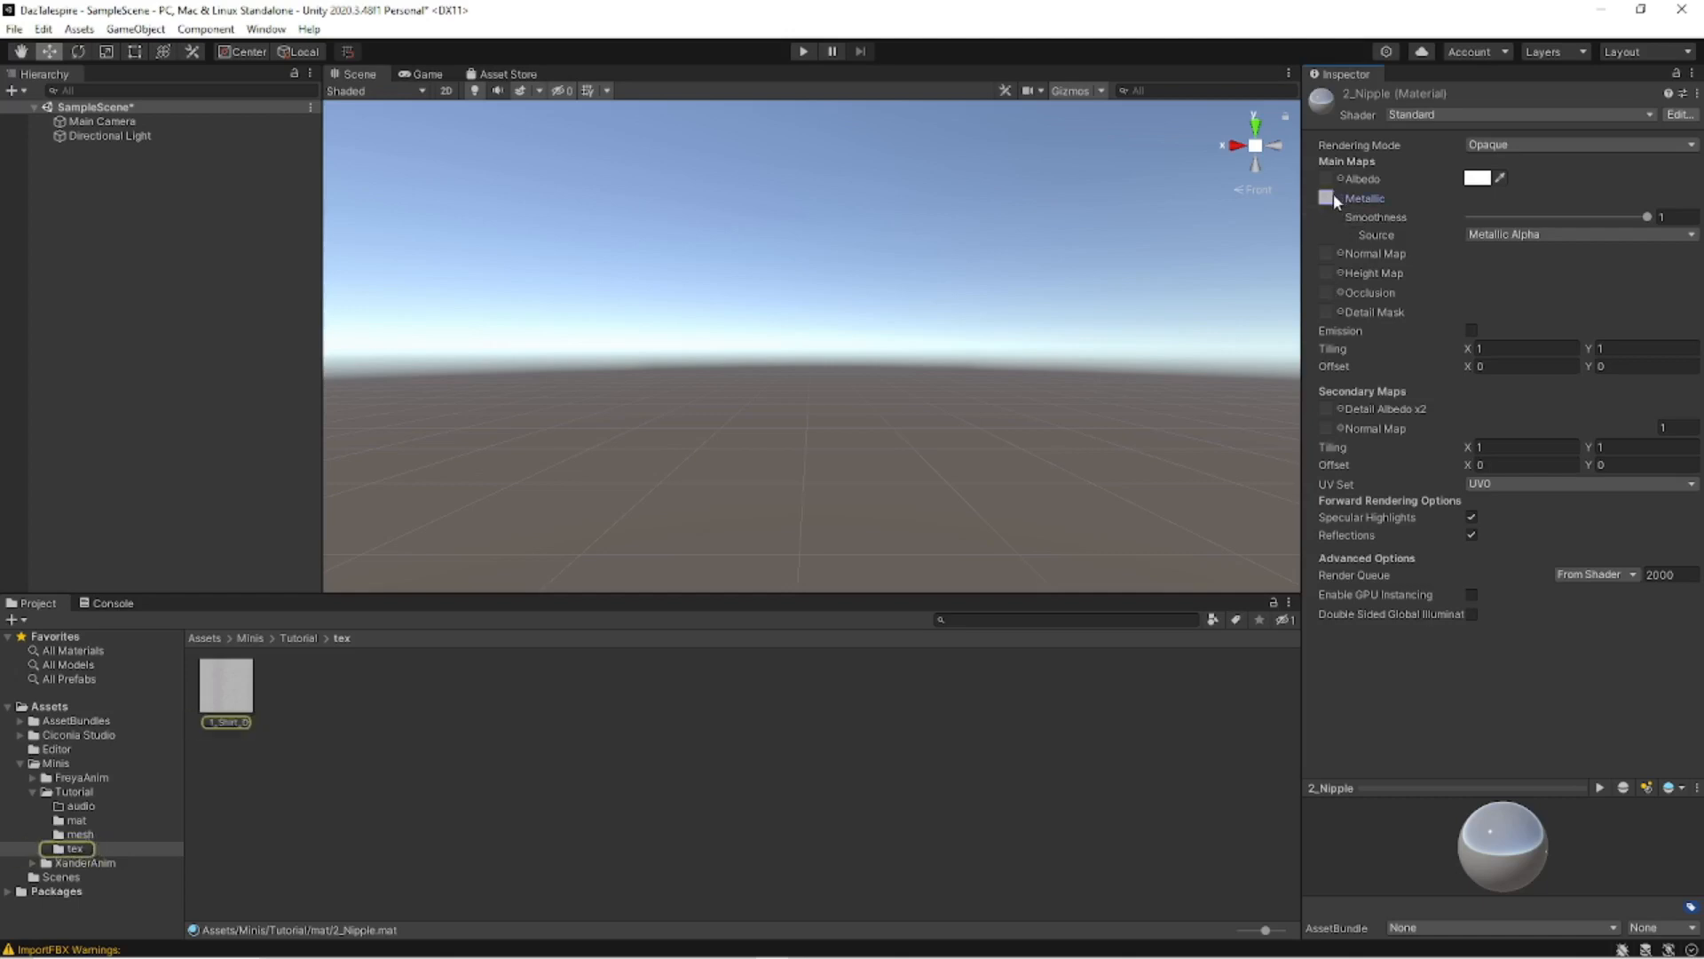
{"action": "key", "text": "Delete"}
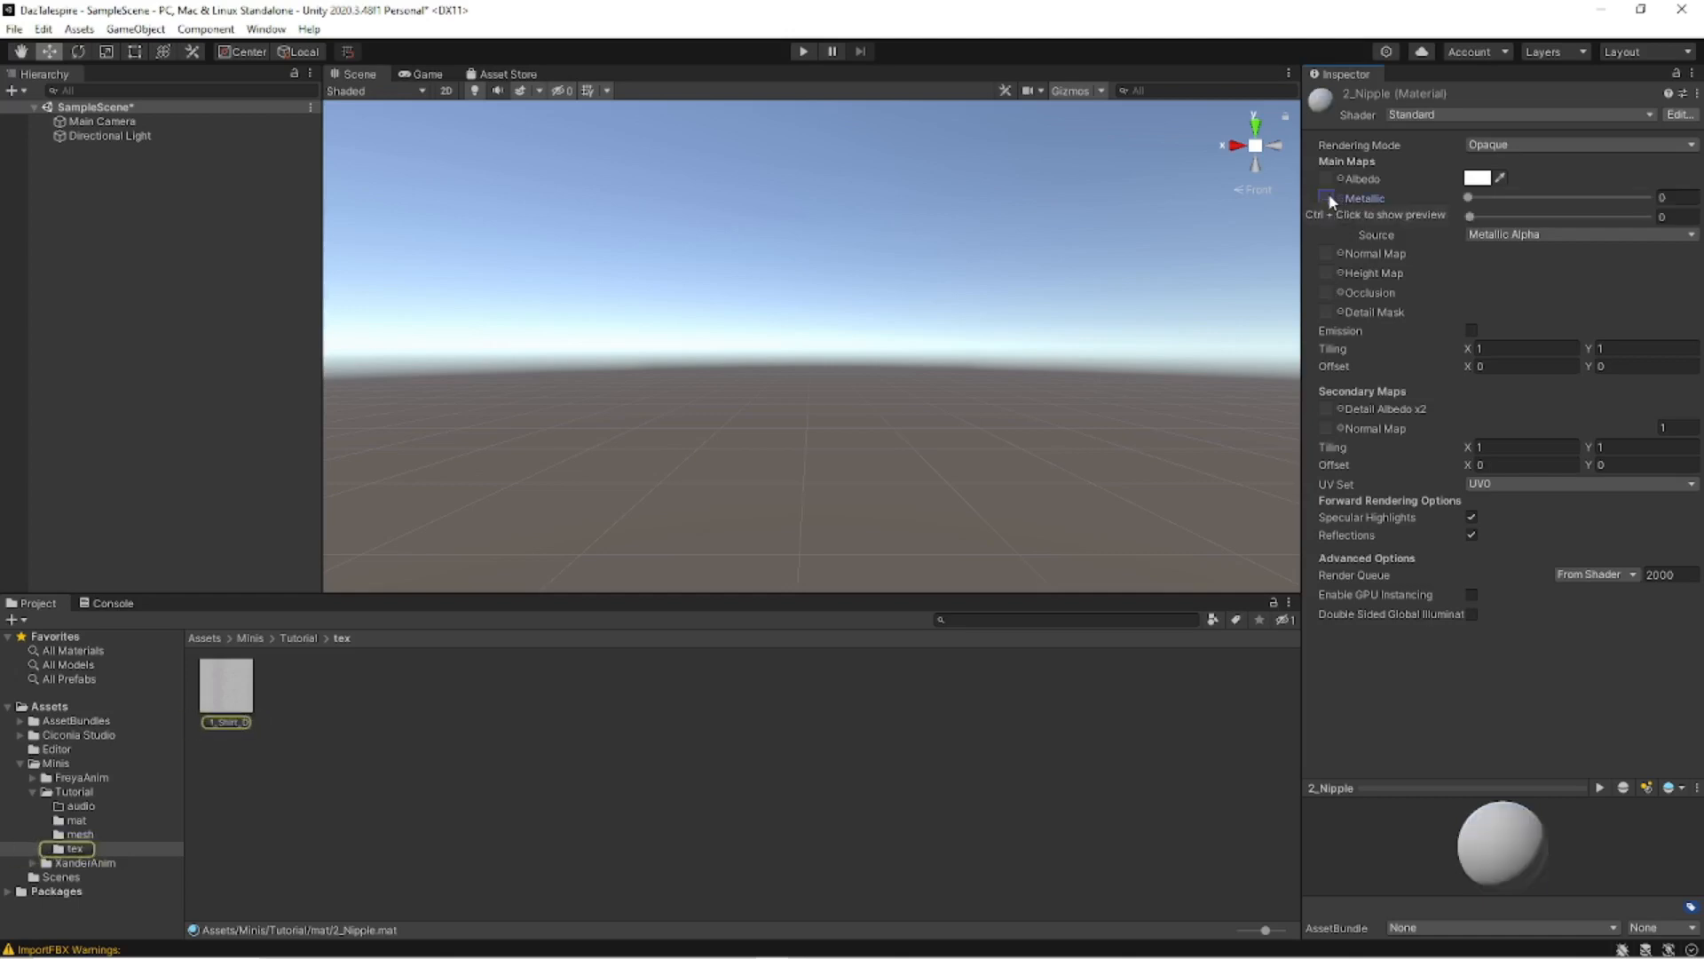
{"action": "left_click_drag", "start_coordinate": [1029, 456], "coordinate": [1327, 183]}
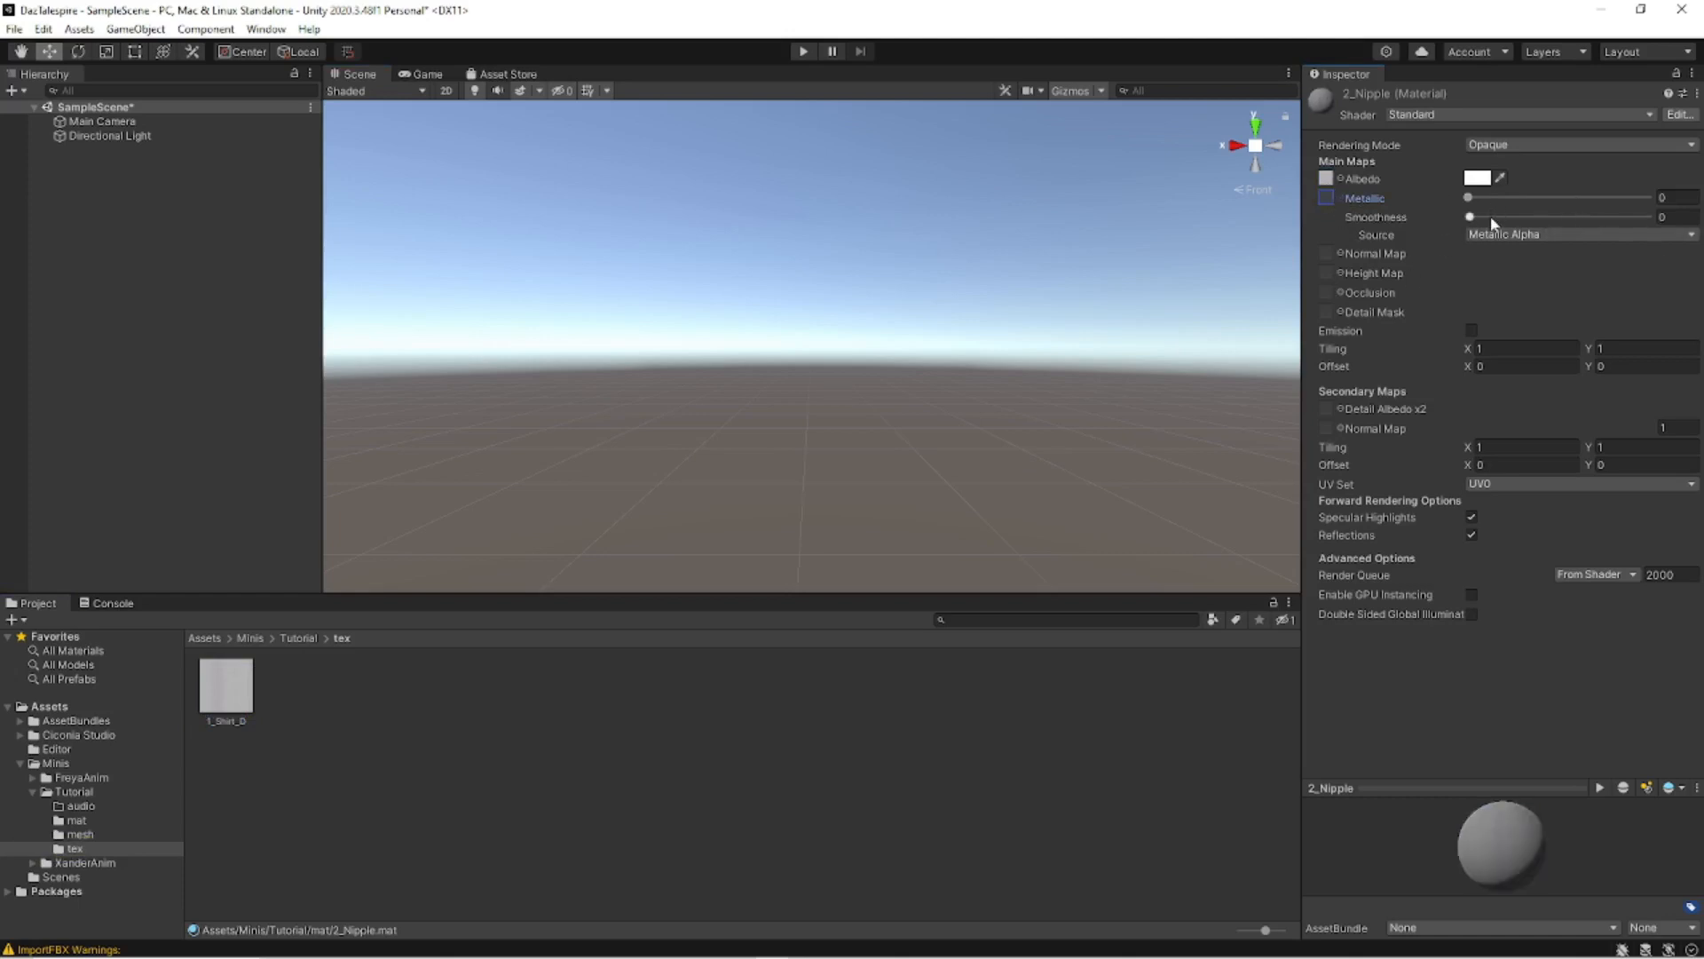
Set the 2_Nipple material's metallic value to 0.1 and its smoothness to 0.7.
{"action": "left_click", "coordinate": [1670, 198]}
{"action": "type", "text": "1"}
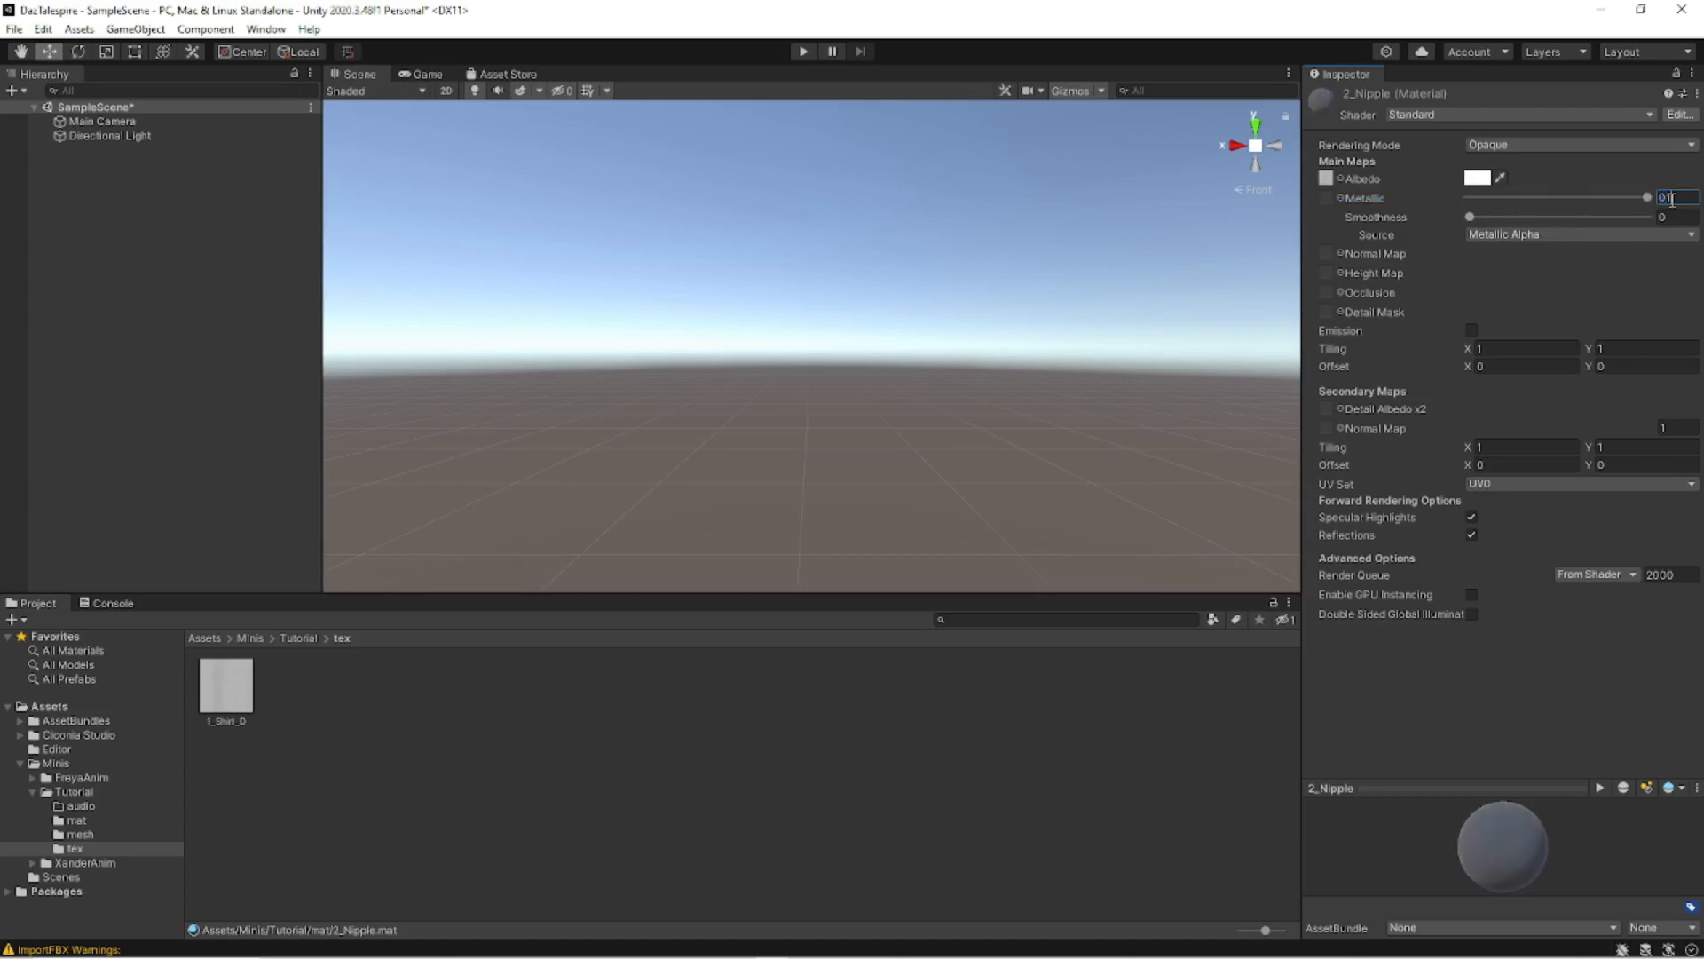
{"action": "key", "text": "BackSpace"}
{"action": "type", "text": ".1"}
{"action": "key", "text": "Return"}
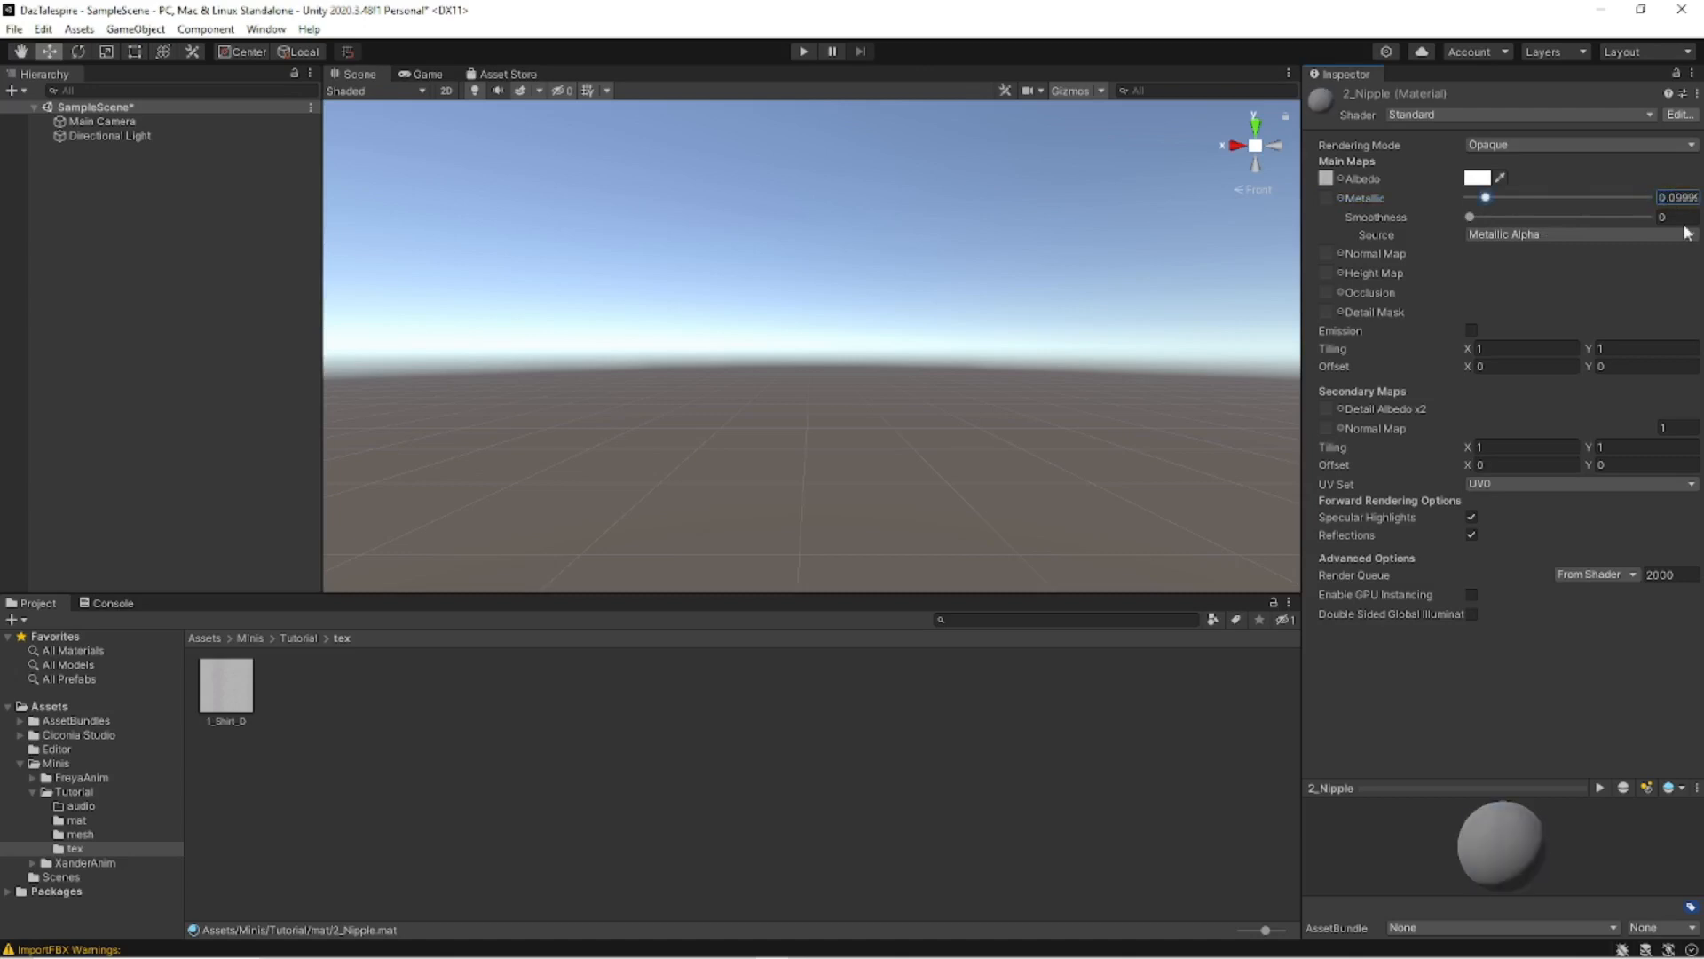
{"action": "left_click", "coordinate": [1676, 218]}
{"action": "type", "text": "0.7"}
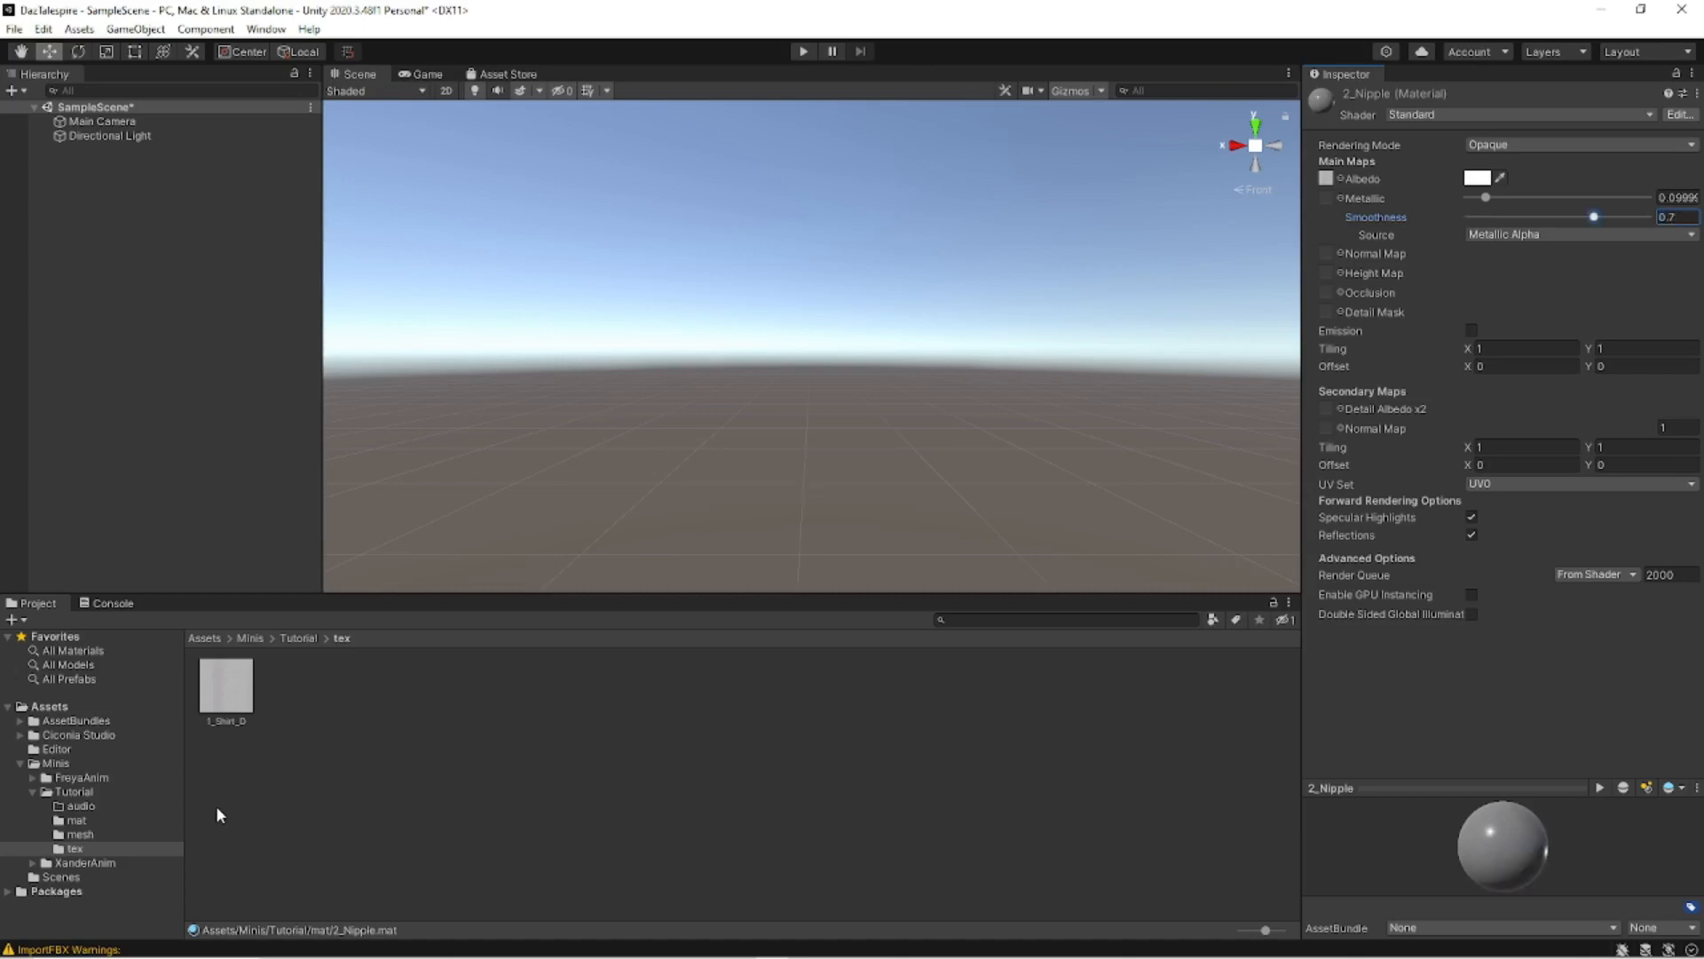
Add the Genesis@anim0000 model from the mesh folder to the scene and turn off Play Automatically in its Animation component.
{"action": "left_click", "coordinate": [81, 836]}
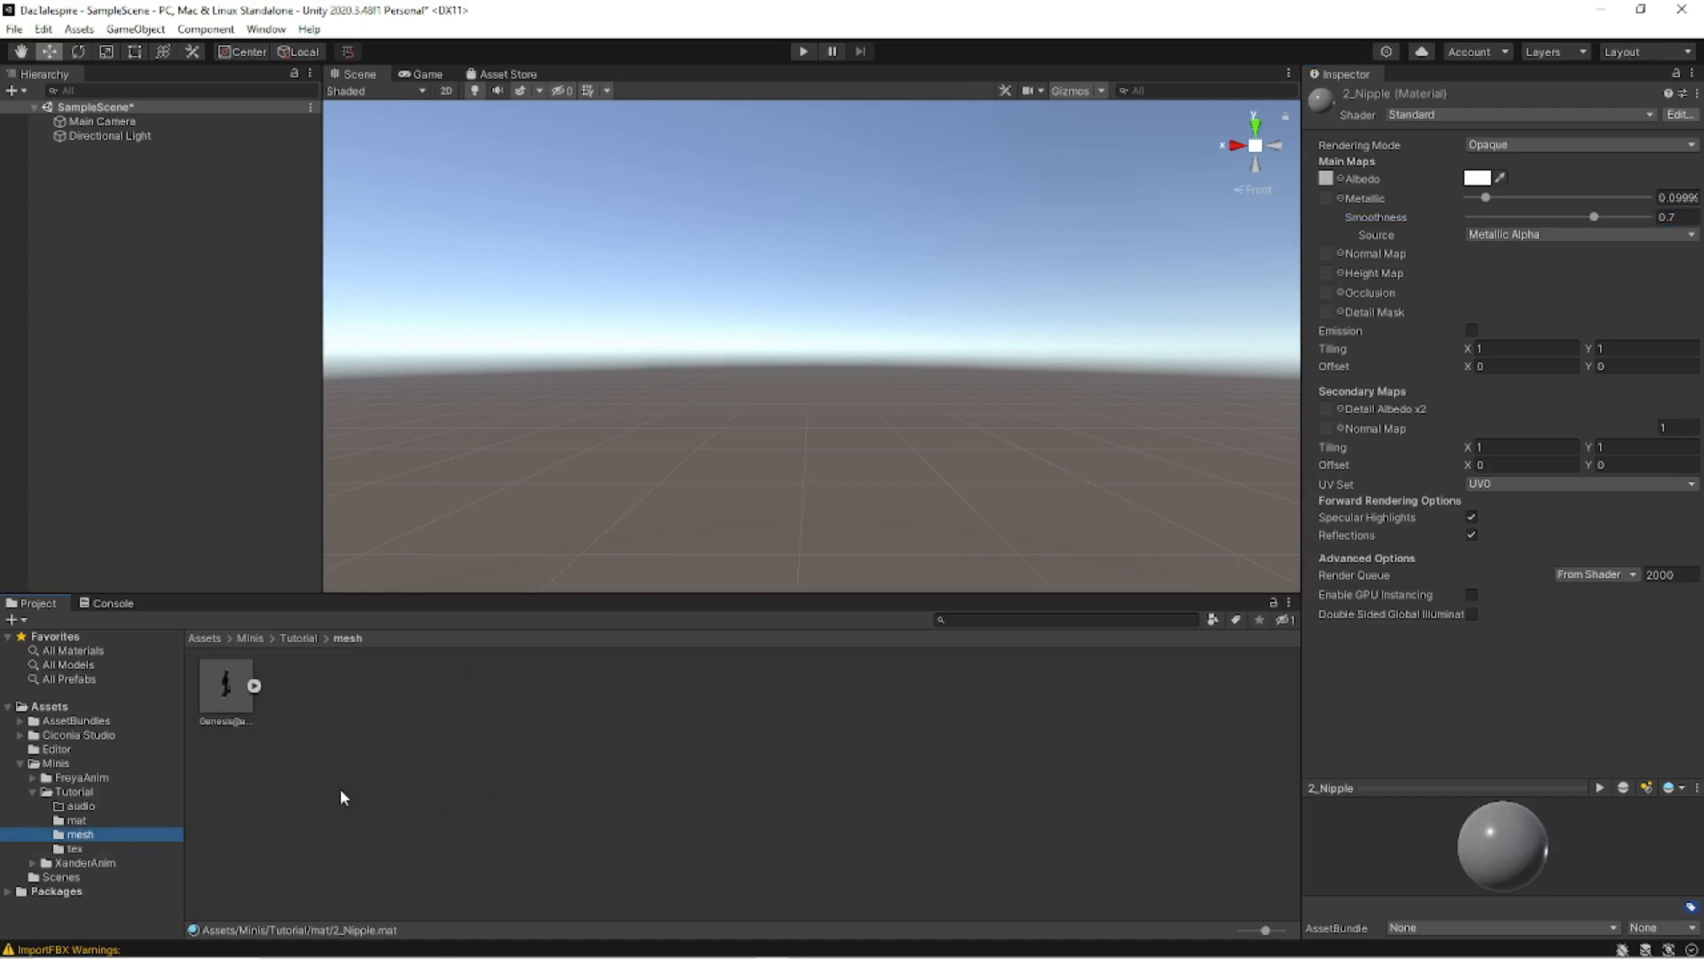
{"action": "left_click", "coordinate": [227, 688]}
{"action": "left_click_drag", "start_coordinate": [228, 638], "coordinate": [89, 119]}
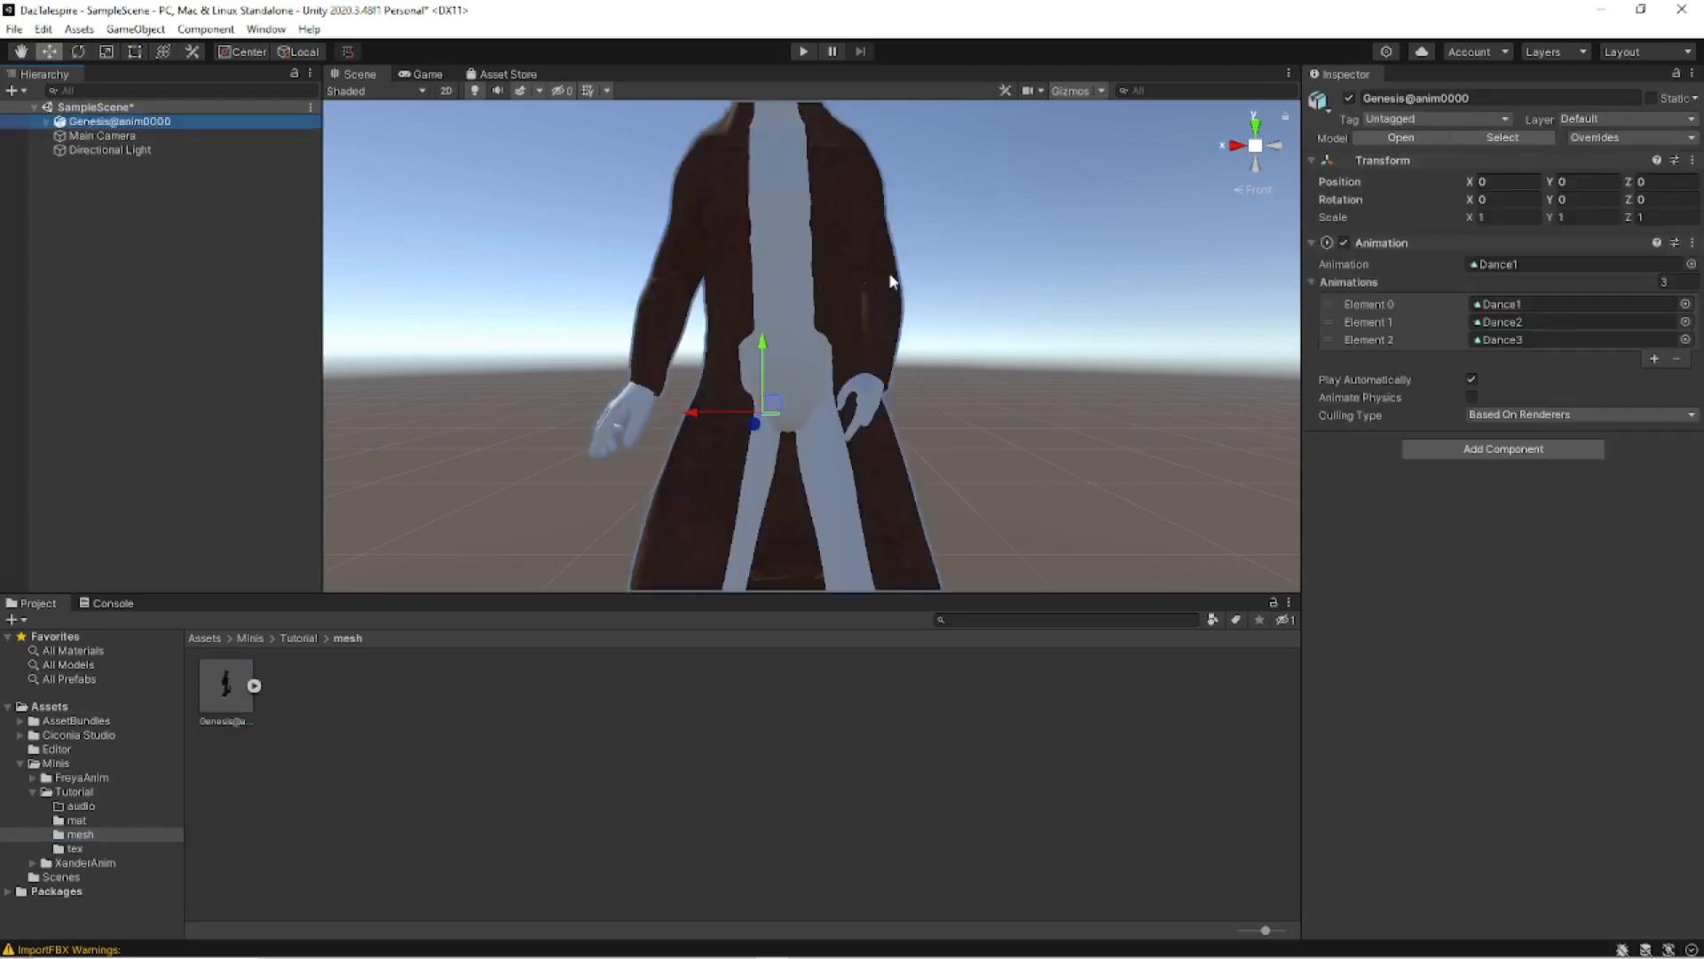
{"action": "scroll", "coordinate": [897, 278], "scroll_direction": "down", "scroll_amount": 3}
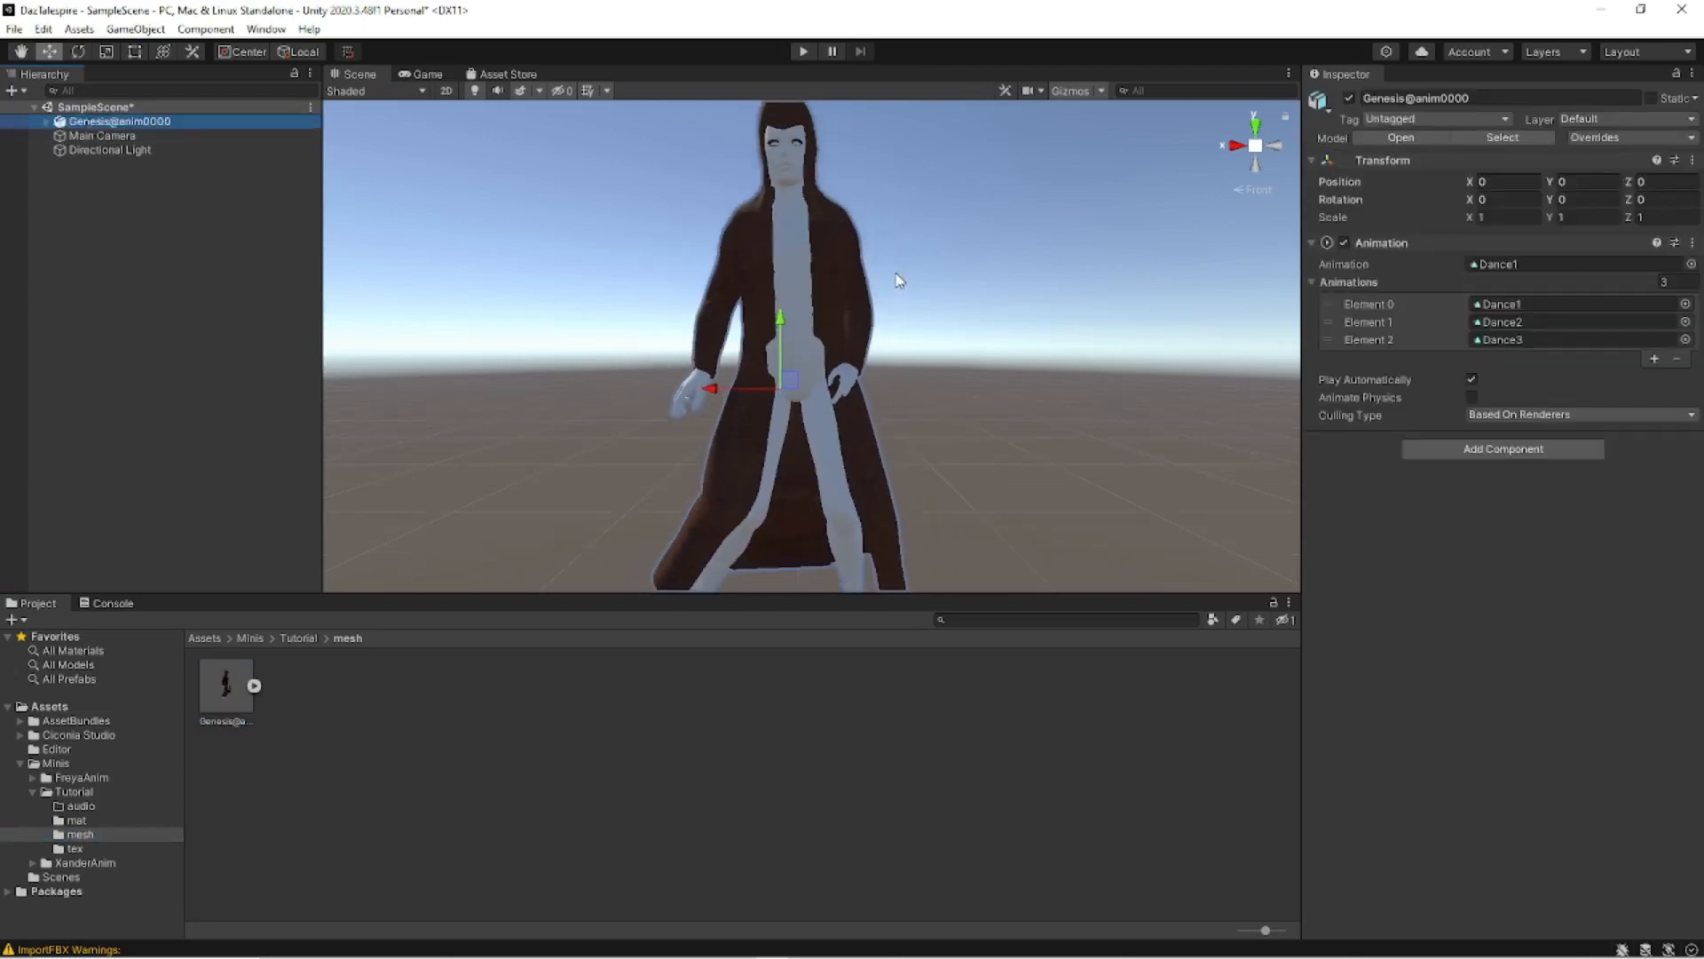
{"action": "scroll", "coordinate": [899, 280], "scroll_direction": "down", "scroll_amount": 3}
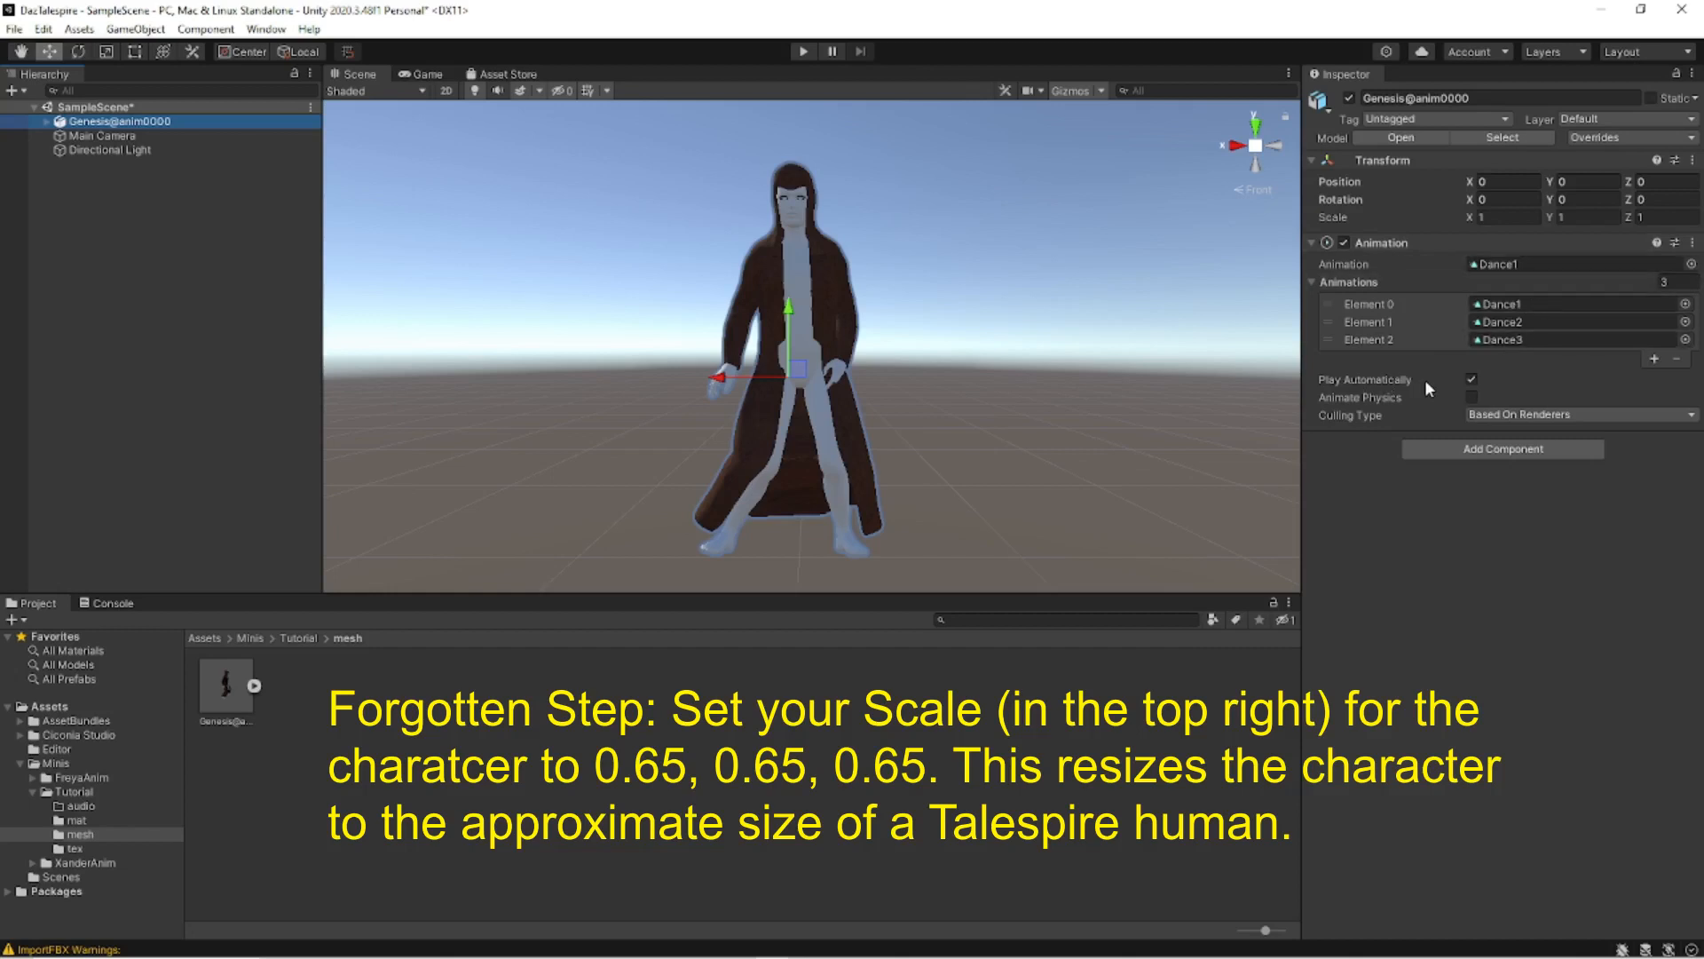
{"action": "left_click", "coordinate": [1470, 380]}
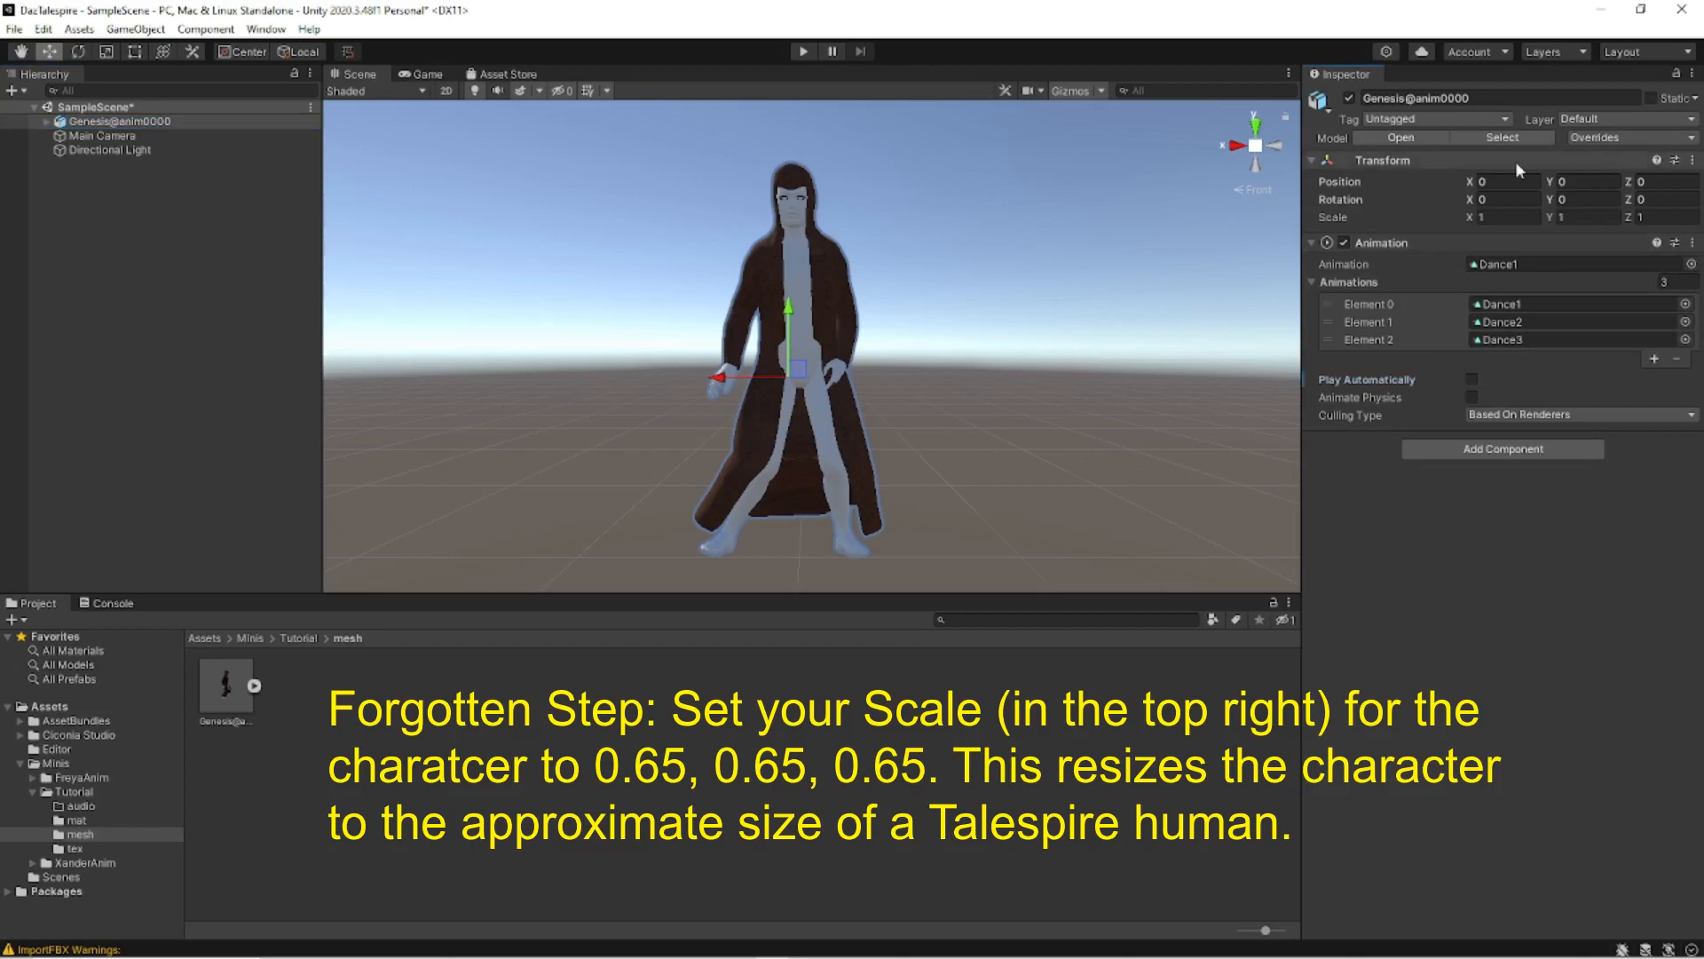
Examine the Genesis@anim0000 object's hierarchy, including the materials of Genesis.Shape and the bones under hip.
{"action": "left_click", "coordinate": [45, 121]}
{"action": "left_click", "coordinate": [46, 121]}
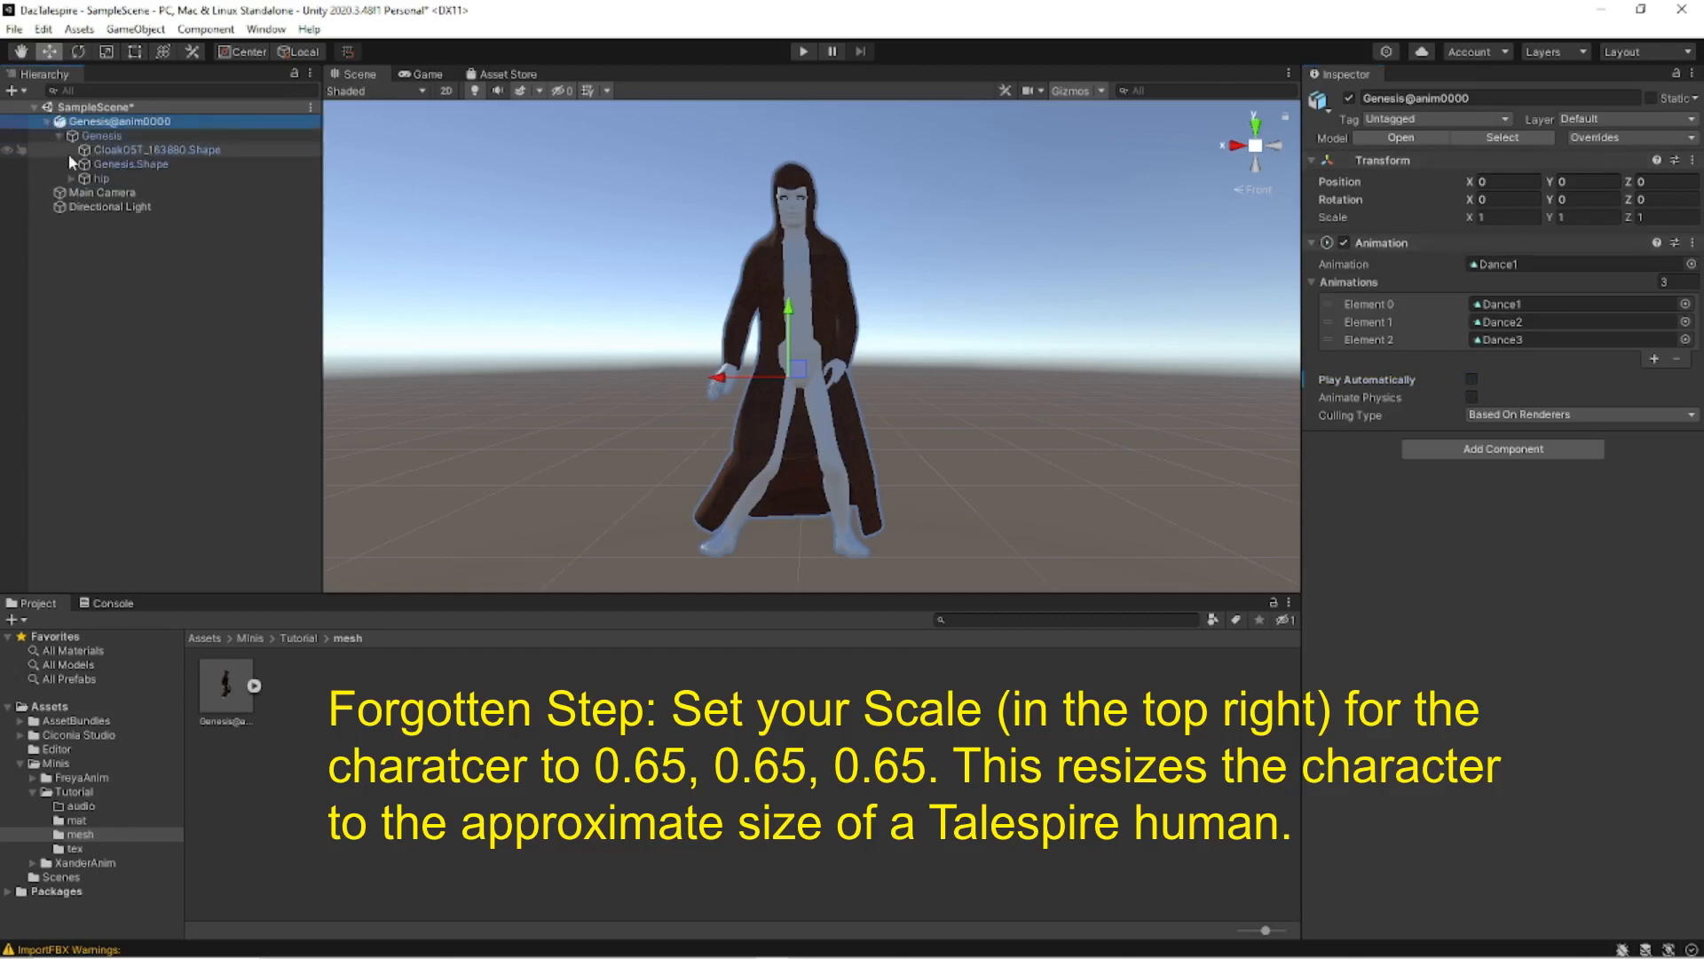
{"action": "left_click", "coordinate": [149, 165]}
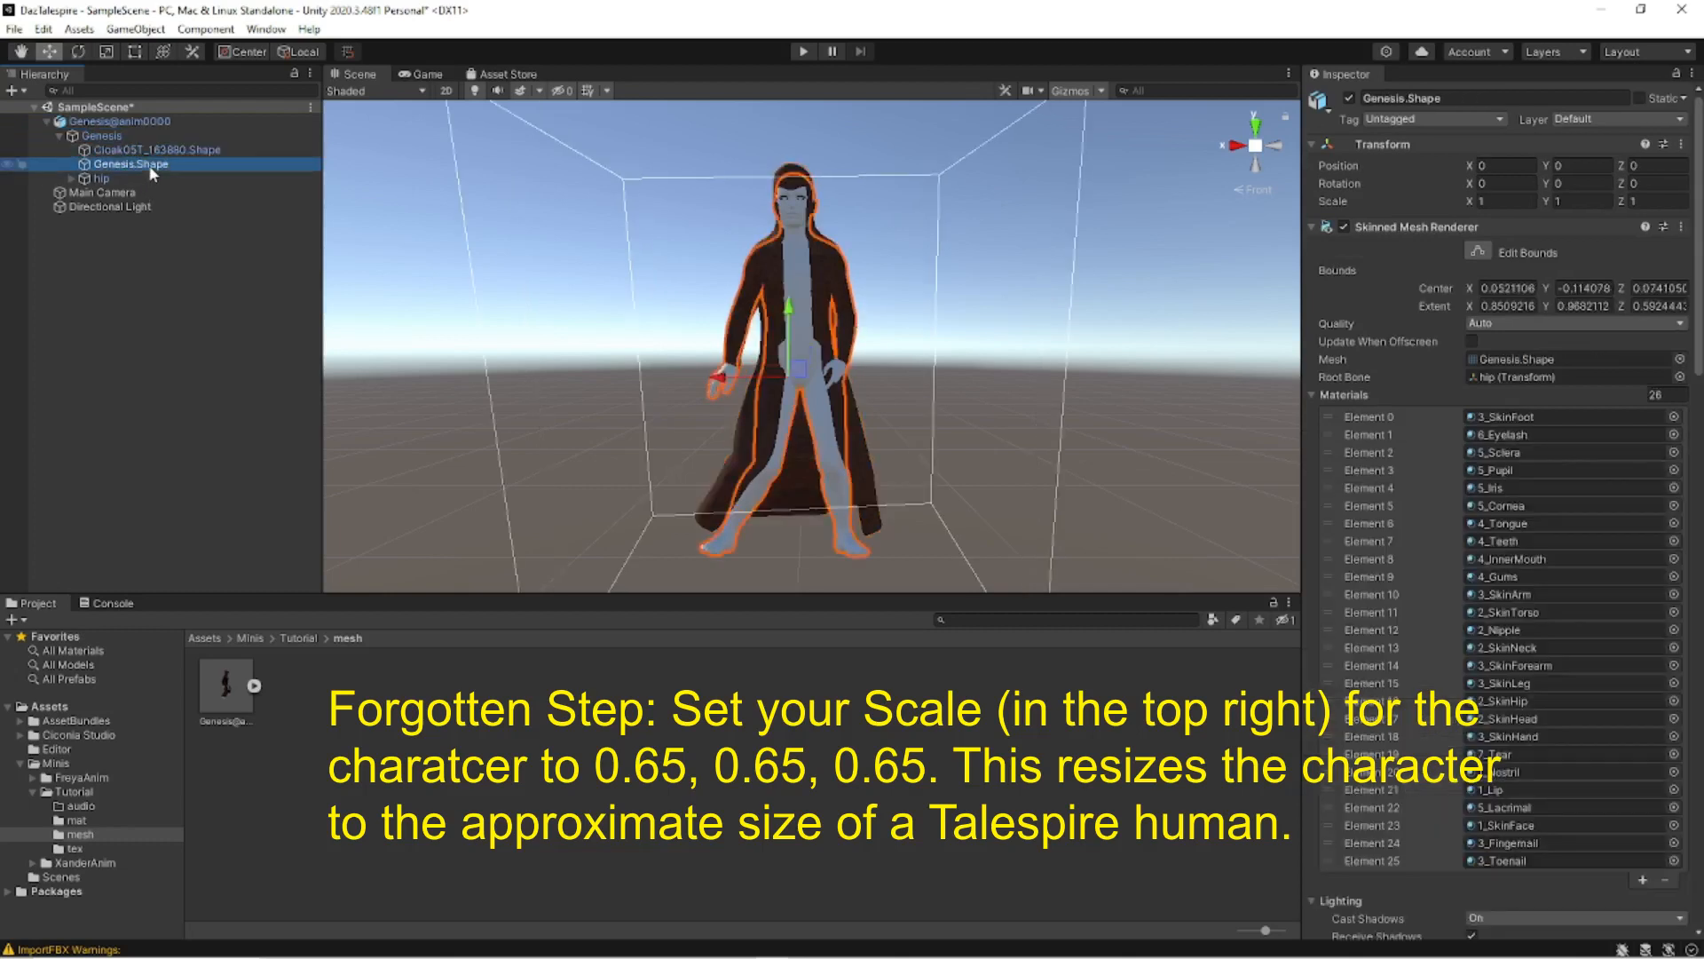
{"action": "left_click", "coordinate": [104, 180]}
{"action": "left_click", "coordinate": [72, 179]}
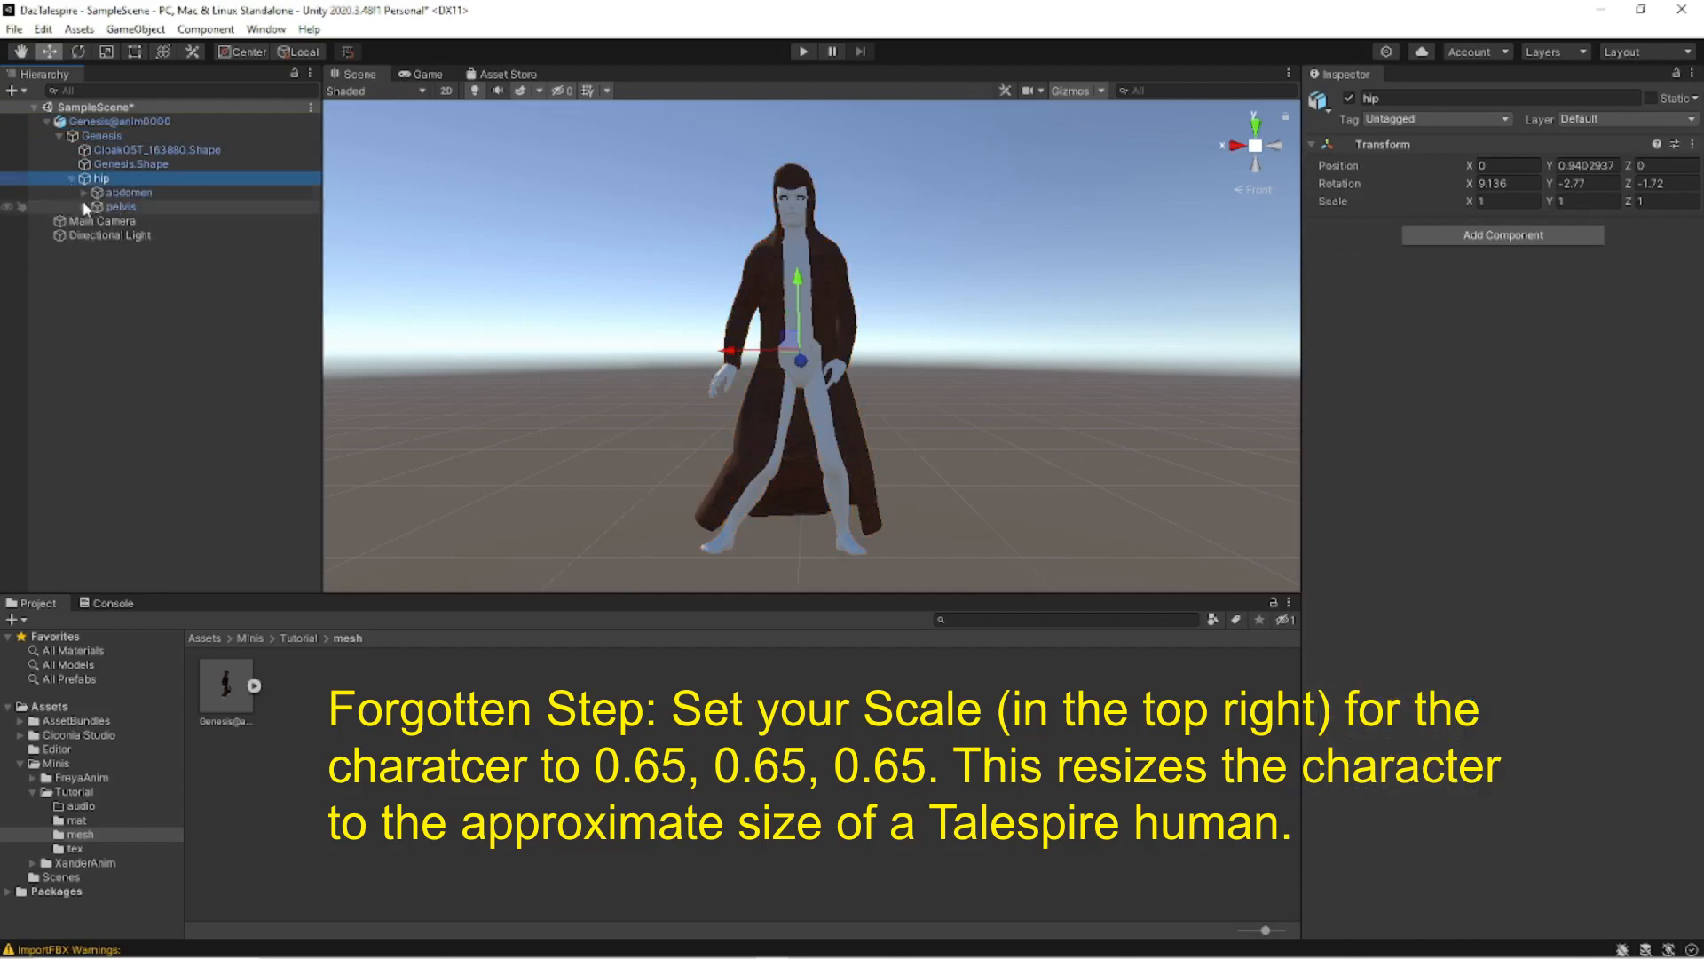
{"action": "left_click", "coordinate": [83, 193]}
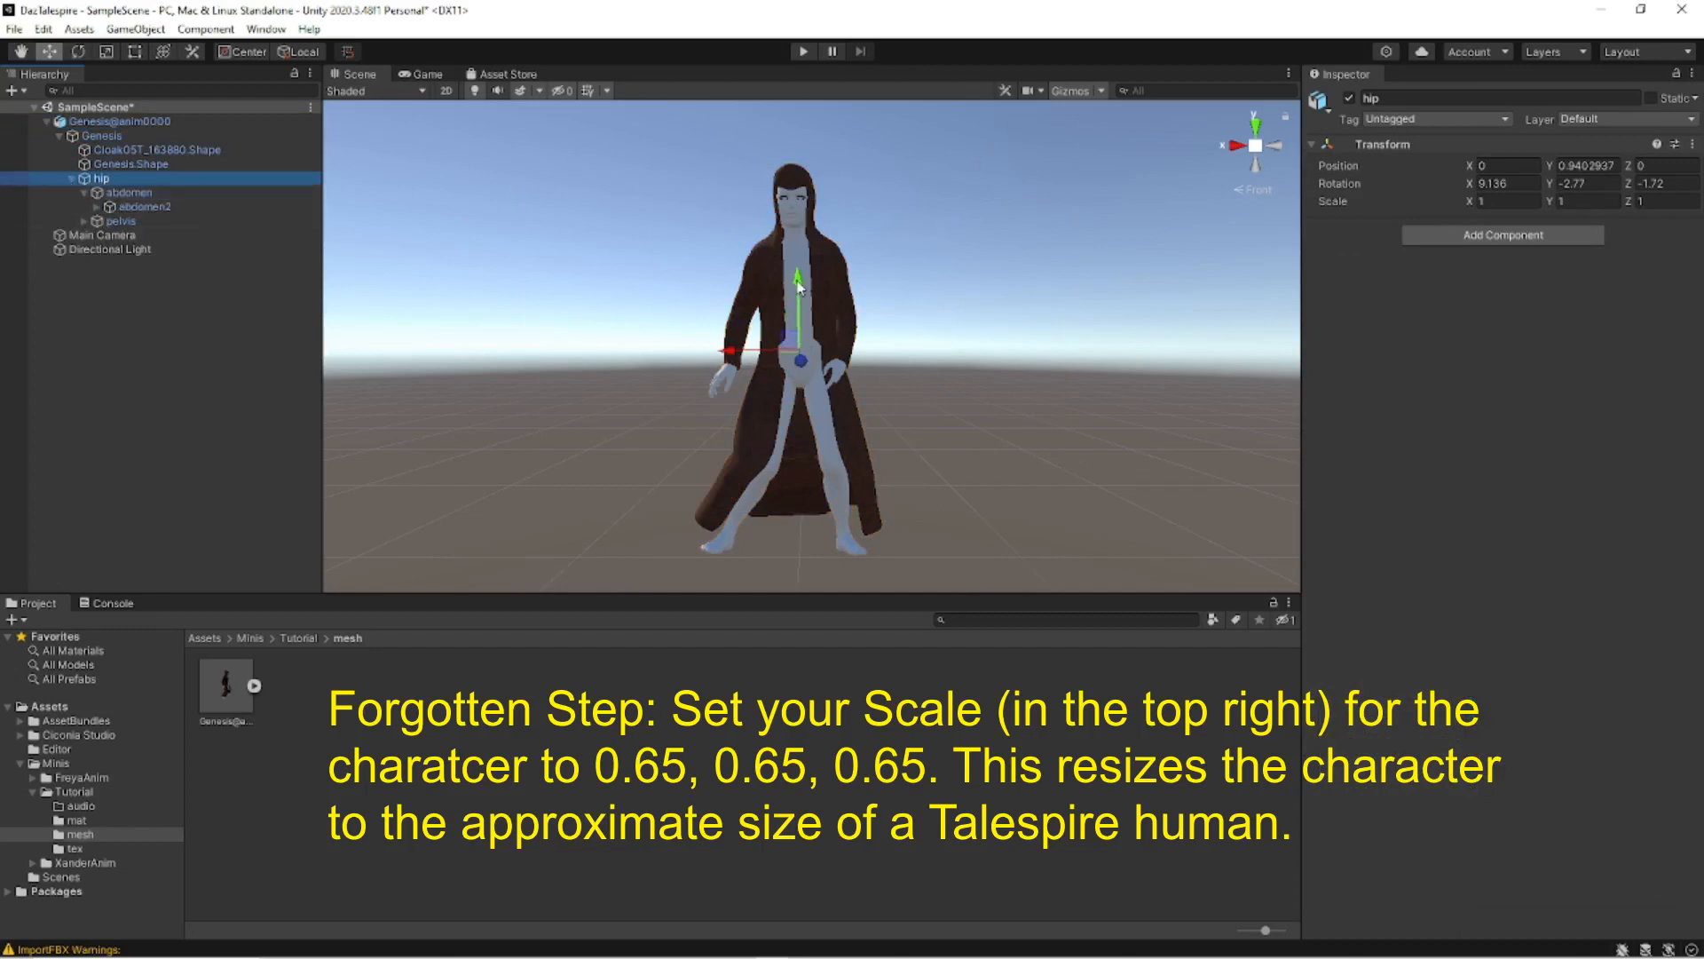
{"action": "left_click", "coordinate": [83, 194]}
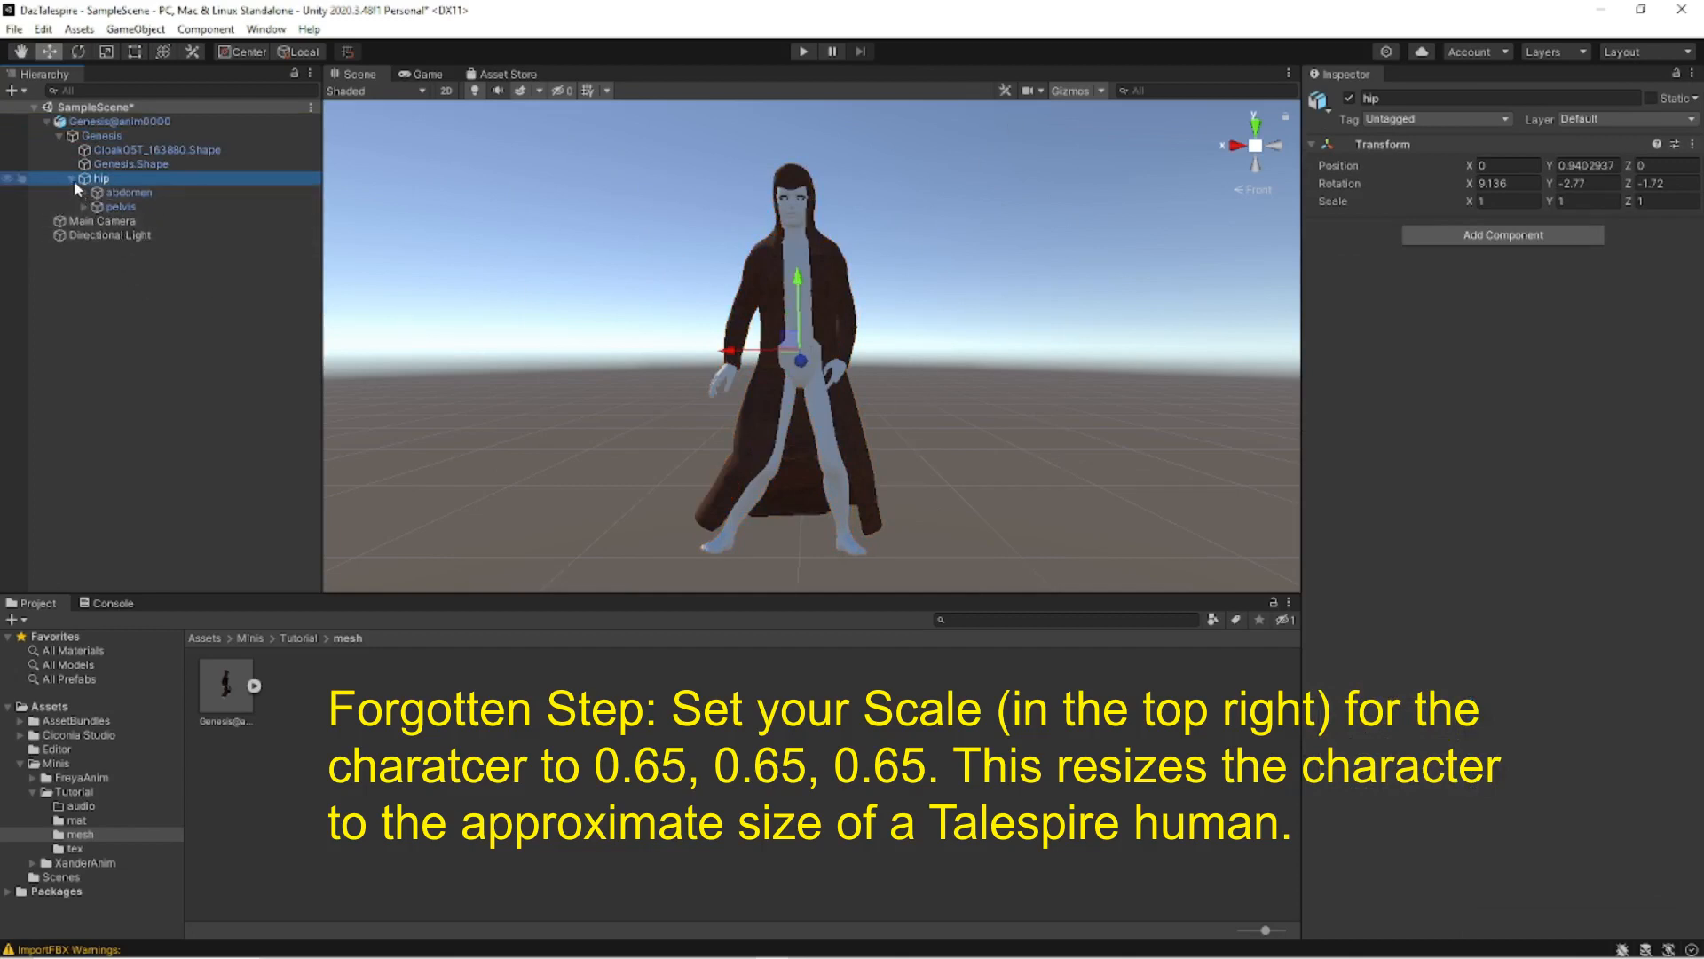
{"action": "left_click", "coordinate": [71, 178]}
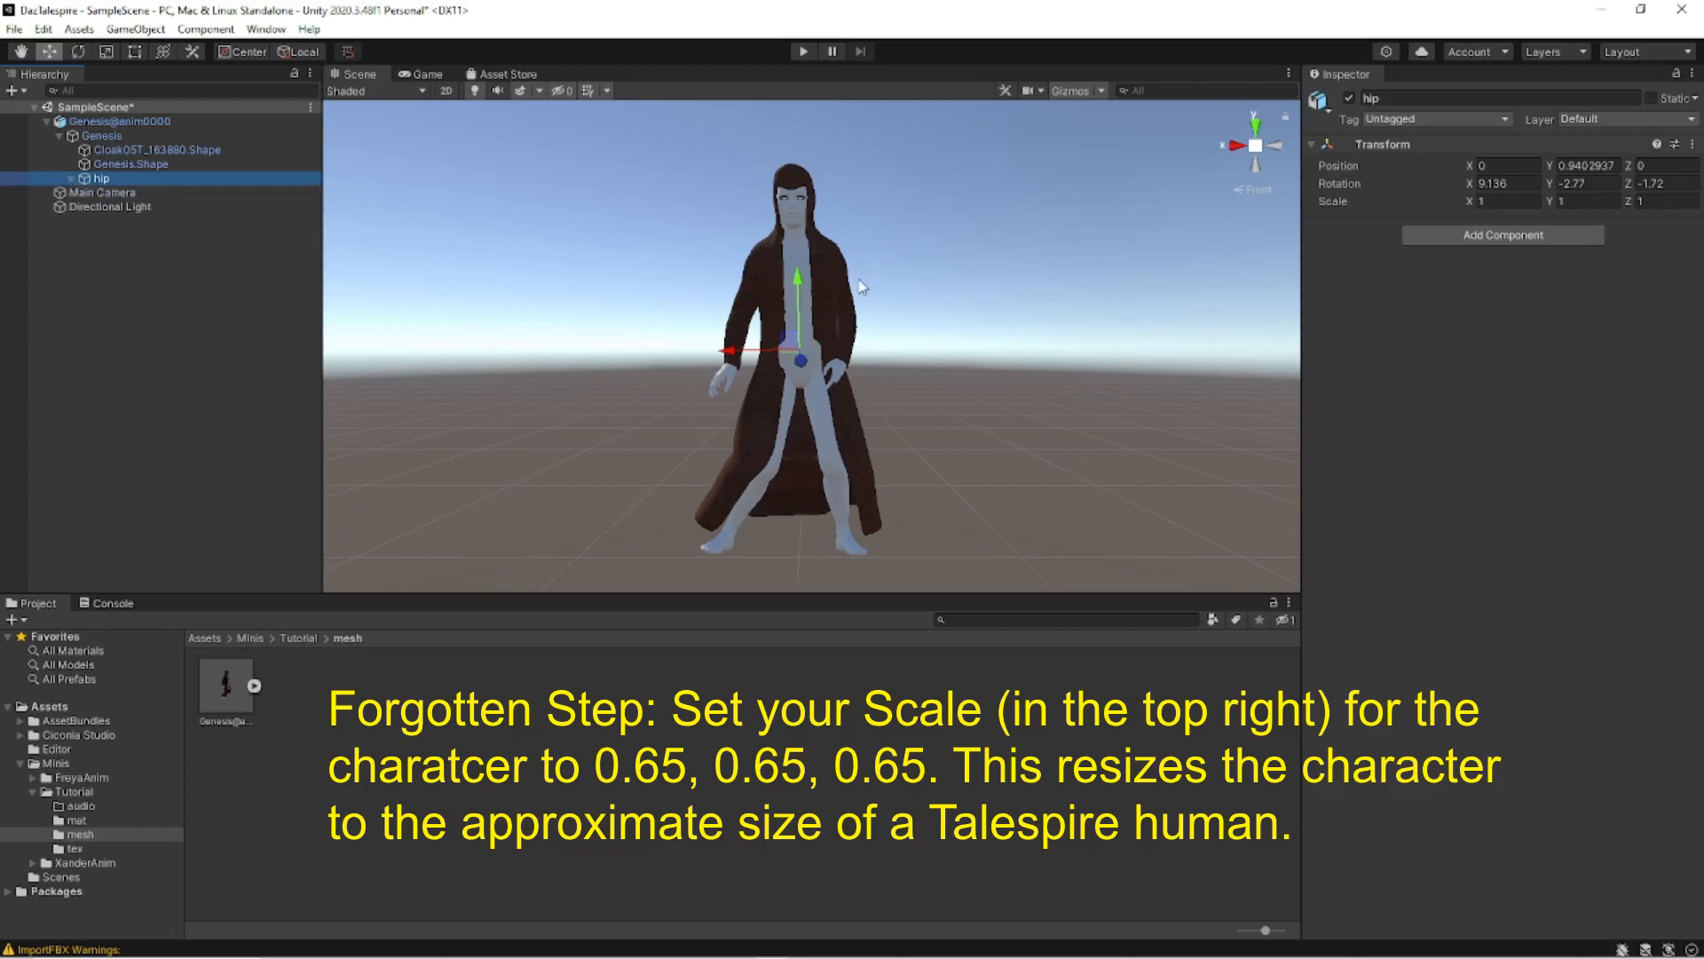
{"action": "left_click", "coordinate": [59, 137]}
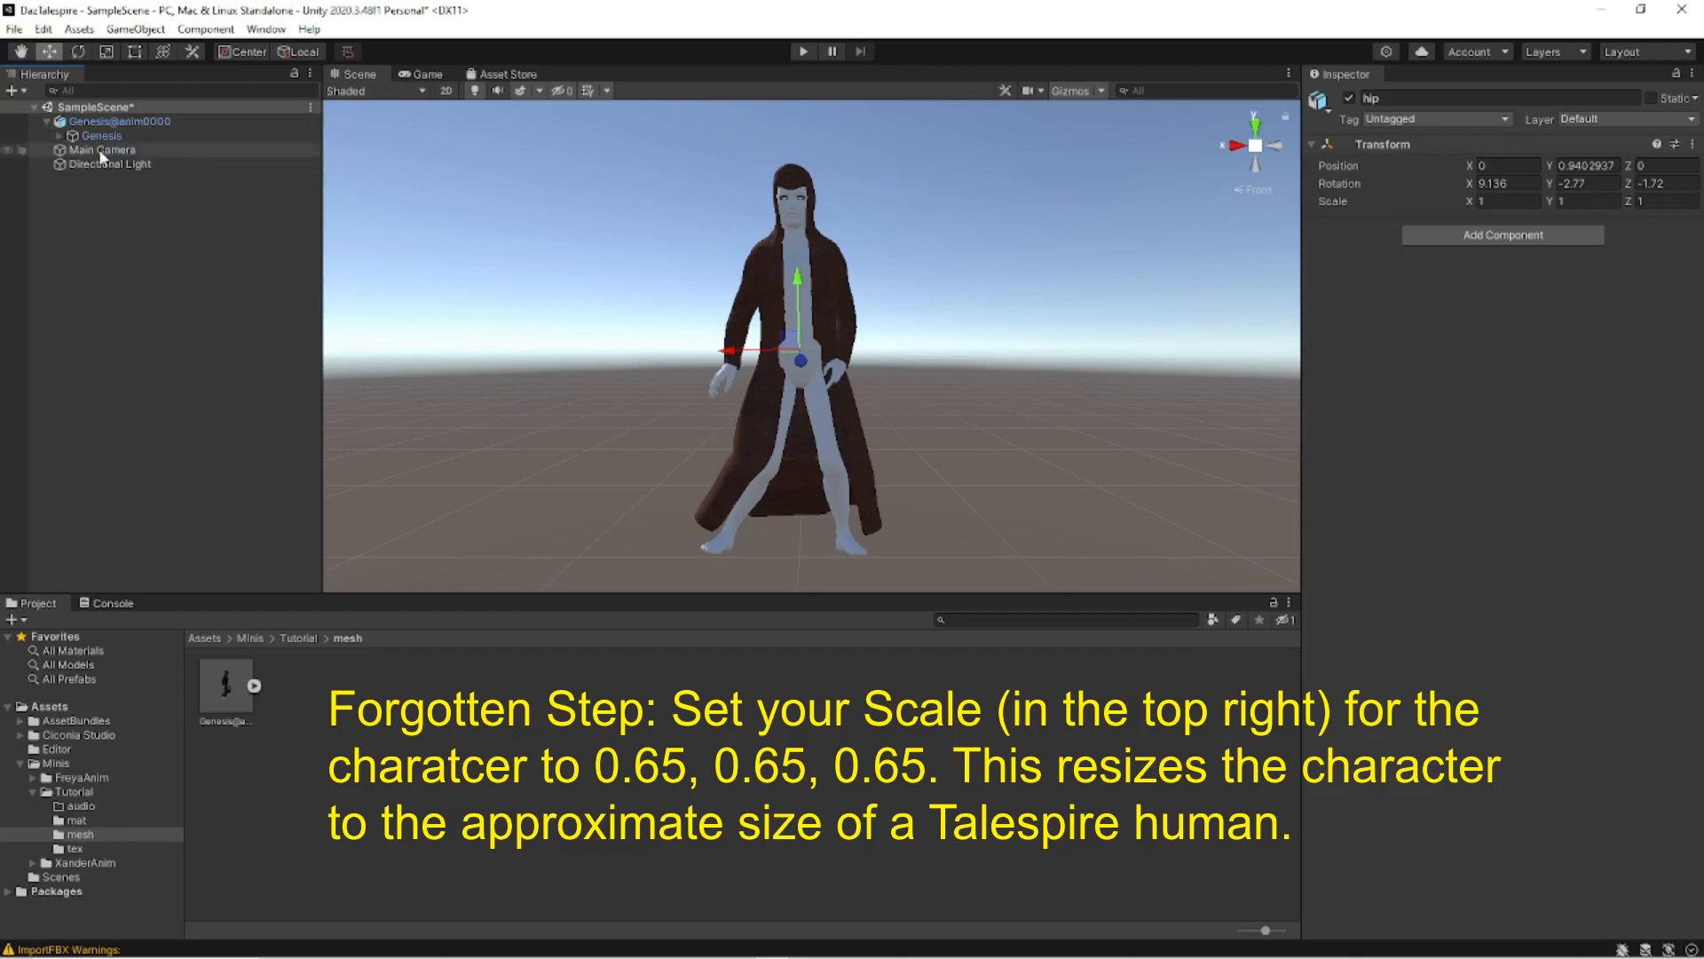
Add an Audio Source component to the Genesis@anim0000 object.
{"action": "left_click", "coordinate": [99, 125]}
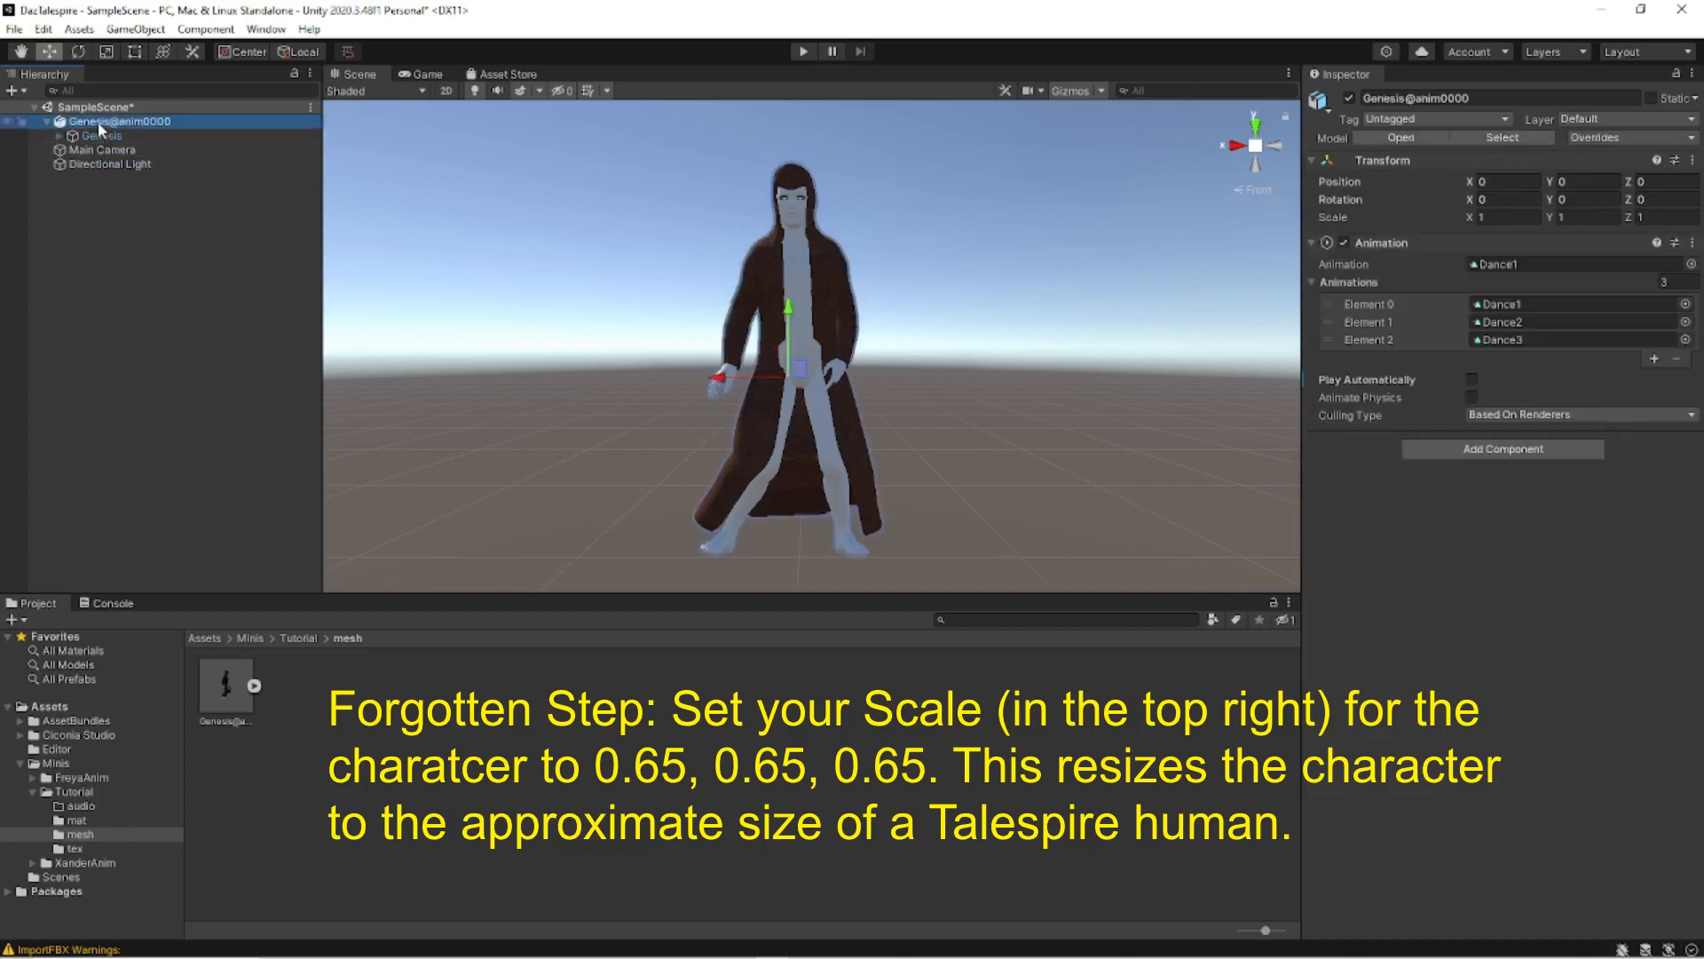
{"action": "left_click", "coordinate": [1454, 453]}
{"action": "left_click", "coordinate": [1461, 491]}
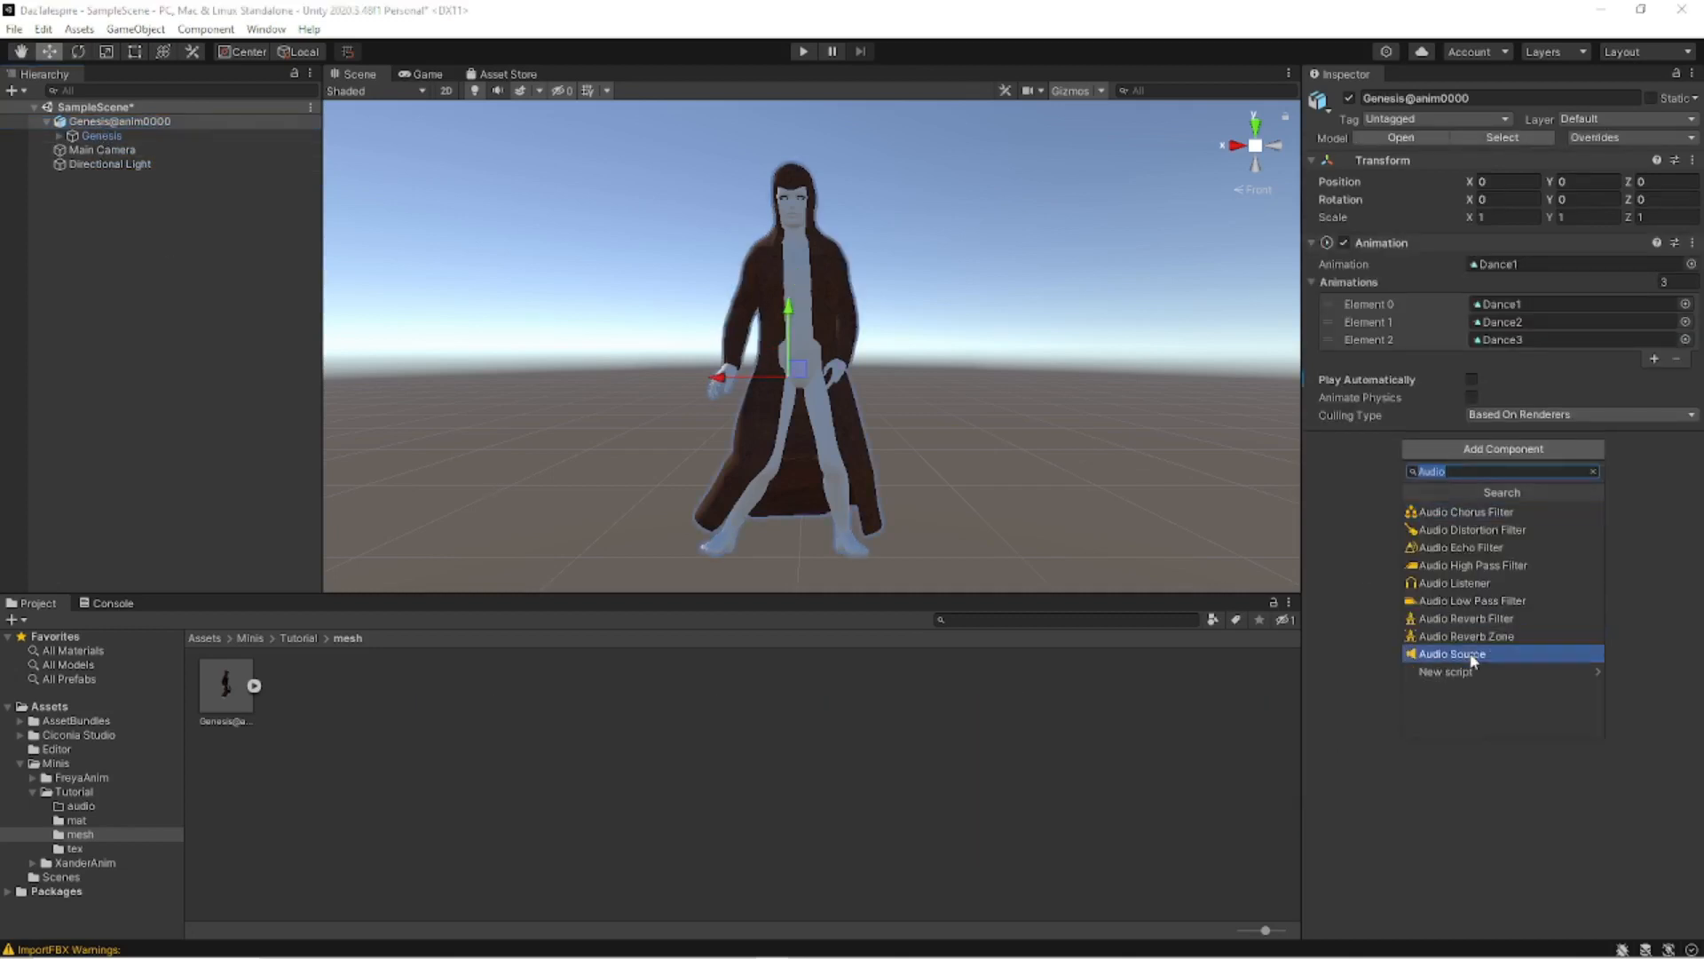
{"action": "left_click", "coordinate": [1470, 657]}
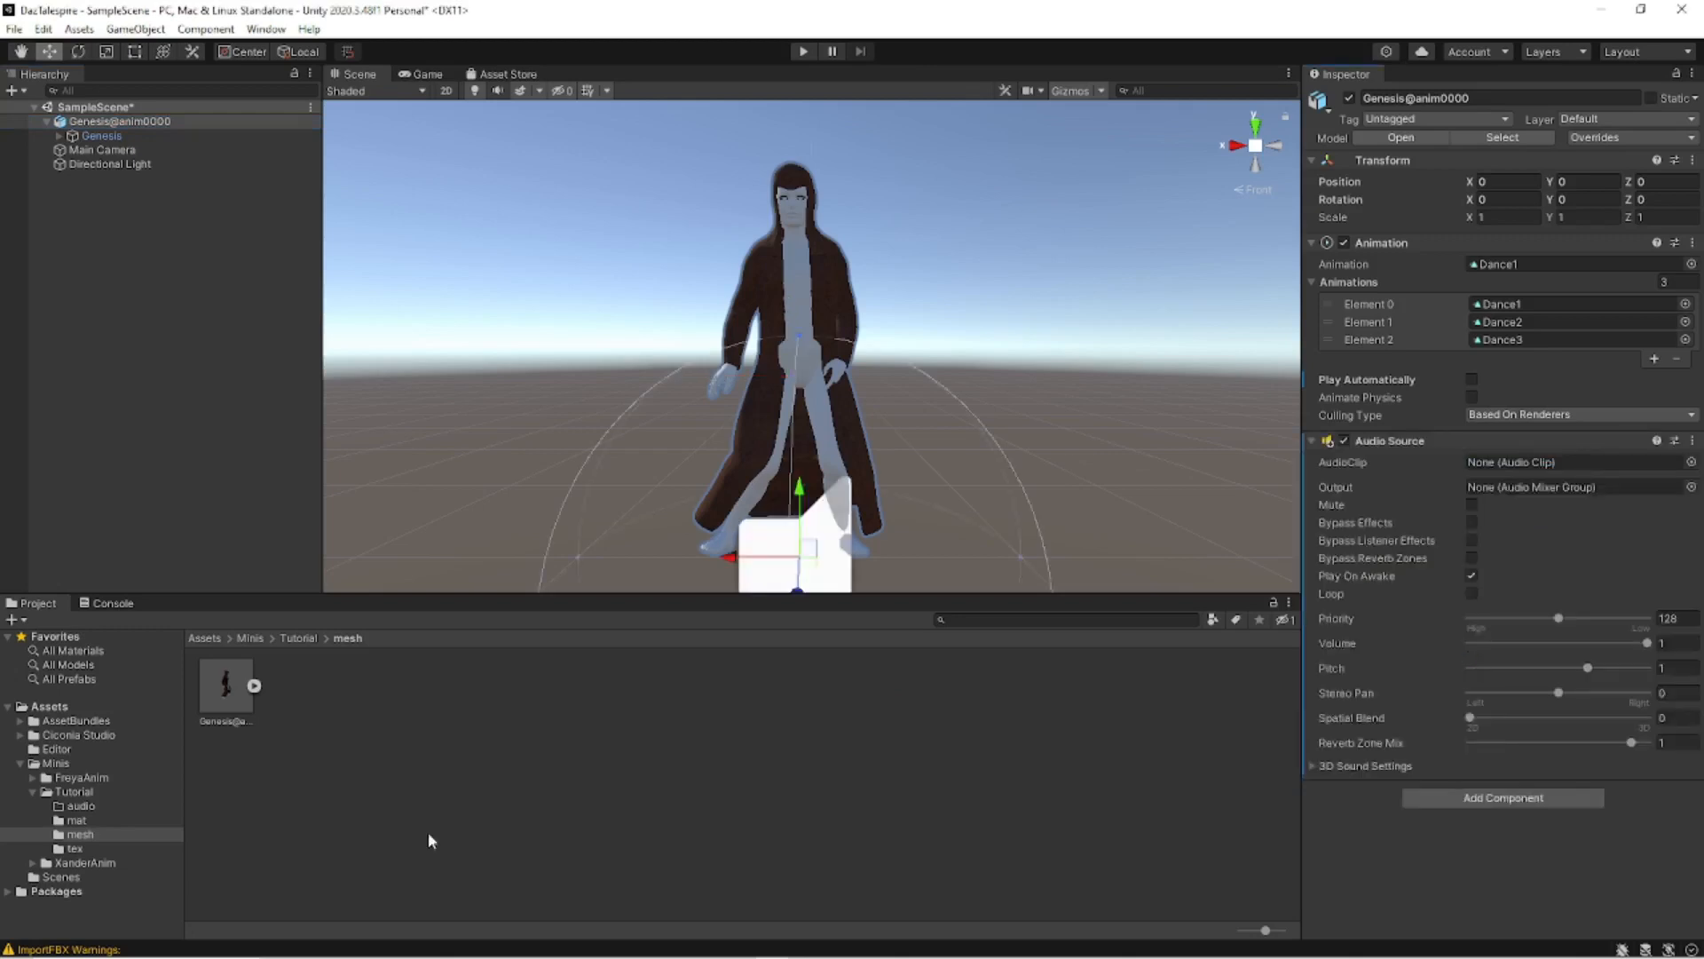
Import the ElevenLabs_2023-11-11T21_42_30 voice MP3 into the Tutorial project's audio folder.
{"action": "left_click", "coordinate": [89, 808]}
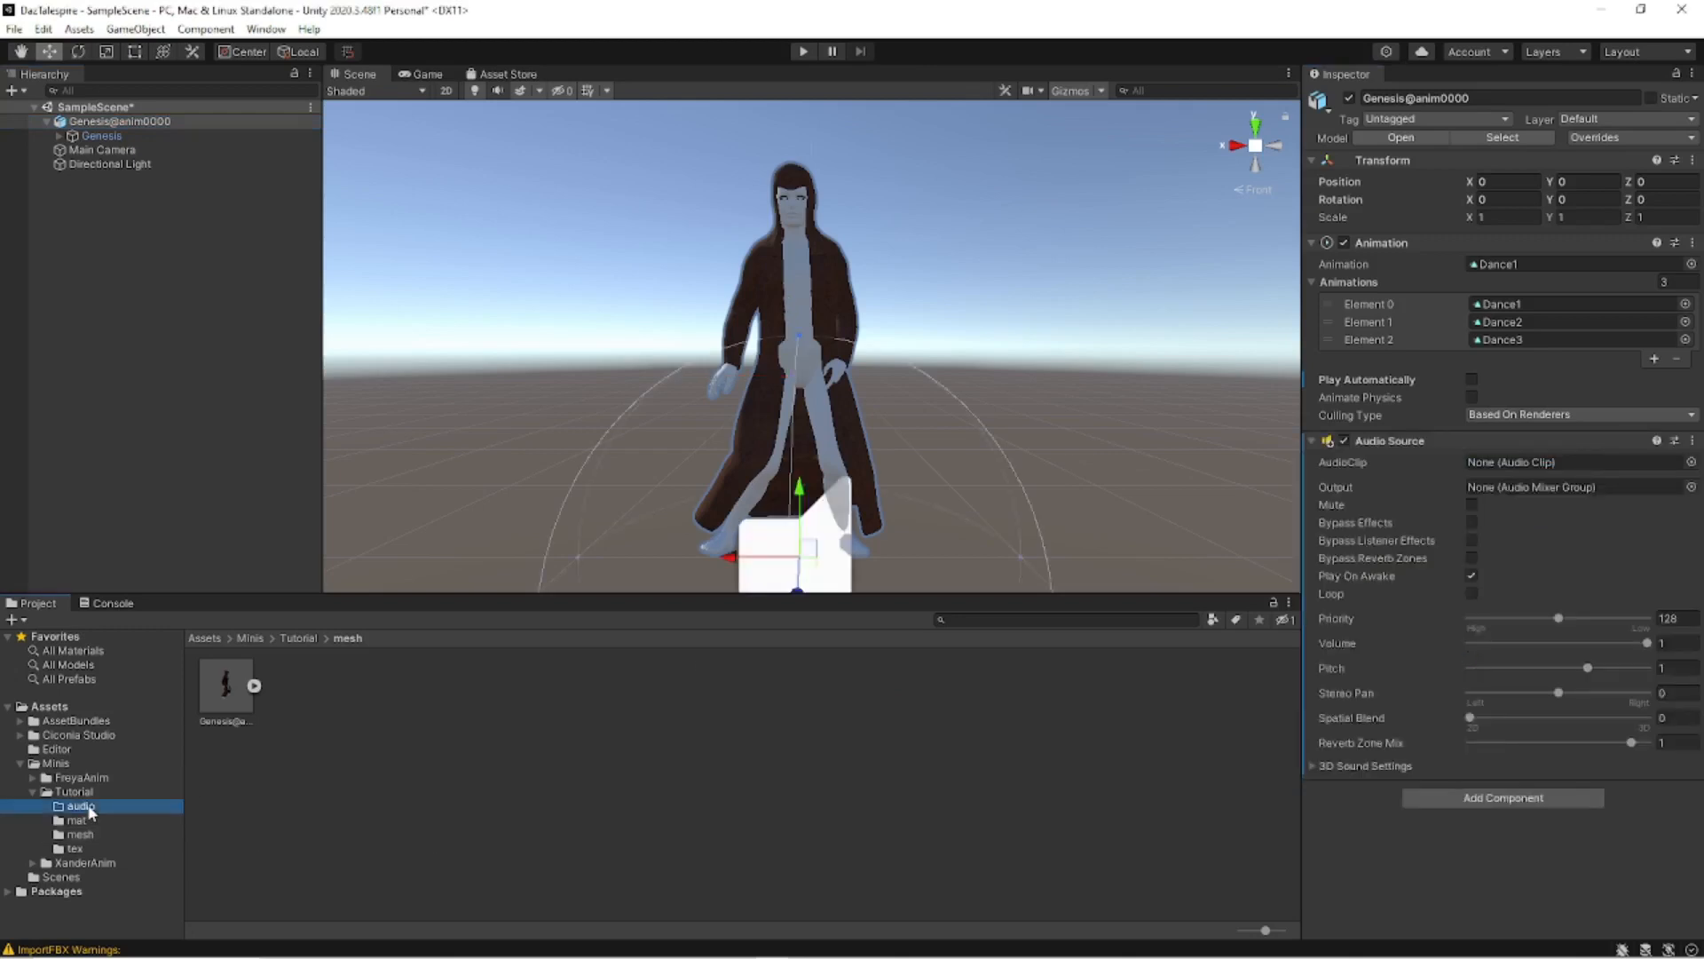
{"action": "right_click", "coordinate": [301, 785]}
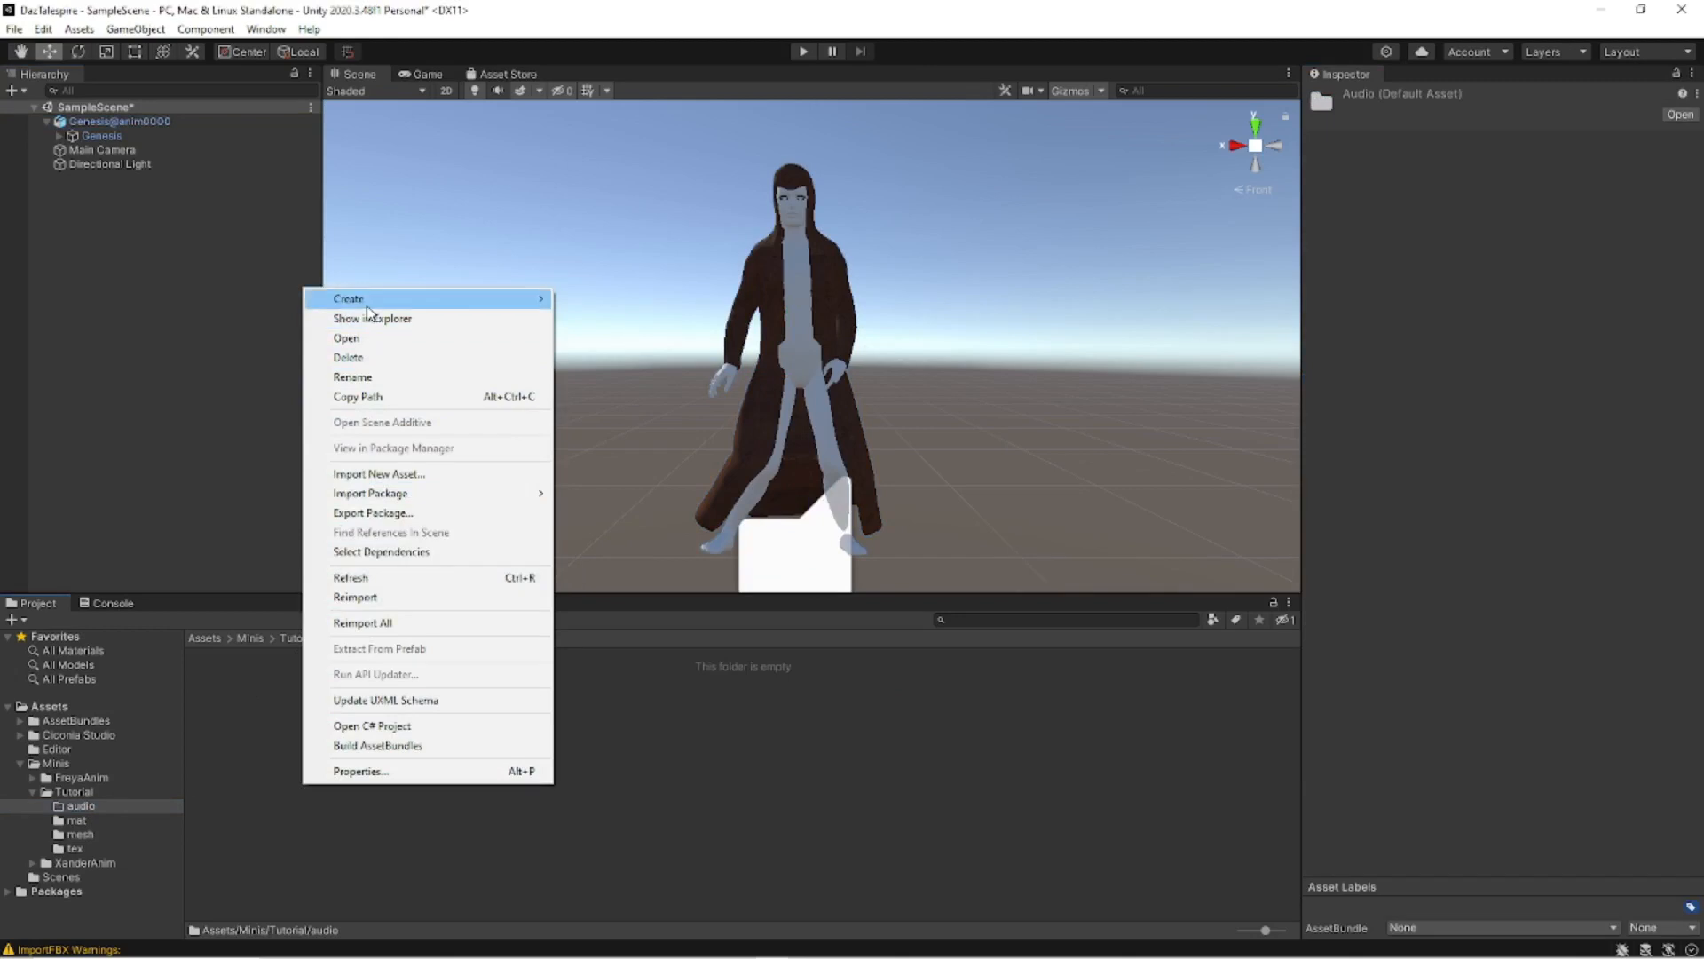
{"action": "left_click", "coordinate": [364, 476]}
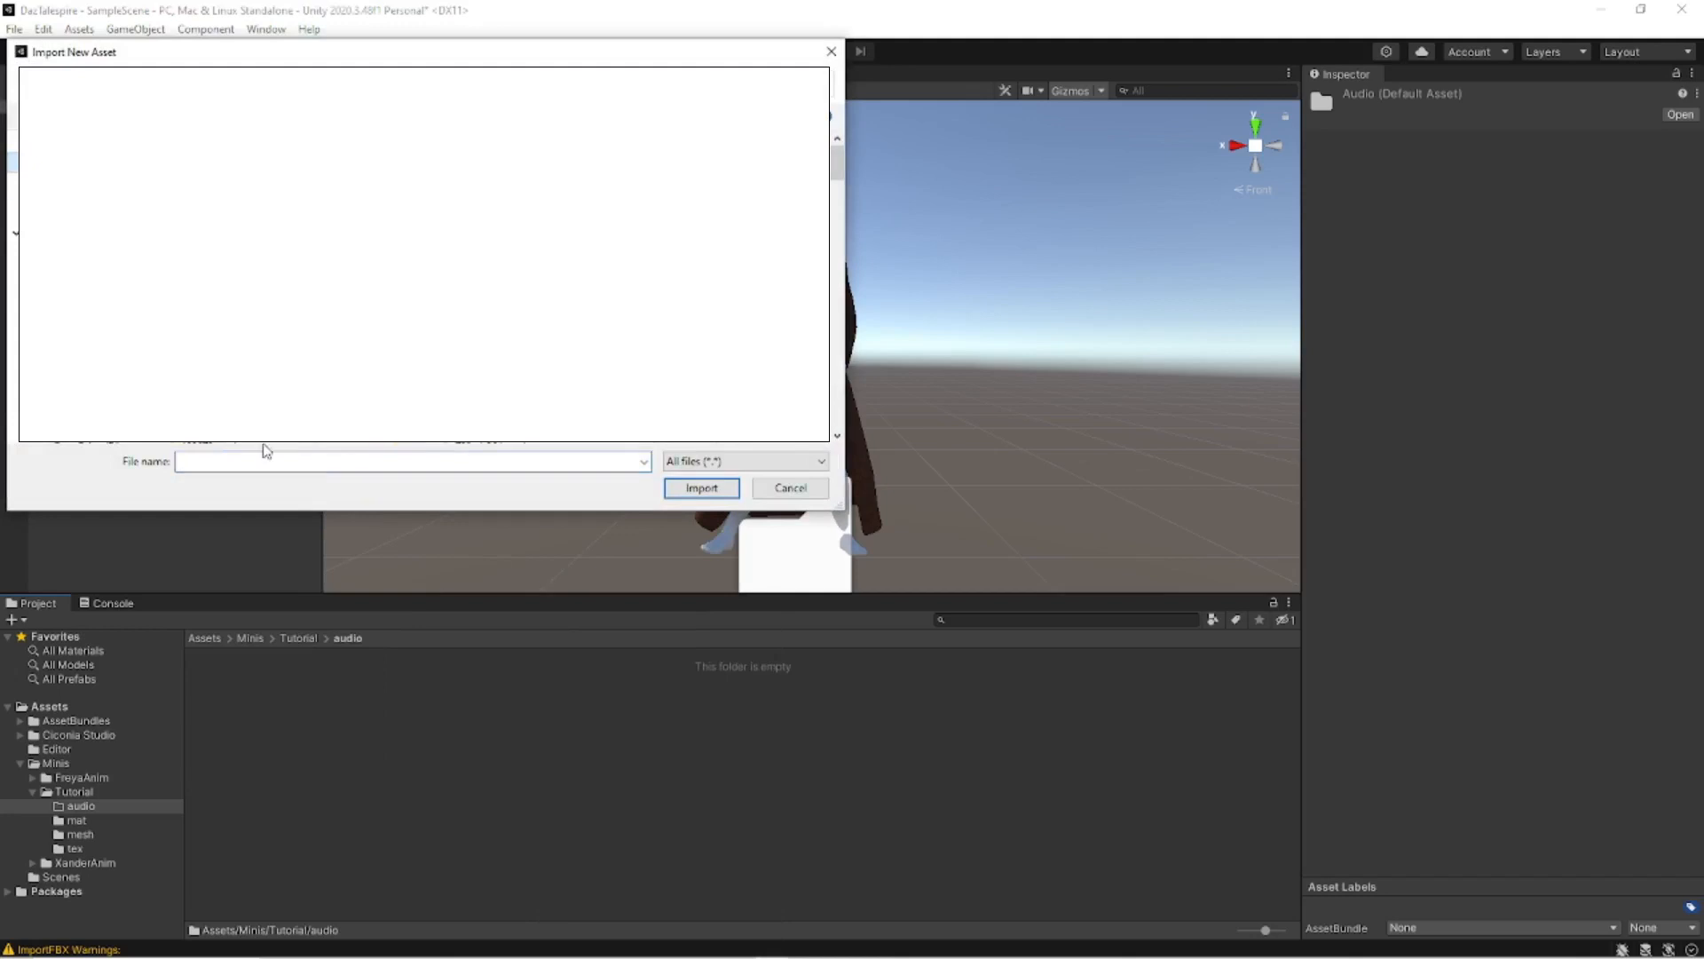
{"action": "type", "text": "*.mp3"}
{"action": "key", "text": "Return"}
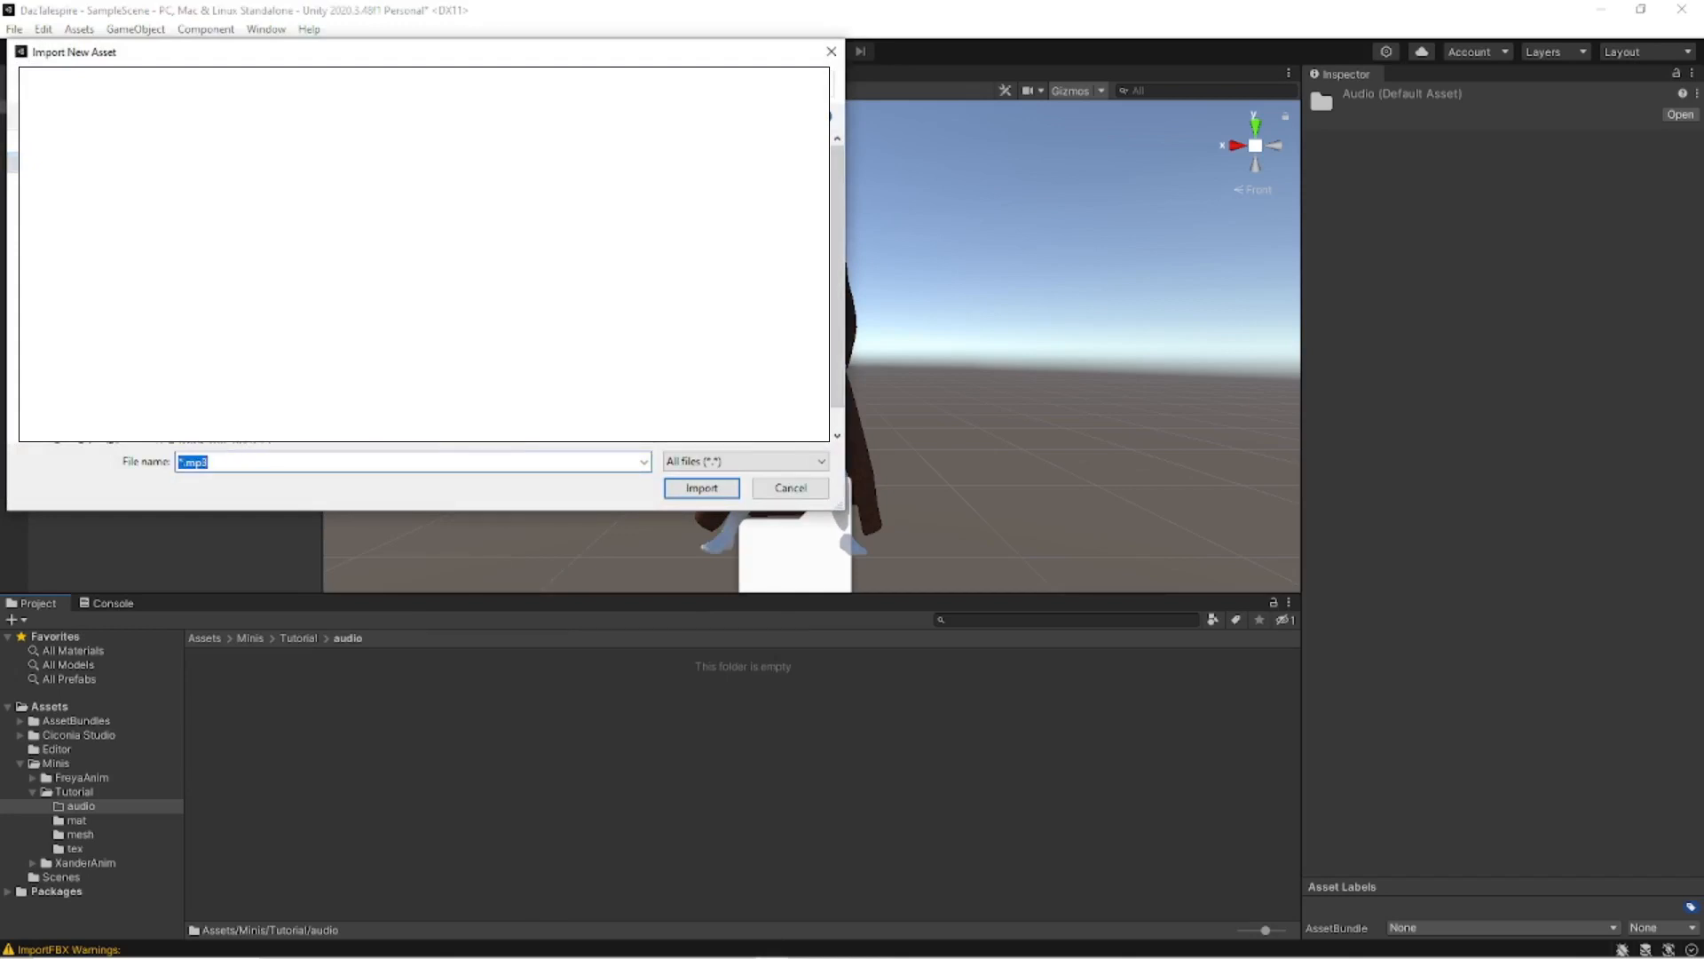
{"action": "left_click", "coordinate": [266, 266]}
{"action": "left_click", "coordinate": [355, 267]}
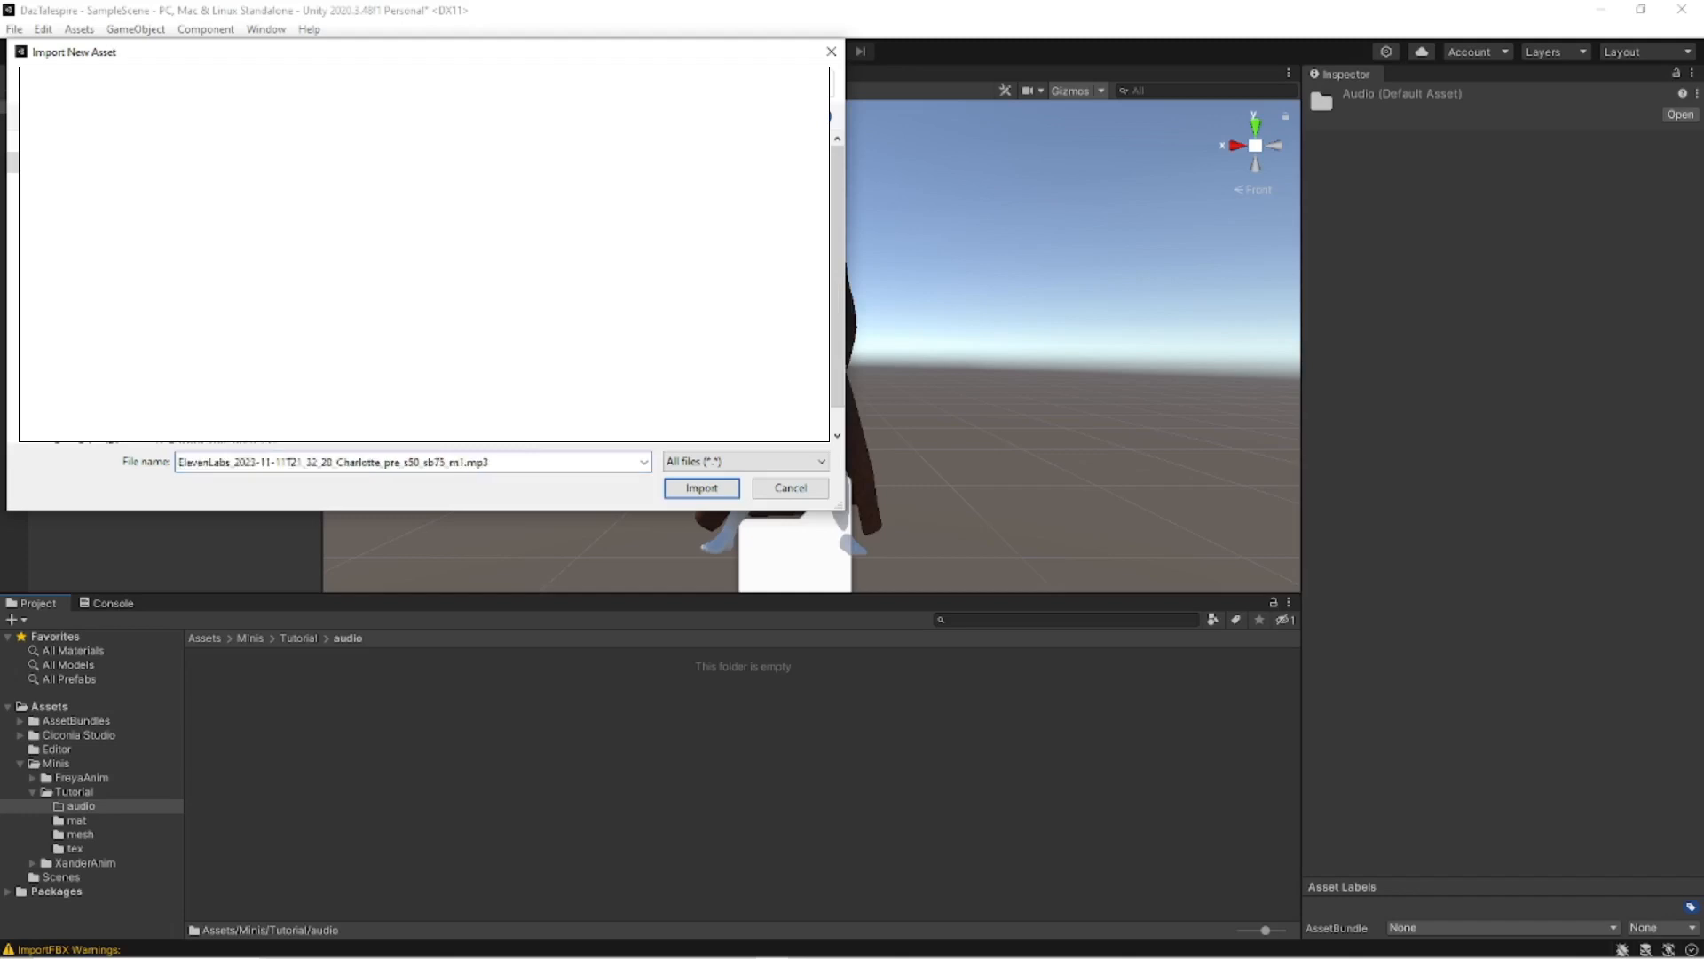
{"action": "left_click", "coordinate": [355, 266]}
{"action": "left_click", "coordinate": [688, 487]}
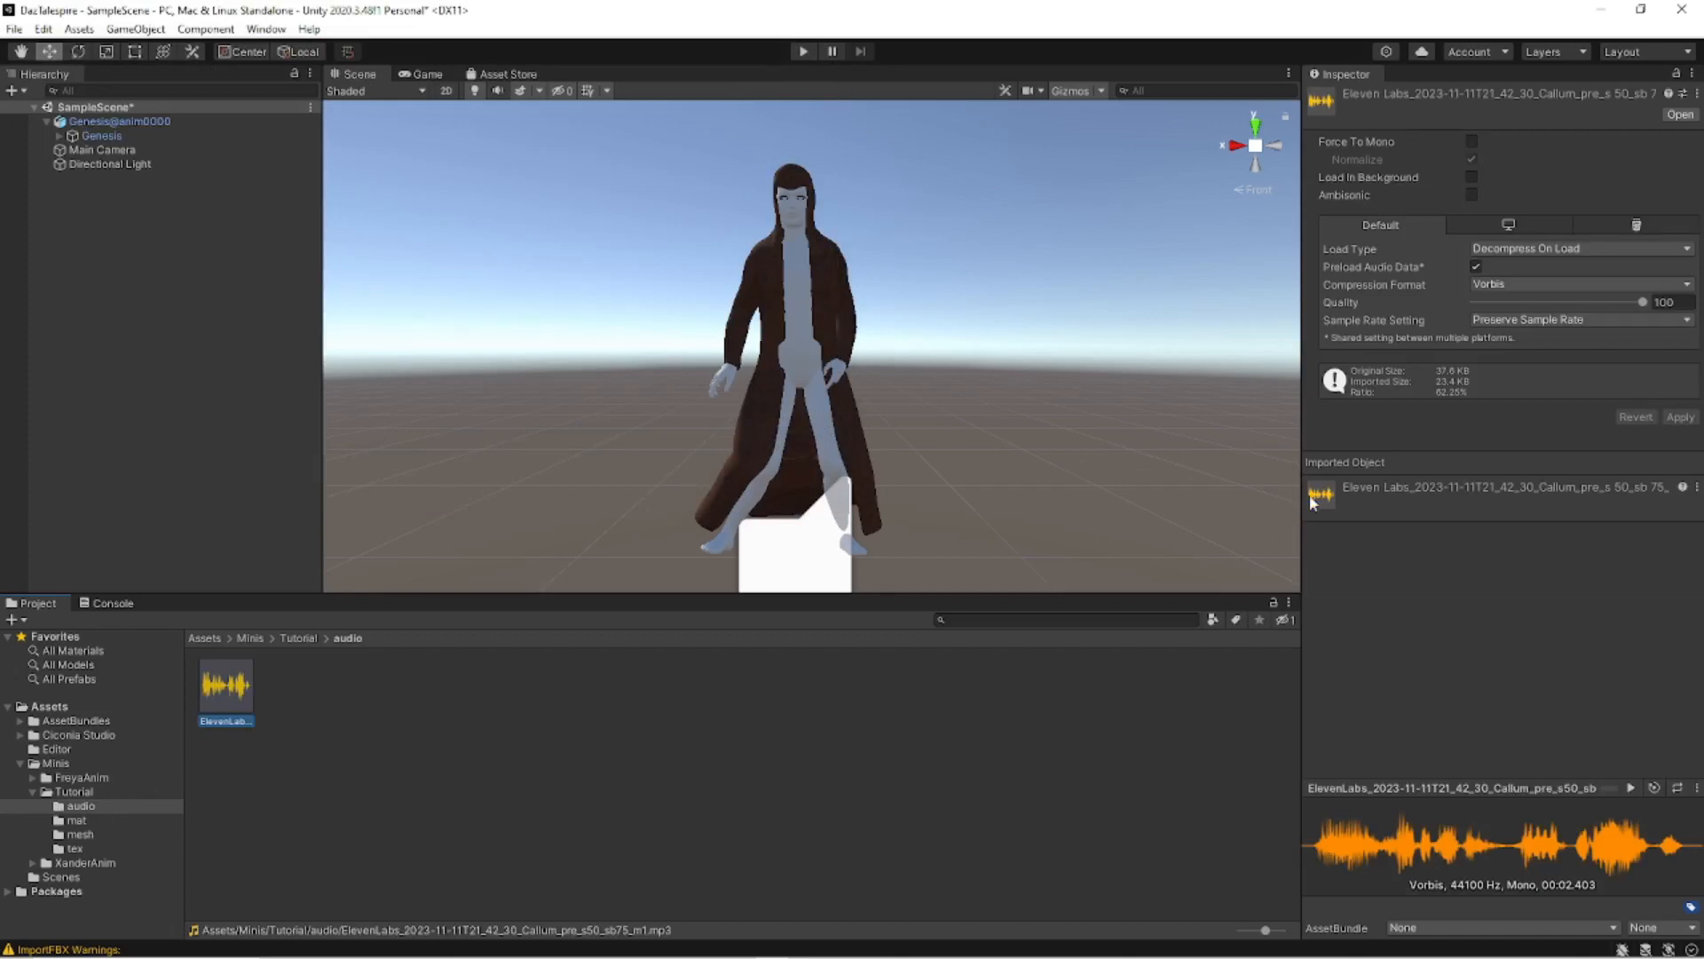
Assign the ElevenLabs voice clip to the Genesis@anim0000 object's Audio Source and turn off Play On Awake.
{"action": "left_click", "coordinate": [142, 120]}
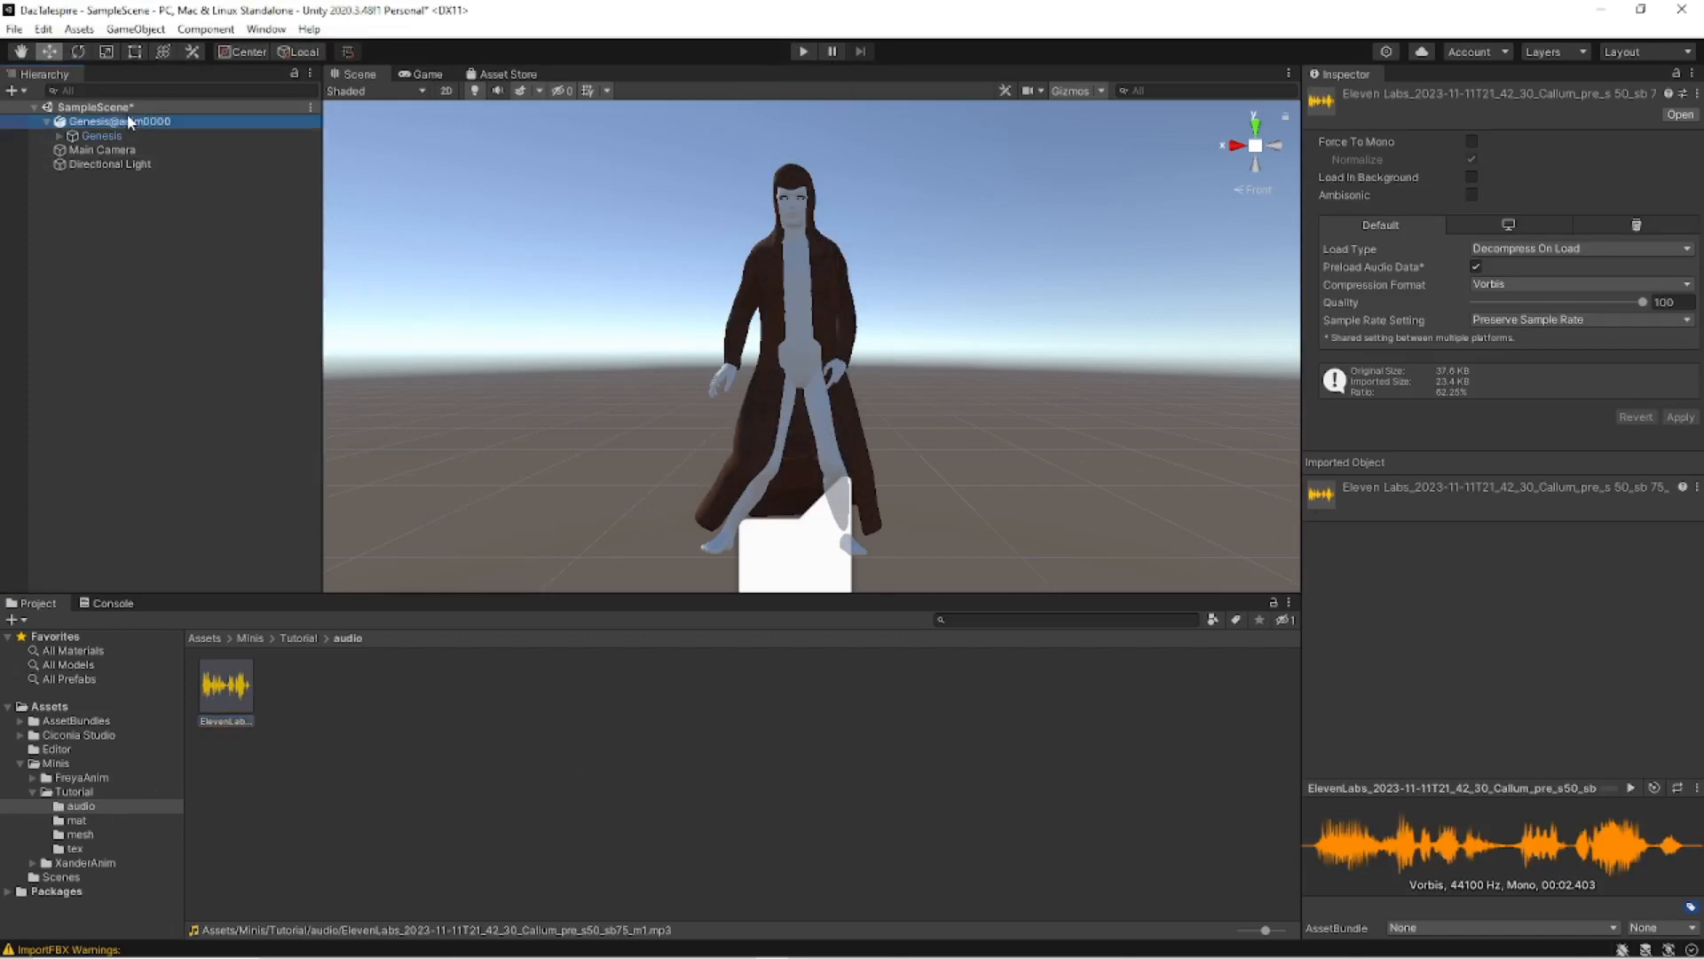
{"action": "left_click_drag", "start_coordinate": [226, 685], "coordinate": [1554, 466]}
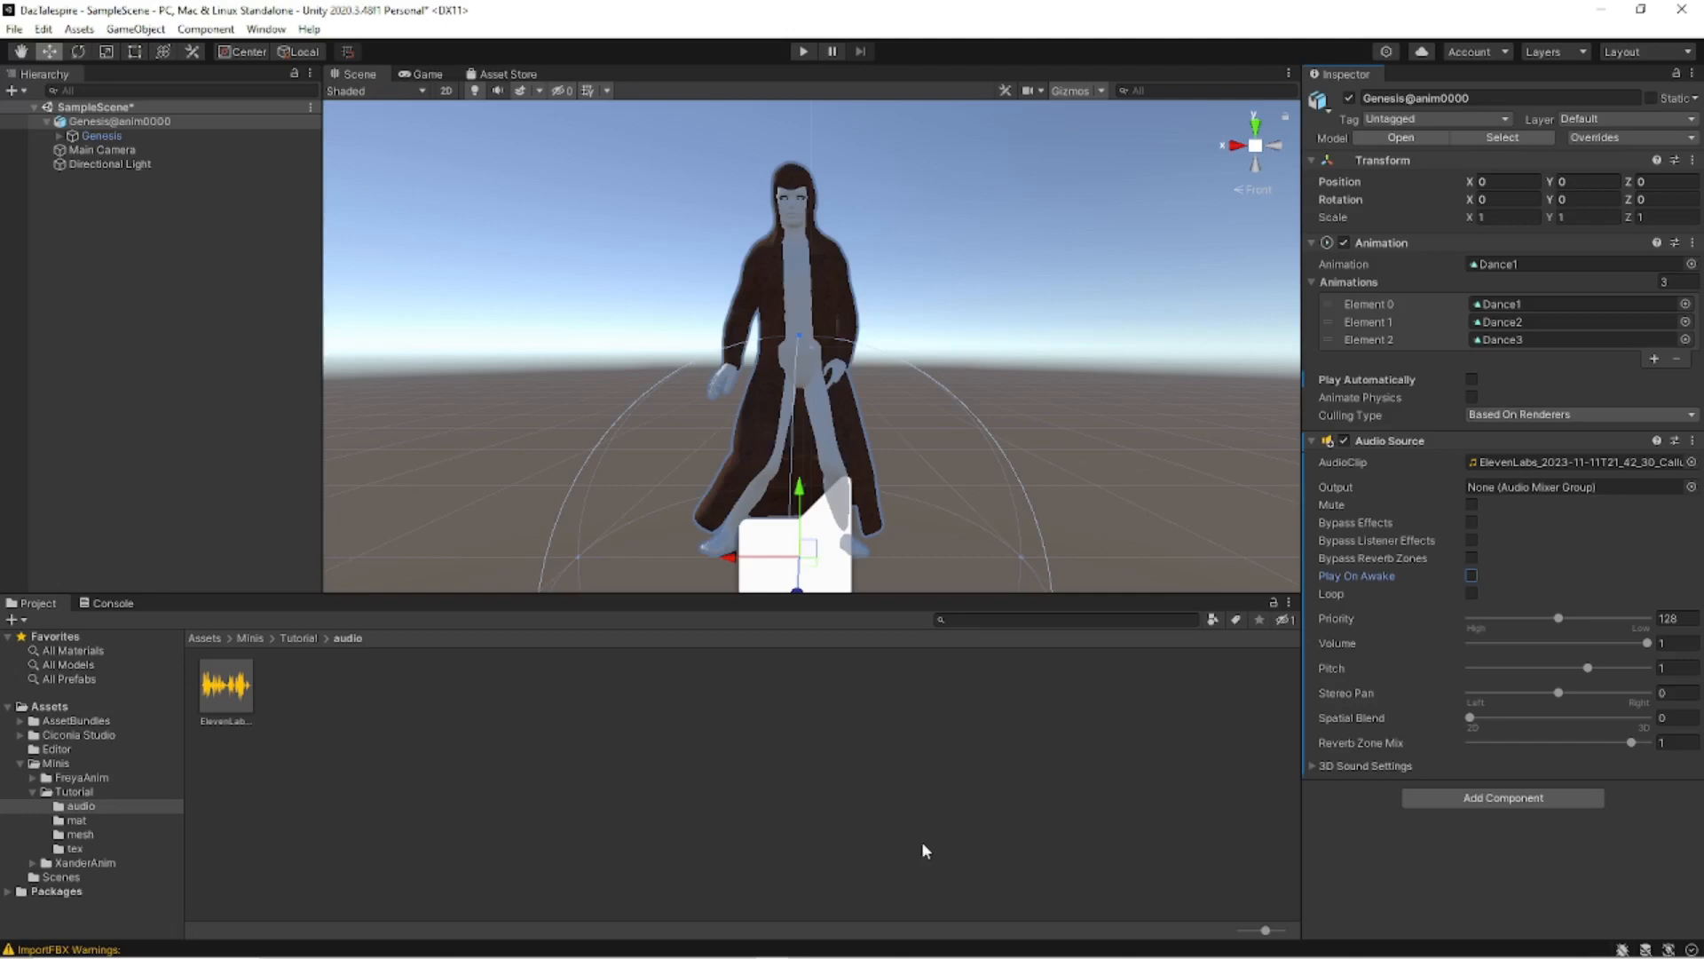
Rename the Genesis@anim0000 object to latutorial01 and save it as an original prefab in the Tutorial folder.
{"action": "left_click", "coordinate": [74, 791]}
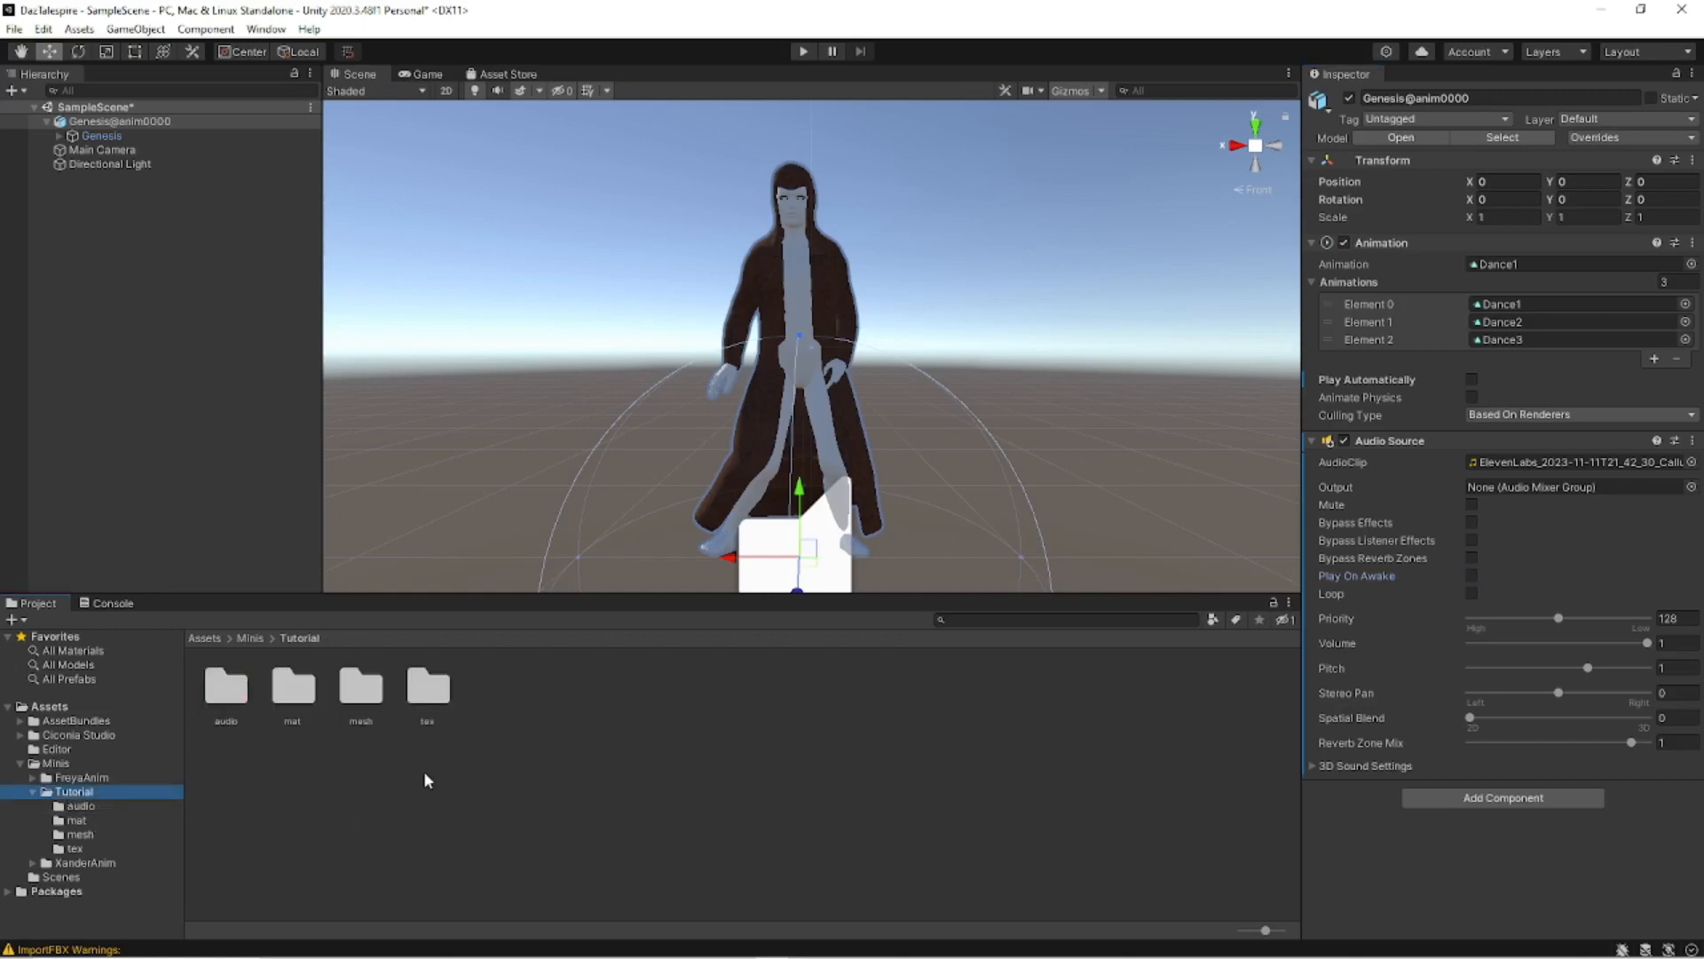
{"action": "left_click", "coordinate": [44, 120]}
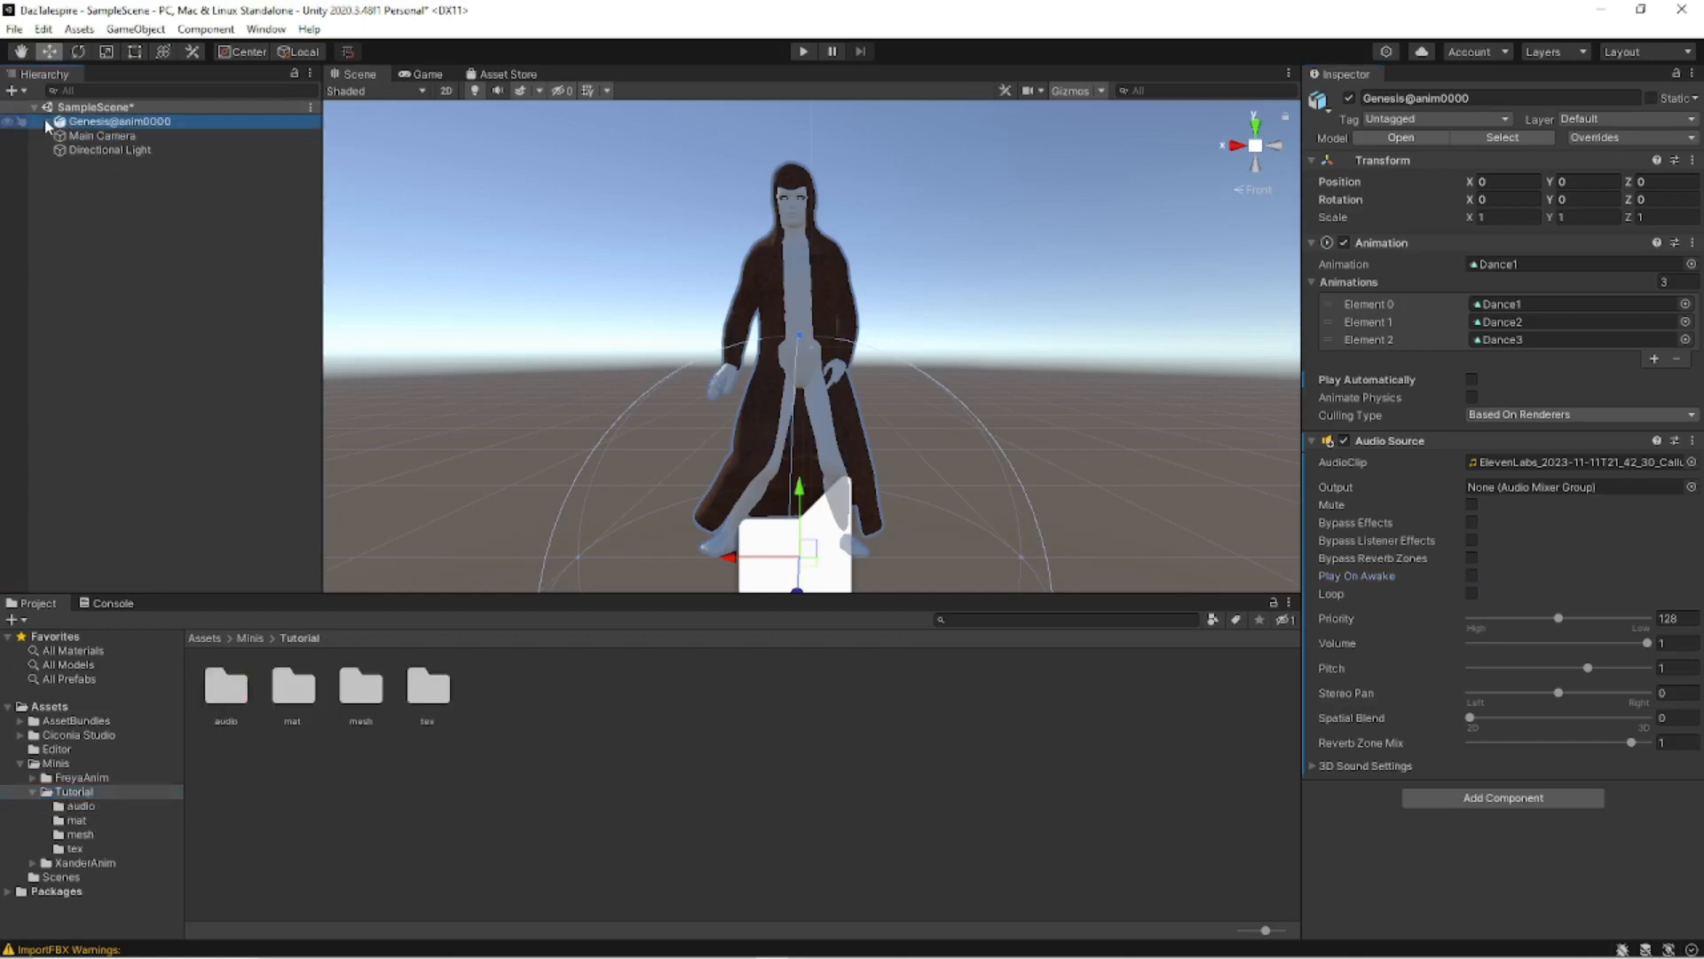
{"action": "left_click", "coordinate": [169, 161]}
{"action": "left_click", "coordinate": [151, 126]}
{"action": "left_click", "coordinate": [151, 125]}
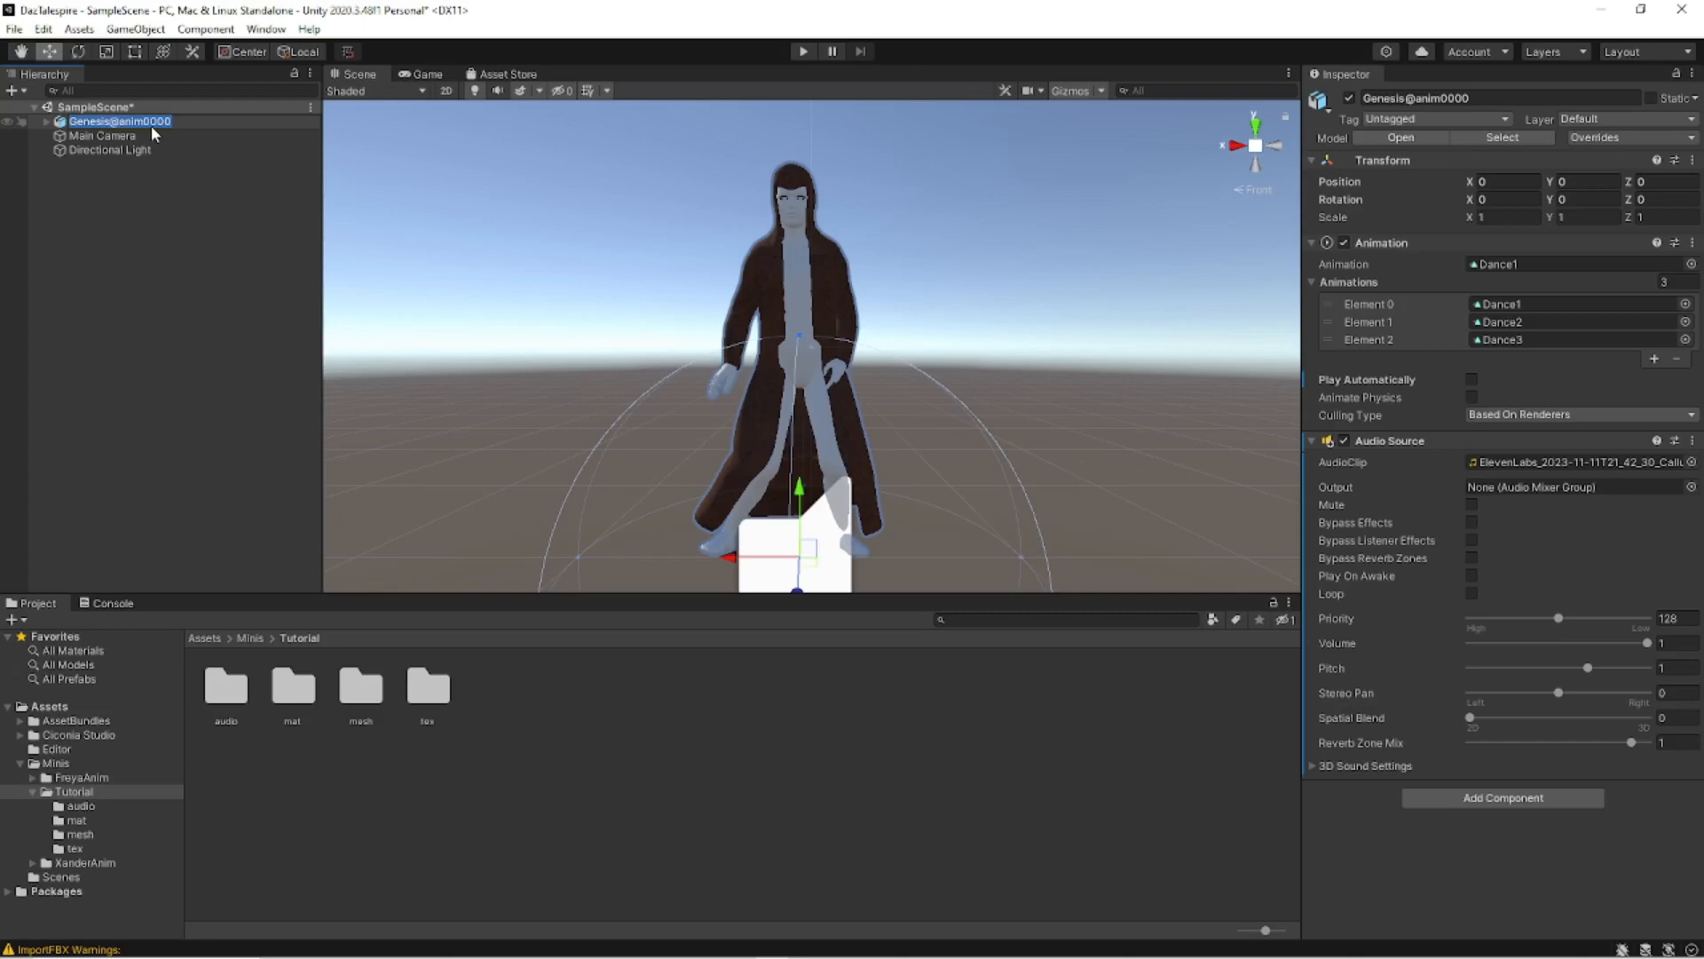
{"action": "type", "text": "laTutorial01"}
{"action": "key", "text": "Left"}
{"action": "key", "text": "BackSpace"}
{"action": "type", "text": "t"}
{"action": "key", "text": "ctrl+a"}
{"action": "key", "text": "Return"}
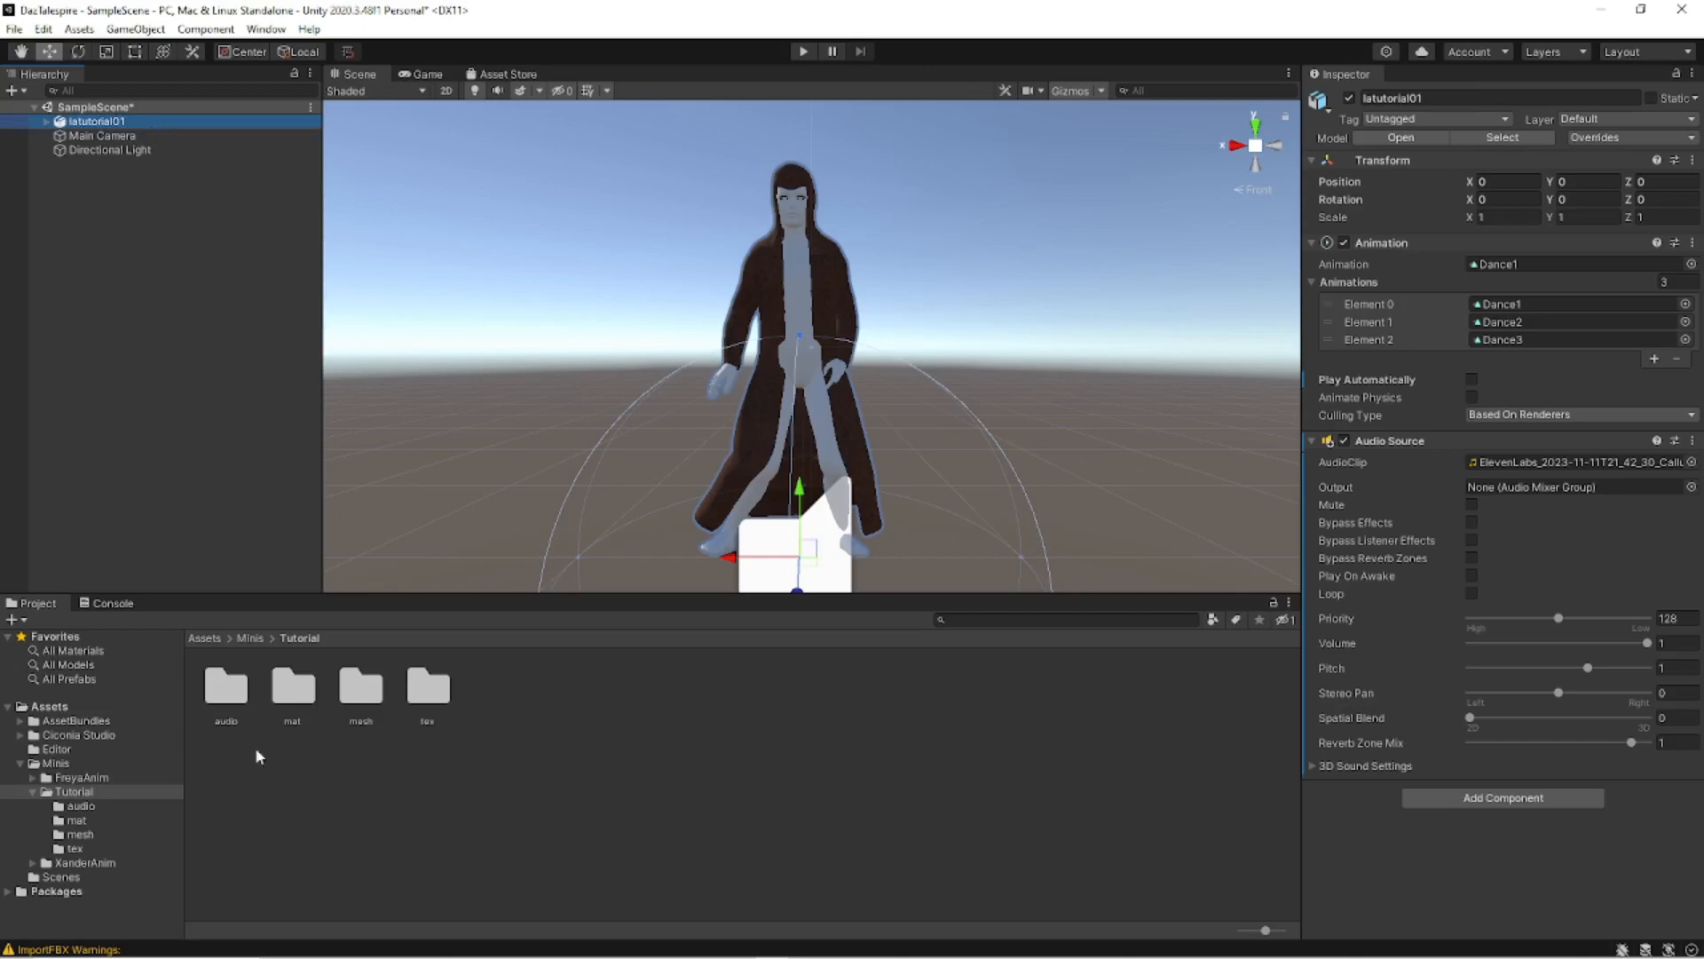
{"action": "left_click_drag", "start_coordinate": [81, 128], "coordinate": [529, 691]}
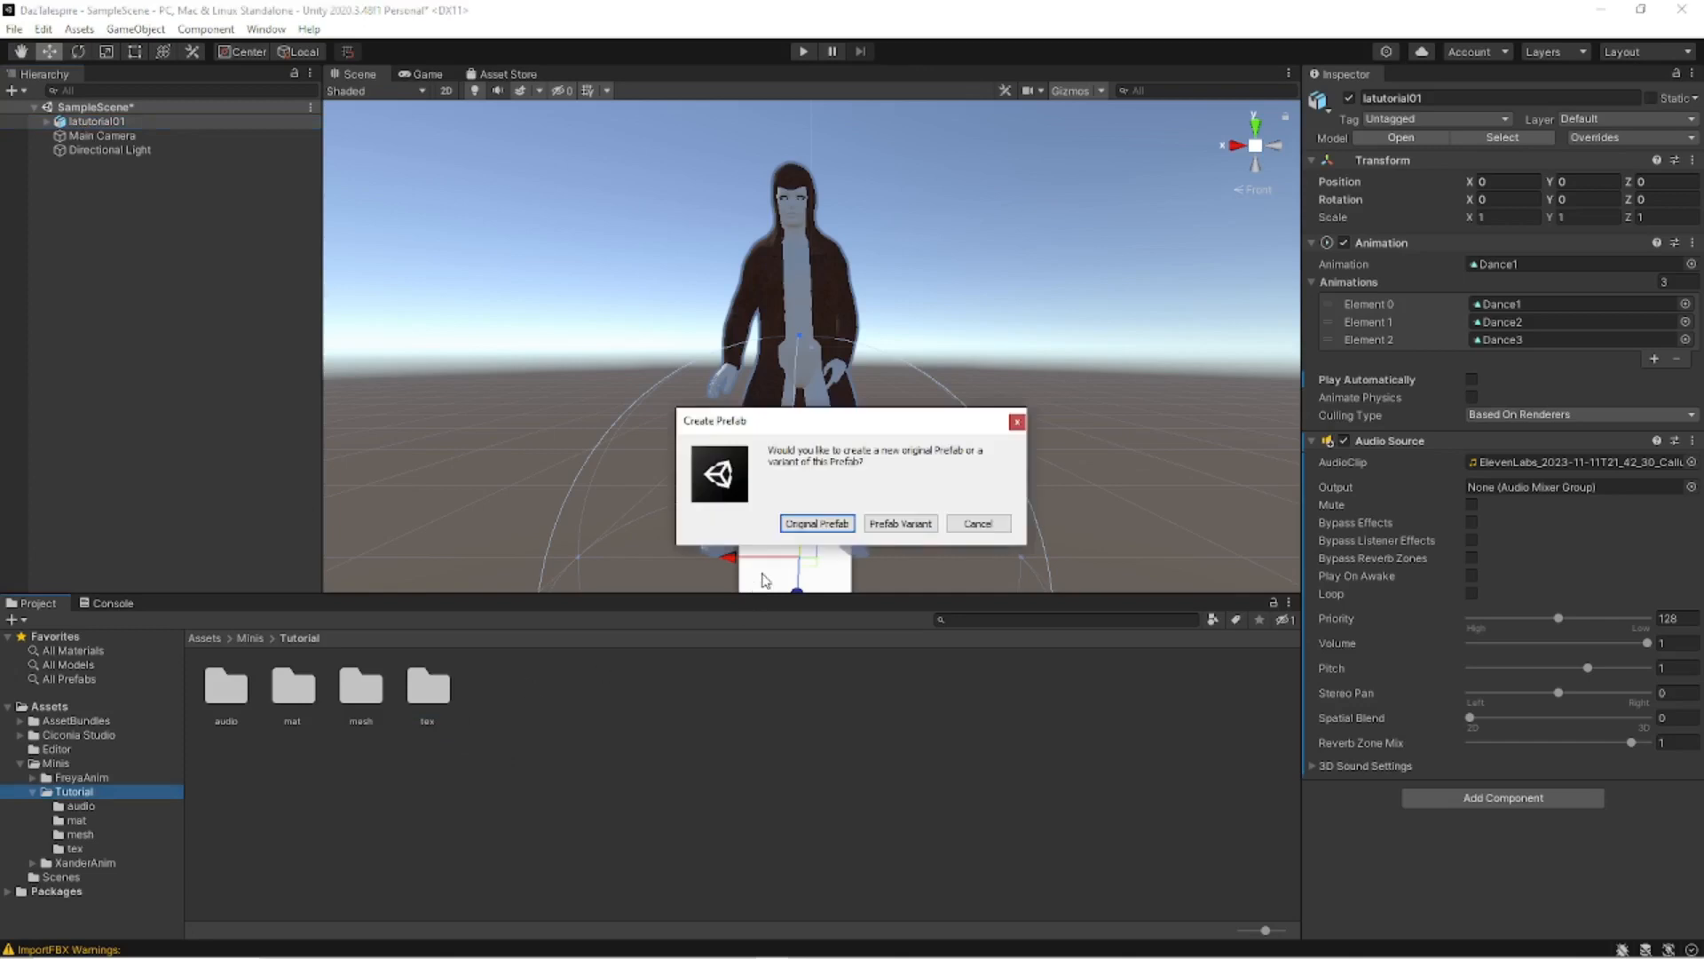
{"action": "left_click", "coordinate": [814, 525]}
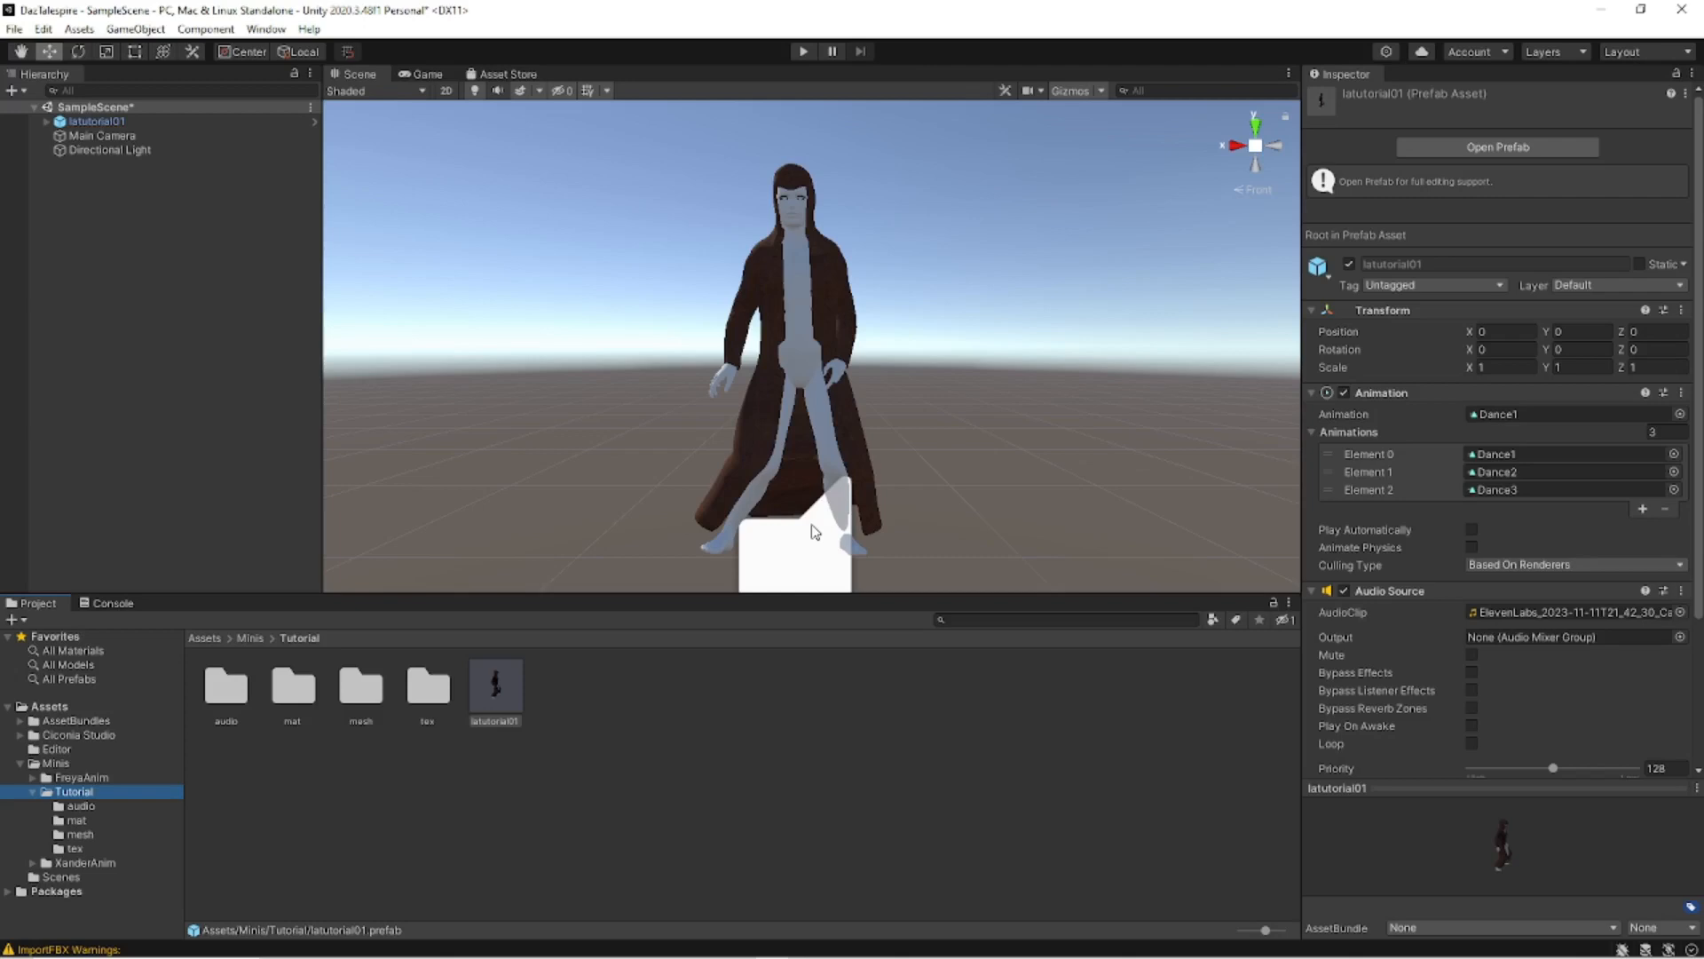
Show the XanderAnim folder in File Explorer and copy its Info.txt and Portrait.png files.
{"action": "left_click", "coordinate": [34, 792]}
{"action": "left_click", "coordinate": [87, 806]}
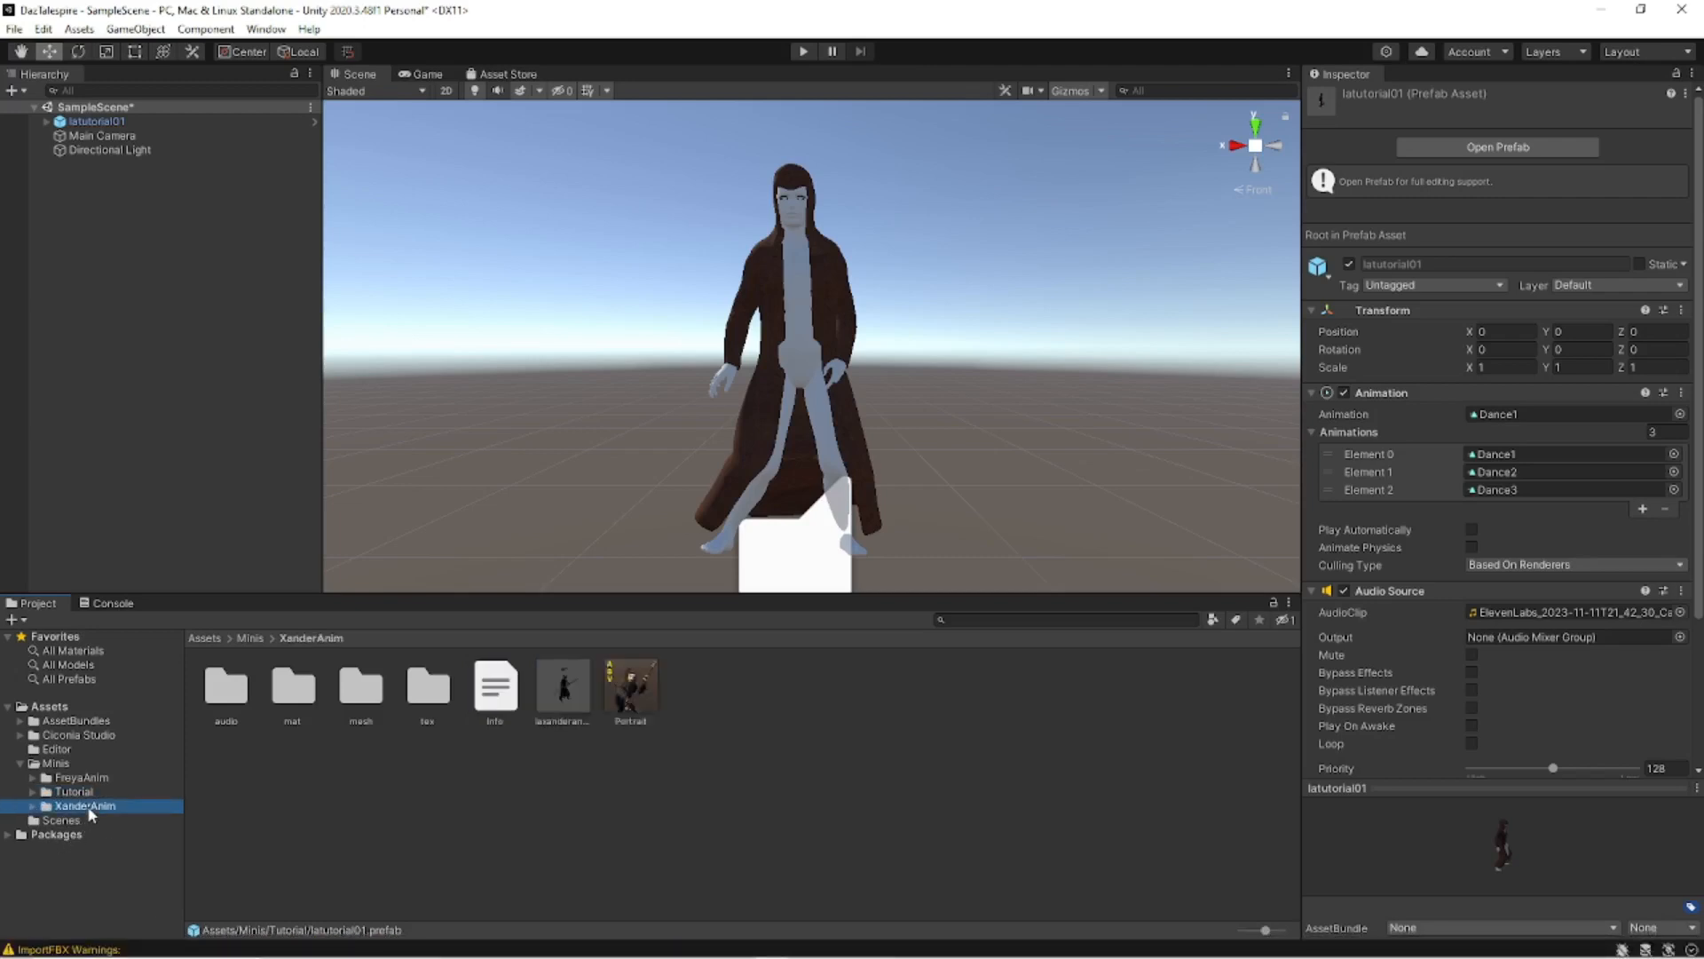
{"action": "right_click", "coordinate": [447, 756]}
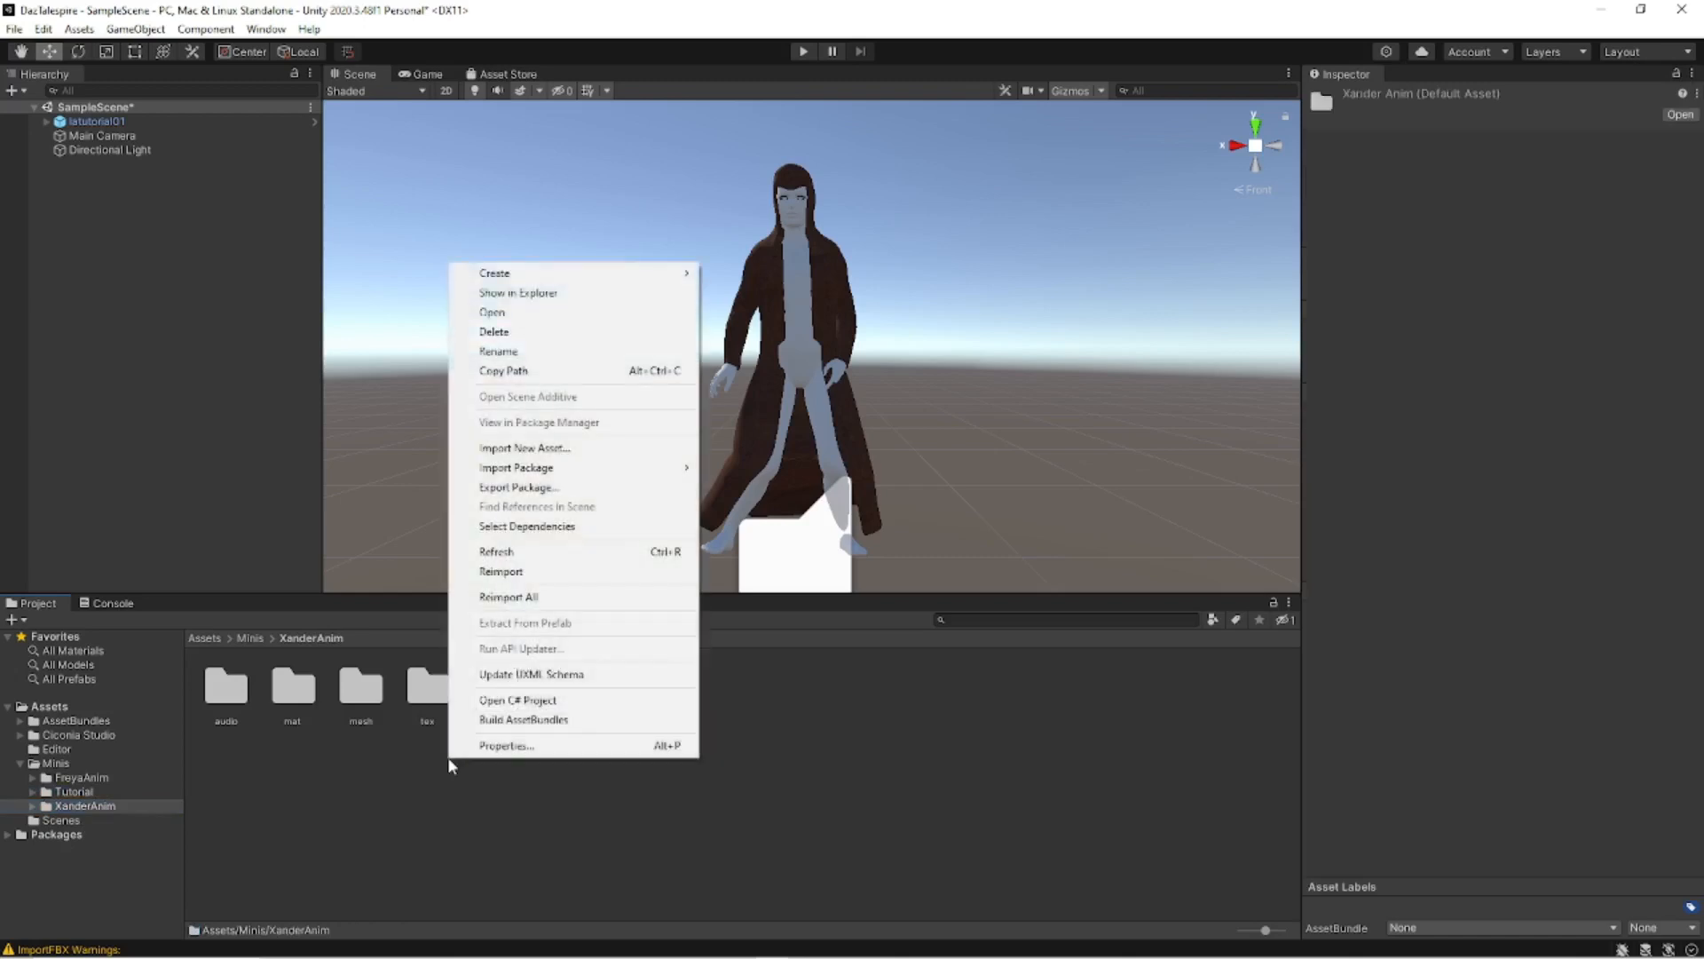
{"action": "left_click", "coordinate": [547, 303]}
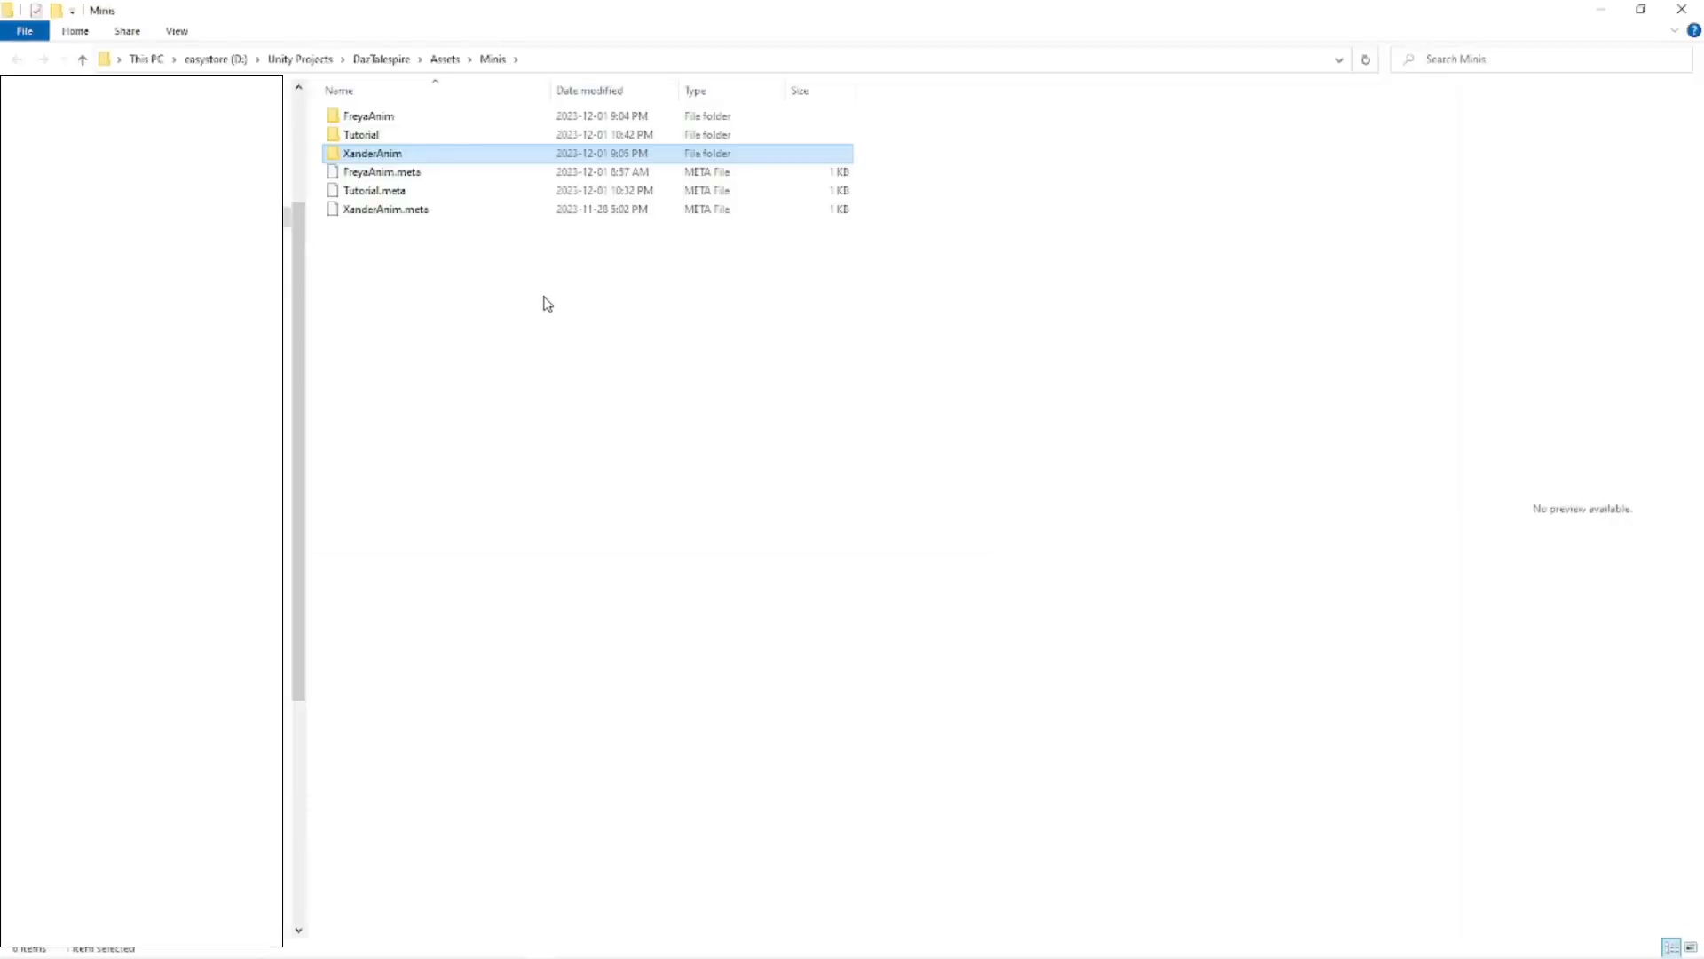
{"action": "double_click", "coordinate": [384, 153]}
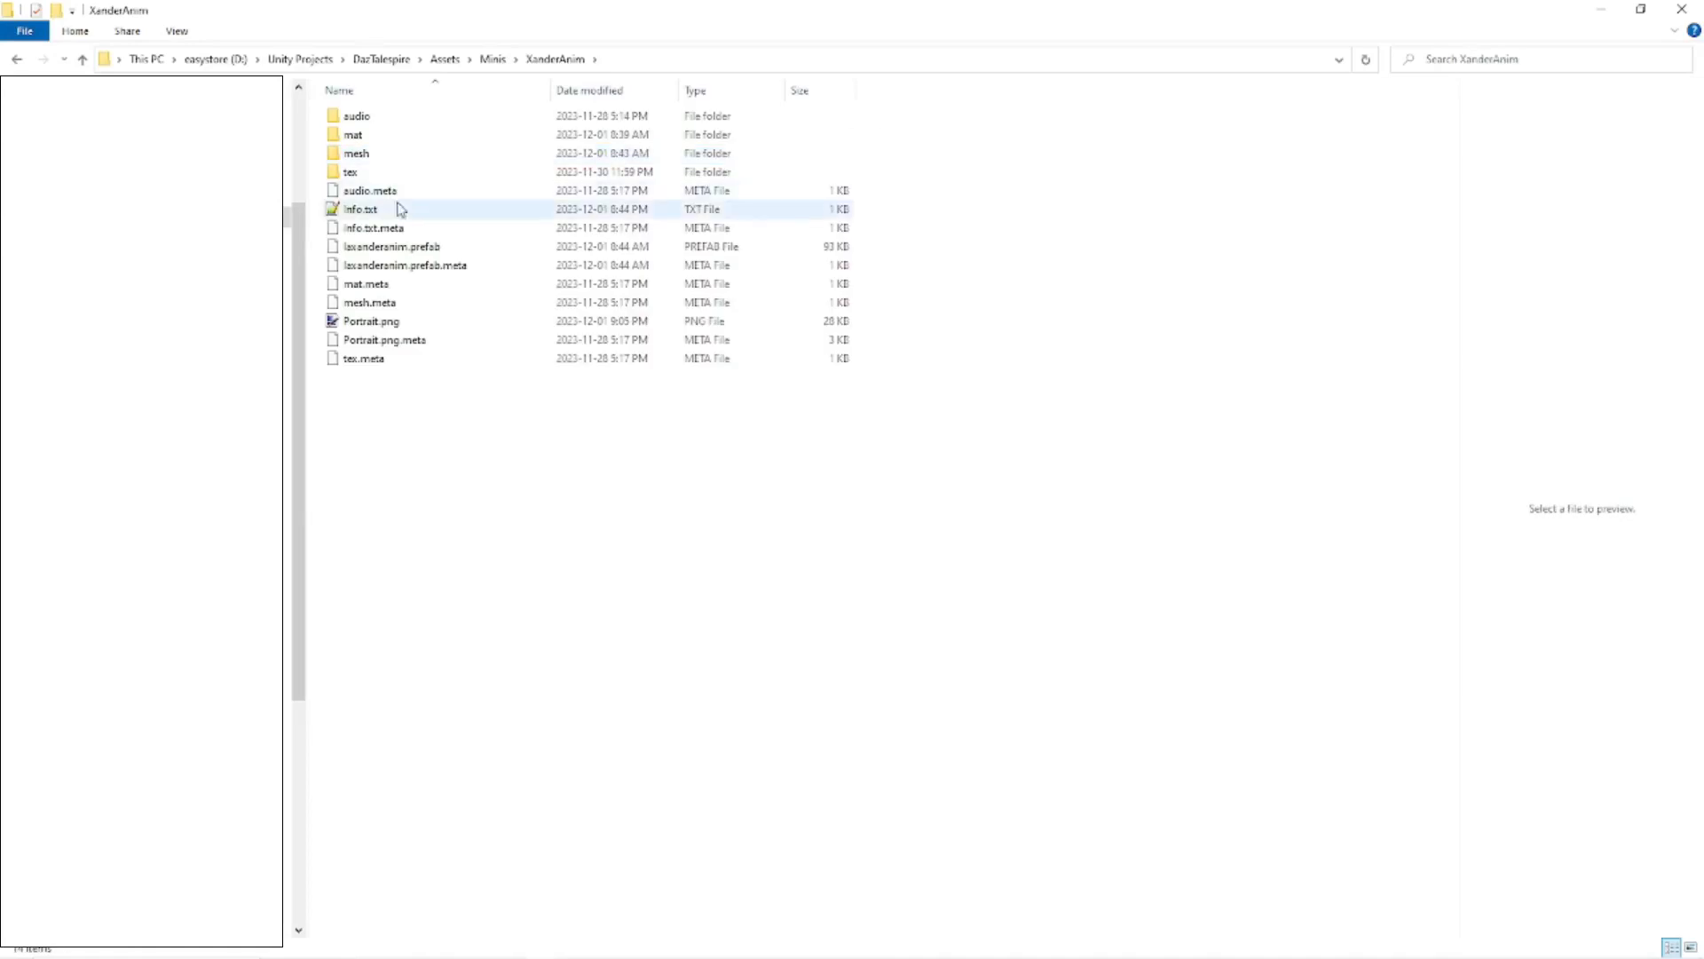
{"action": "left_click", "coordinate": [387, 324]}
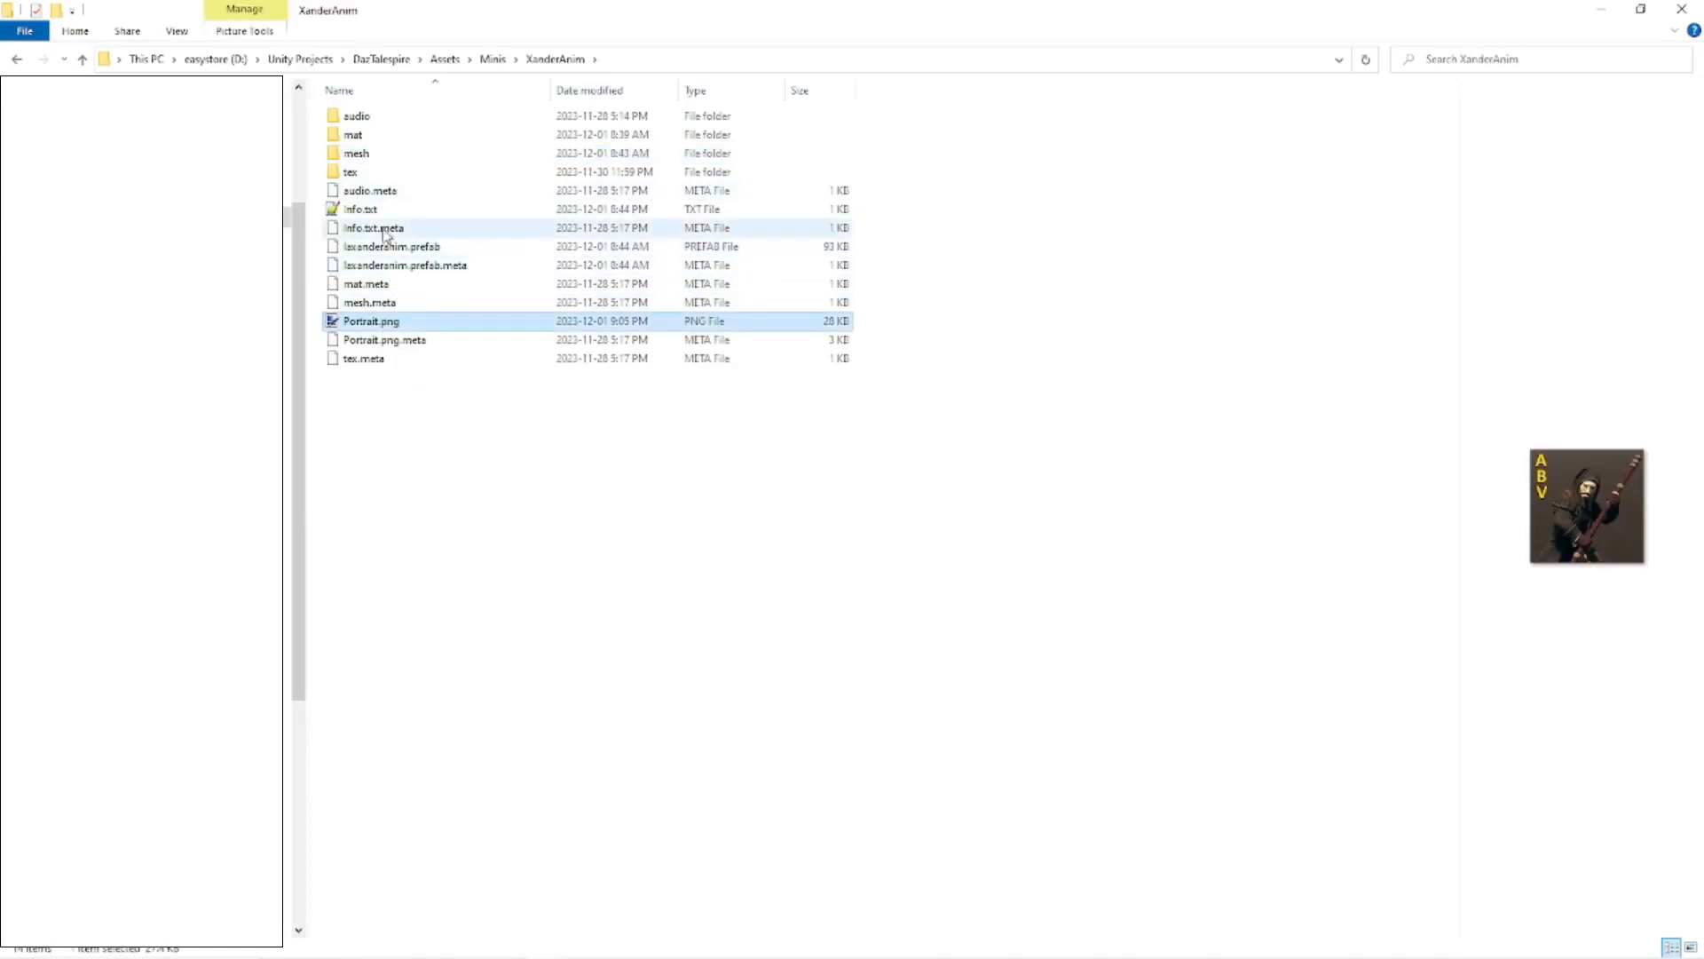
{"action": "left_click", "coordinate": [371, 211], "text": "ctrl"}
{"action": "right_click", "coordinate": [371, 211]}
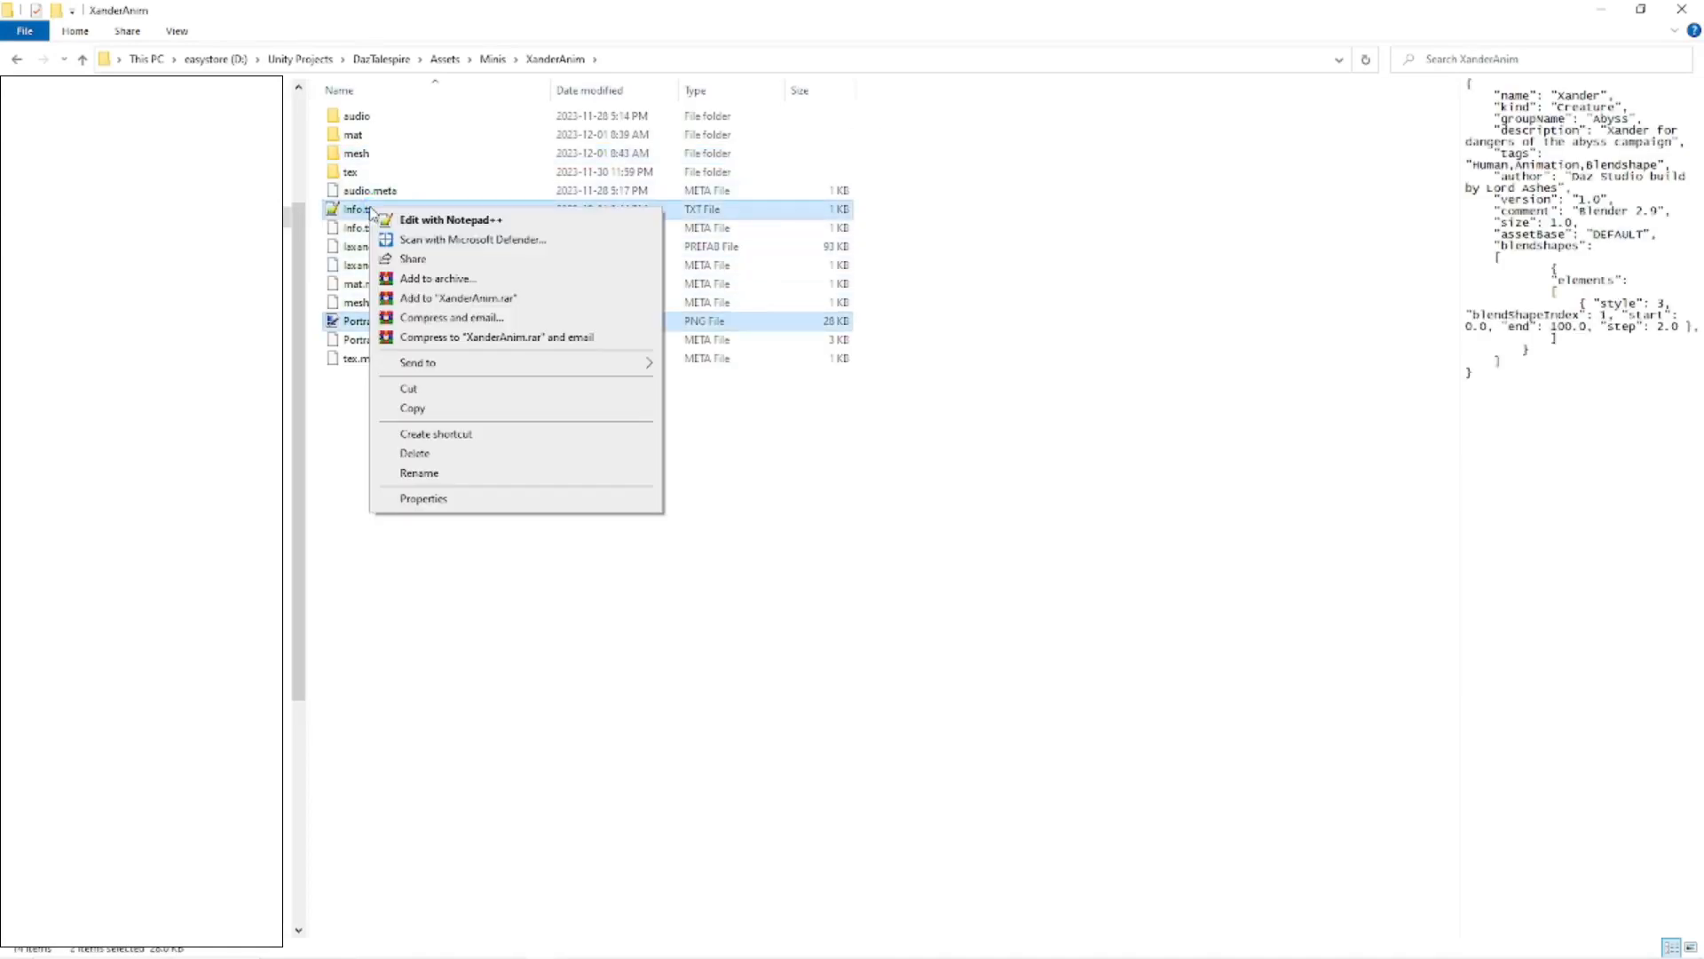
{"action": "left_click", "coordinate": [414, 410]}
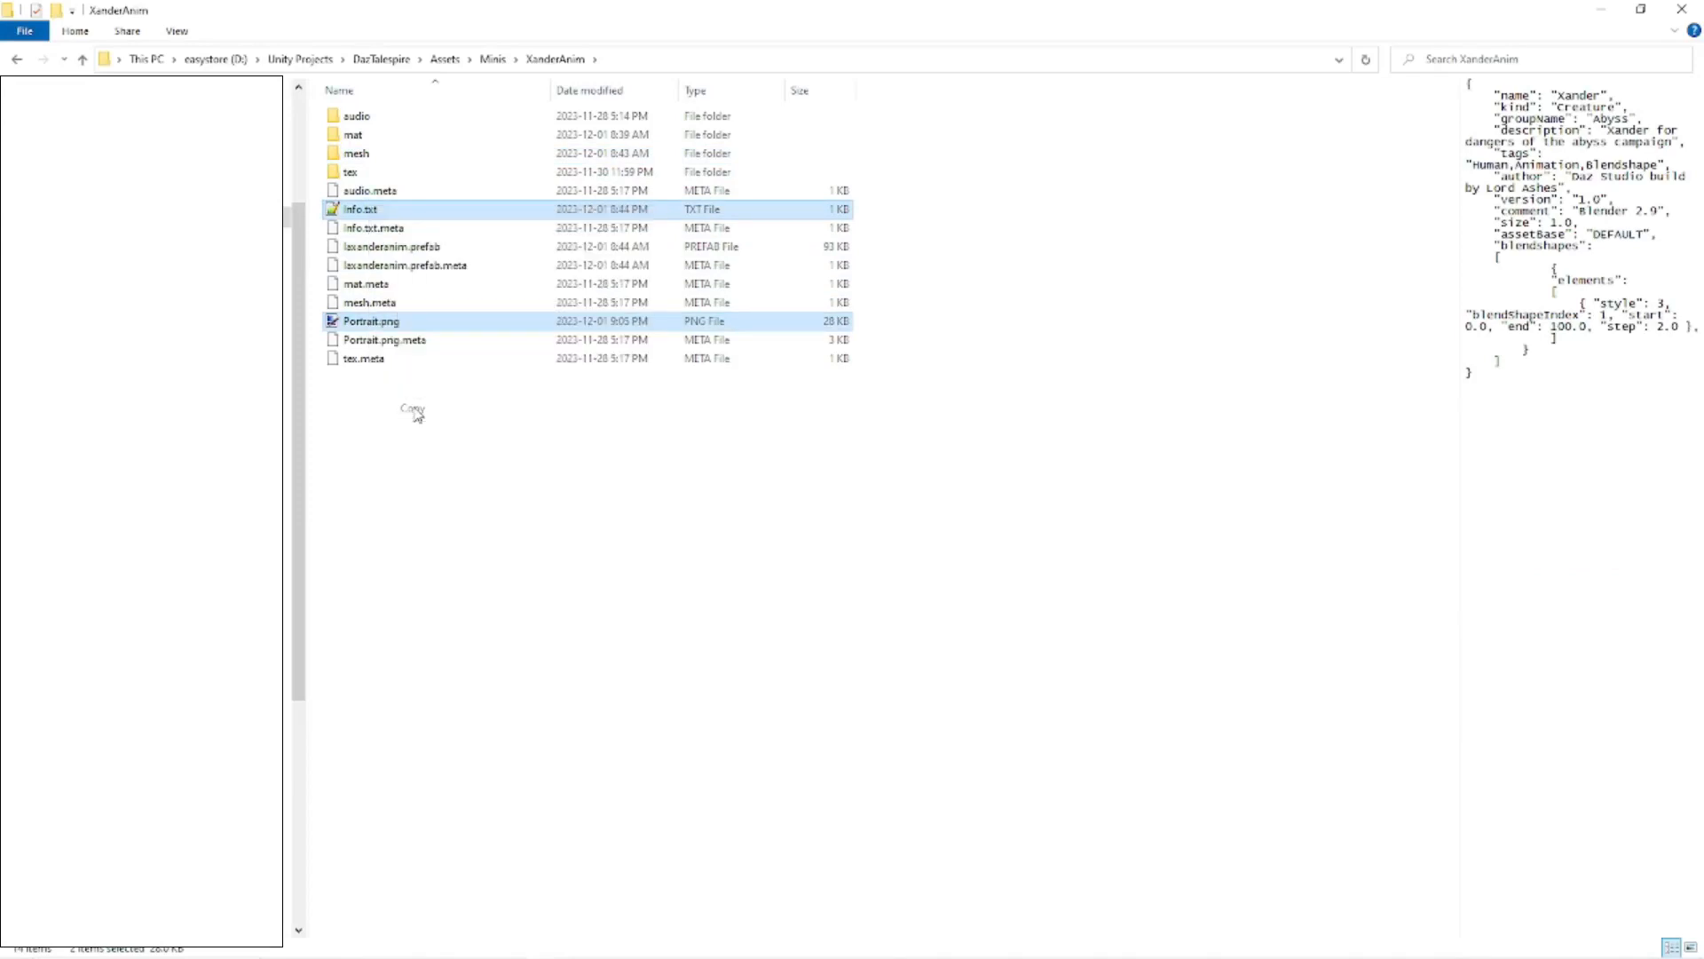
Paste Info.txt and Portrait.png into the Tutorial folder under Minis and view the pasted Info text asset in Unity.
{"action": "left_click", "coordinate": [493, 59]}
{"action": "double_click", "coordinate": [372, 138]}
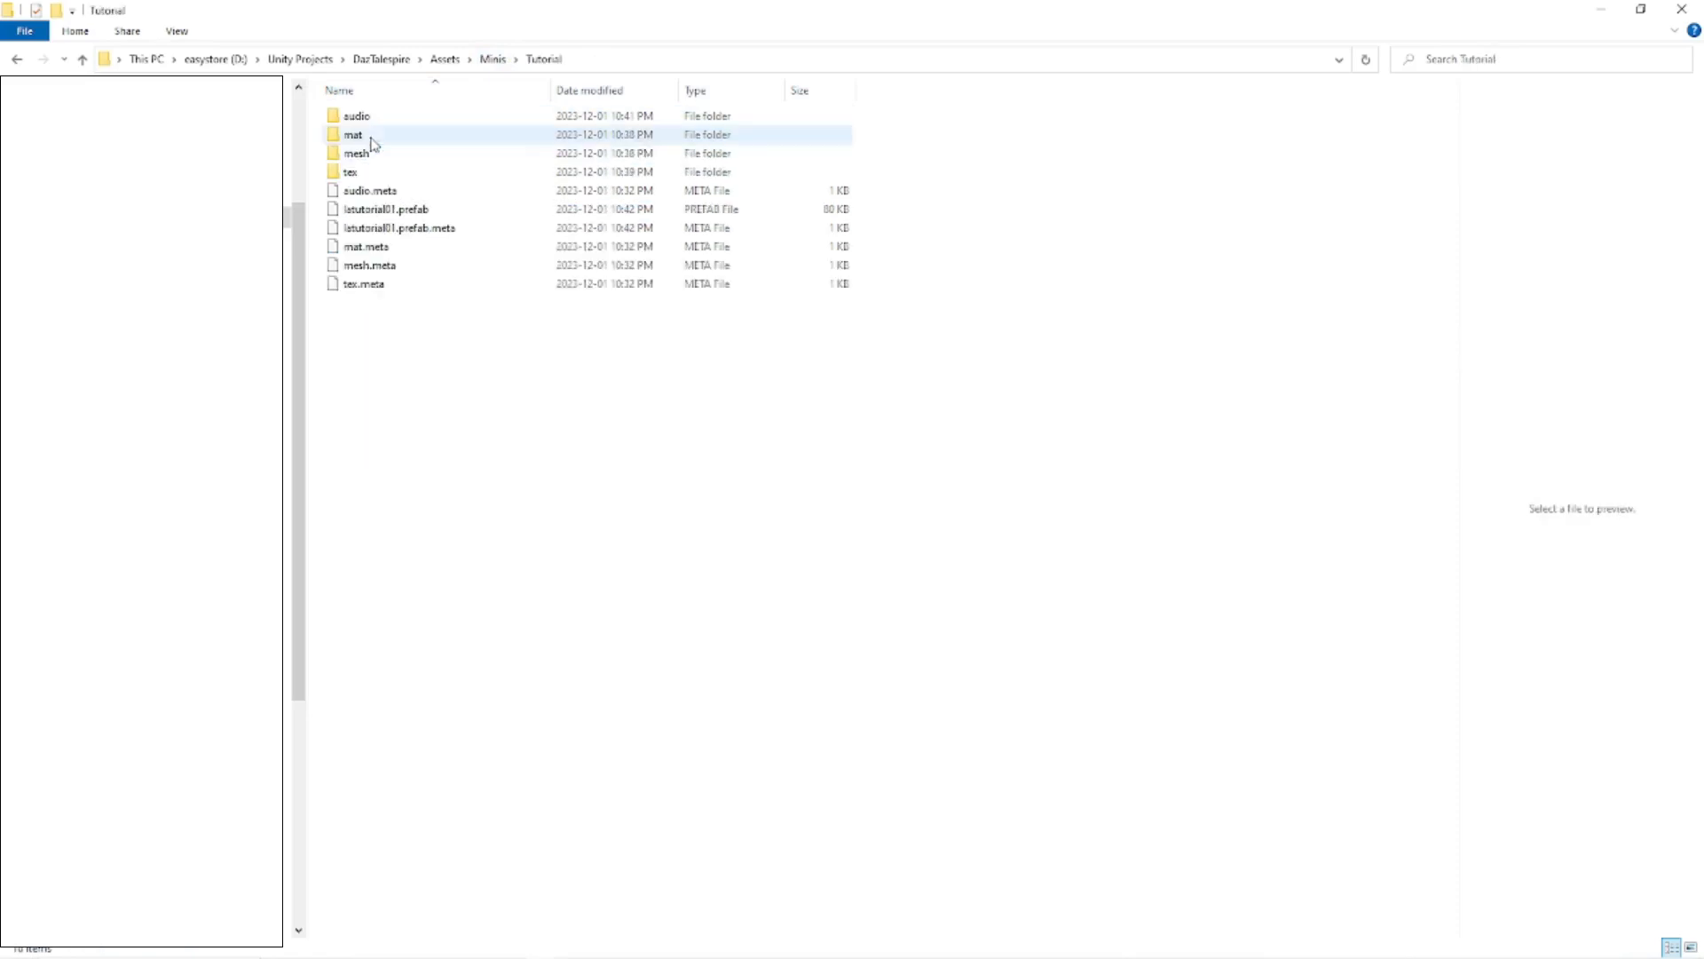
{"action": "right_click", "coordinate": [413, 364]}
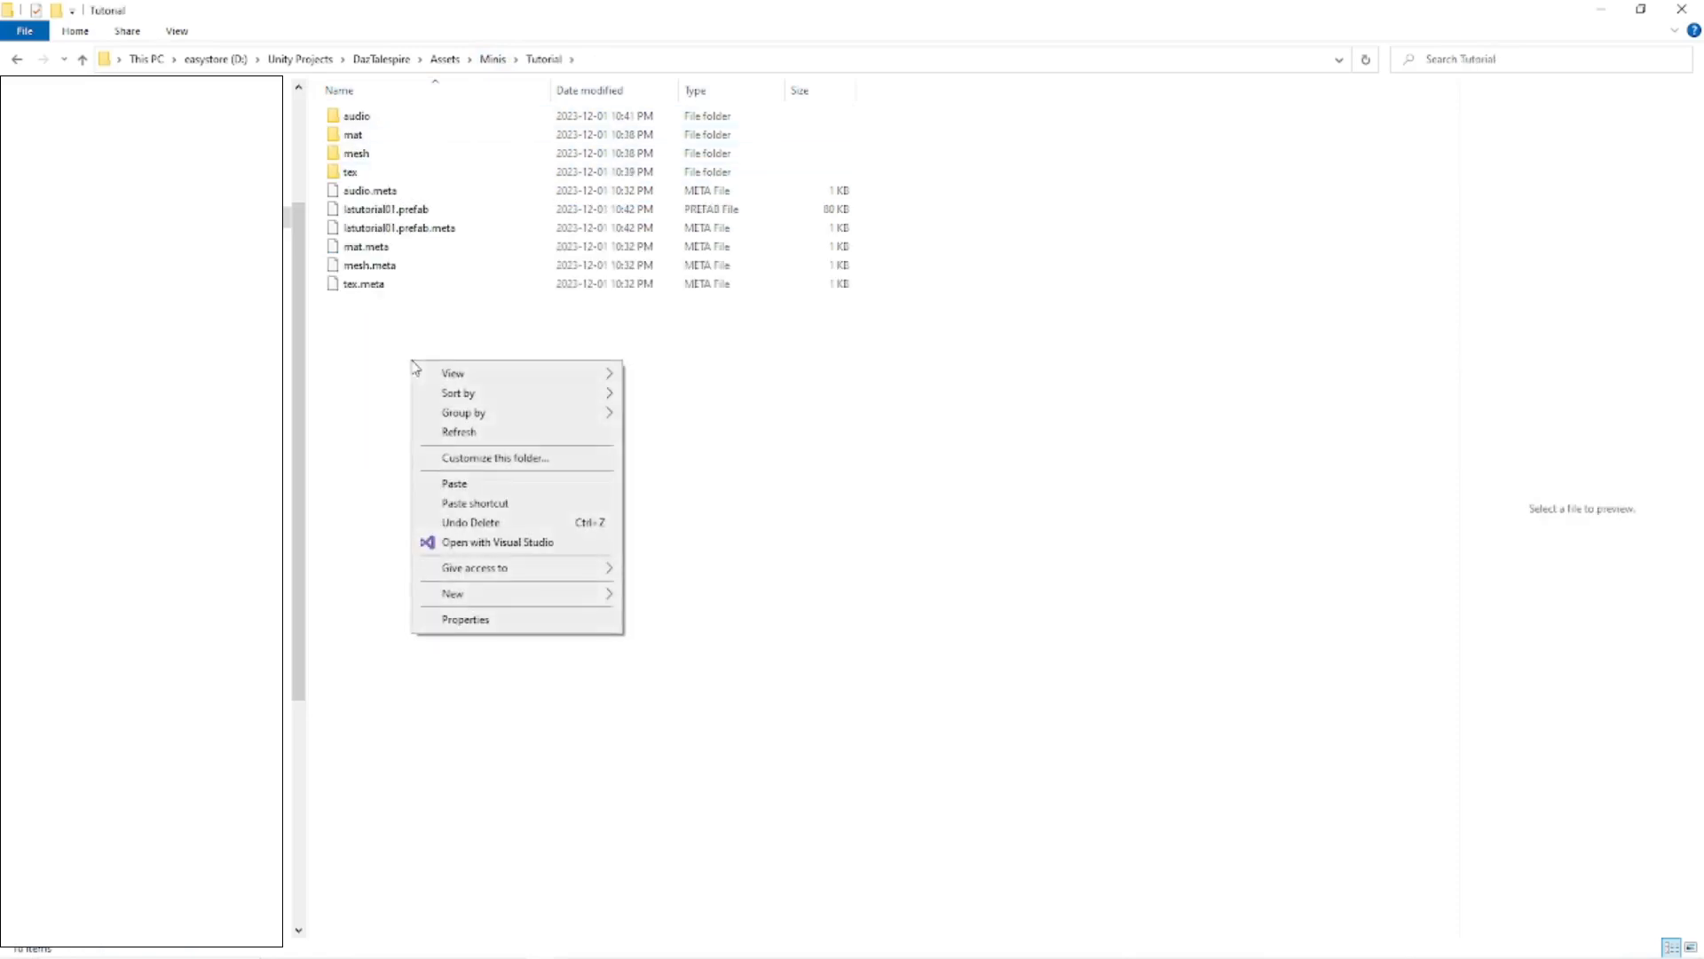
{"action": "left_click", "coordinate": [454, 484]}
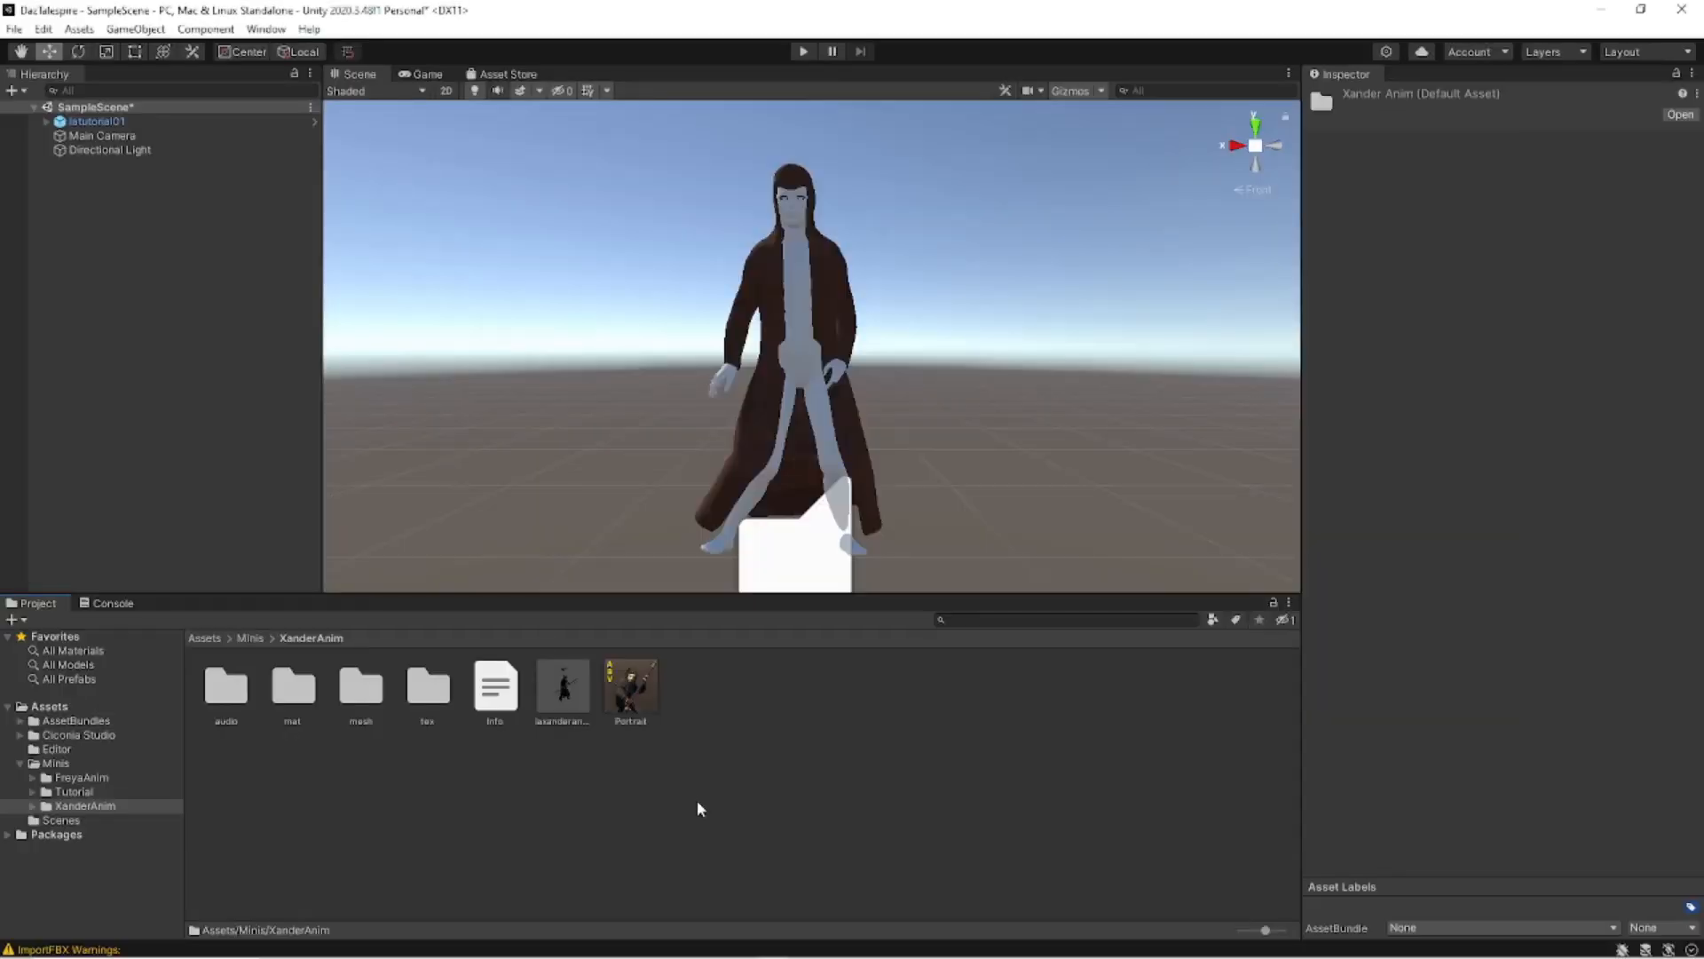
{"action": "left_click", "coordinate": [86, 793]}
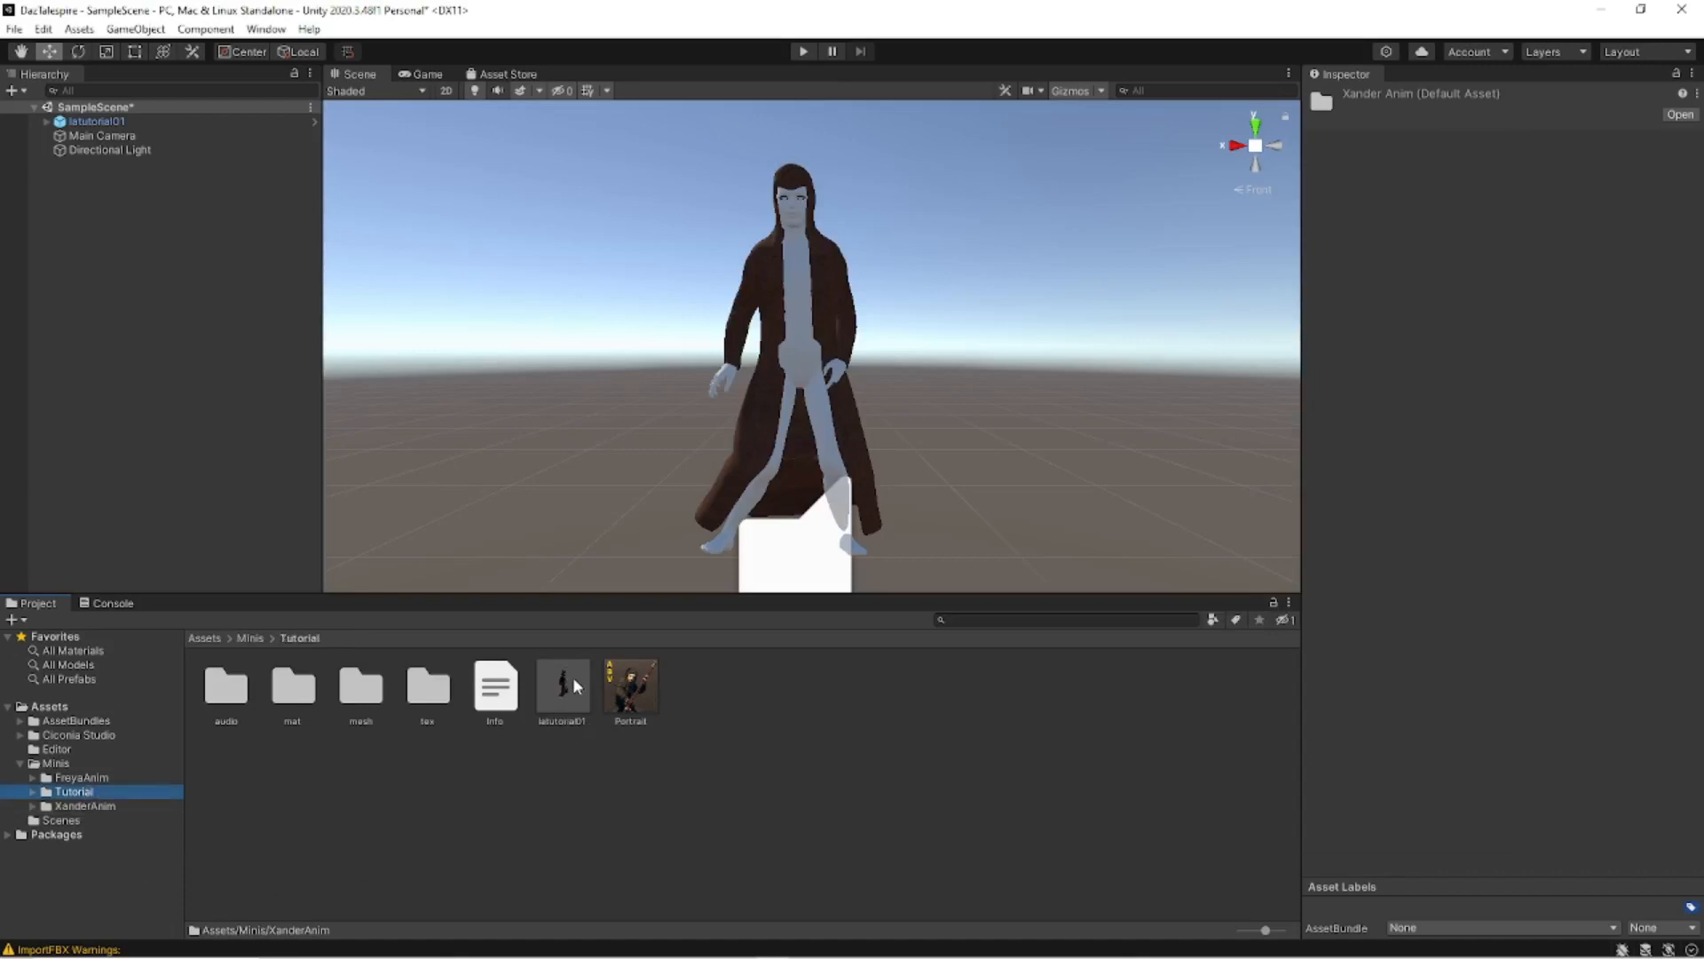
{"action": "left_click", "coordinate": [508, 699]}
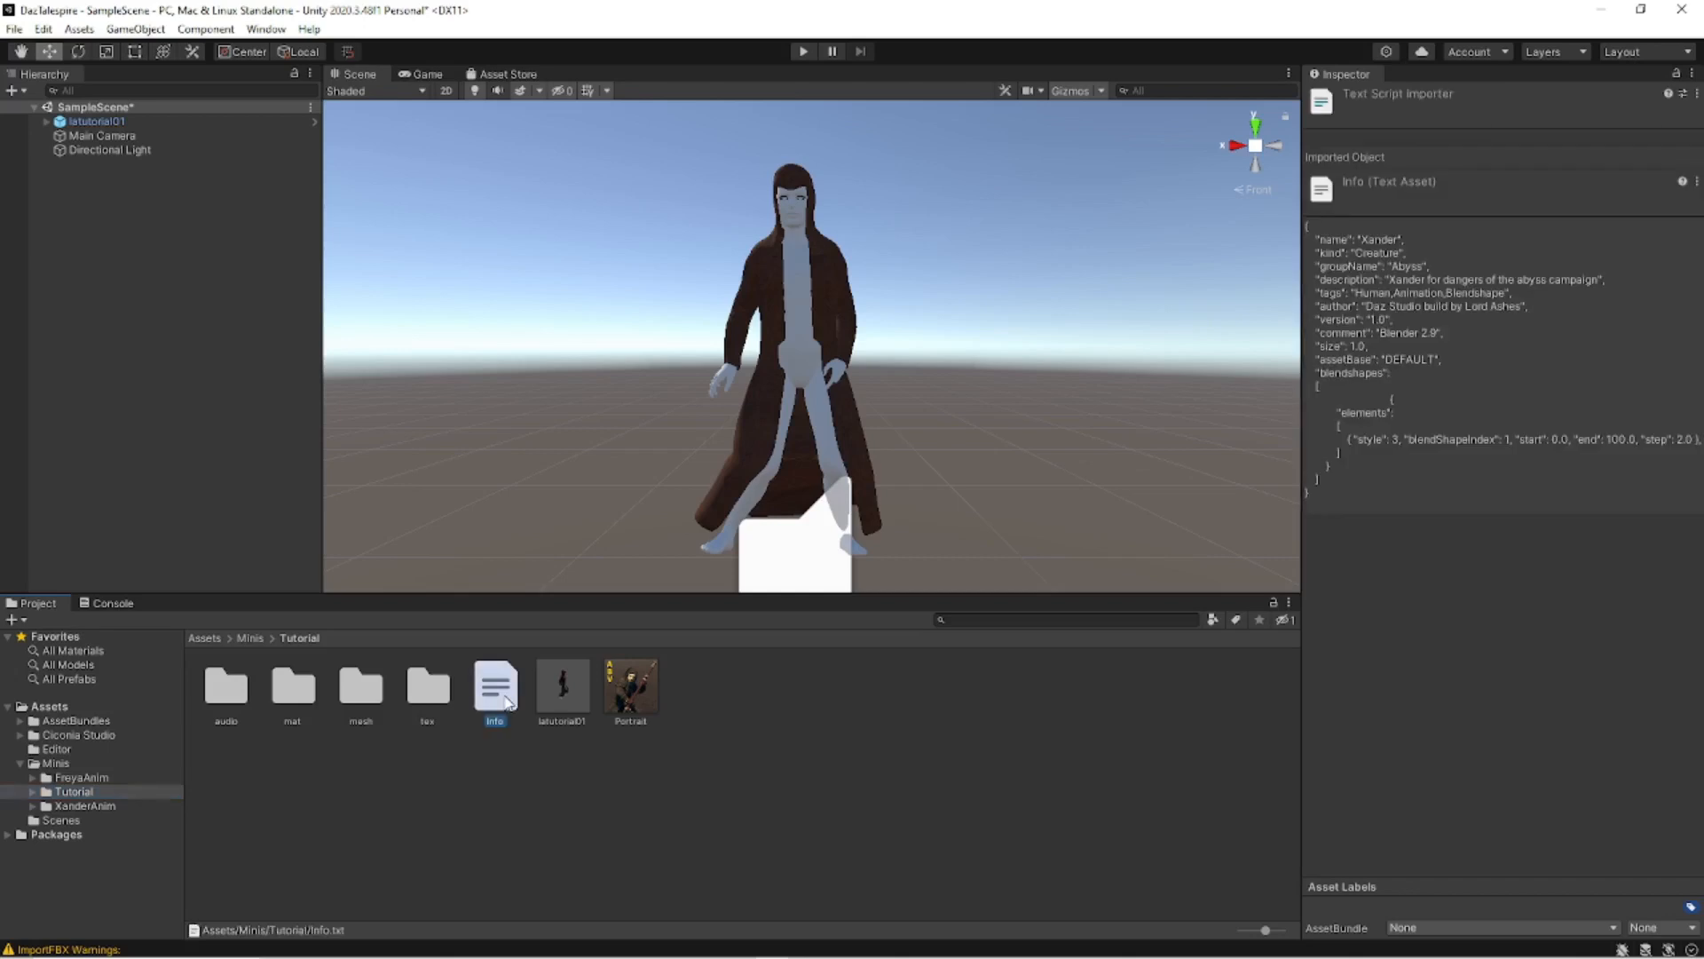
Open the Tutorial folder's Portrait image in paint.net, clear its contents and fill the canvas with black.
{"action": "left_click", "coordinate": [641, 703]}
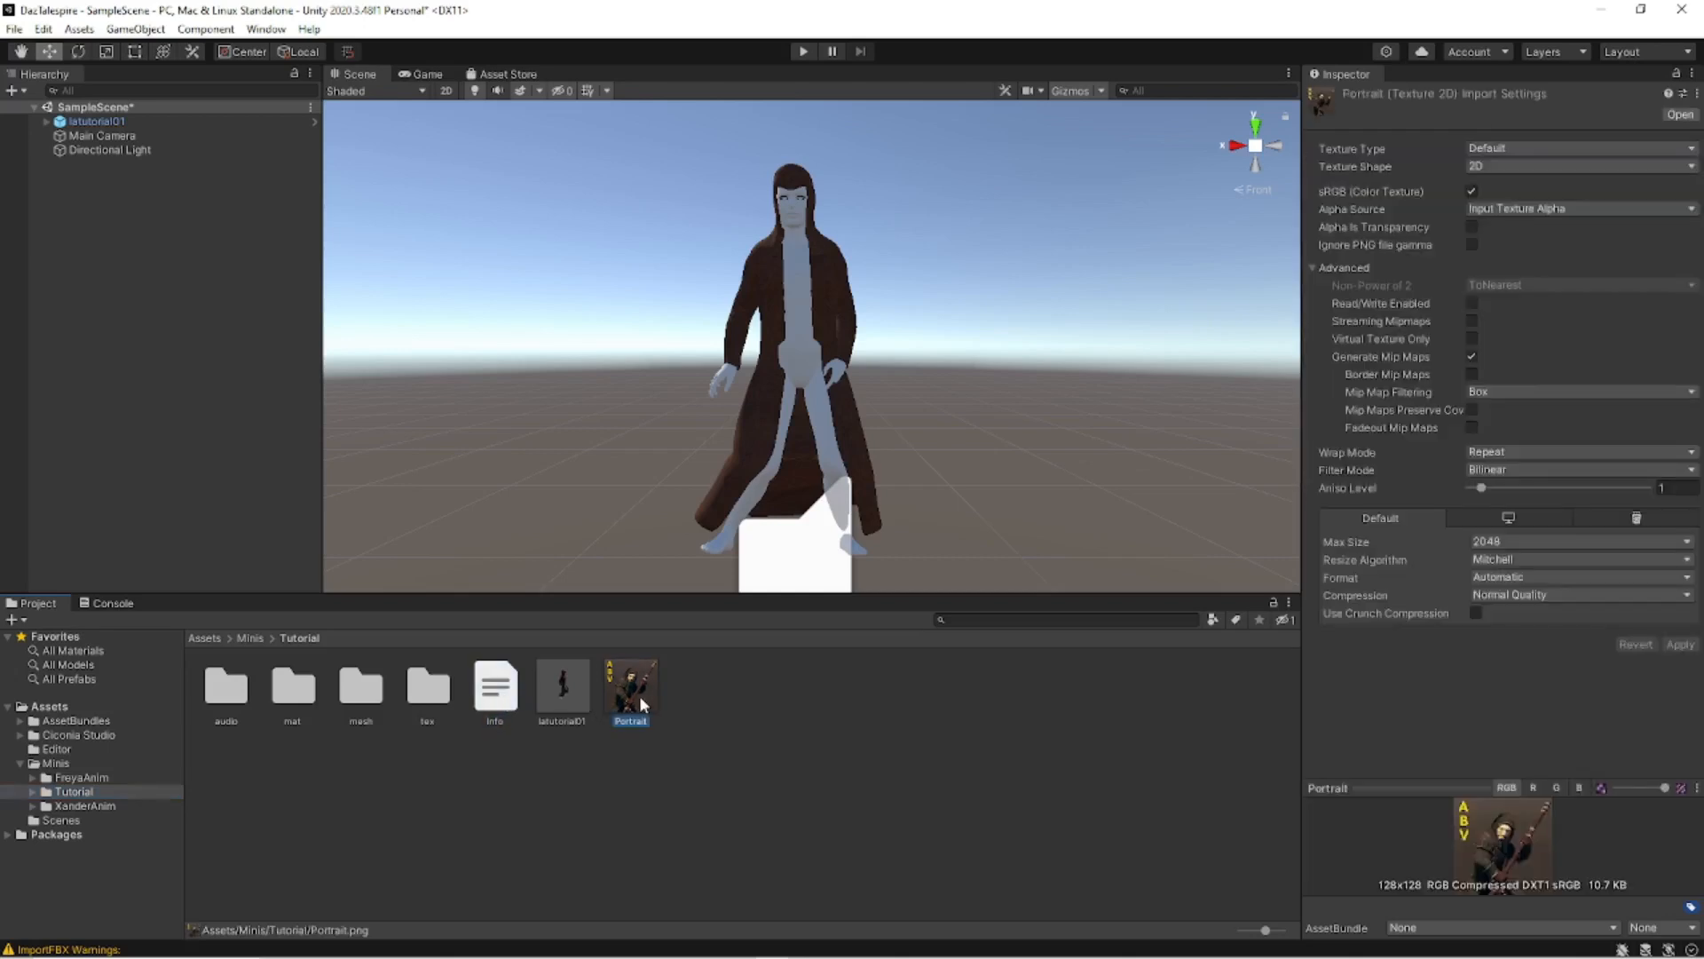
{"action": "double_click", "coordinate": [639, 695]}
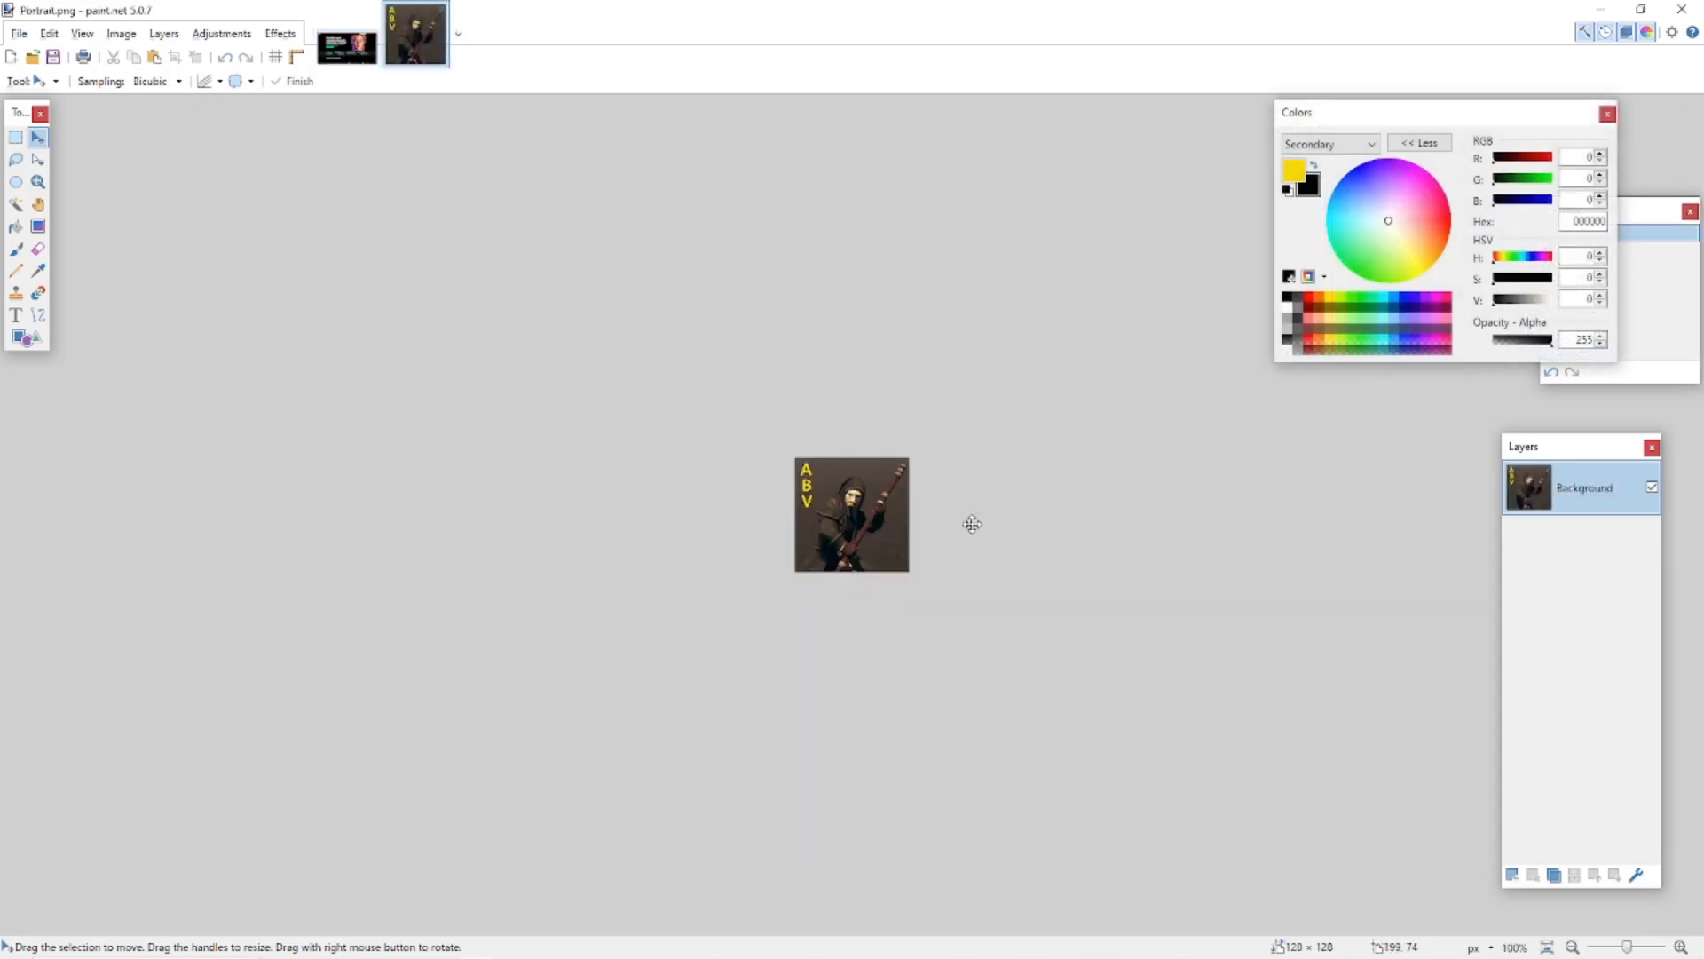
{"action": "key", "text": "Delete"}
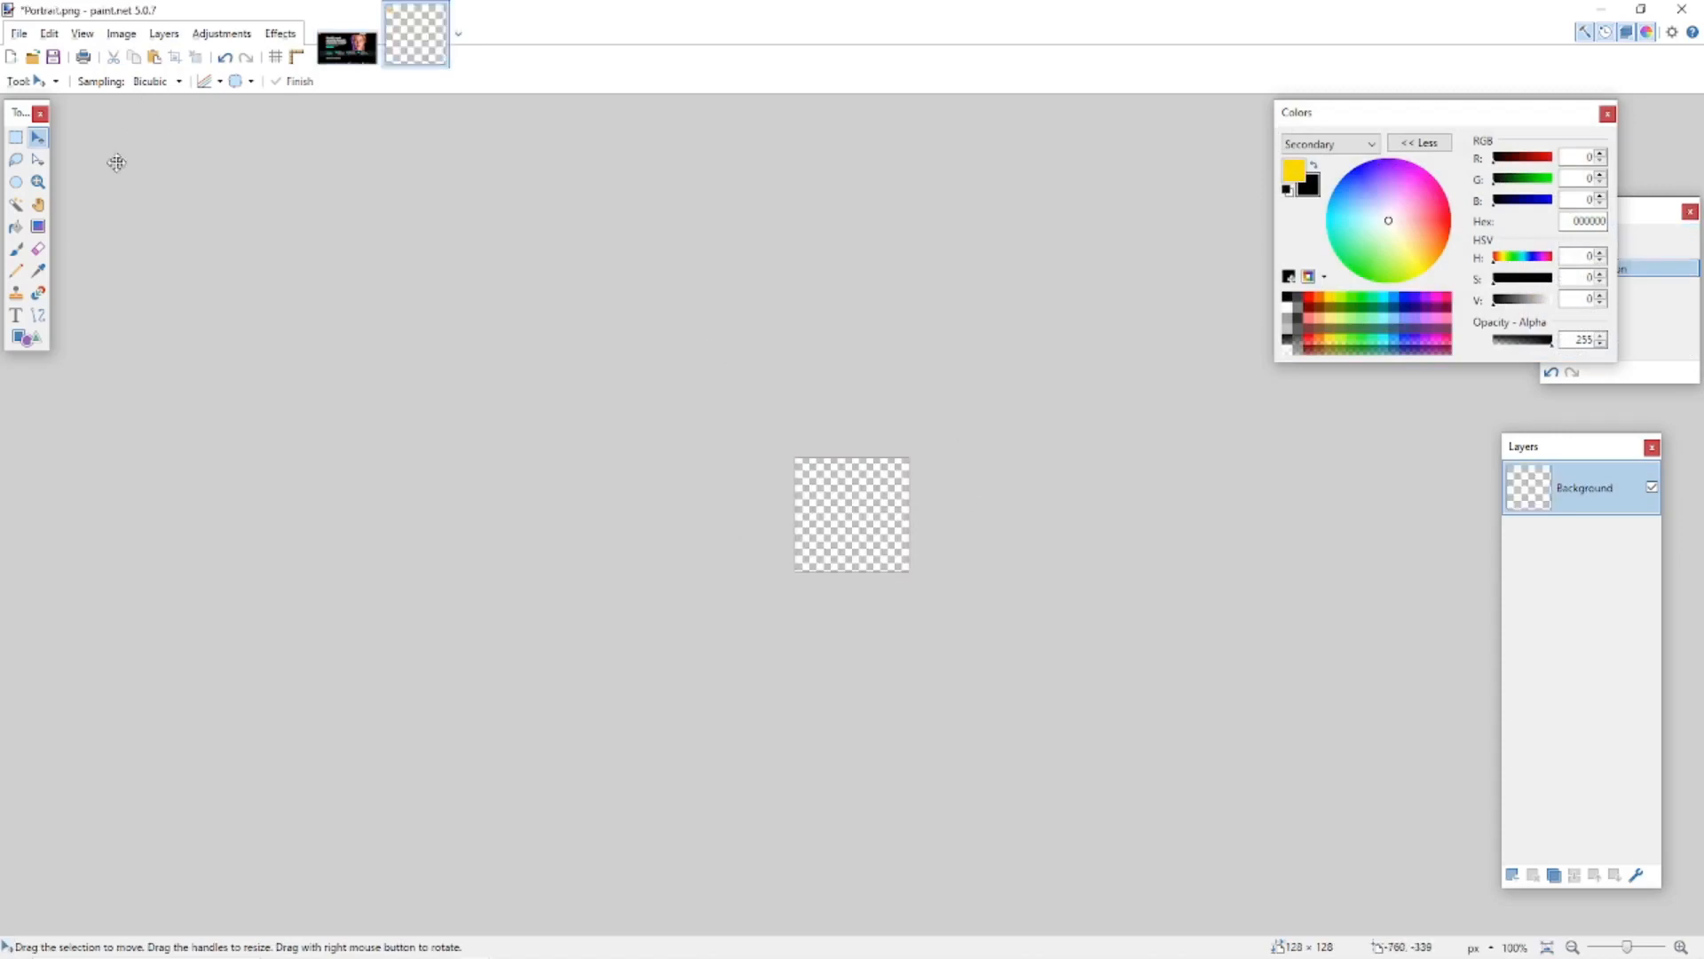
{"action": "left_click", "coordinate": [15, 228]}
{"action": "left_click", "coordinate": [861, 517]}
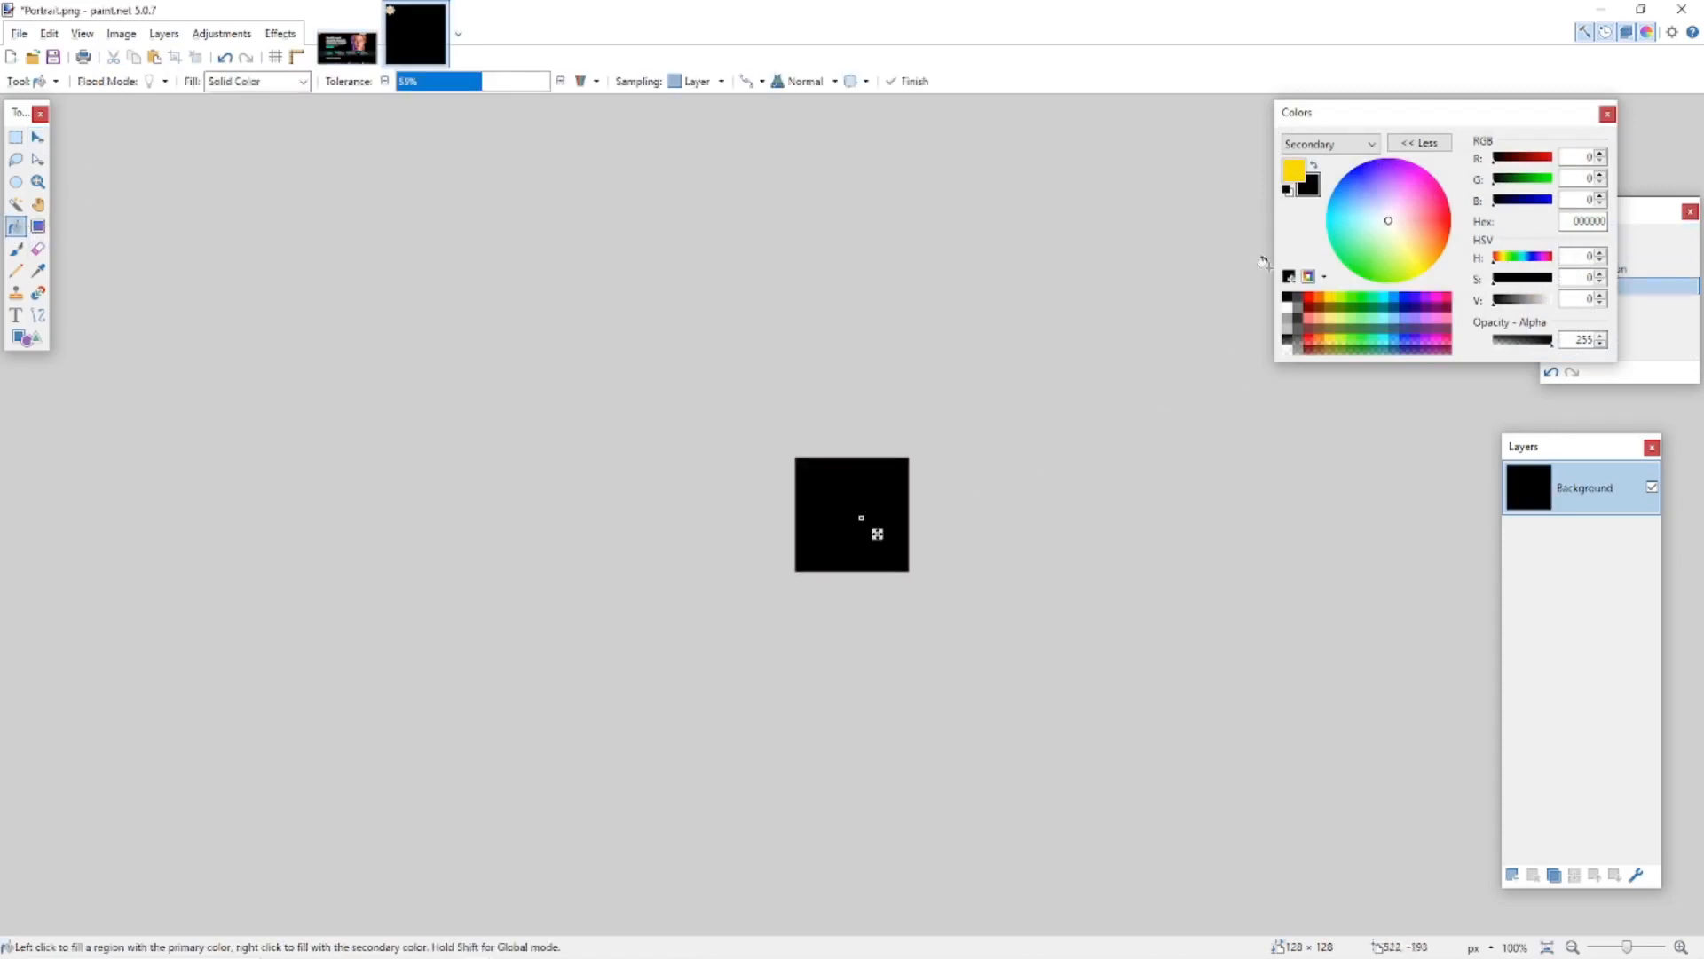
Add the text TUTORIAL in yellow at font size 12 on the black portrait image.
{"action": "left_click", "coordinate": [15, 315]}
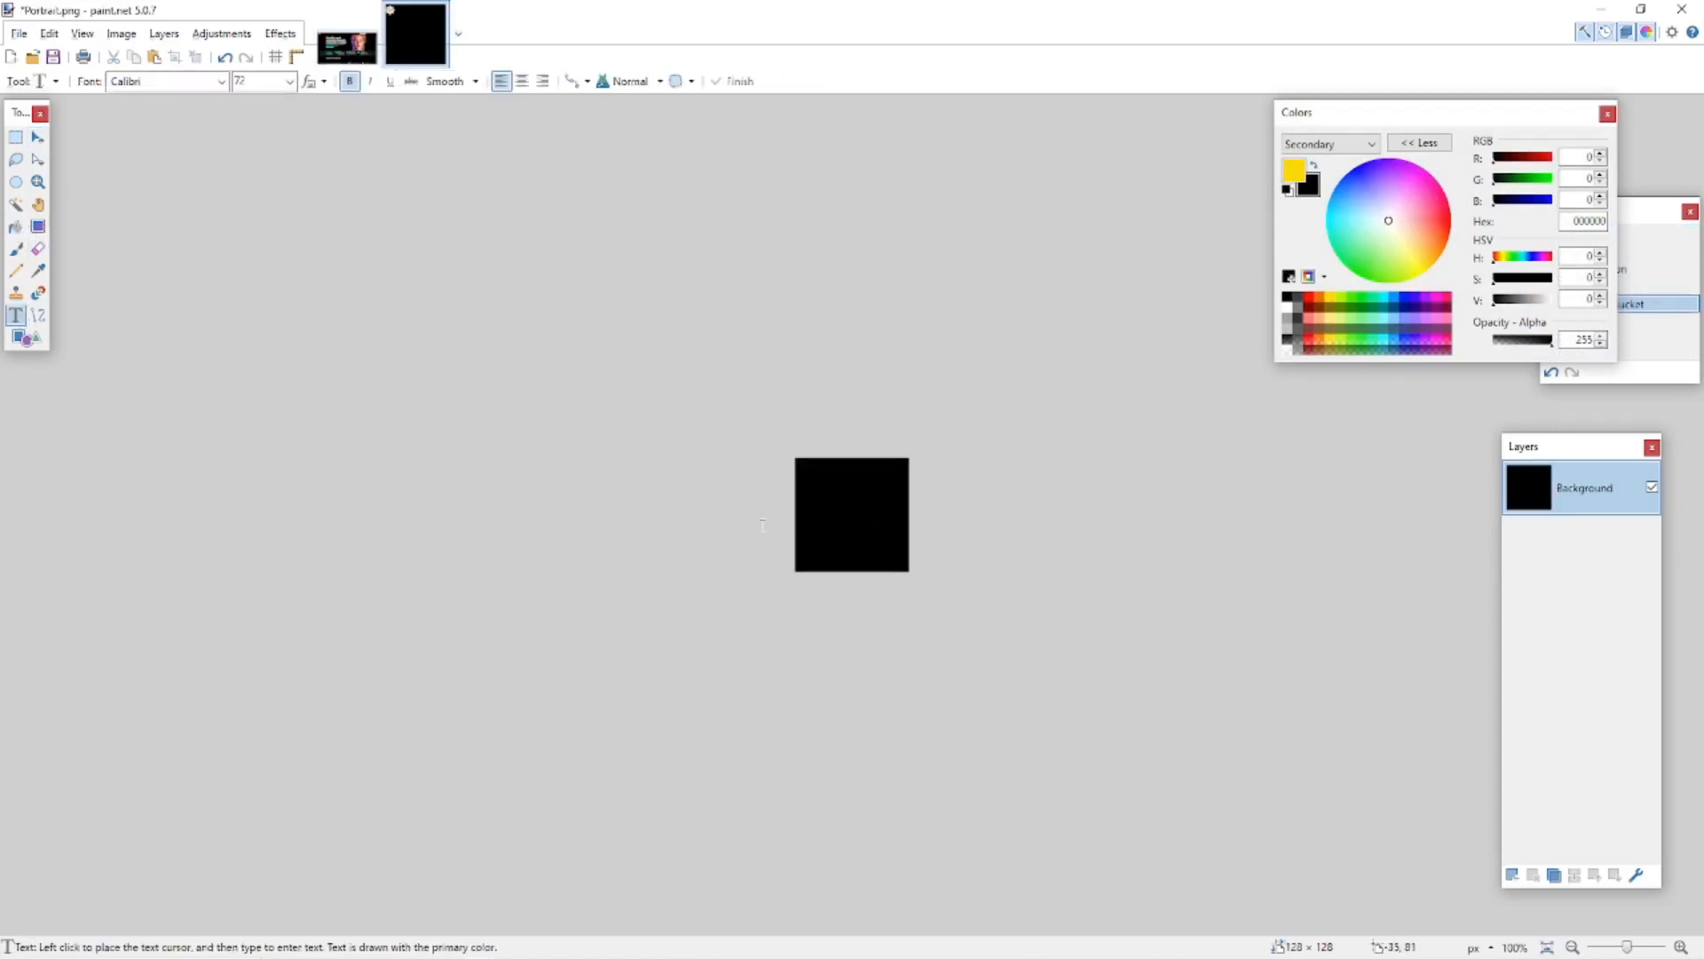
{"action": "left_click", "coordinate": [796, 512]}
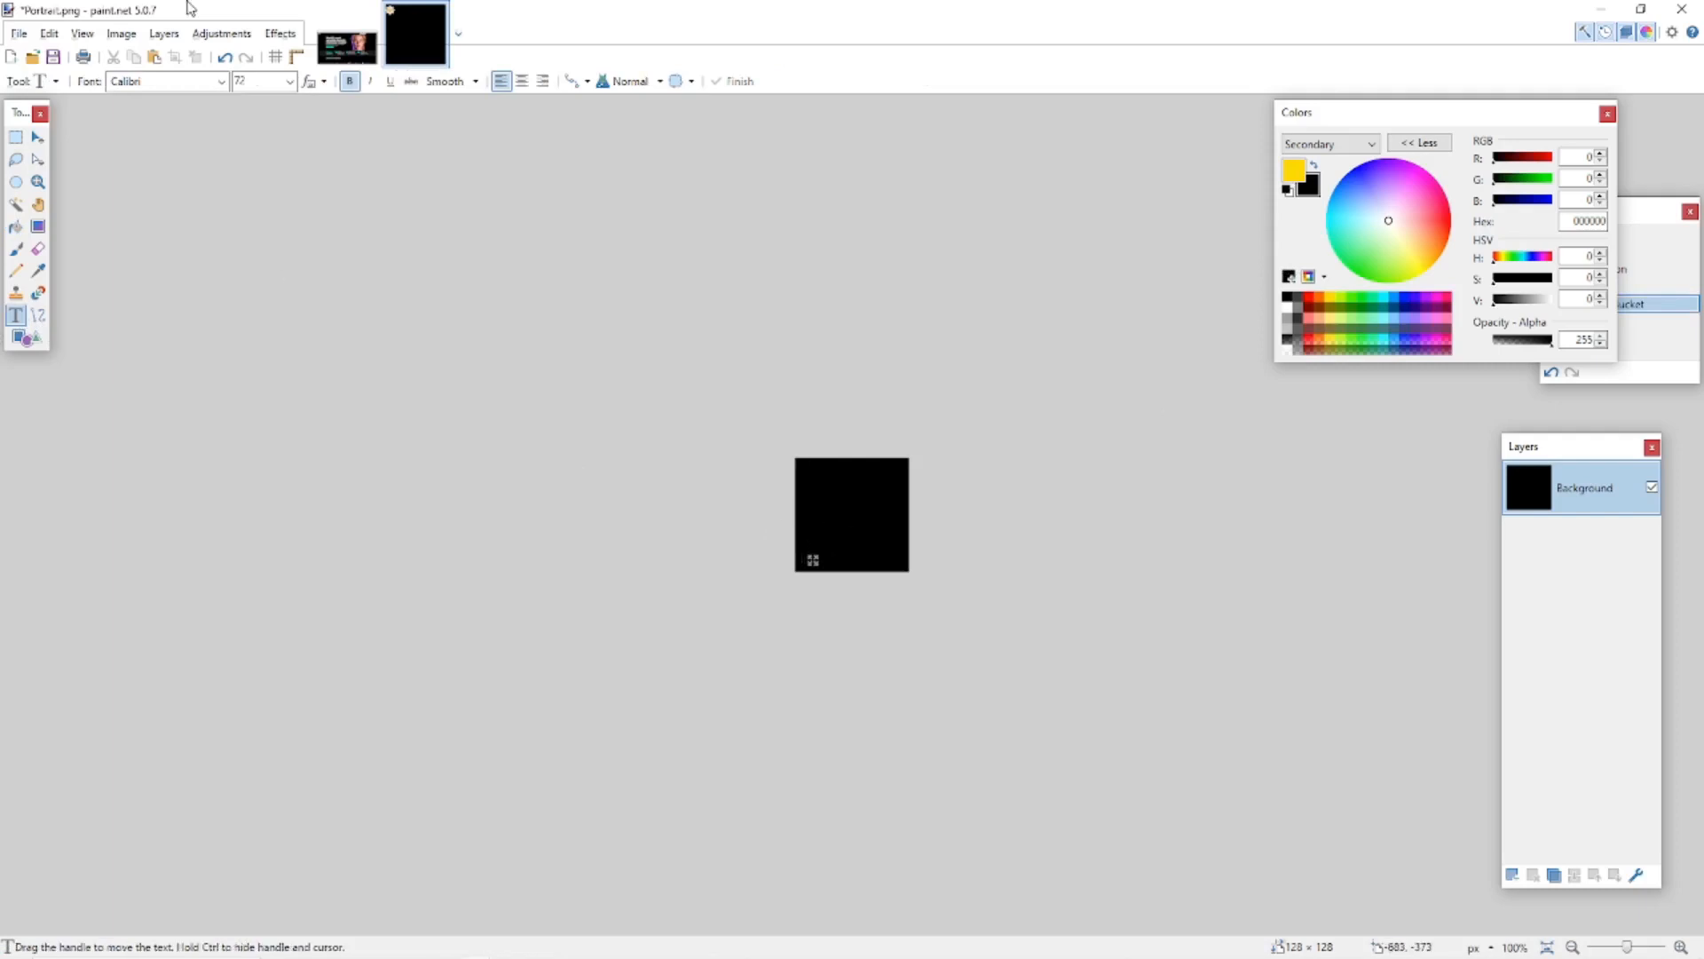
{"action": "left_click", "coordinate": [290, 81]}
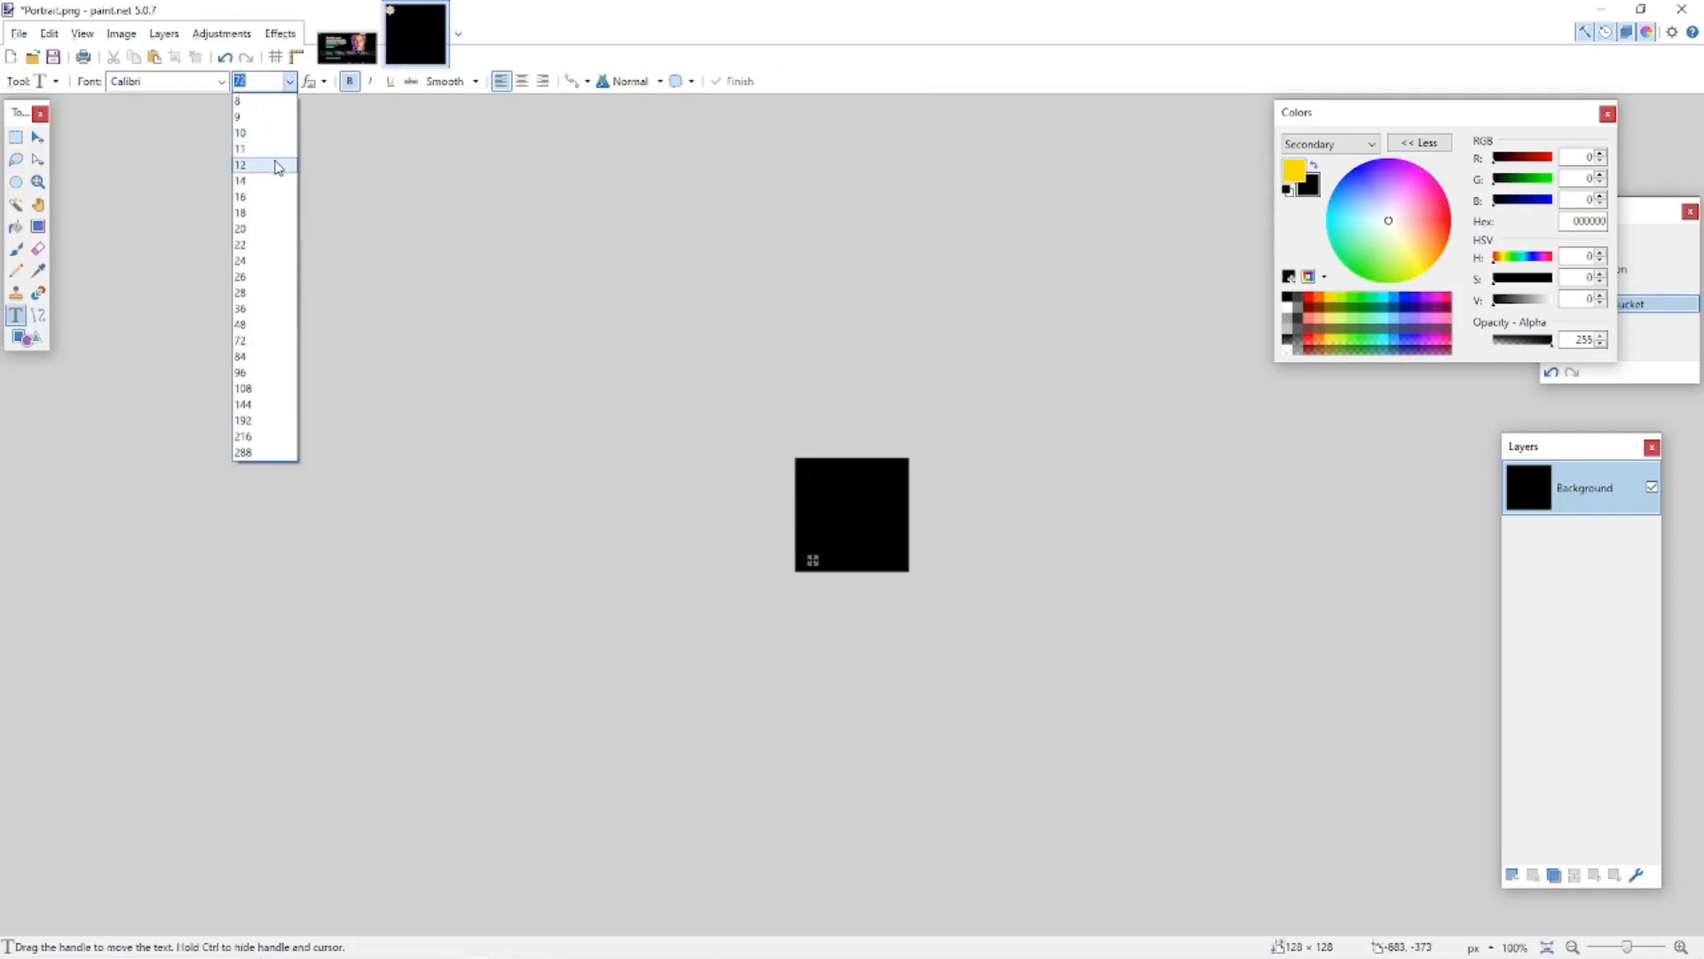
{"action": "left_click", "coordinate": [275, 160]}
{"action": "type", "text": "TUT"}
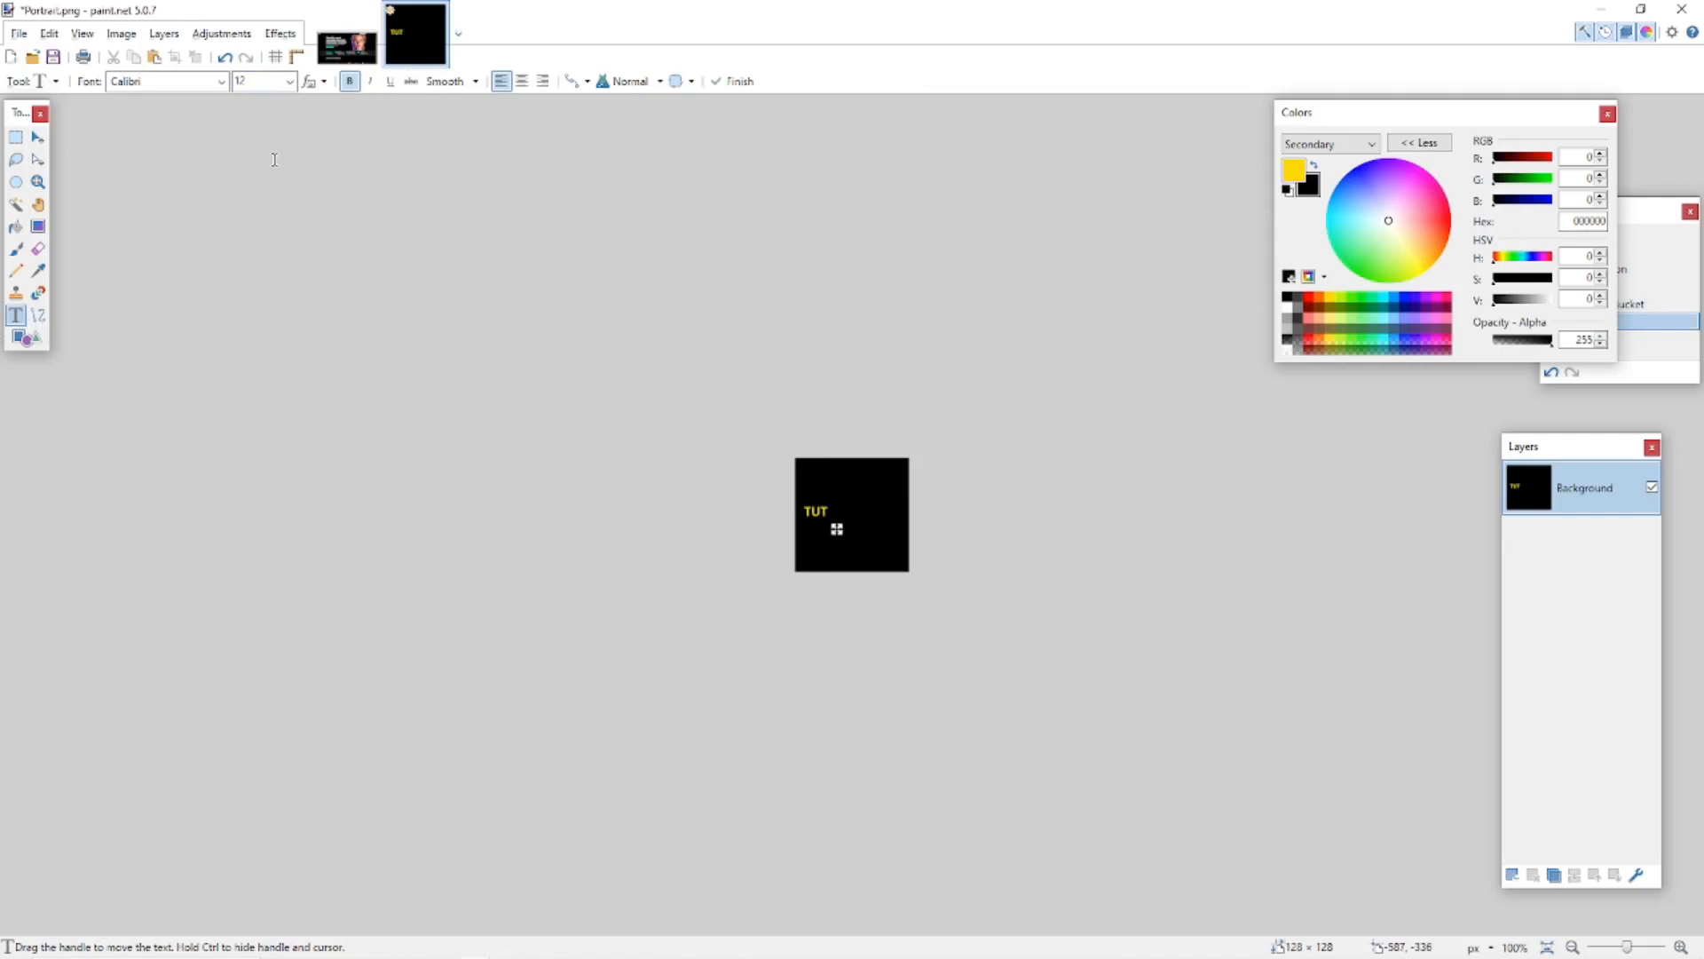
{"action": "type", "text": "ORIAL"}
{"action": "key", "text": "Return"}
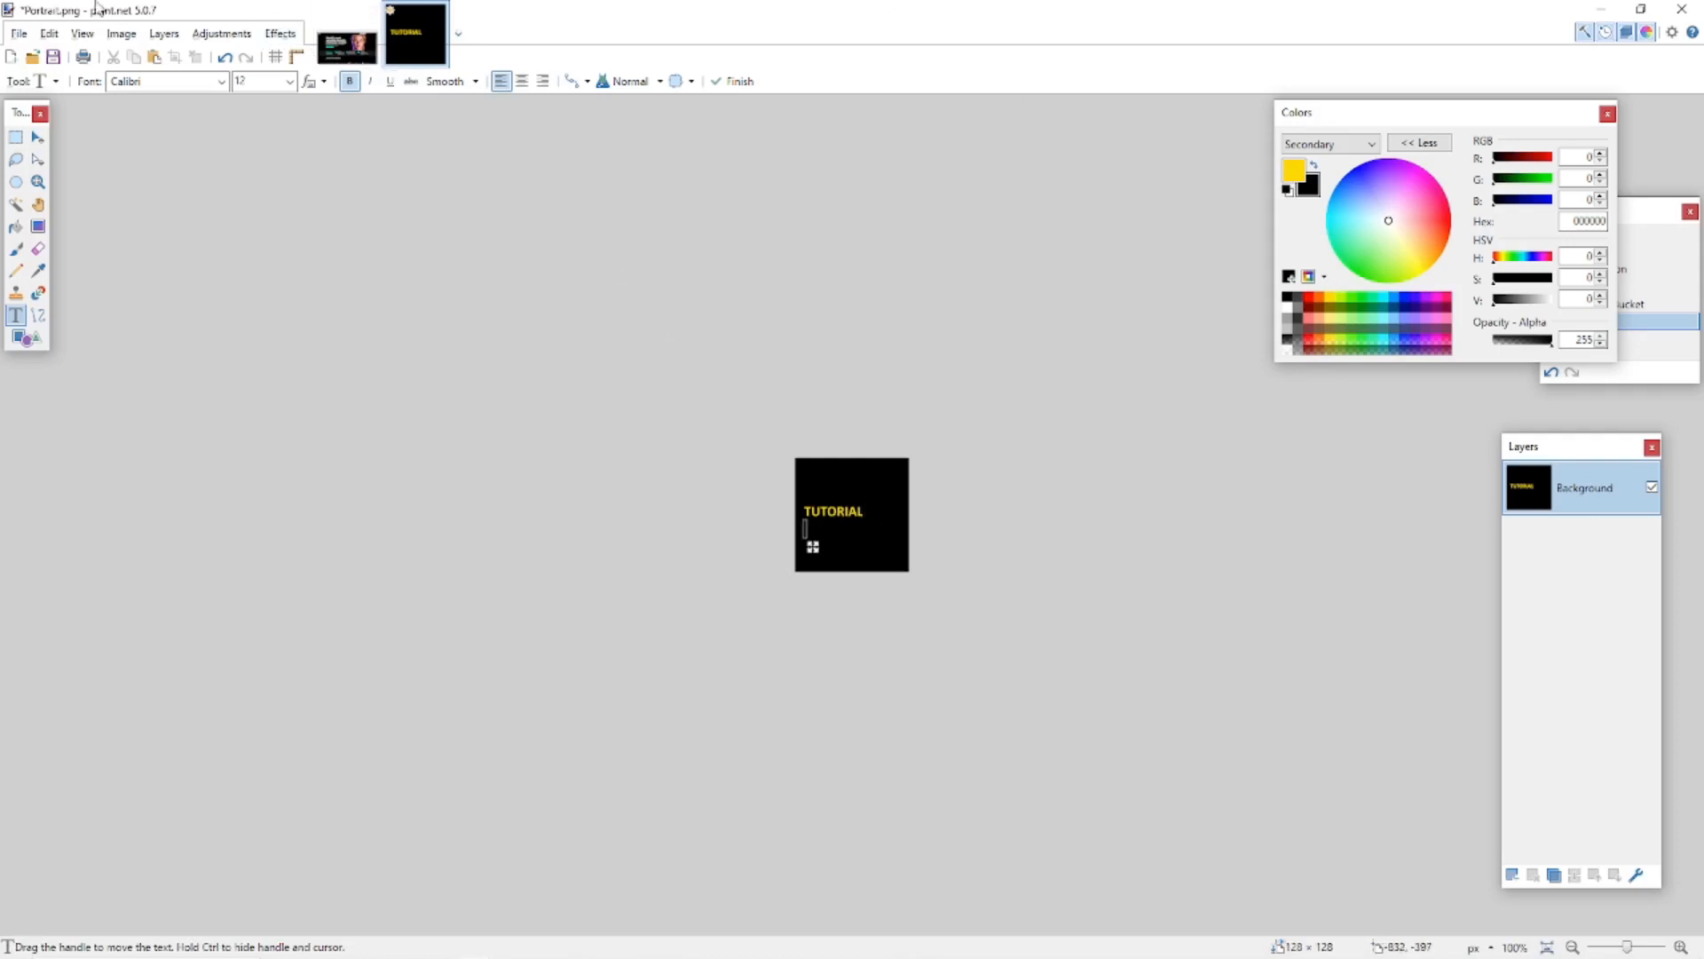
Save the edited Portrait.png and switch back to Unity.
{"action": "left_click", "coordinate": [18, 33]}
{"action": "left_click", "coordinate": [35, 147]}
{"action": "left_click", "coordinate": [994, 631]}
{"action": "key", "text": "alt+Tab"}
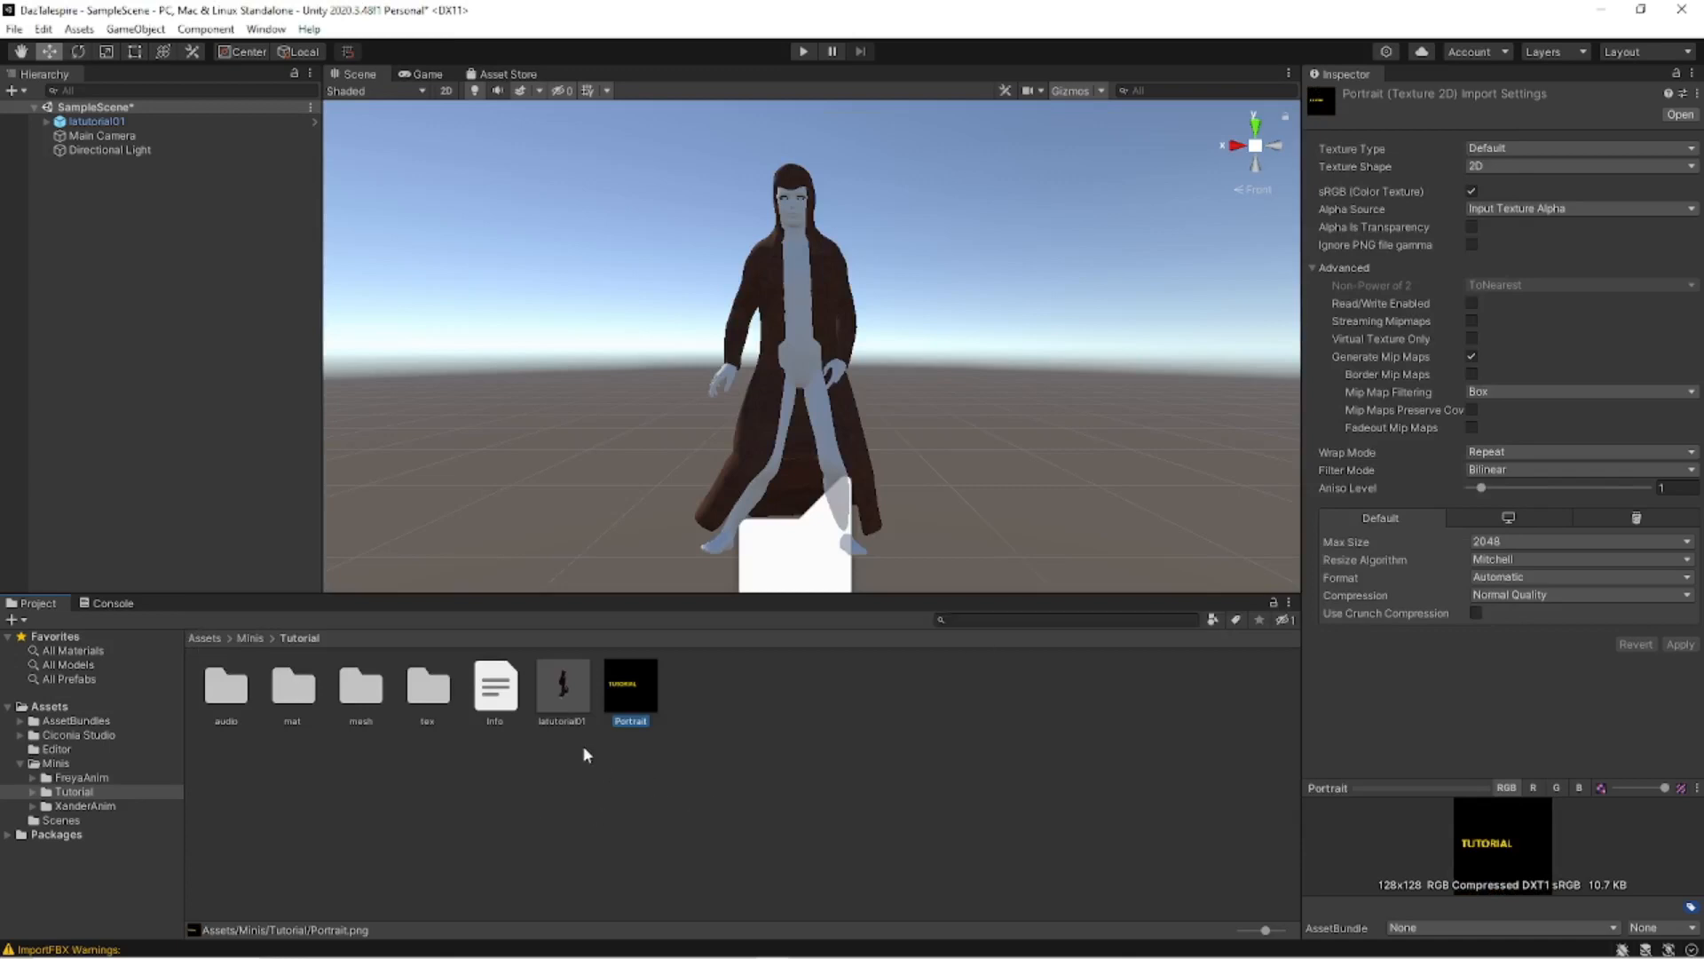
Assign the latutorial01 prefab to a new AssetBundle named latutorial01.
{"action": "left_click", "coordinate": [568, 703]}
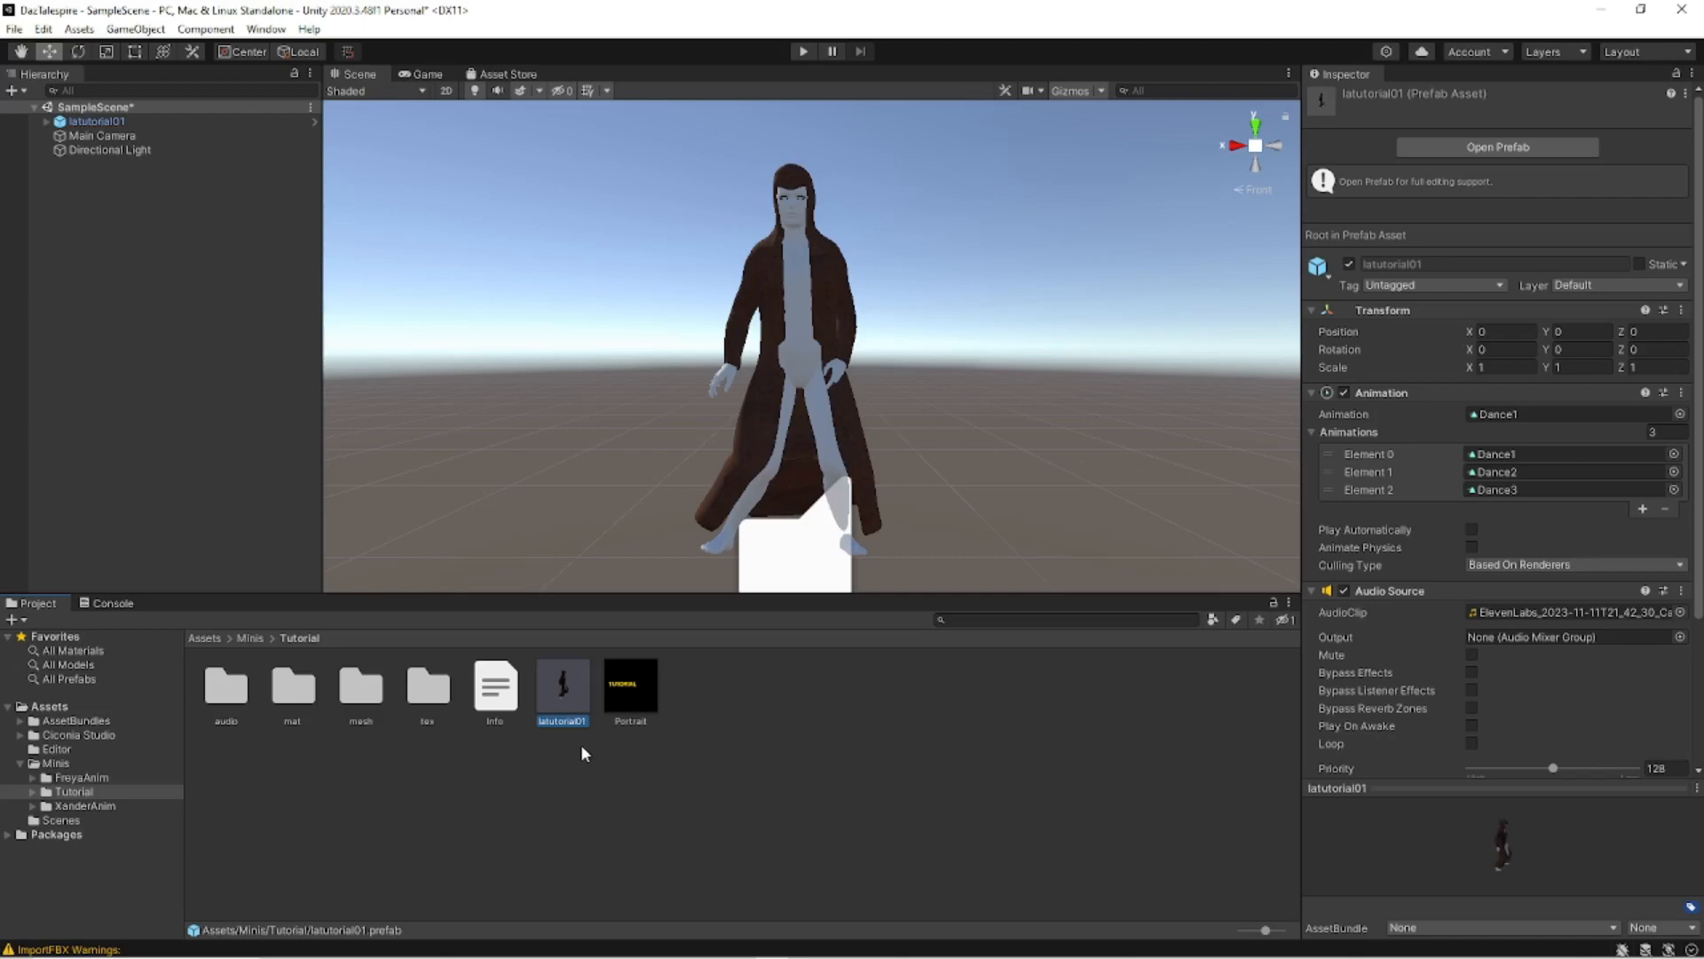
{"action": "left_click", "coordinate": [1404, 928]}
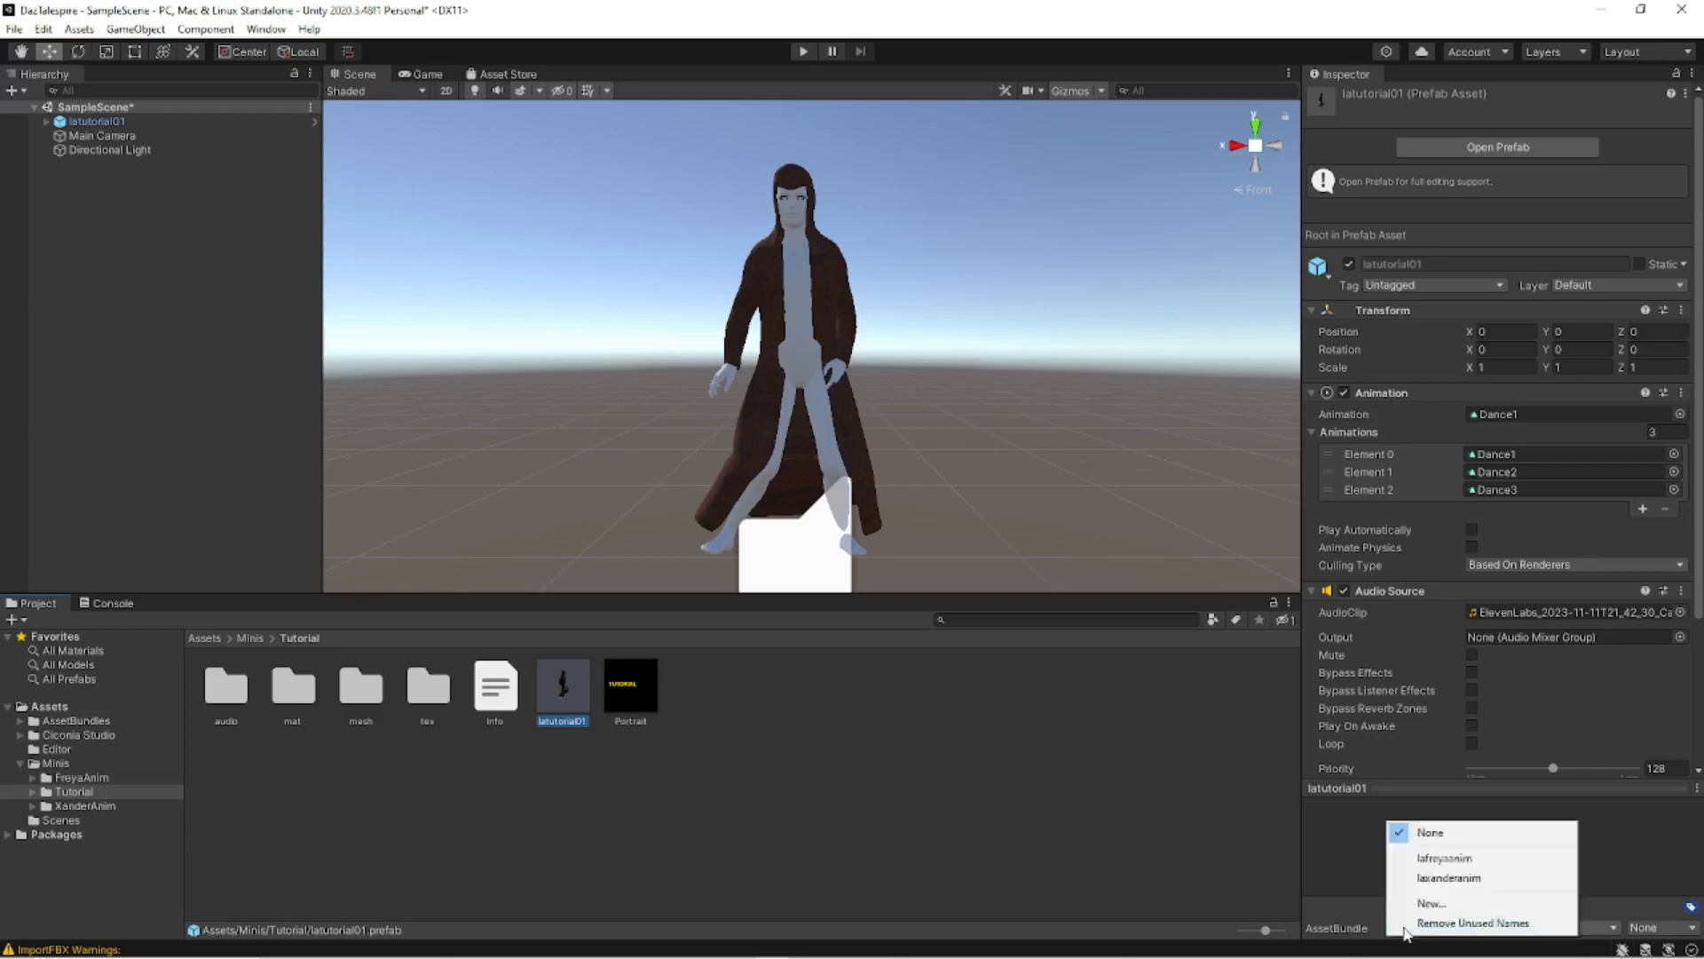
{"action": "left_click", "coordinate": [1406, 928]}
{"action": "left_click", "coordinate": [1419, 930]}
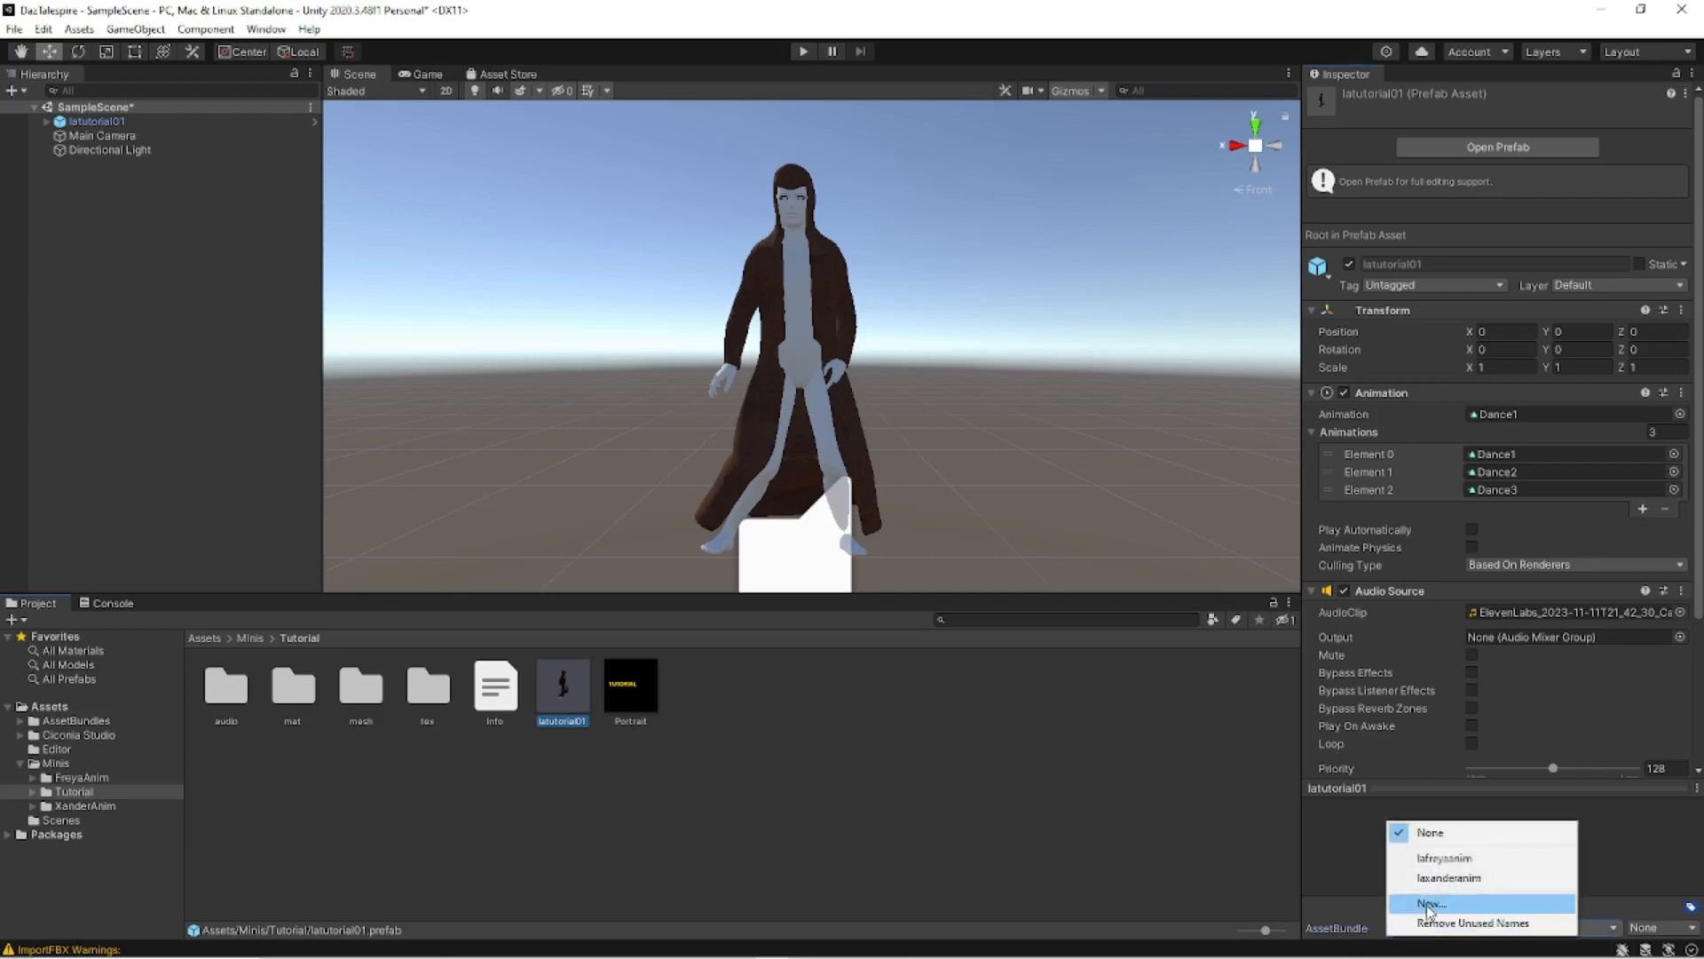
{"action": "left_click", "coordinate": [1426, 903]}
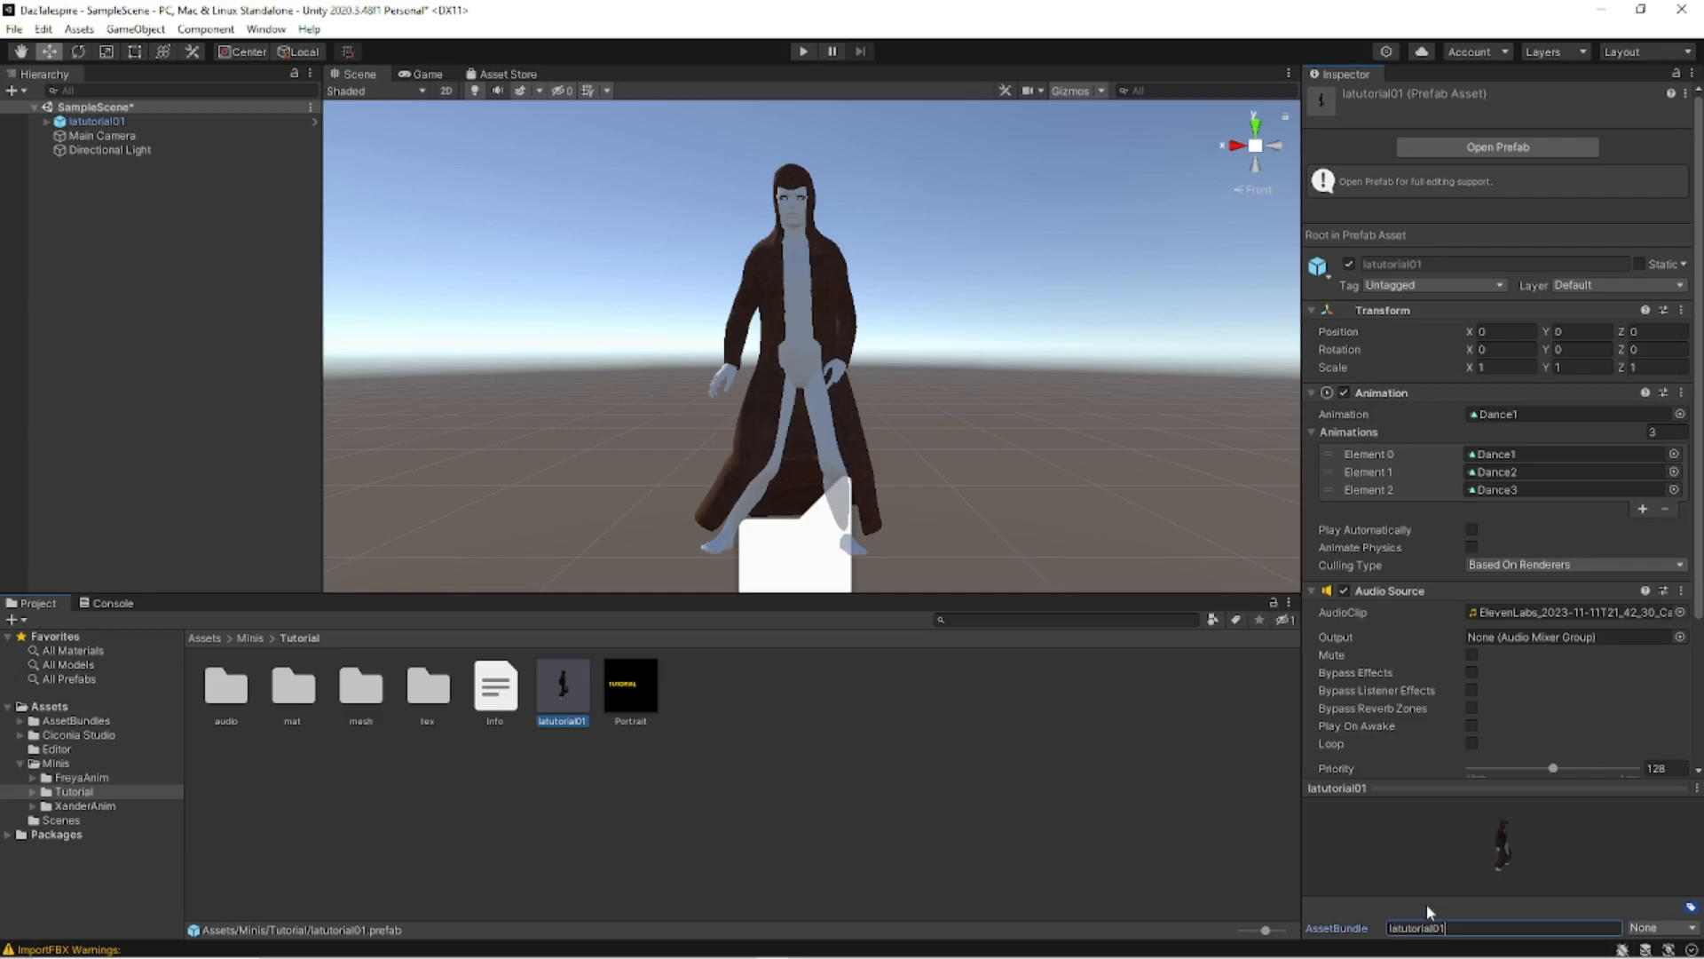
{"action": "left_click", "coordinate": [768, 721]}
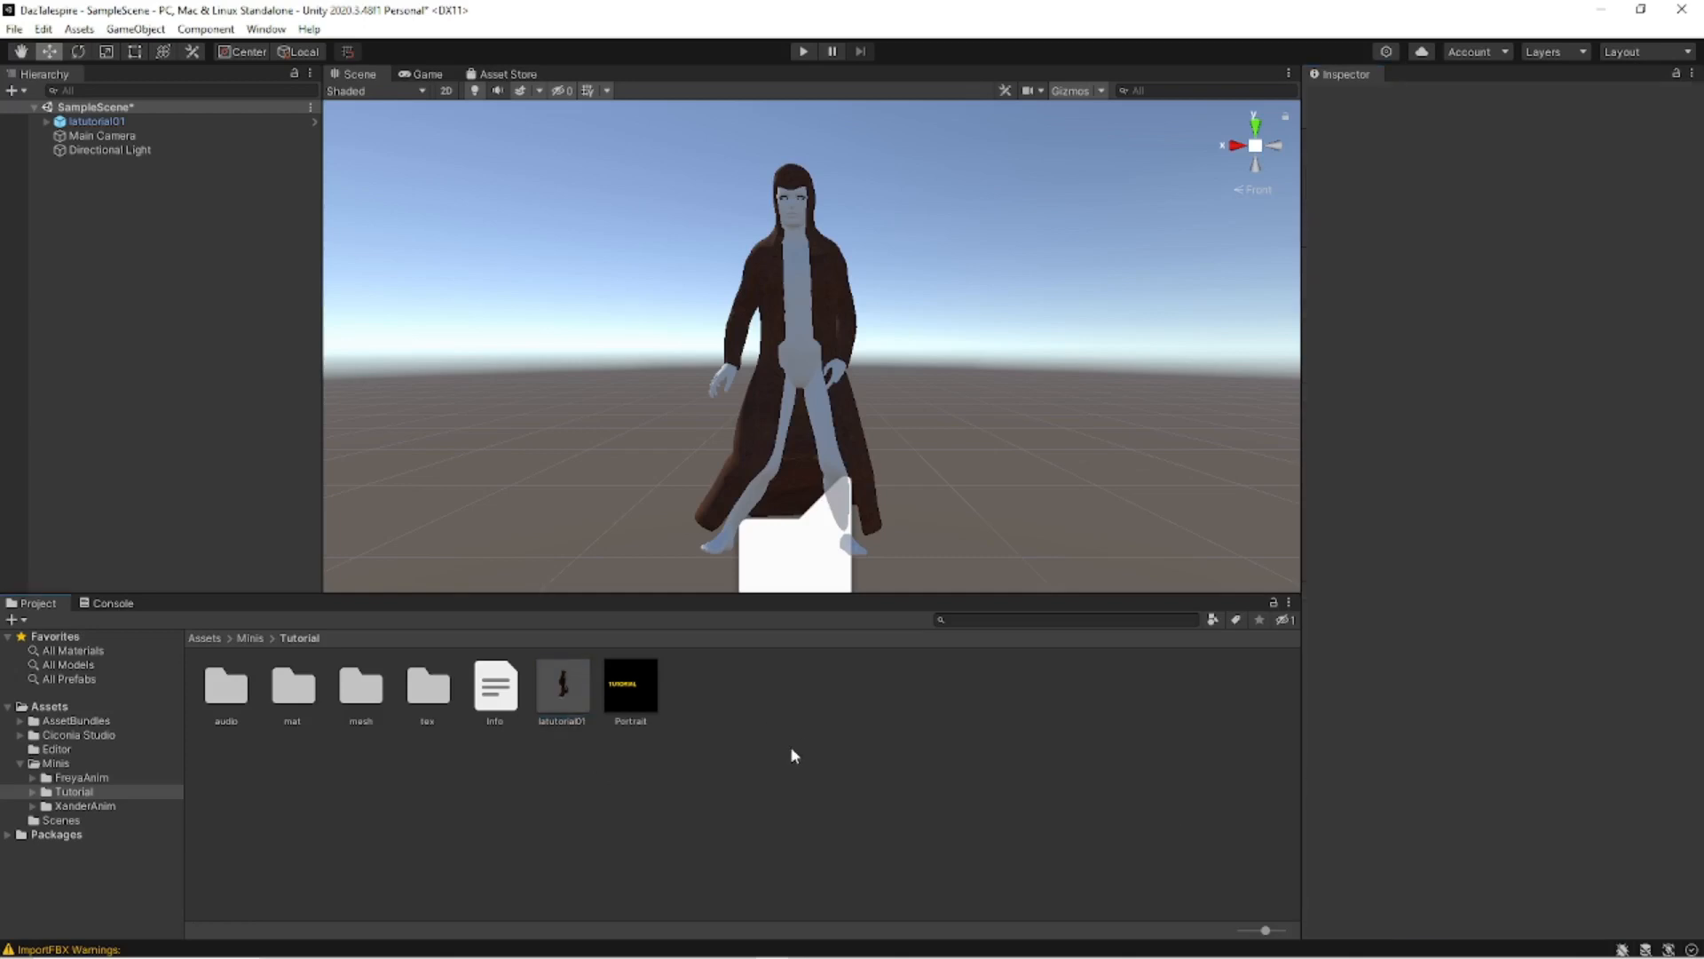
Assign the Portrait texture in the Tutorial folder to the existing latutorial01 AssetBundle.
{"action": "left_click", "coordinate": [635, 704]}
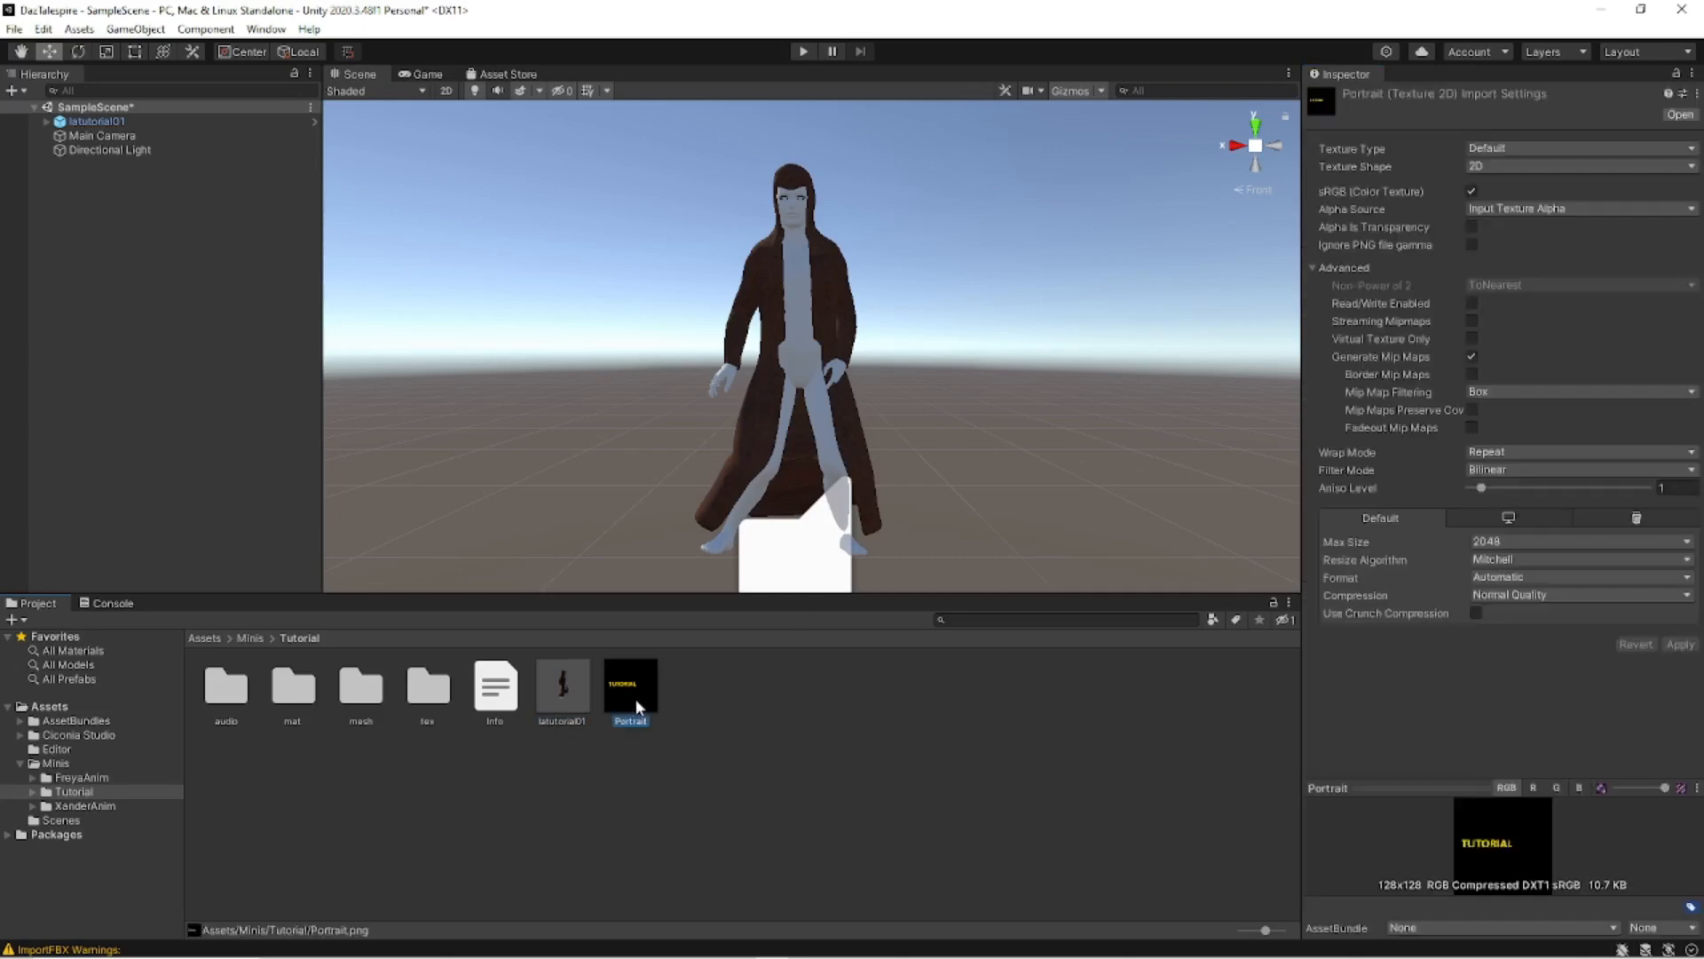
{"action": "left_click", "coordinate": [577, 708]}
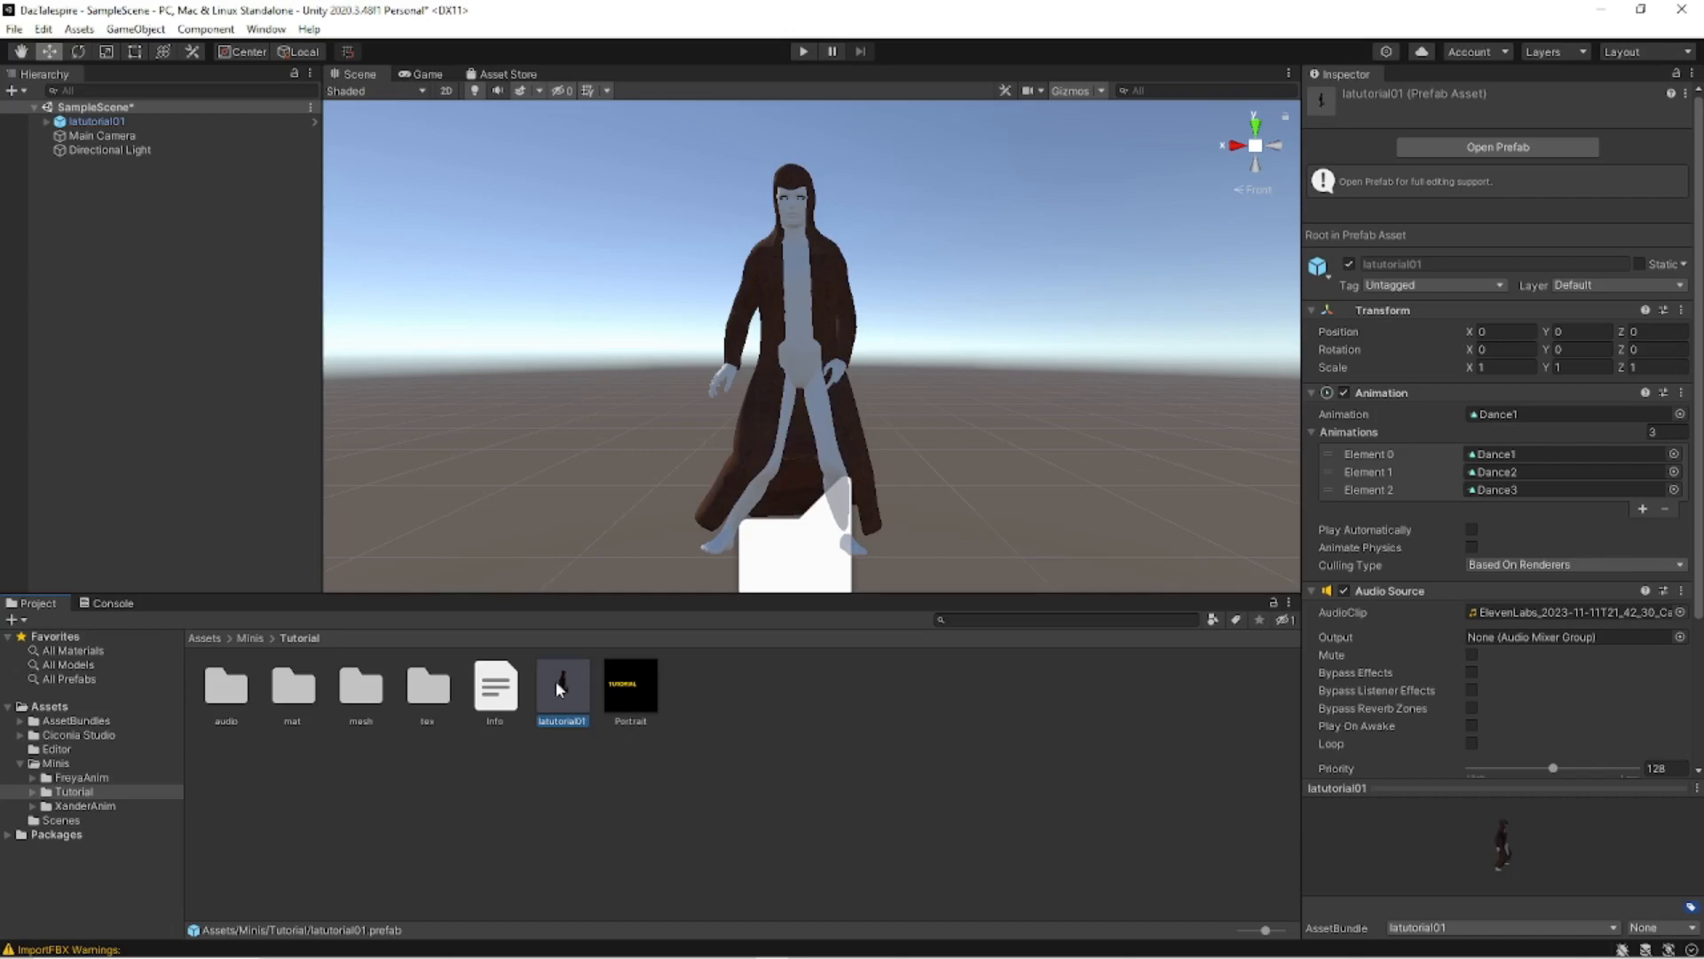
{"action": "left_click", "coordinate": [653, 685]}
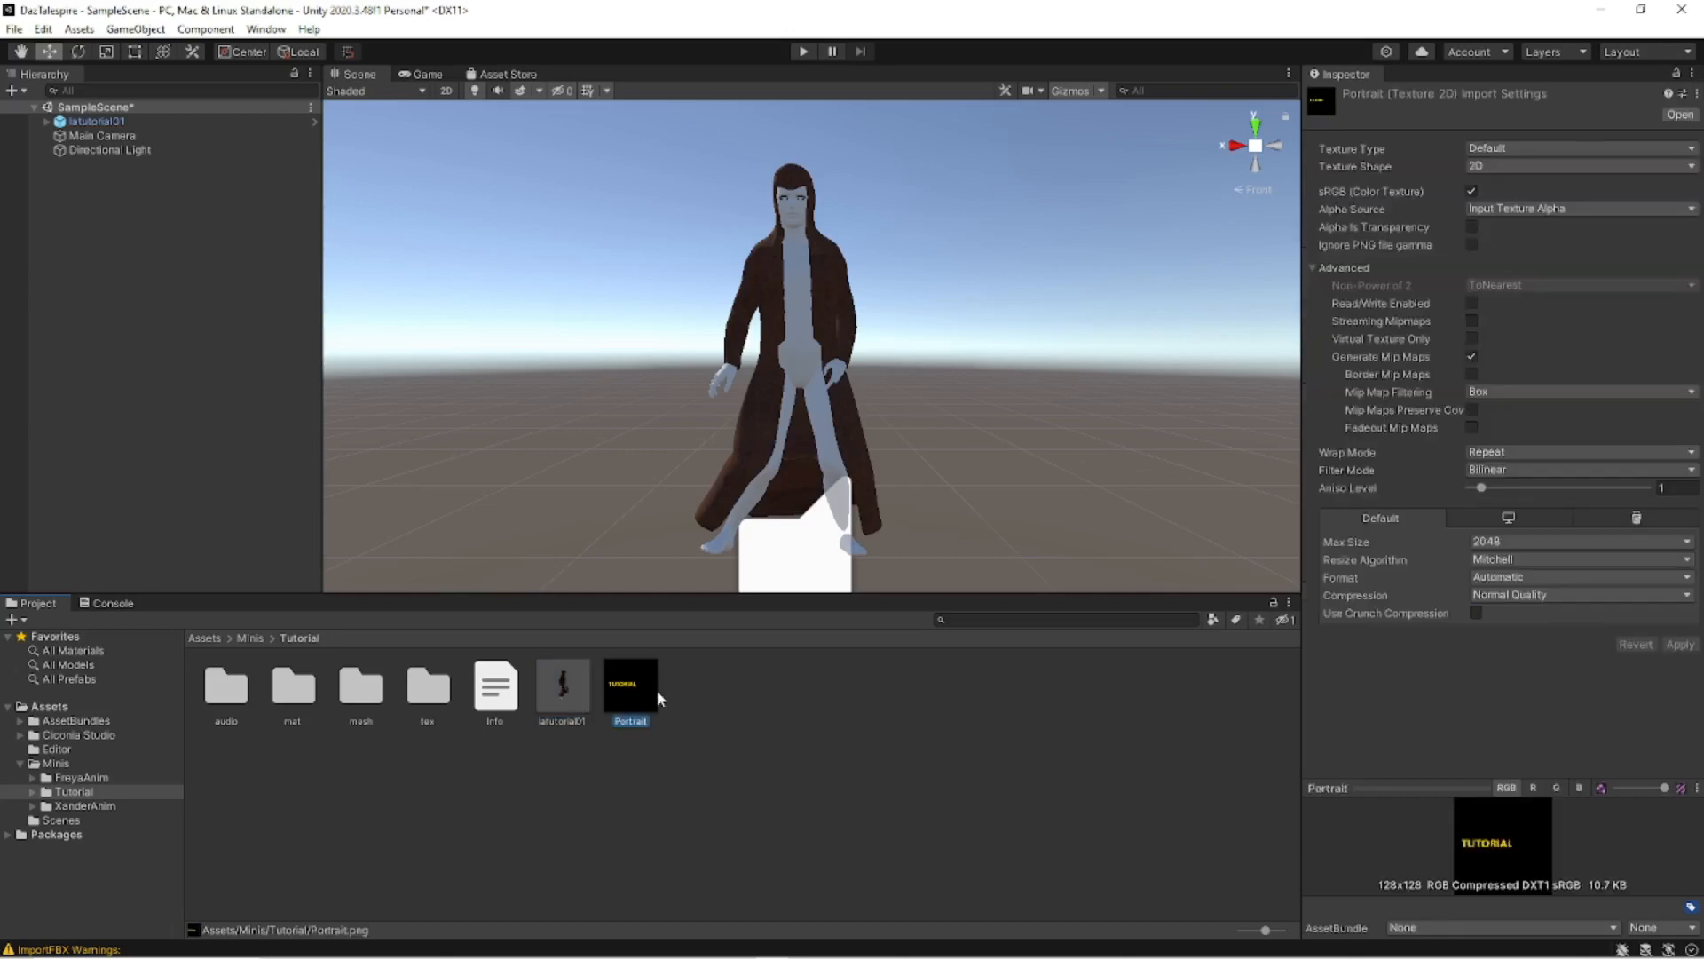
{"action": "left_click", "coordinate": [1409, 926]}
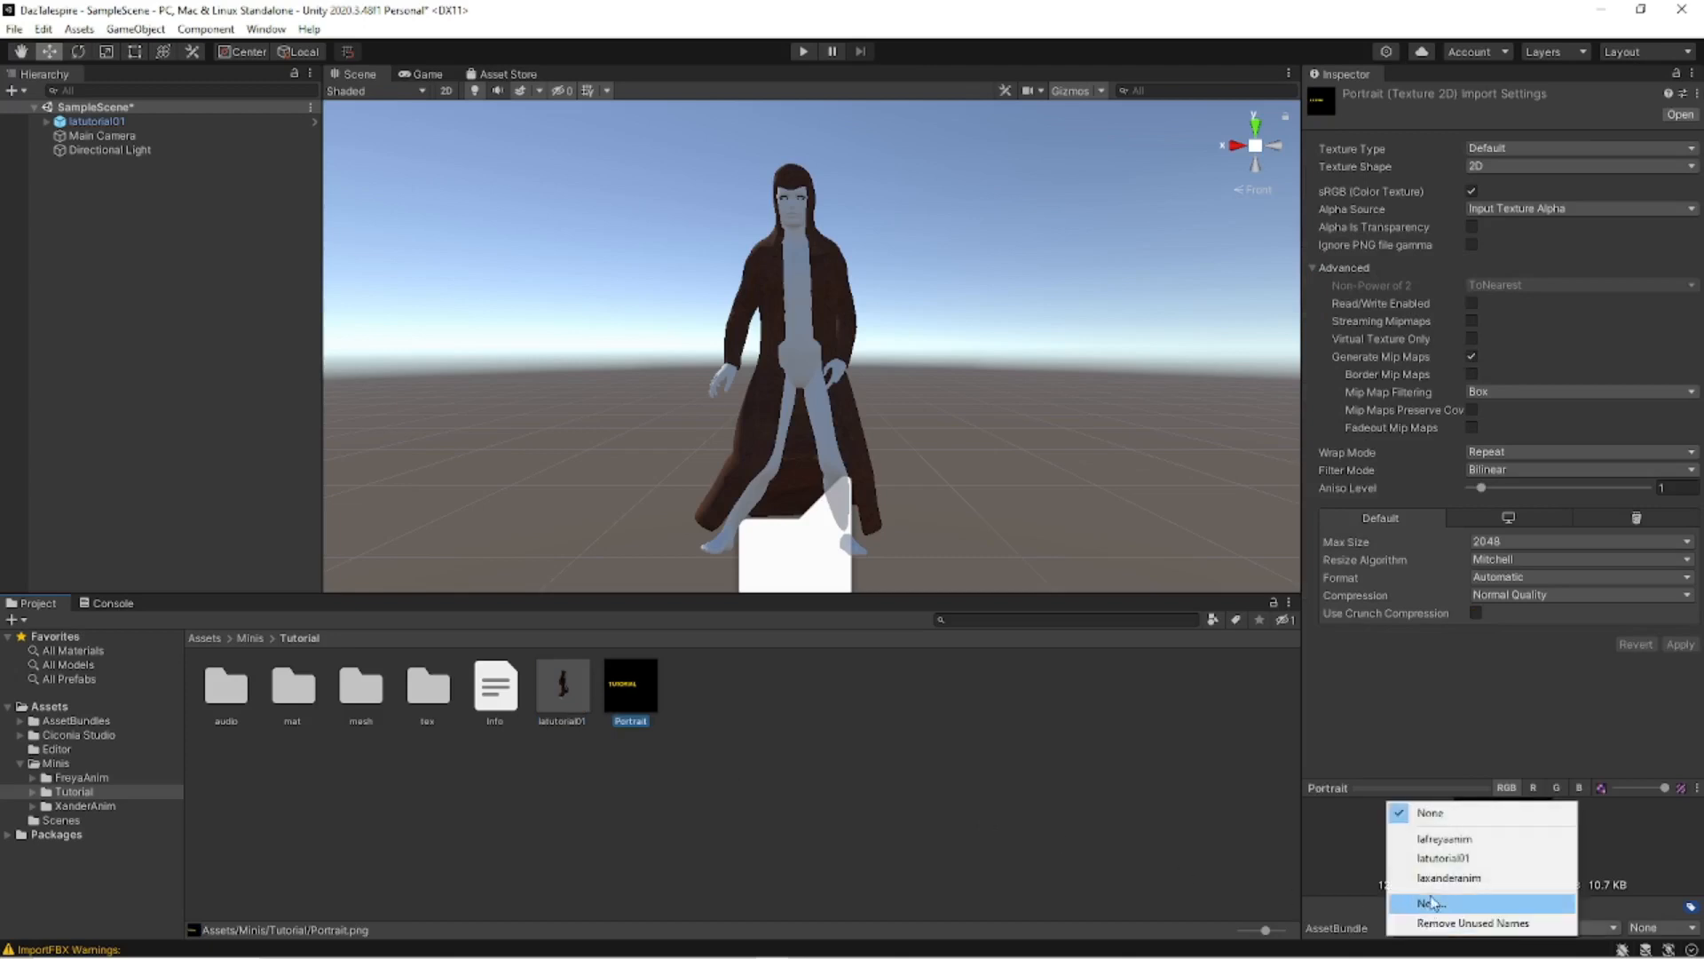
{"action": "left_click", "coordinate": [1459, 859]}
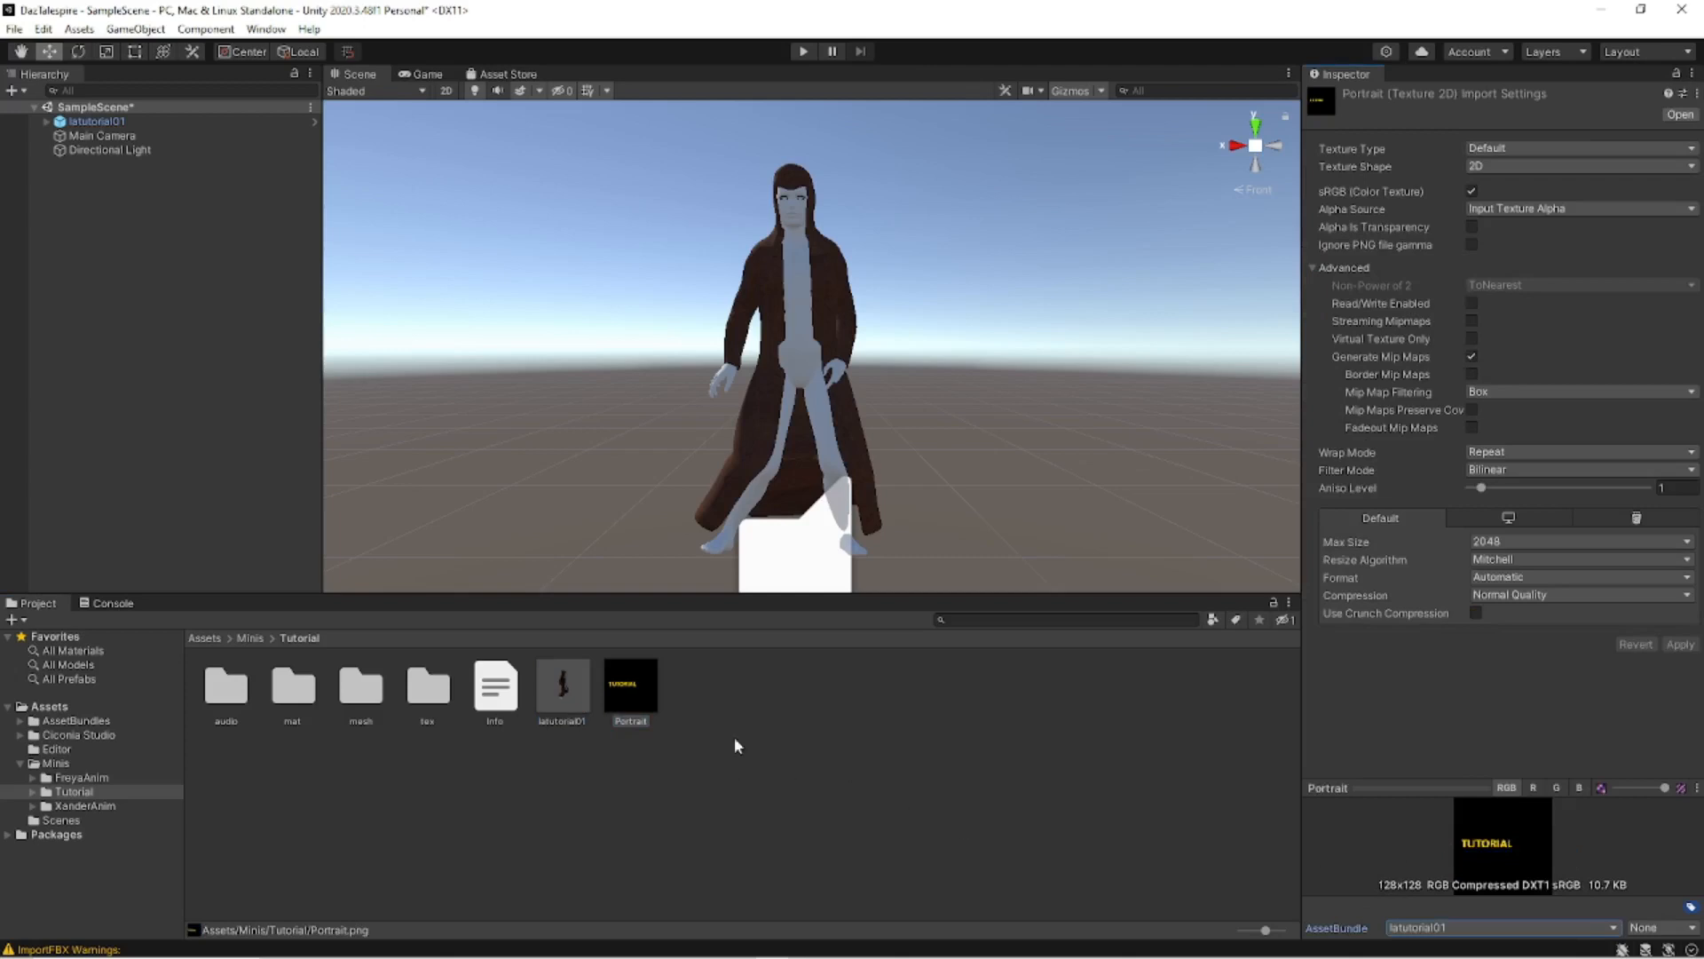
Set the Portrait texture's compression to None, enable Read/Write and apply the import settings.
{"action": "left_click", "coordinate": [1536, 594]}
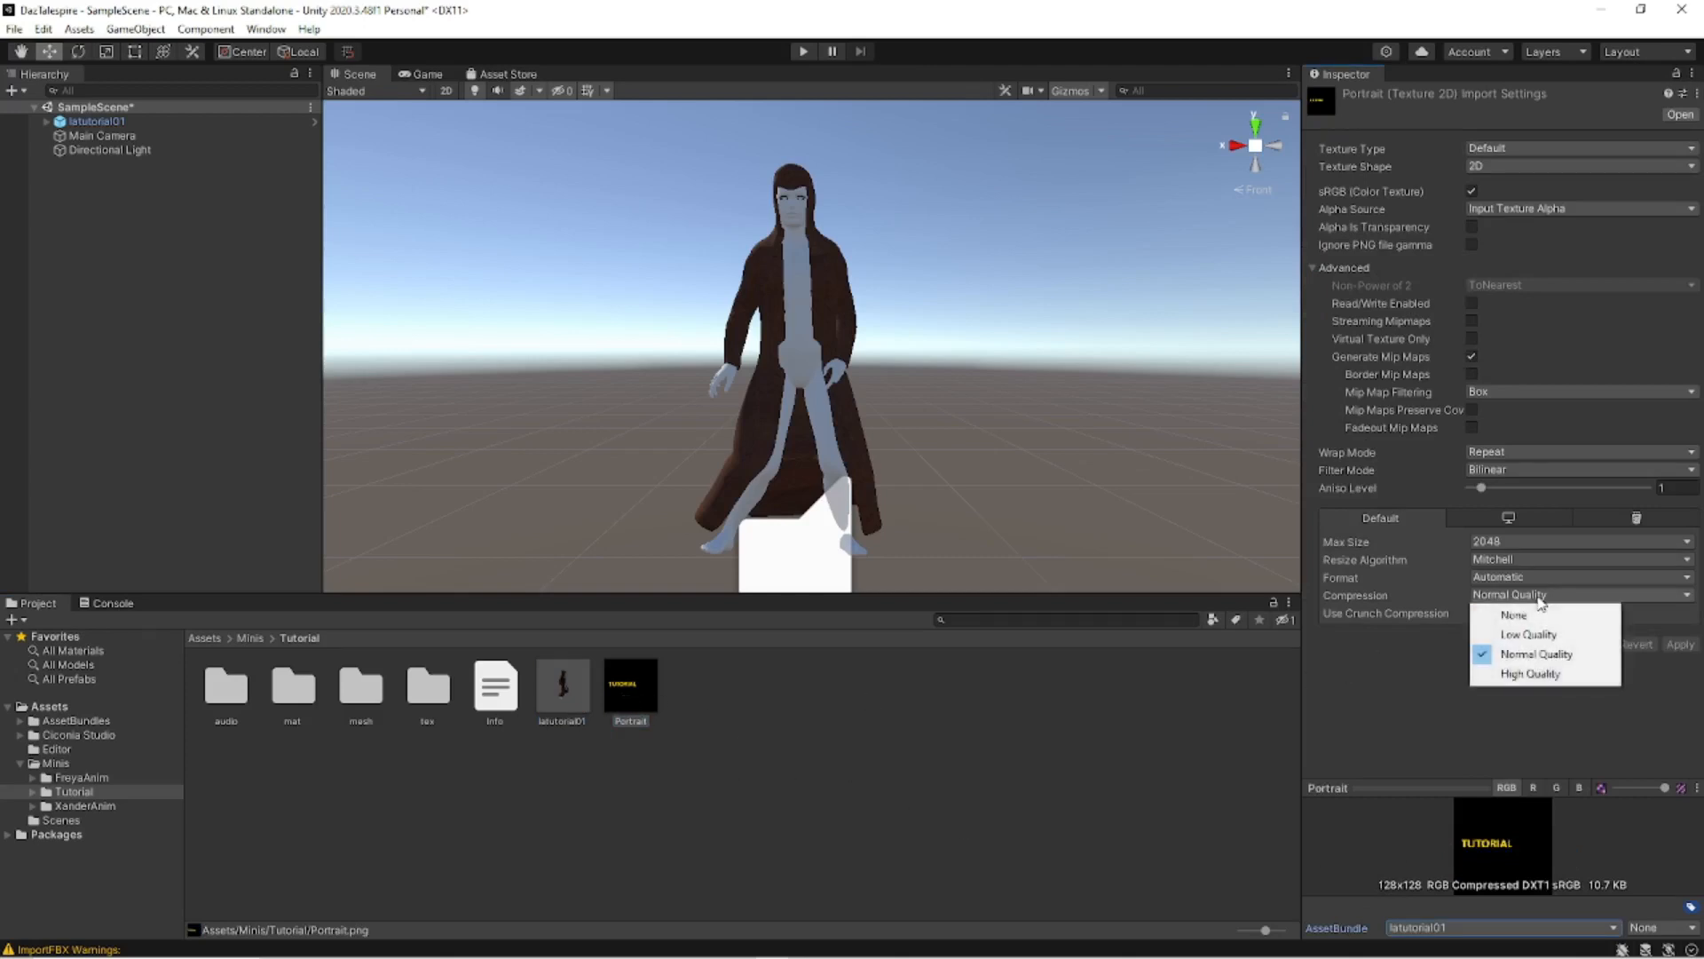
{"action": "left_click", "coordinate": [1527, 618]}
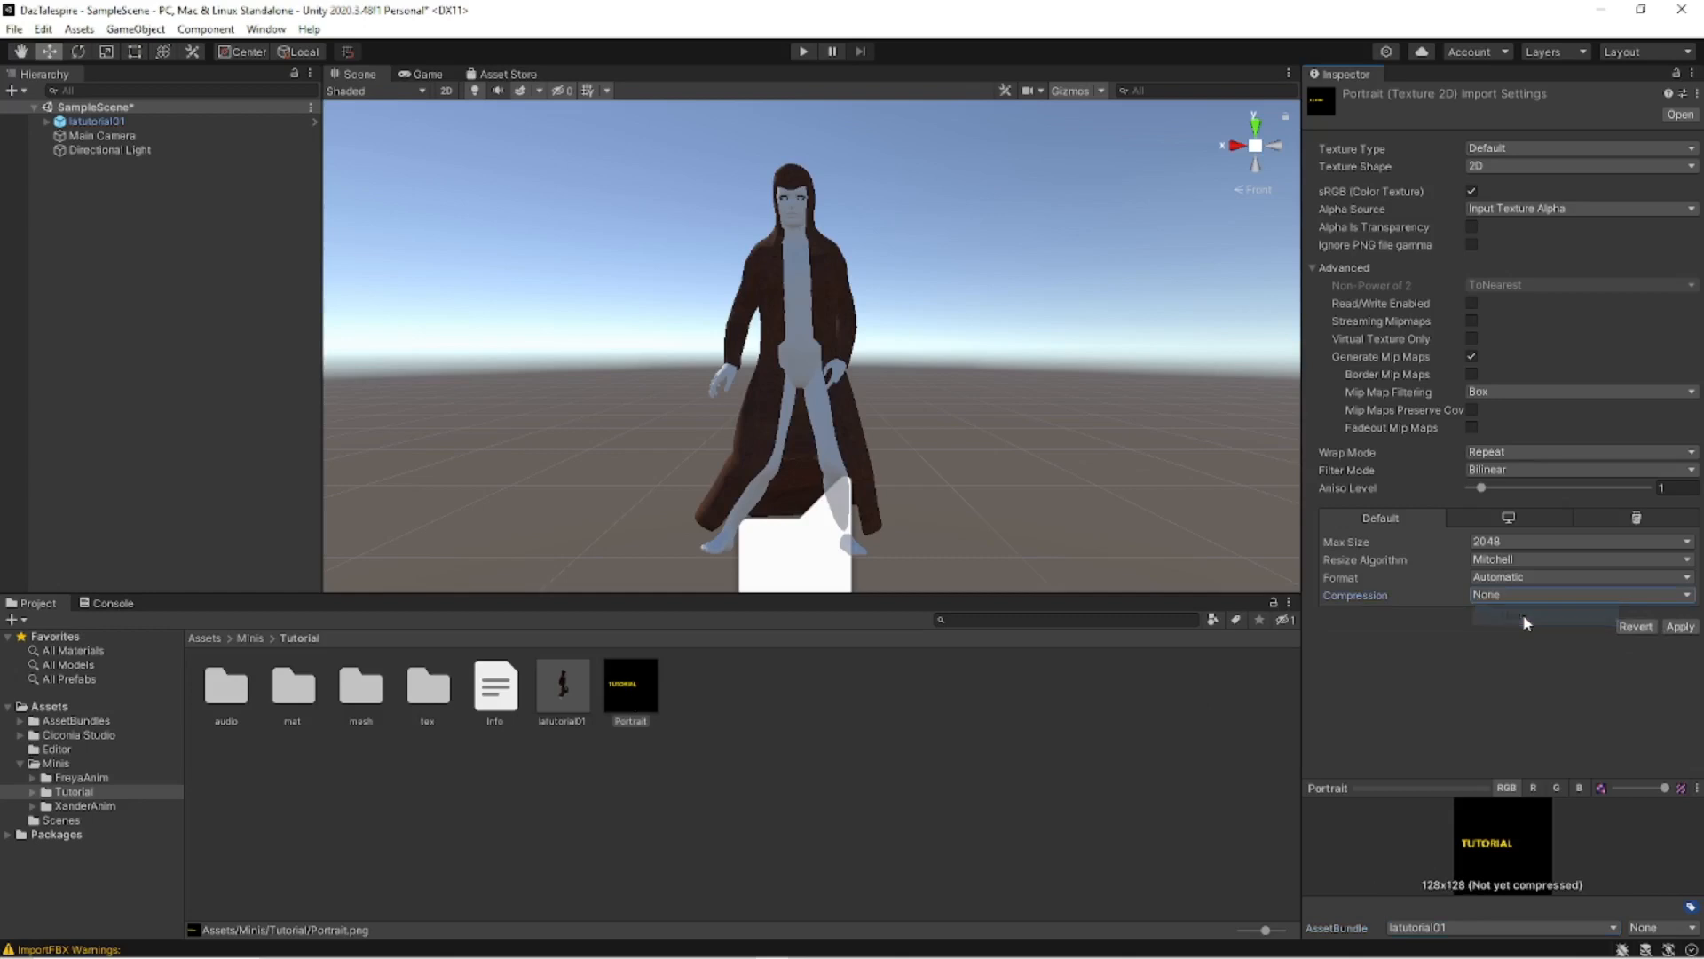
{"action": "left_click", "coordinate": [1472, 303]}
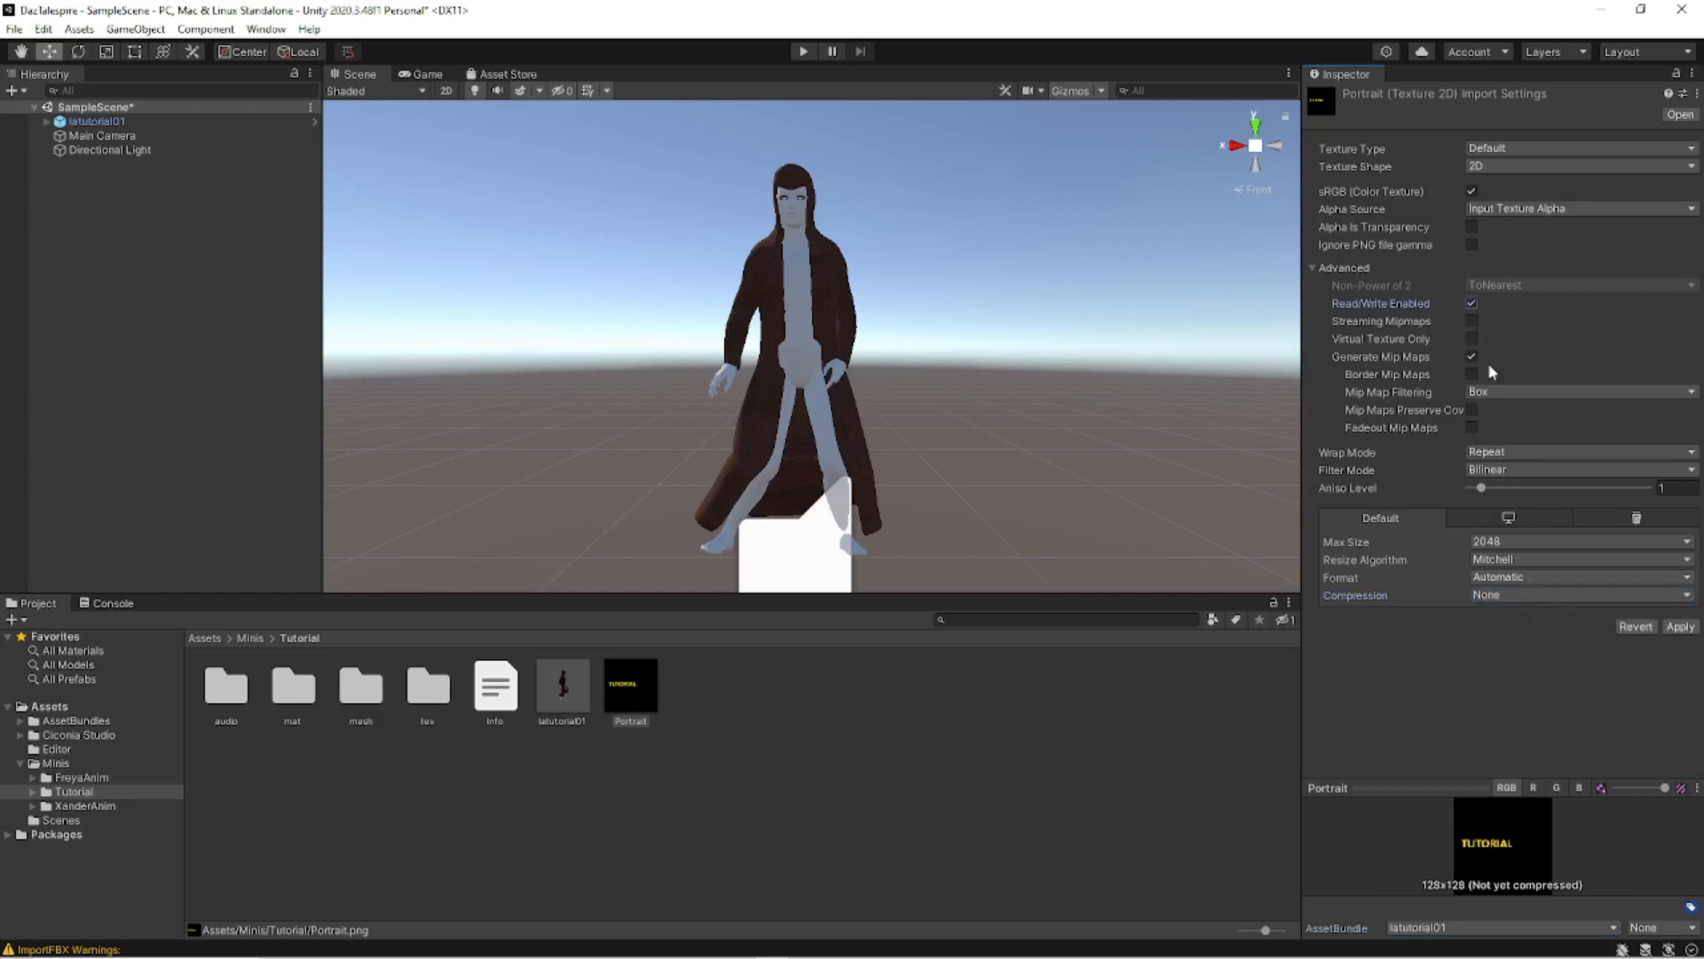
{"action": "left_click", "coordinate": [1680, 626]}
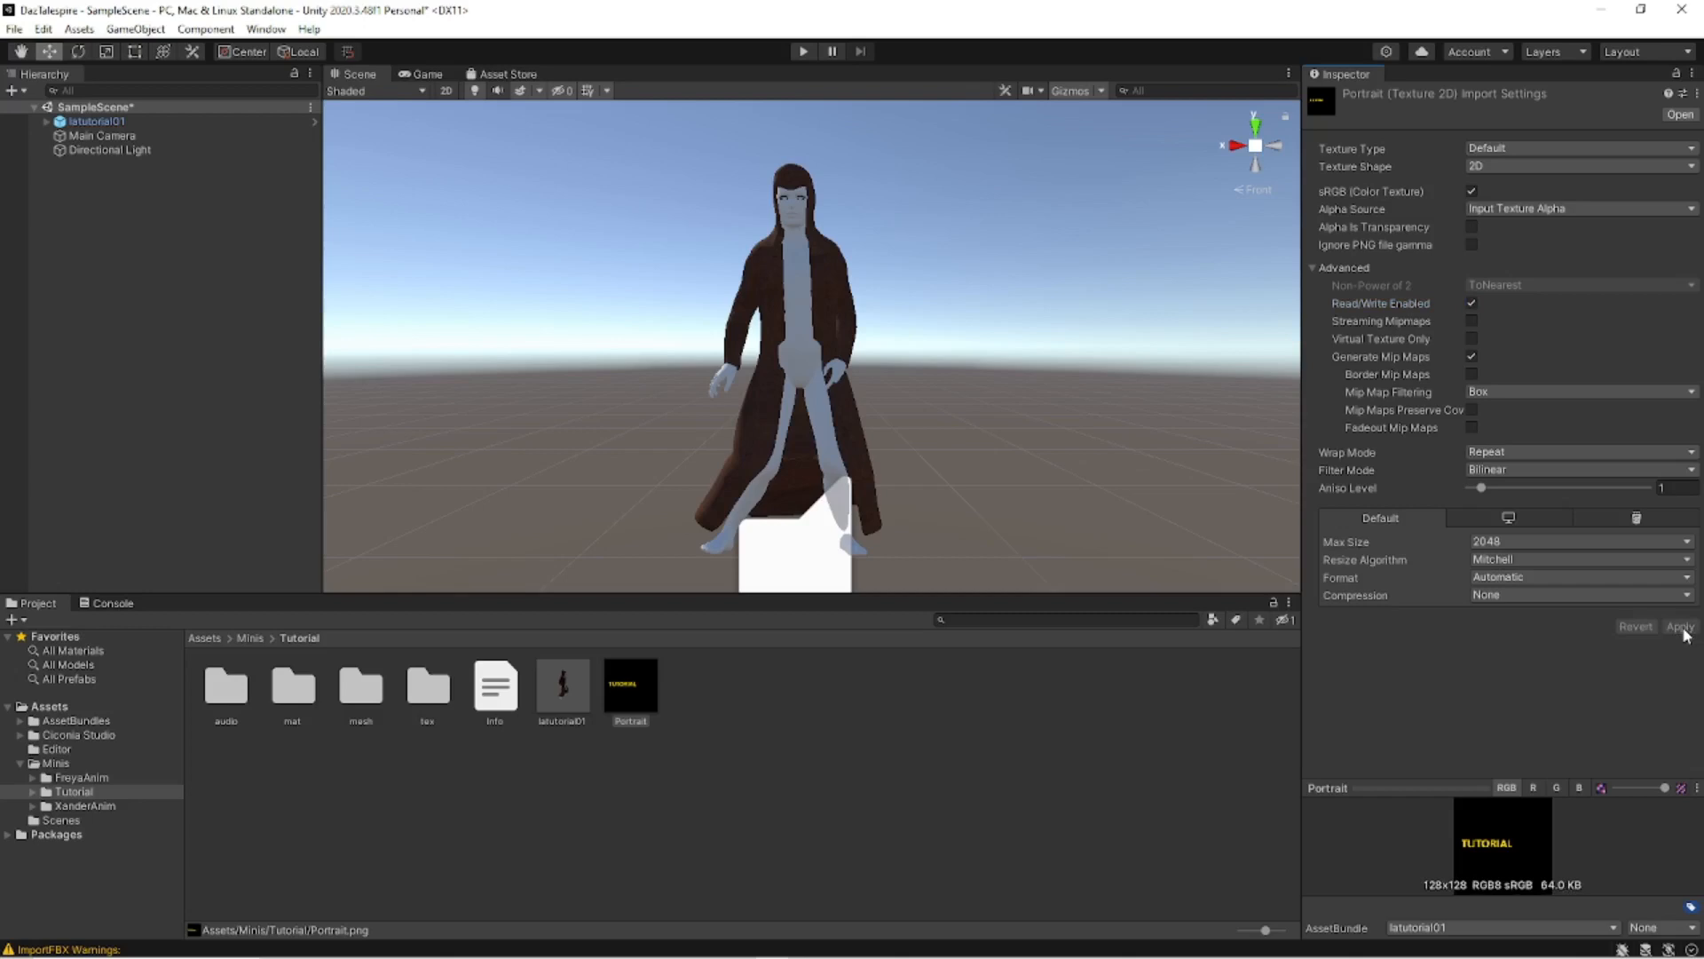
Open the Tutorial folder's Info text file in Notepad++ and change the name value to Tutotial1.
{"action": "left_click", "coordinate": [480, 706]}
{"action": "double_click", "coordinate": [480, 705]}
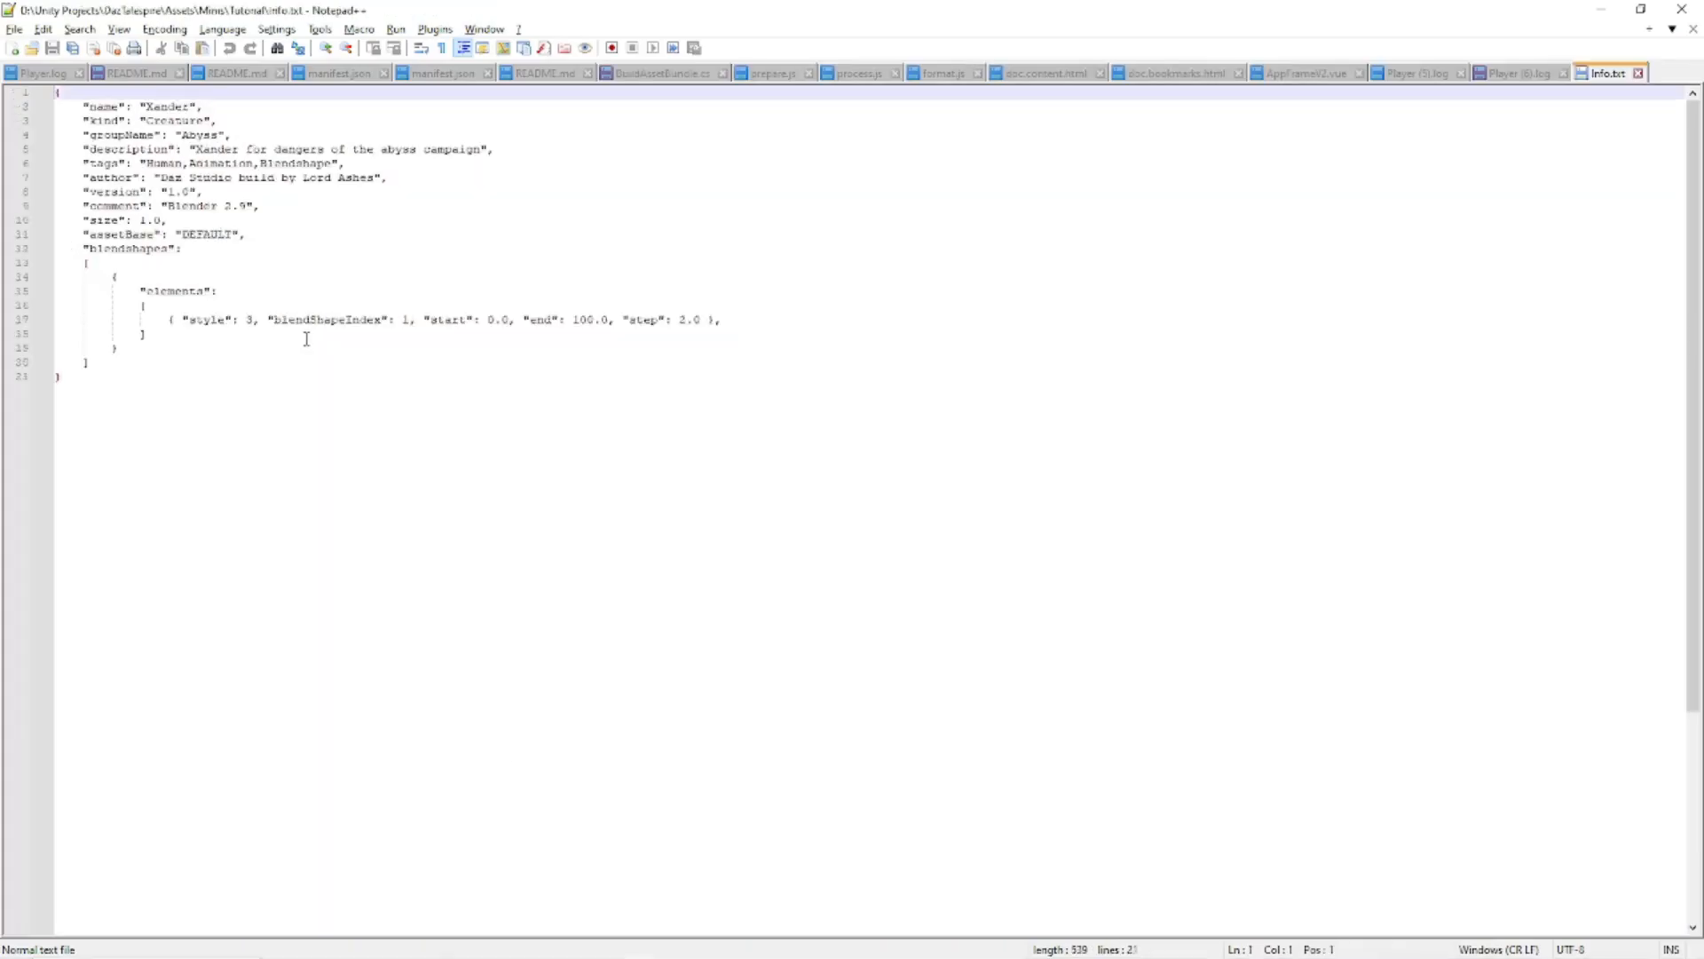
{"action": "left_click", "coordinate": [178, 134]}
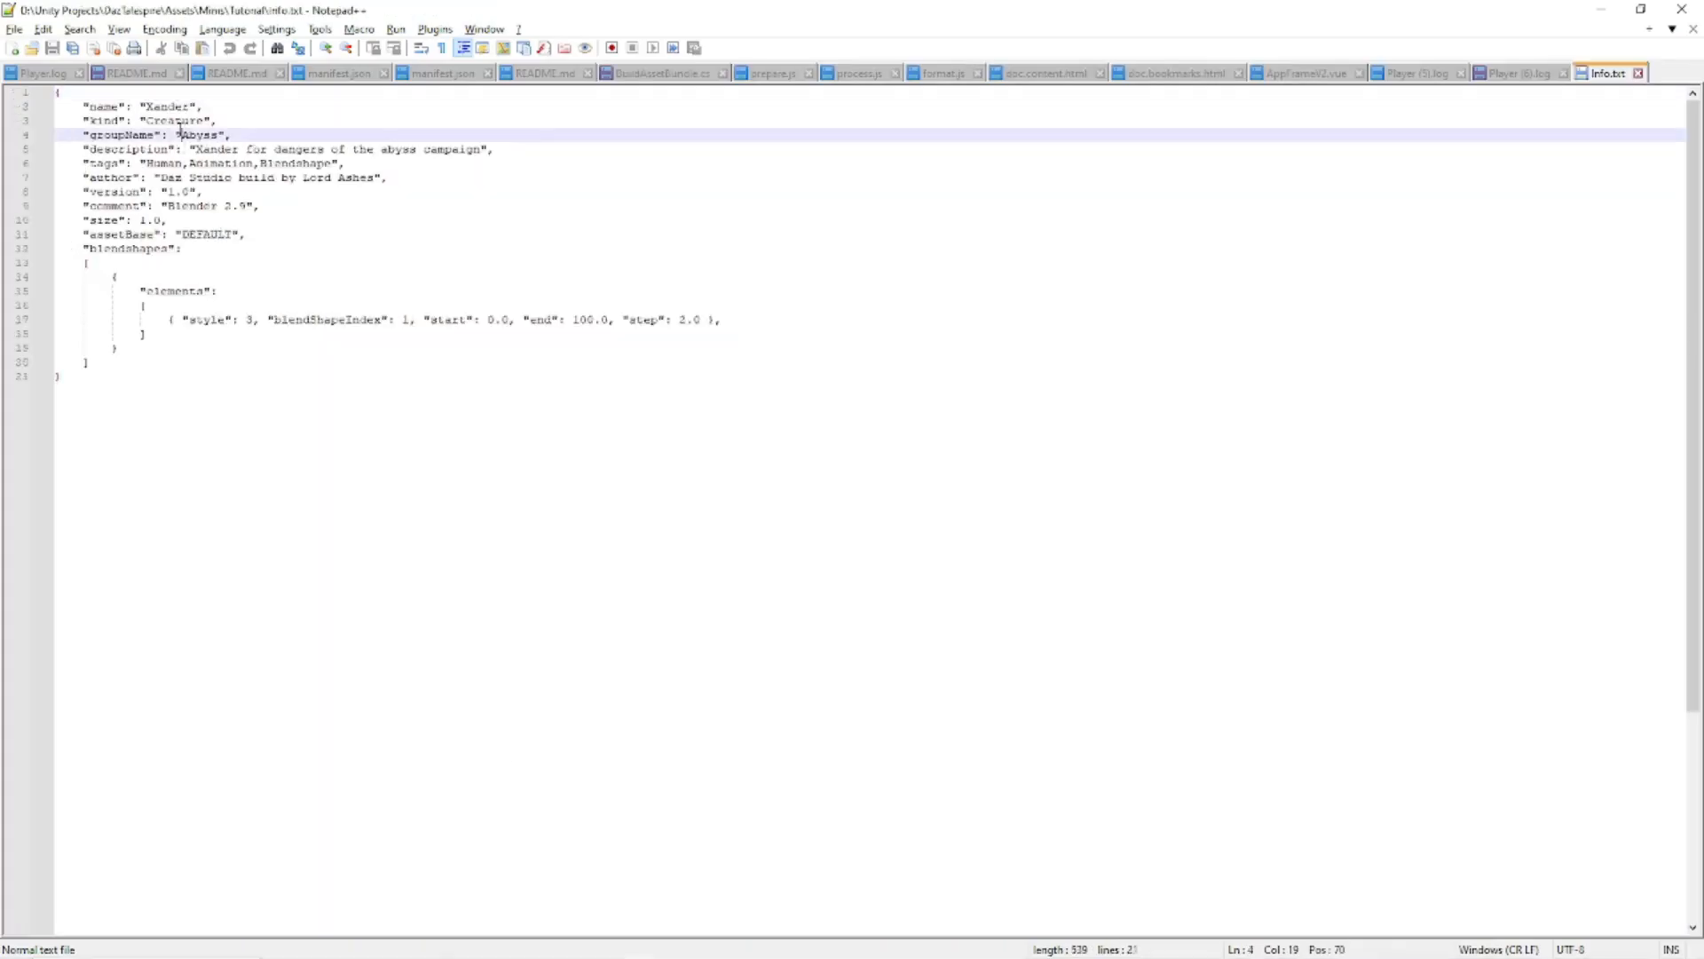
{"action": "key", "text": "Up"}
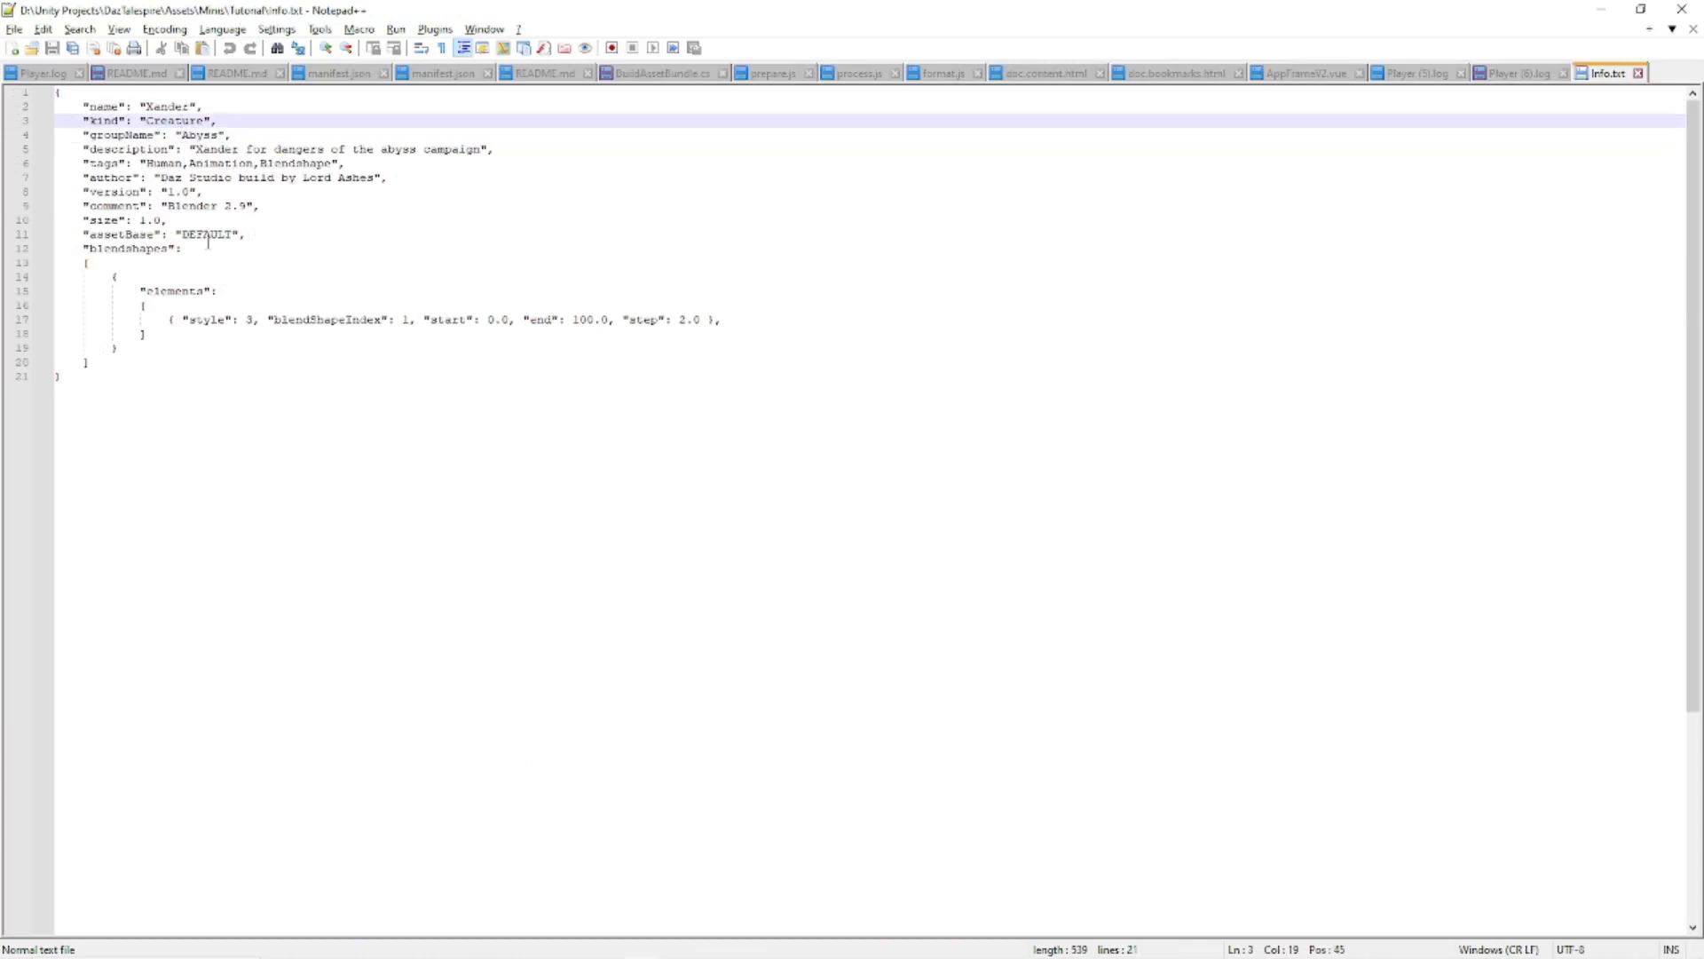
{"action": "key", "text": "Up"}
{"action": "key", "text": "Left"}
{"action": "key", "text": "shift+Right"}
{"action": "key", "text": "shift+Right"}
{"action": "key", "text": "shift+Right"}
{"action": "key", "text": "shift+Right"}
{"action": "key", "text": "shift+Right"}
{"action": "key", "text": "shift+Right"}
{"action": "key", "text": "shift+Right"}
{"action": "key", "text": "shift+Left"}
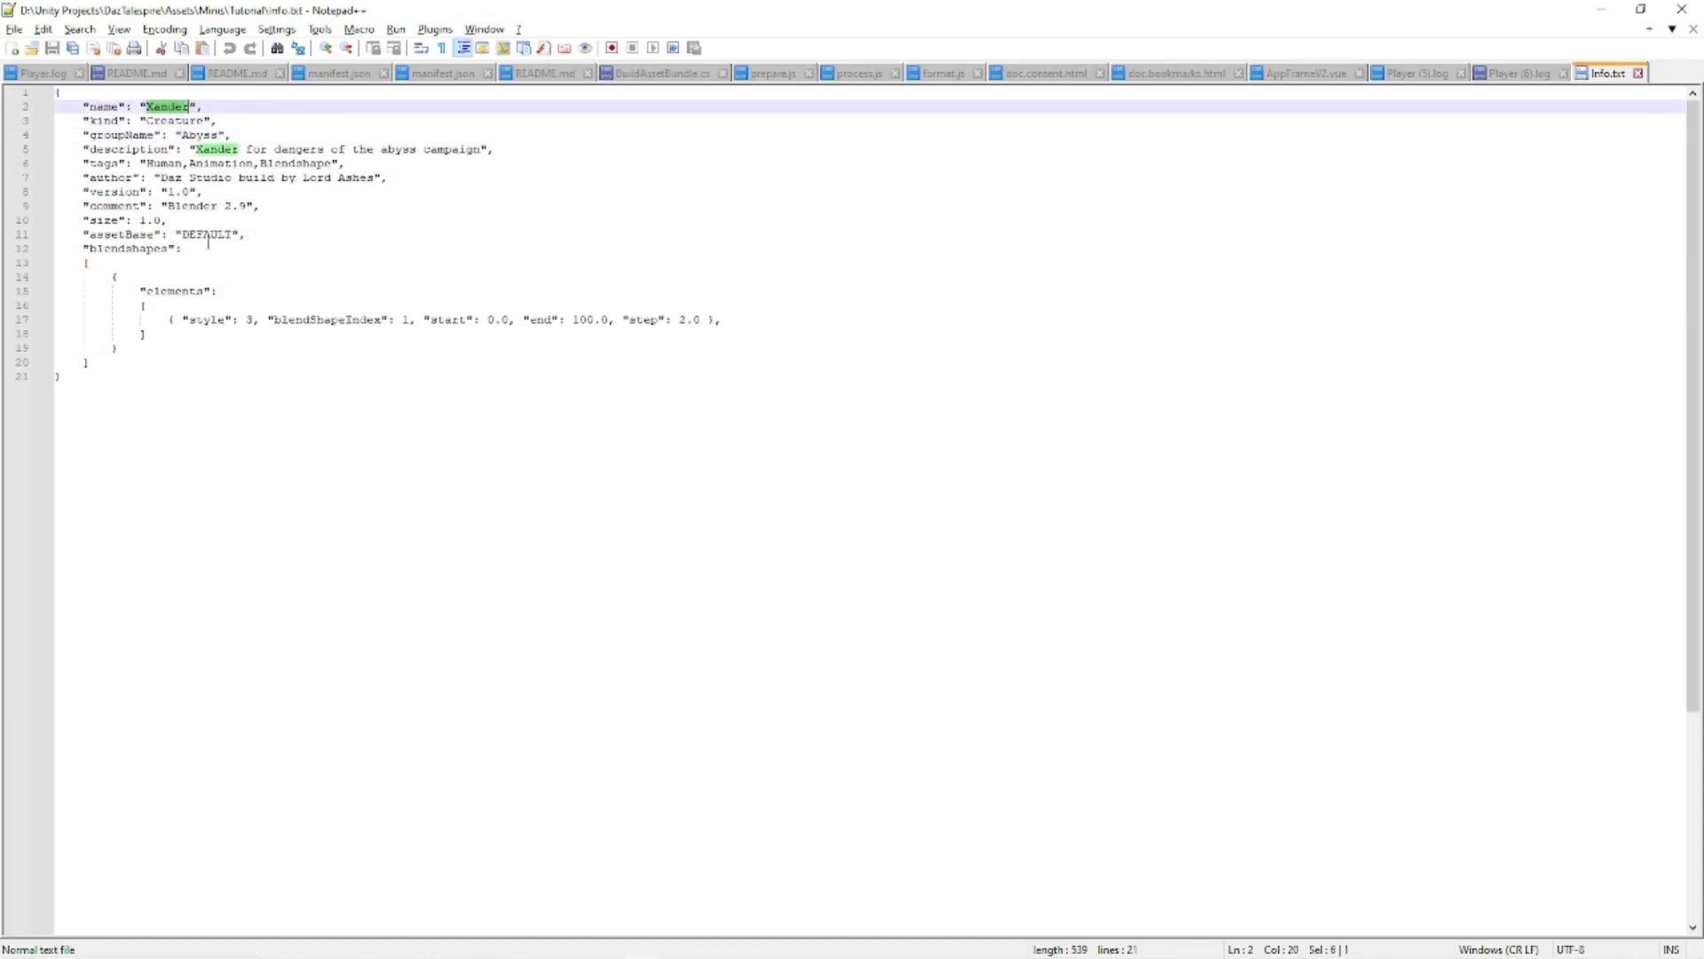
{"action": "type", "text": "Tuto"}
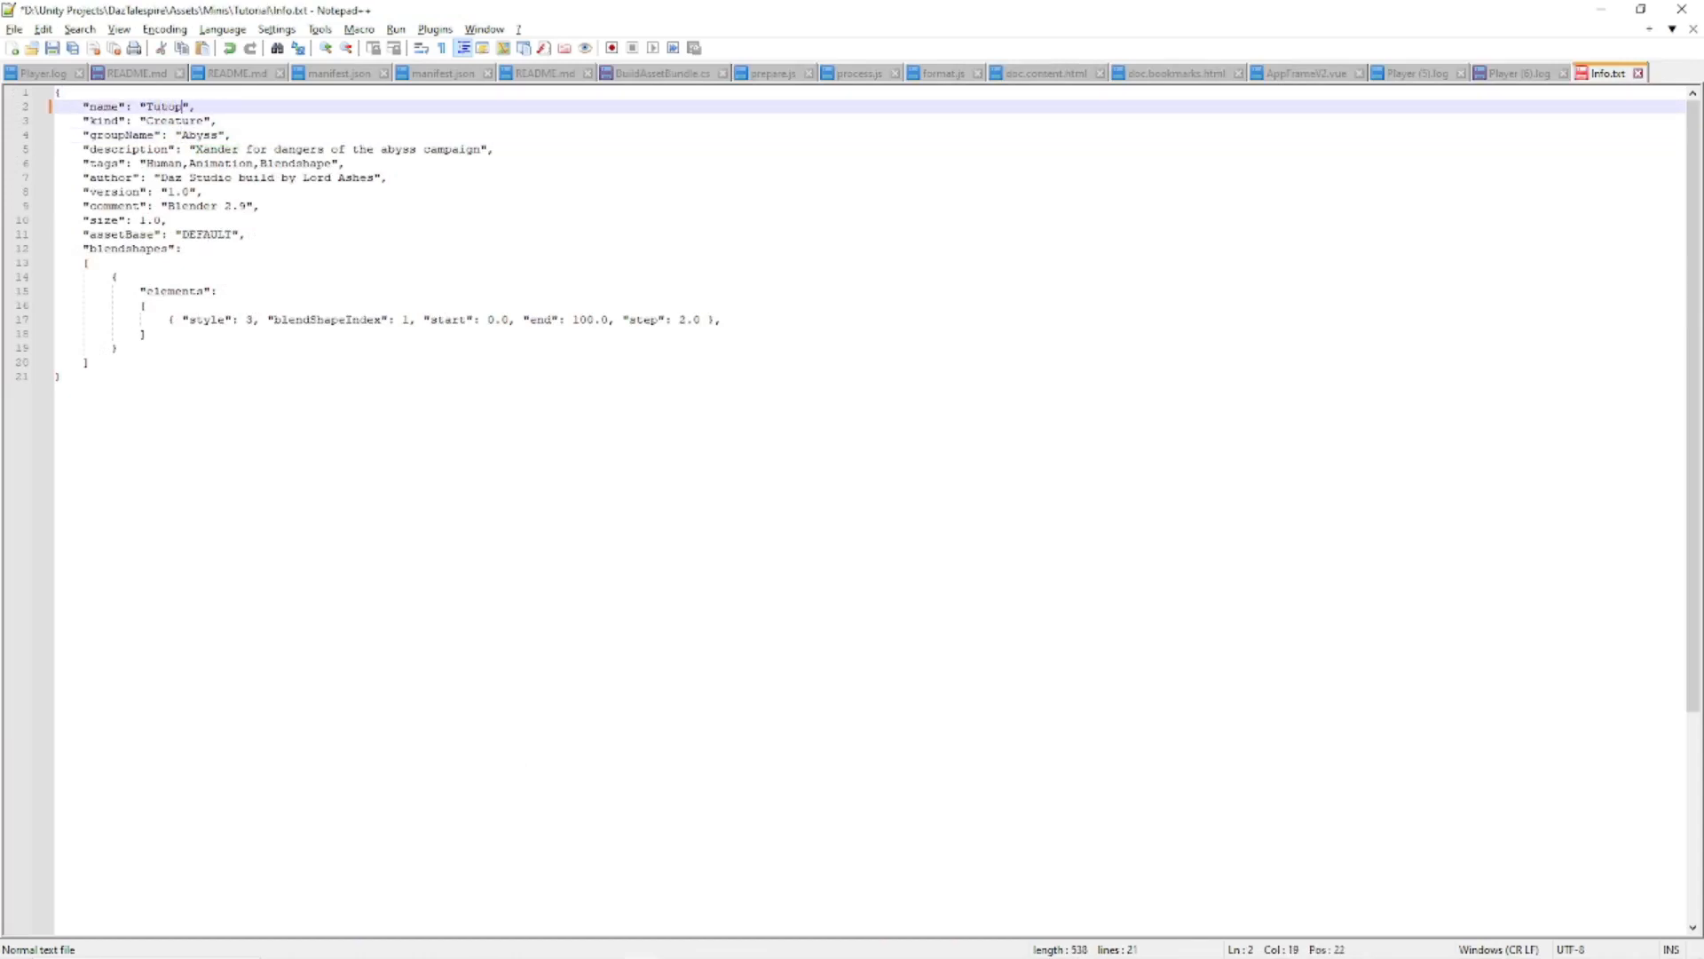
{"action": "type", "text": "rial1"}
Replace the groupName value in Info.txt with Tutorial.
{"action": "key", "text": "Down"}
{"action": "key", "text": "Down"}
{"action": "key", "text": "Down"}
{"action": "key", "text": "Down"}
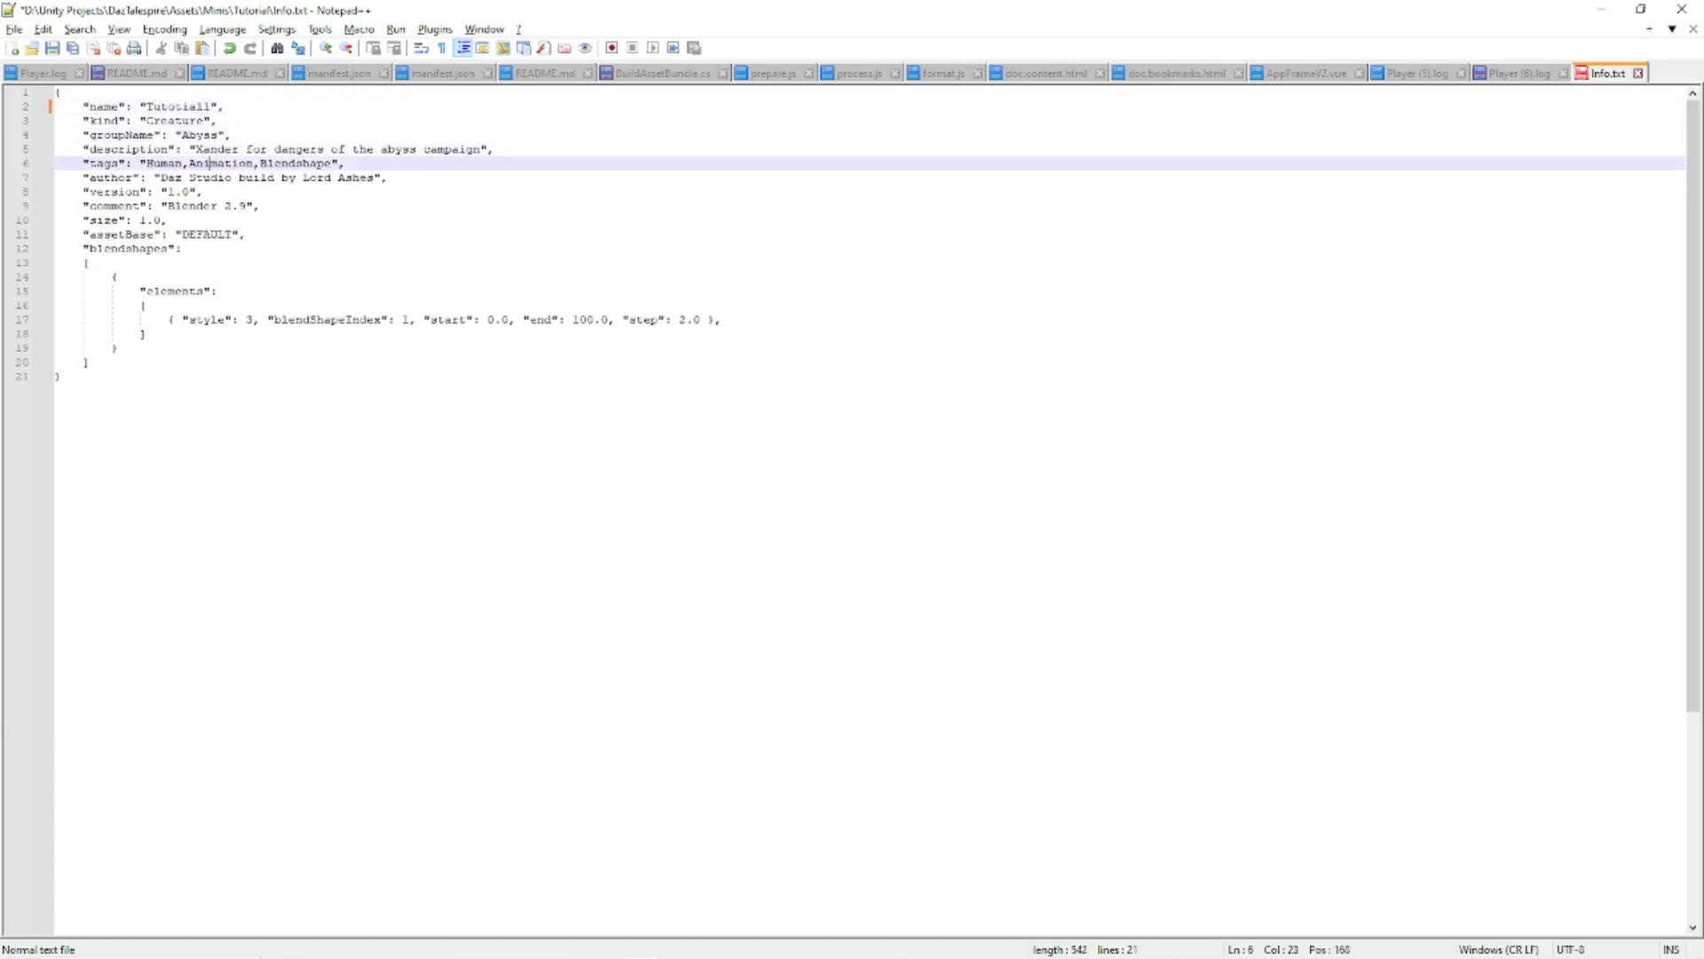
{"action": "key", "text": "Up"}
{"action": "key", "text": "Up"}
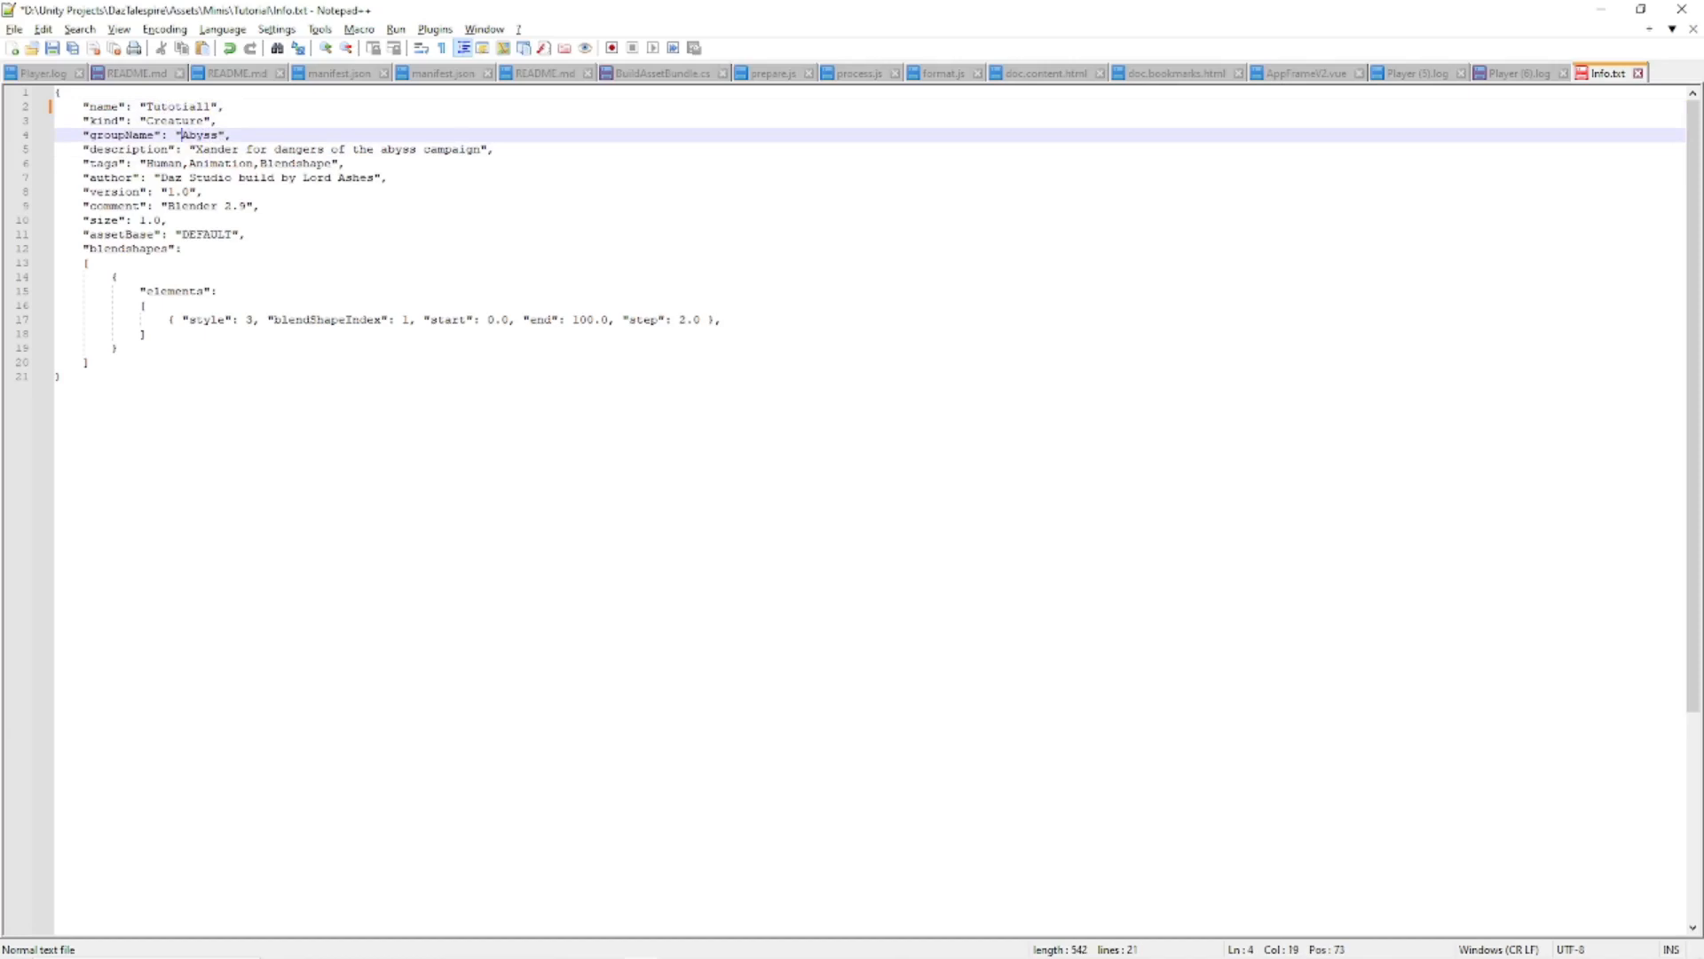
{"action": "key", "text": "ctrl+shift+Right"}
{"action": "type", "text": "Tut"}
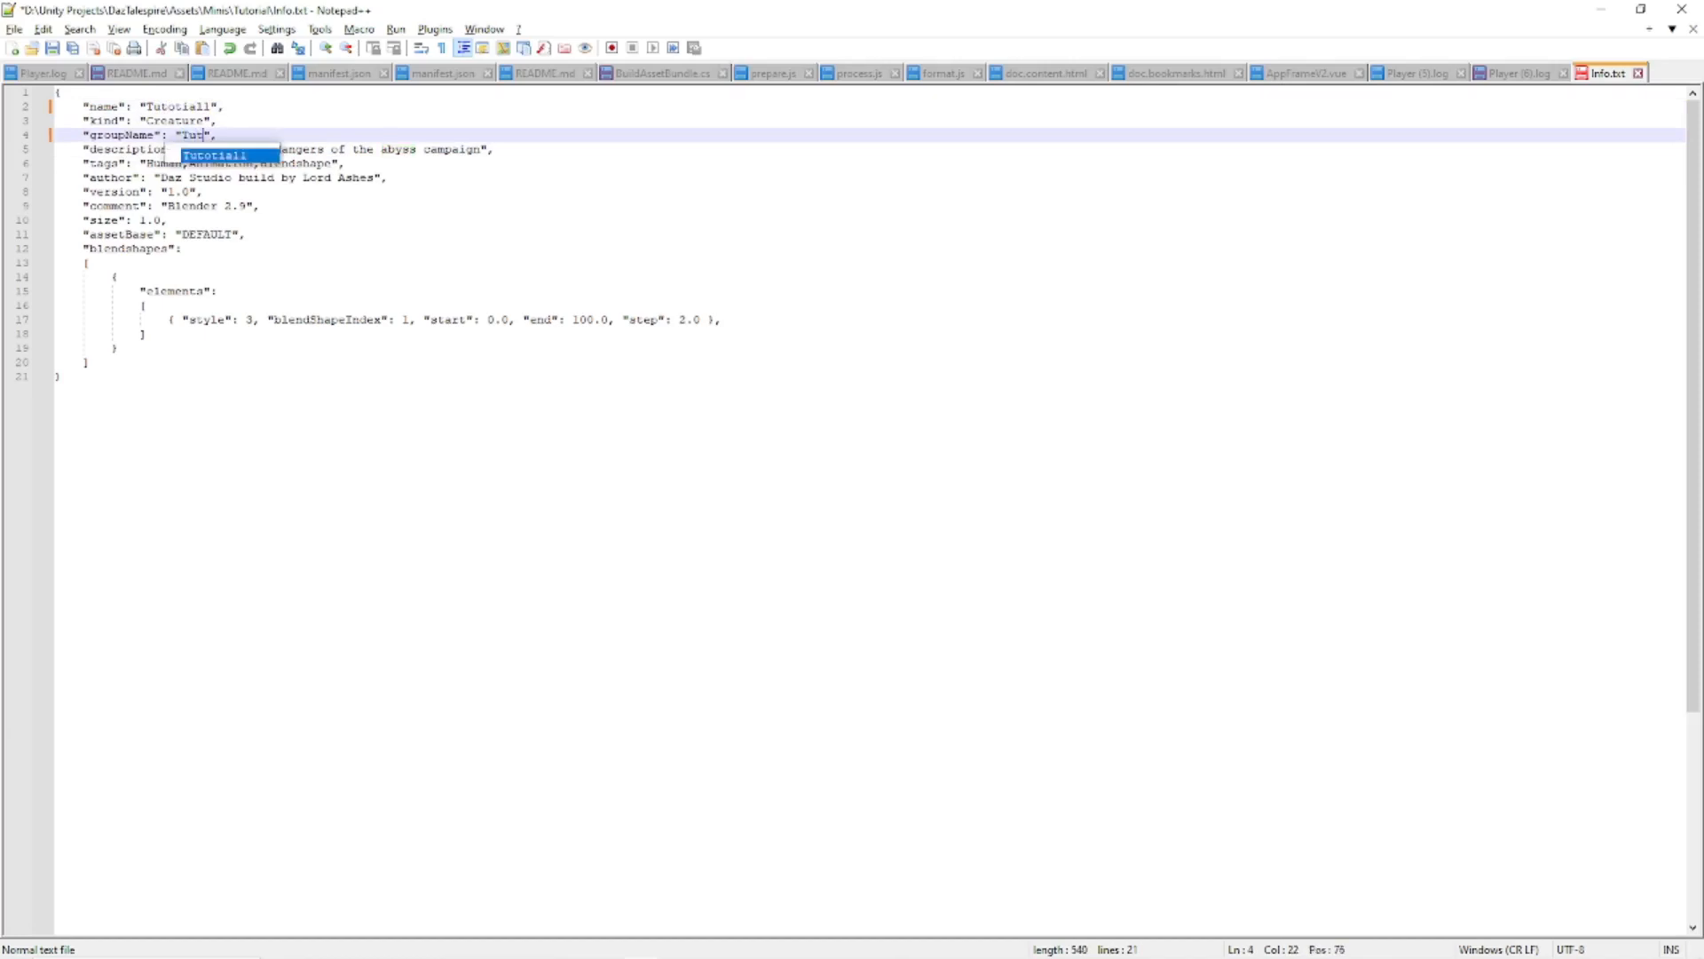
{"action": "type", "text": "orial"}
Replace the whole description value in Info.txt with Tutorial.
{"action": "key", "text": "Down"}
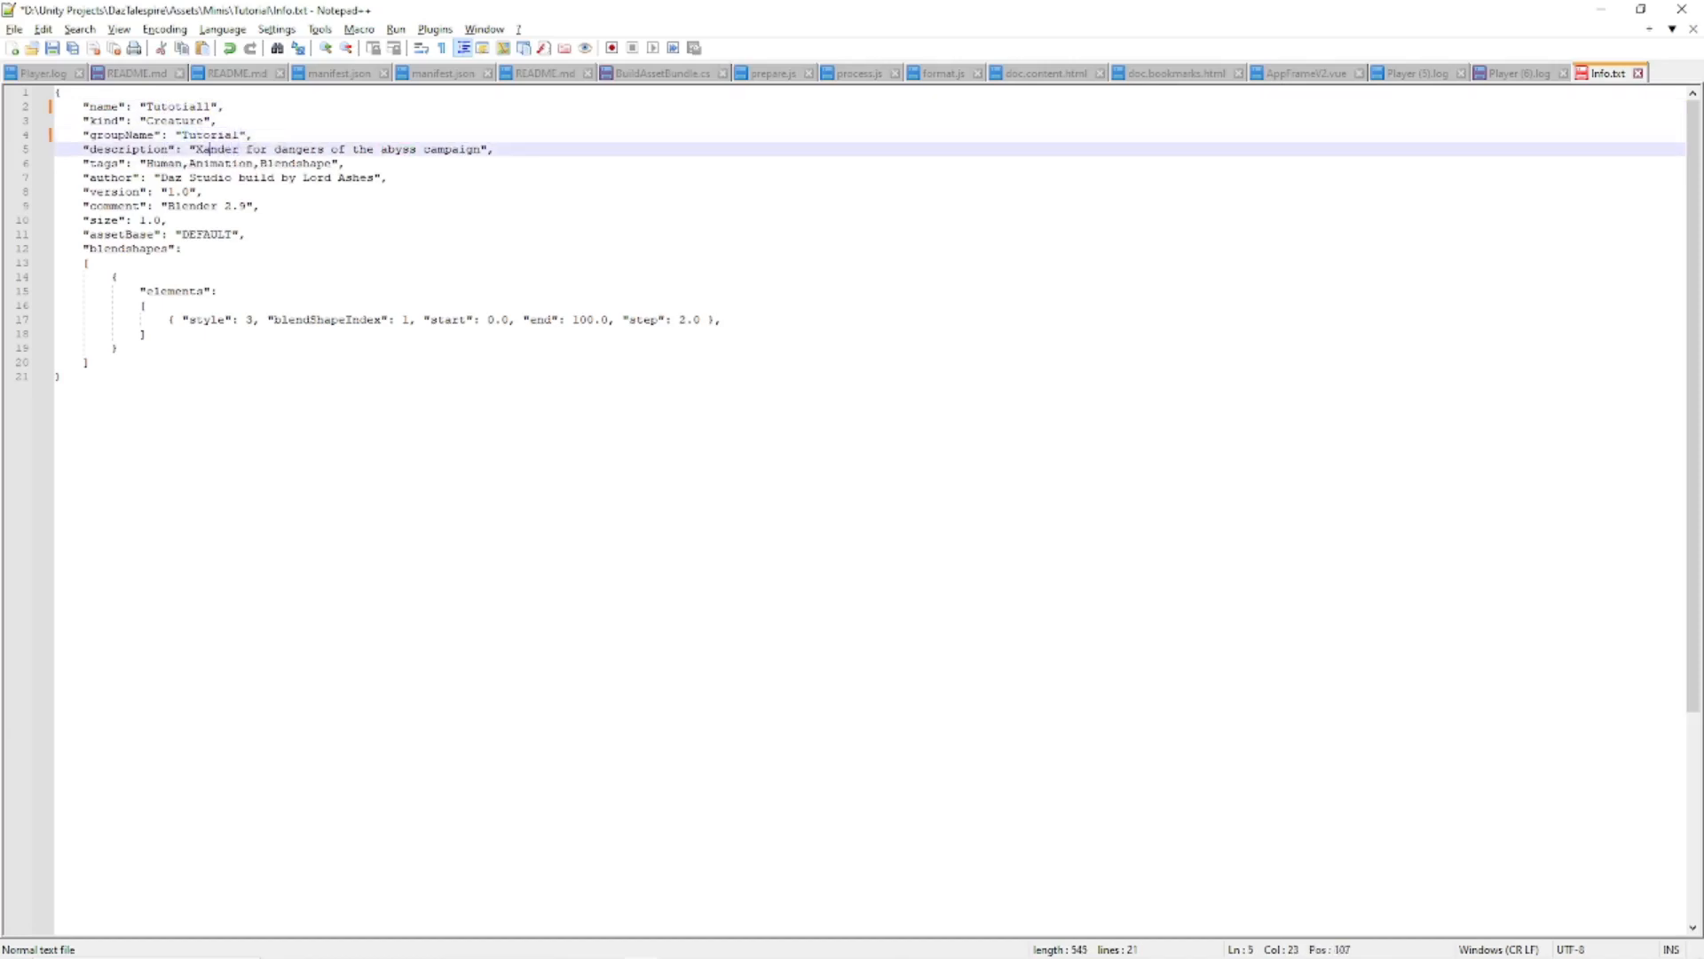
{"action": "key", "text": "ctrl+shift+Right"}
{"action": "key", "text": "ctrl+shift+Right"}
{"action": "key", "text": "ctrl+shift+Right"}
{"action": "key", "text": "ctrl+shift+Right"}
{"action": "key", "text": "ctrl+shift+Right"}
{"action": "key", "text": "ctrl+shift+Right"}
{"action": "key", "text": "ctrl+shift+Right"}
{"action": "type", "text": "Tutorial"}
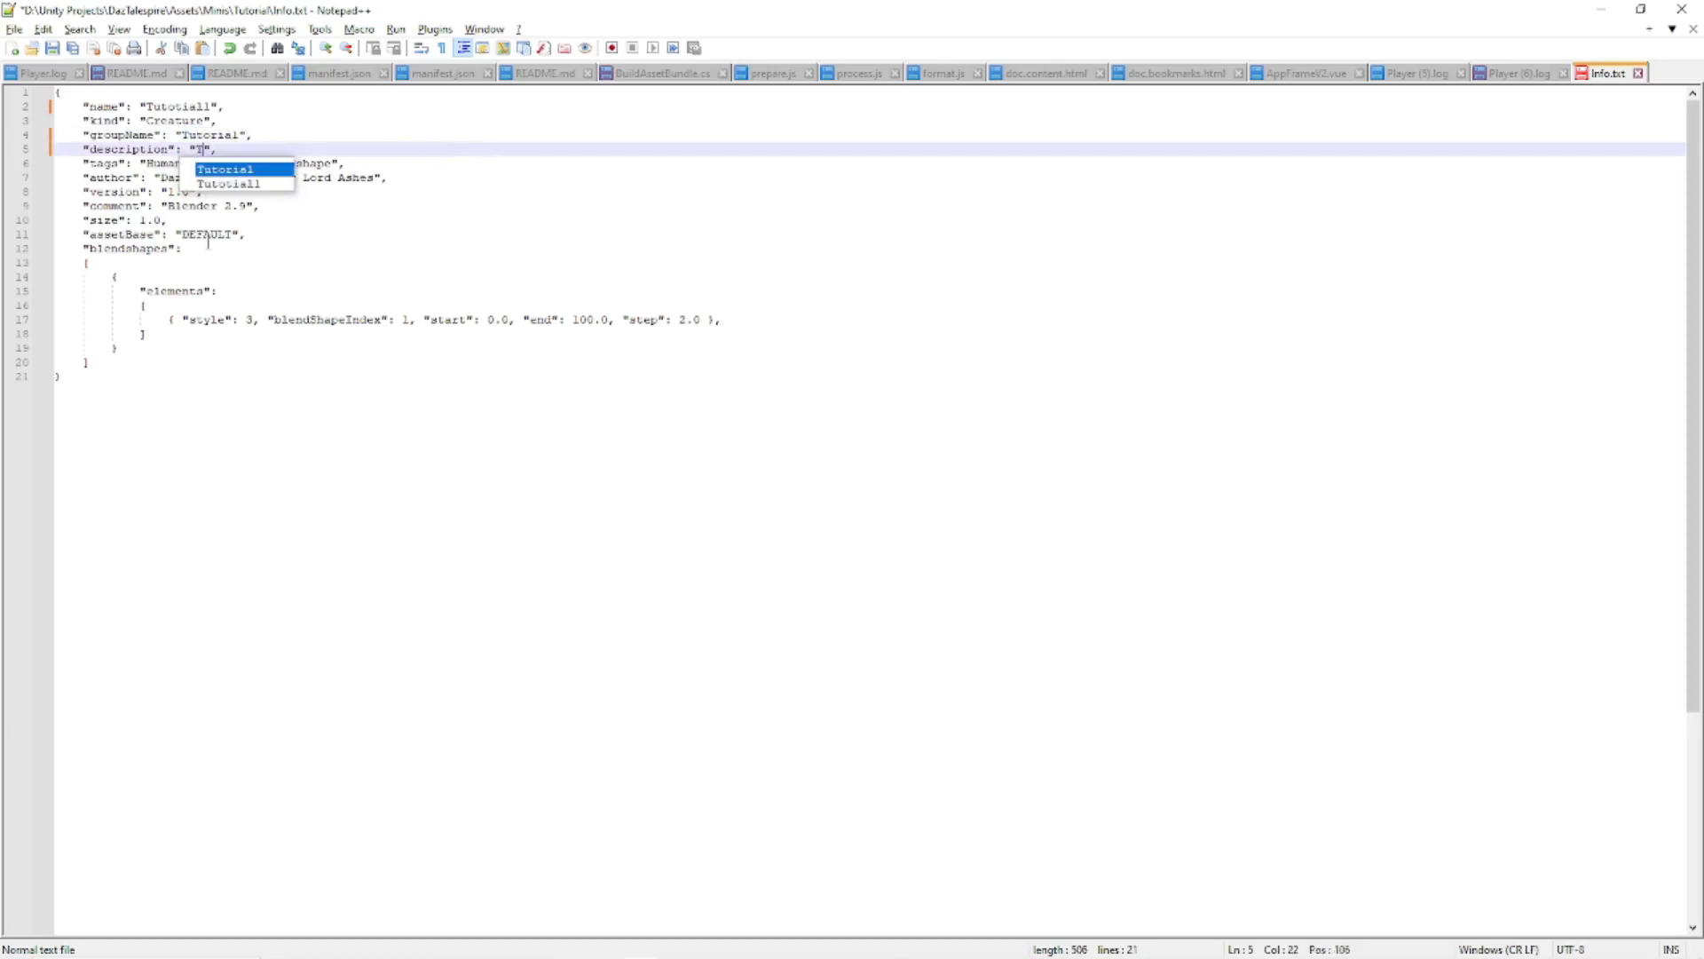
{"action": "key", "text": "Escape"}
Replace the Animation and Blendshape tags with Tutorial so the tags value reads Human,Tutorial.
{"action": "key", "text": "Down"}
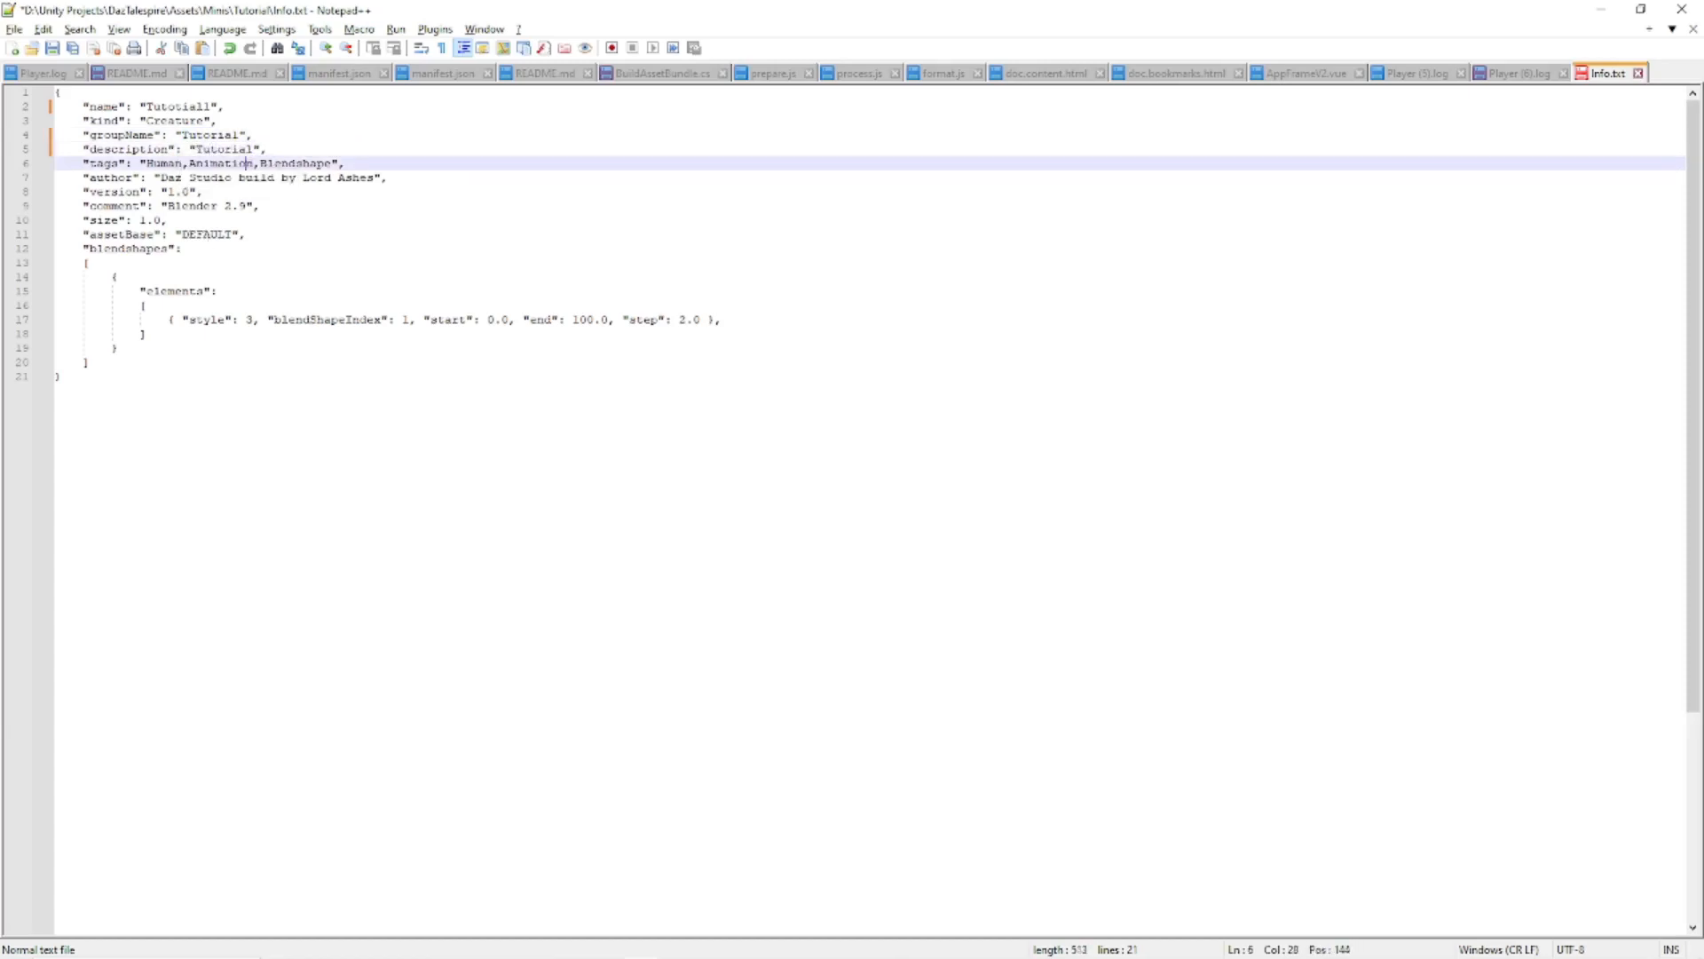
{"action": "key", "text": "shift+End"}
{"action": "key", "text": "shift+Left"}
{"action": "key", "text": "shift+Left"}
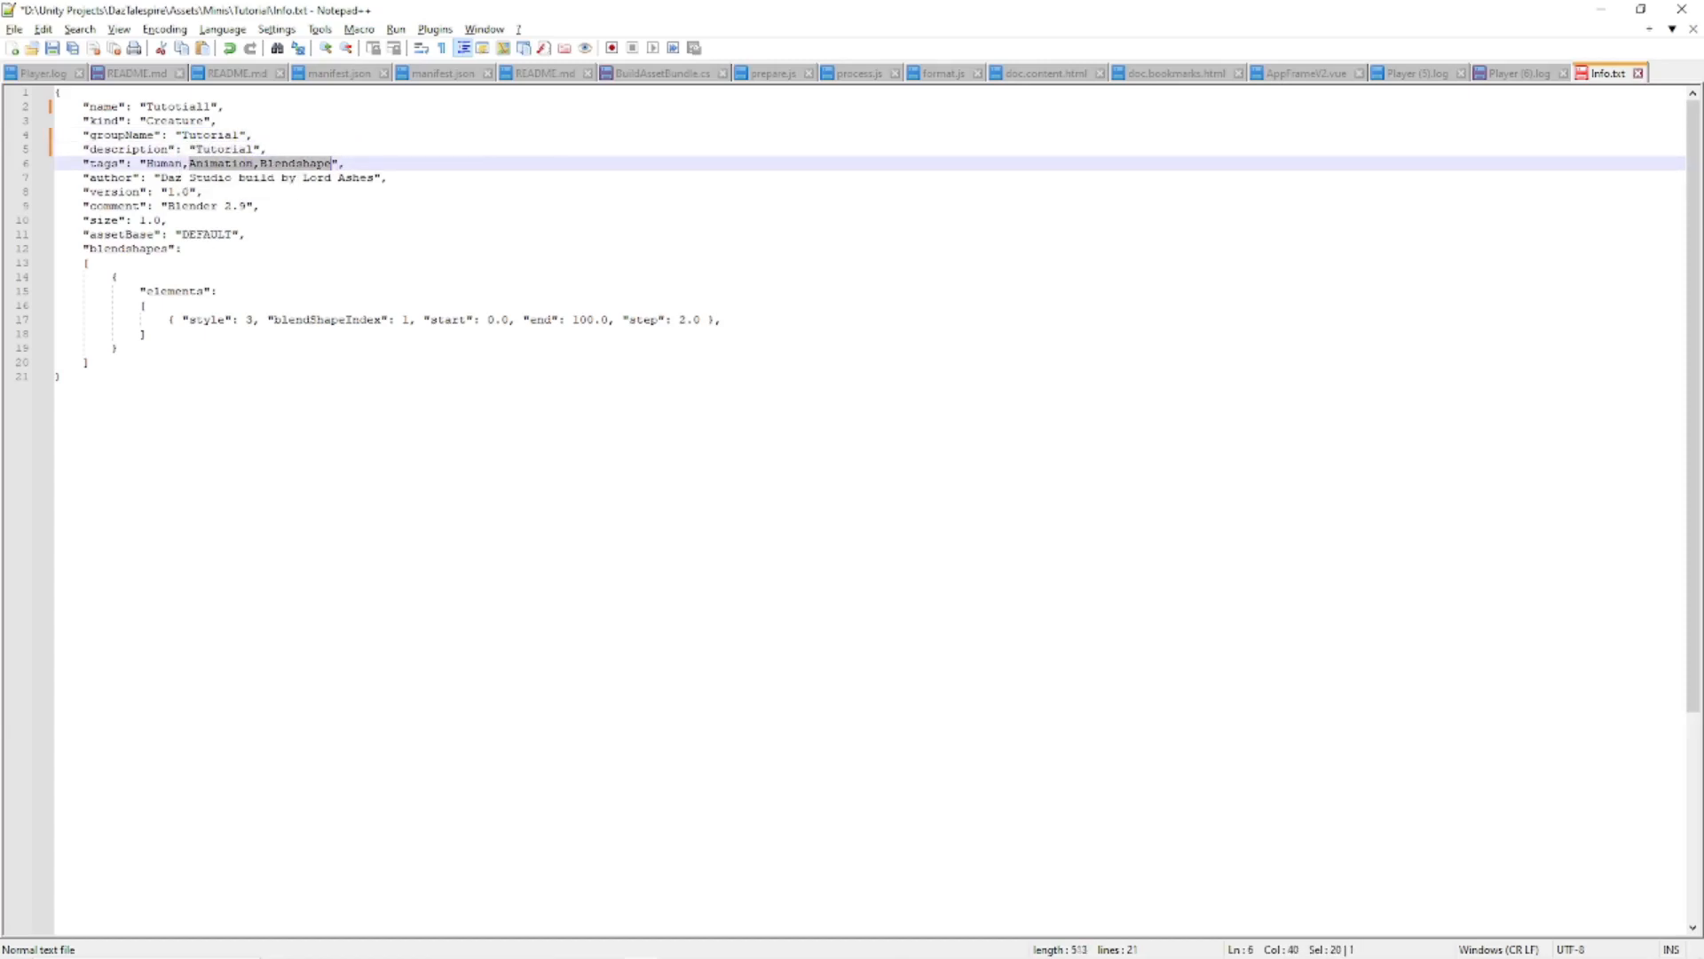
{"action": "type", "text": "Tutorial"}
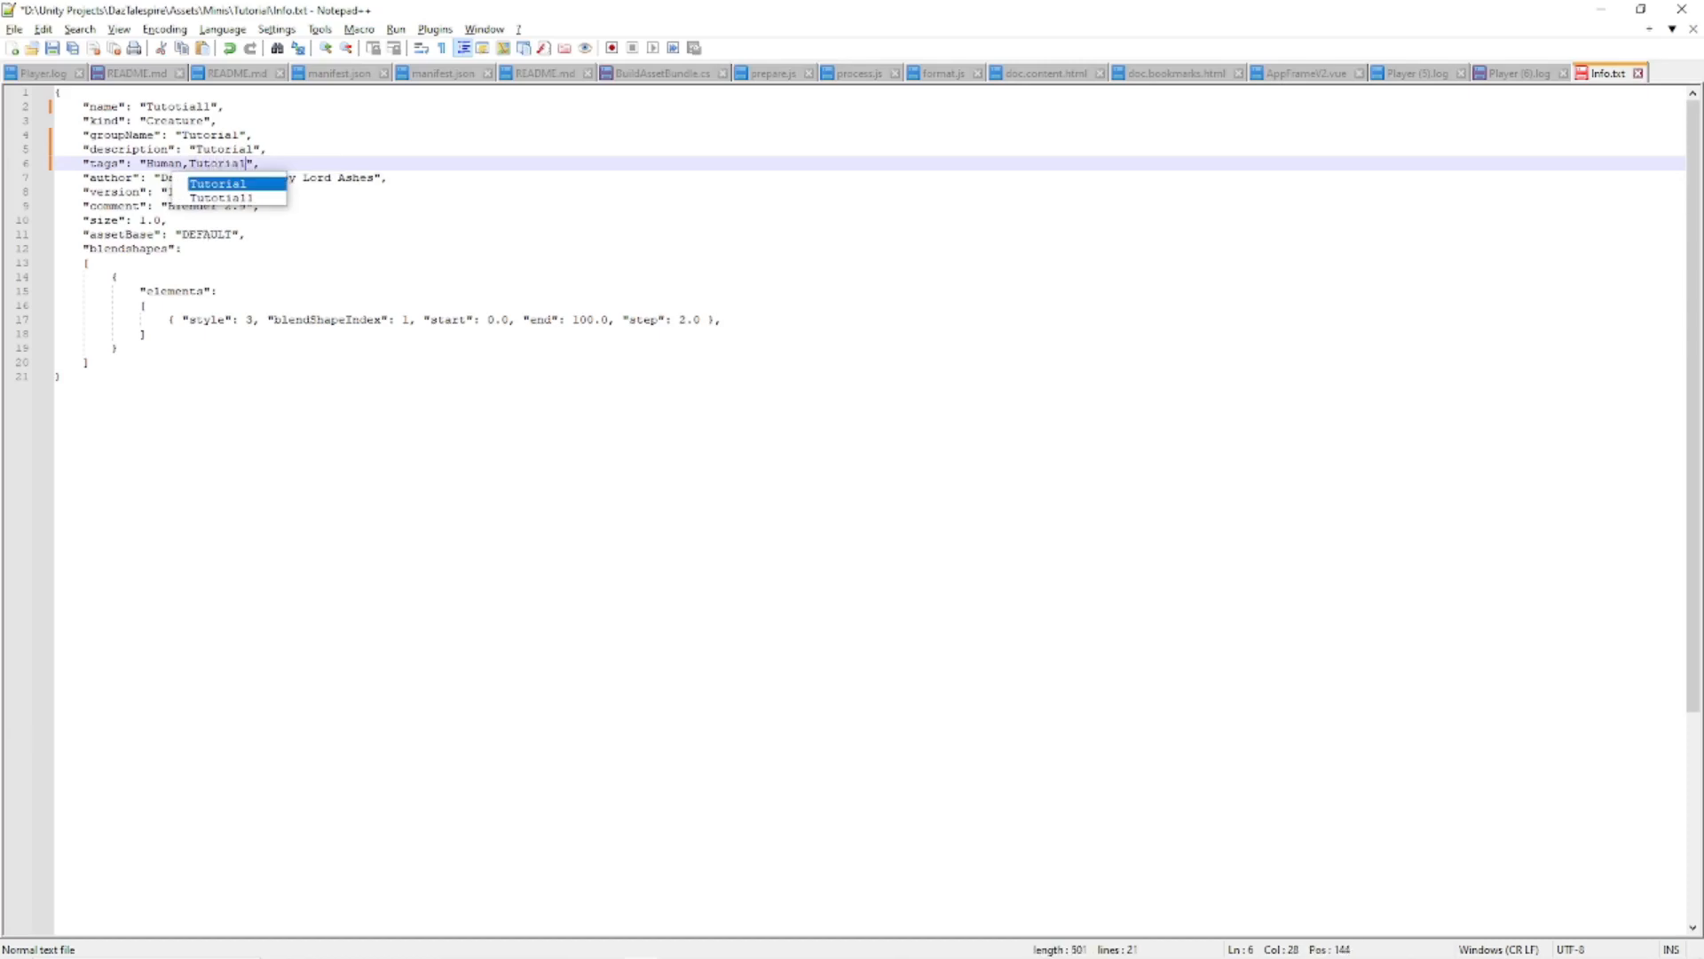
{"action": "key", "text": "Escape"}
Delete the entire blendshapes block from Info.txt, keeping the final closing brace.
{"action": "key", "text": "Down"}
{"action": "key", "text": "Down"}
{"action": "key", "text": "Down"}
{"action": "key", "text": "Down"}
{"action": "key", "text": "Down"}
{"action": "key", "text": "Down"}
{"action": "key", "text": "Down"}
{"action": "key", "text": "Down"}
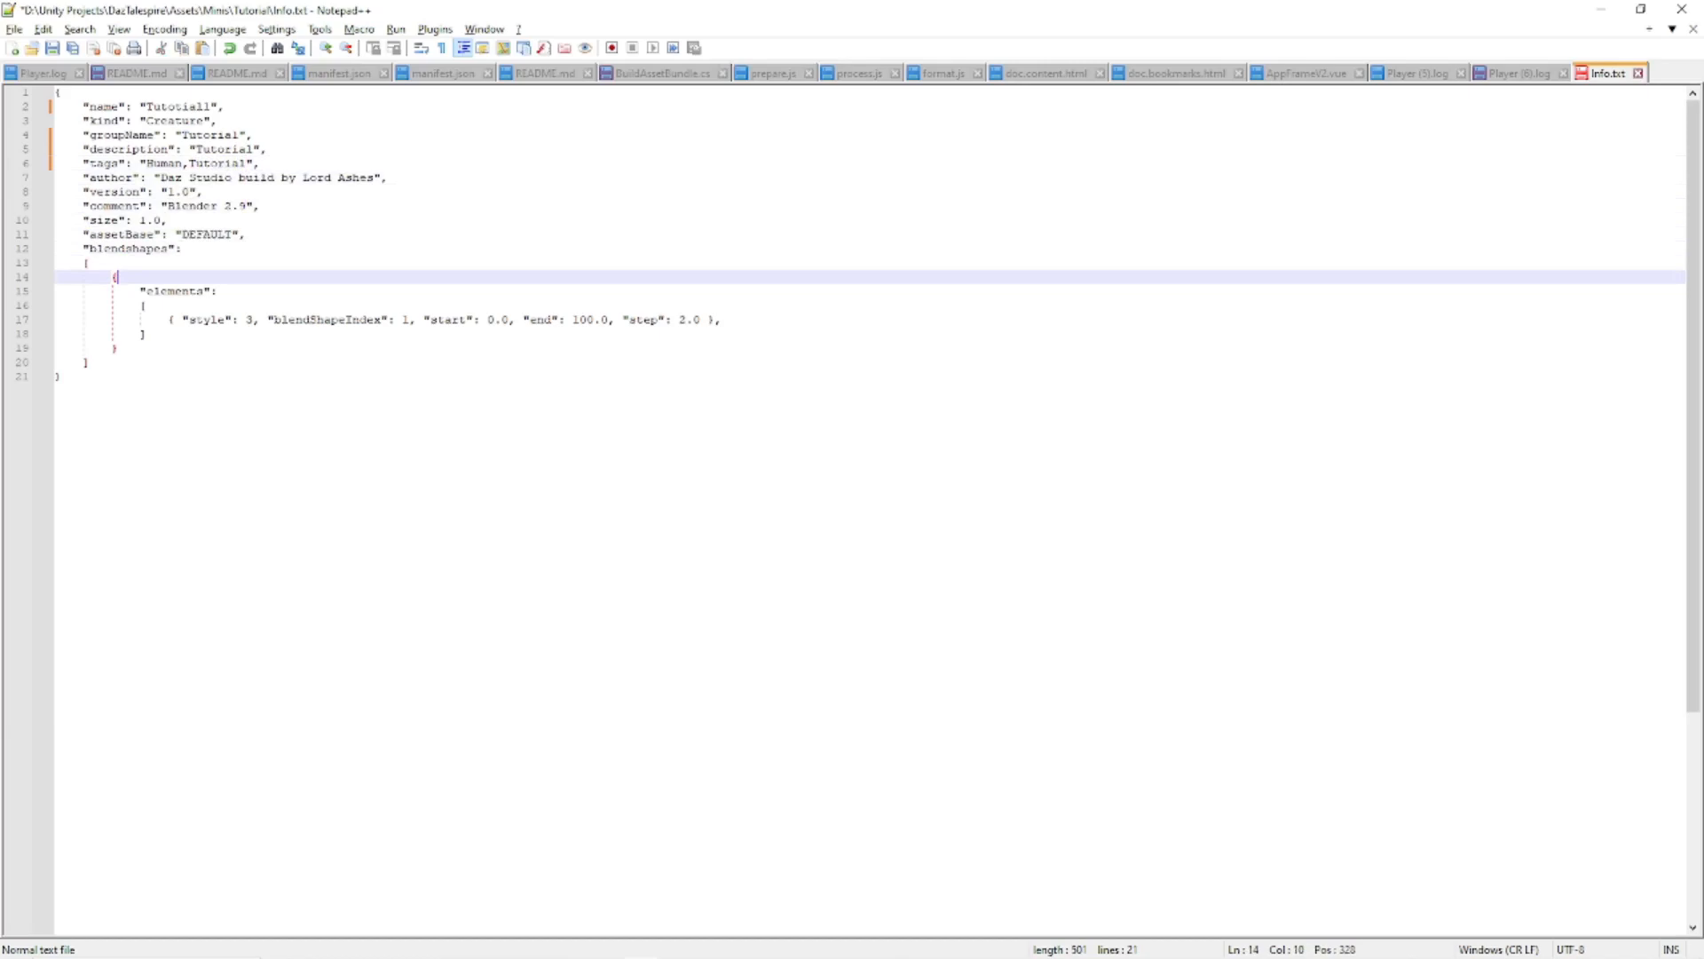
{"action": "key", "text": "Up"}
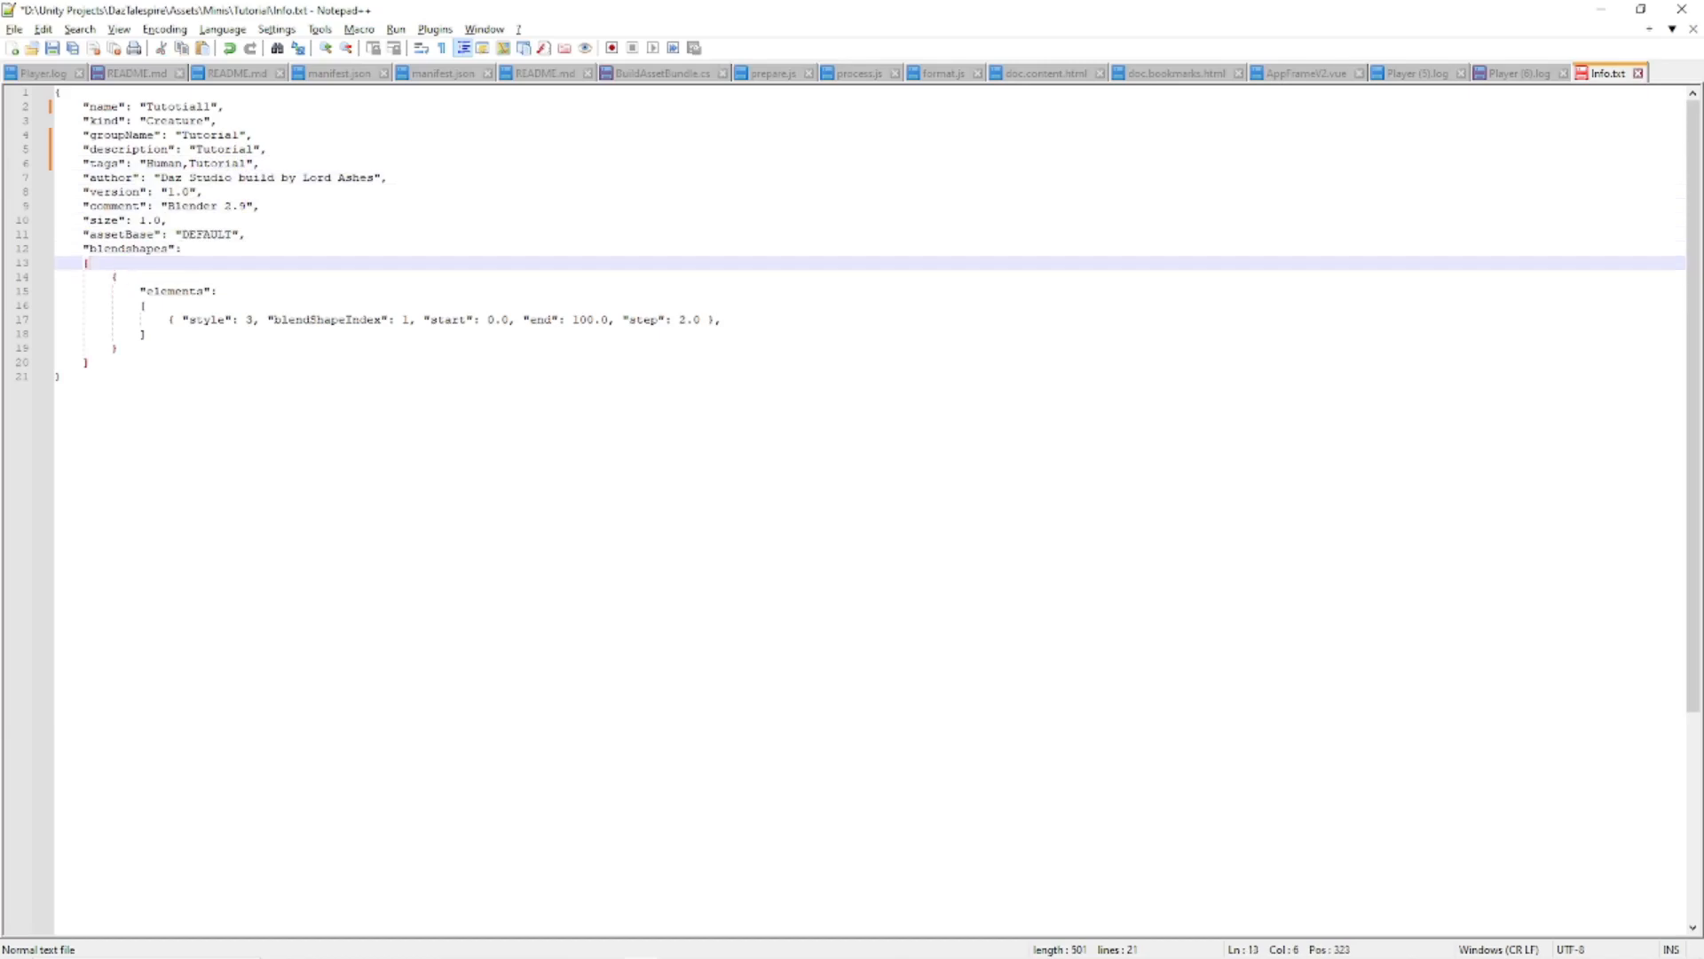
{"action": "key", "text": "Up"}
{"action": "key", "text": "Home"}
{"action": "key", "text": "shift+Down"}
{"action": "key", "text": "shift+Down"}
{"action": "key", "text": "shift+Down"}
{"action": "key", "text": "shift+Down"}
{"action": "key", "text": "shift+Down"}
{"action": "key", "text": "shift+Down"}
{"action": "key", "text": "shift+Down"}
{"action": "key", "text": "shift+Down"}
{"action": "key", "text": "shift+Down"}
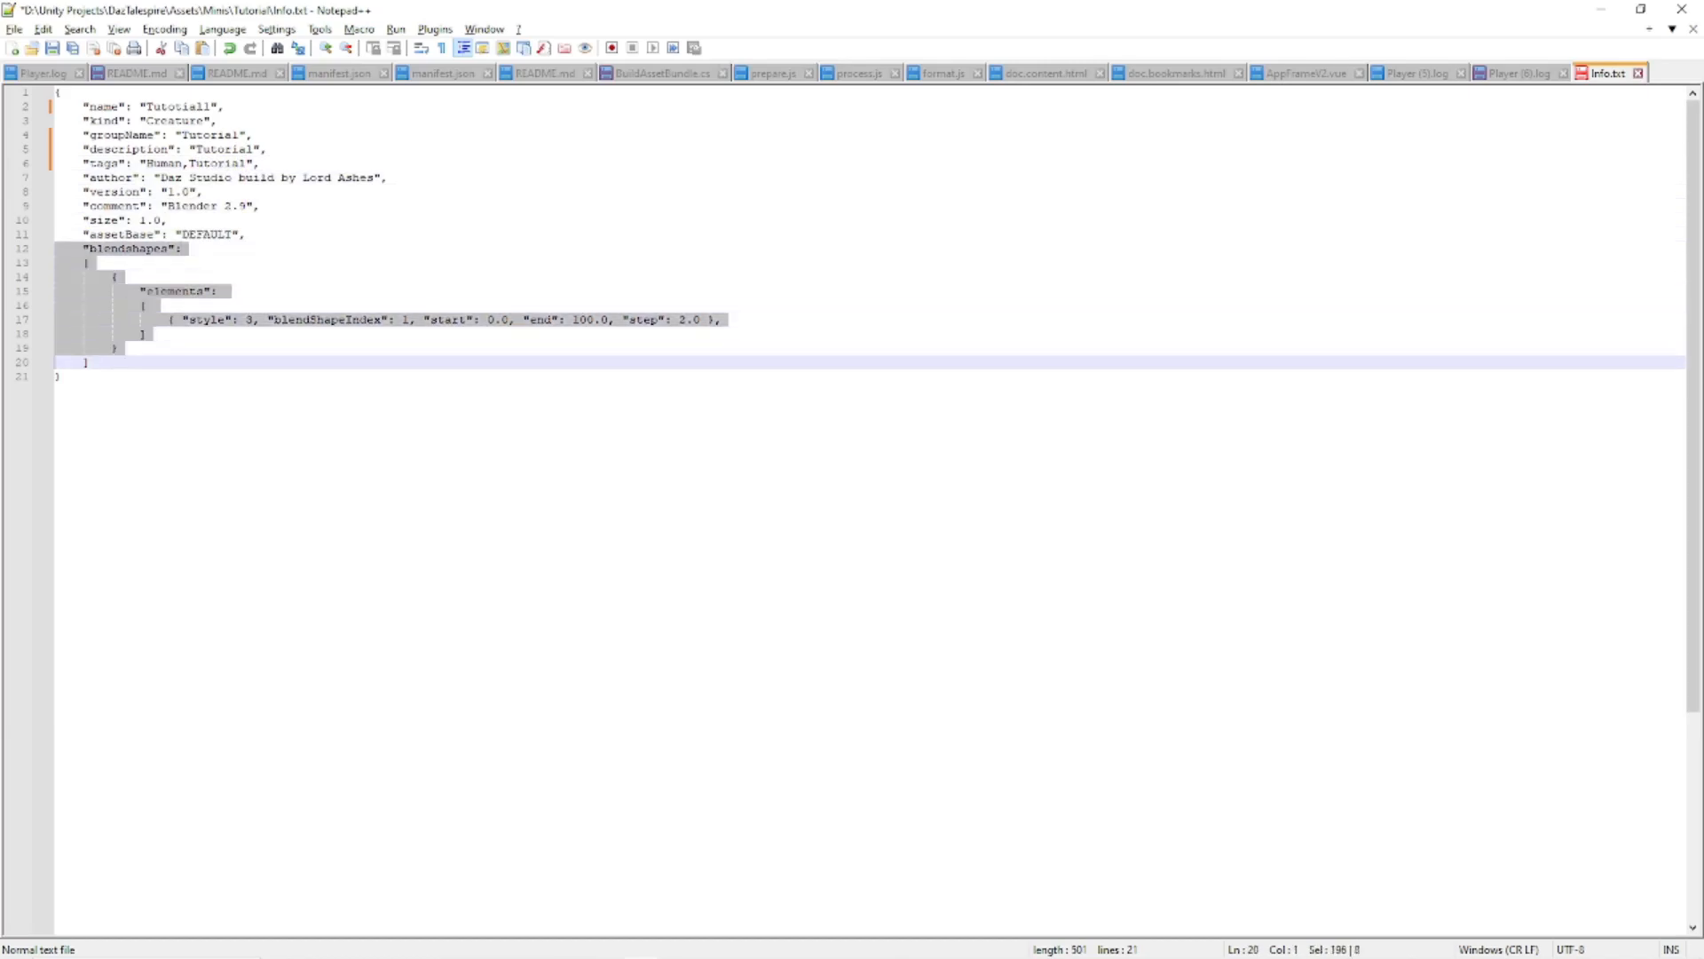
{"action": "key", "text": "Delete"}
Save the edited Info.txt and switch back to Unity.
{"action": "key", "text": "alt+f"}
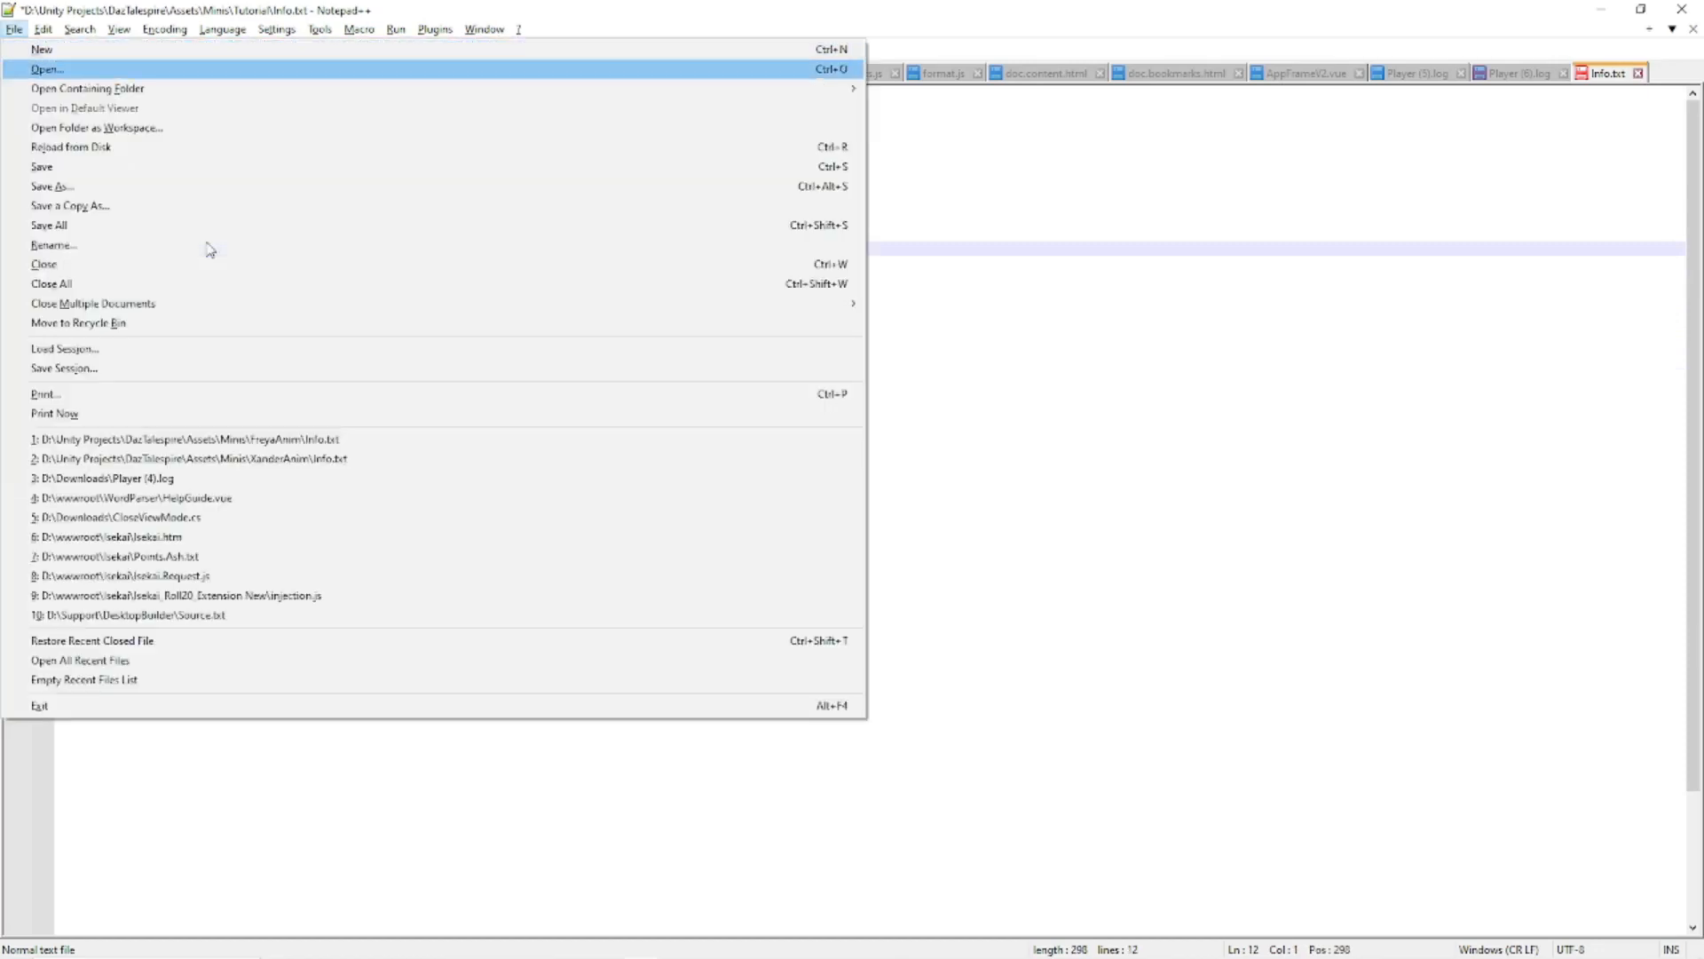
{"action": "key", "text": "Down"}
{"action": "key", "text": "Down"}
{"action": "key", "text": "Down"}
{"action": "key", "text": "Down"}
{"action": "key", "text": "Down"}
{"action": "key", "text": "Down"}
{"action": "key", "text": "Return"}
{"action": "key", "text": "alt+Tab"}
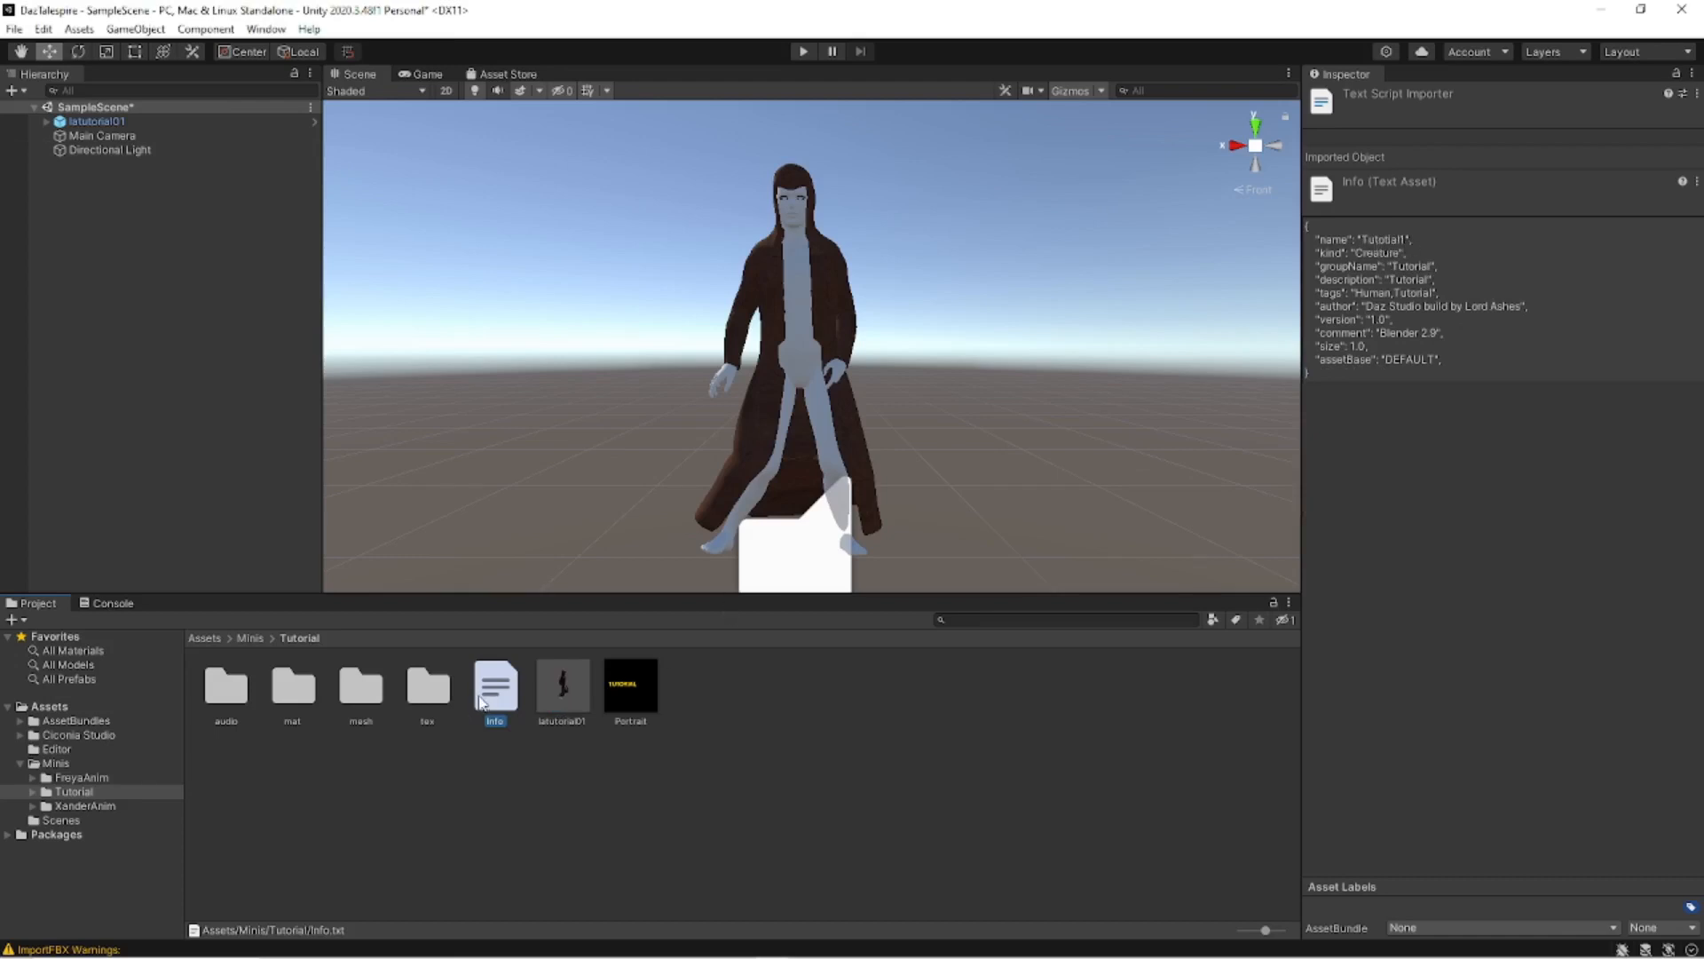
Check the bundle assignments of the prefab and Portrait, and assign the Info text asset to the latutorial01 AssetBundle.
{"action": "left_click", "coordinate": [564, 707]}
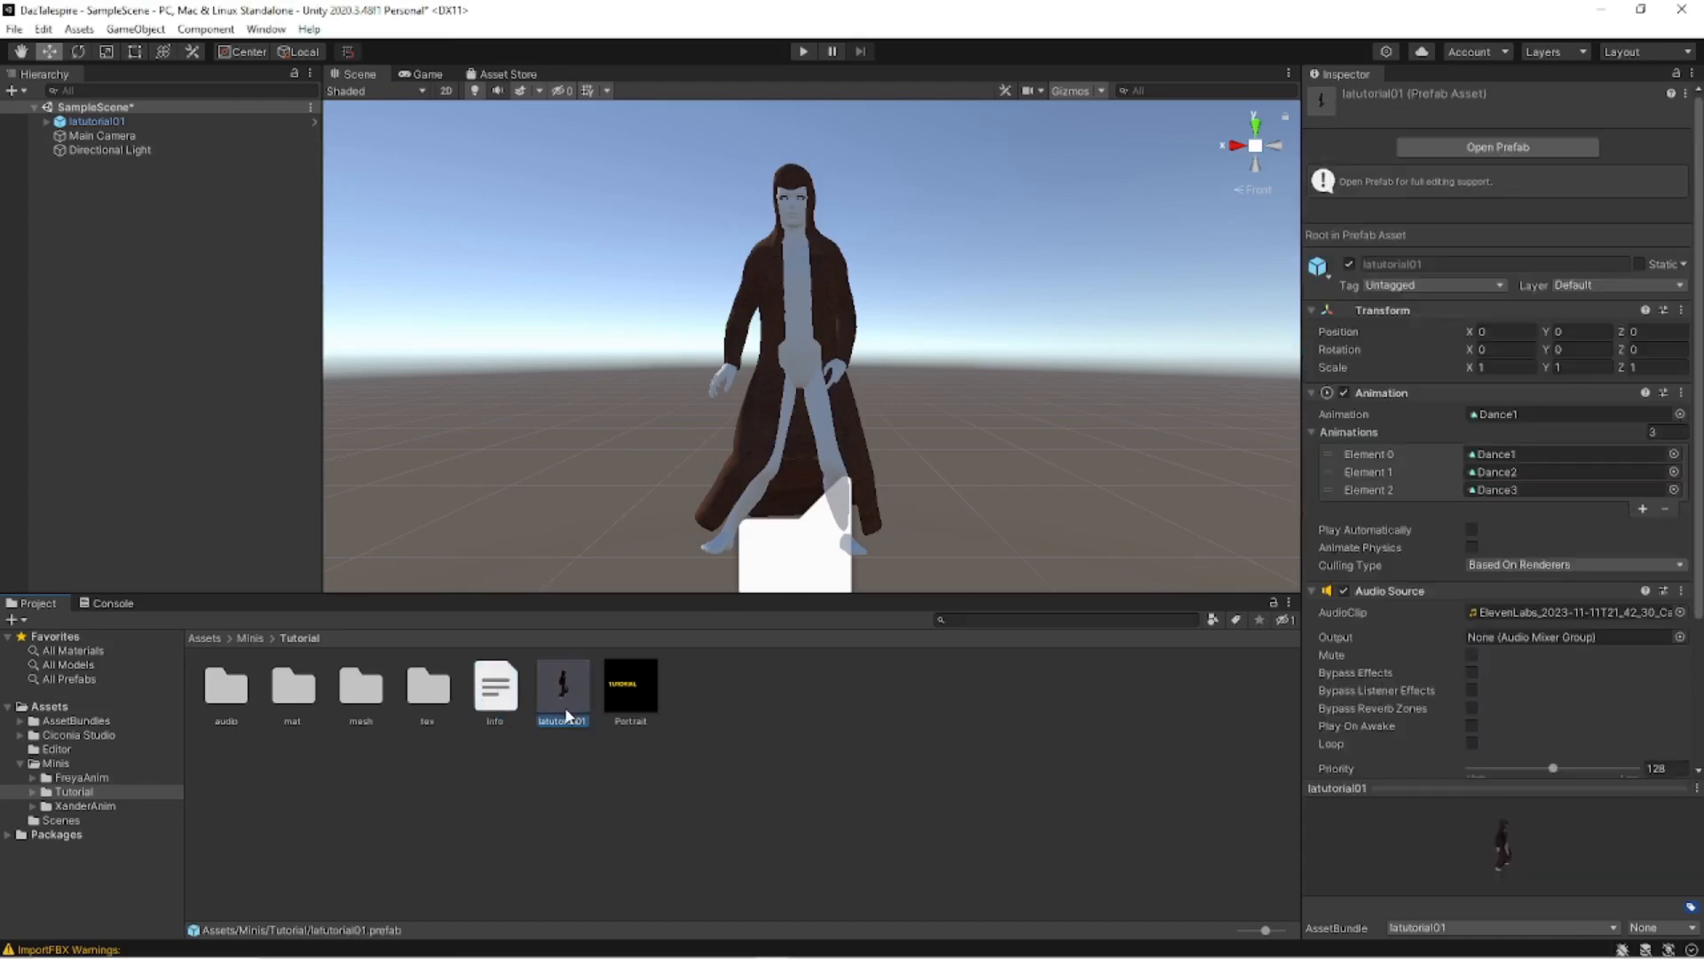
{"action": "left_click", "coordinate": [509, 701]}
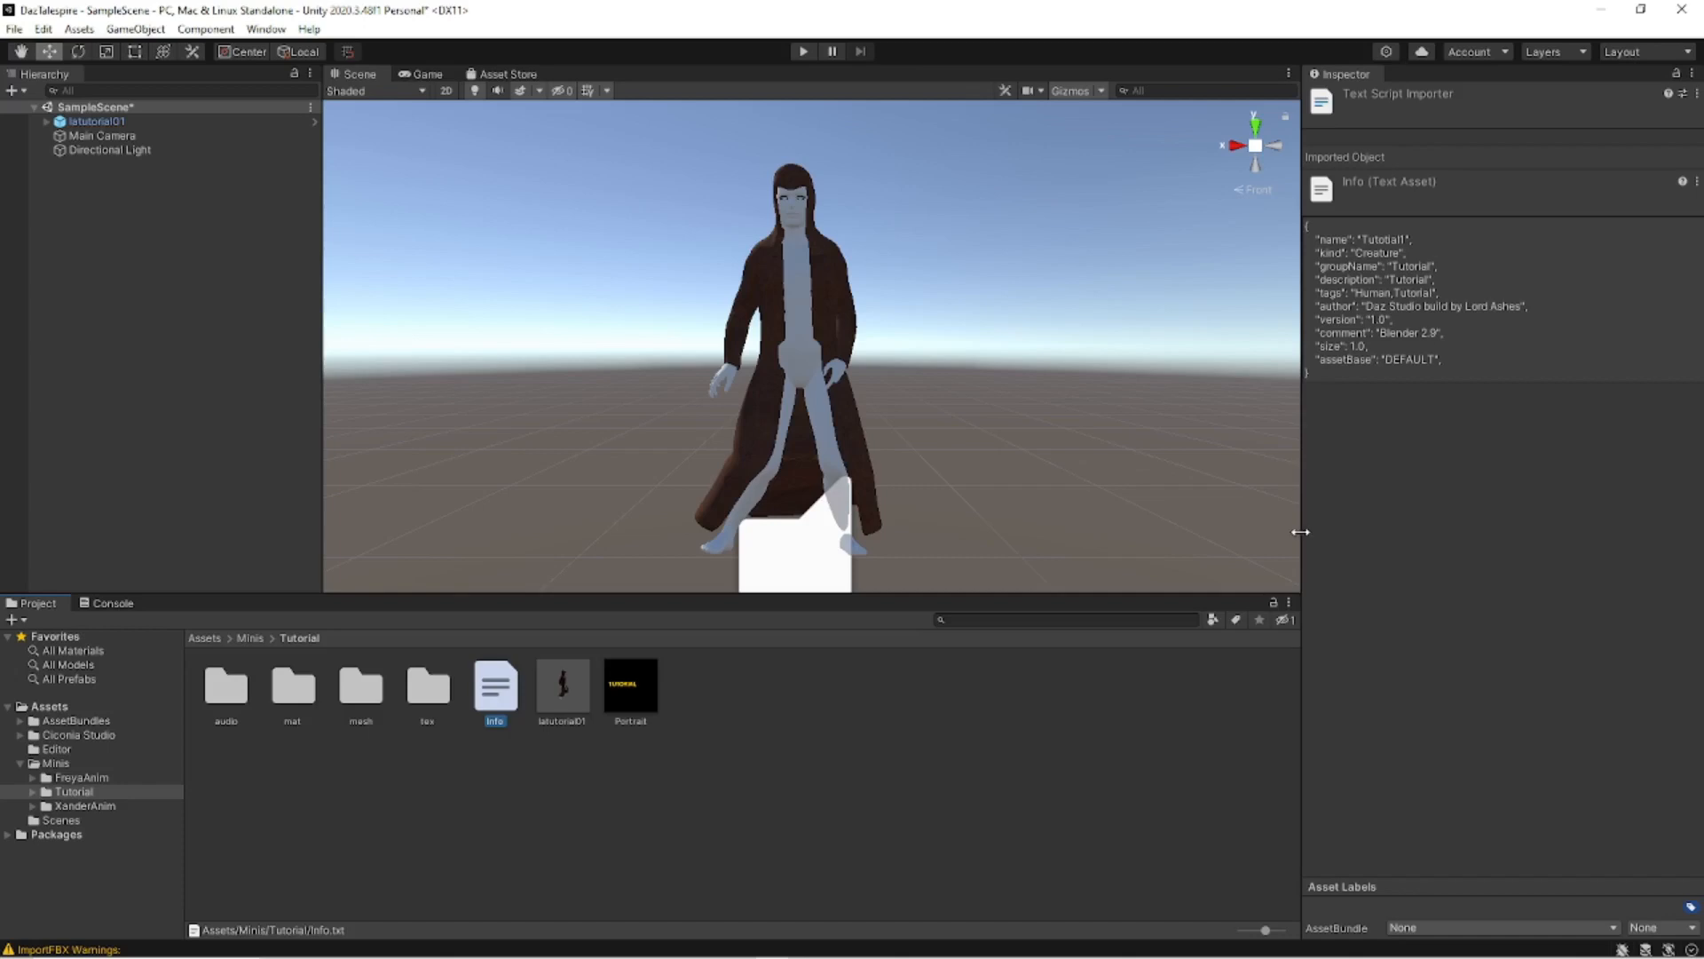
{"action": "left_click", "coordinate": [642, 698]}
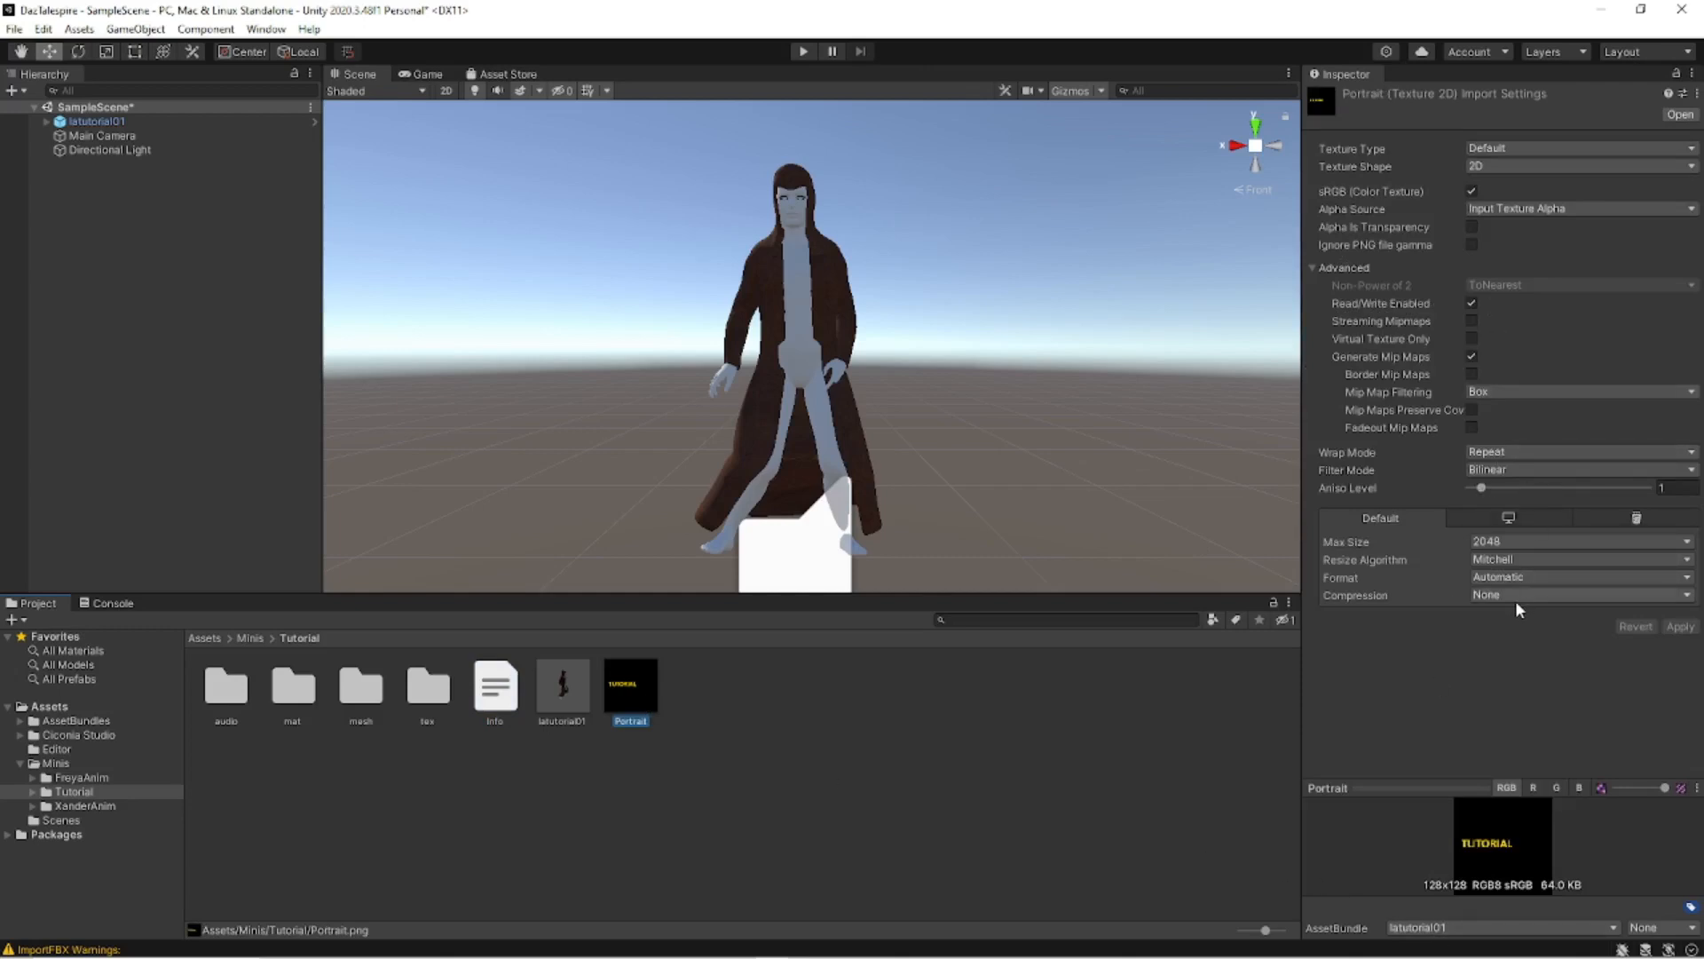
{"action": "left_click", "coordinate": [573, 689]}
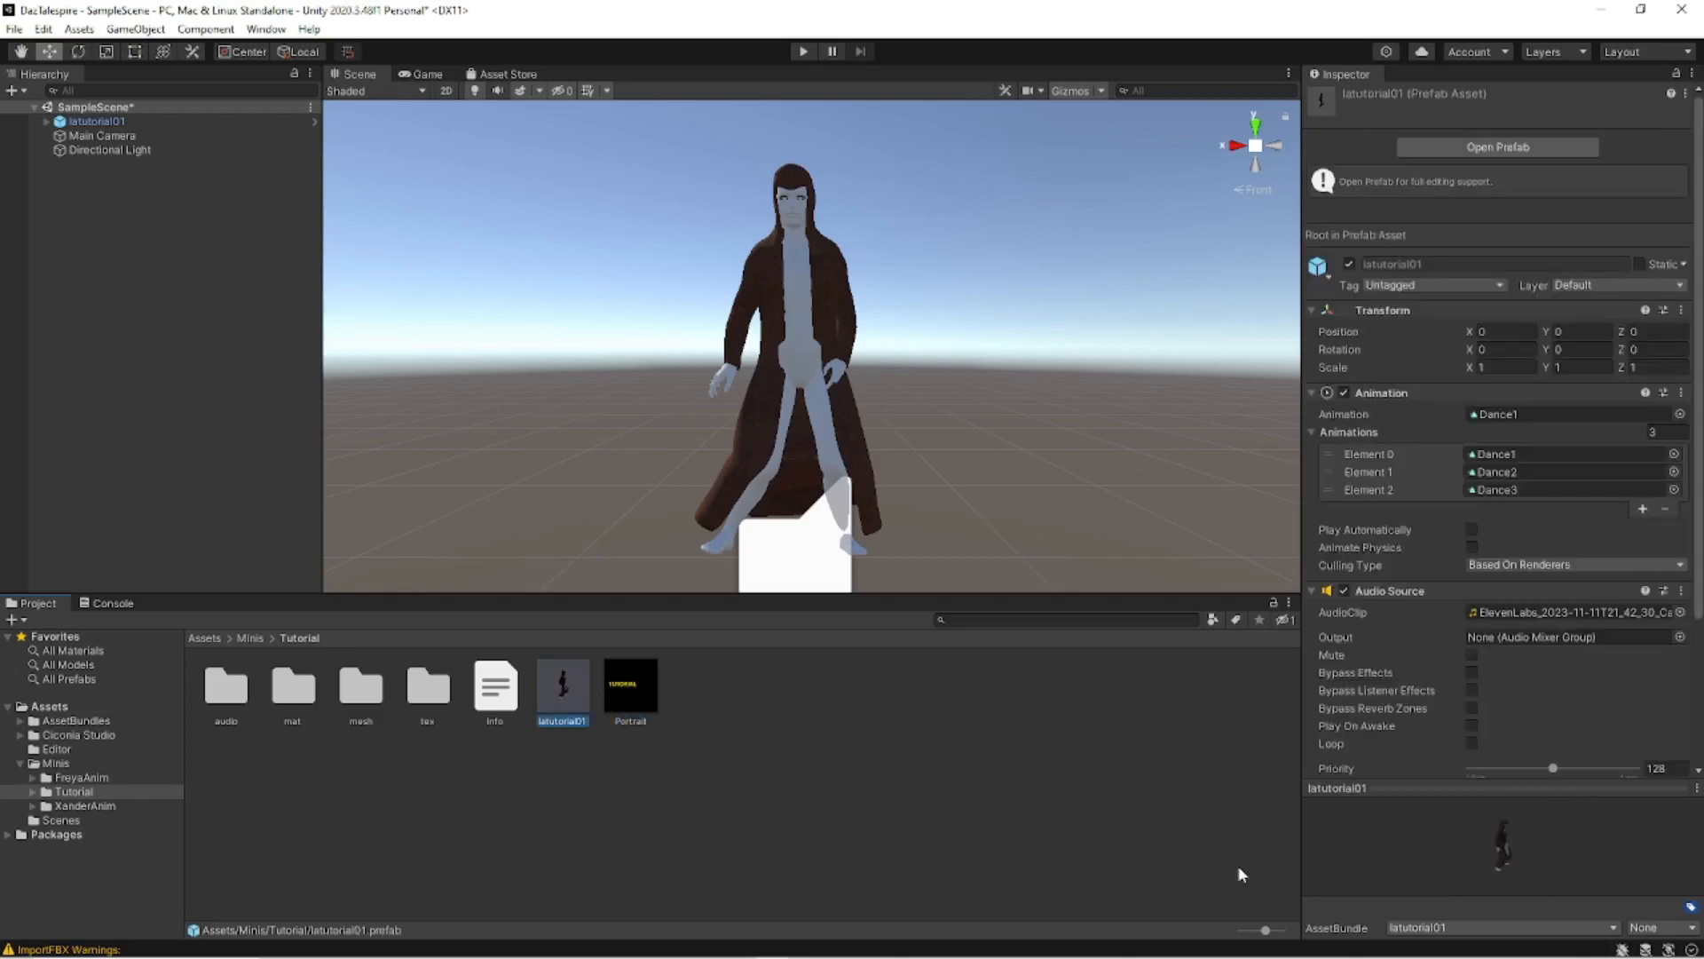
{"action": "left_click", "coordinate": [503, 691]}
{"action": "left_click", "coordinate": [1450, 927]}
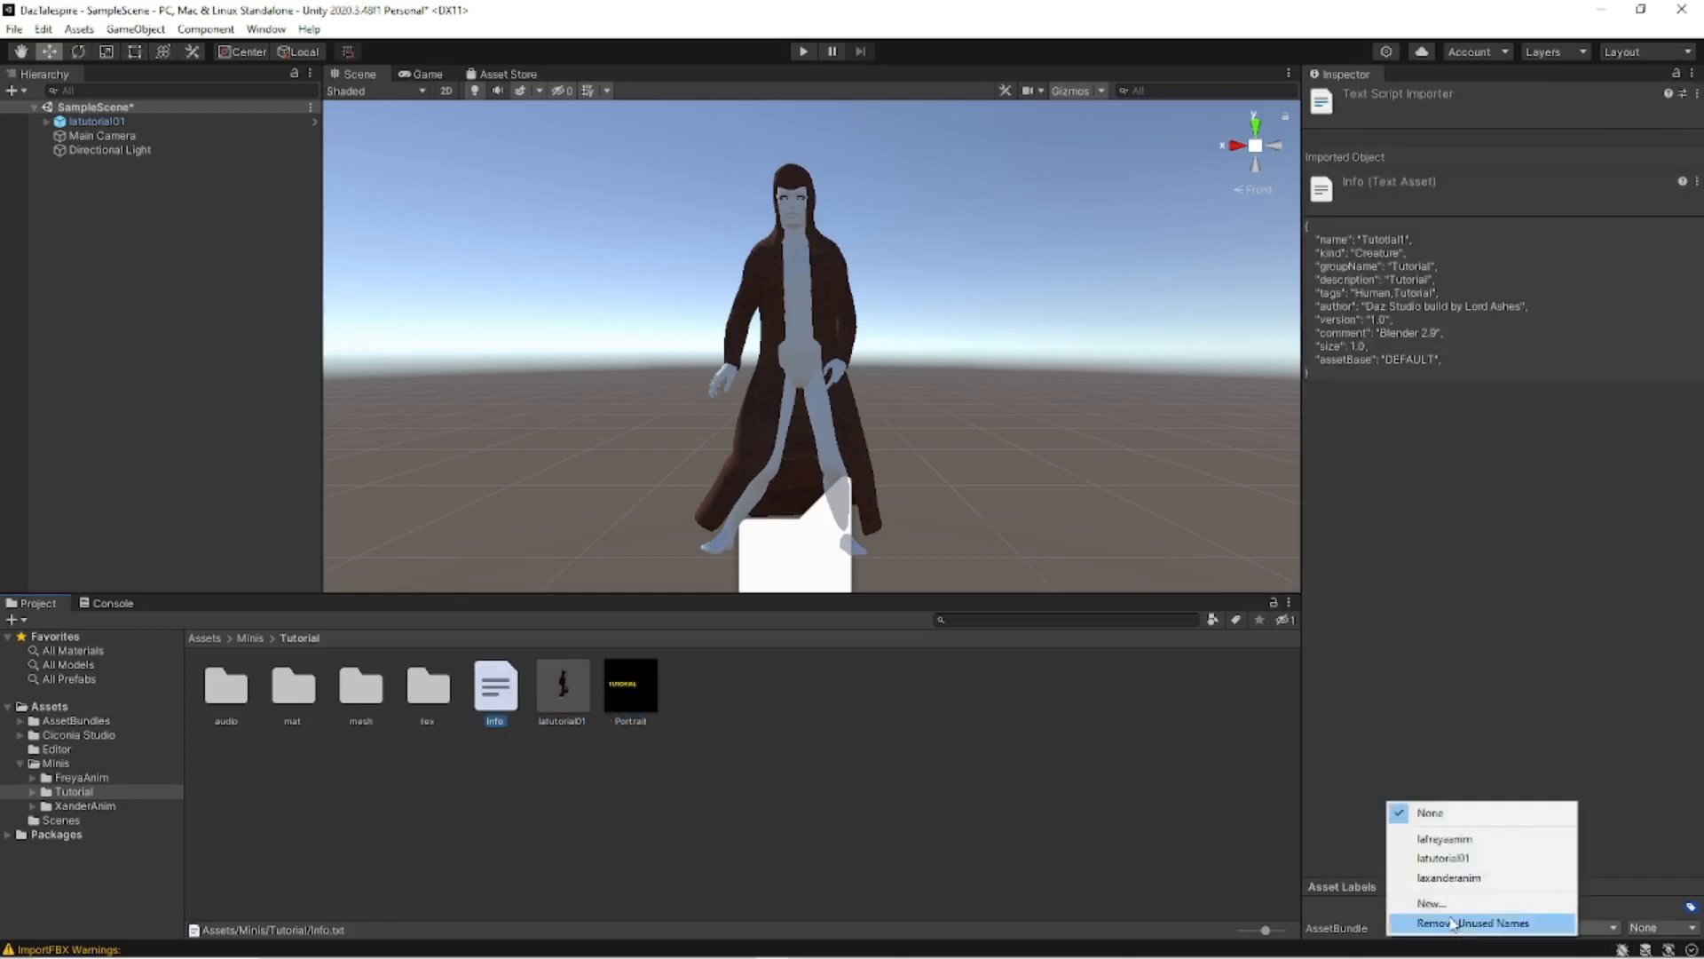
{"action": "left_click", "coordinate": [1446, 857]}
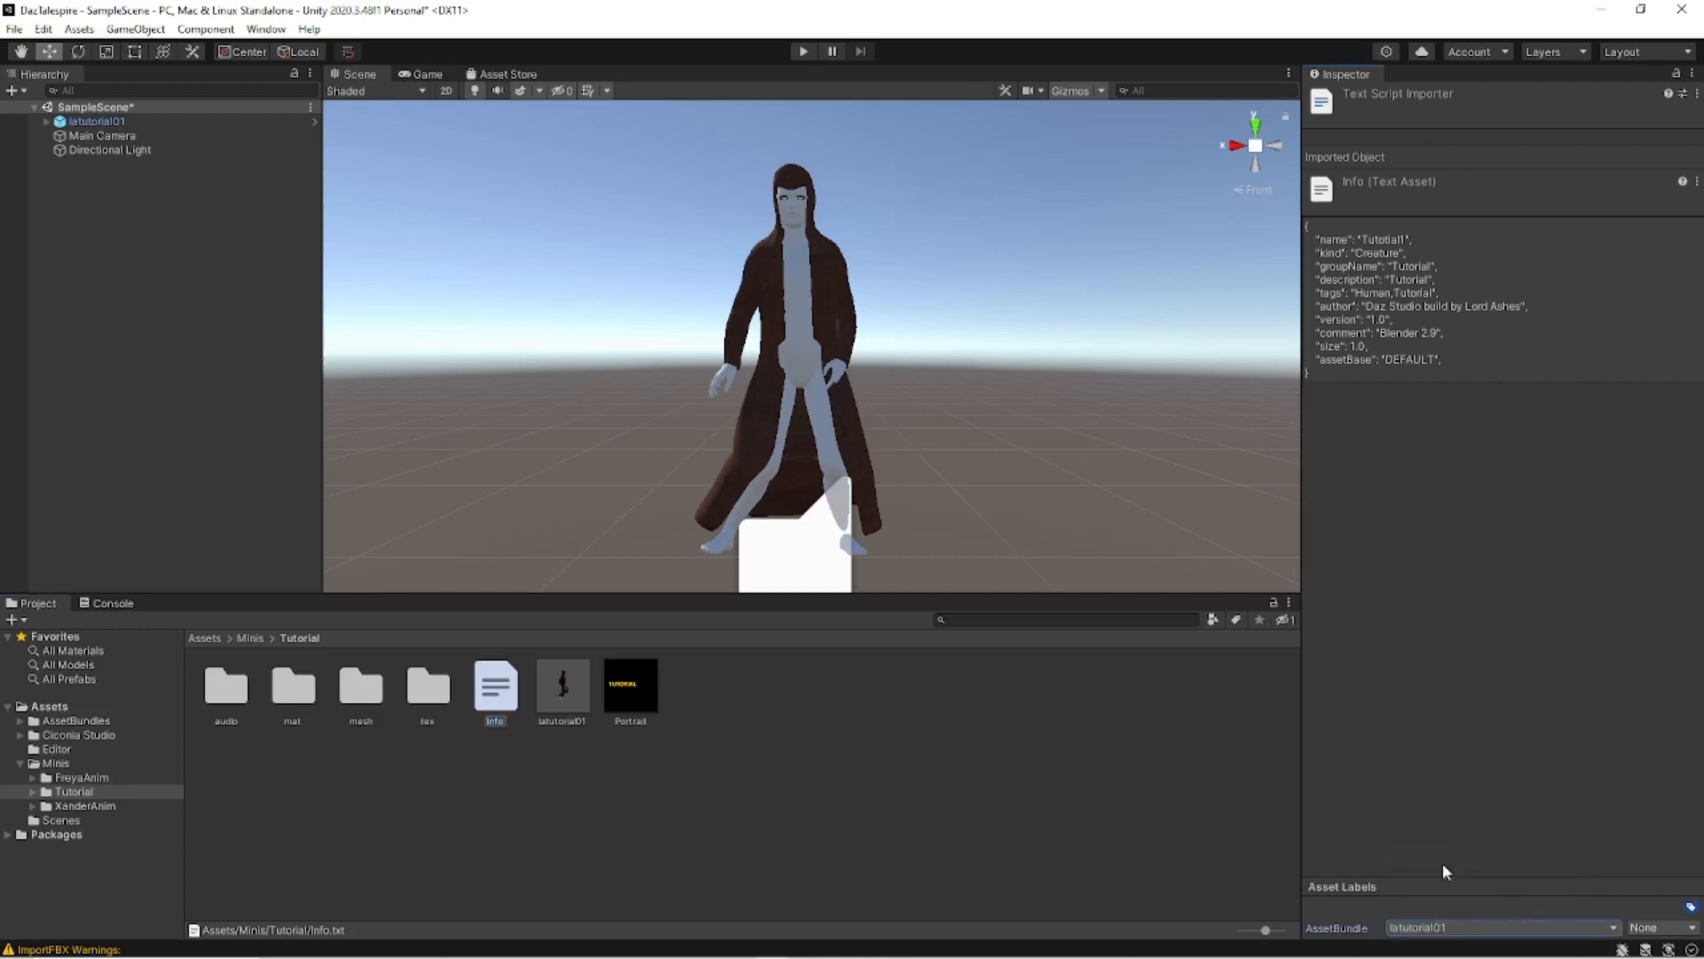
Assign the audio, mat, mesh and tex folders together to the latutorial01 AssetBundle.
{"action": "left_click", "coordinate": [428, 690]}
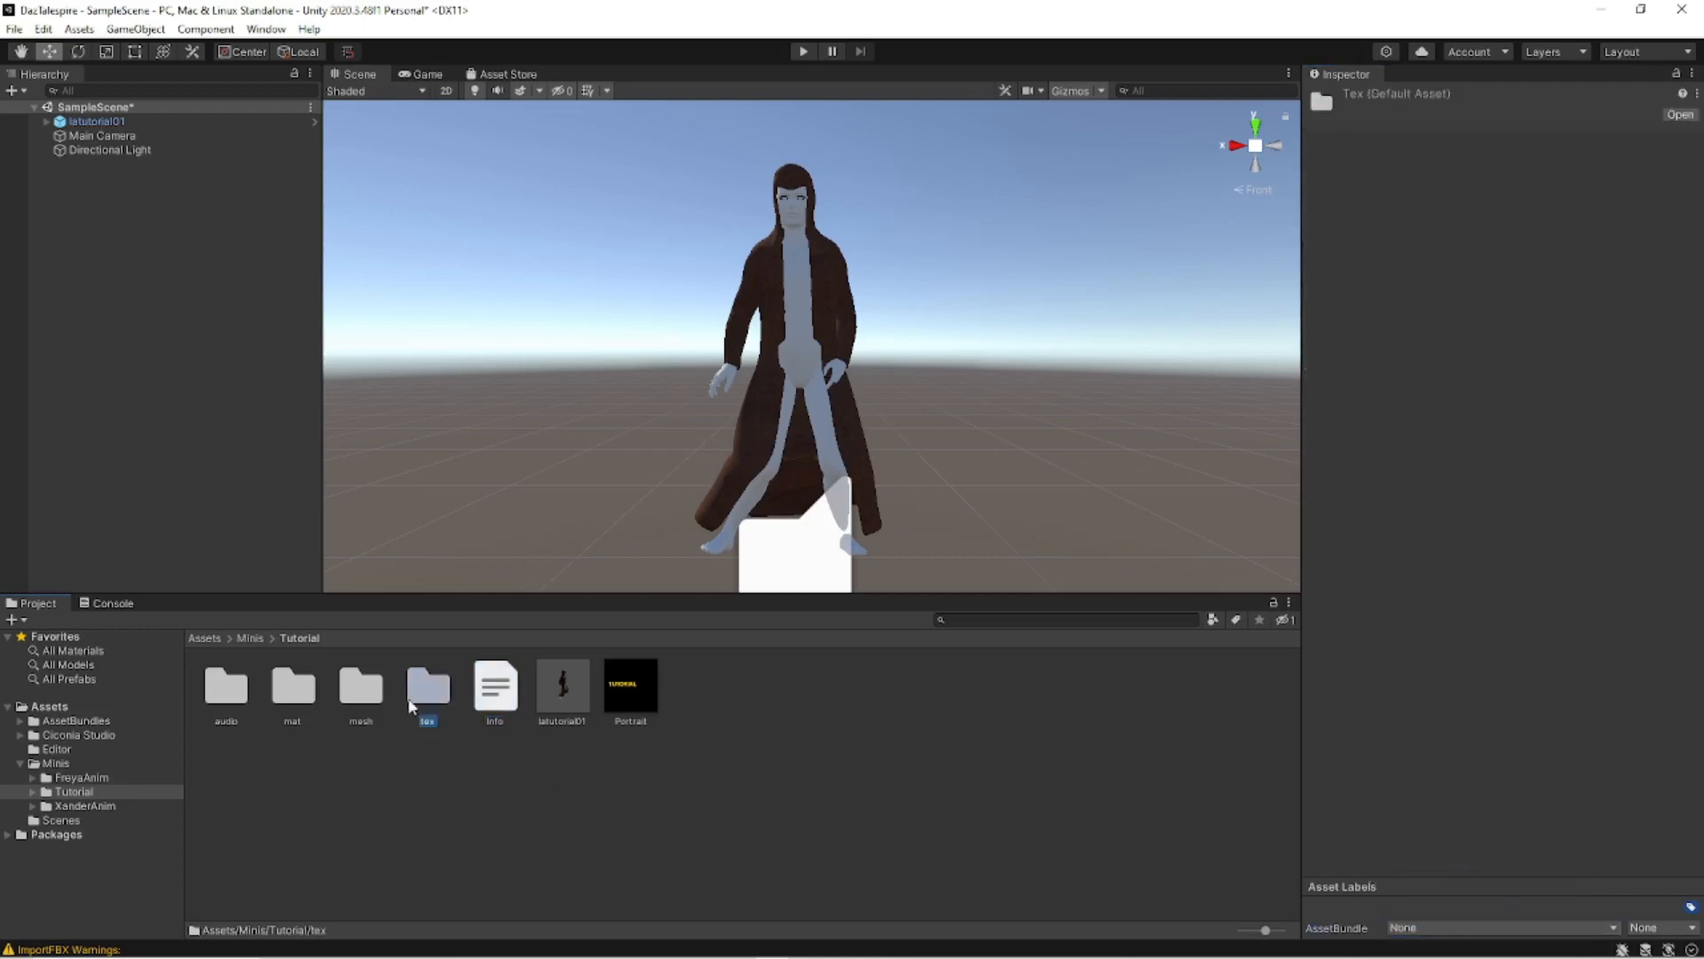
{"action": "left_click", "coordinate": [238, 699], "text": "shift"}
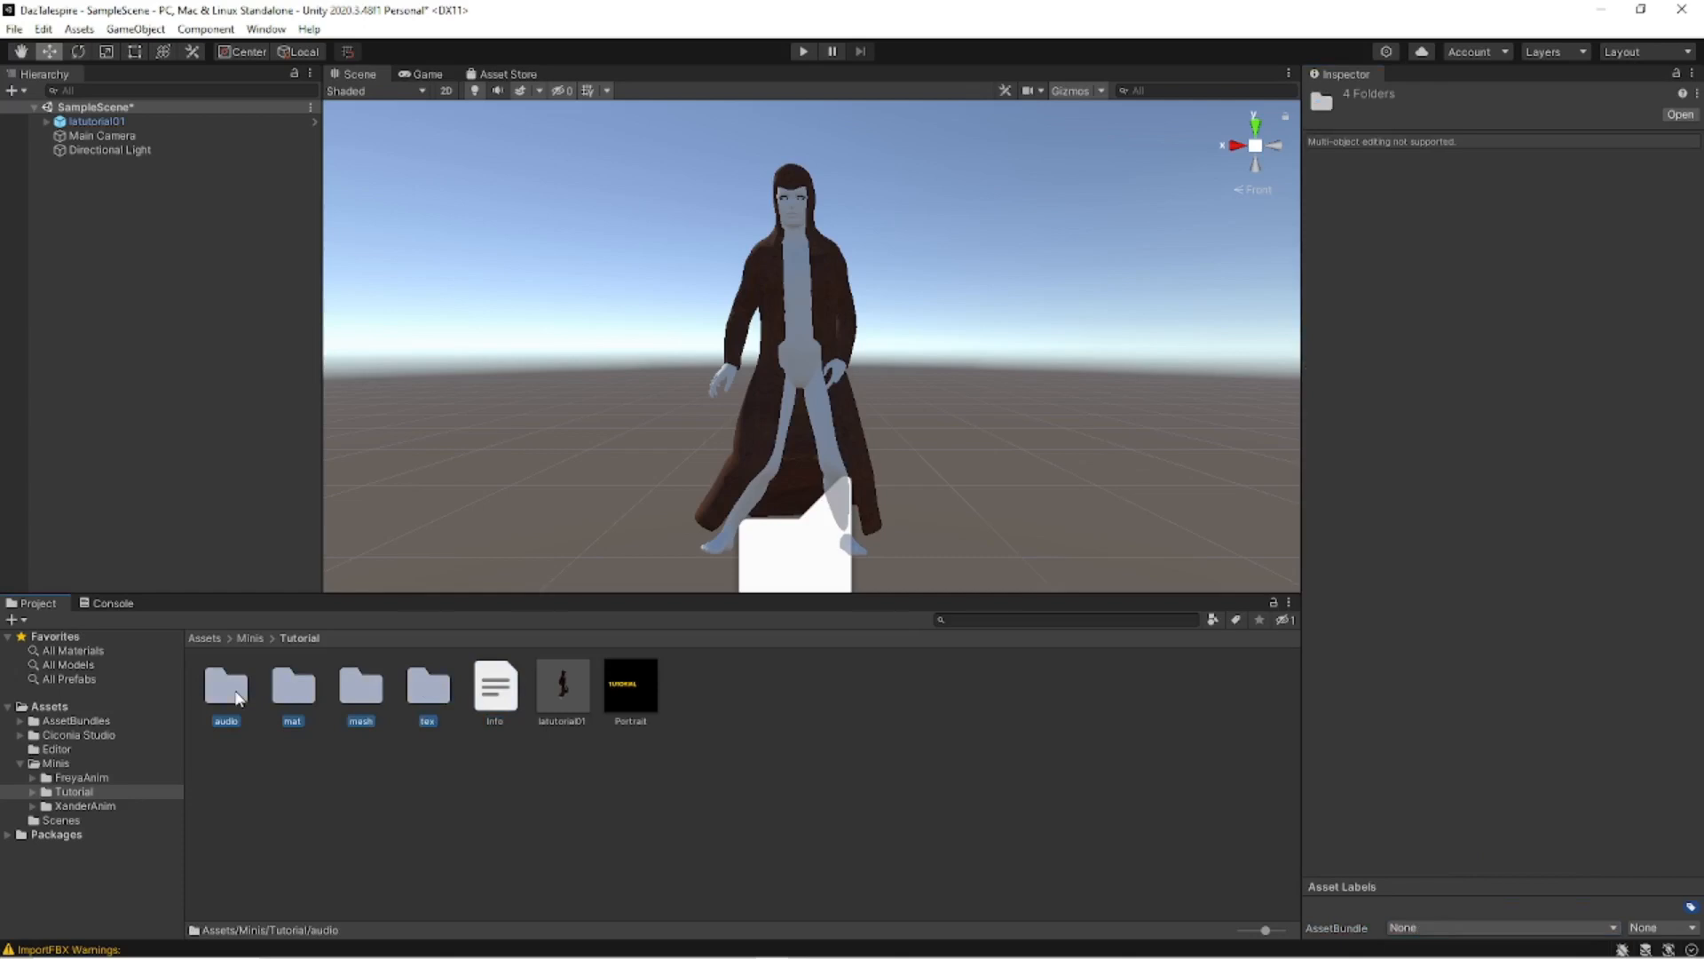
{"action": "left_click", "coordinate": [1420, 928]}
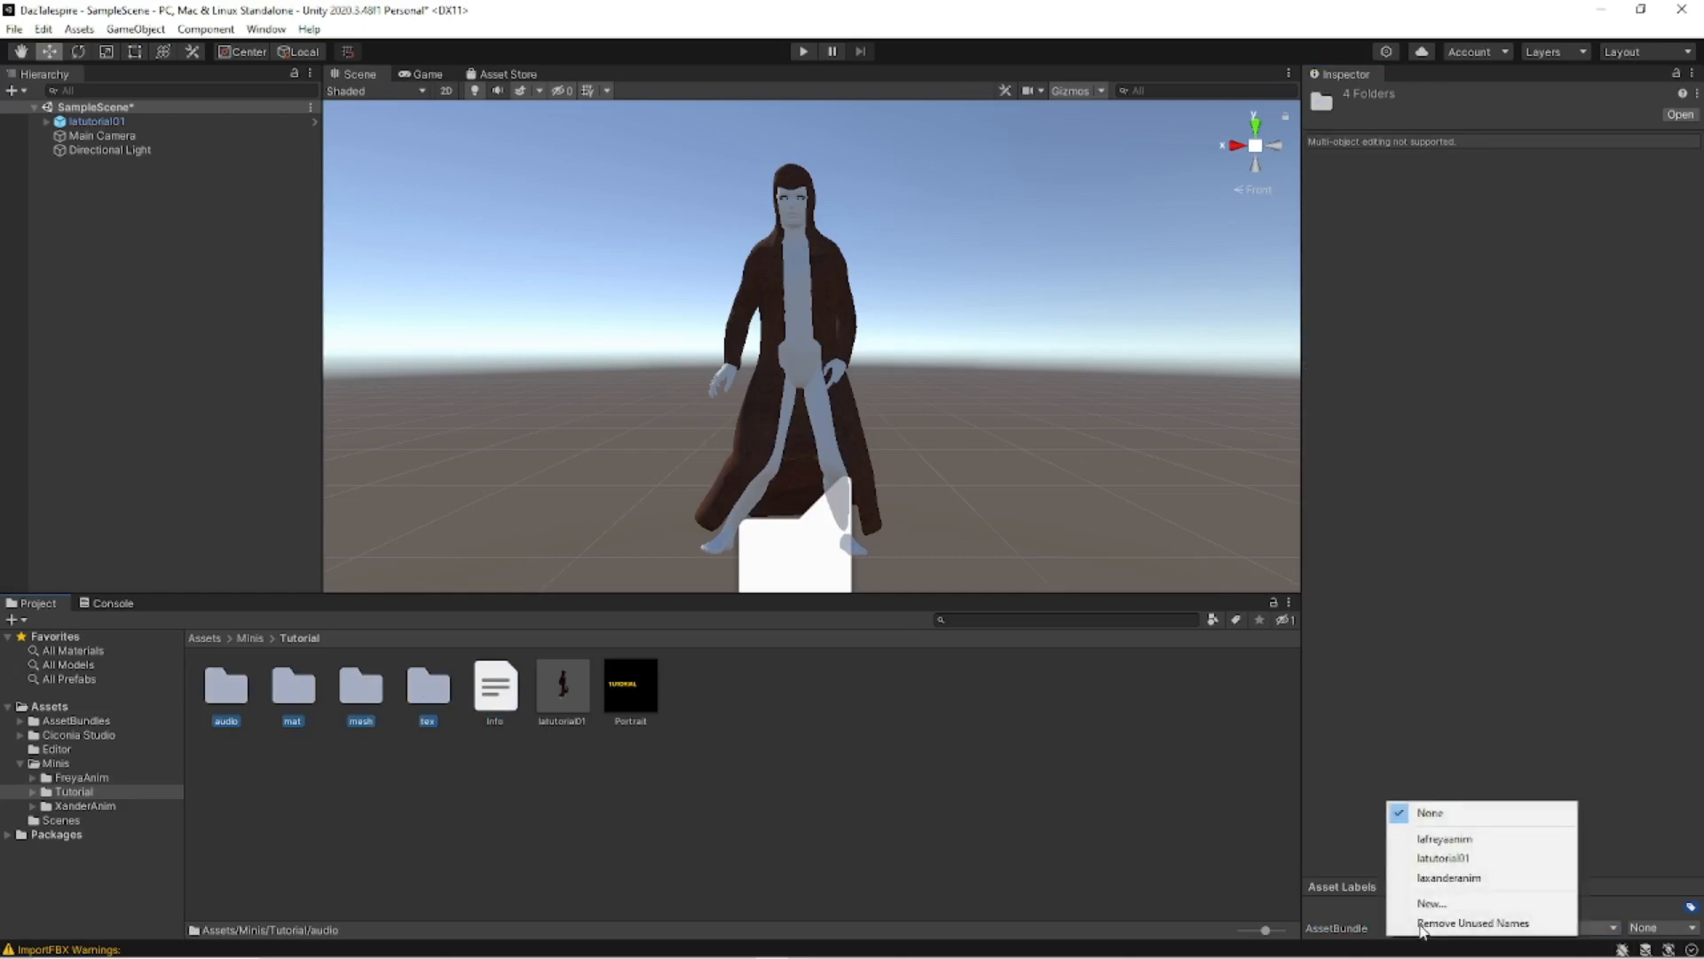
{"action": "left_click", "coordinate": [1445, 858]}
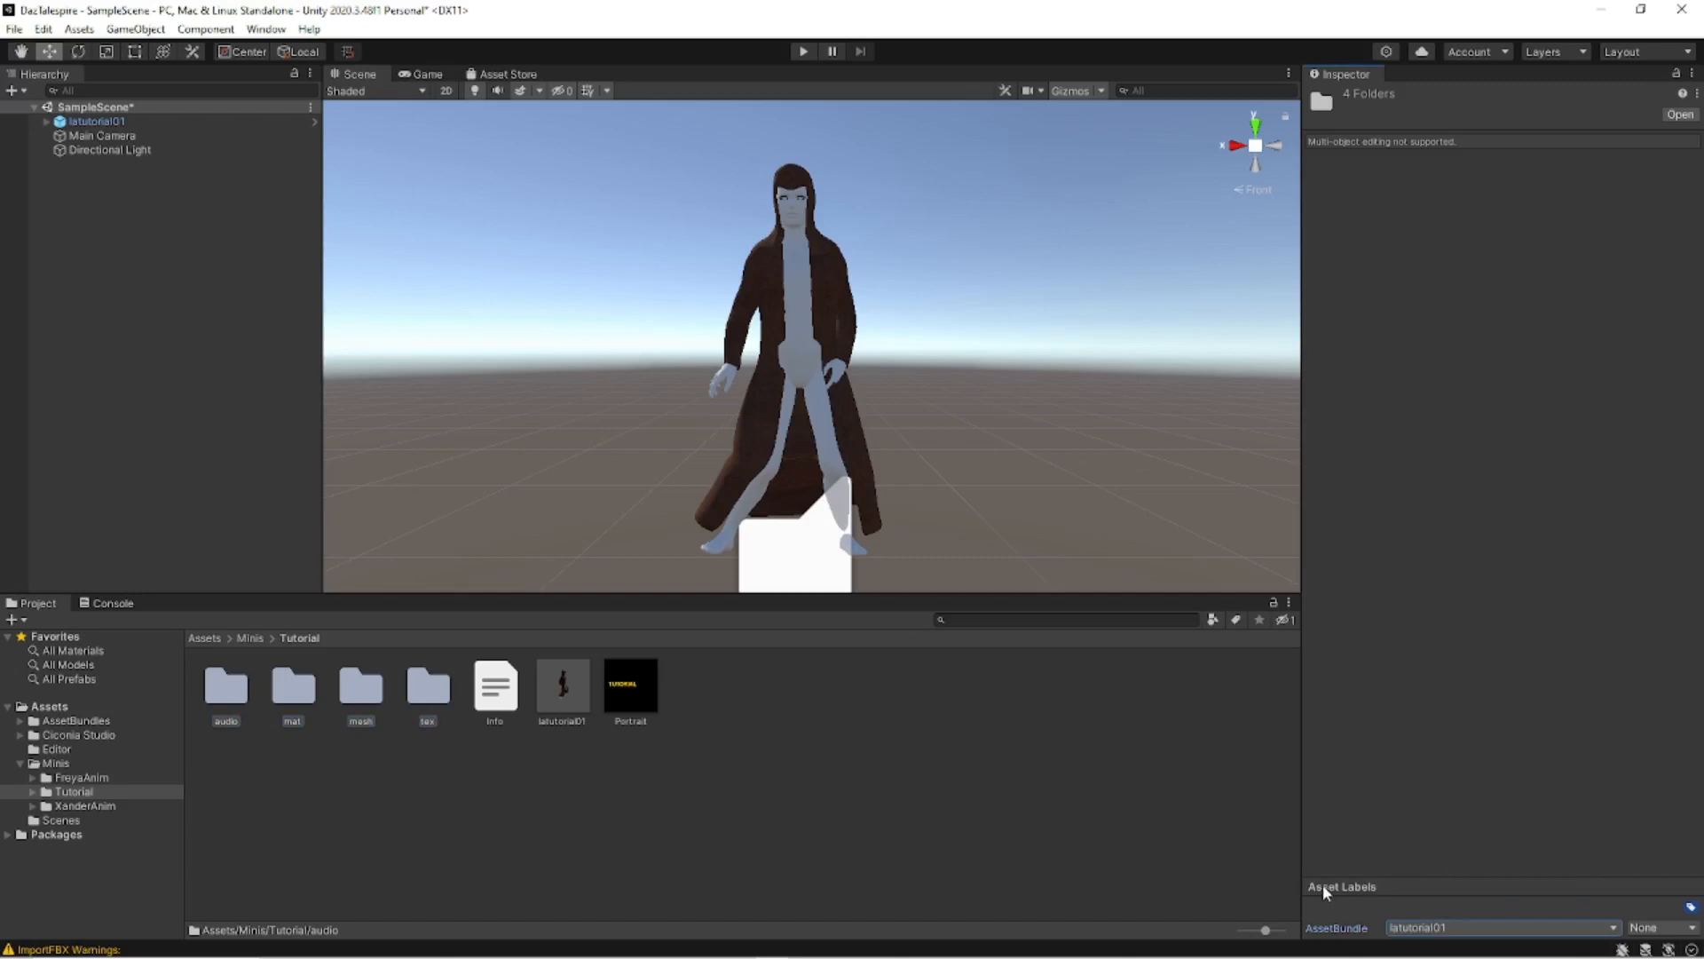
{"action": "left_click", "coordinate": [494, 829]}
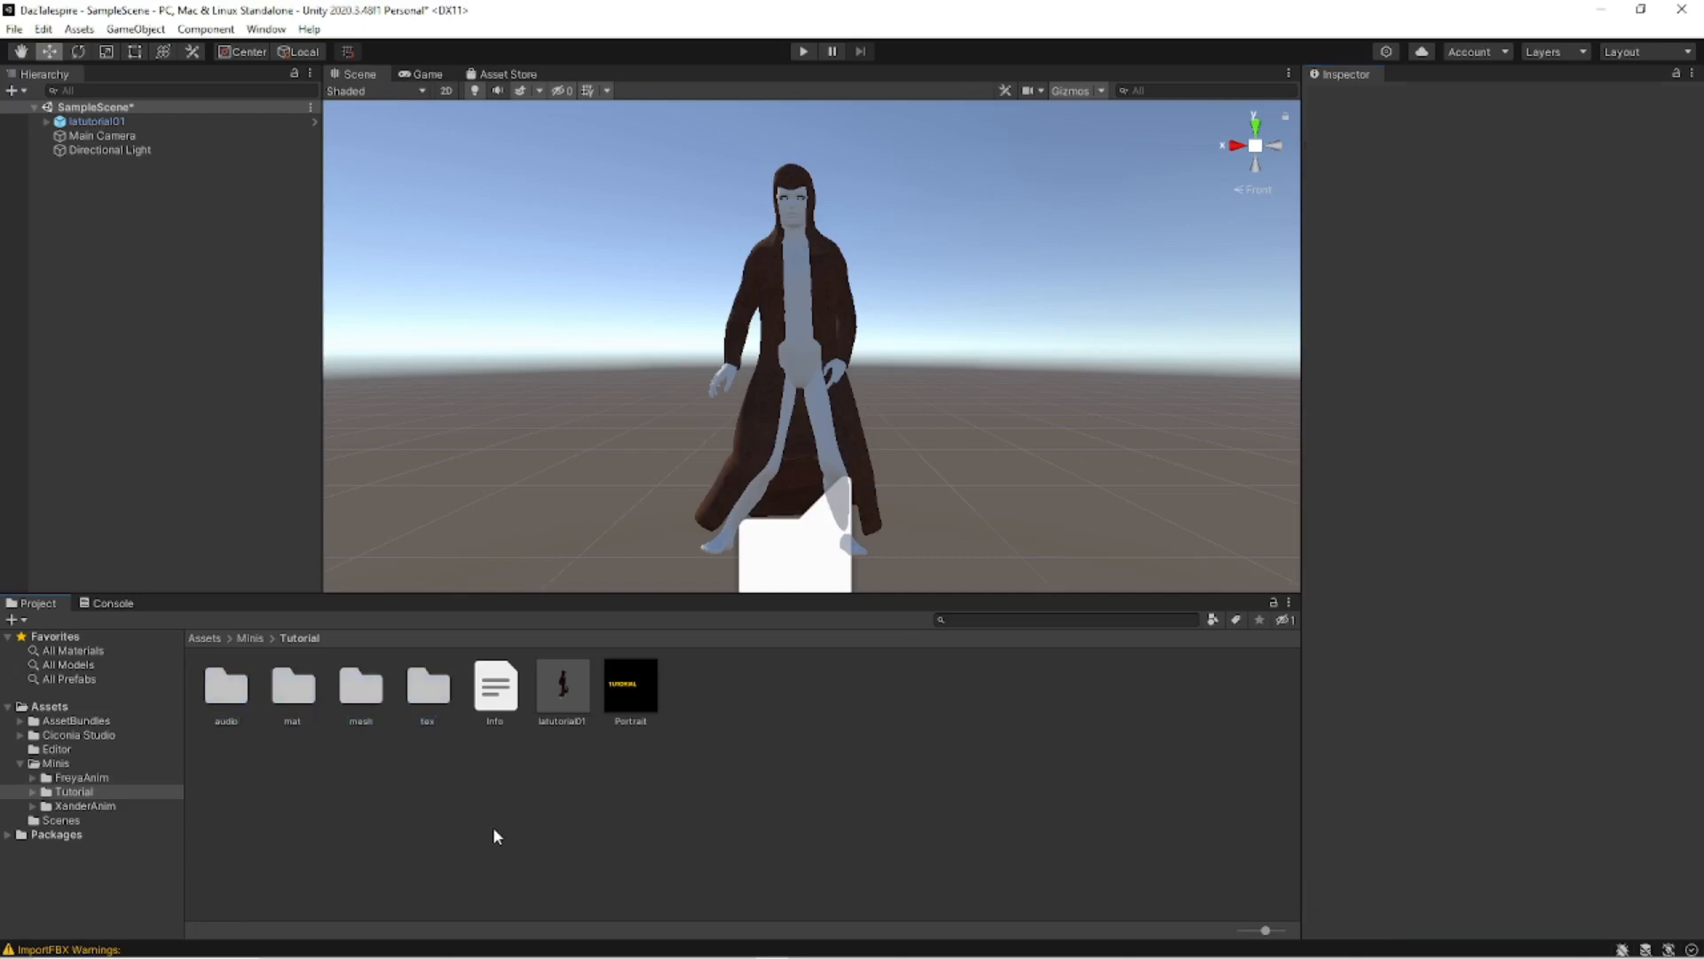
Enable Read/Write on the 1_Shirt_D texture in the tex folder and apply the import settings.
{"action": "double_click", "coordinate": [428, 685]}
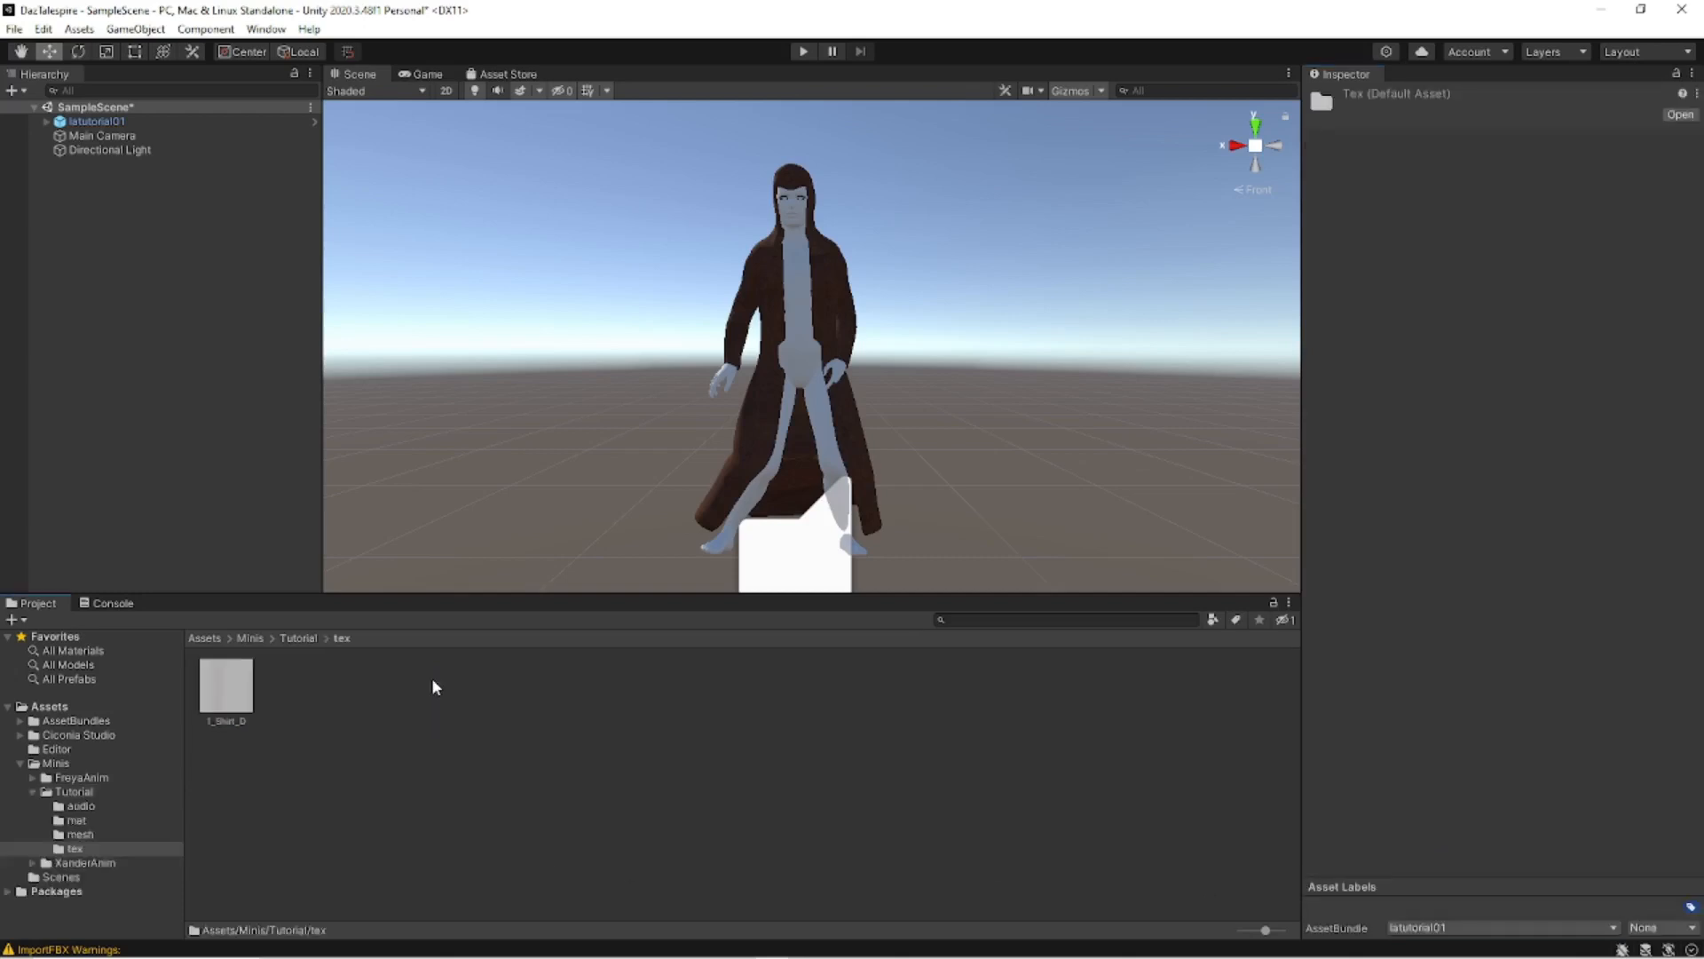
{"action": "left_click", "coordinate": [216, 694]}
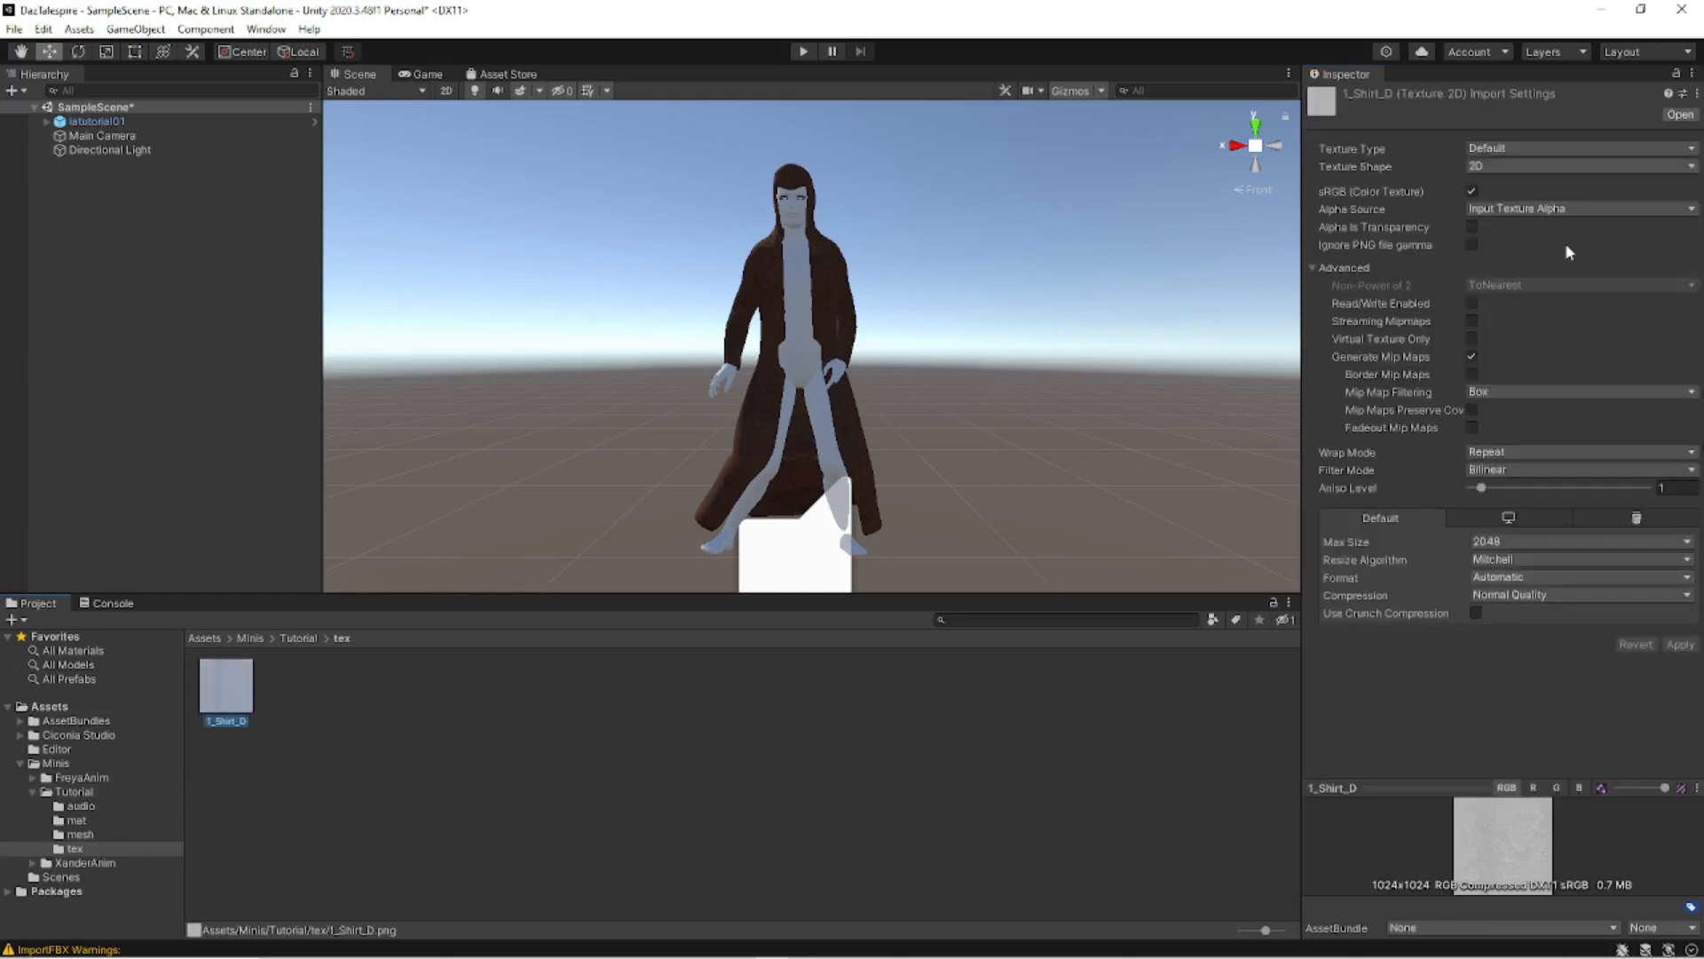
{"action": "left_click", "coordinate": [1472, 303]}
{"action": "left_click", "coordinate": [1677, 647]}
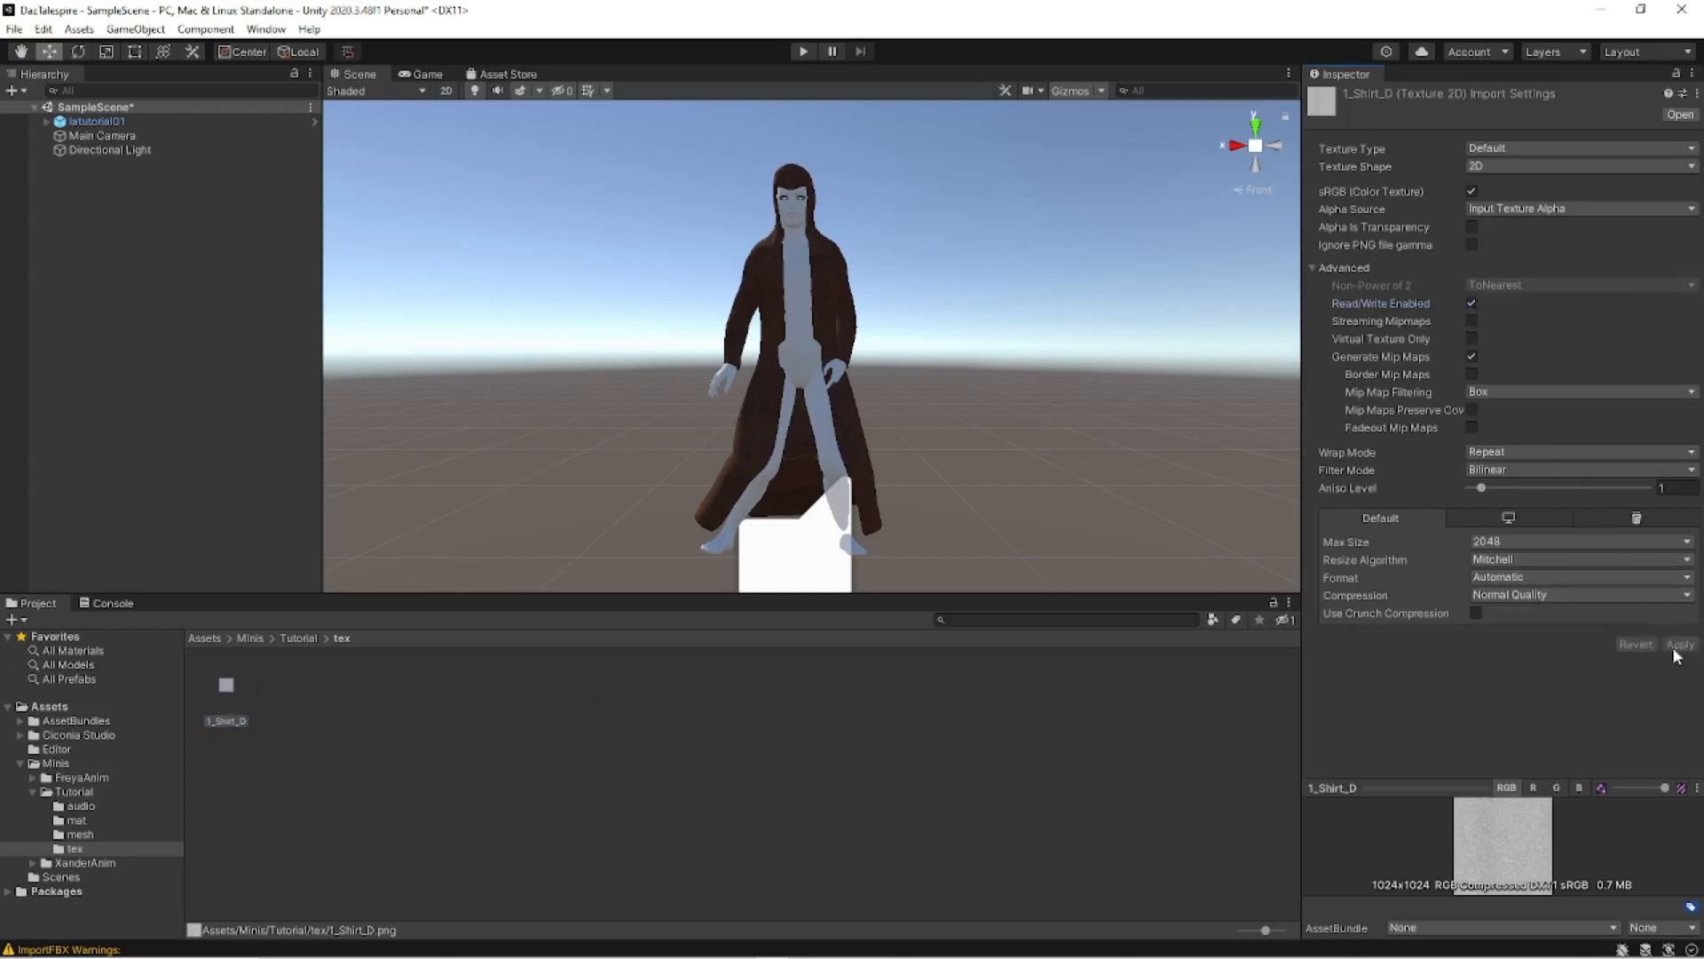
Return to the Tutorial folder and check the AssetBundle assignment of each item, from the audio folder through to Portrait.
{"action": "left_click", "coordinate": [300, 639]}
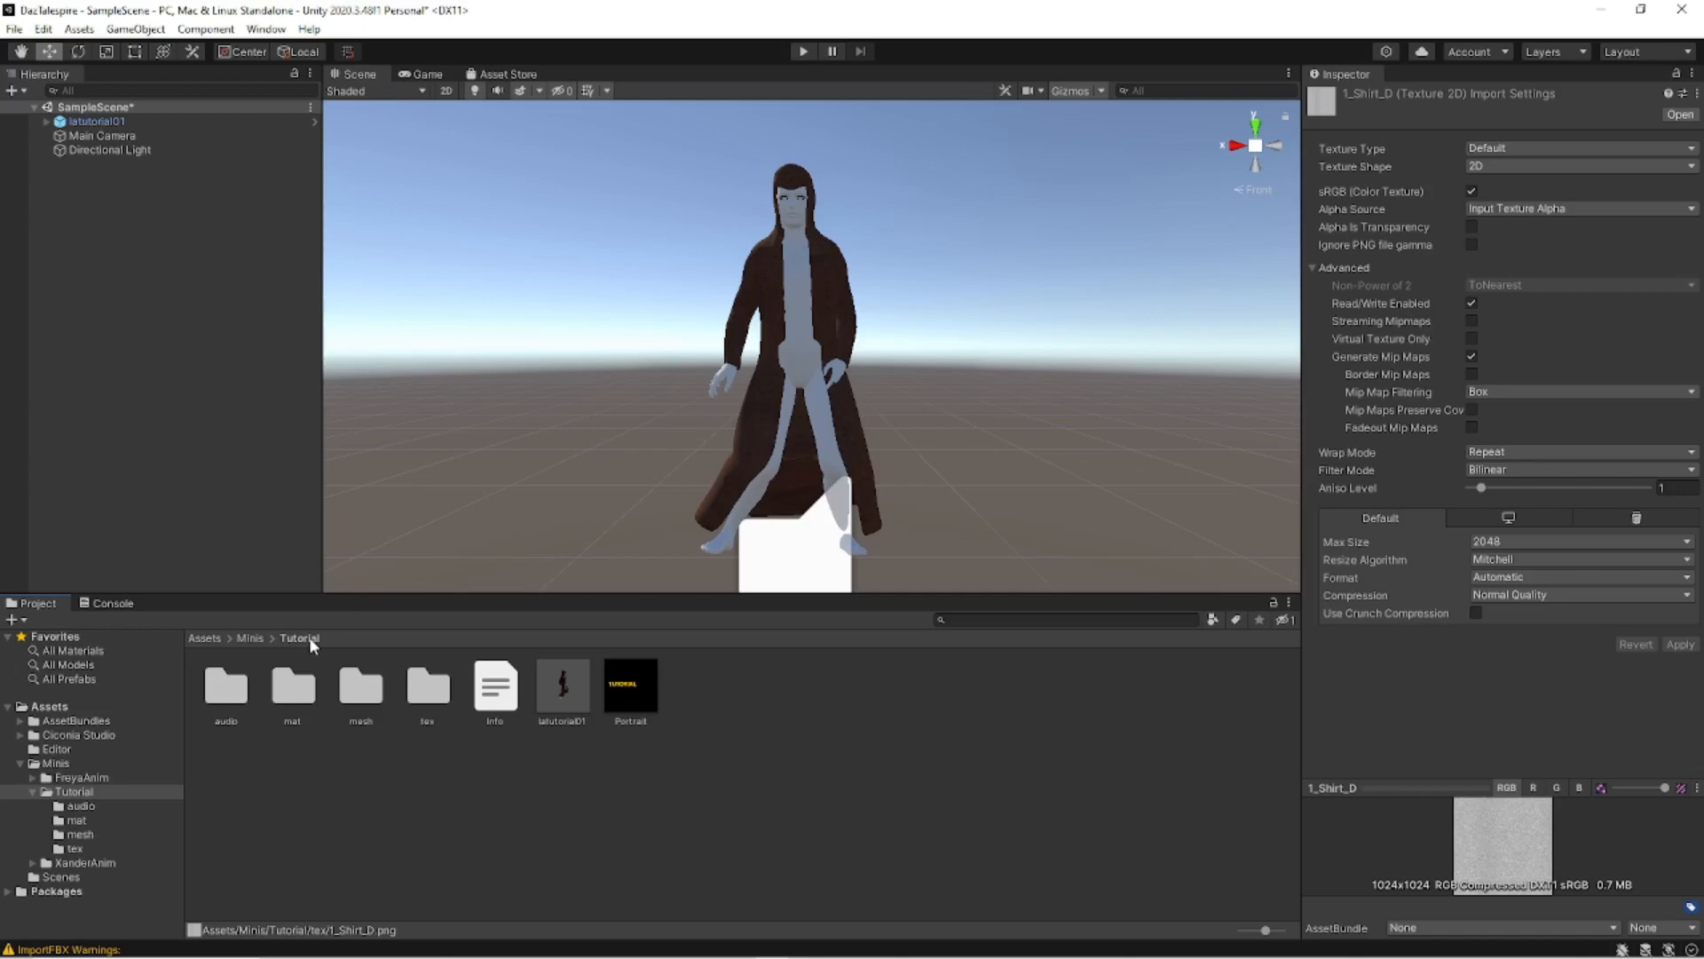
{"action": "left_click", "coordinate": [428, 685]}
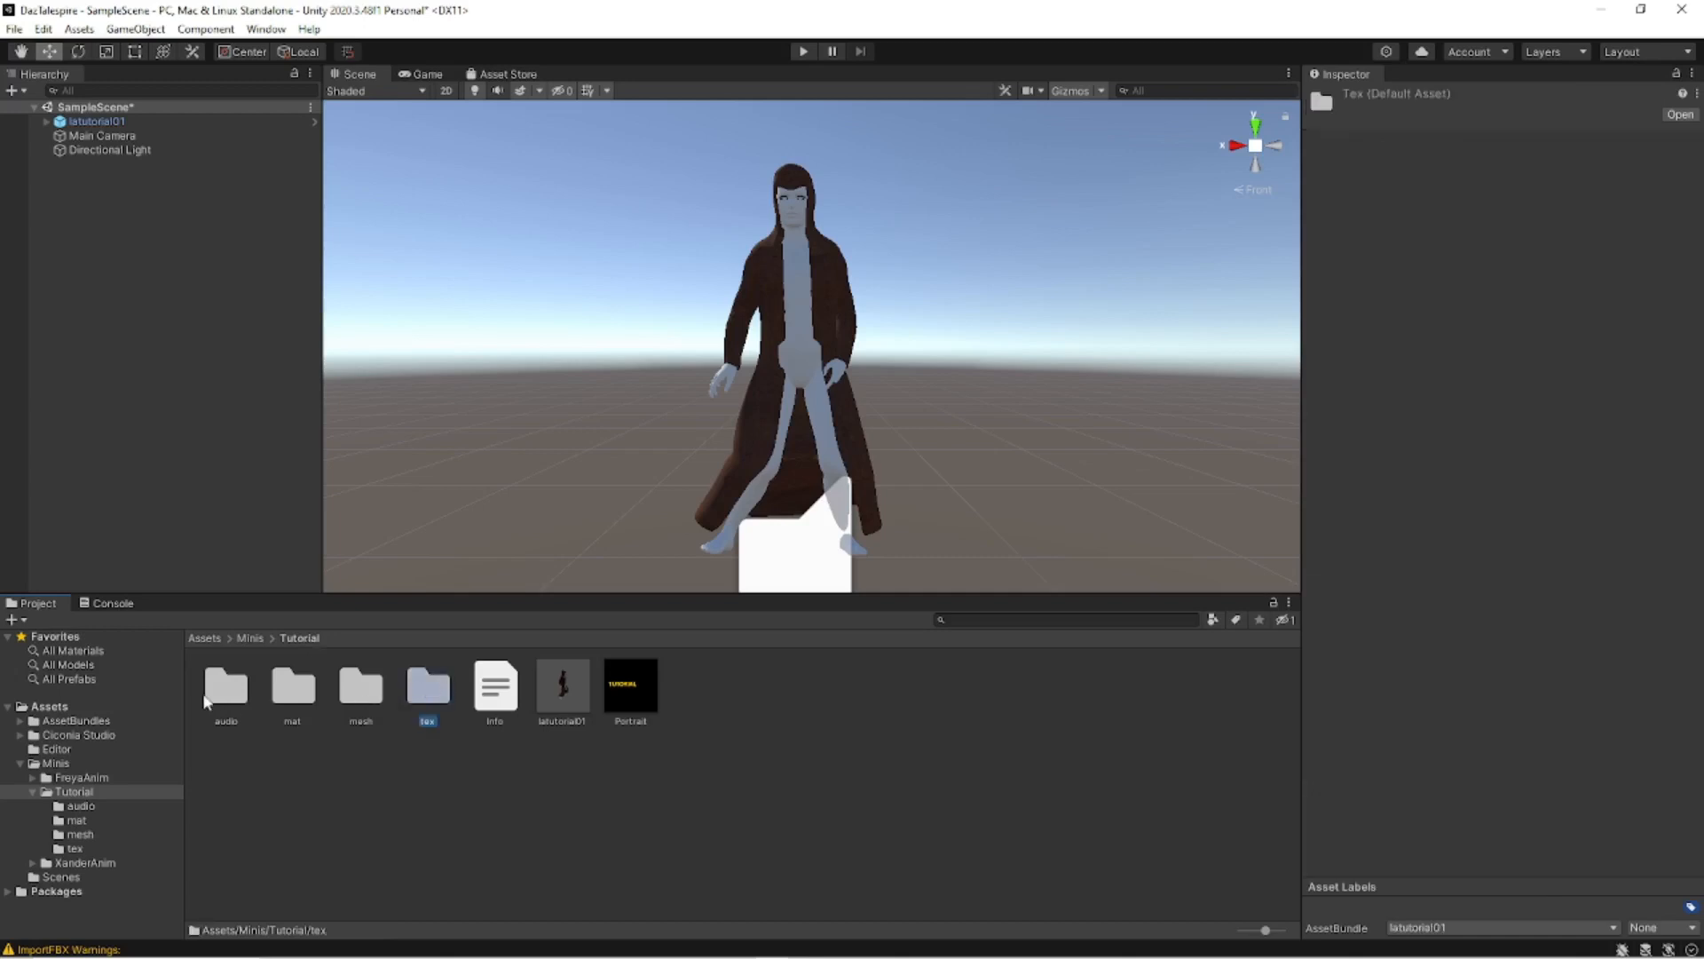
{"action": "left_click", "coordinate": [225, 698]}
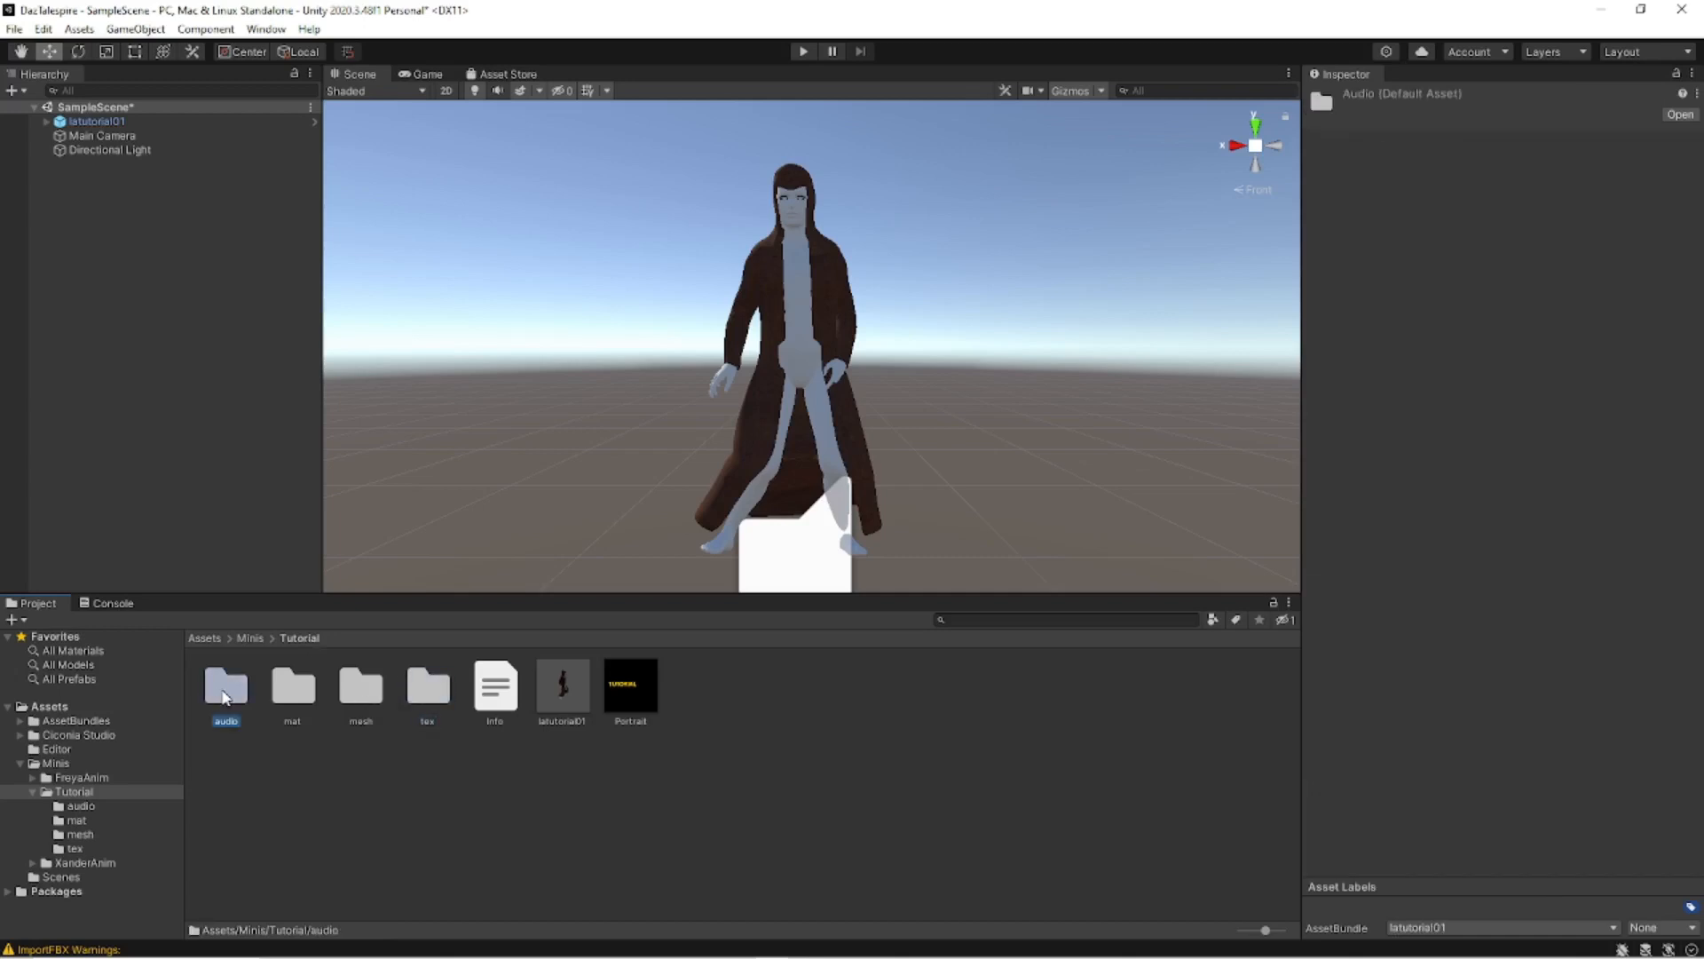
{"action": "key", "text": "Right"}
{"action": "key", "text": "Right"}
{"action": "key", "text": "Right"}
{"action": "key", "text": "Right"}
{"action": "key", "text": "Right"}
{"action": "key", "text": "Right"}
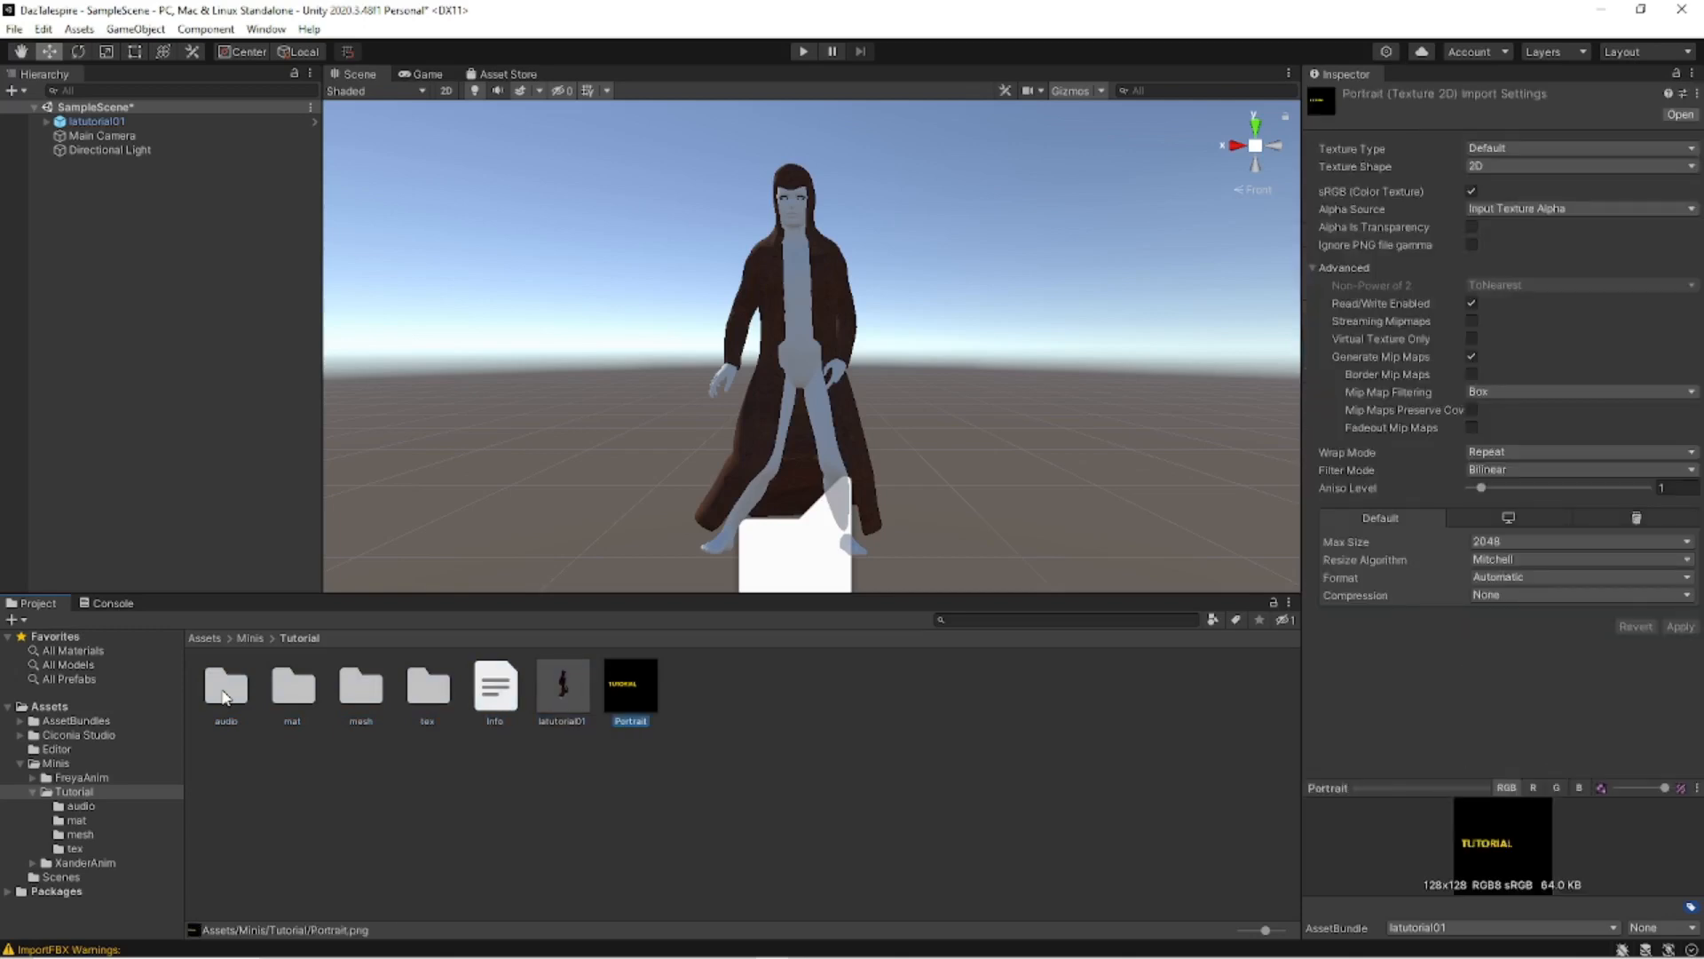
{"action": "right_click", "coordinate": [422, 831]}
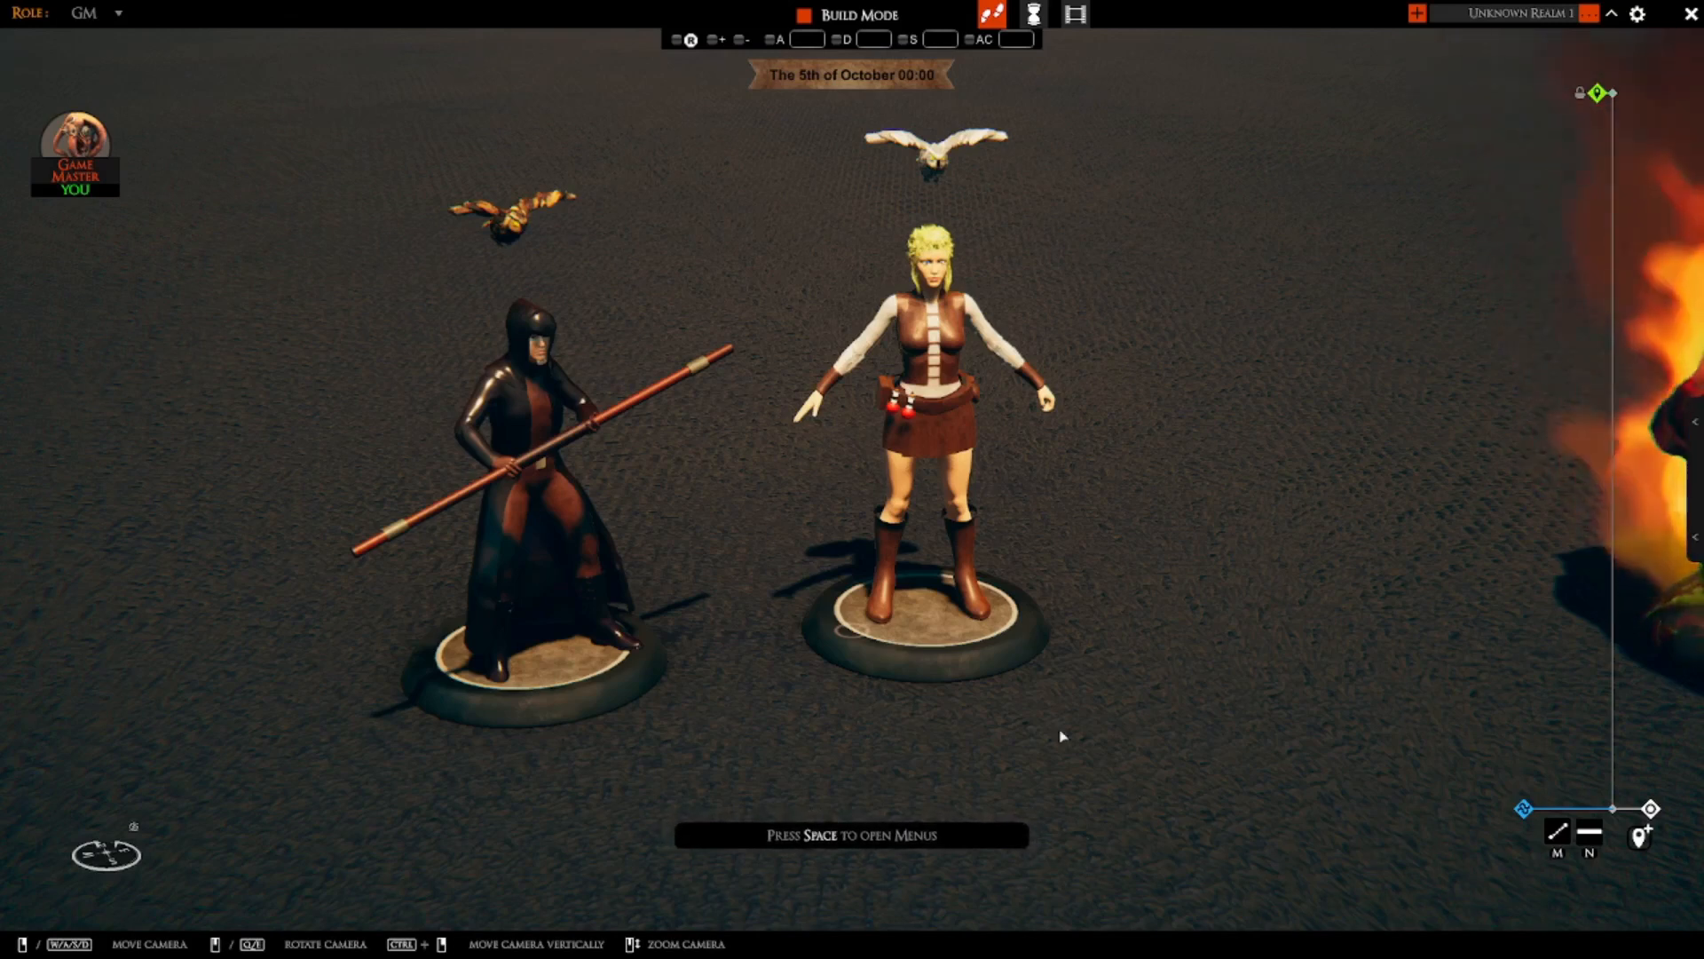
In Talespire, alternately select the blonde woman mini and the hooded staff-bearer mini to examine them on the board.
{"action": "left_click_drag", "start_coordinate": [934, 636], "coordinate": [959, 684]}
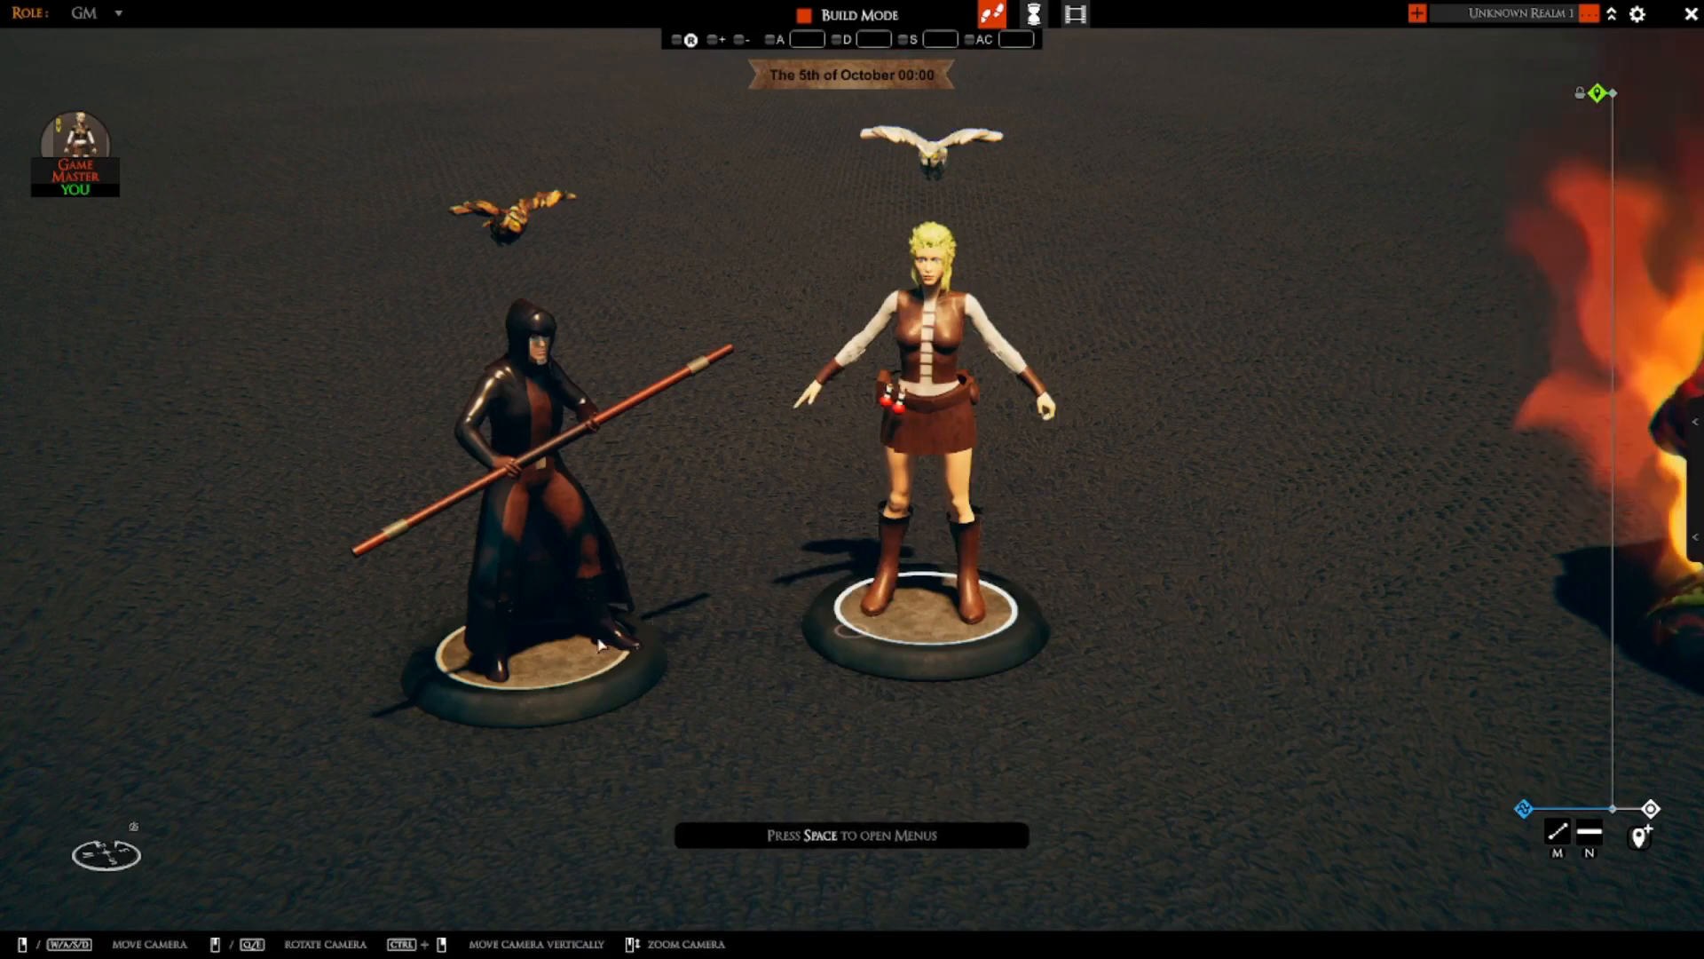
{"action": "mouse_move", "coordinate": [536, 669]}
{"action": "left_mouse_down"}
{"action": "mouse_move", "coordinate": [483, 674]}
{"action": "mouse_move", "coordinate": [534, 647]}
{"action": "left_mouse_up"}
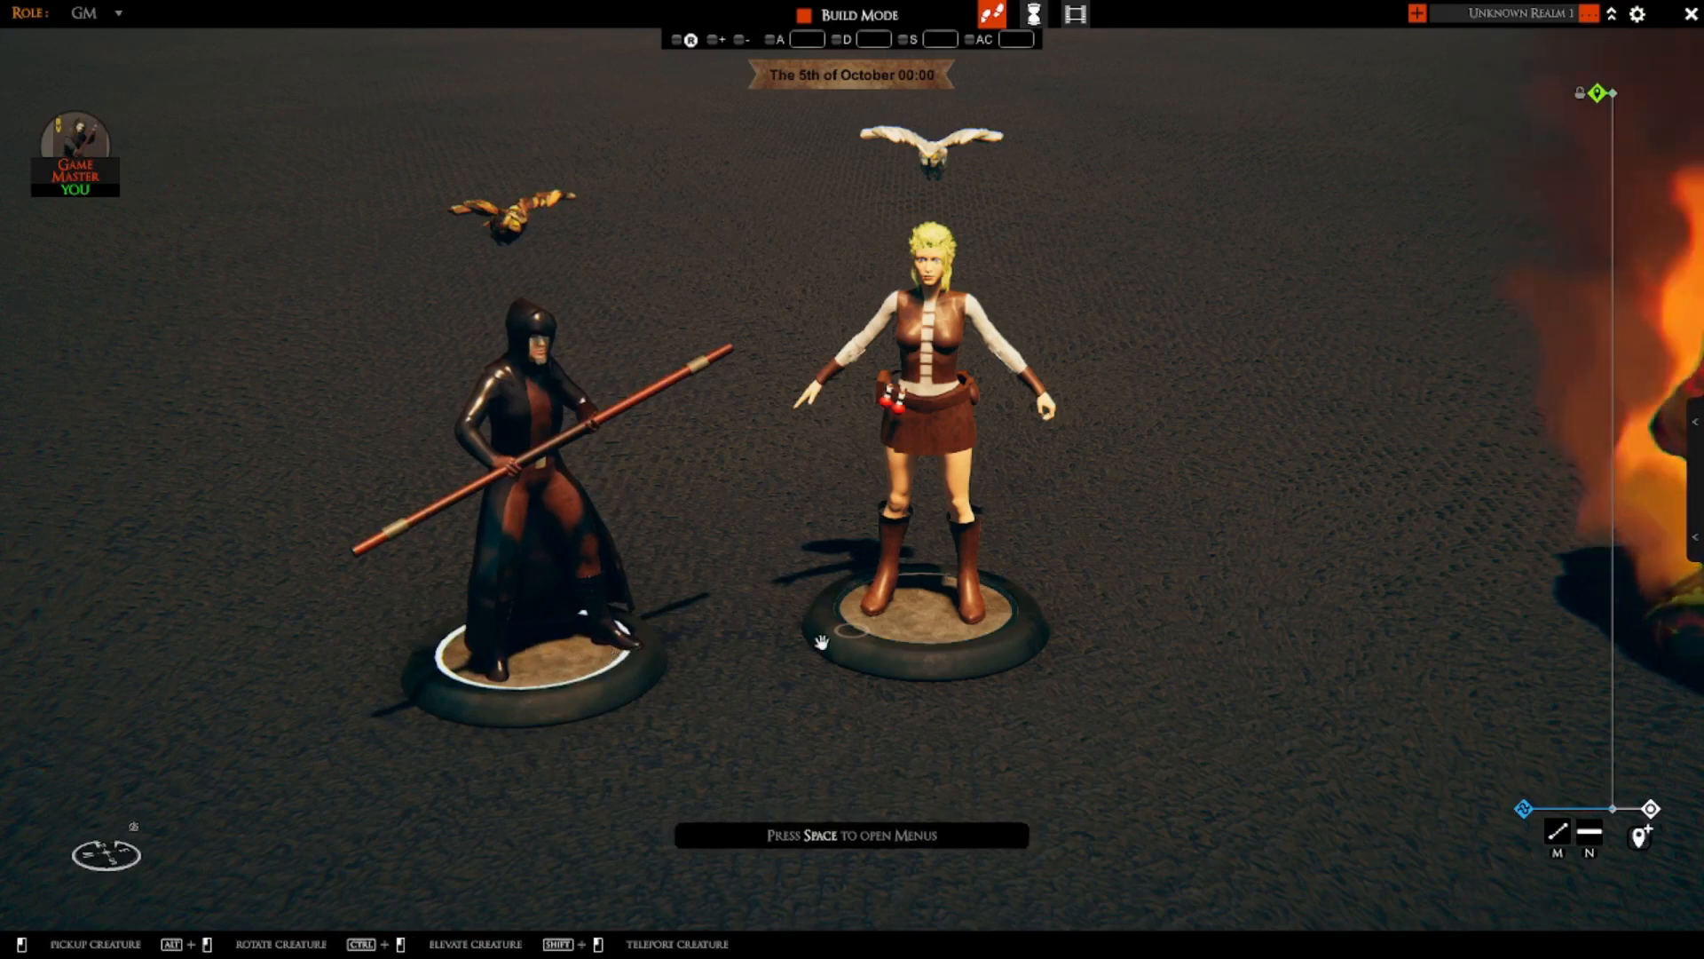
{"action": "left_click", "coordinate": [923, 625]}
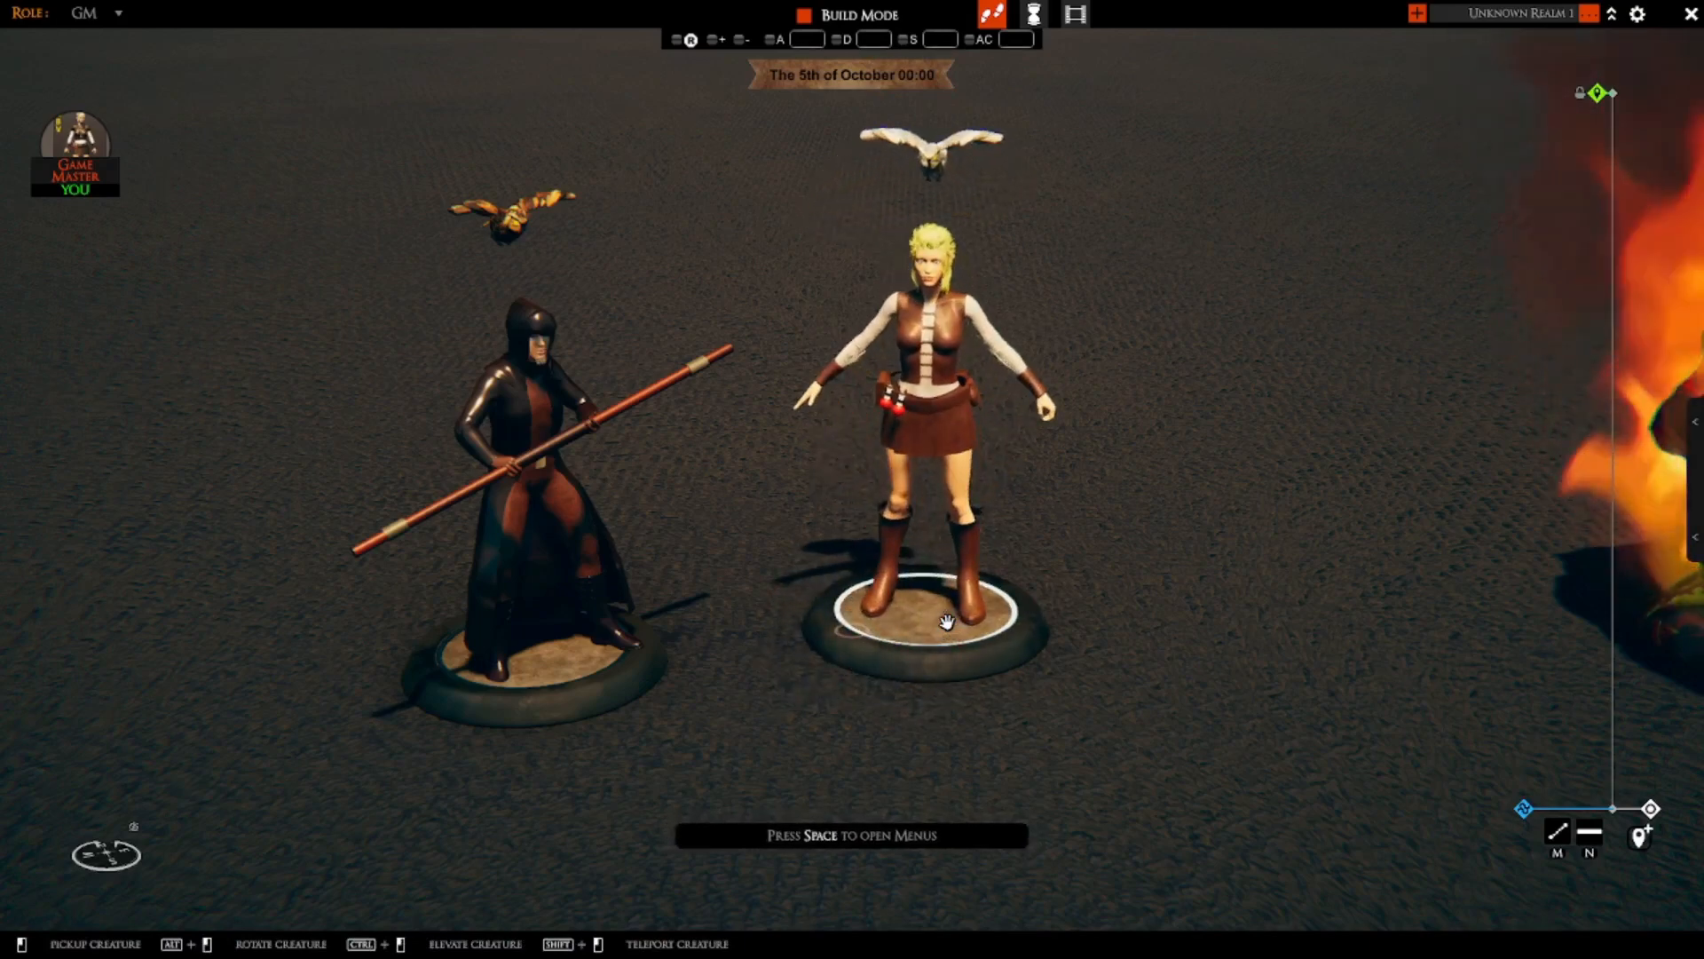
{"action": "left_click", "coordinate": [575, 667]}
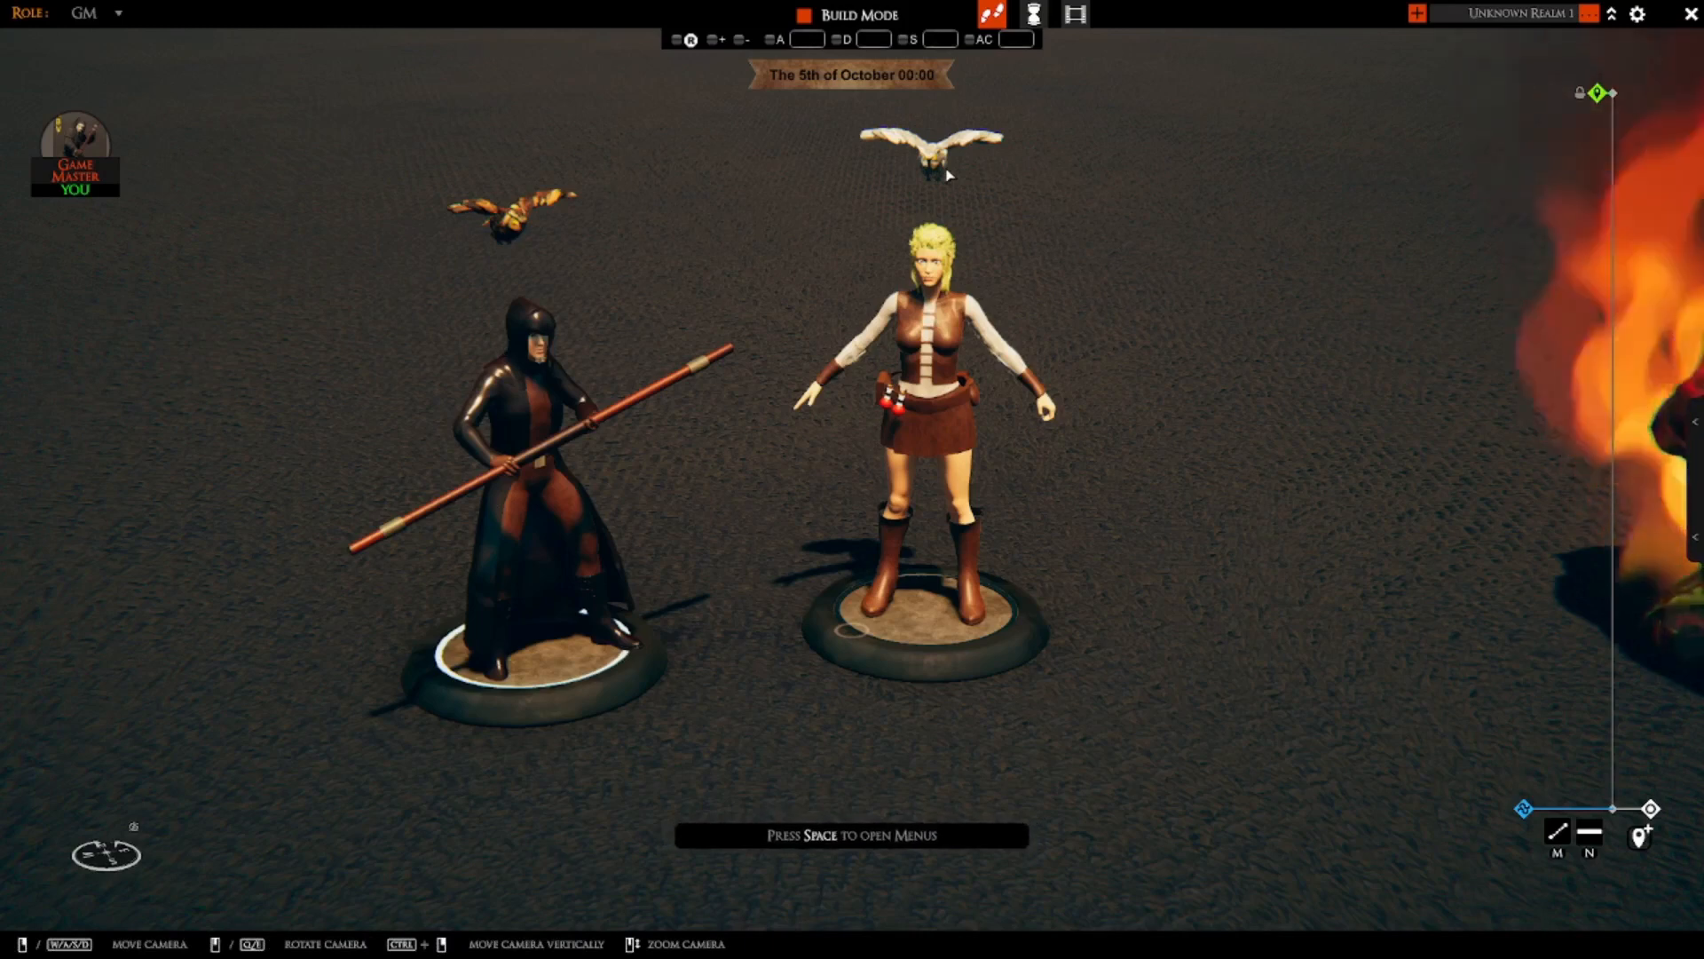
{"action": "left_click", "coordinate": [914, 622]}
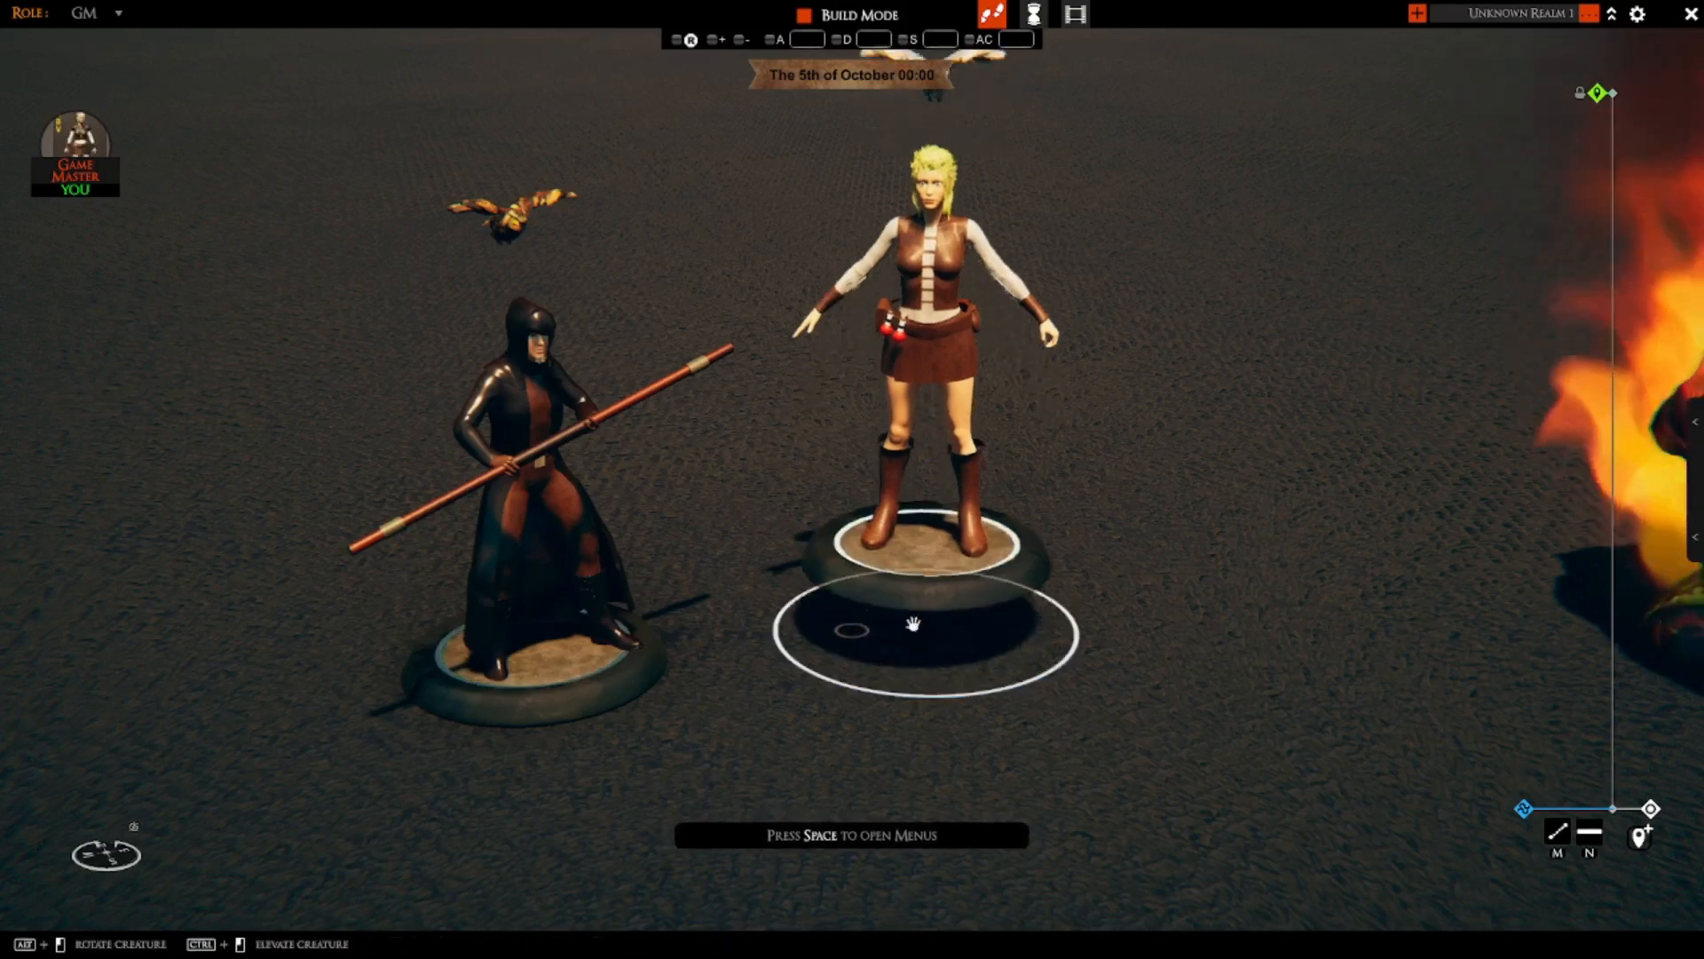